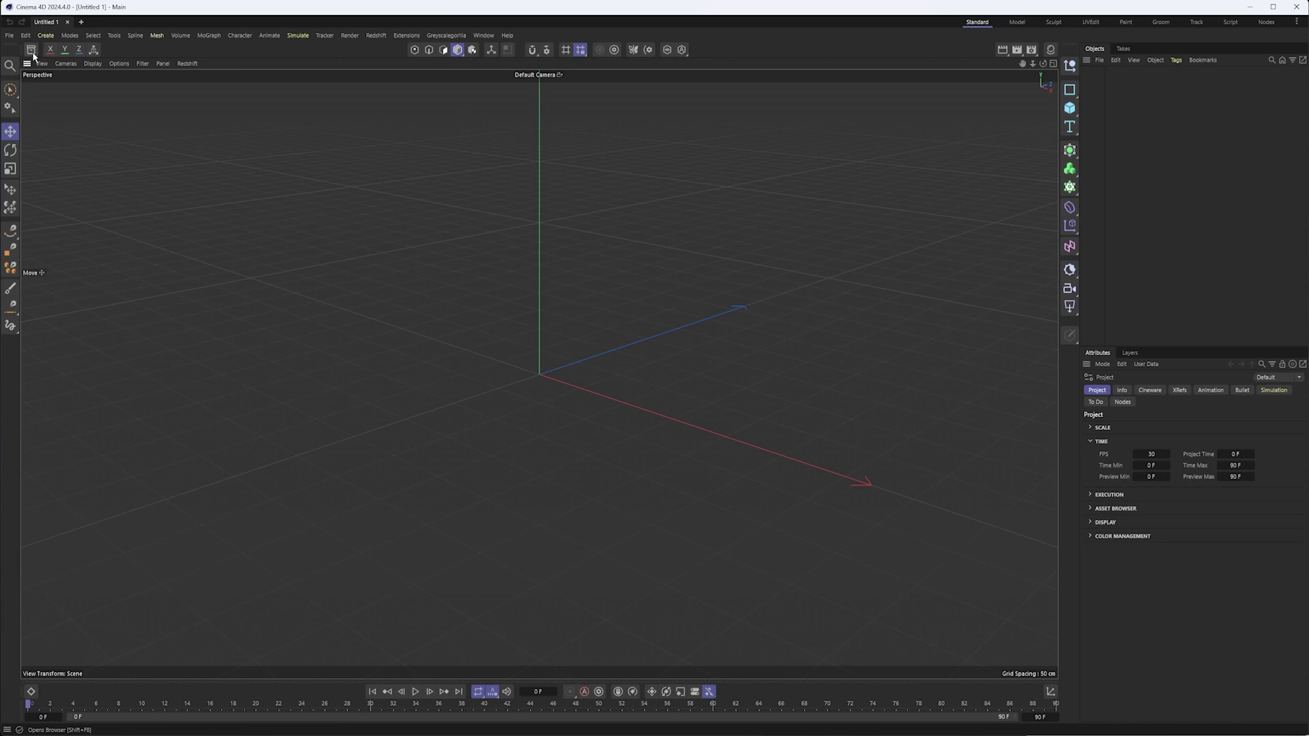
- Search the asset library for "coffee mug" and place the brown Mug 03 model into the scene
type("coffe")
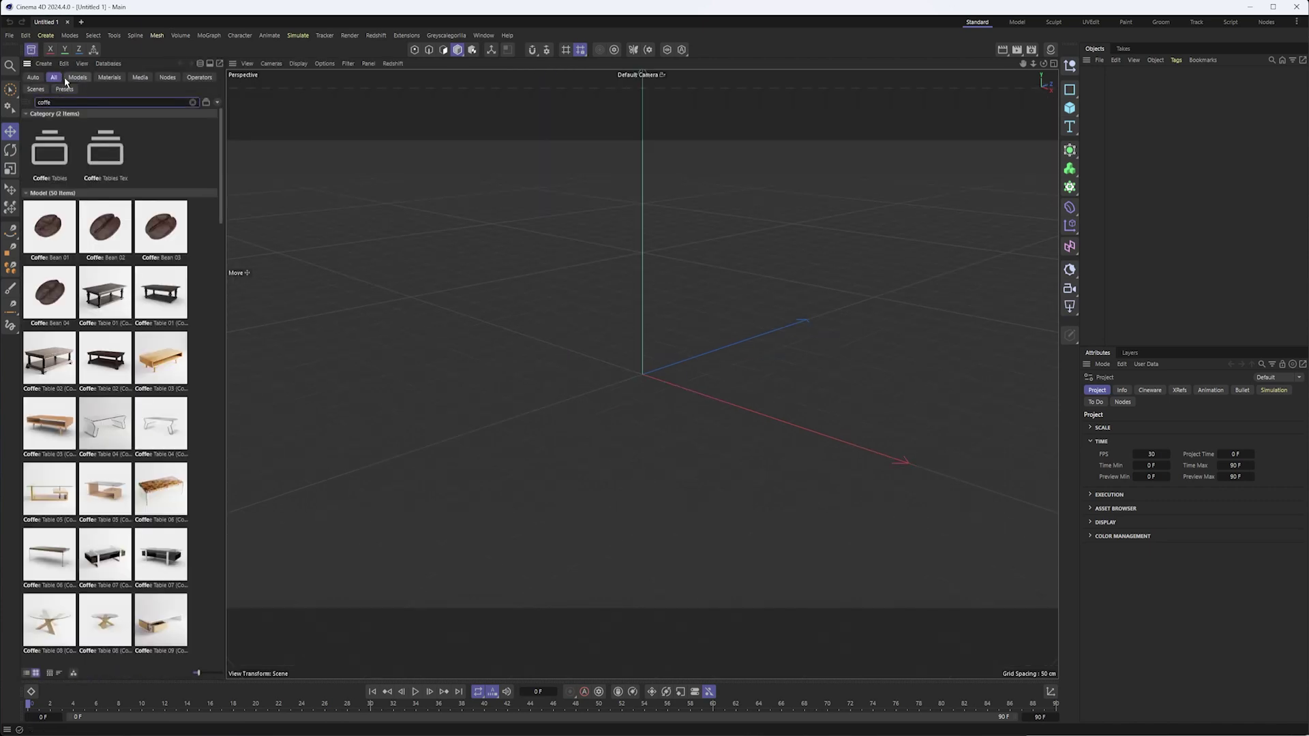
type("e mug")
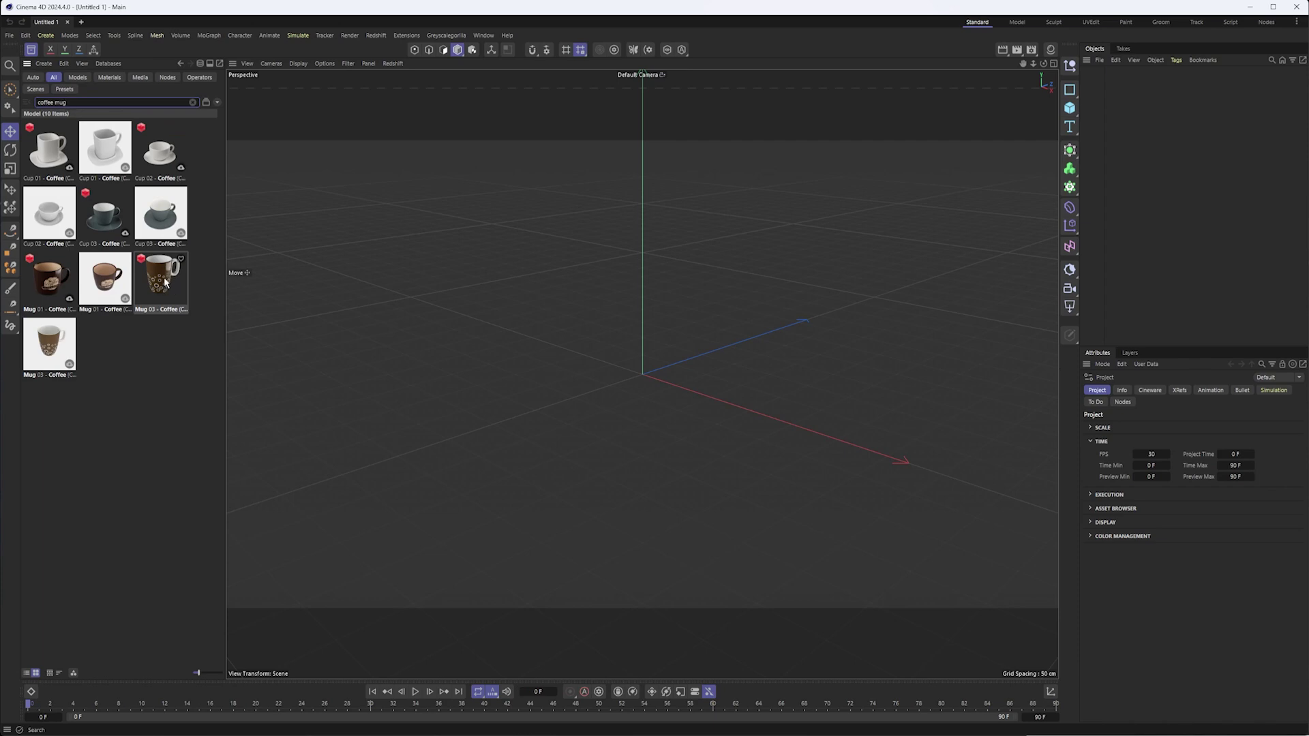
left_click_drag(158, 287, 657, 395)
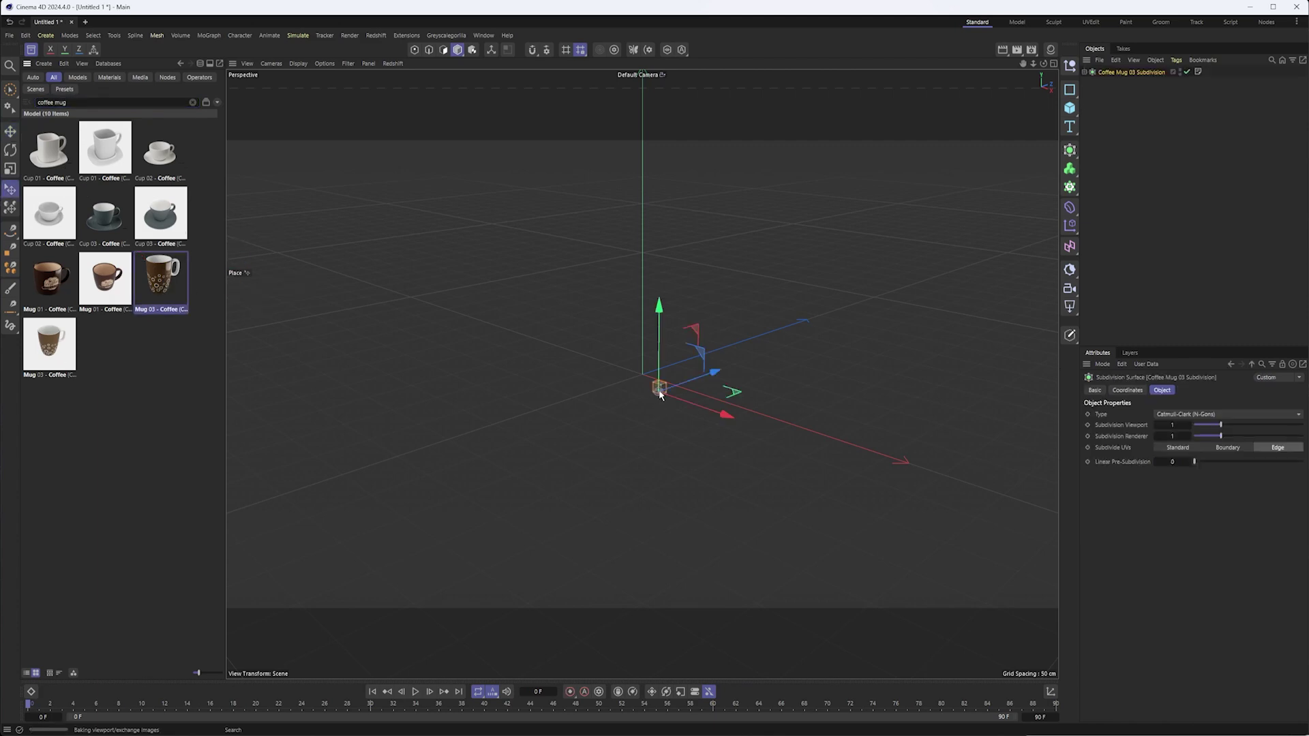
- Reset the brown mug's X and Z position to 0 cm so it sits at the world origin
left_click(1127, 390)
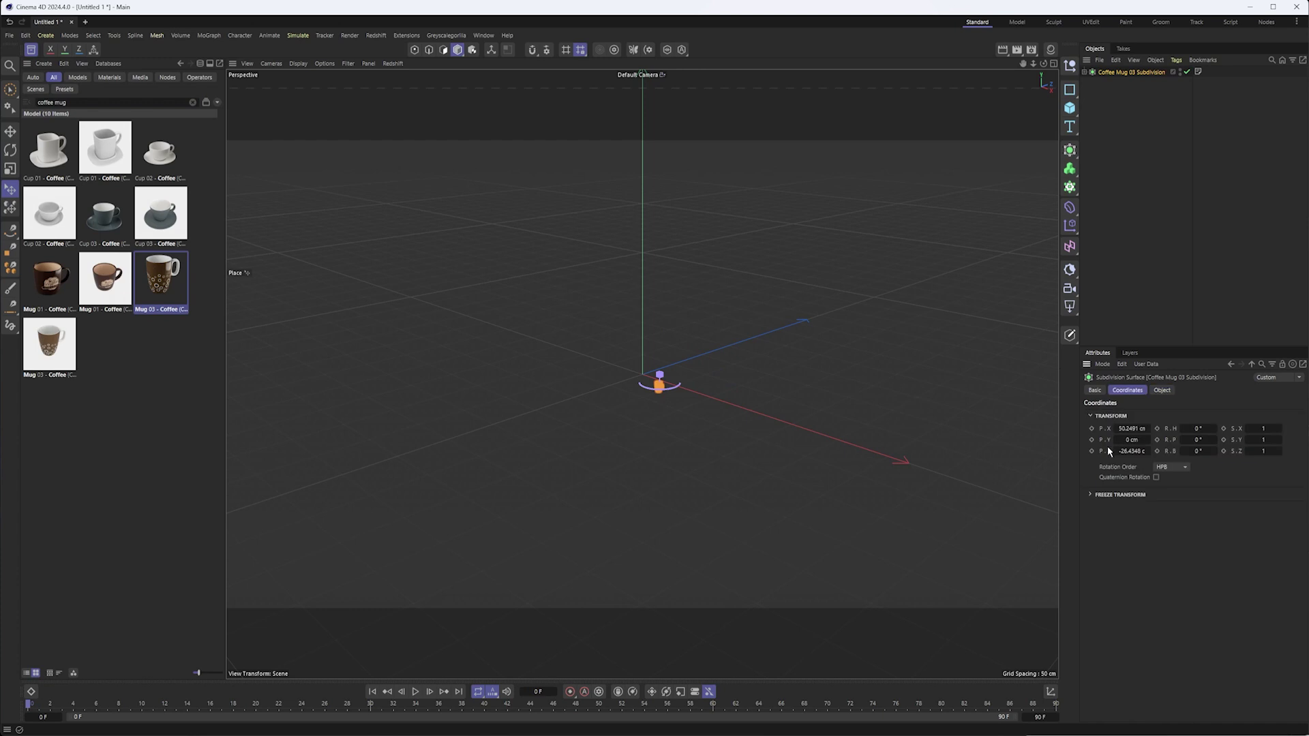
right_click(1147, 430)
right_click(1147, 453)
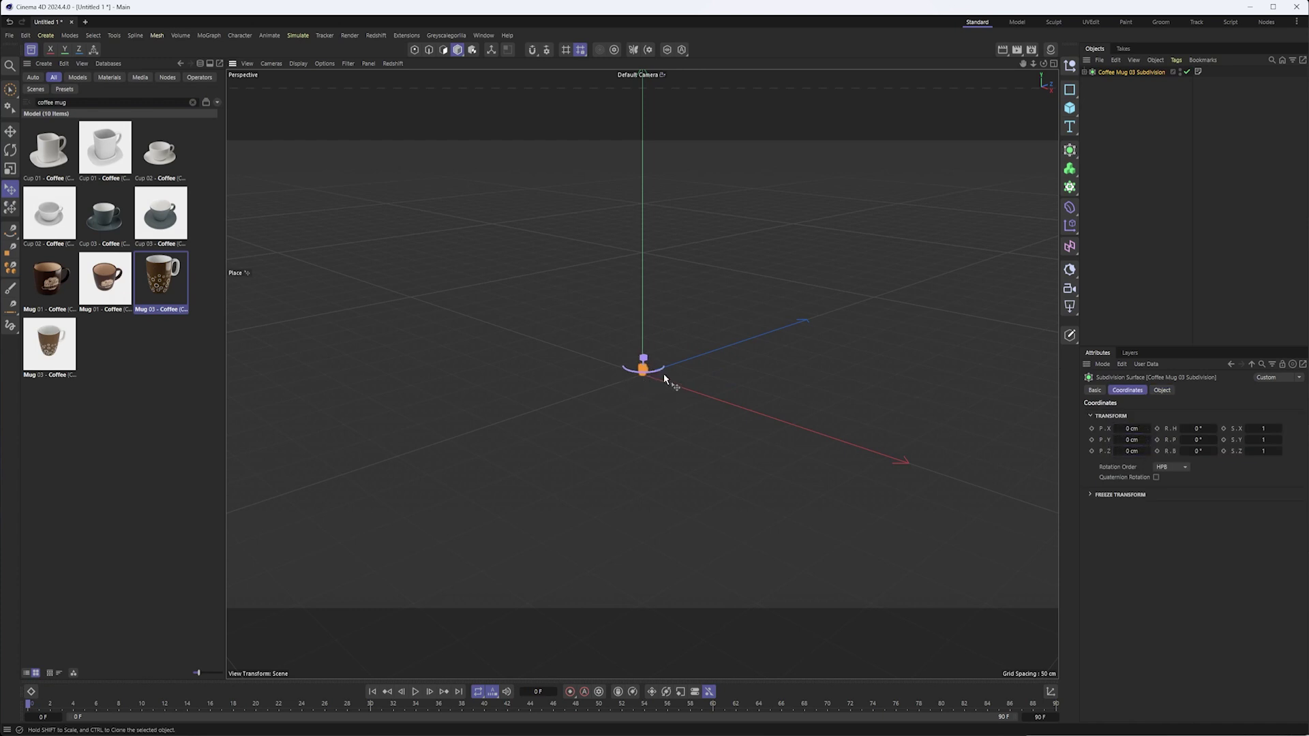
- Place the white Cup 01 coffee model on the floor beside the brown mug
left_click(11, 89)
right_click_drag(648, 375, 851, 349, "alt")
right_click_drag(576, 393, 780, 363, "alt")
middle_click_drag(780, 363, 652, 401, "alt")
mouse_move(662, 374)
left_mouse_down("alt")
mouse_move(722, 363)
mouse_move(666, 375)
left_mouse_up("alt")
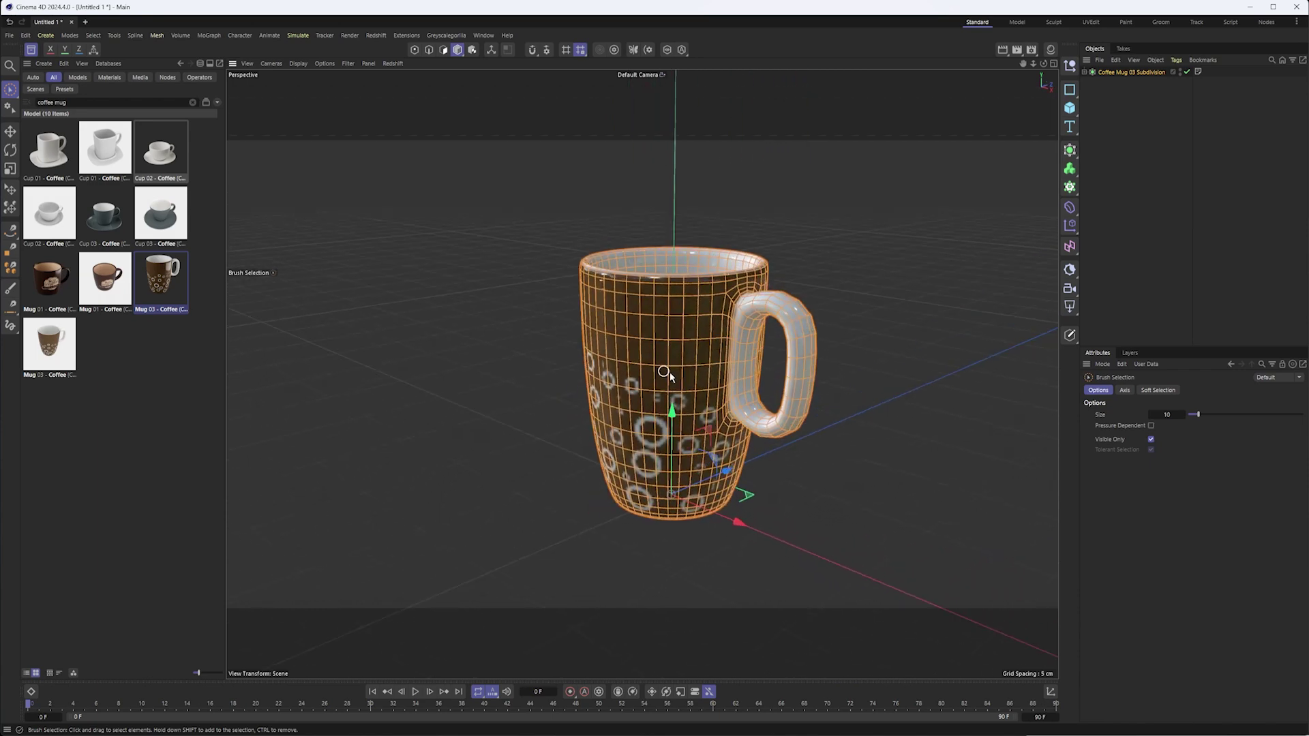
middle_click_drag(748, 320, 688, 316, "alt")
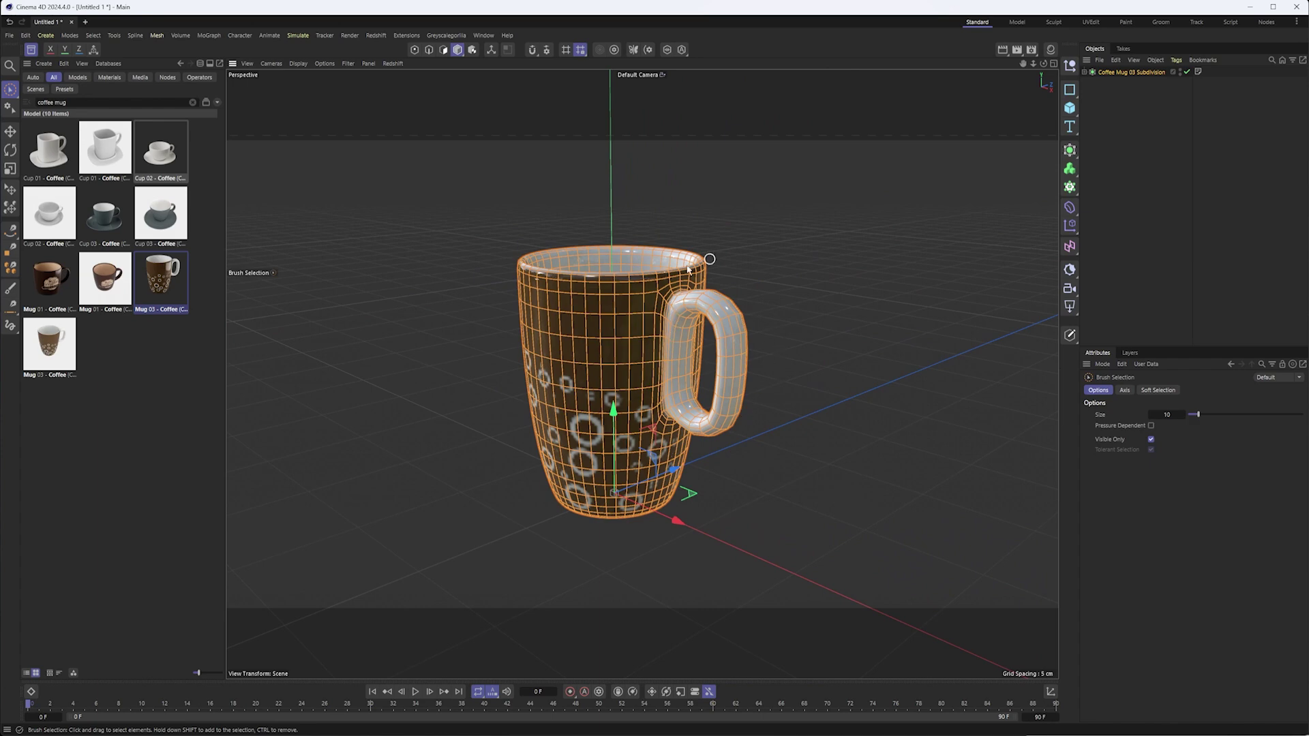
left_click_drag(49, 153, 447, 420)
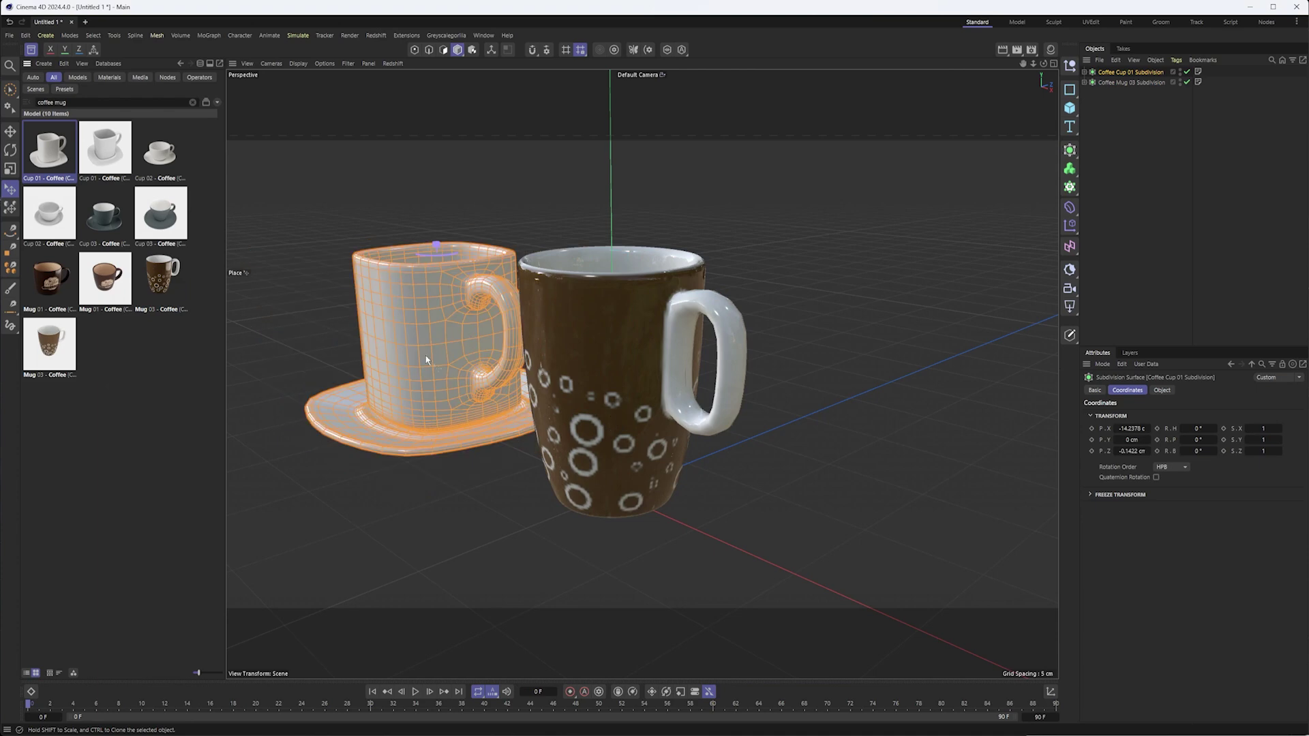
- Move the white cup along X away from the brown mug to about -22.5 cm
left_click_drag(425, 353, 641, 372, "alt")
left_click_drag(523, 340, 574, 333, "alt")
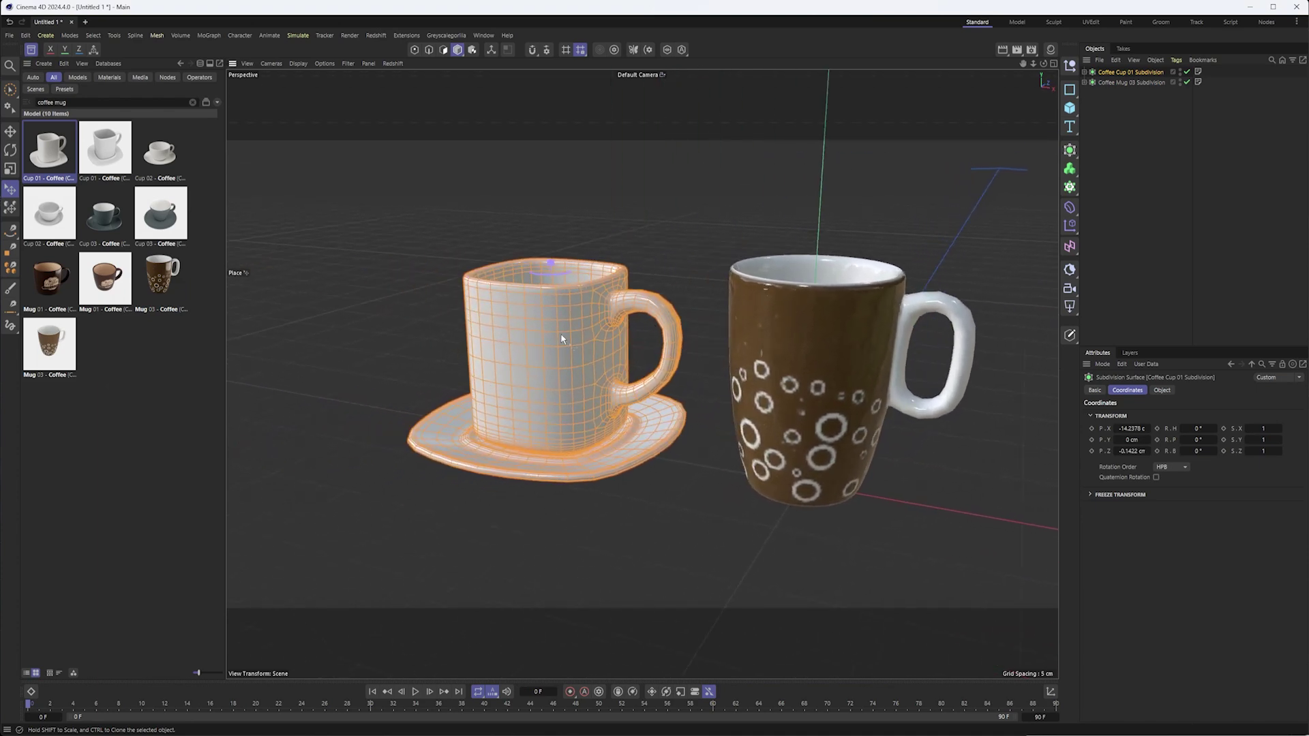
key("e")
left_click_drag(628, 455, 506, 433)
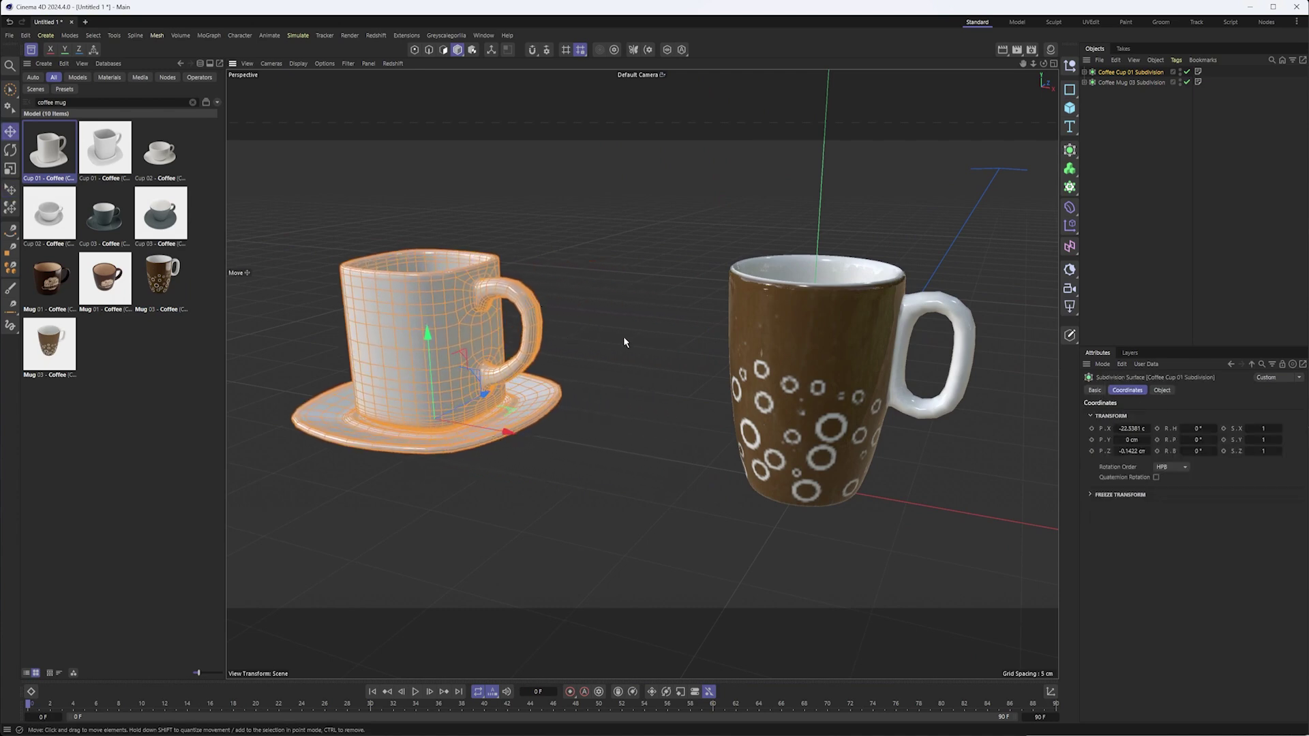
- Close the asset browser and move the mug and cup together along X, with the mug at about -12.4 cm, leaving nothing selected
middle_click_drag(682, 340, 600, 337, "alt")
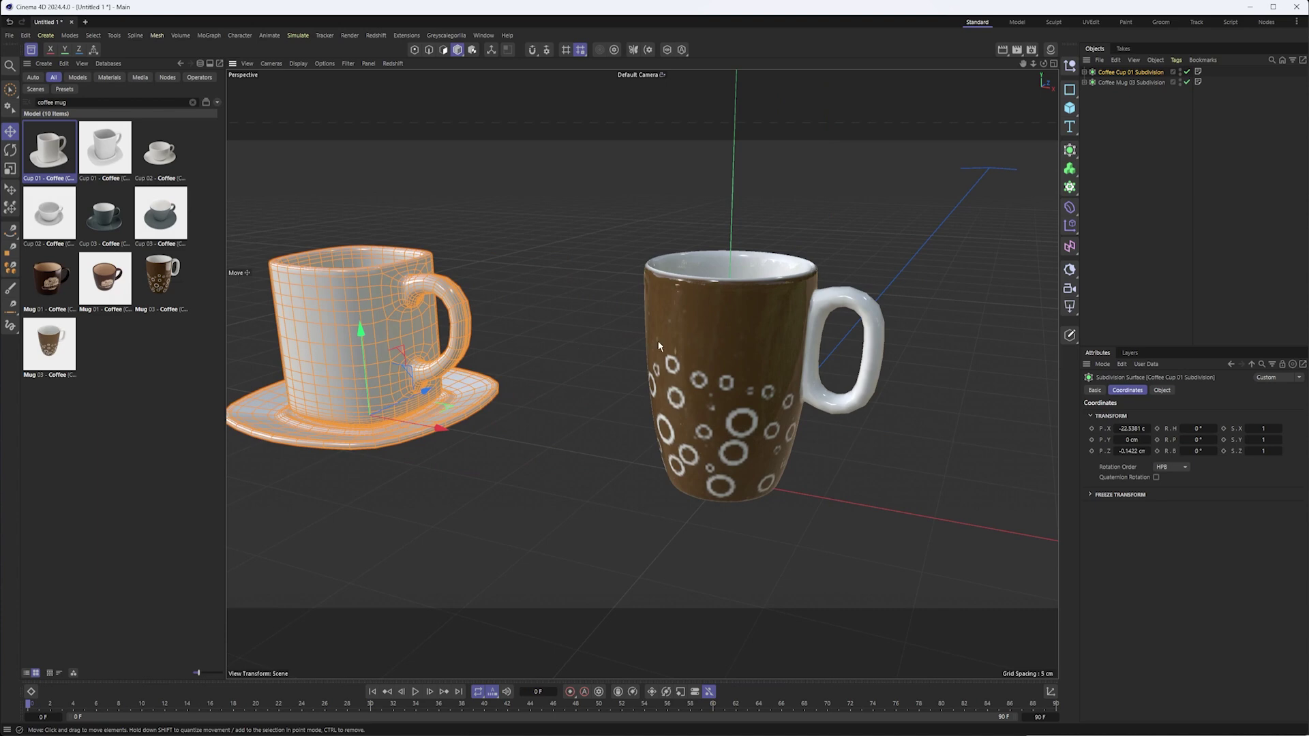
left_click(757, 351)
middle_click_drag(871, 316, 880, 314, "alt")
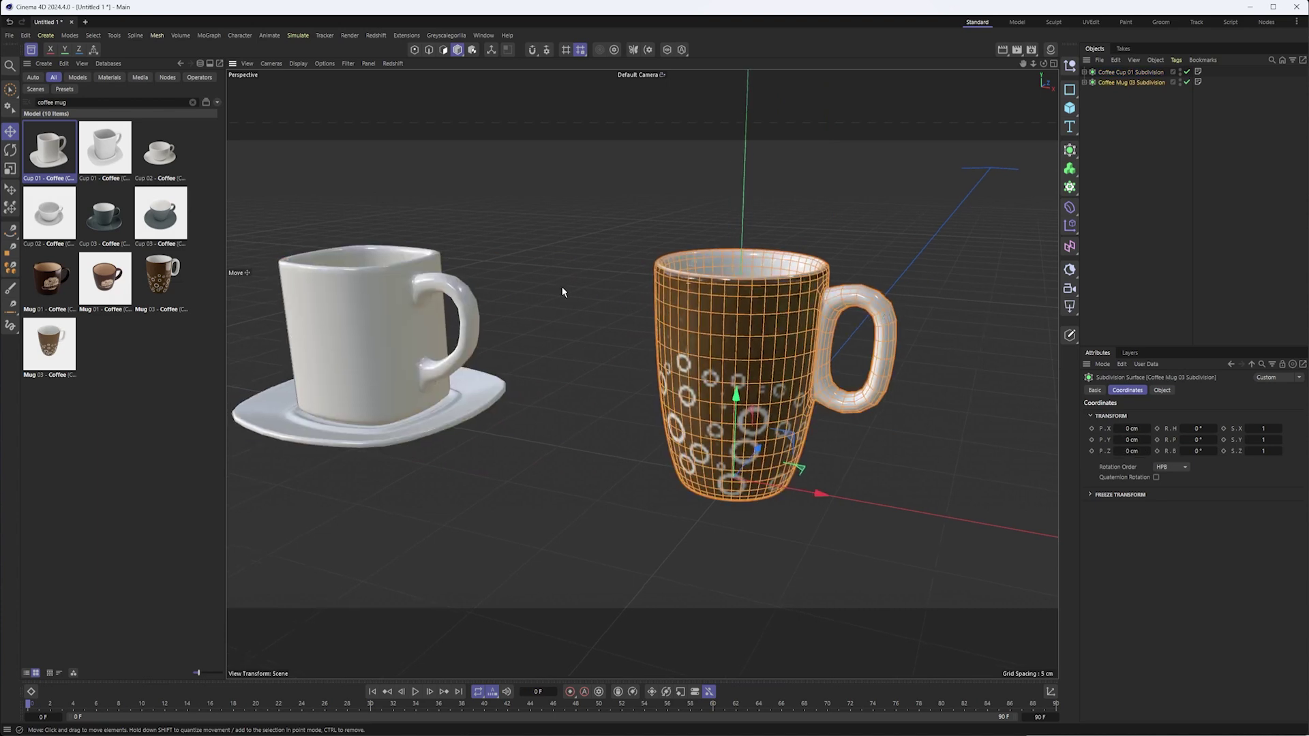
left_click(30, 49)
scroll(571, 307, "down", 4)
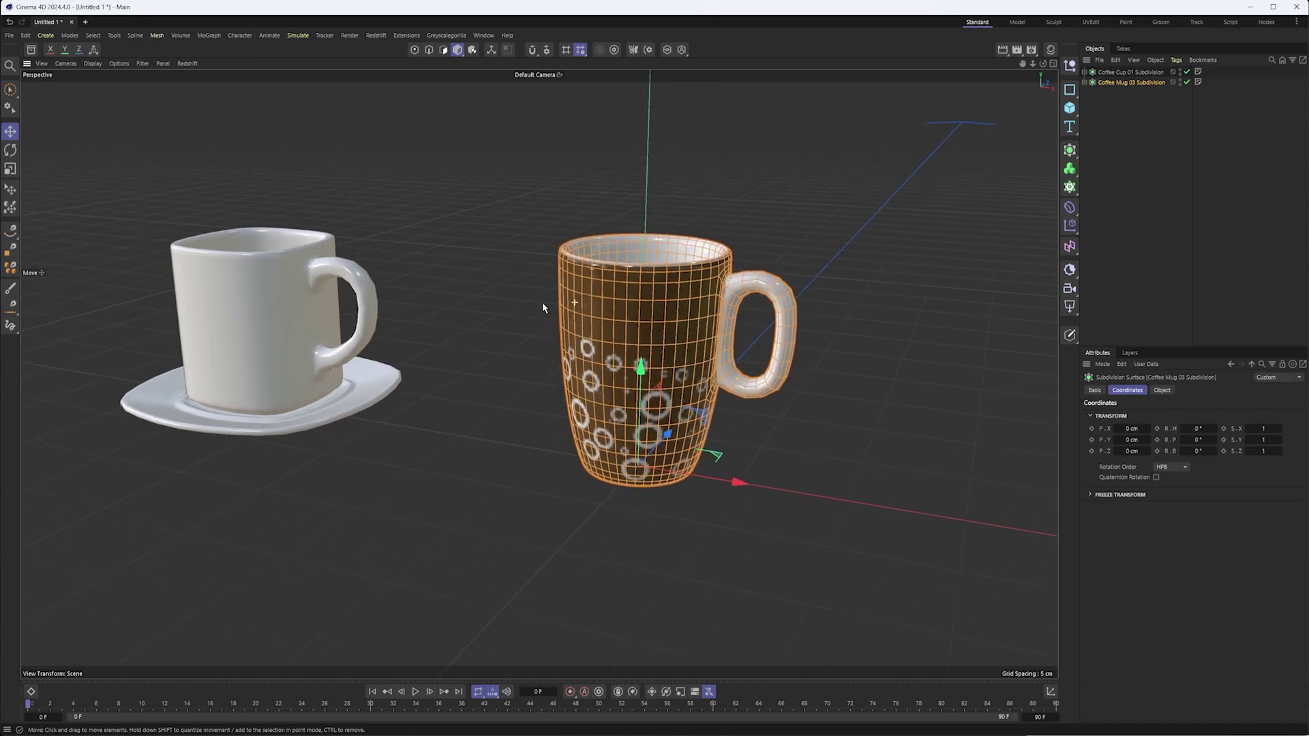
middle_click_drag(603, 303, 555, 306, "alt")
left_click_drag(555, 307, 602, 325, "alt")
scroll(602, 326, "down", 4)
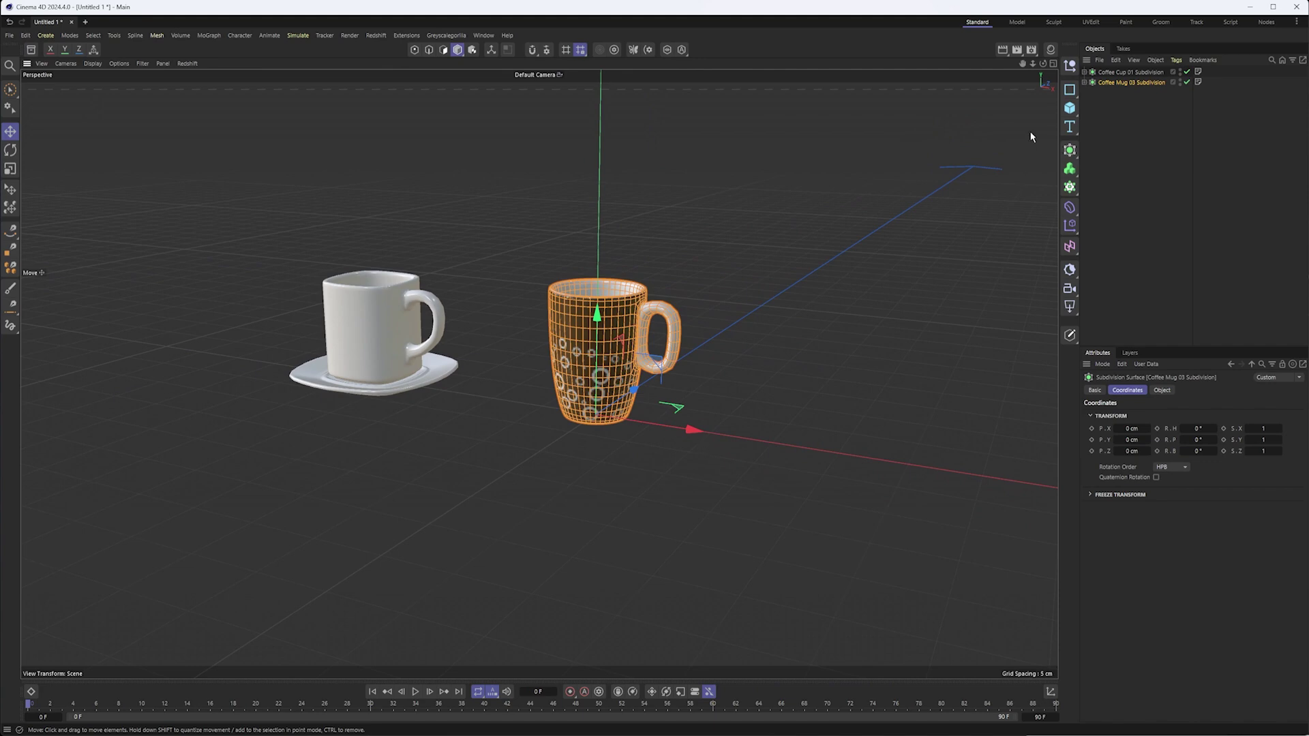
left_click(1131, 73, "shift")
left_click_drag(550, 409, 427, 410)
left_click(582, 313)
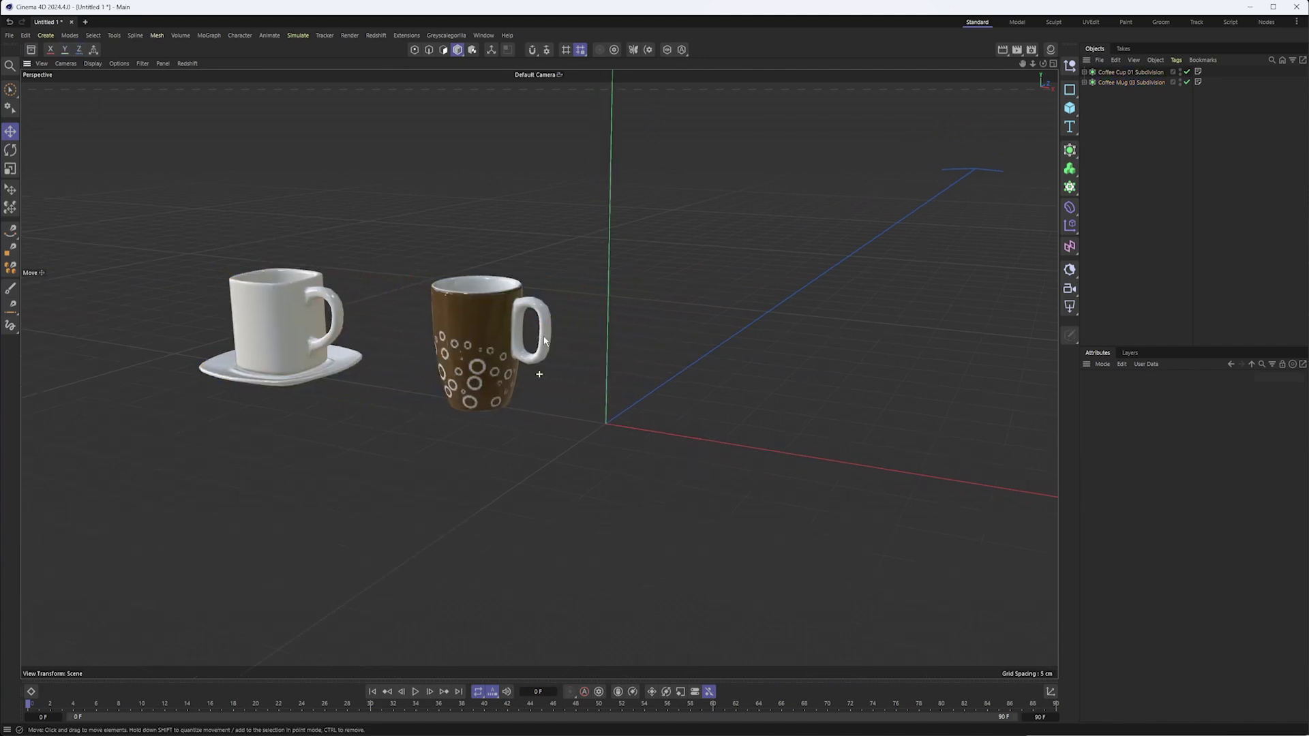
- Add a cylinder primitive at the origin and scale it down uniformly to about the brown mug's width
left_click(1070, 108)
left_click(1183, 129)
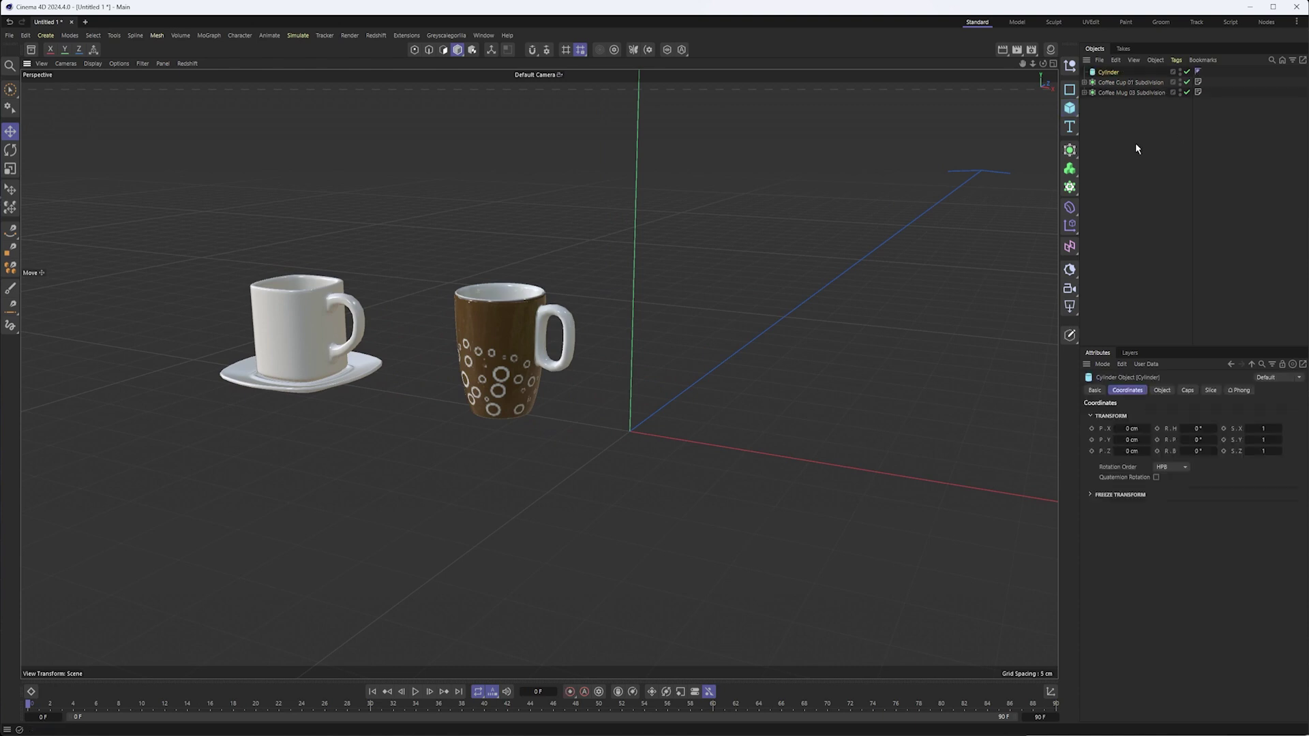
key("t")
left_click_drag(807, 314, 437, 371)
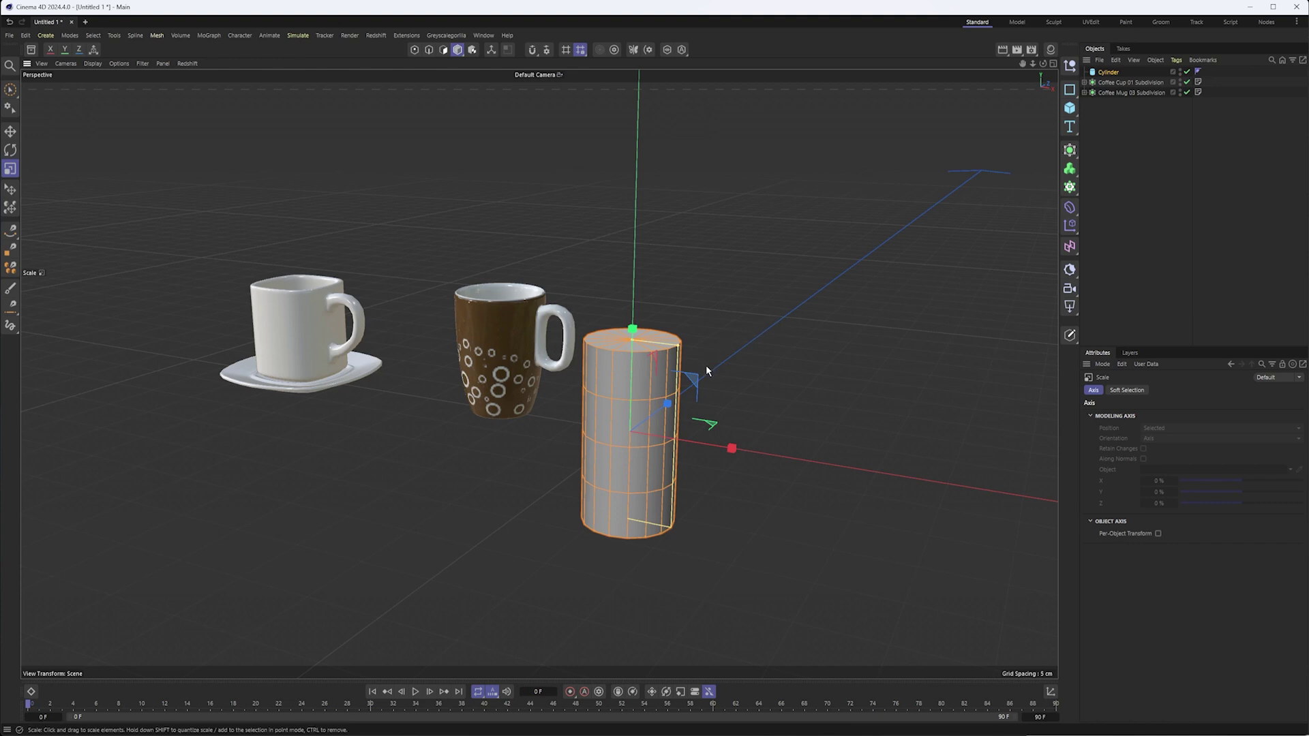
- Hide the white cup and saucer in the Right view so only the mug and the cylinder show
key("F3")
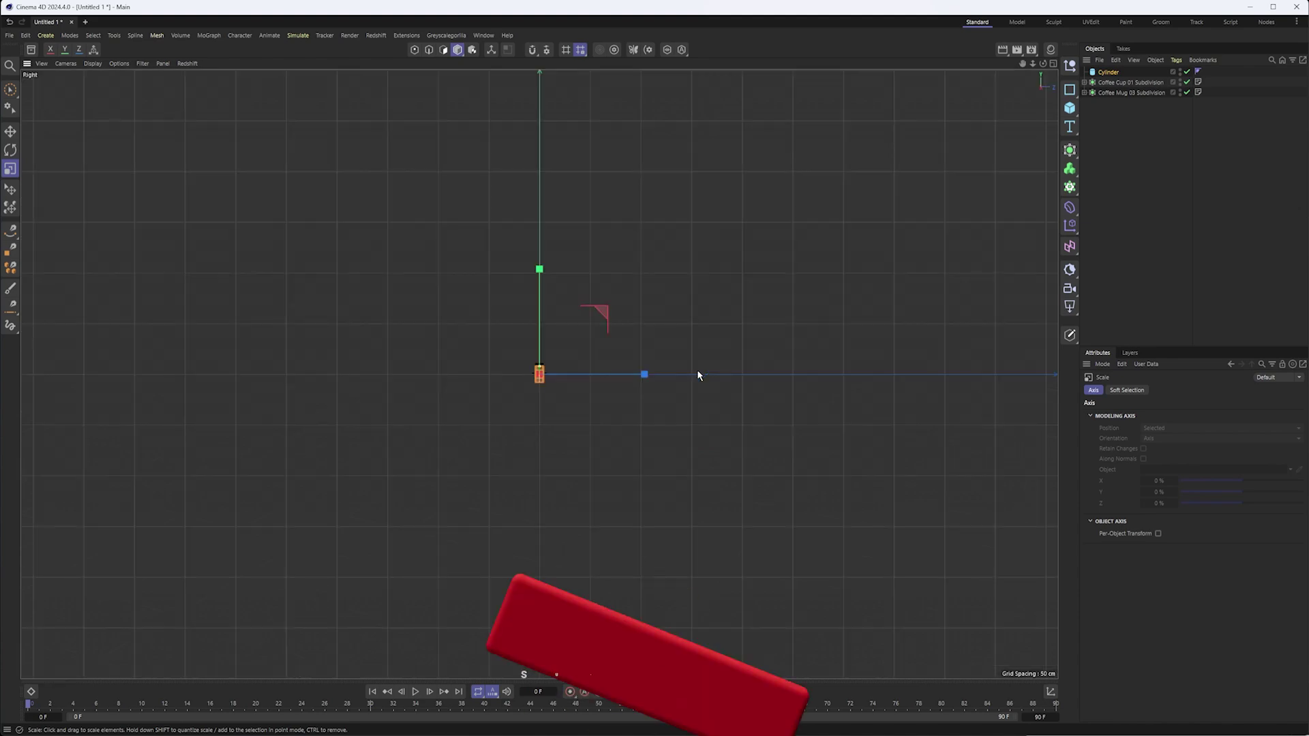
scroll(545, 362, "up", 6)
scroll(505, 363, "up", 6)
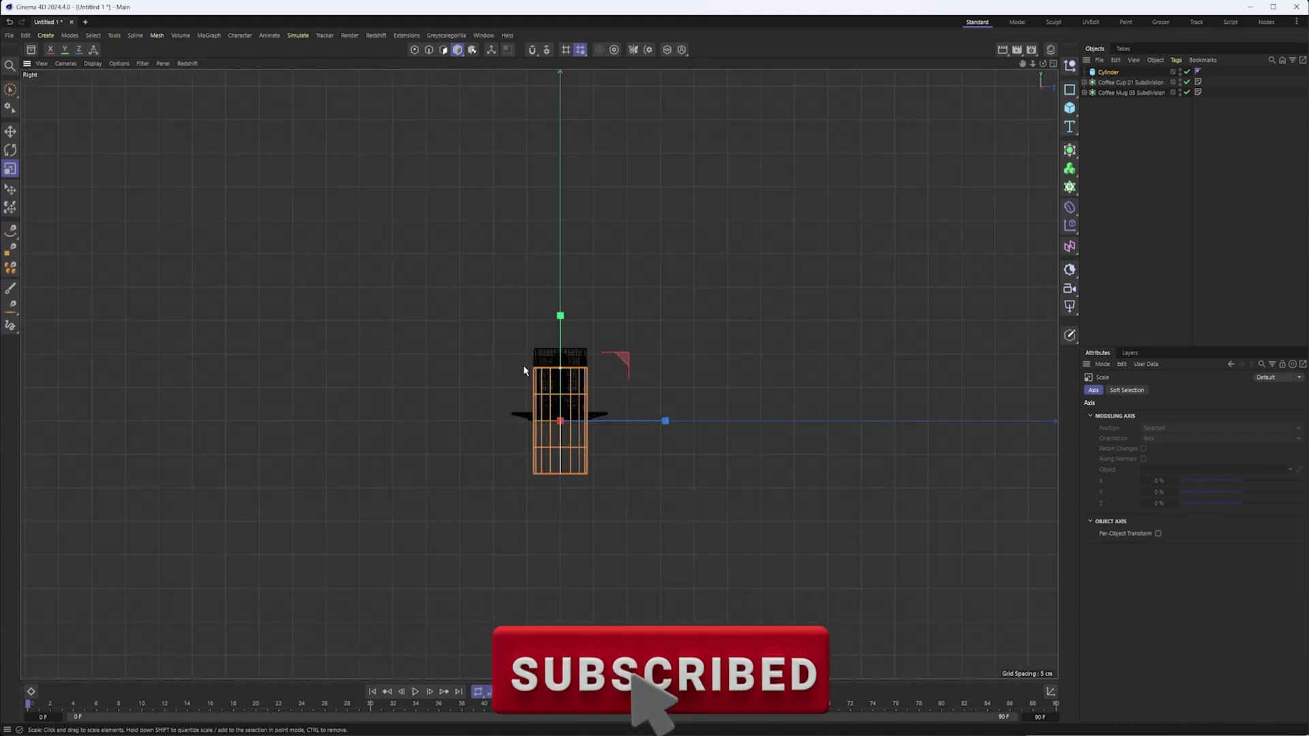
left_click(1159, 94)
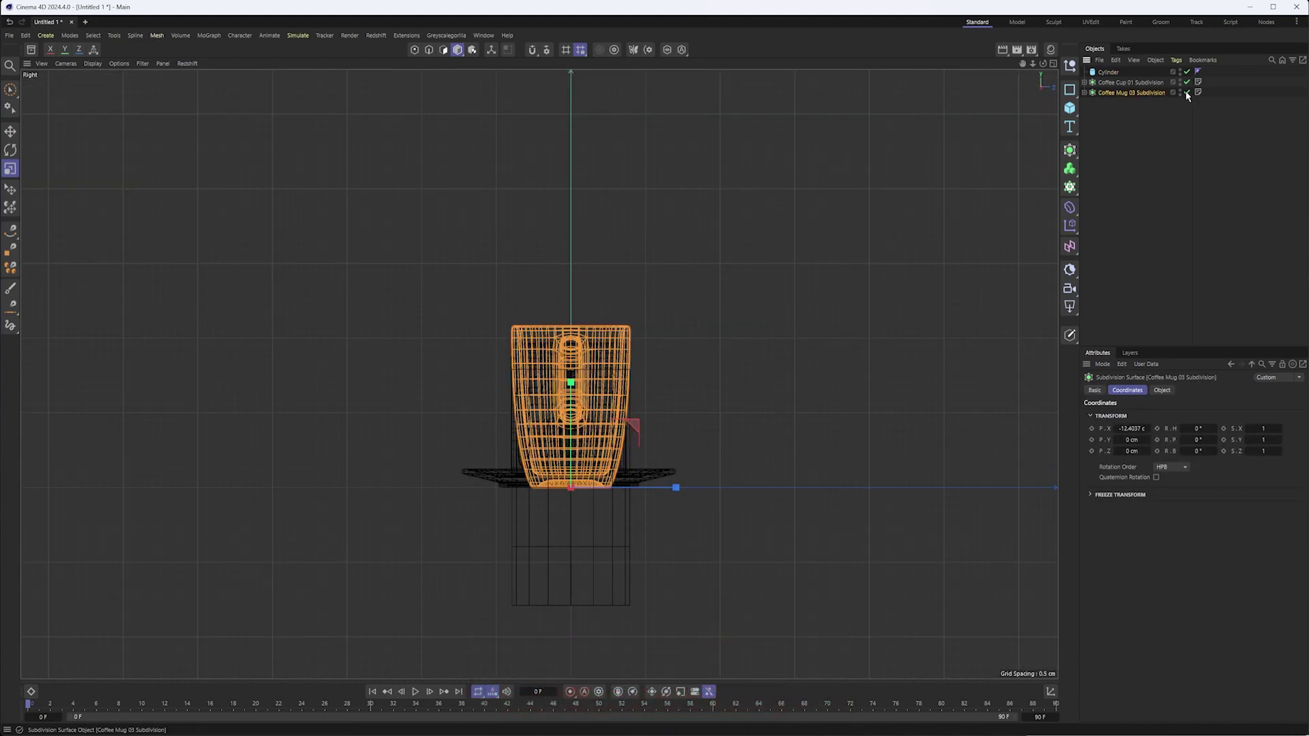
left_click(1161, 82)
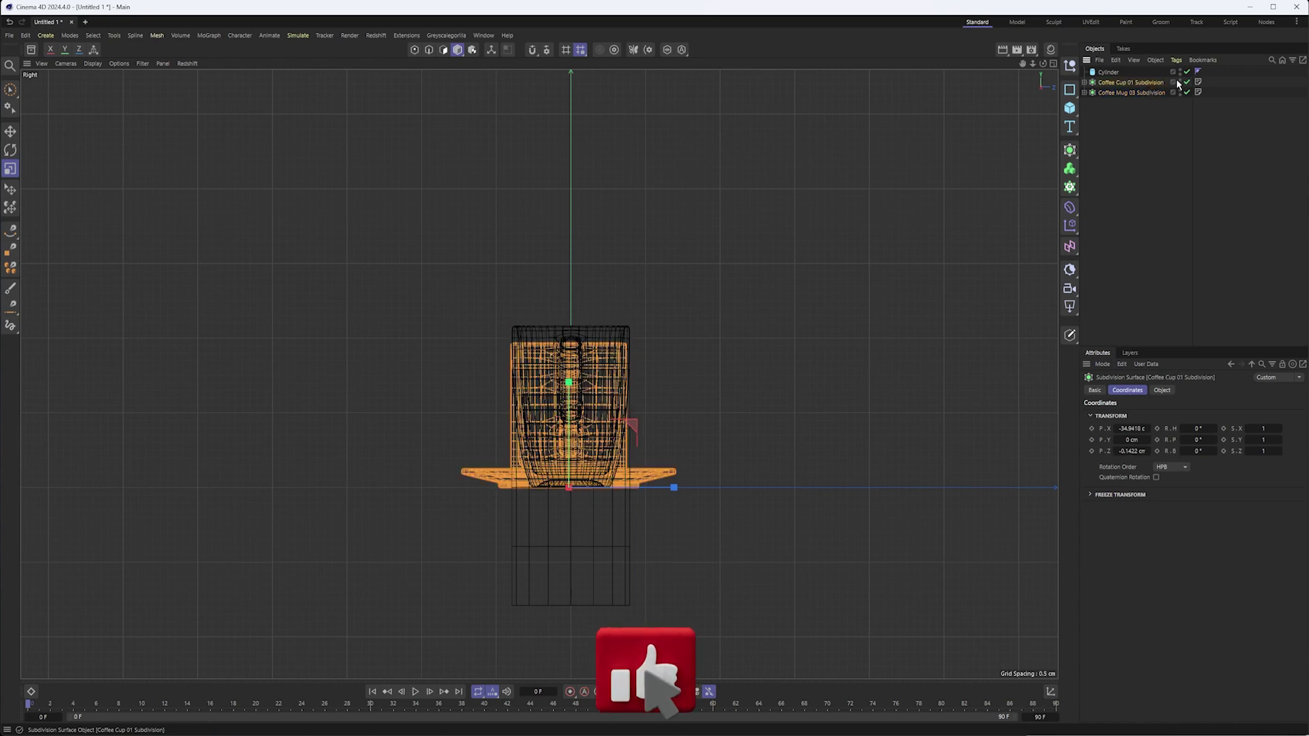
left_click(1180, 80)
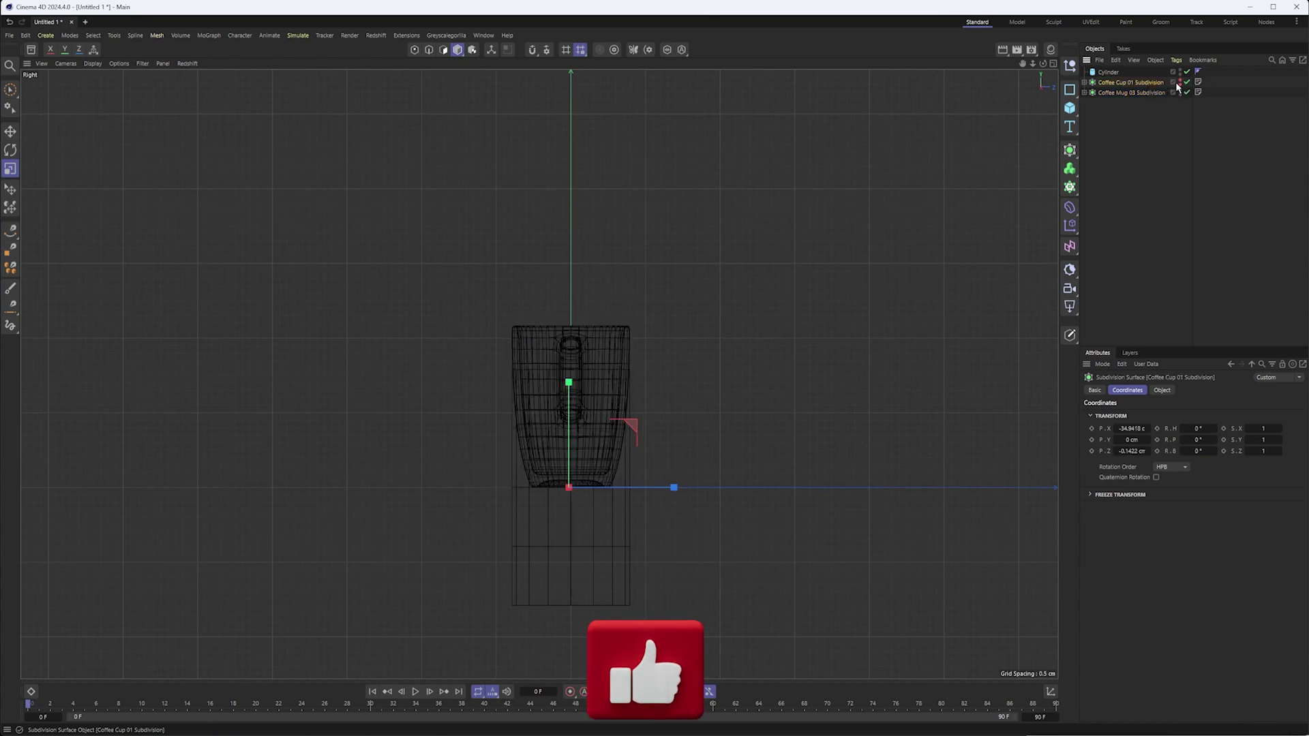
- In the Right view, raise the cylinder along Y to about 5.42 cm over the brown mug's outline
key("e")
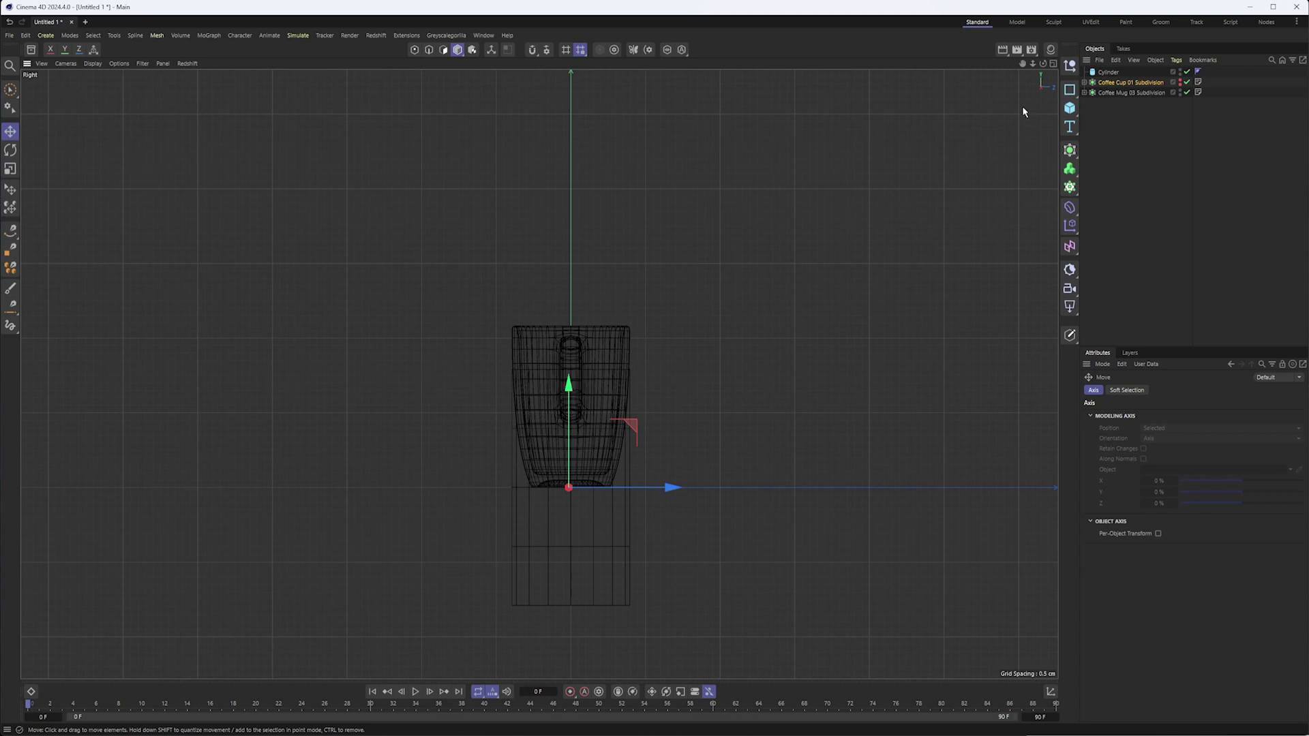
left_click(1052, 63)
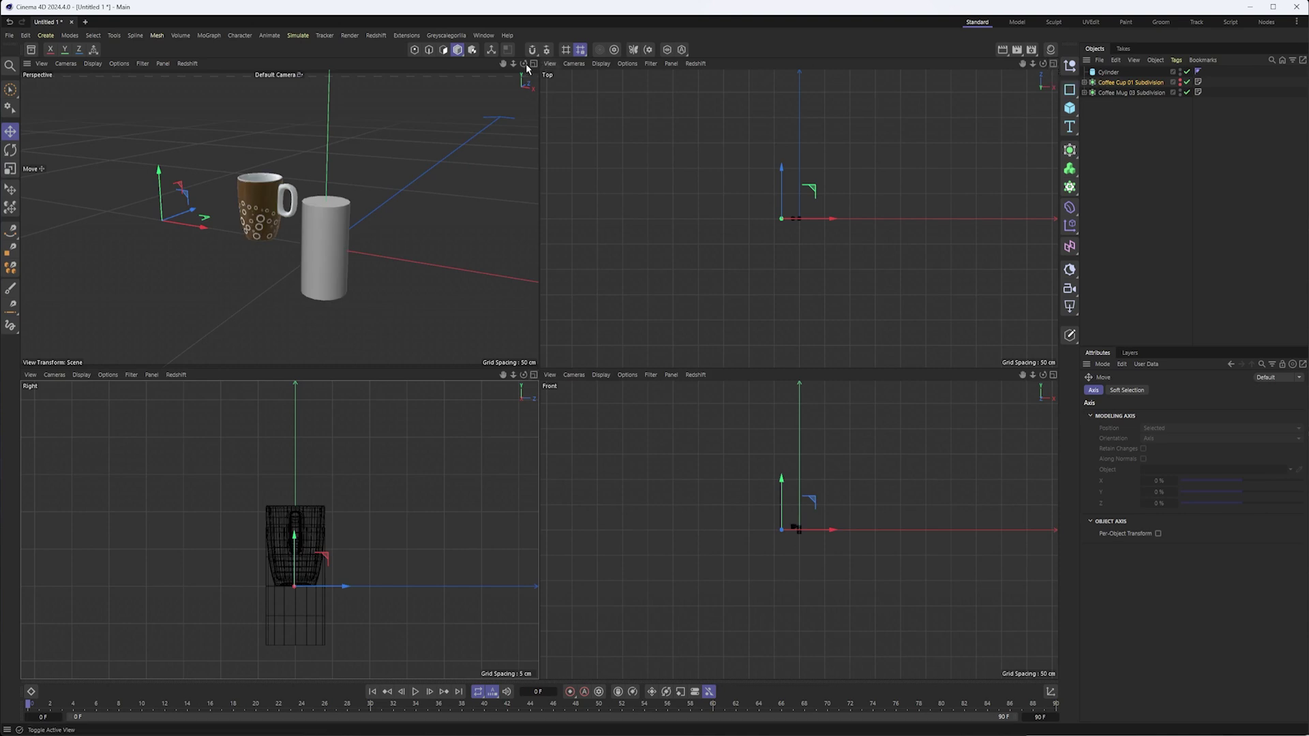
left_click(533, 63)
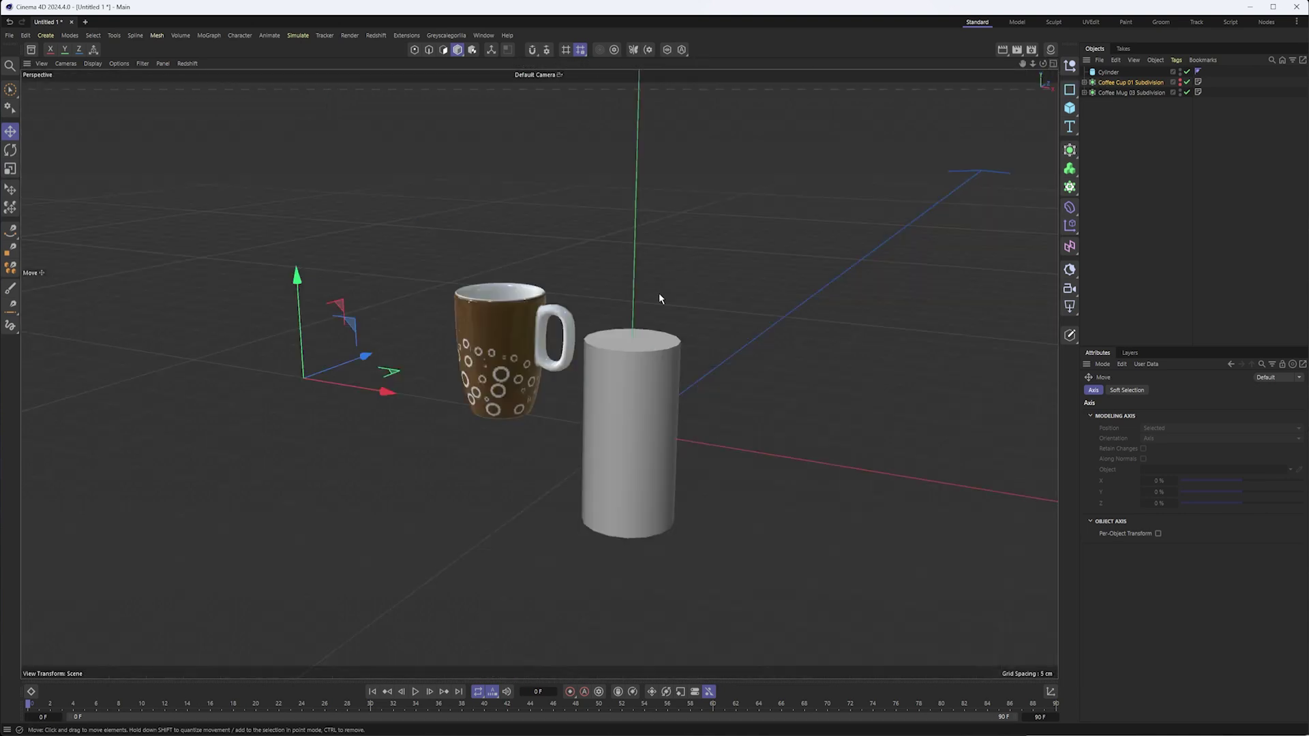
left_click(651, 368)
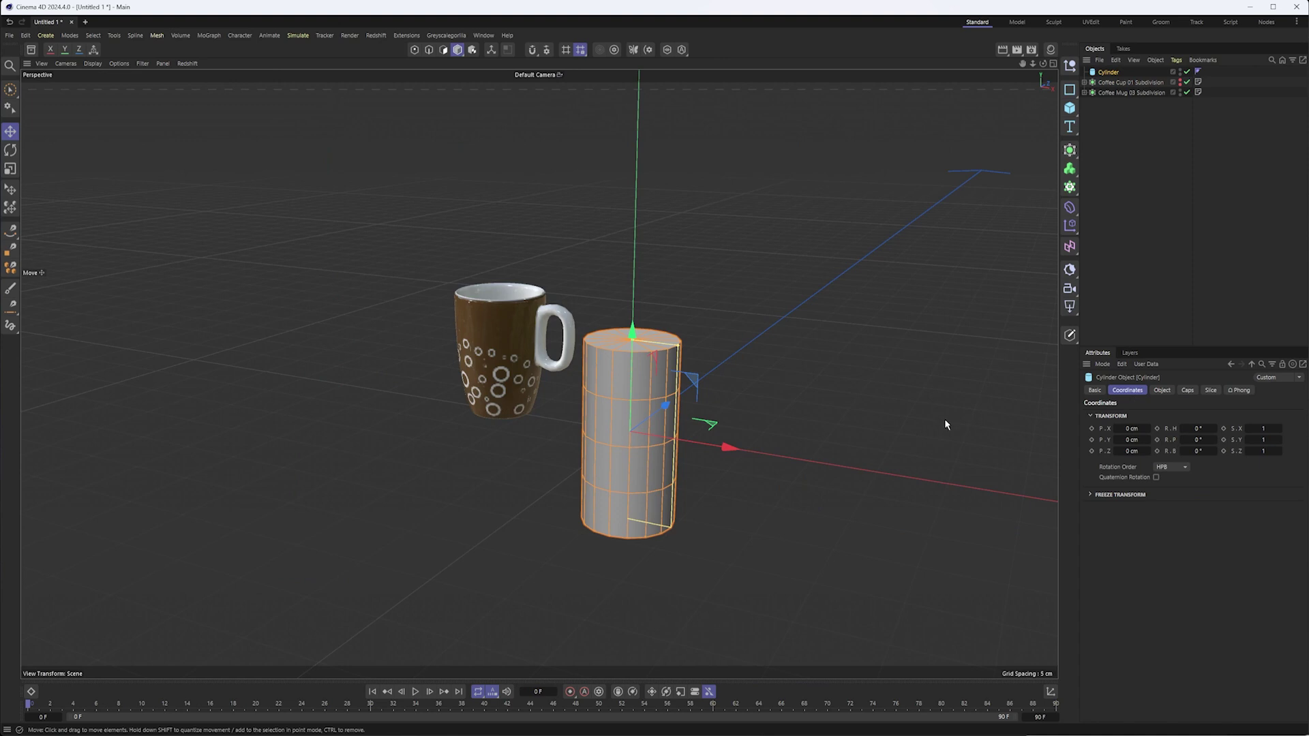
key("F3")
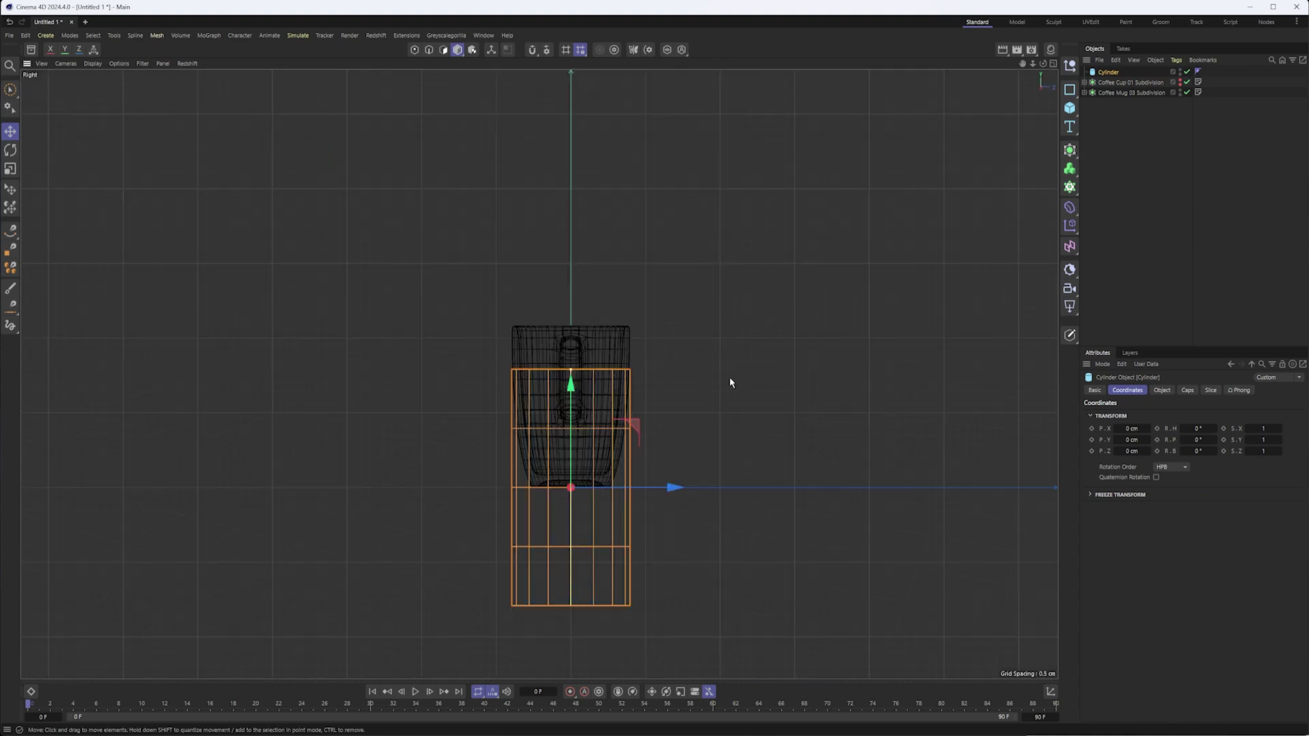
left_click_drag(588, 447, 573, 406)
scroll(554, 397, "up", 3)
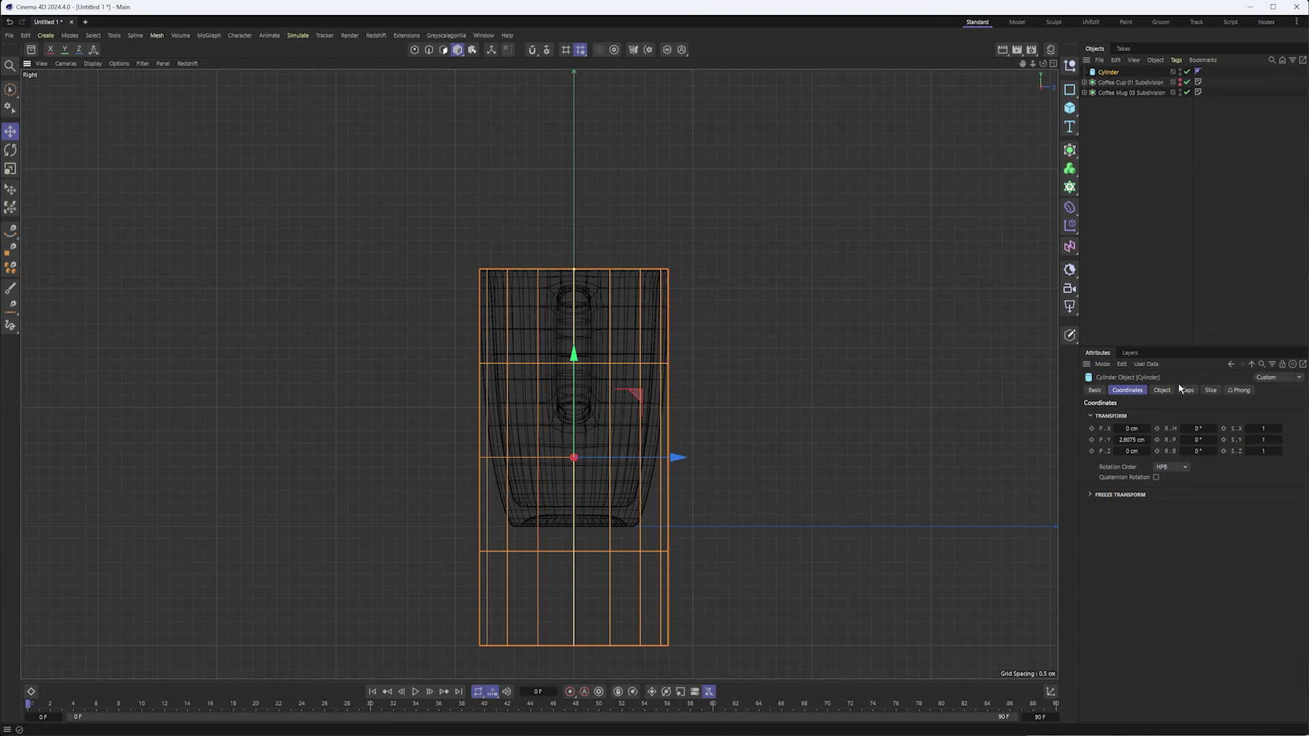
left_click_drag(574, 405, 477, 372)
- Scale the cylinder uniformly to match the mug's height, about 10.66 cm, undoing the last oversized scaling
key("t")
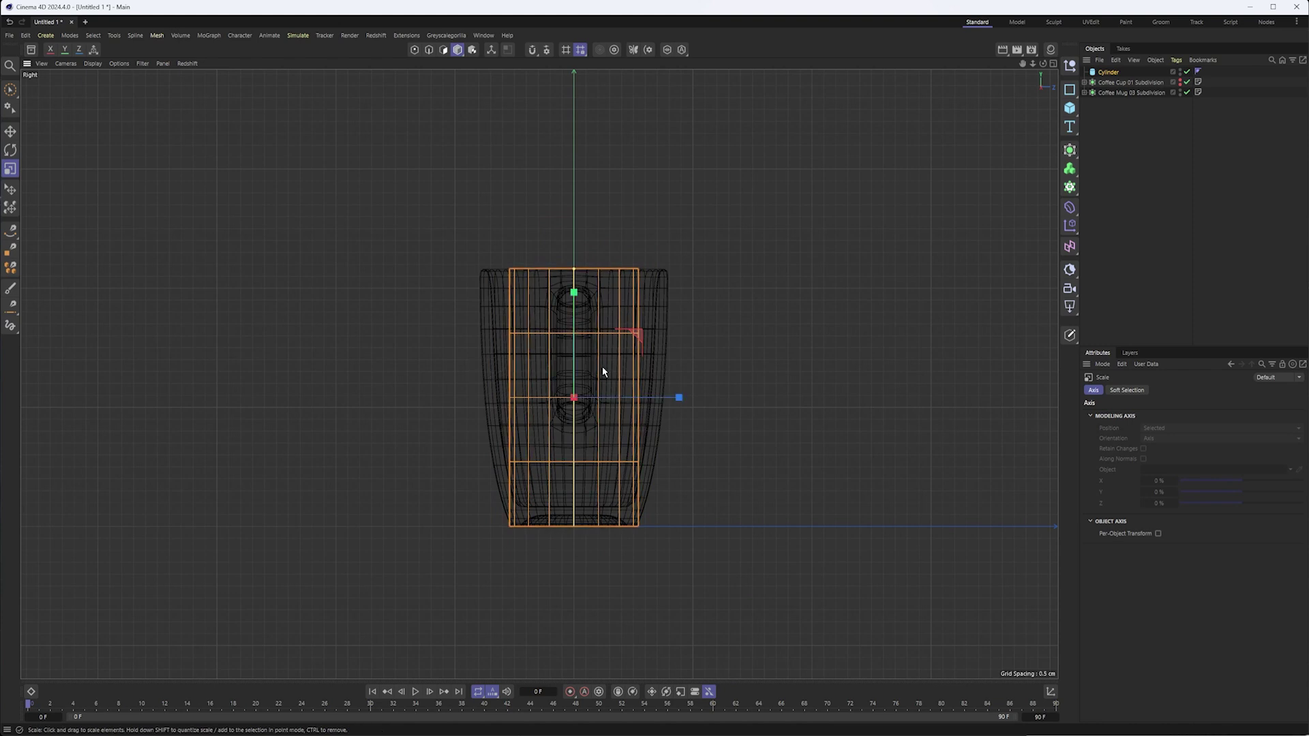
mouse_move(682, 295)
left_mouse_down()
mouse_move(813, 227)
mouse_move(702, 257)
mouse_move(707, 278)
mouse_move(675, 286)
mouse_move(705, 285)
left_mouse_up()
mouse_move(680, 414)
left_mouse_down()
mouse_move(680, 394)
mouse_move(688, 409)
left_mouse_up()
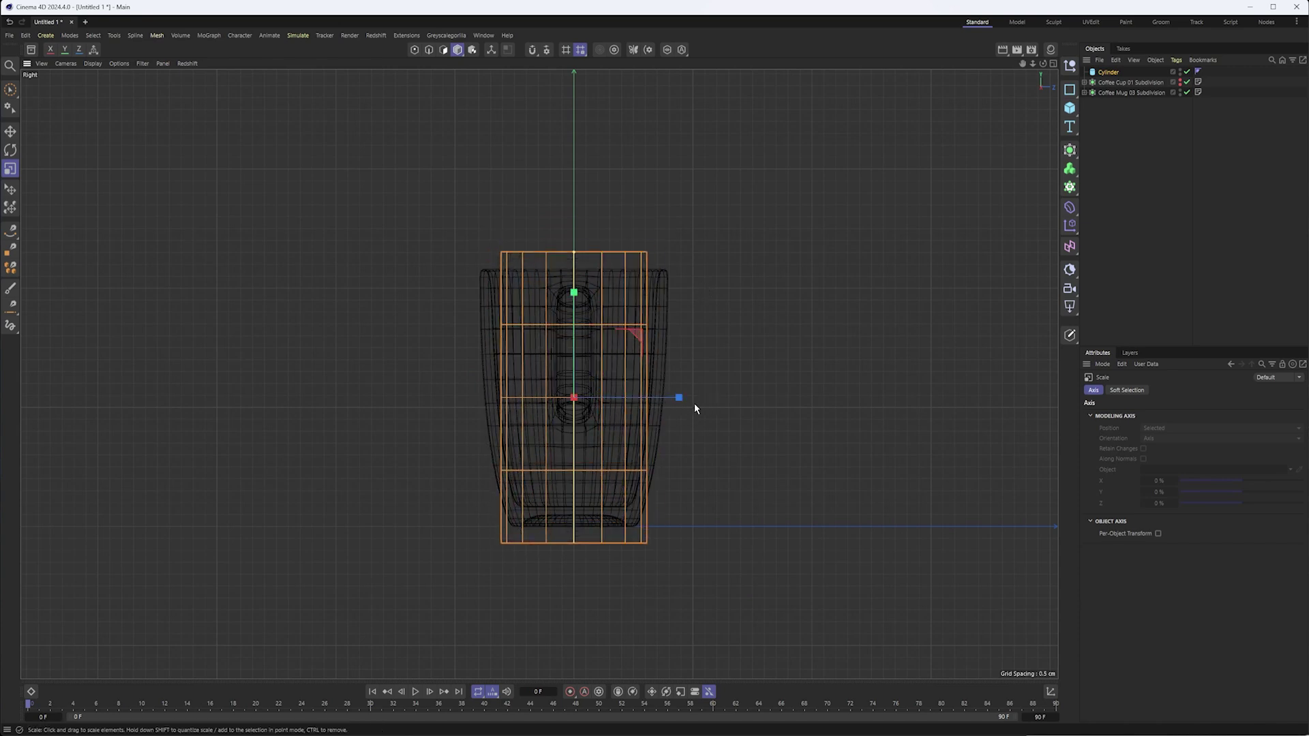
key("ctrl+z")
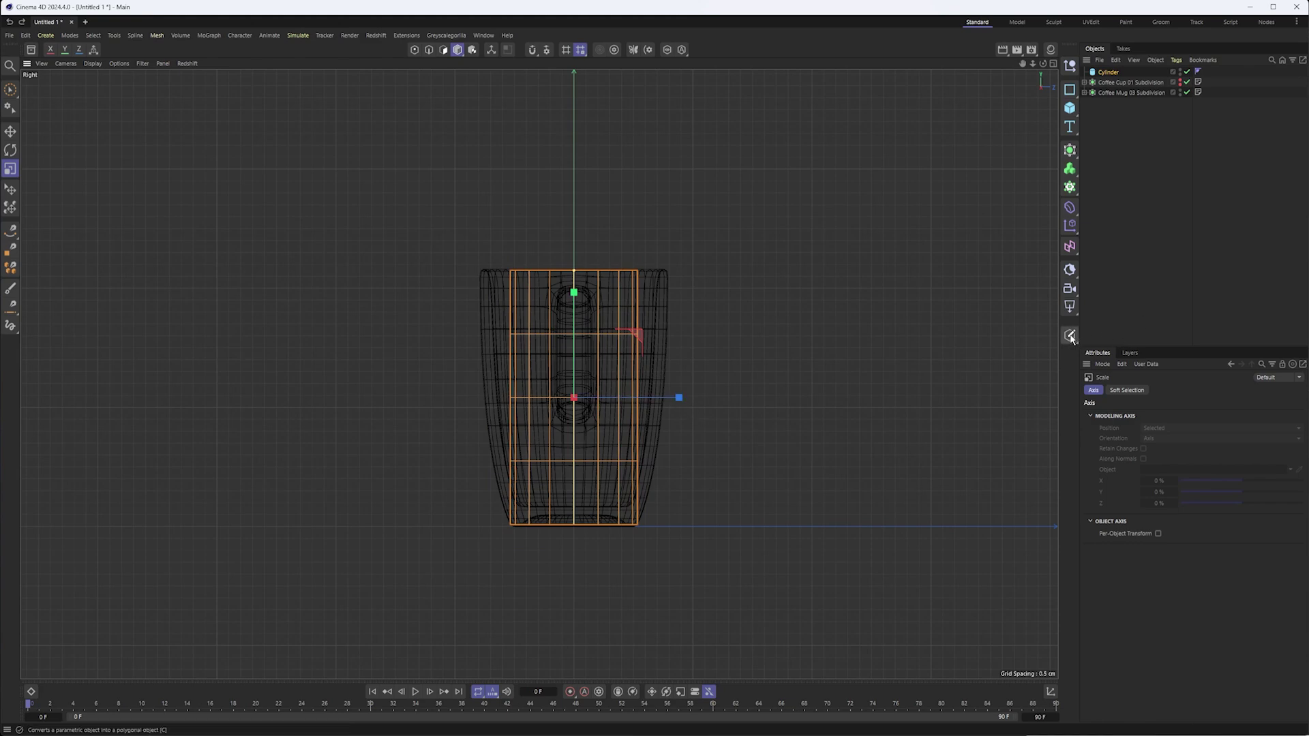
- Set the cylinder's radius to 3.664 cm, close to the brown mug's width
left_click(1110, 73)
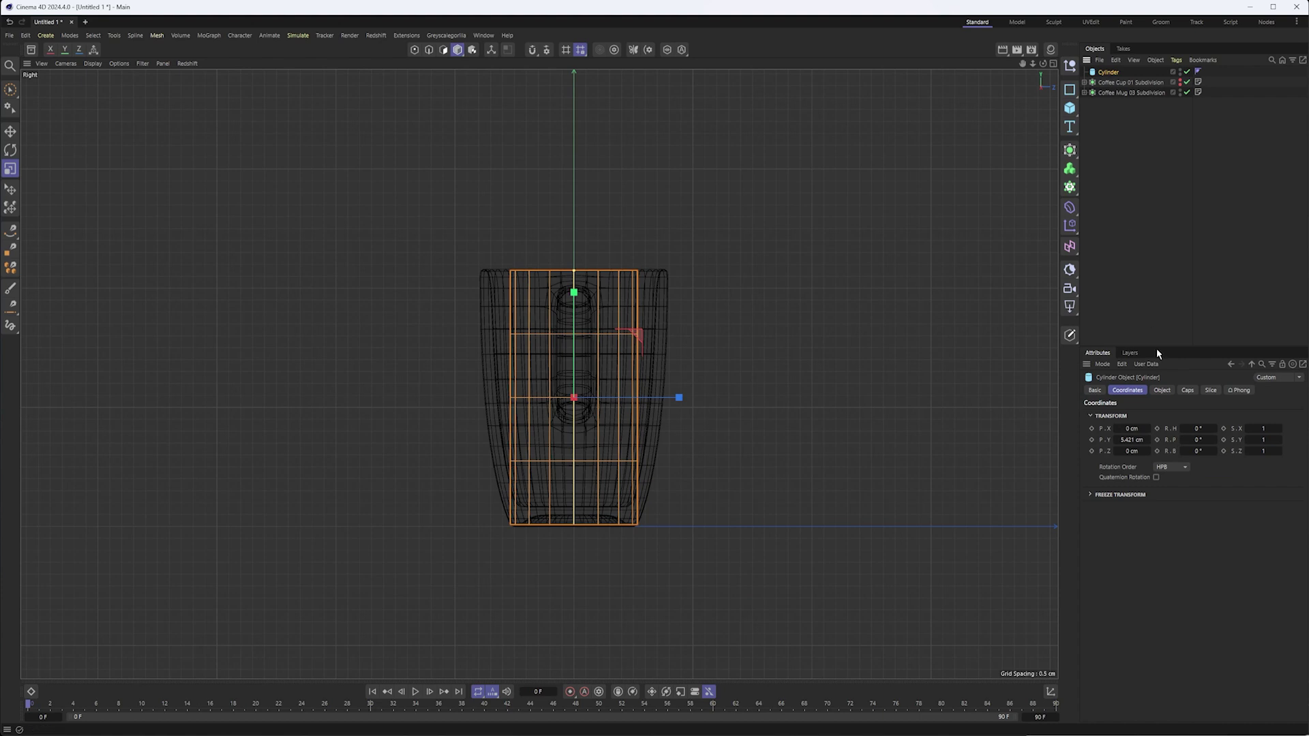
left_click(1162, 390)
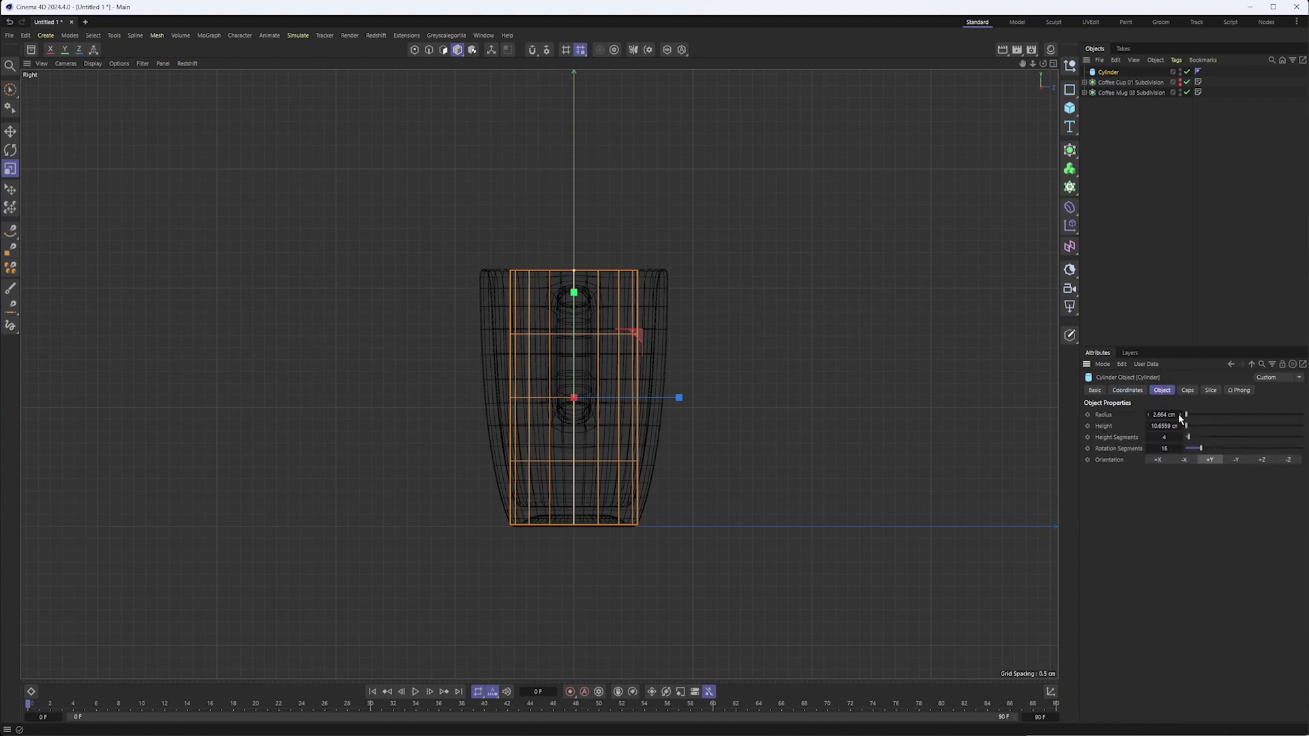
left_click_drag(1180, 415, 1180, 414)
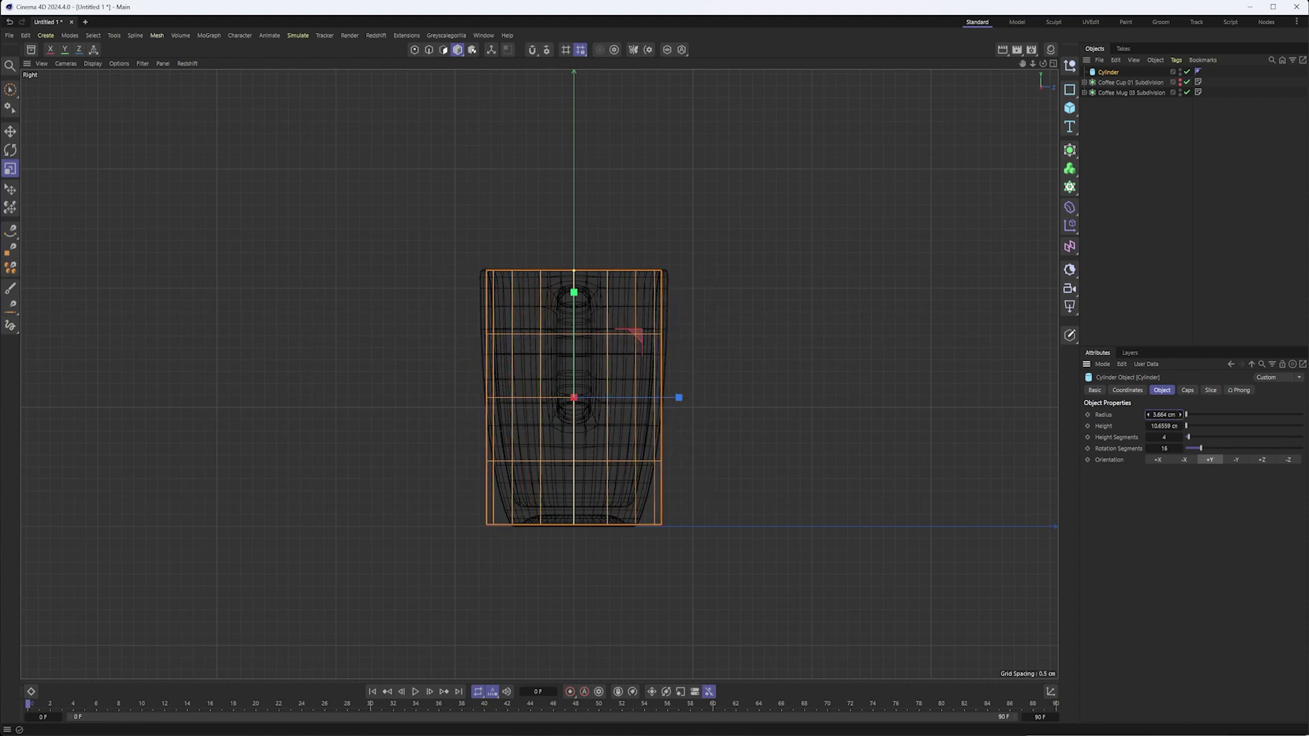
left_click(1180, 416)
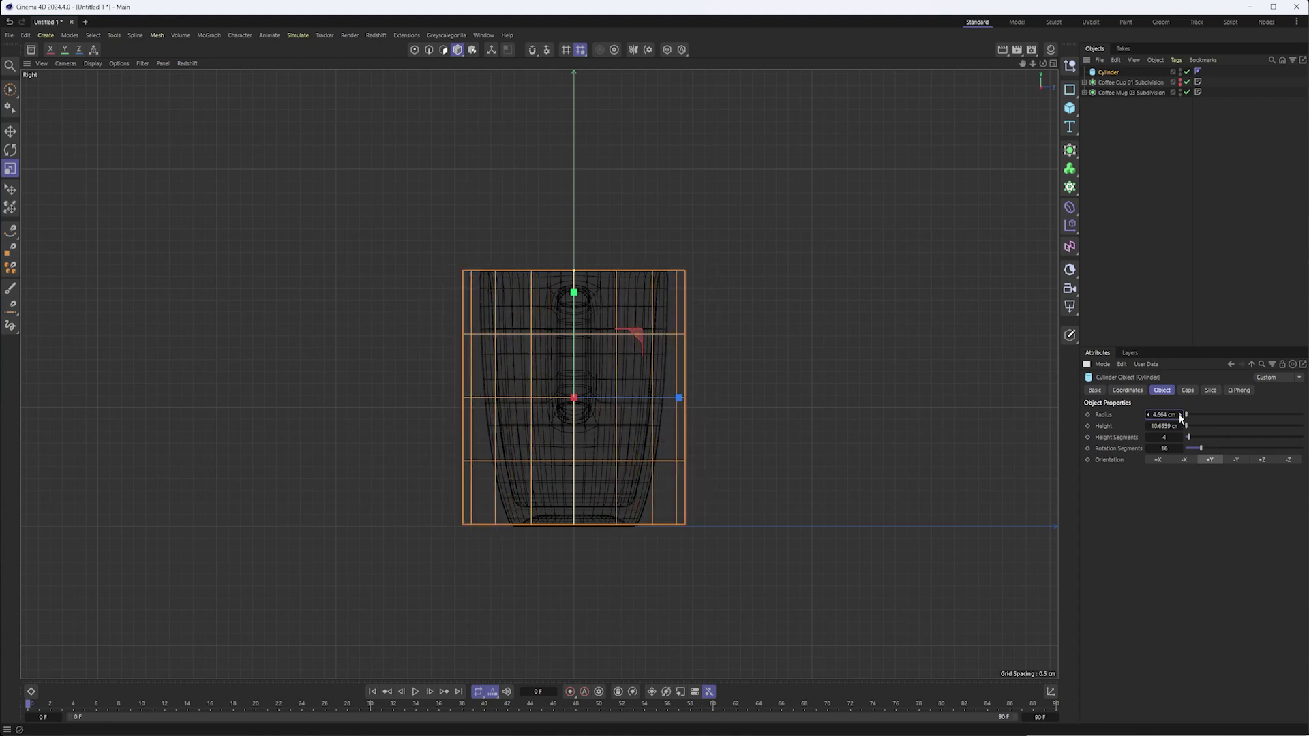
left_click(1148, 416)
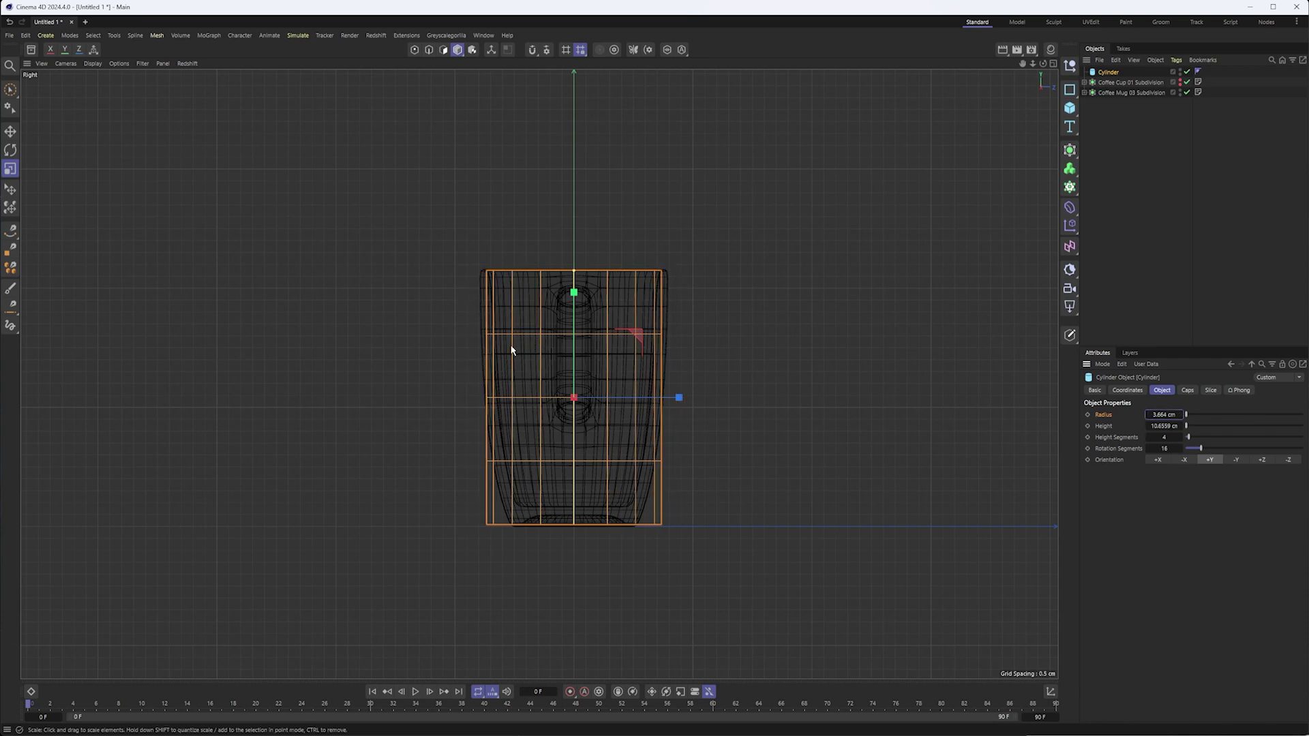
- Examine the brown mug's proportions and subdivided mesh beside the cylinder in the Perspective view
key("F1")
left_click_drag(602, 350, 648, 333, "alt")
middle_click_drag(558, 354, 574, 398, "alt")
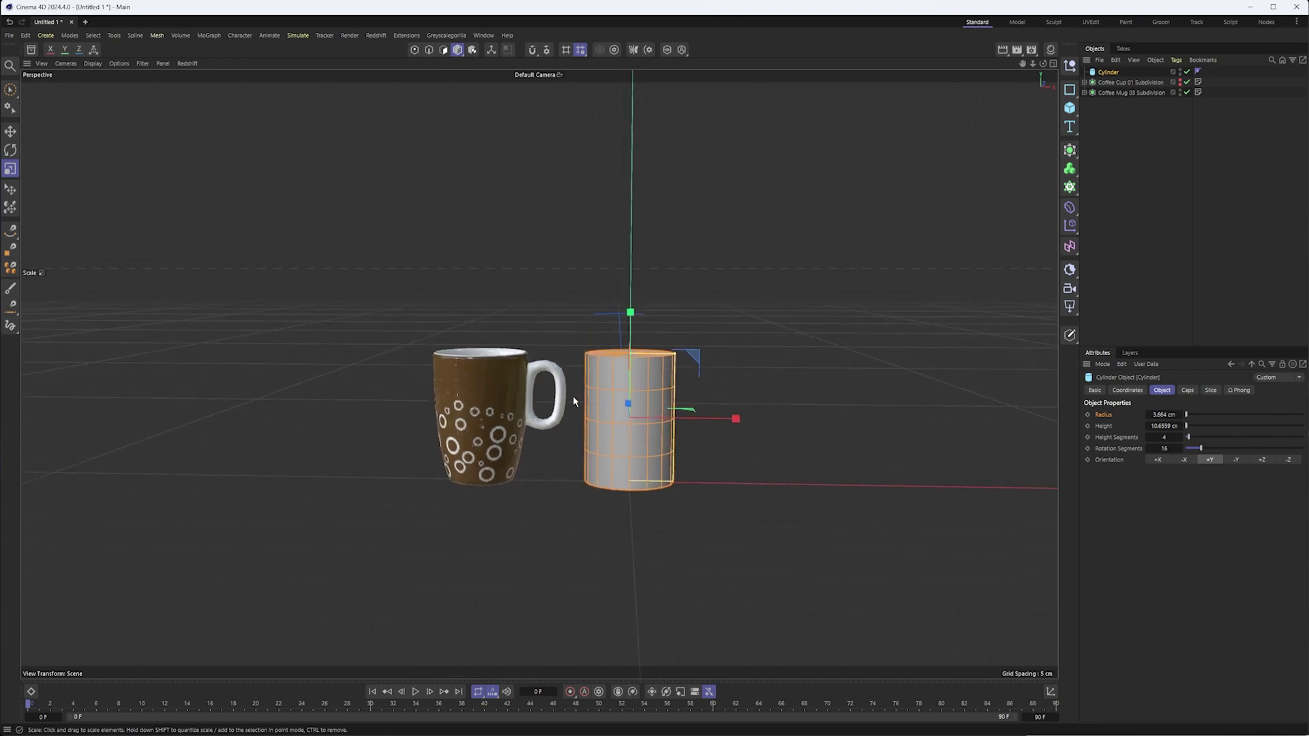
scroll(574, 399, "up", 1)
left_click(492, 333)
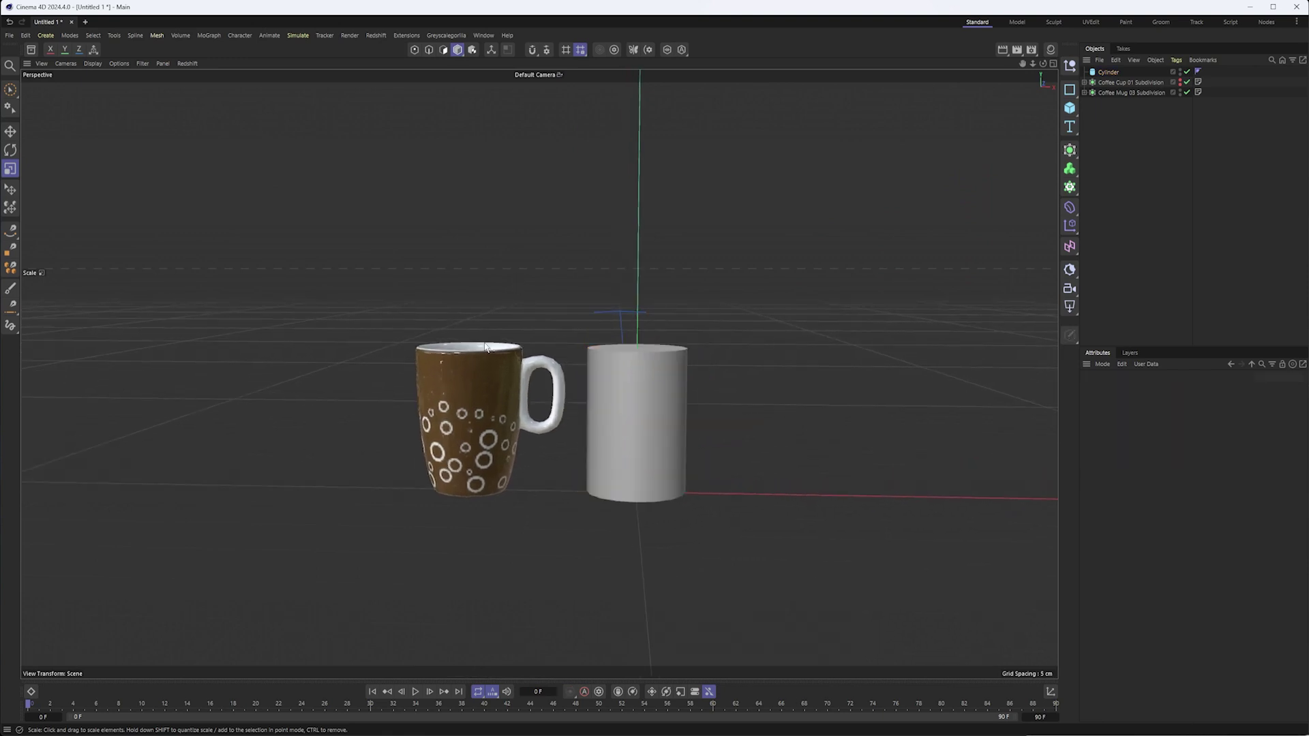
left_click(641, 354)
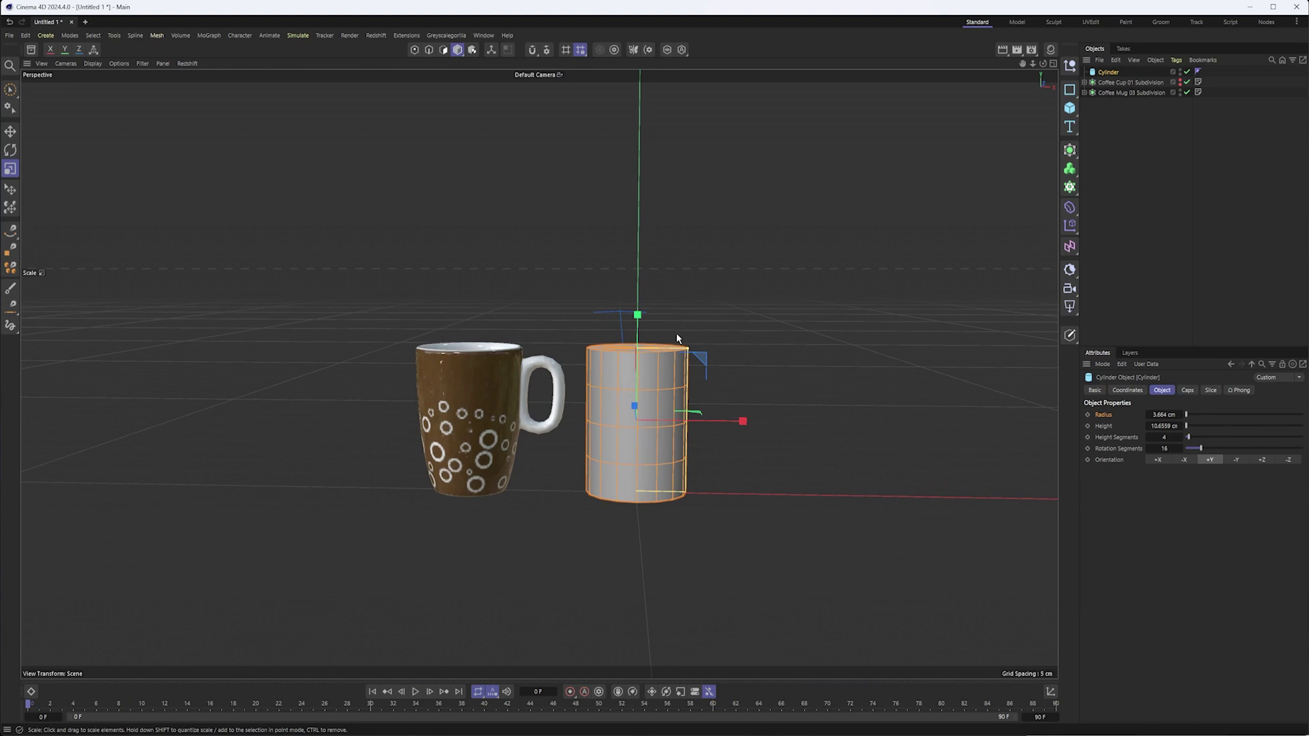
left_click_drag(676, 335, 628, 365, "alt")
right_click_drag(628, 365, 675, 355, "alt")
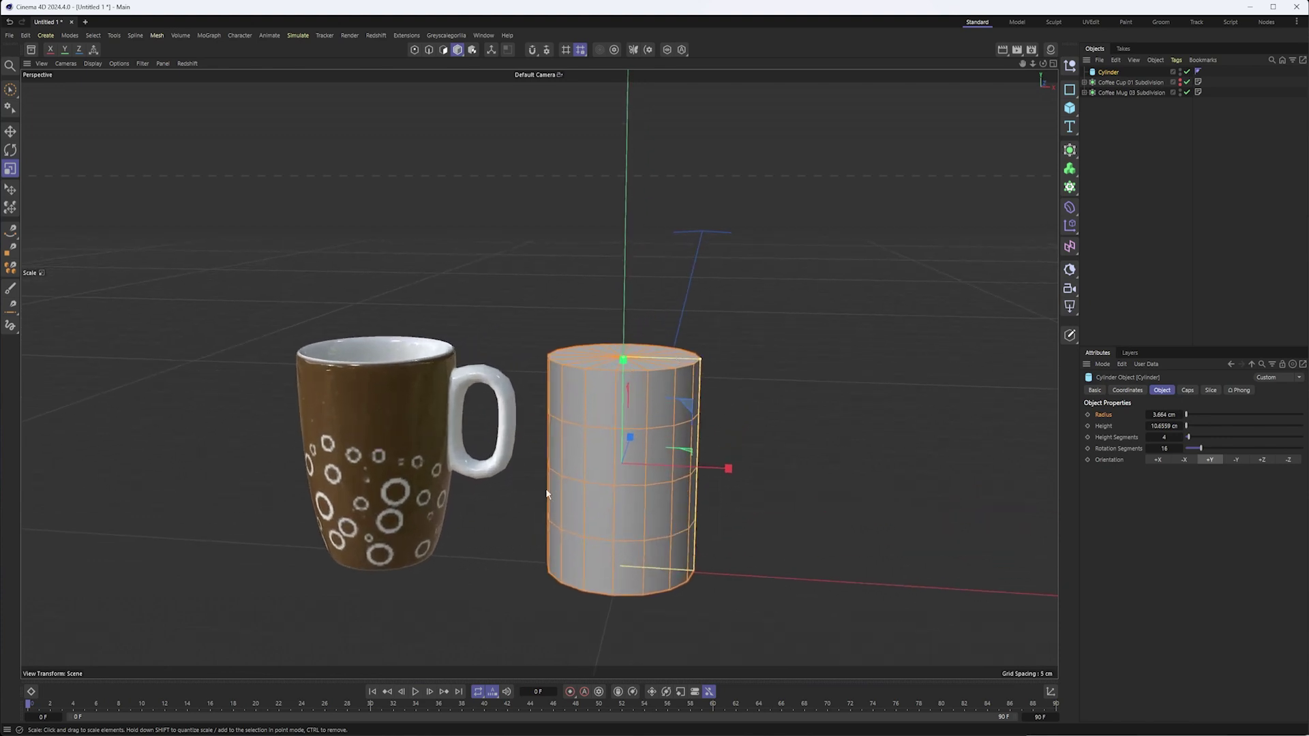
left_click_drag(546, 367, 493, 413, "alt")
left_click(440, 394)
right_click_drag(440, 394, 462, 367, "alt")
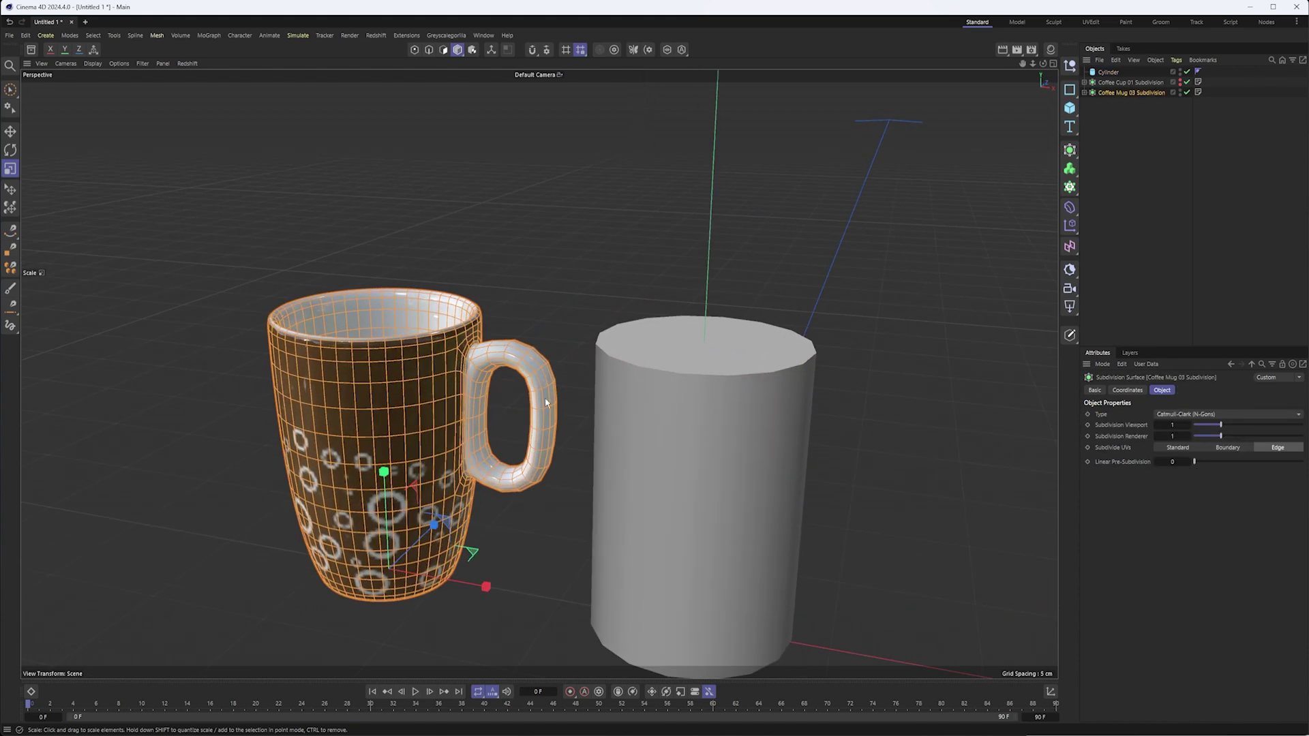
middle_click_drag(663, 431, 651, 372, "alt")
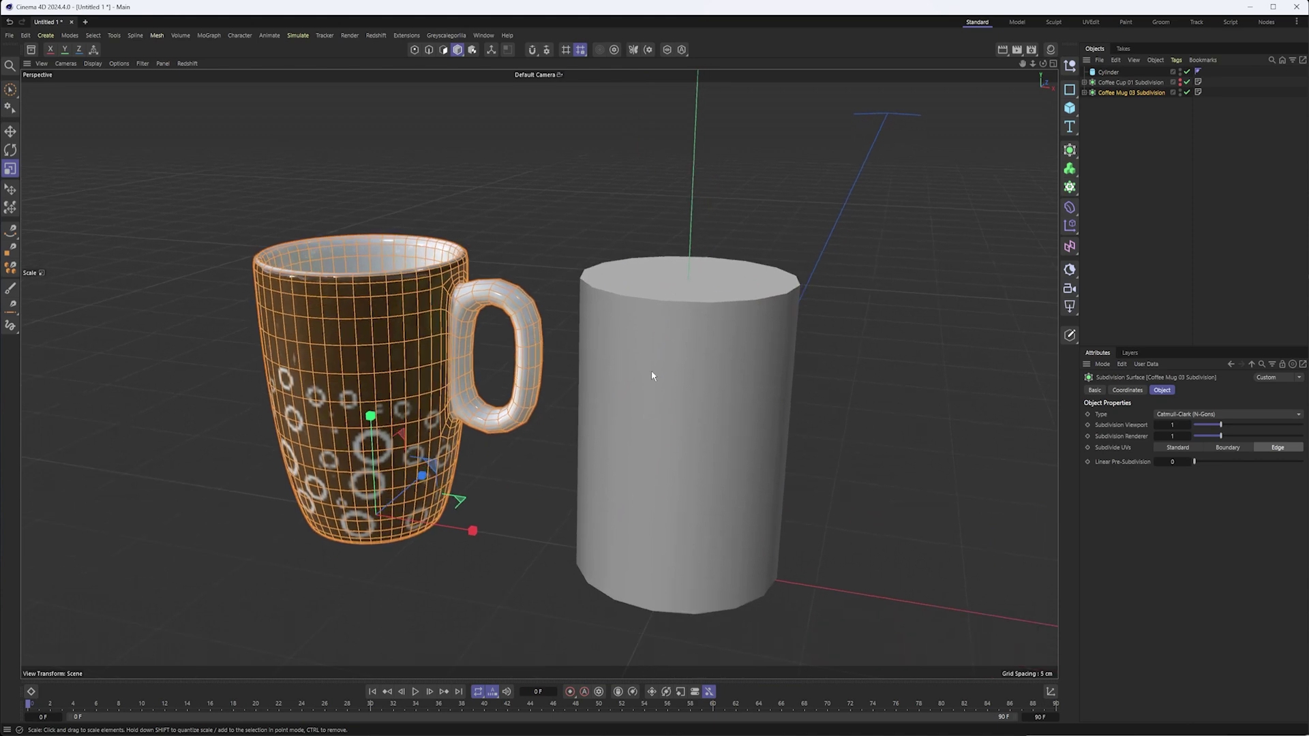
right_click_drag(651, 373, 630, 374, "alt")
- Add a Subdivision Surface as the cylinder's parent and turn its smoothing off
left_click(660, 375)
left_click_drag(651, 431, 677, 405, "alt")
right_click_drag(684, 403, 655, 409, "alt")
middle_click_drag(655, 409, 588, 407, "alt")
left_click_drag(631, 397, 606, 411, "alt")
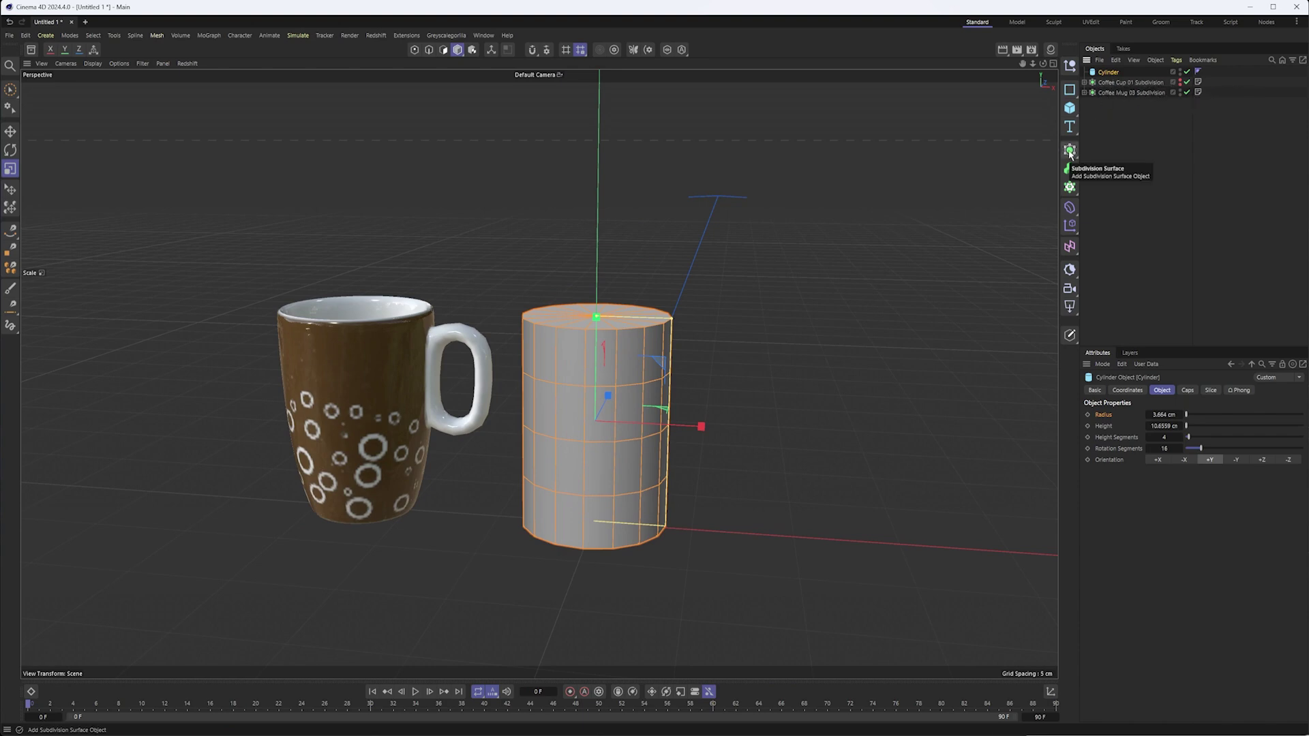
left_click(1071, 151, "alt")
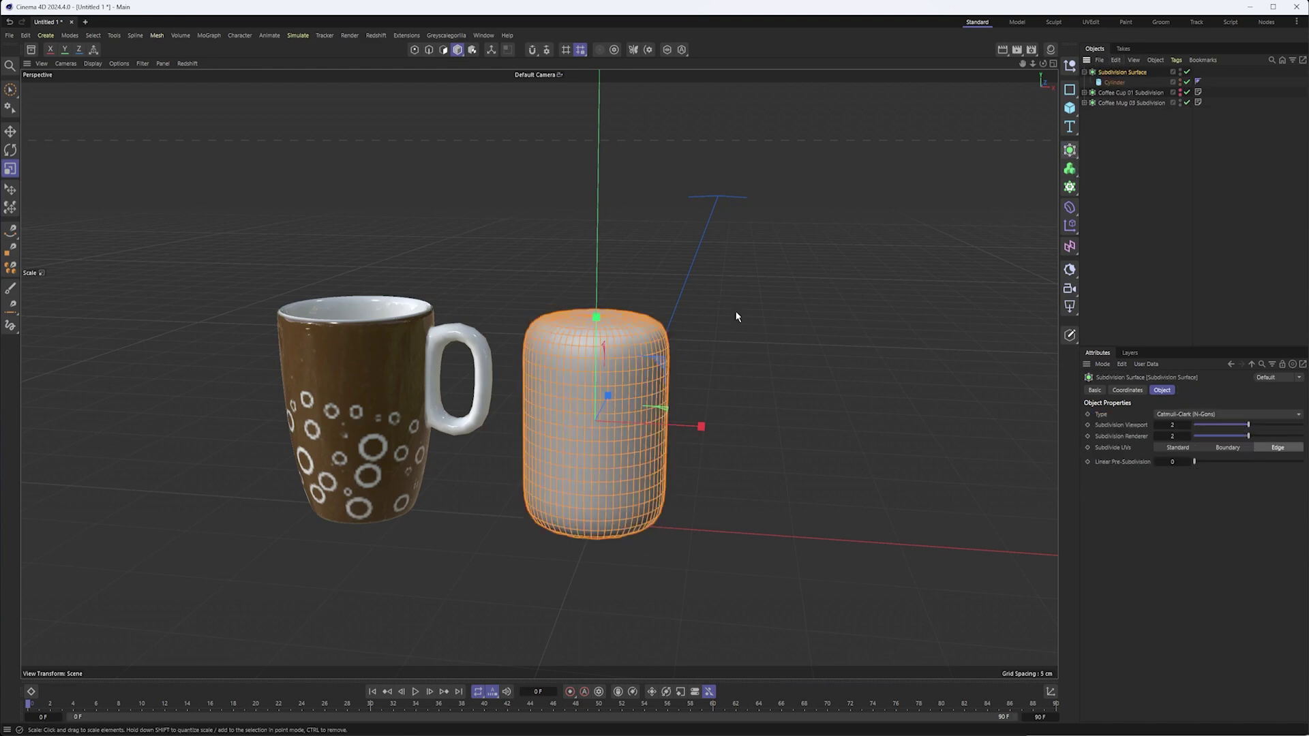
left_click(1187, 72)
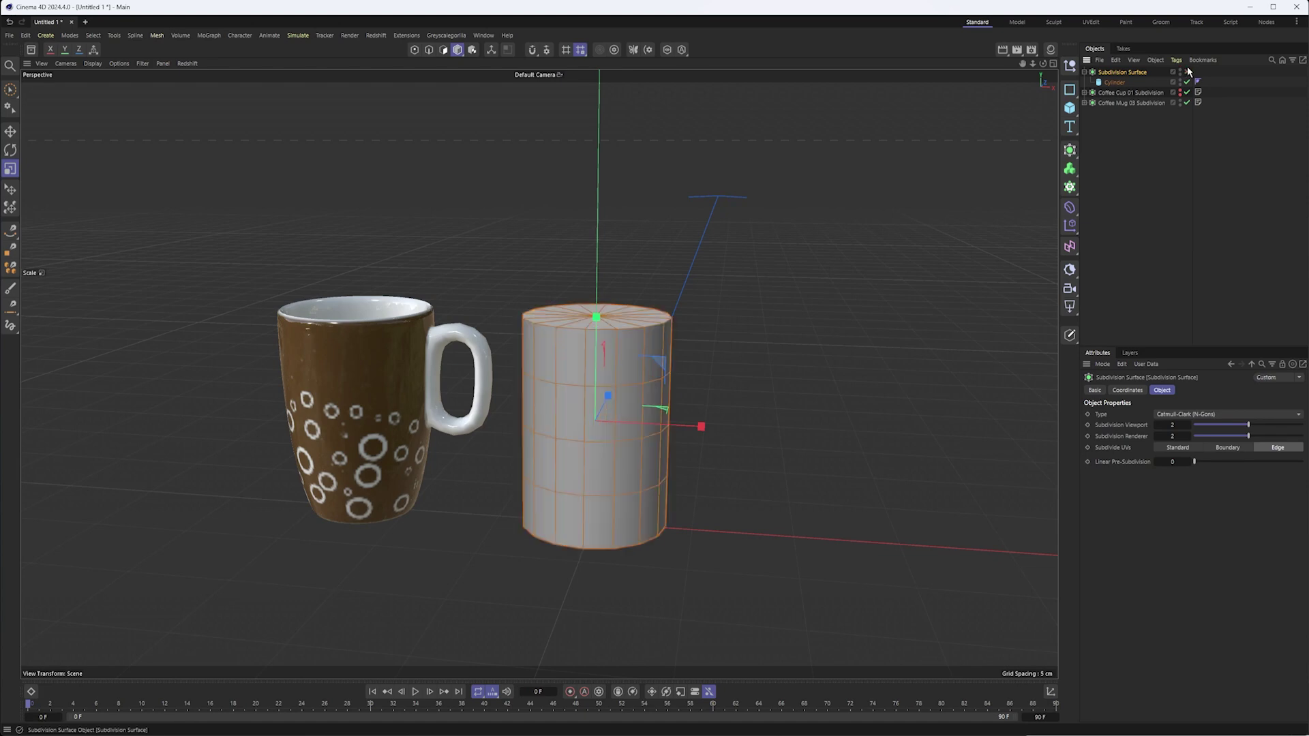
- Select the cylinder under the Subdivision Surface and display the shaded objects with wireframe lines
left_click(1114, 82)
double_click(1169, 448)
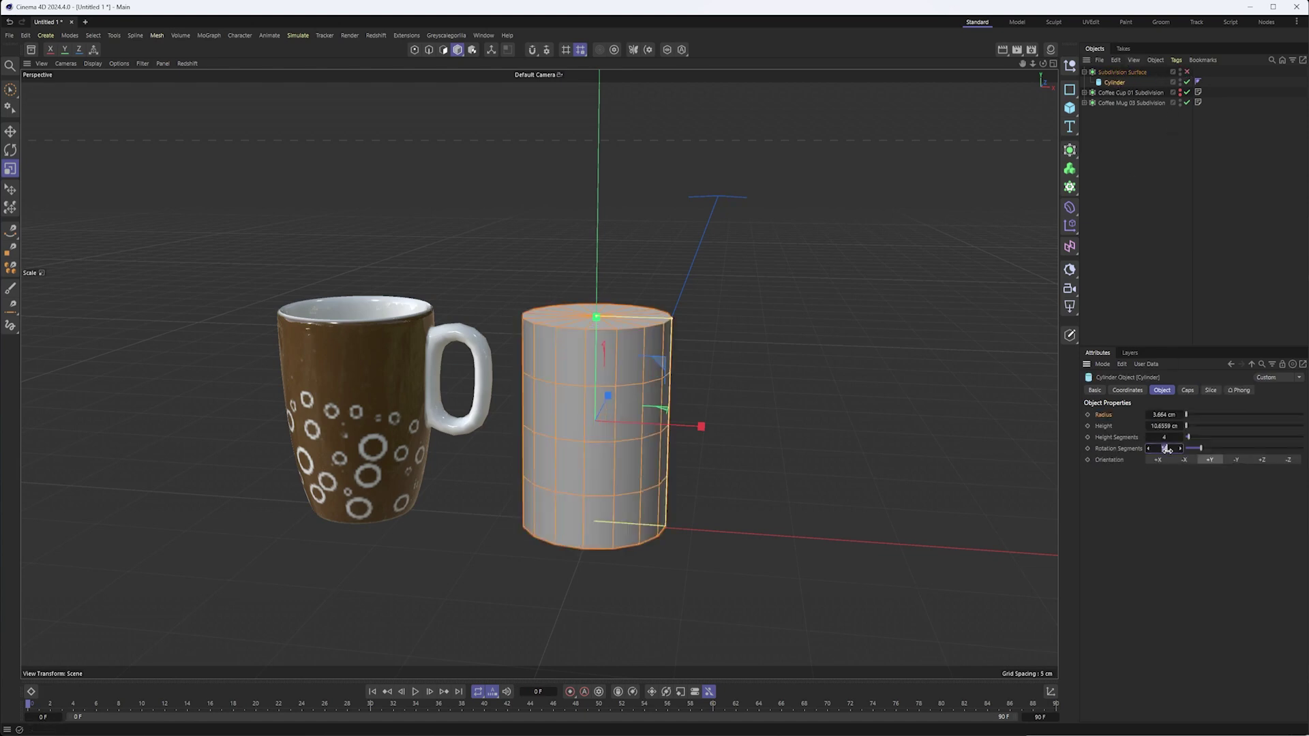
mouse_move(653, 350)
left_mouse_down("alt")
mouse_move(671, 491)
mouse_move(657, 360)
mouse_move(537, 354)
mouse_move(690, 357)
mouse_move(654, 345)
left_mouse_up("alt")
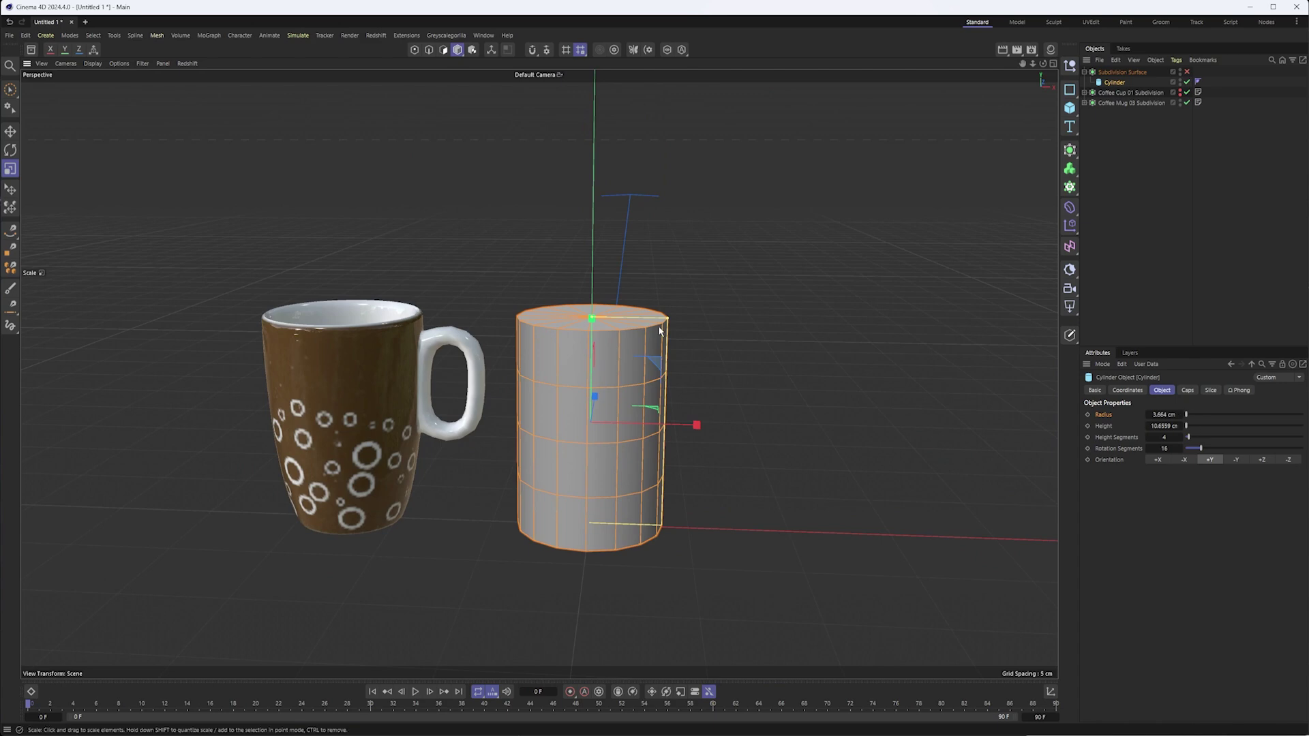
left_click(94, 64)
left_click(116, 113)
- Examine the spacing of the brown mug's edge loops compared with the cylinder's segments
right_click_drag(292, 364, 387, 354, "alt")
middle_click_drag(386, 353, 384, 317, "alt")
left_click_drag(384, 316, 386, 305, "alt")
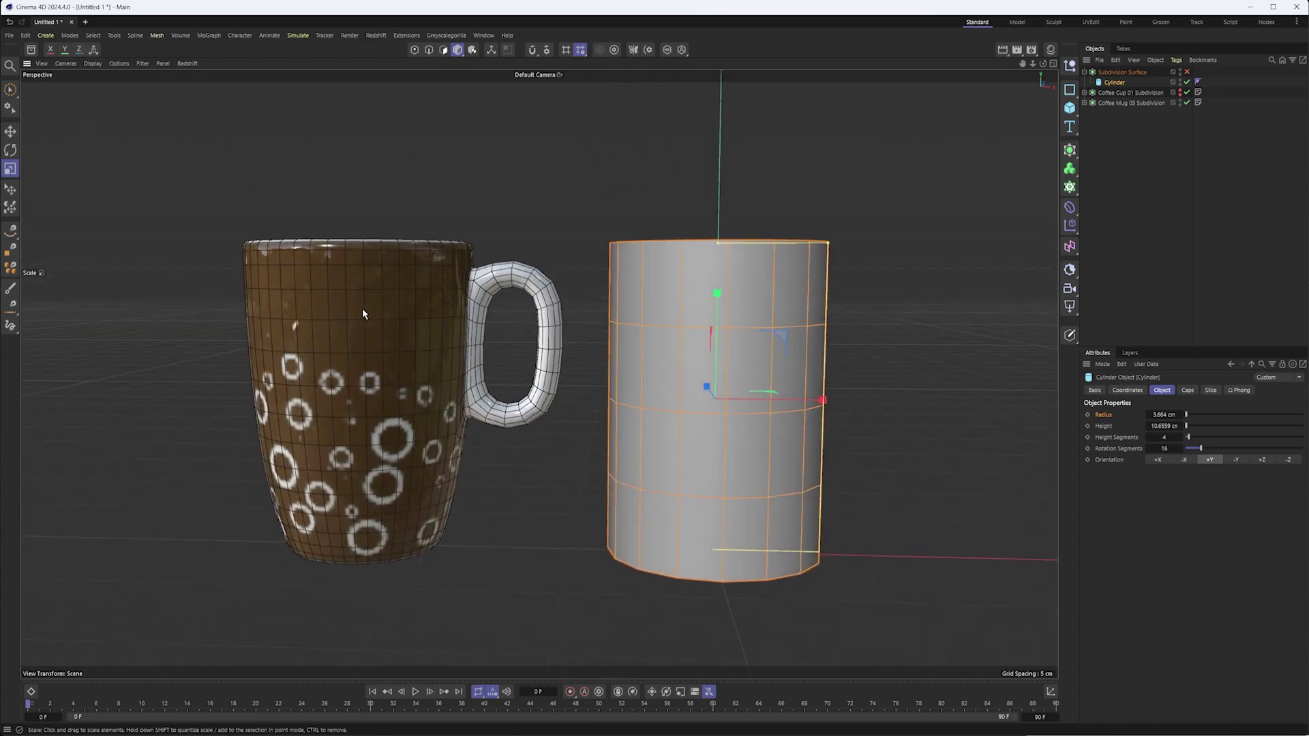
middle_click_drag(362, 309, 367, 282, "alt")
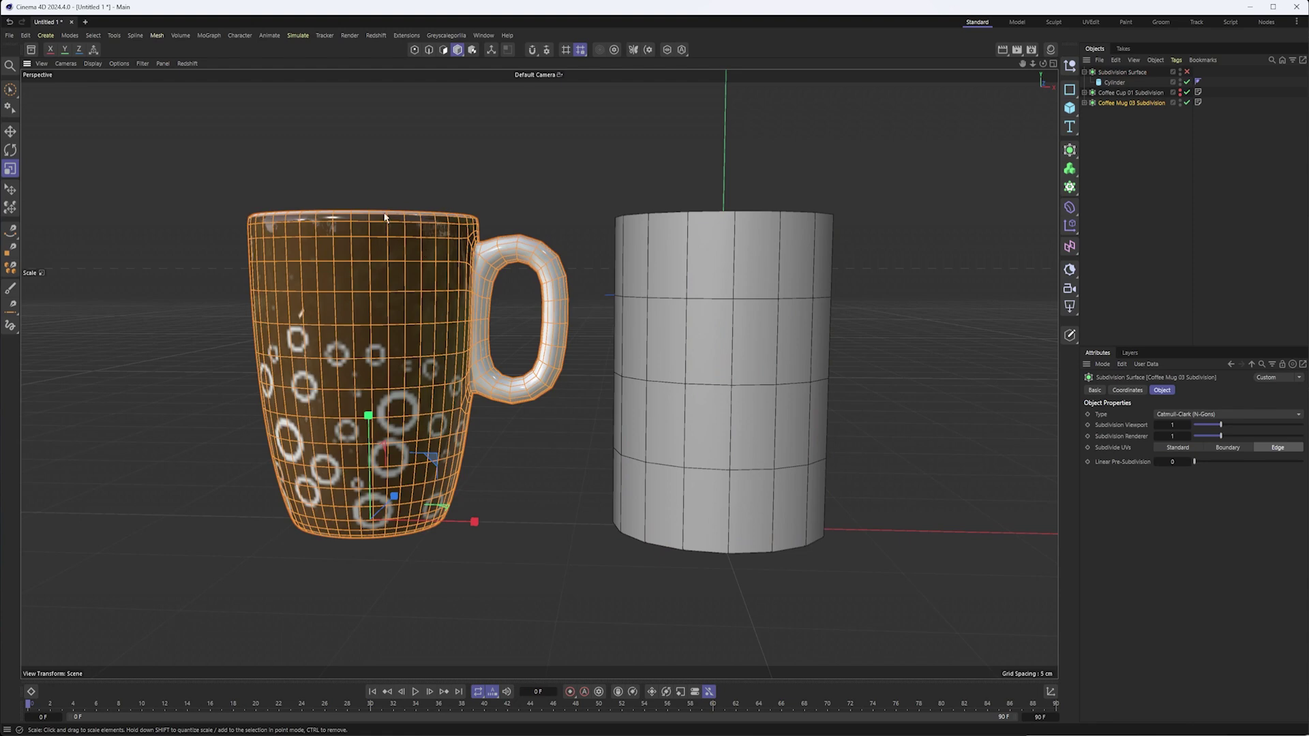
left_click_drag(426, 264, 415, 268, "alt")
scroll(377, 216, "up", 3)
left_click_drag(375, 218, 382, 162, "alt")
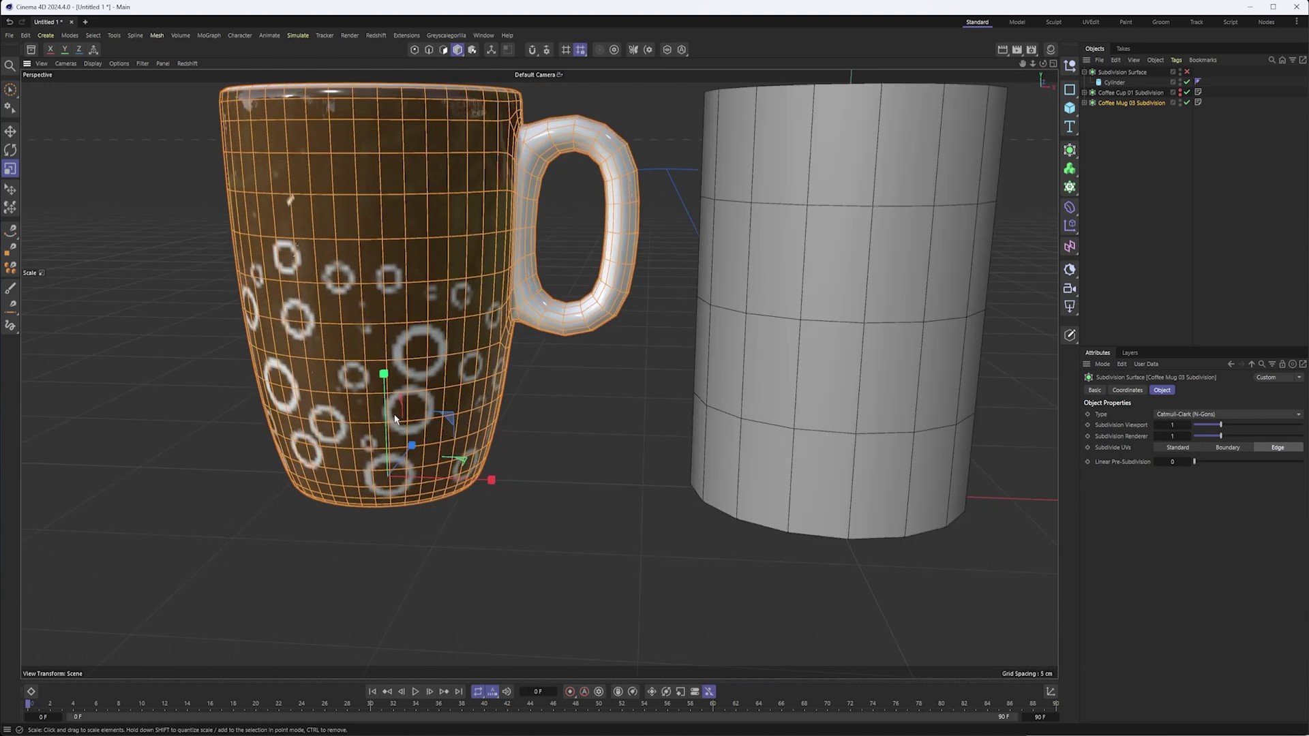
scroll(660, 295, "down", 5)
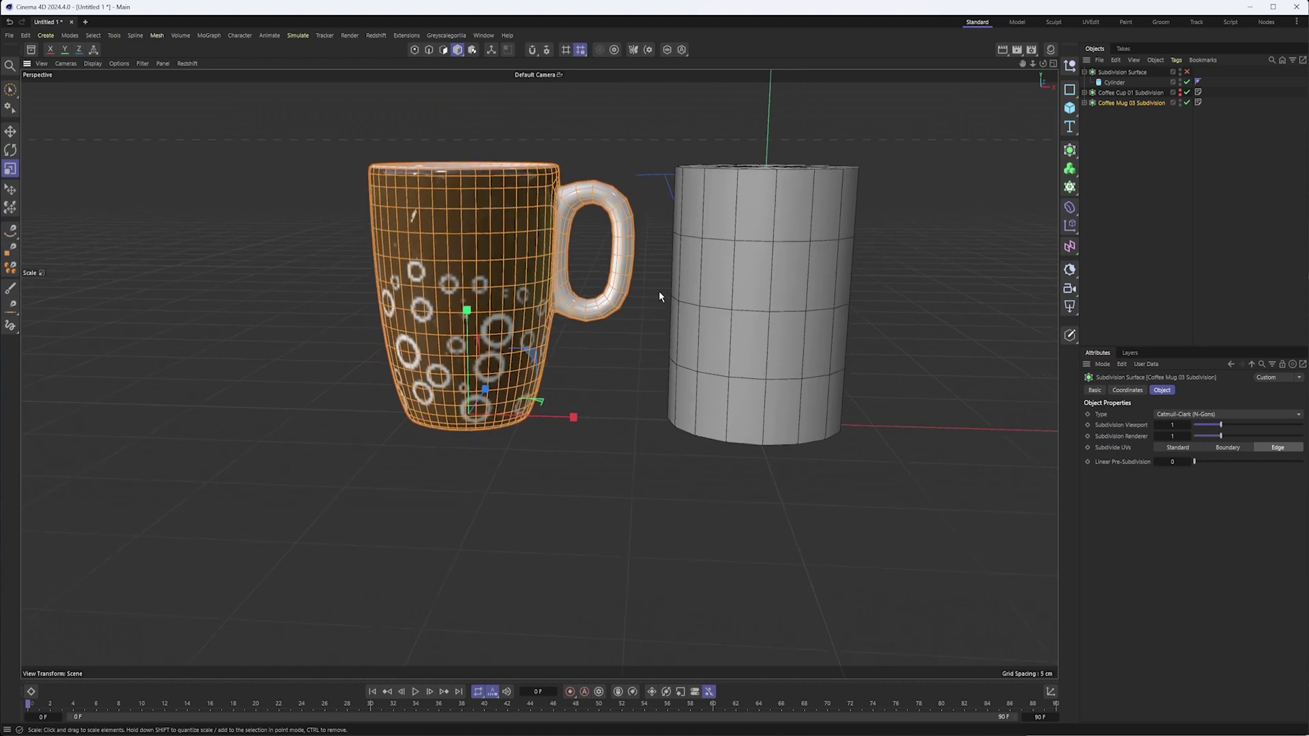
- Set the cylinder's height segments to 6
left_click(665, 285)
middle_click_drag(662, 286, 612, 306, "alt")
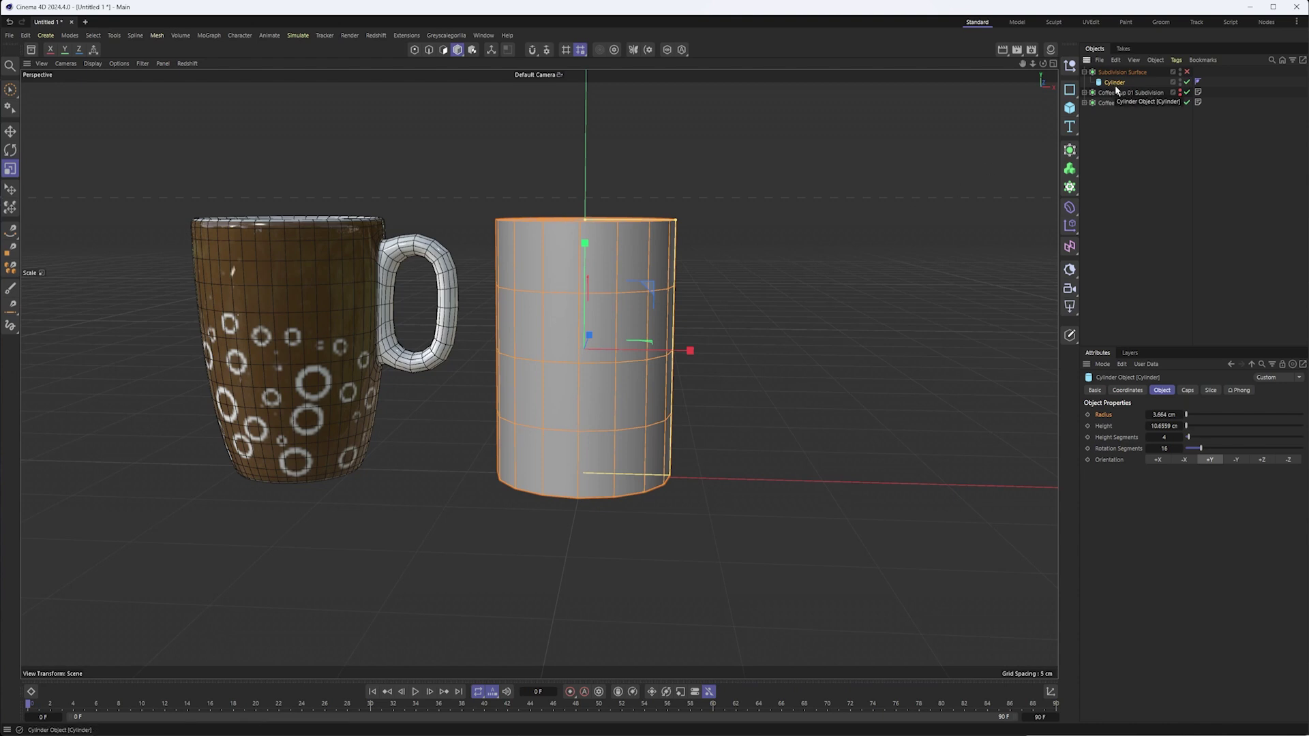
left_click(1180, 435)
left_click(1180, 435)
mouse_move(623, 310)
left_mouse_down("alt")
mouse_move(566, 327)
mouse_move(616, 324)
left_mouse_up("alt")
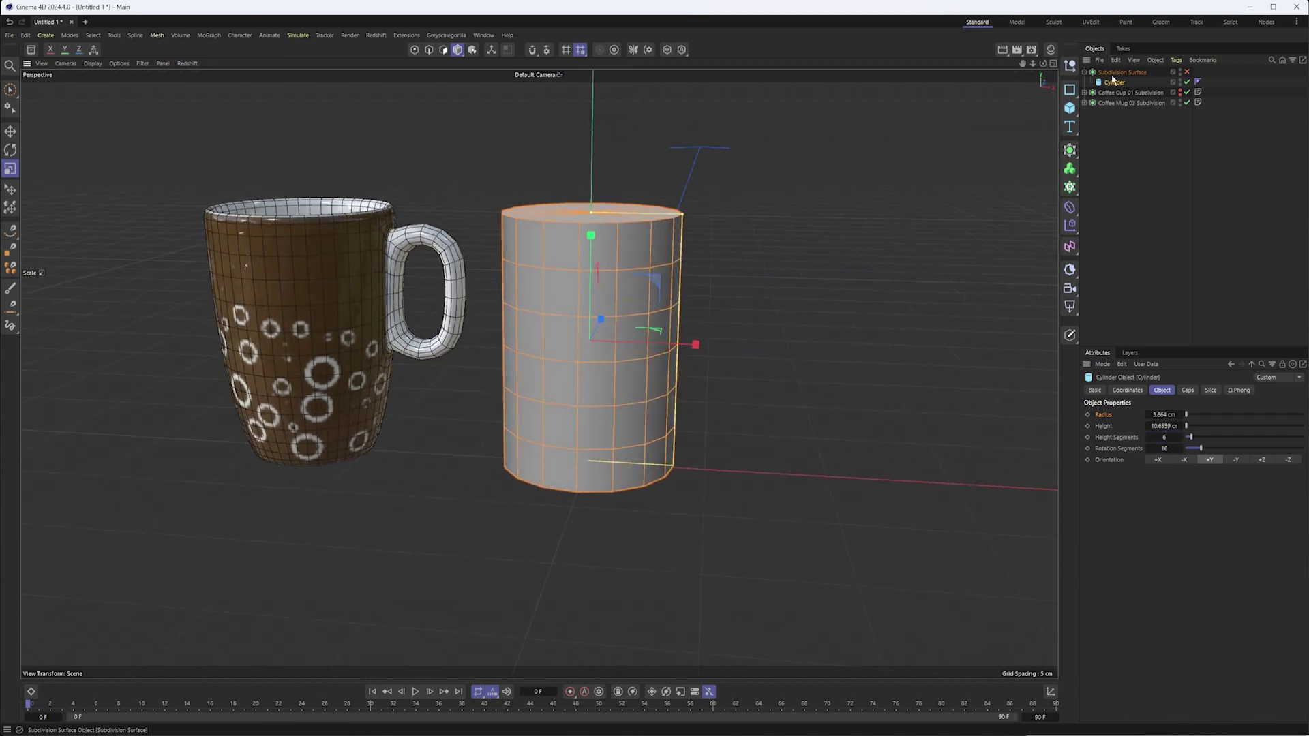
left_click(1070, 208)
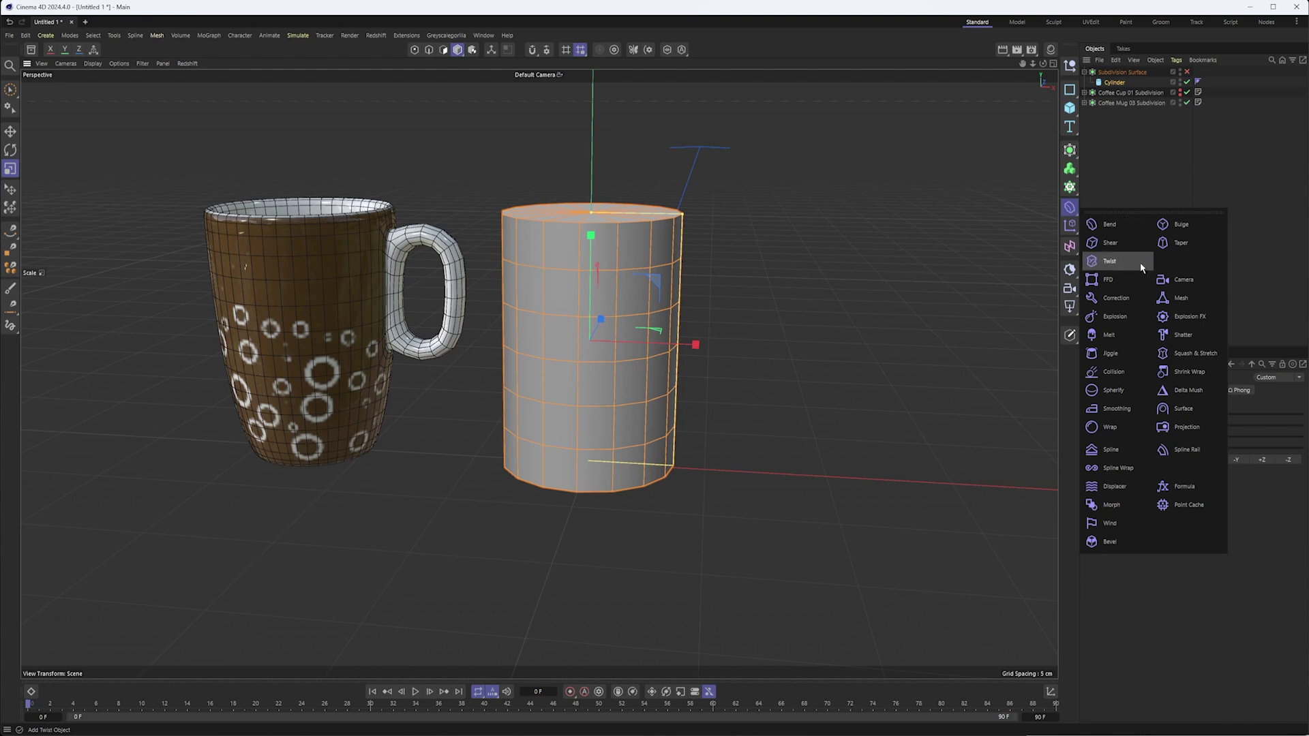
left_click(1108, 280, "shift")
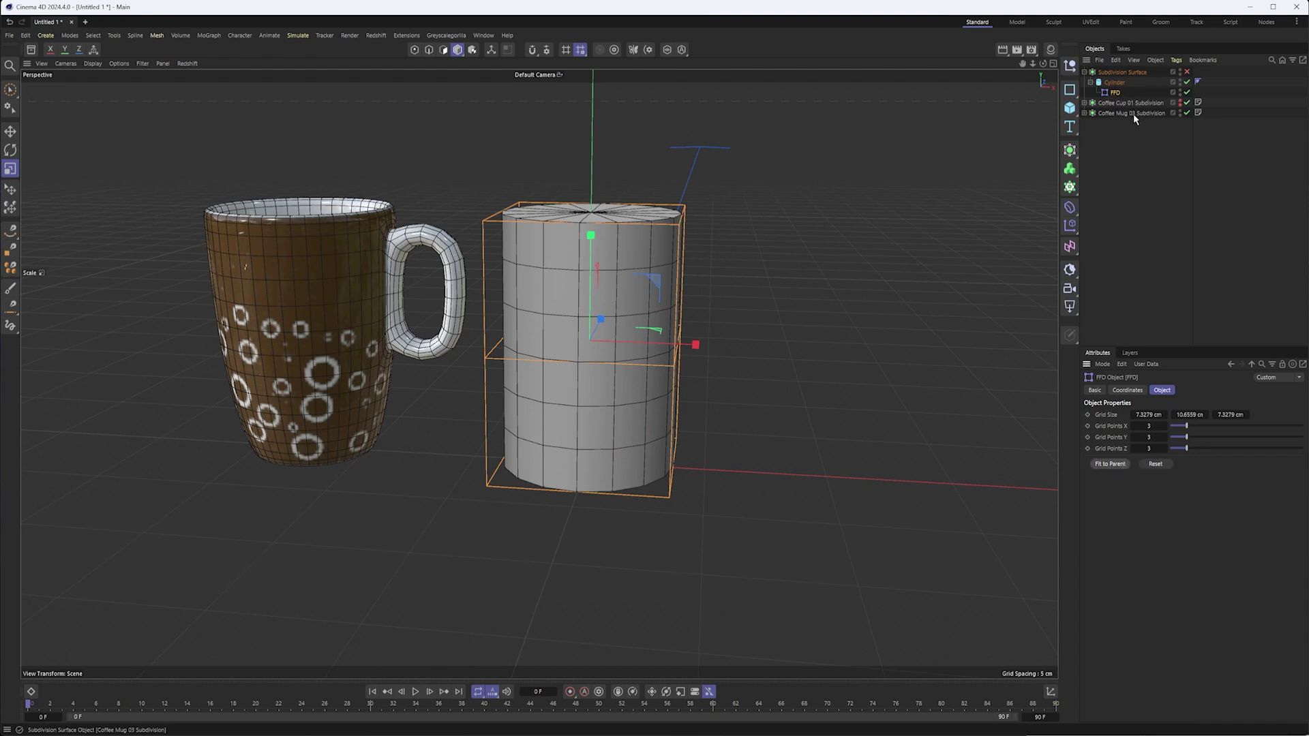
key("Delete")
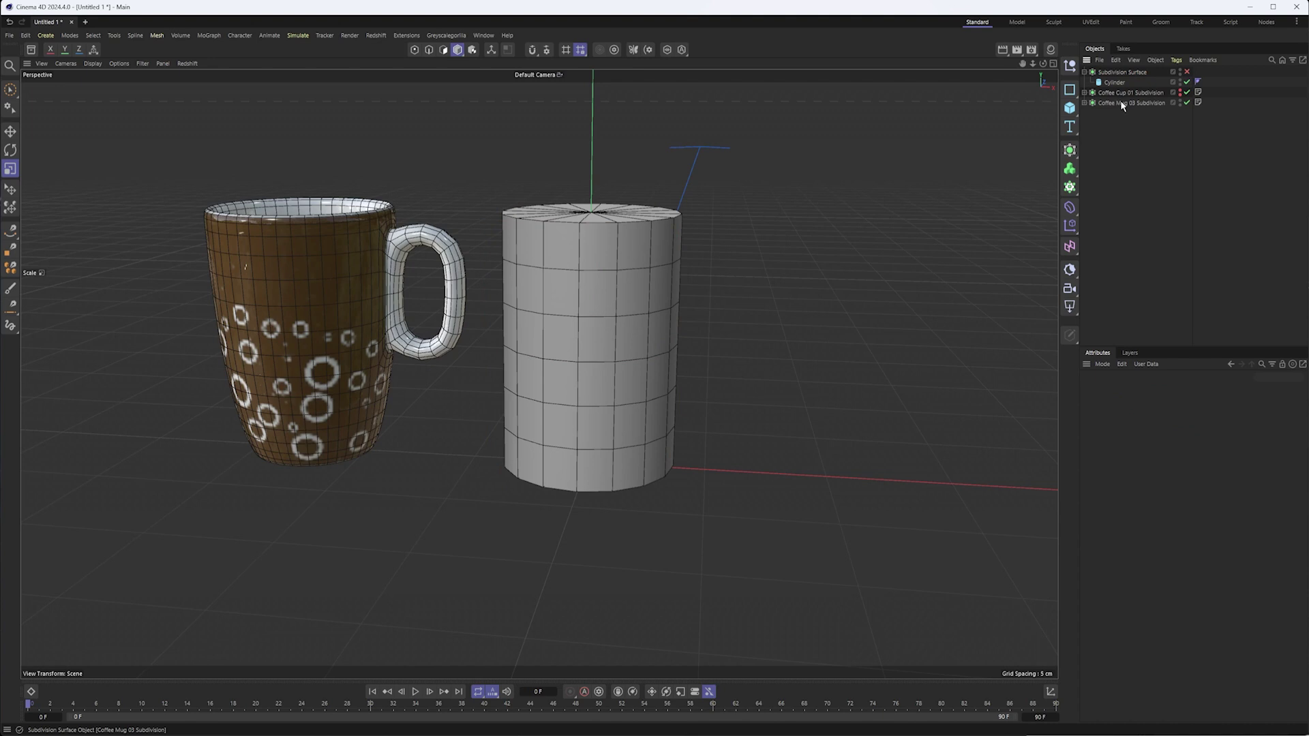
- Add an FFD deformer, make it a child of the cylinder, and fit its cage to the parent
left_click(1074, 211)
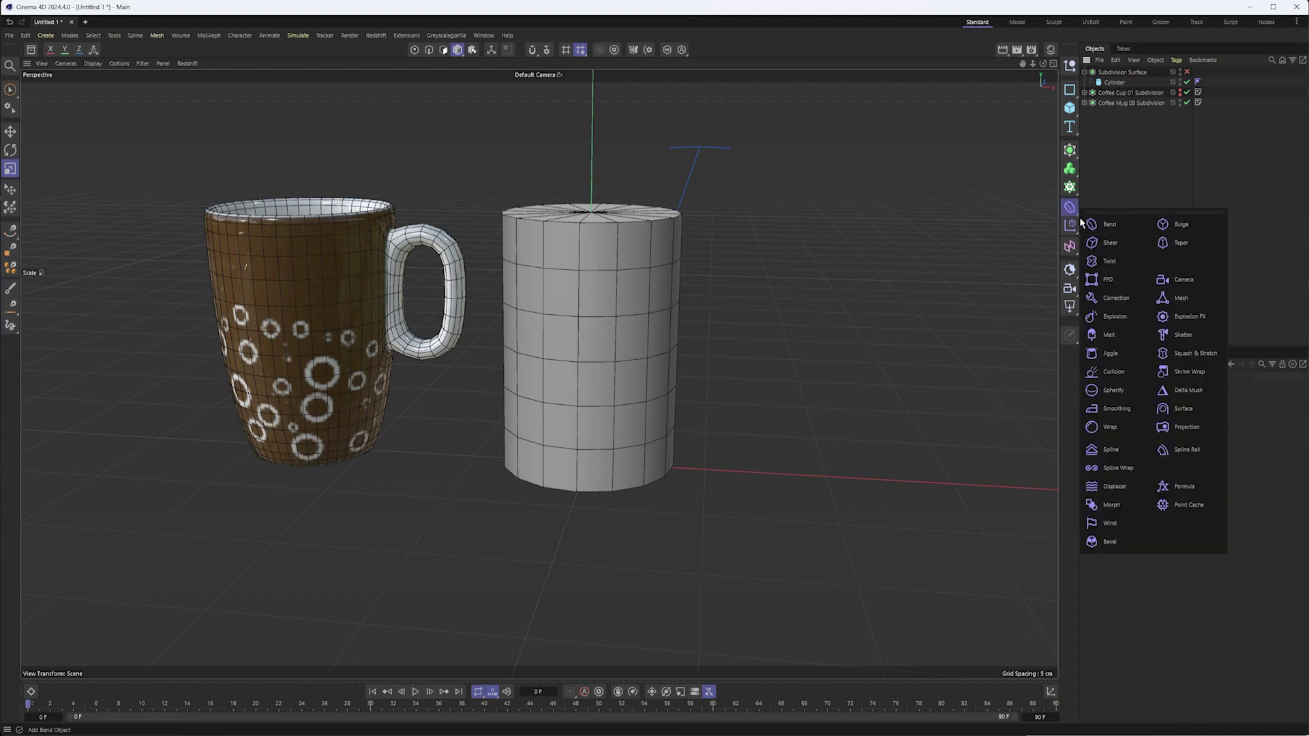
left_click(1121, 280)
left_click_drag(1102, 73, 1113, 93)
left_click(1110, 463)
left_click_drag(628, 257, 489, 252, "alt")
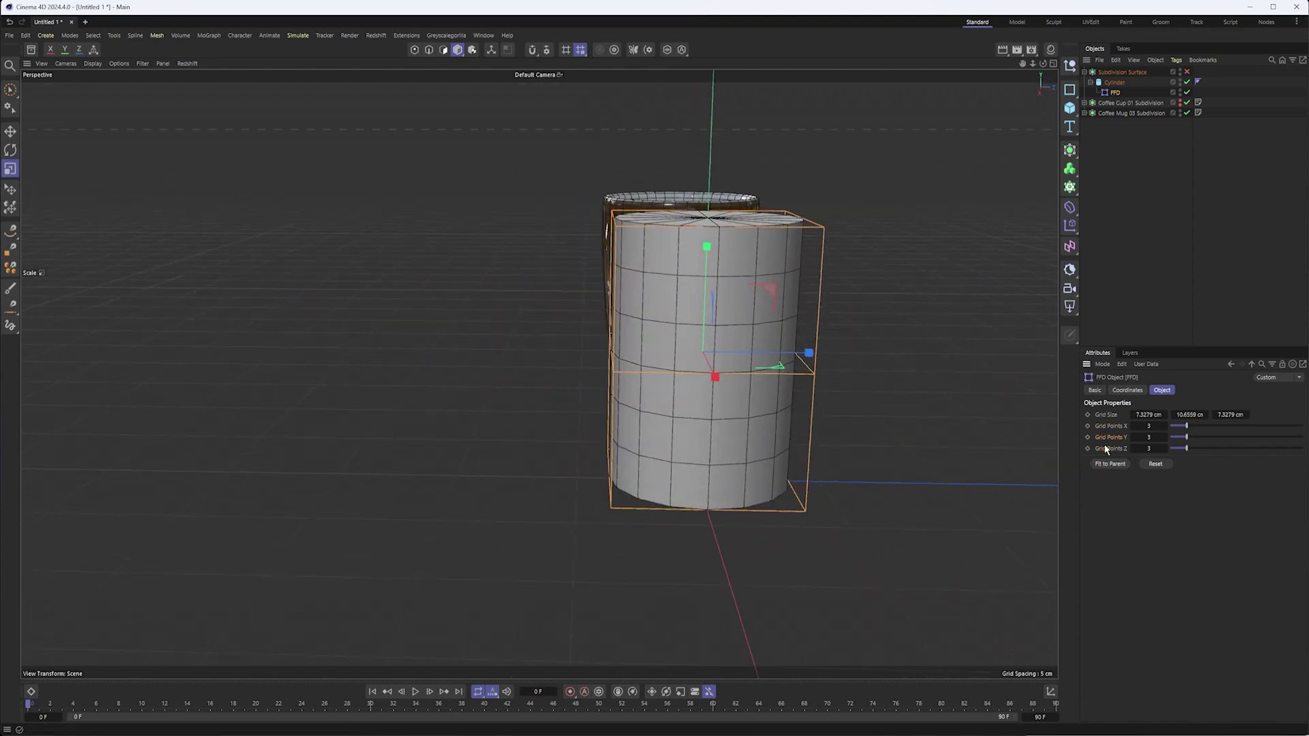
left_click_drag(649, 272, 870, 240, "alt")
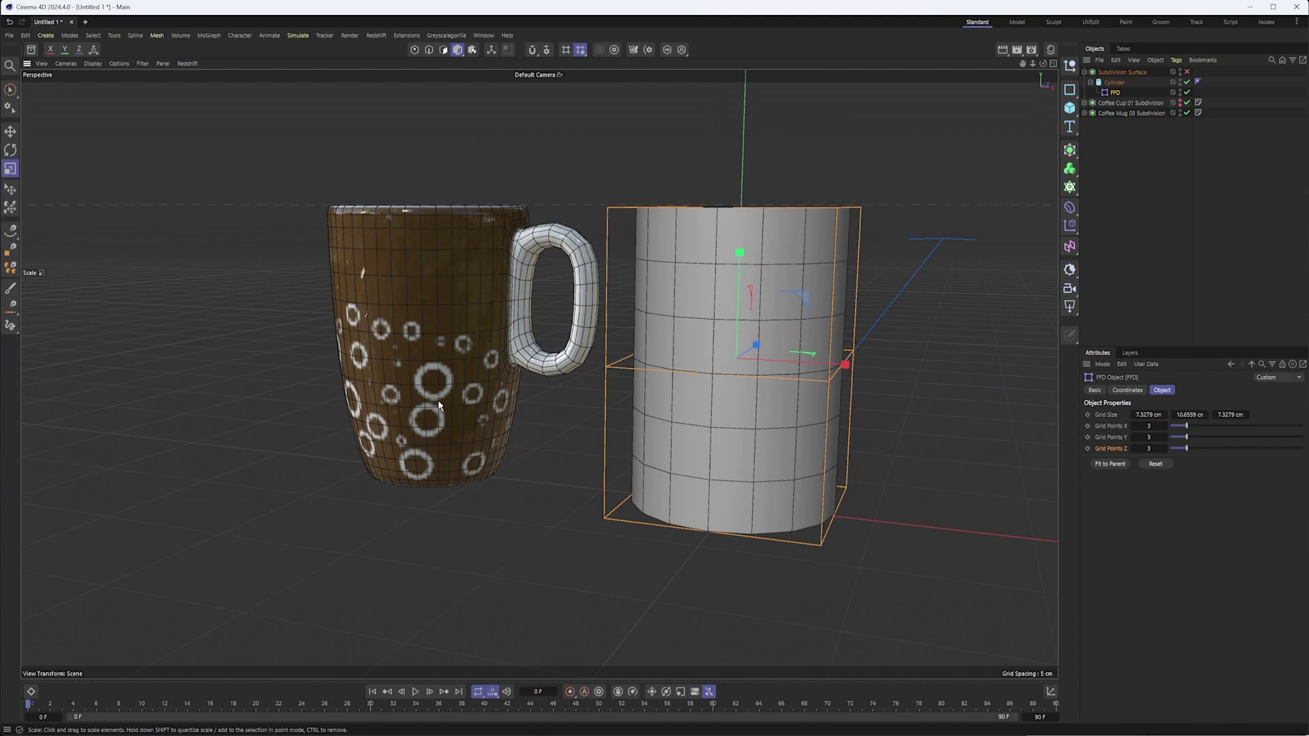
- In the Right view, select the FFD cage's top row of points and scale it outward to the mug's rim width
key("F3")
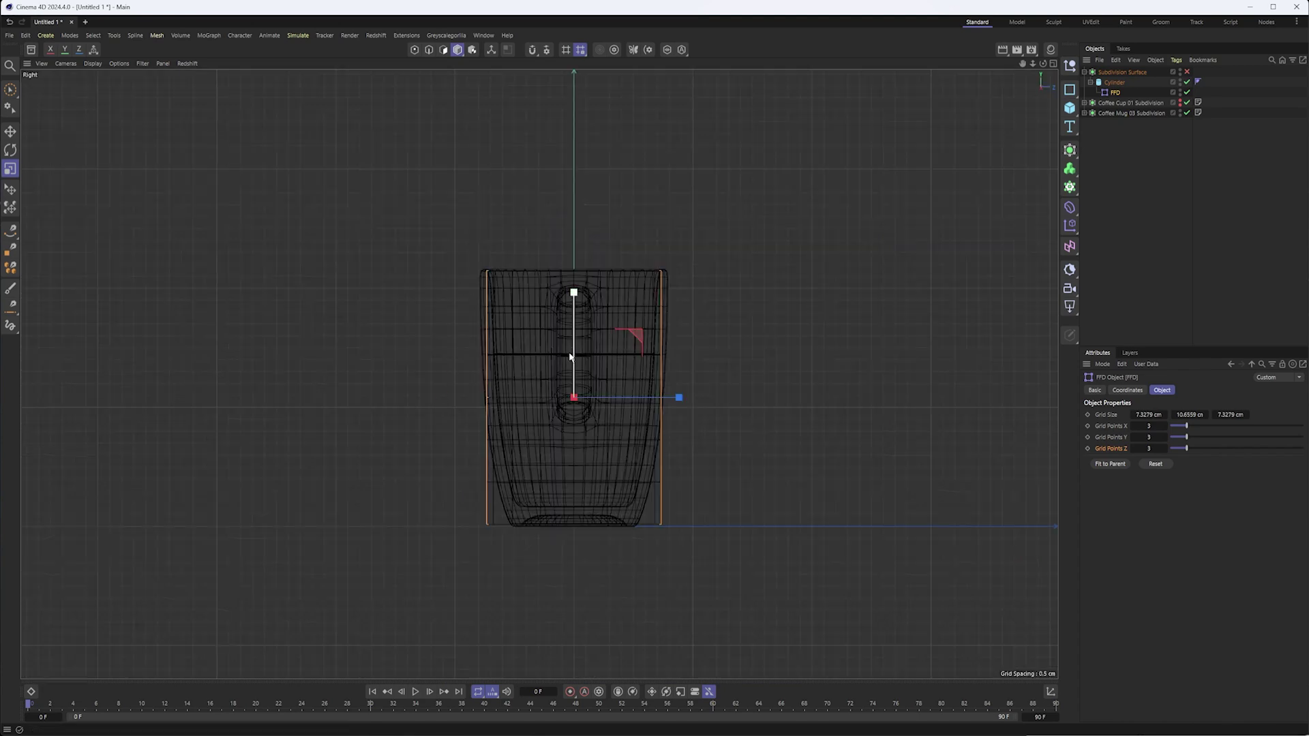
scroll(536, 387, "up", 3)
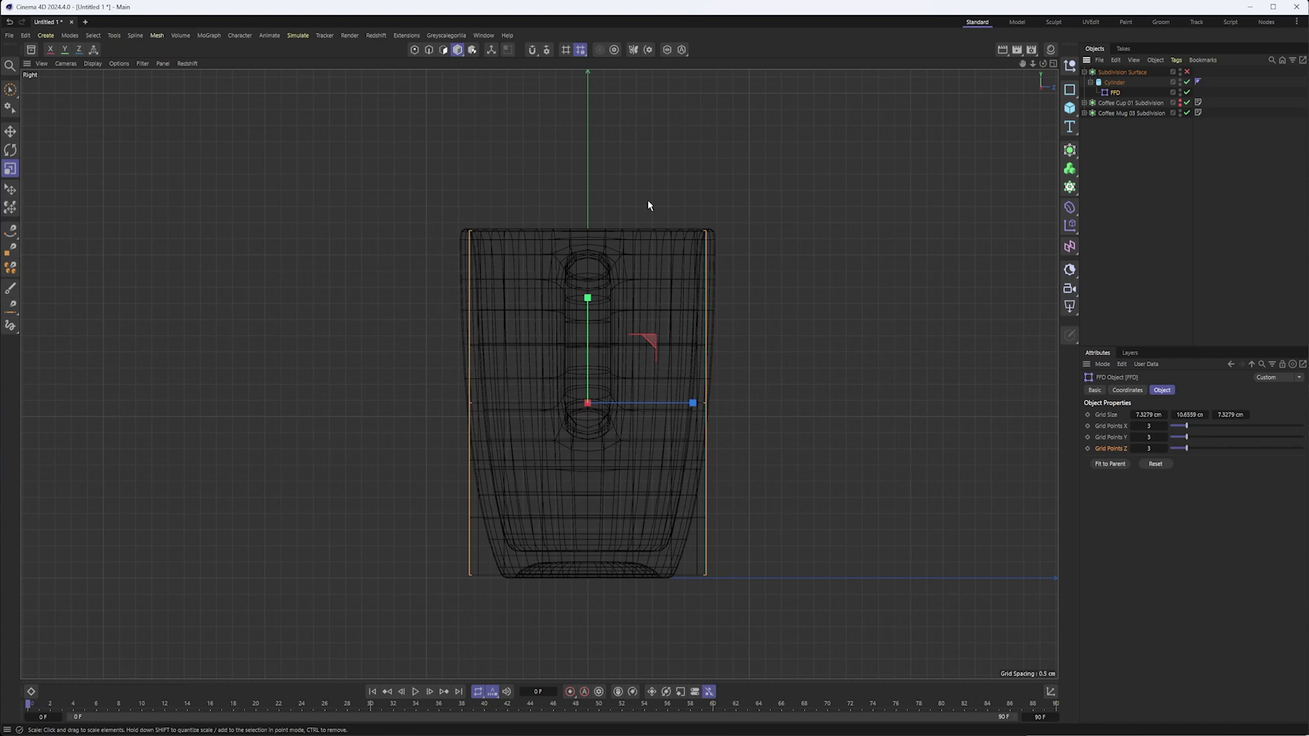
left_click(415, 50)
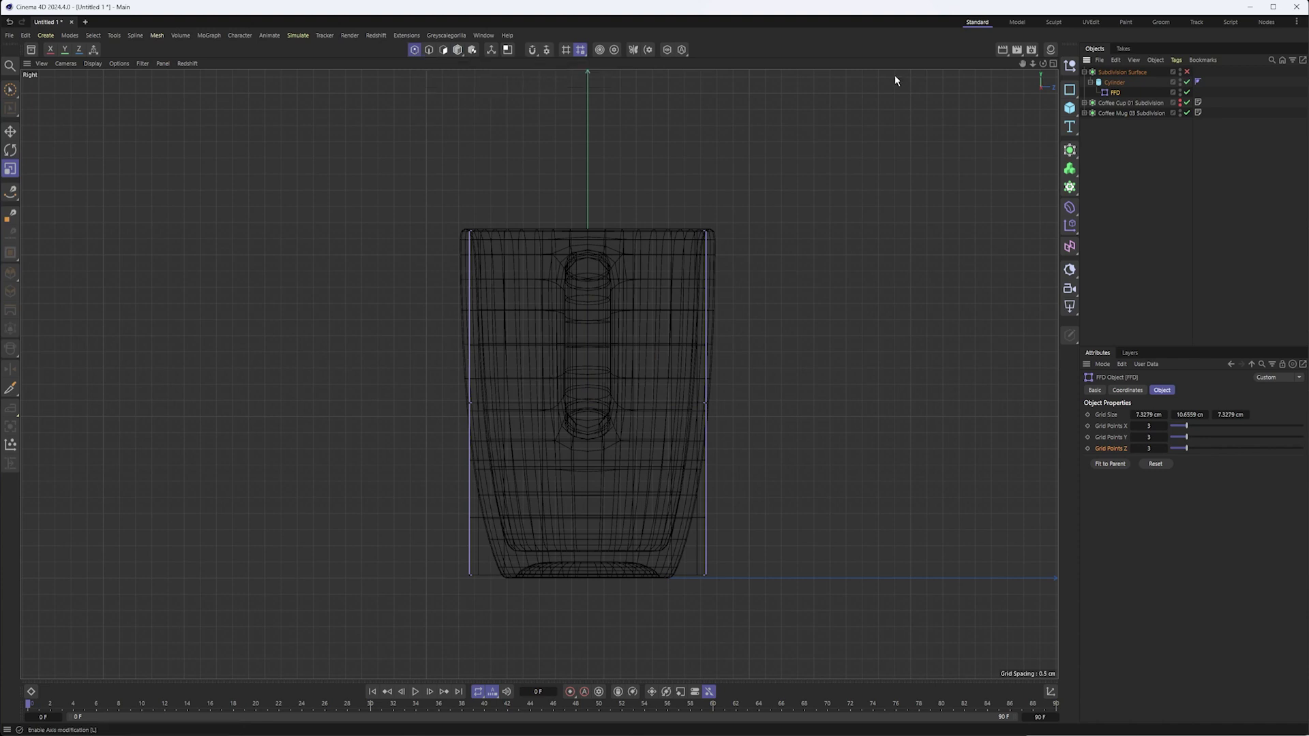
left_click(14, 94)
left_click(39, 125)
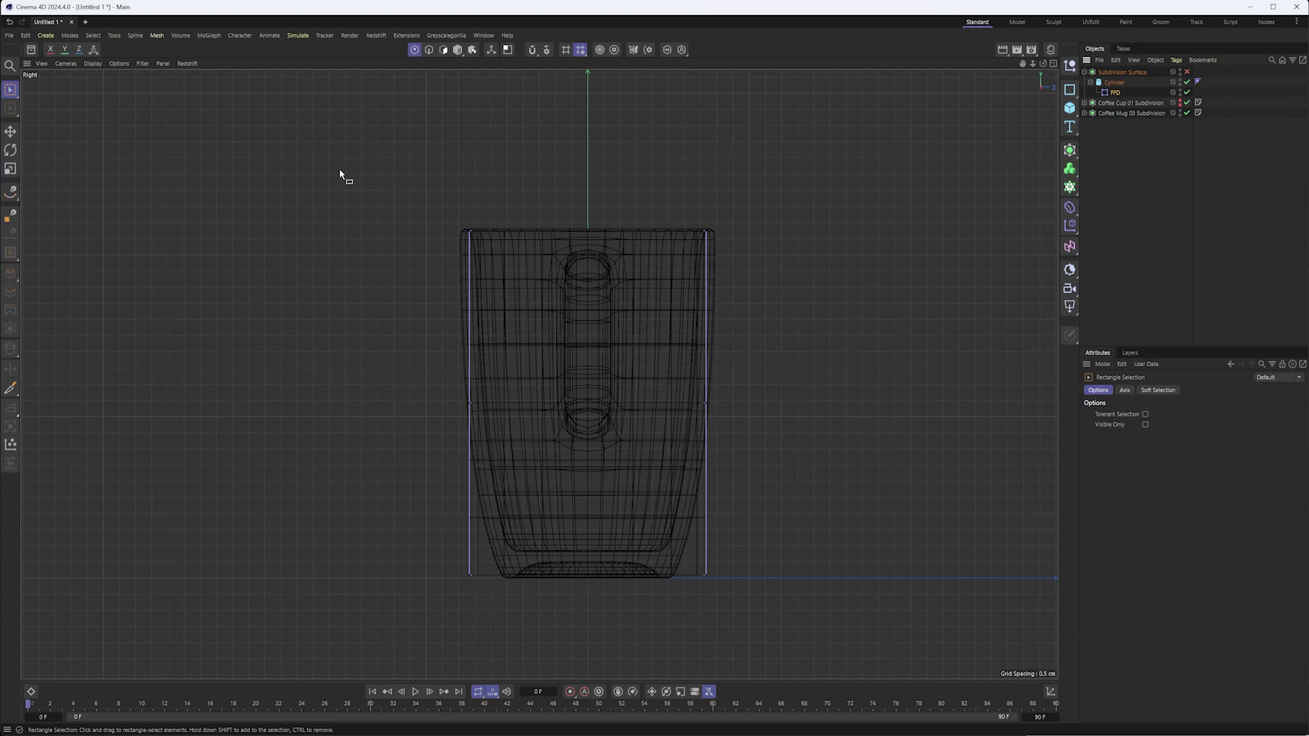
left_click_drag(320, 162, 806, 298)
left_click_drag(401, 187, 847, 306)
scroll(663, 235, "up", 6)
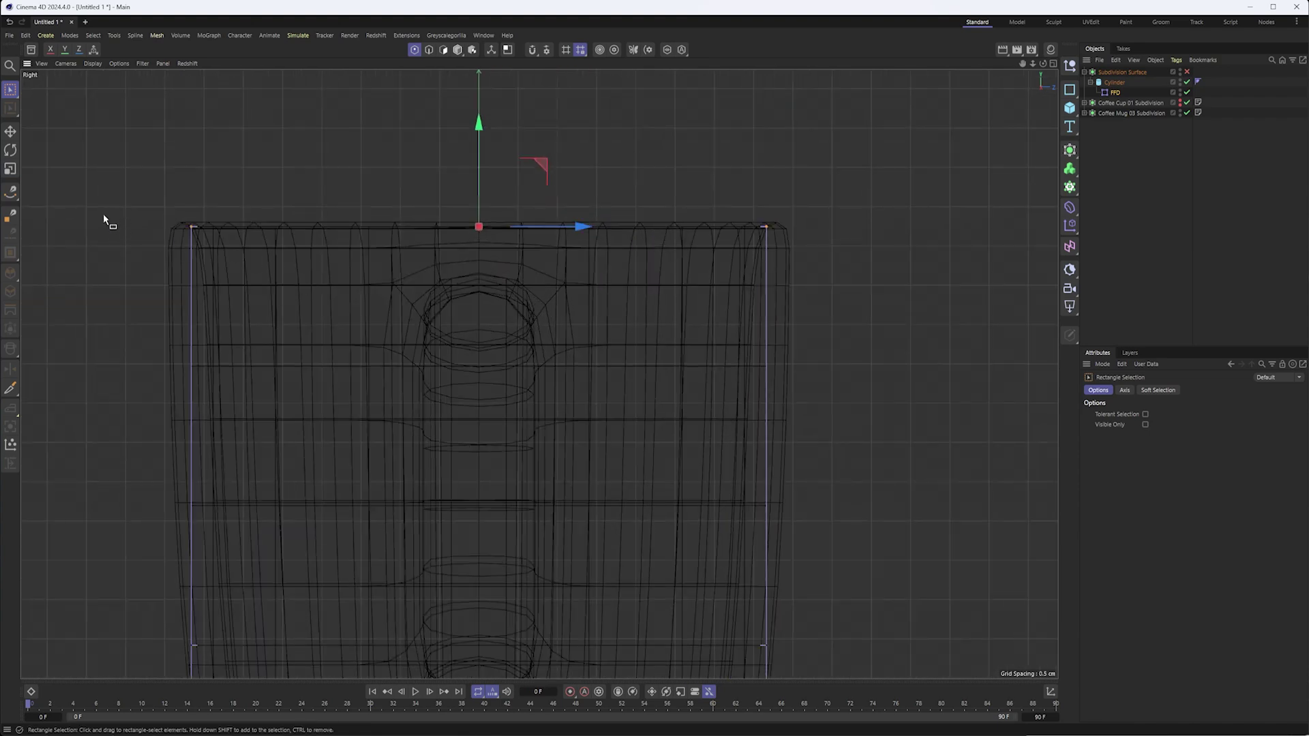
key("t")
left_click_drag(95, 244, 119, 226)
- Select the FFD cage's middle row of points and scale it slightly outward to follow the mug's outline
middle_click_drag(298, 373, 377, 320, "alt")
right_click_drag(371, 287, 336, 291, "alt")
middle_click_drag(405, 331, 423, 219, "alt")
key("0")
left_click_drag(273, 287, 497, 384)
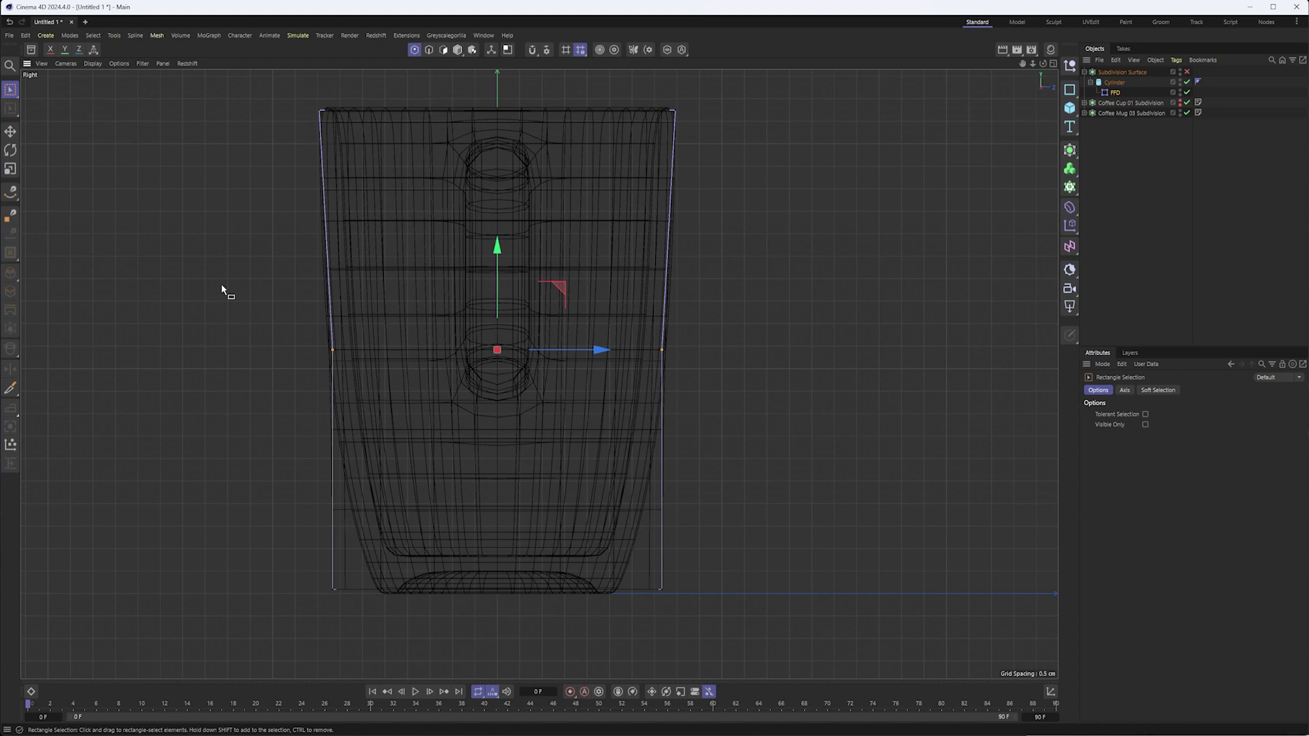
left_click_drag(222, 287, 868, 432)
left_click_drag(263, 304, 843, 430)
key("t")
mouse_move(285, 346)
left_mouse_down()
mouse_move(321, 336)
mouse_move(273, 332)
left_mouse_up()
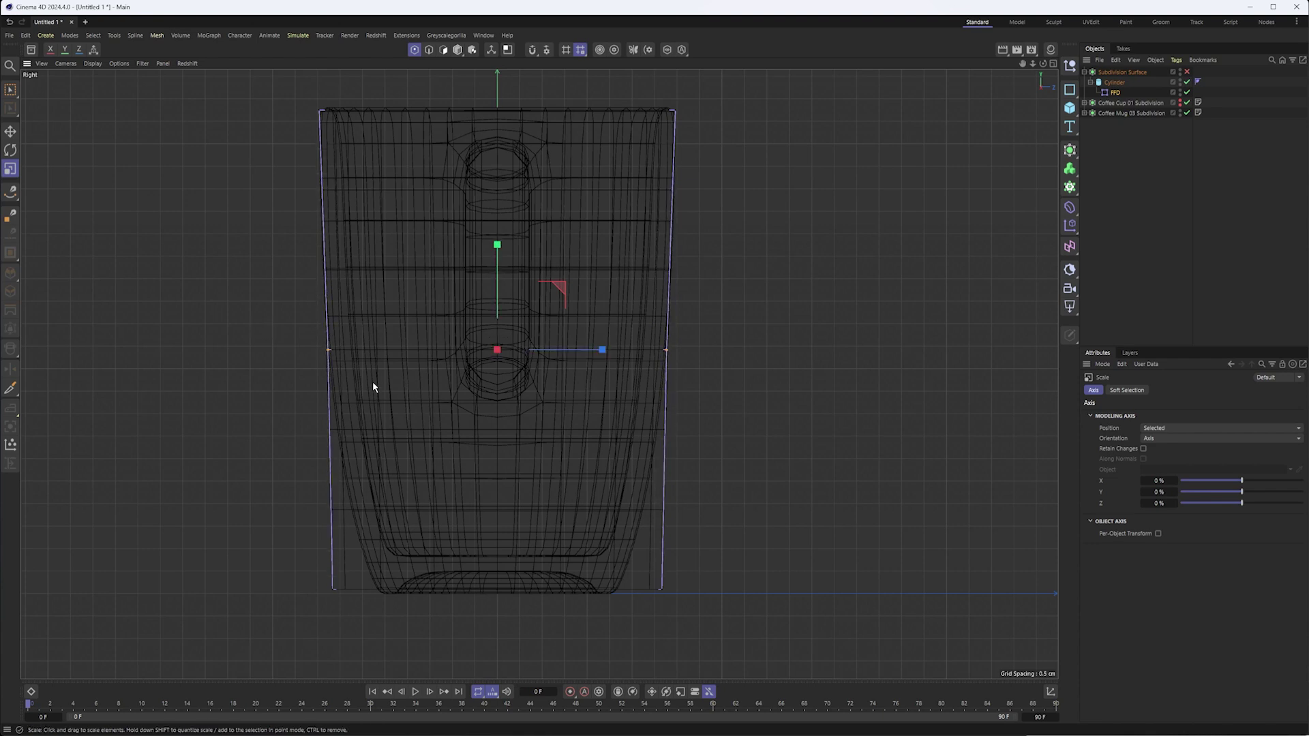
- Select the FFD cage's bottom row of points, scale it inward to the mug's base width, and move it down about 0.1 cm
key("0")
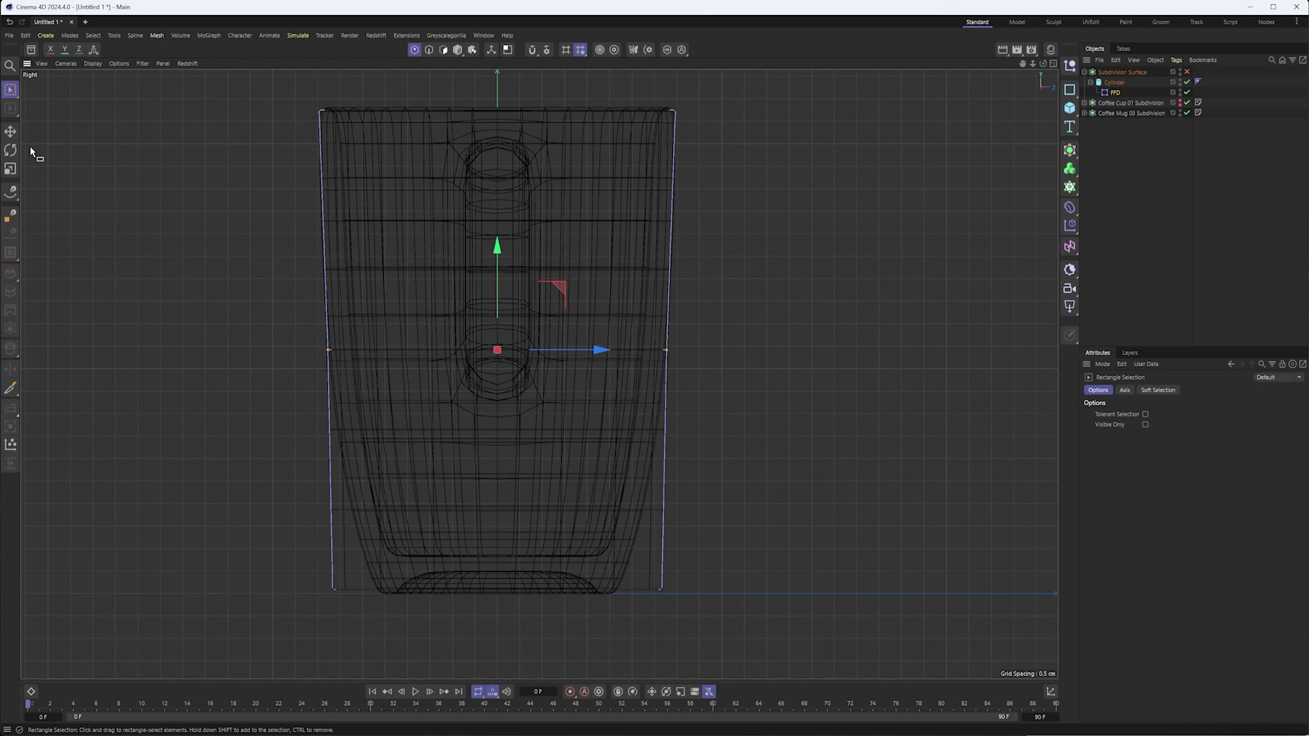
left_click_drag(233, 517, 943, 679)
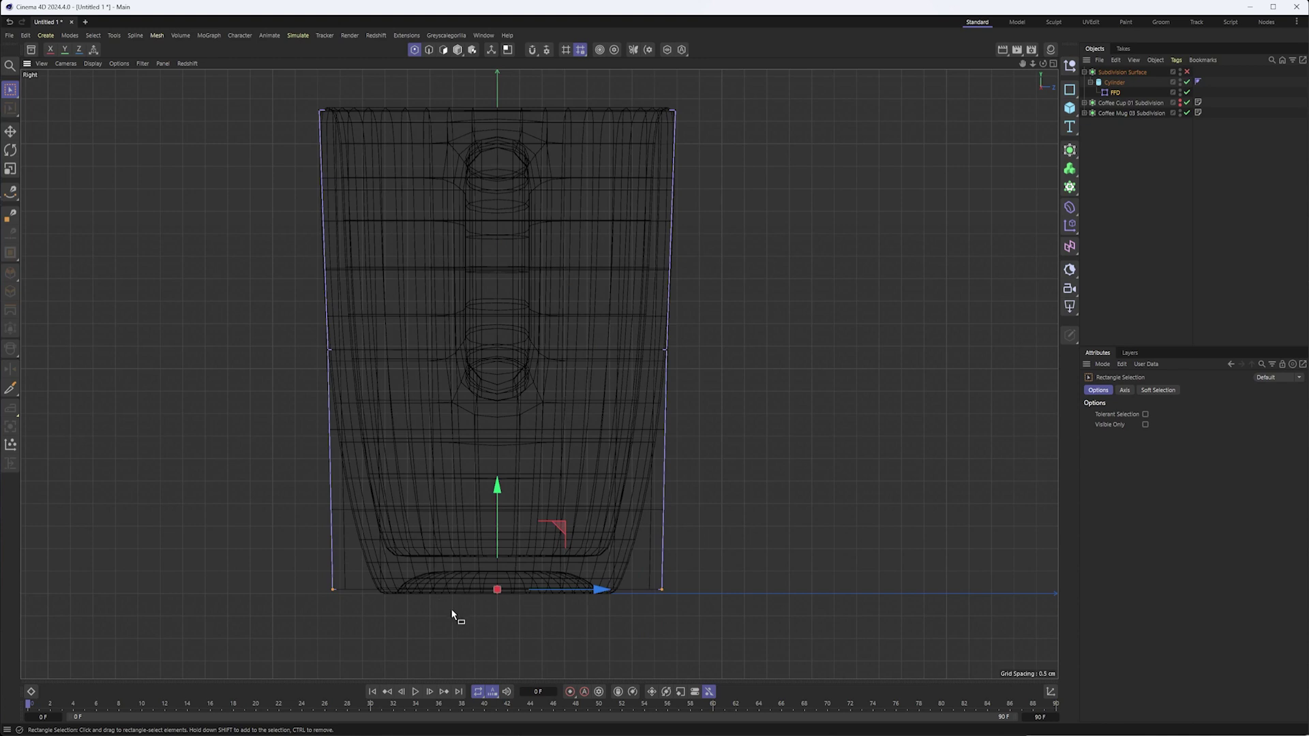
key("t")
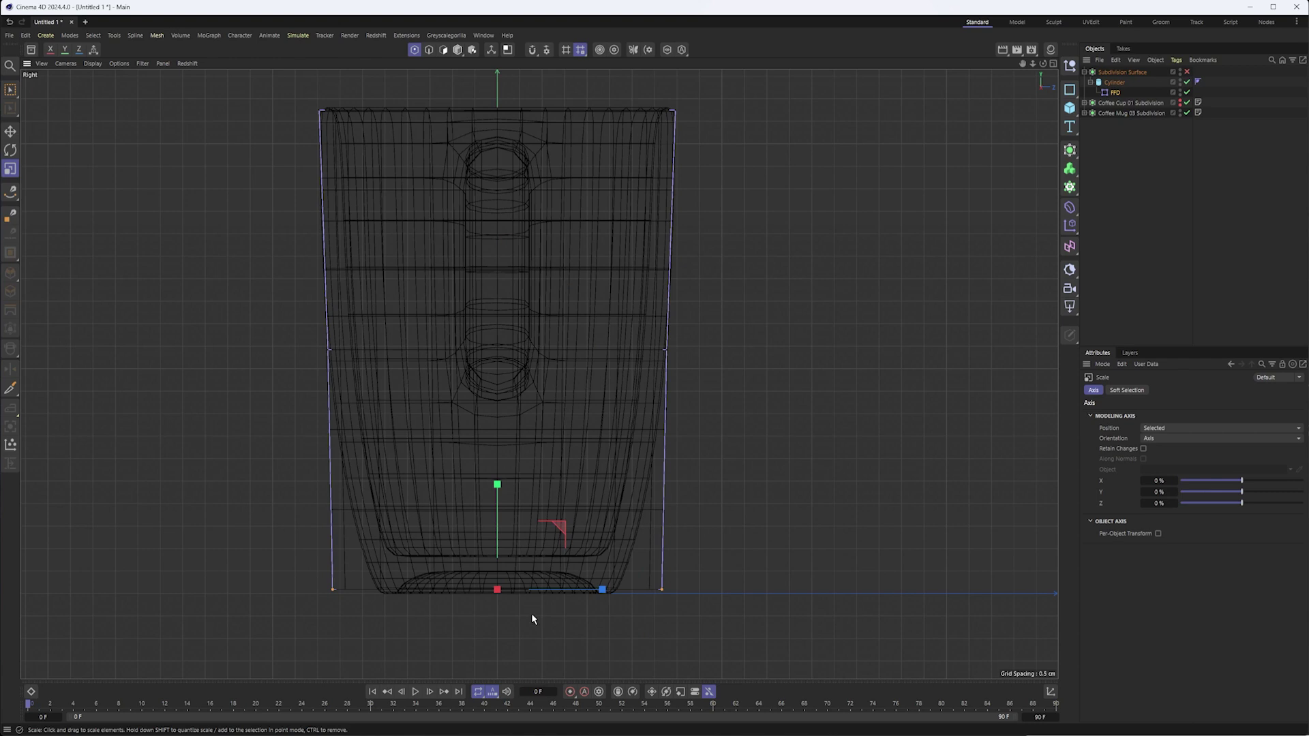
left_click_drag(490, 628, 336, 597)
key("e")
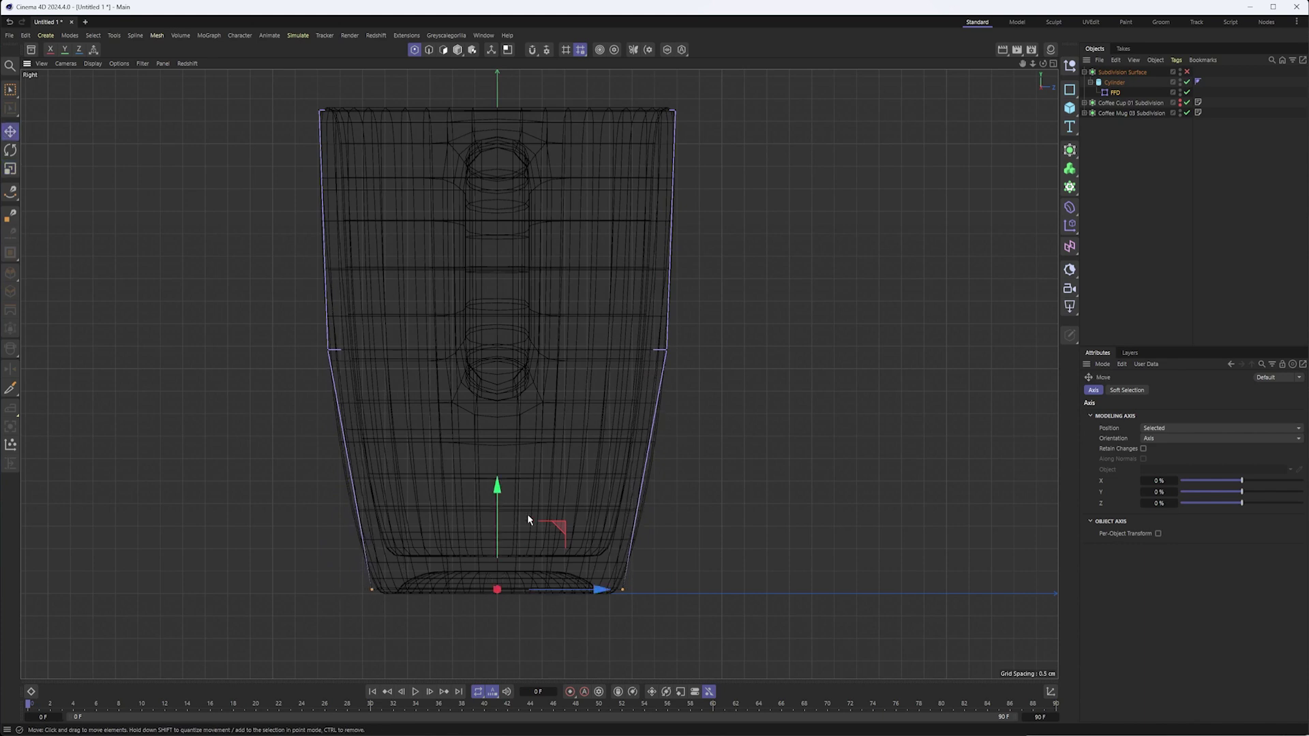
left_click_drag(499, 528, 501, 536)
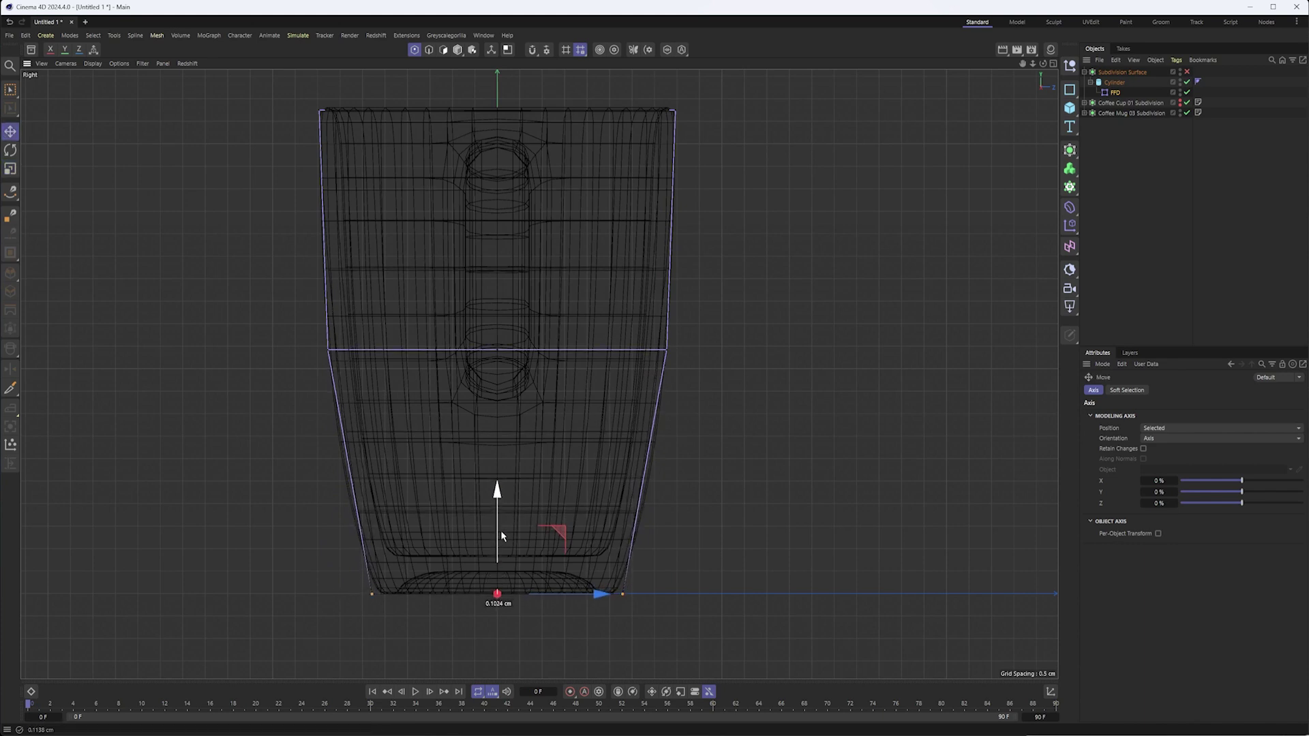
left_click_drag(501, 536, 501, 536)
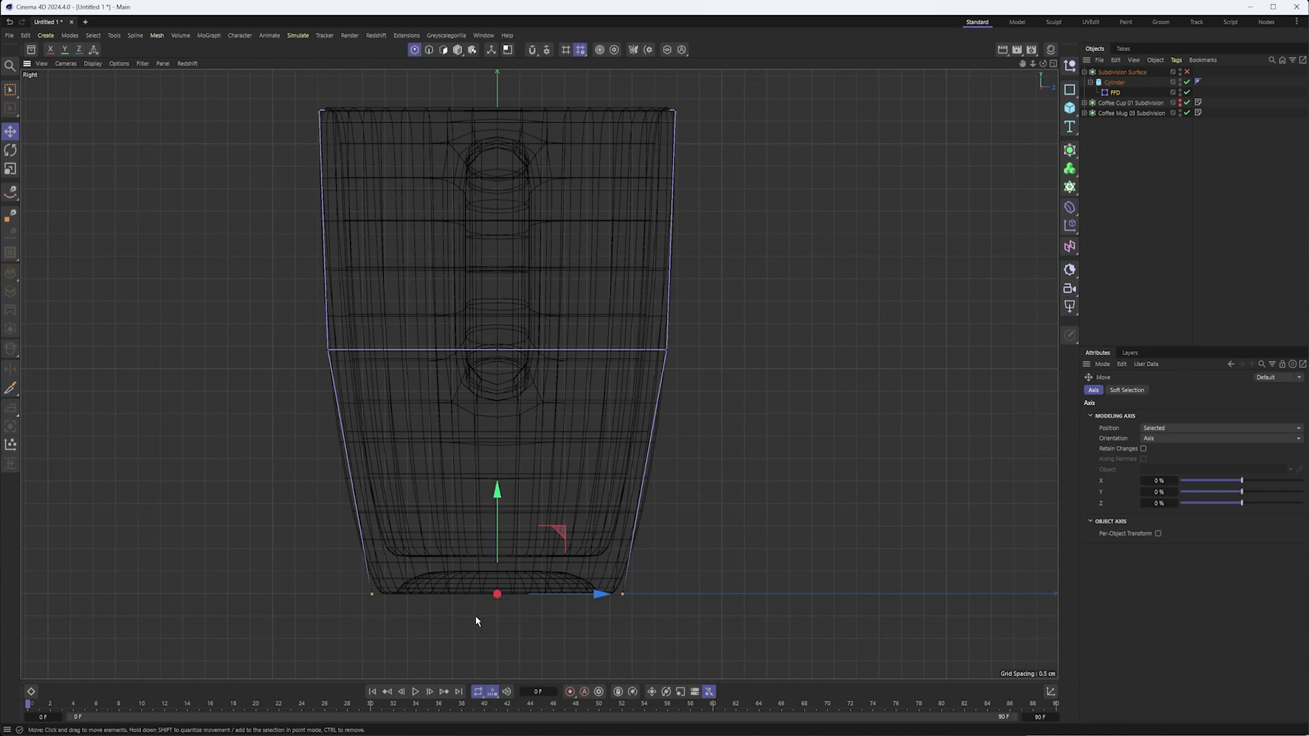
- Compare the tapered cylinder with the reference mug in the Perspective view, previewing it with the Subdivision Surface briefly enabled
left_click(1054, 64)
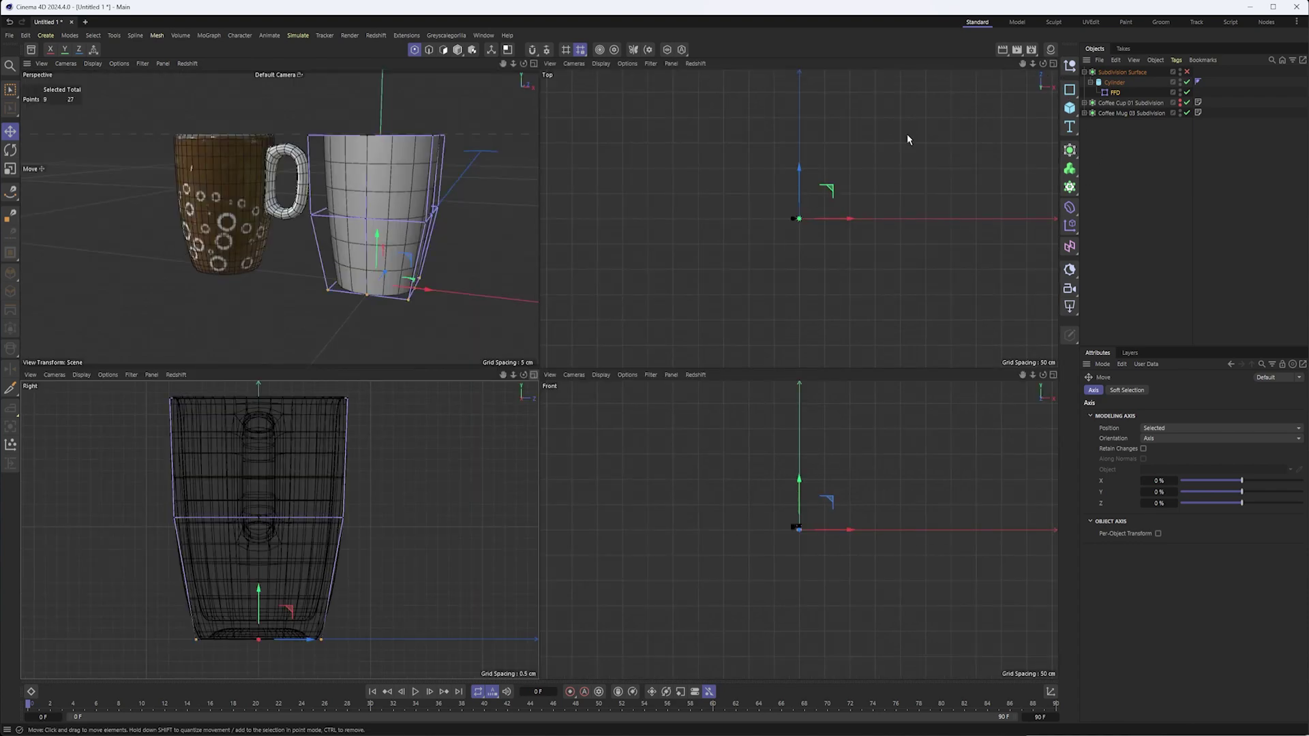
left_click(533, 64)
left_click_drag(565, 315, 522, 308, "alt")
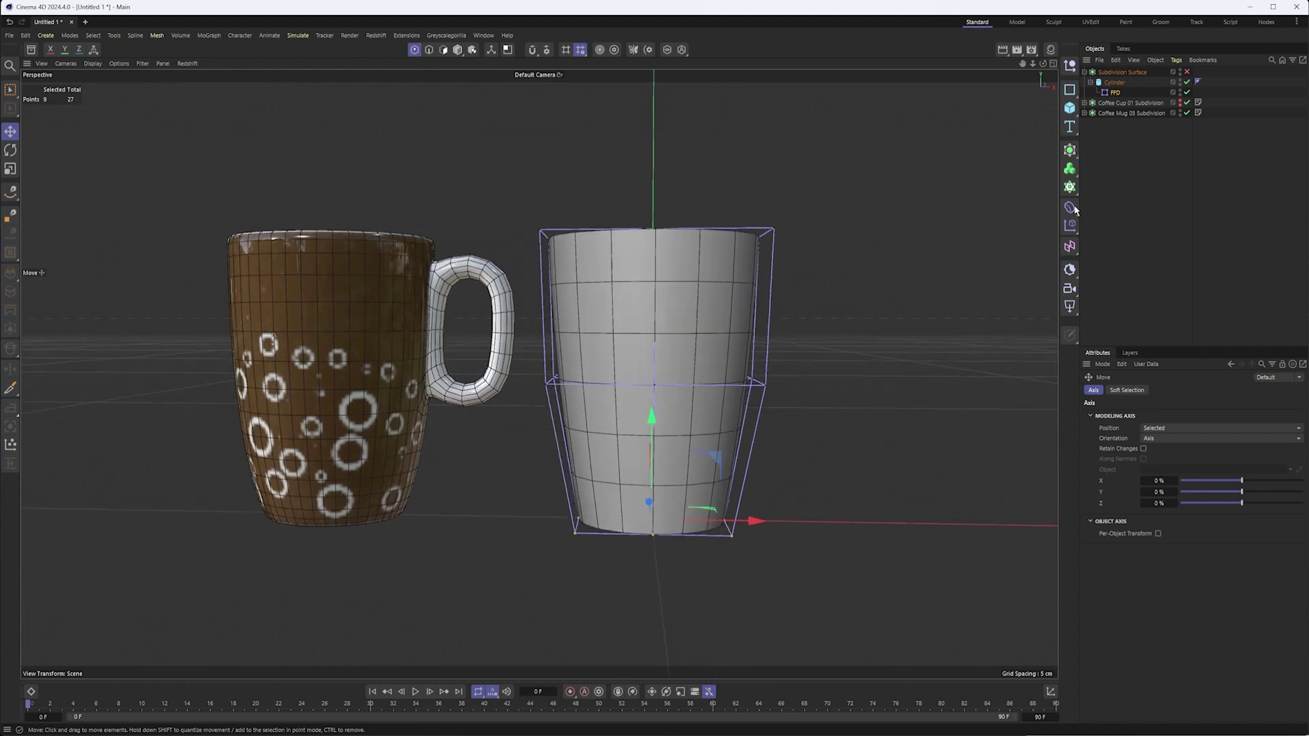
left_click(1189, 72)
mouse_move(695, 384)
left_mouse_down("alt")
mouse_move(748, 385)
mouse_move(669, 390)
mouse_move(695, 384)
left_mouse_up("alt")
left_click(1187, 72)
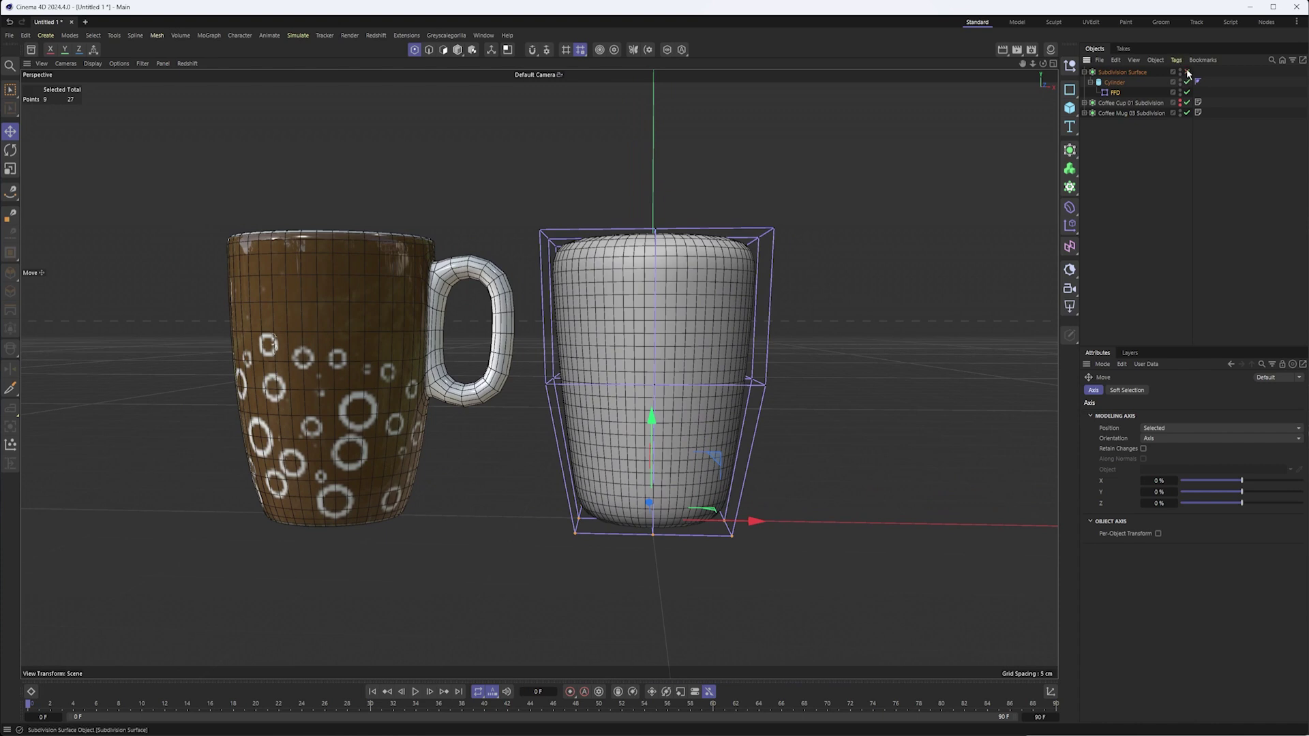
- Set the cylinder's height segments to 8
left_click(1115, 82)
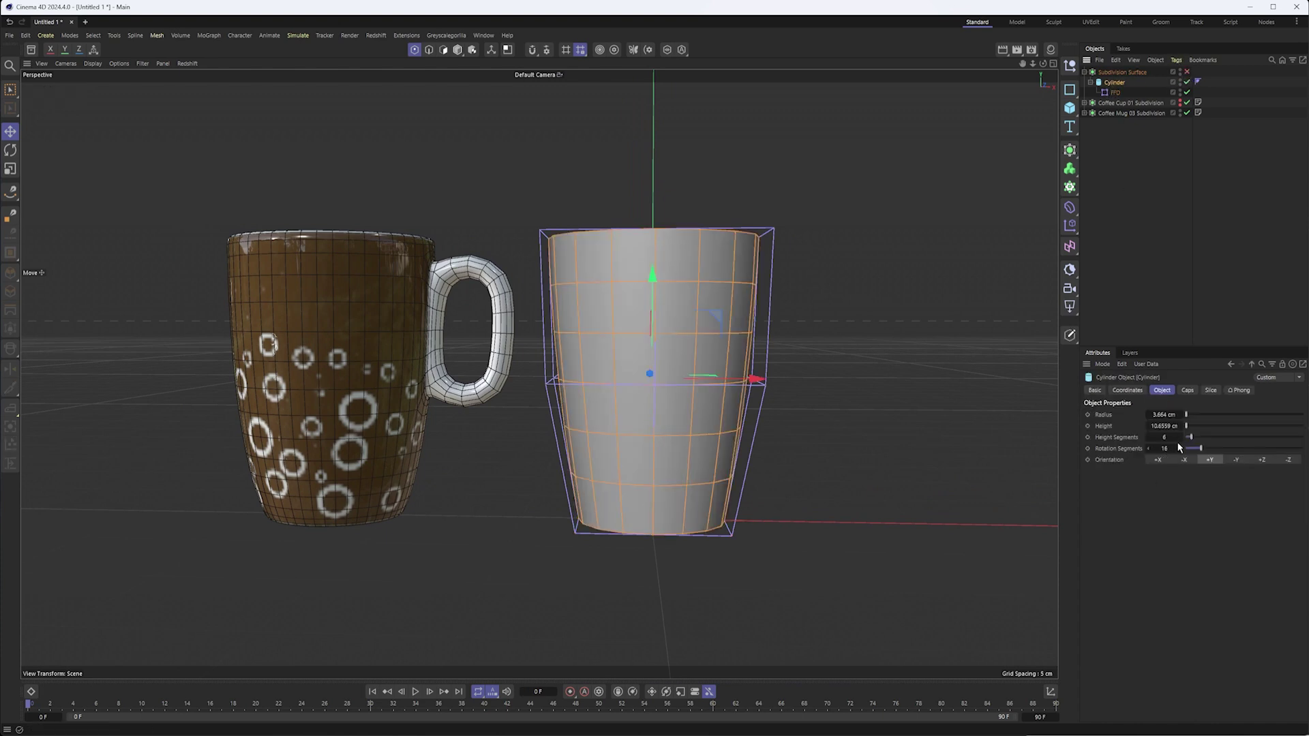
left_click(1181, 438)
left_click_drag(1181, 438, 1173, 438)
left_click_drag(723, 394, 525, 392, "alt")
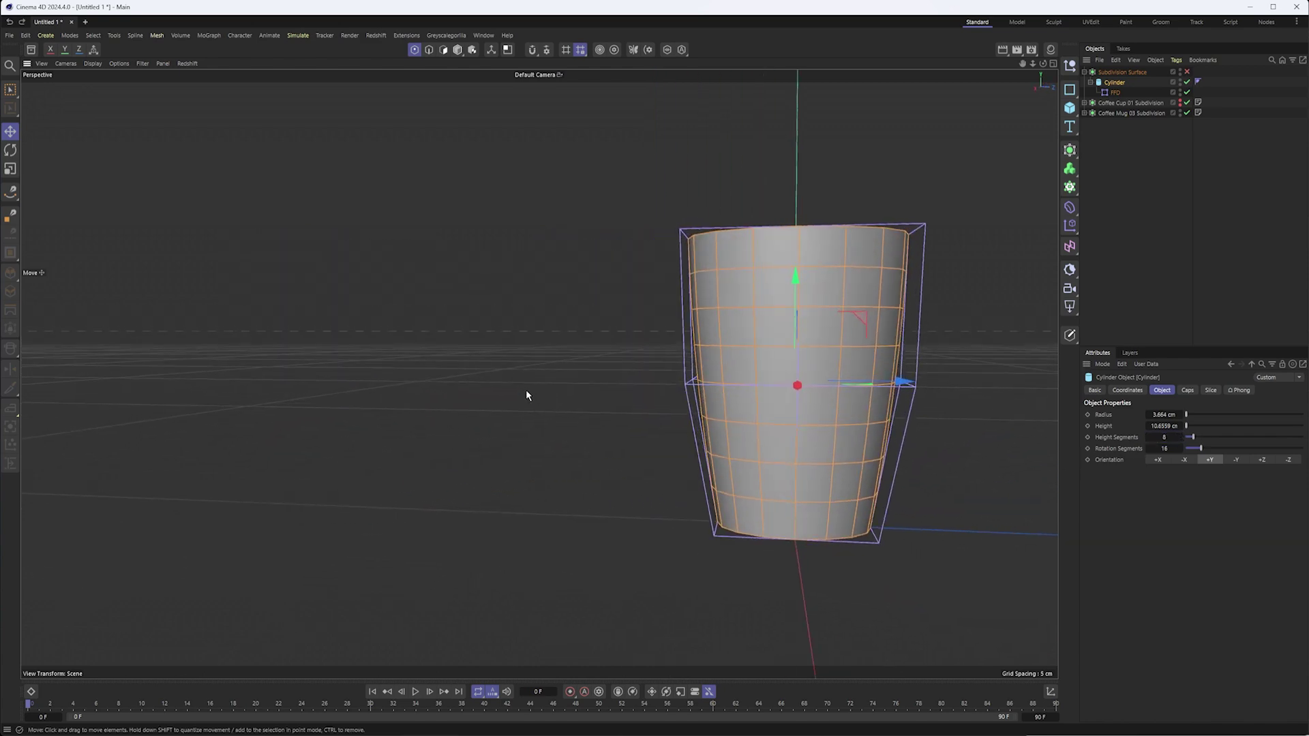
- In the Right view, select the FFD cage's middle row of points and scale it outward to about 109%
key("F3")
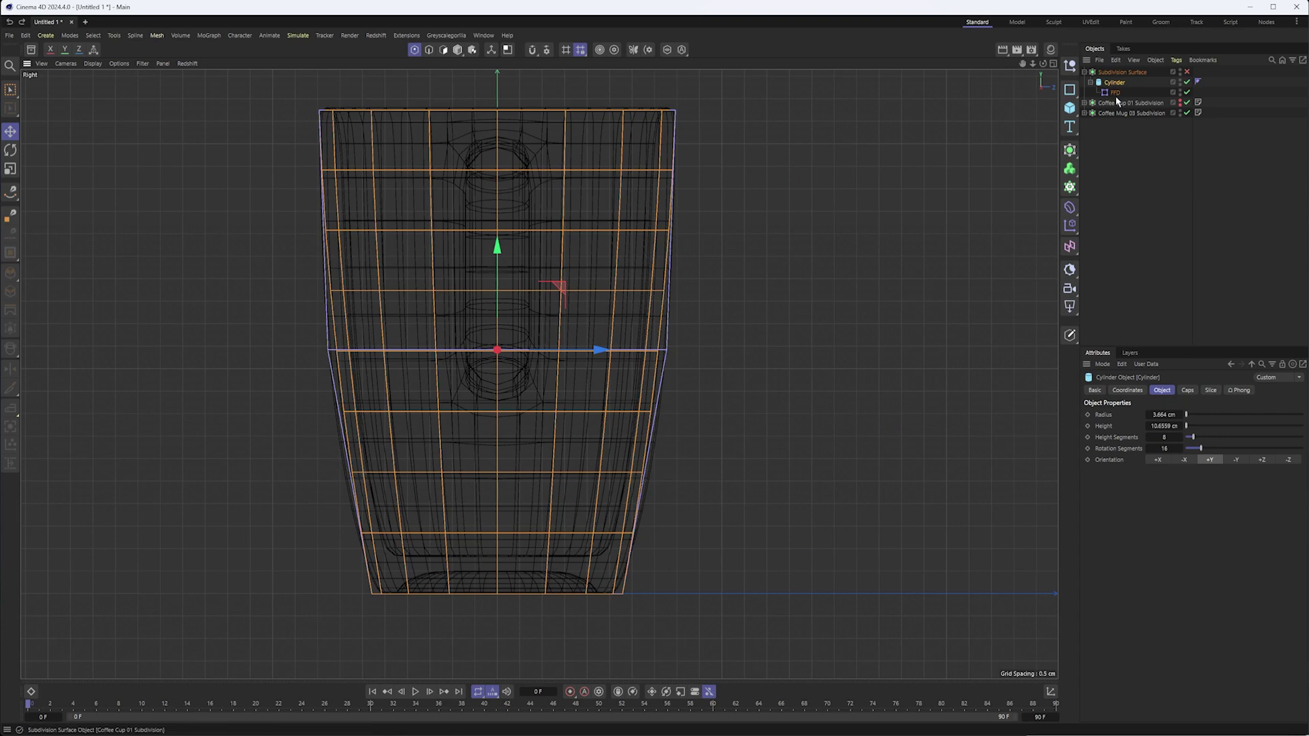
left_click(1115, 92)
key("space")
left_click_drag(266, 313, 723, 412)
key("t")
left_click_drag(253, 388, 280, 380)
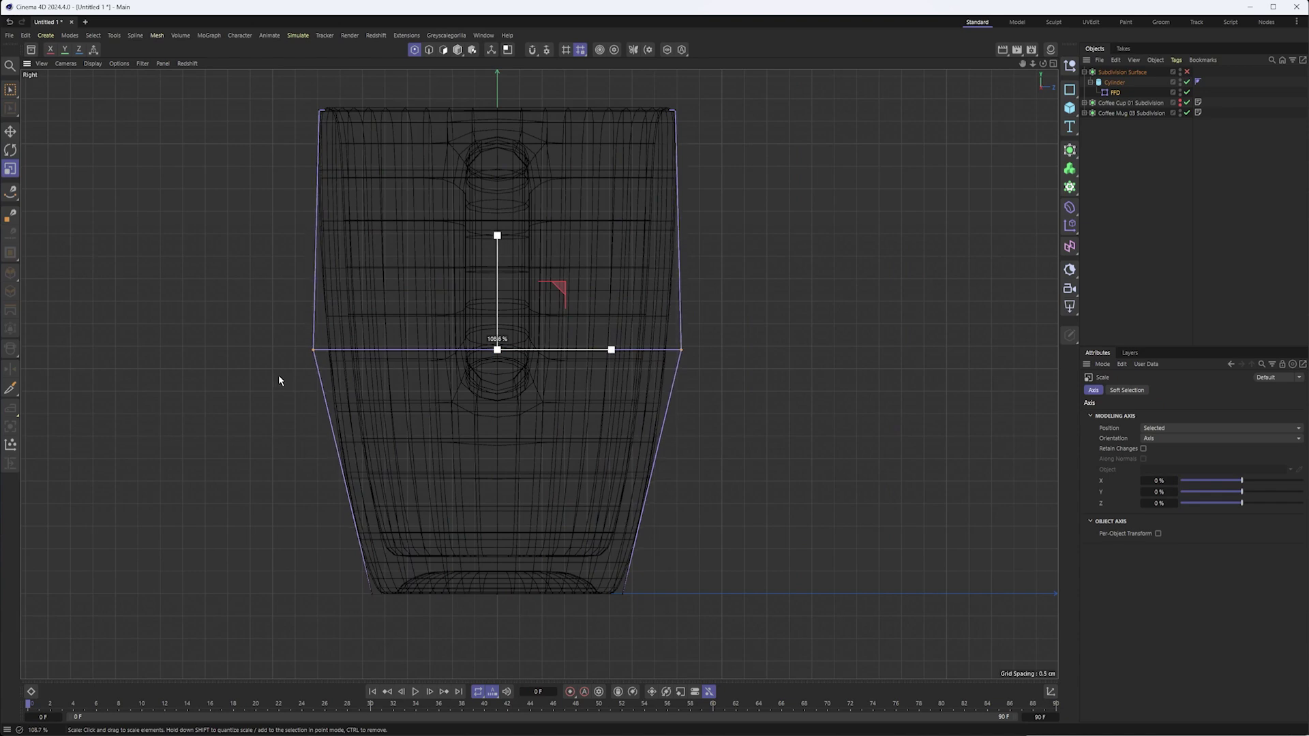
- Compare the bulged cylinder with the reference mug from several angles in the Perspective view
key("F1")
right_click_drag(686, 379, 538, 373, "alt")
left_click_drag(538, 372, 813, 380, "alt")
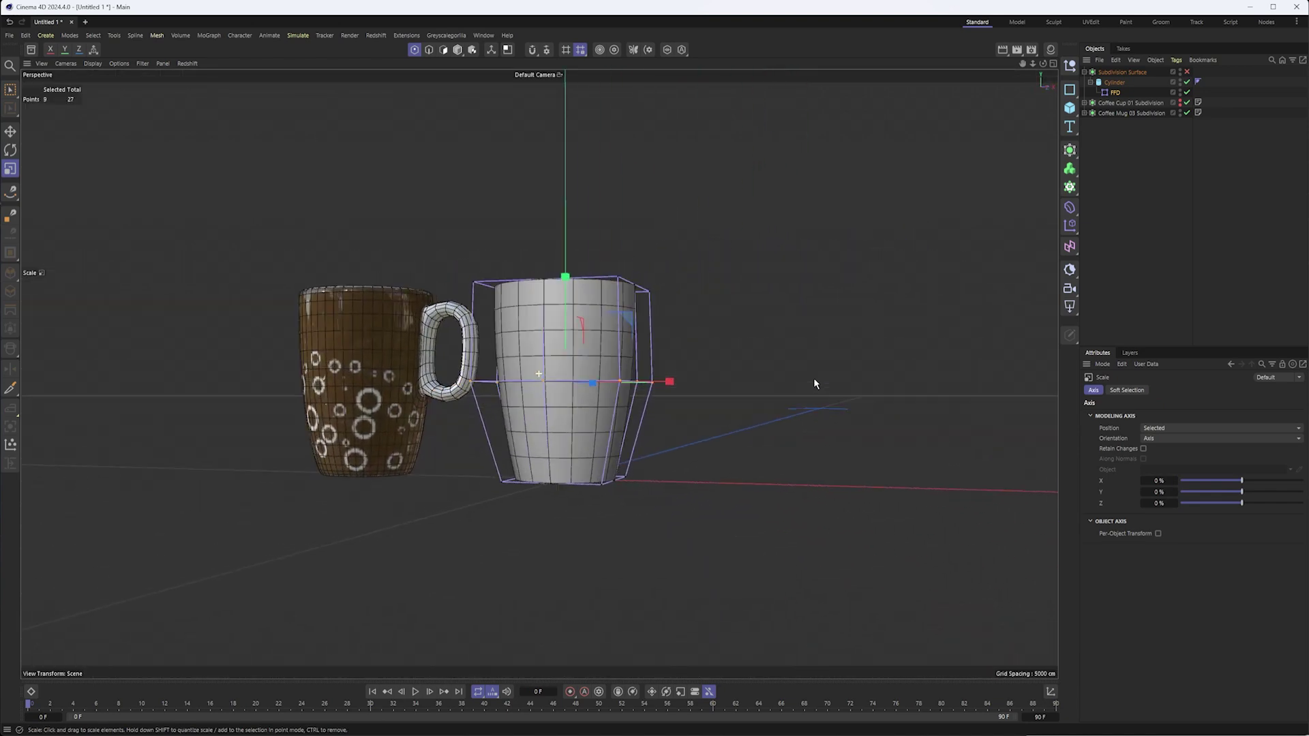
middle_click_drag(557, 368, 688, 435, "alt")
left_click_drag(686, 435, 710, 441, "alt")
middle_click_drag(701, 403, 660, 386, "alt")
right_click_drag(661, 386, 709, 380, "alt")
mouse_move(701, 377)
left_mouse_down("alt")
mouse_move(687, 416)
mouse_move(714, 399)
left_mouse_up("alt")
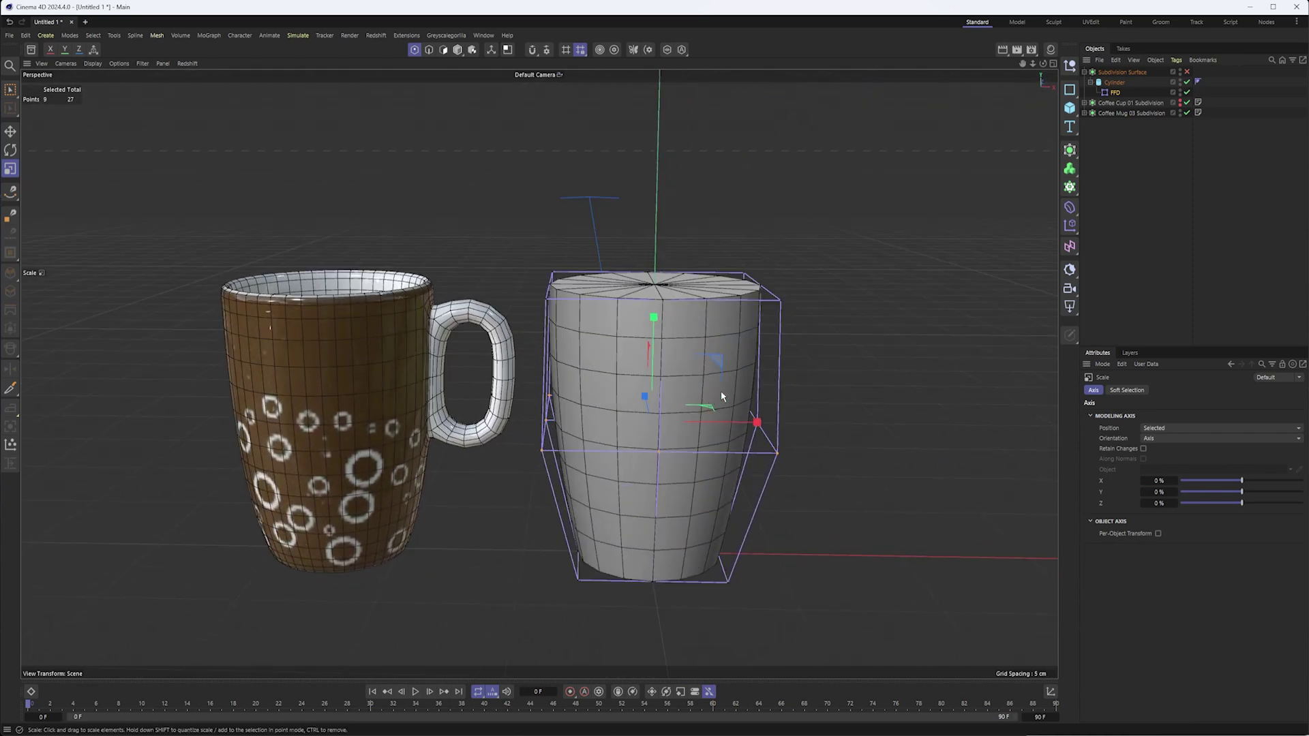
middle_click_drag(709, 379, 700, 332, "alt")
right_click_drag(699, 332, 682, 330, "alt")
- Convert the deformed cylinder to a separate polygon mesh with Current State to Object and select the new mesh
left_click(1113, 82)
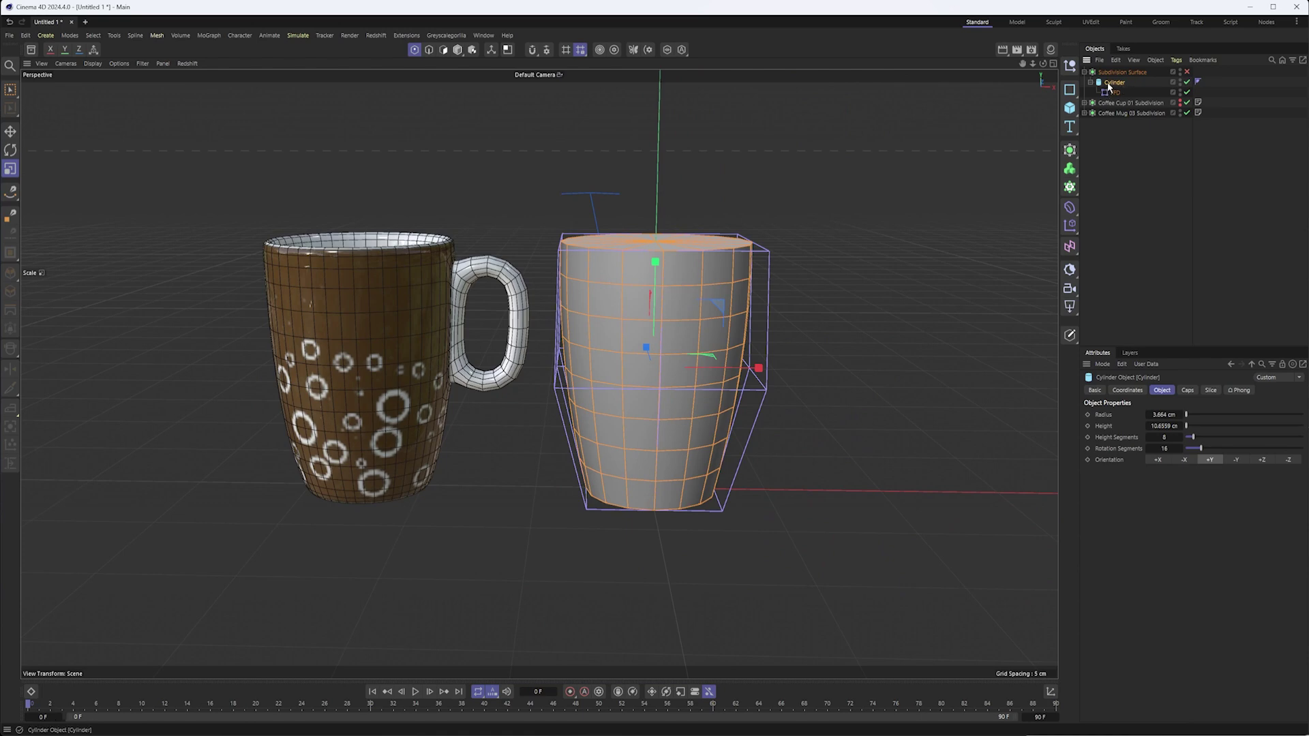
right_click(1111, 86)
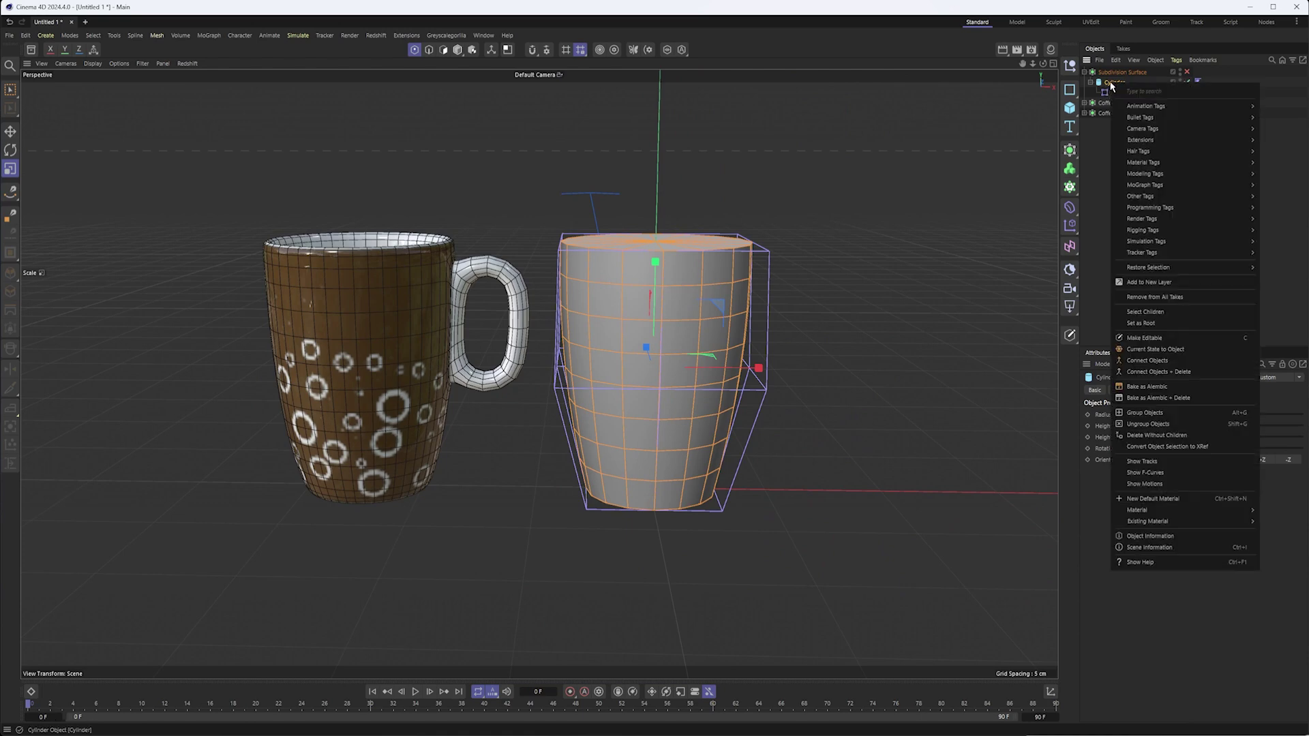
left_click(1155, 349)
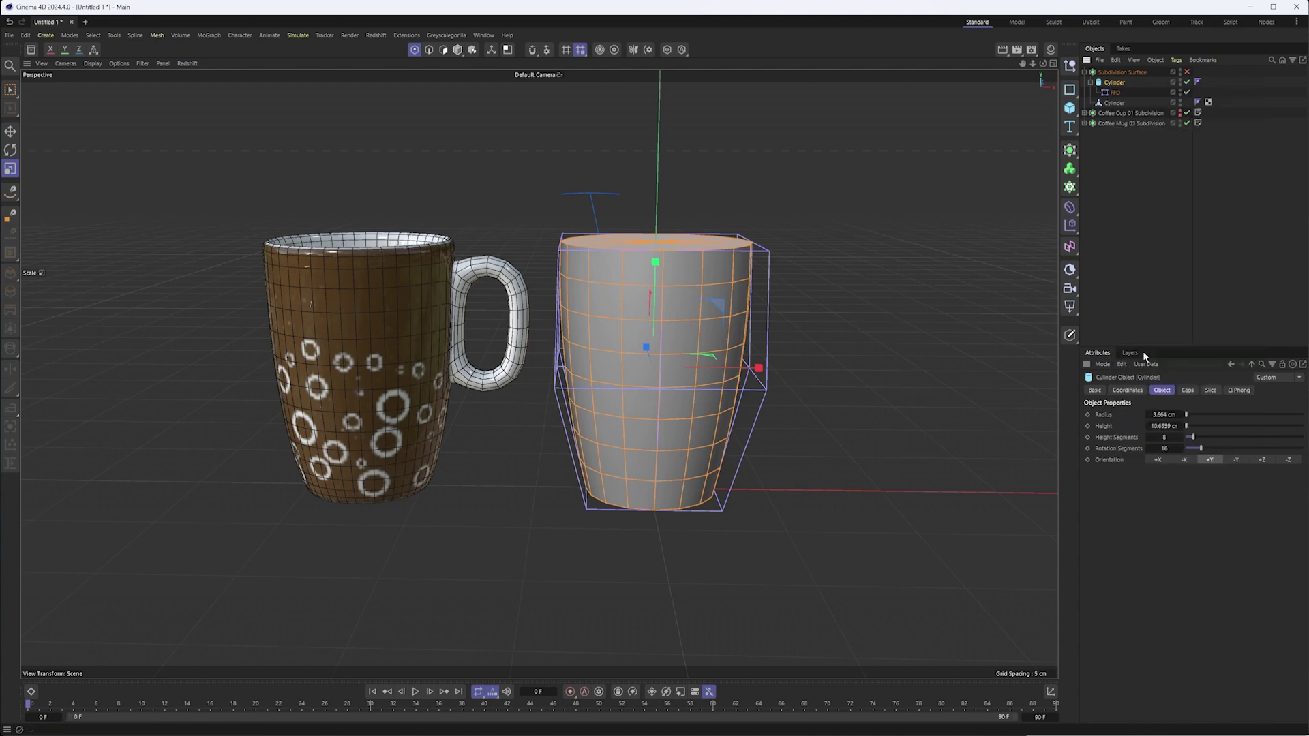
left_click(1118, 102)
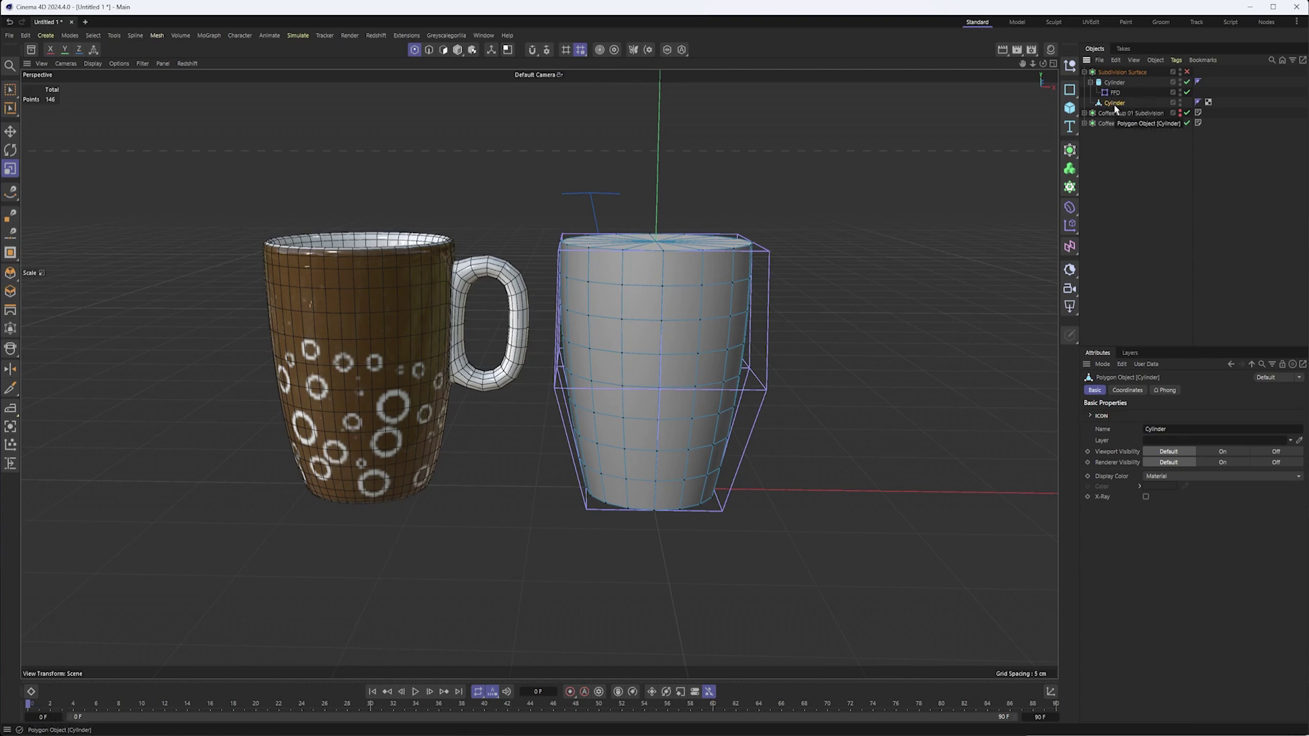
- Add a null named OG and place it at the end of the object hierarchy
left_click(1072, 68)
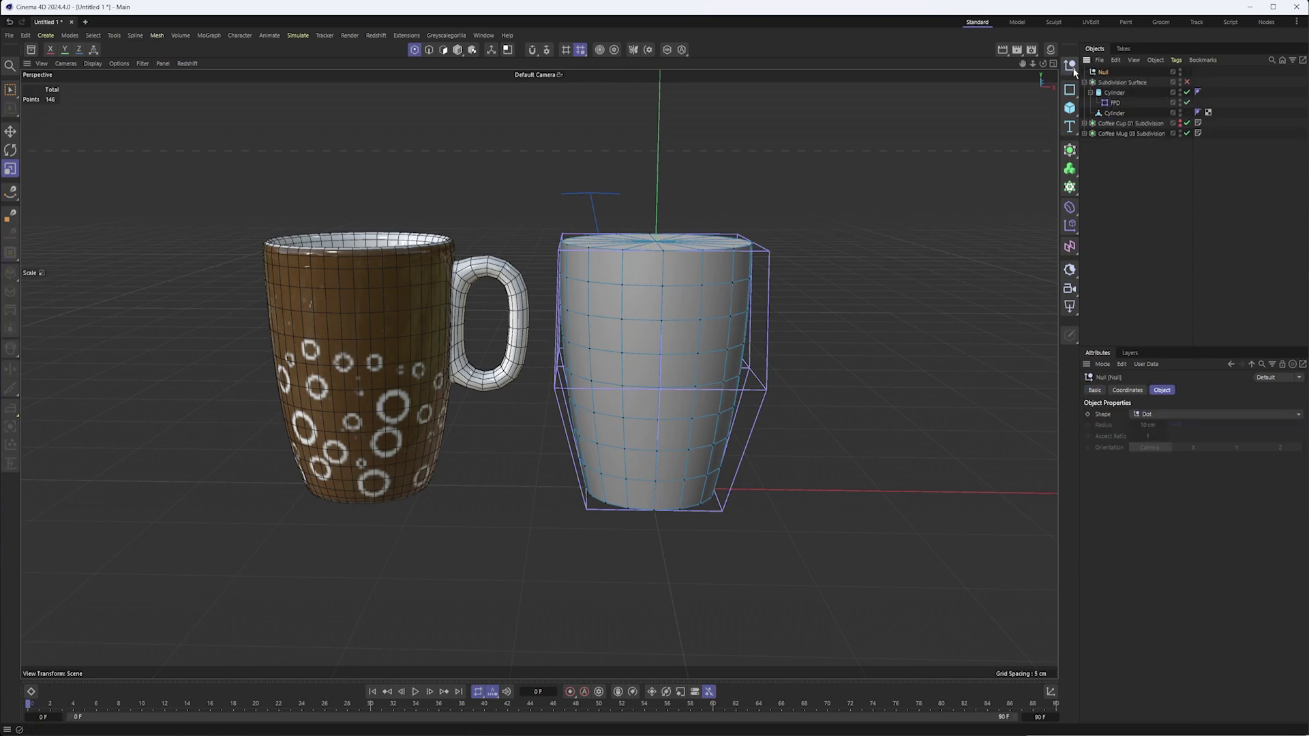
key("Return")
left_click_drag(1100, 72, 1116, 156)
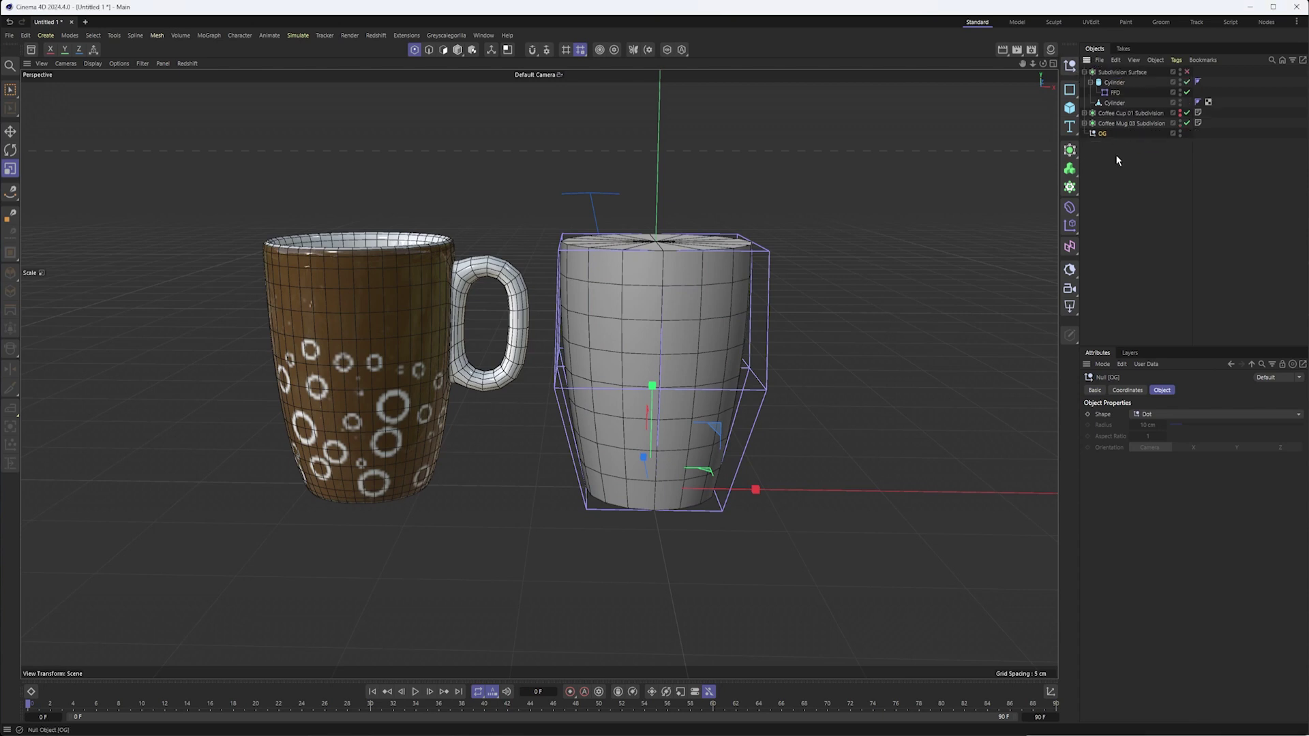
- Move the original cylinder with its FFD into the OG null, then hide and collapse the null
left_click_drag(1115, 82, 1110, 133)
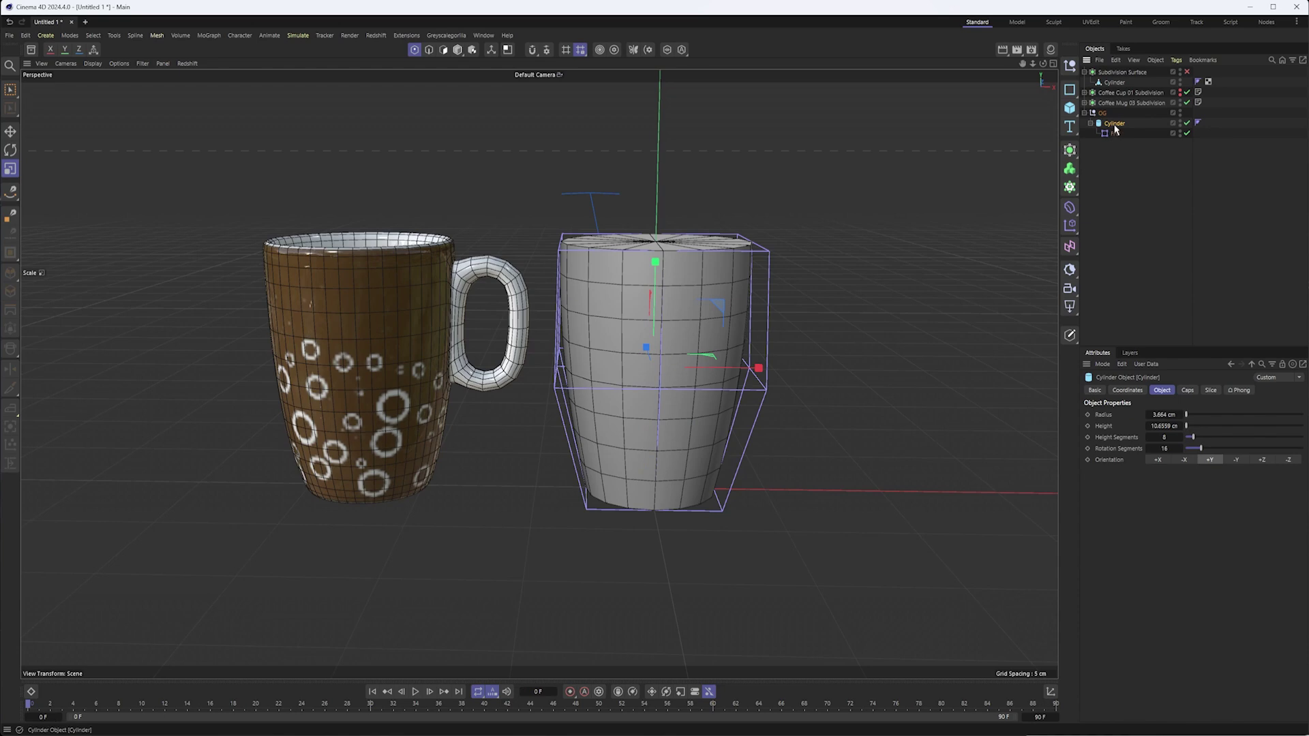
left_click(1181, 112, "alt")
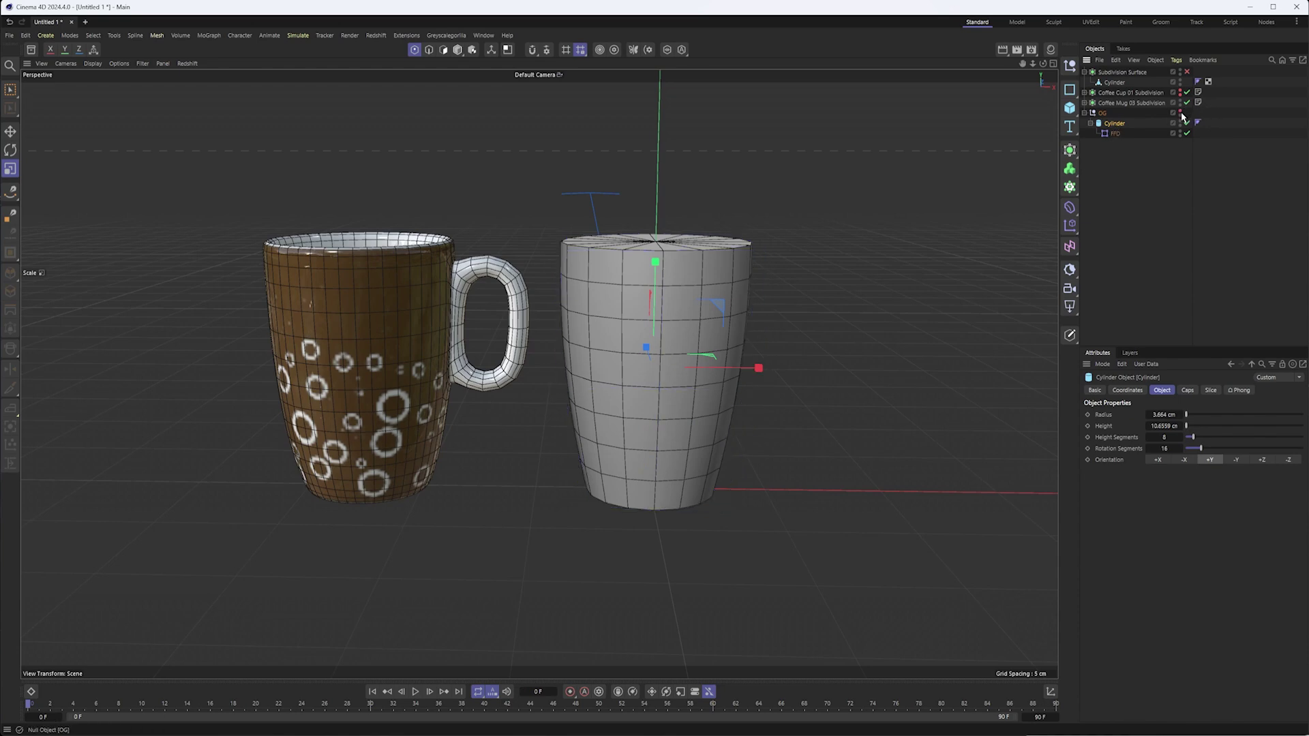
left_click(1085, 114)
left_click(1132, 161)
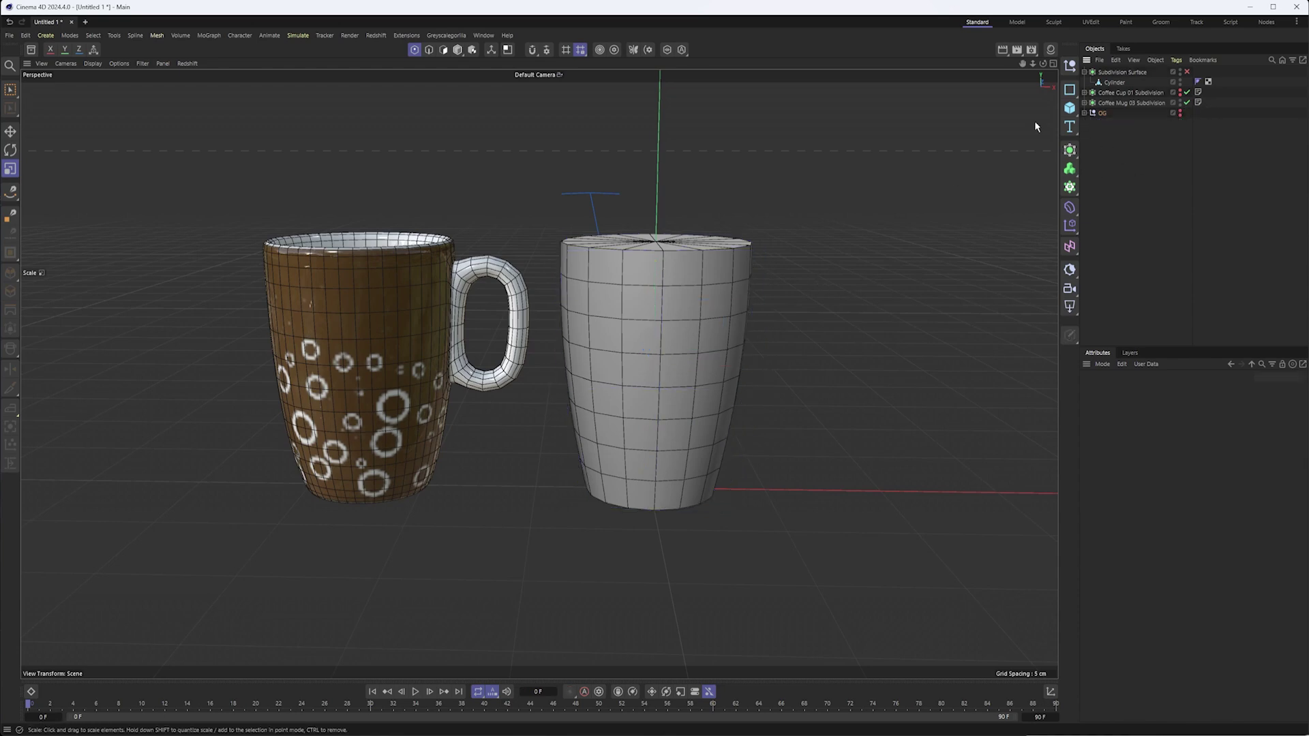
- Select the polygons of the mesh cylinder's top cap and delete them to open the mug
left_click(1120, 82)
left_click_drag(710, 313, 710, 270, "alt")
middle_click_drag(710, 272, 653, 300, "alt")
left_click_drag(653, 300, 656, 311, "alt")
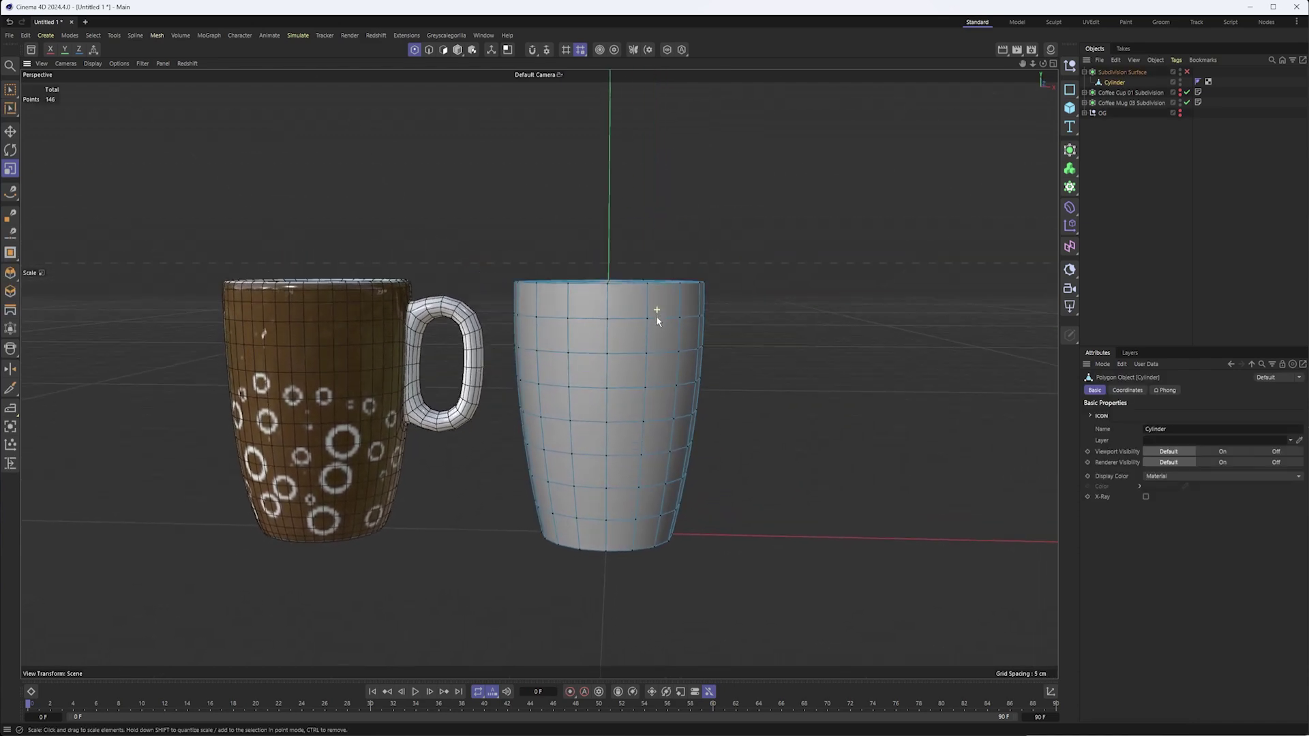
left_click(445, 52)
left_click_drag(575, 230, 574, 241, "alt")
middle_click_drag(575, 242, 537, 267, "alt")
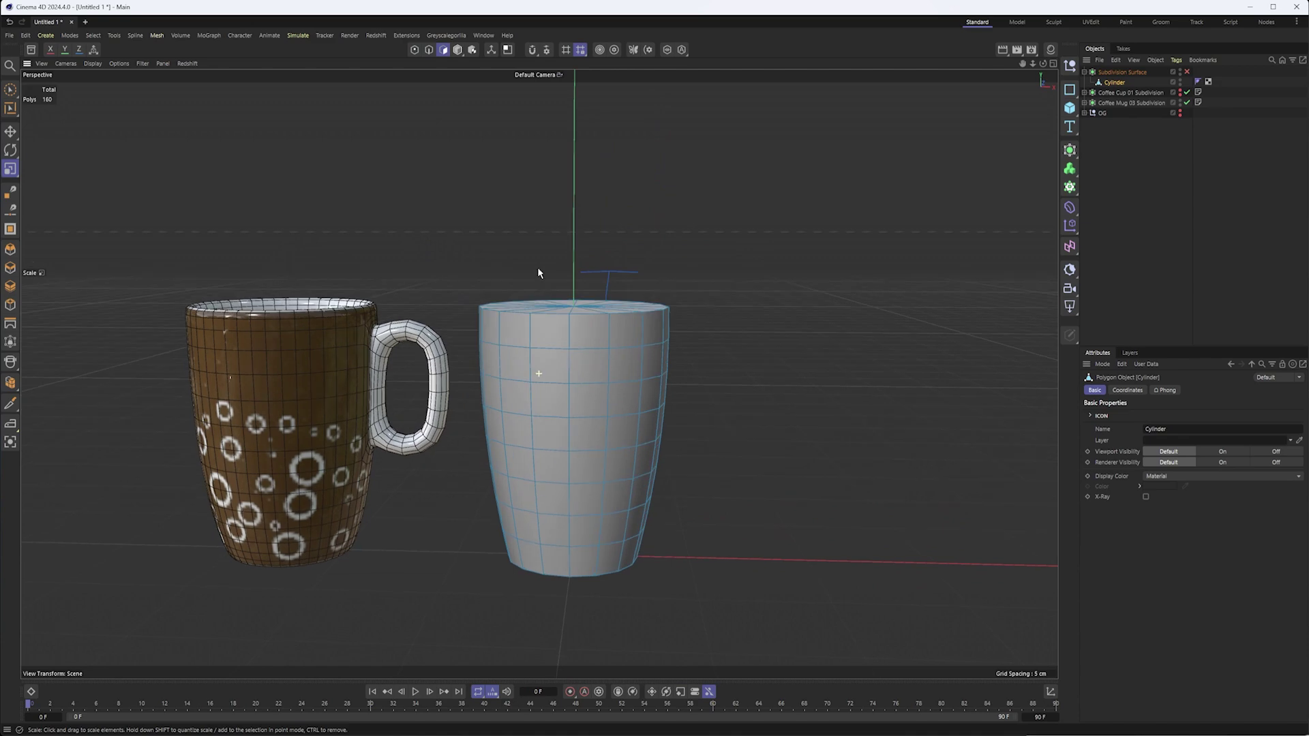
left_click_drag(14, 92, 55, 126)
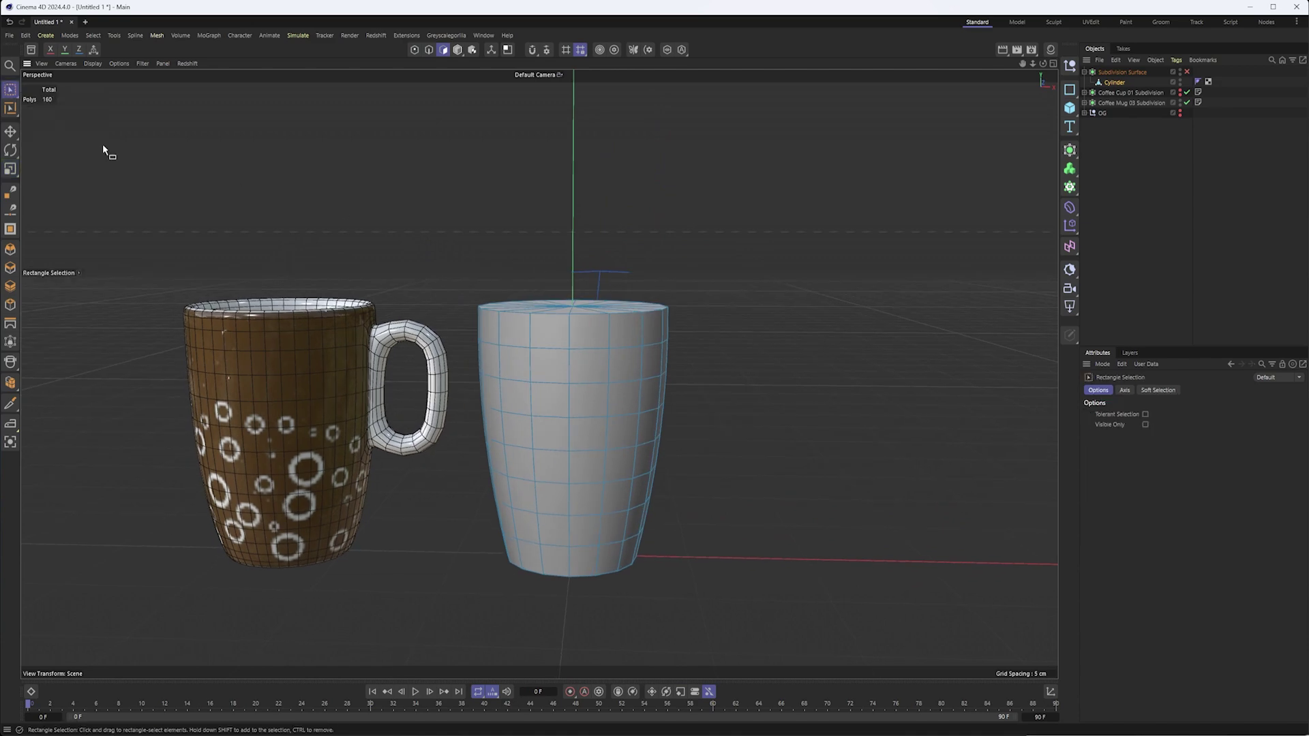
left_click_drag(464, 313, 464, 297, "alt")
mouse_move(427, 254)
left_mouse_down()
mouse_move(685, 334)
mouse_move(647, 317)
mouse_move(387, 299)
mouse_move(704, 302)
left_mouse_up()
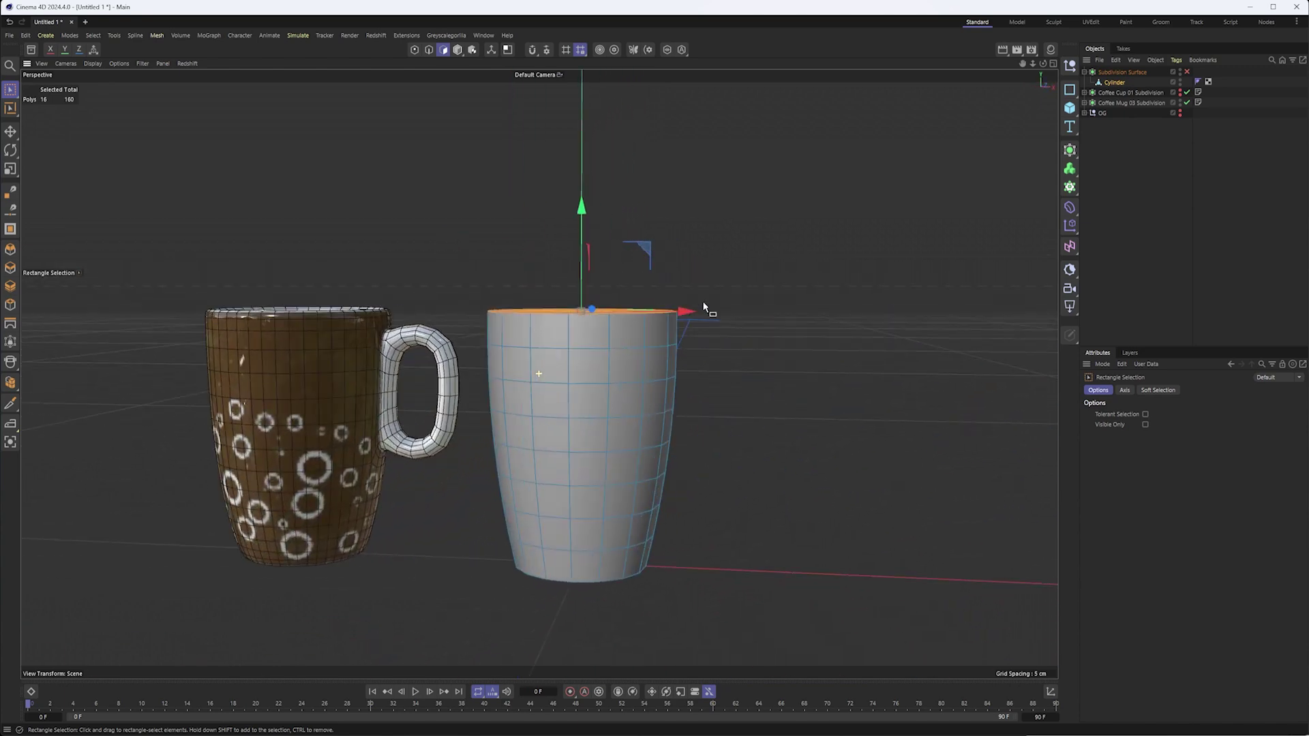
key("Delete")
- Examine the opened cylinder's interior and compare its base profile with the reference mug in the Front view
left_click_drag(602, 343, 643, 435, "alt")
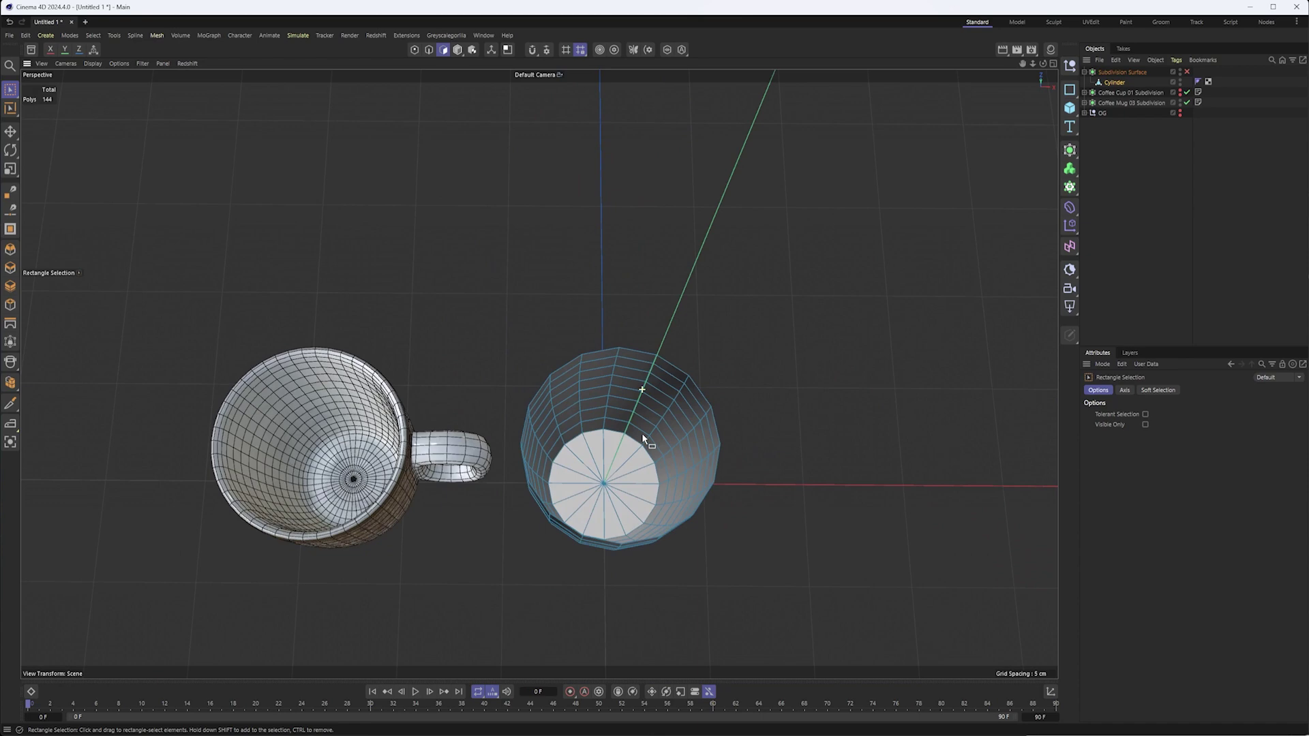
left_click_drag(353, 472, 353, 407, "alt")
key("F3")
key("F4")
scroll(540, 374, "up", 15)
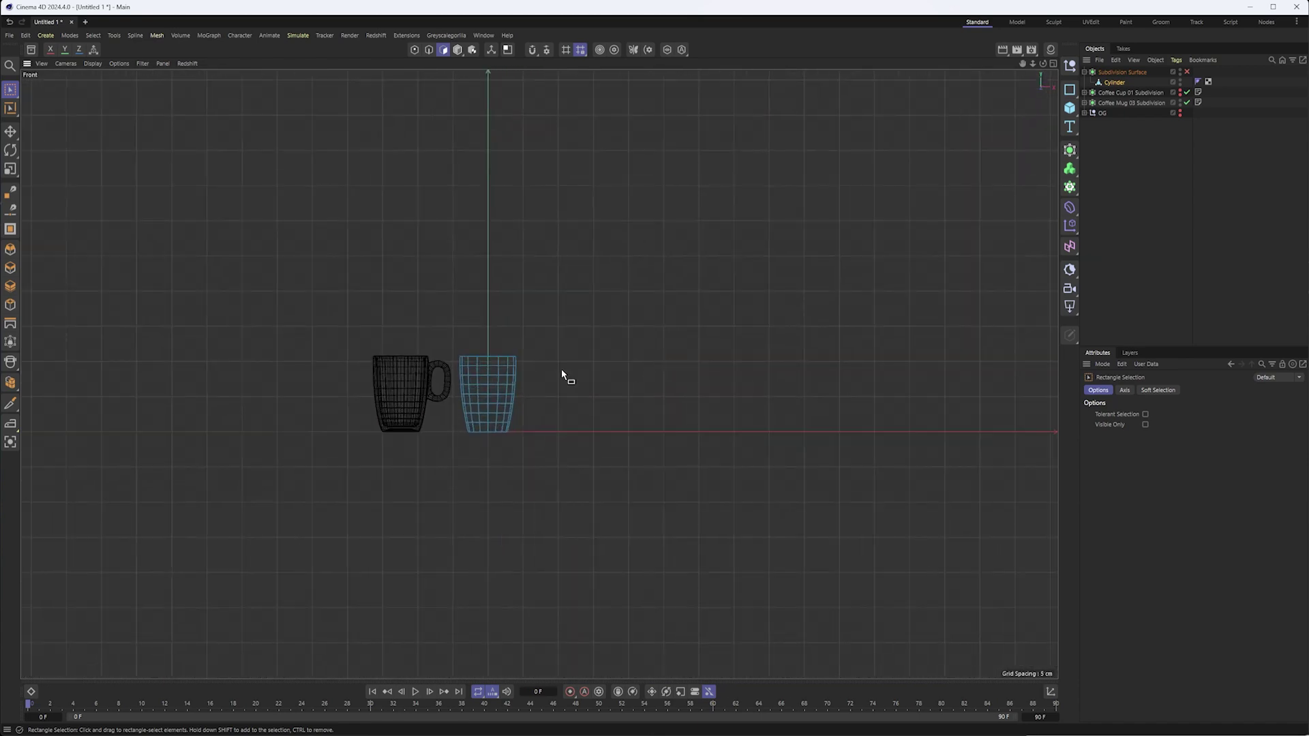
scroll(530, 393, "up", 4)
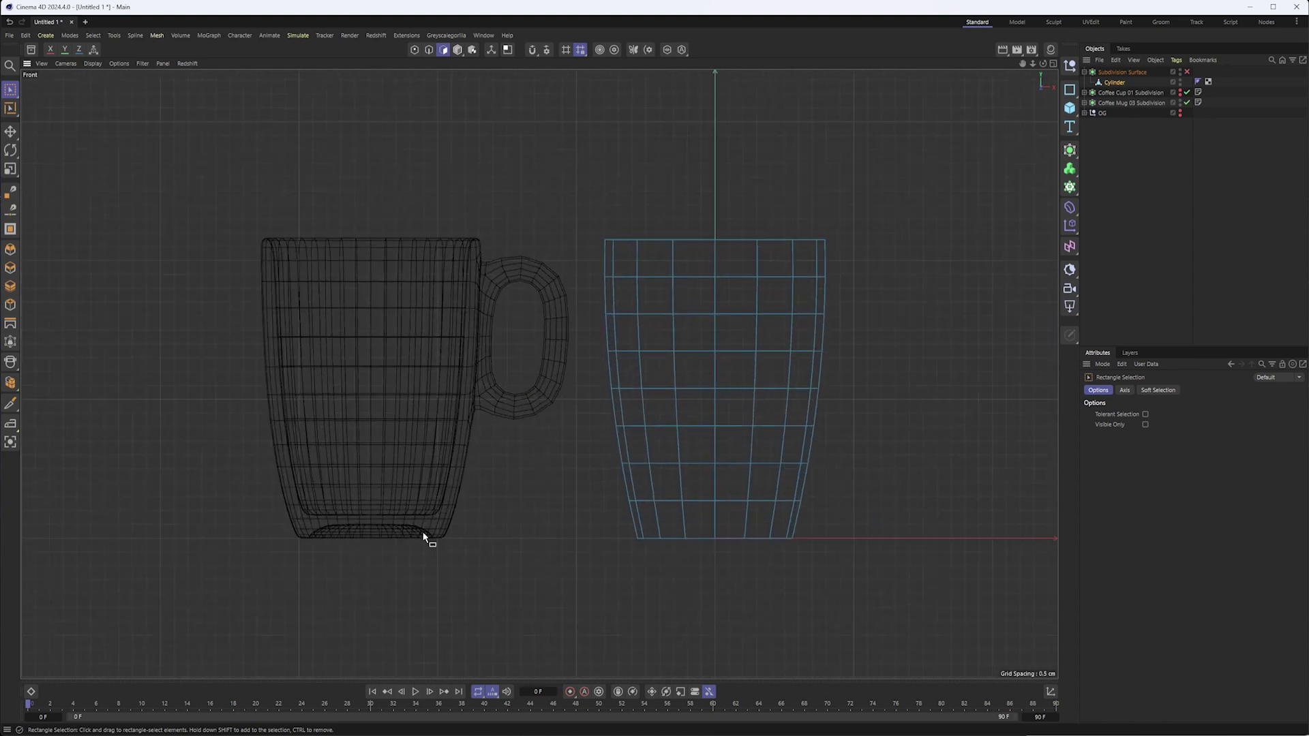
key("Return")
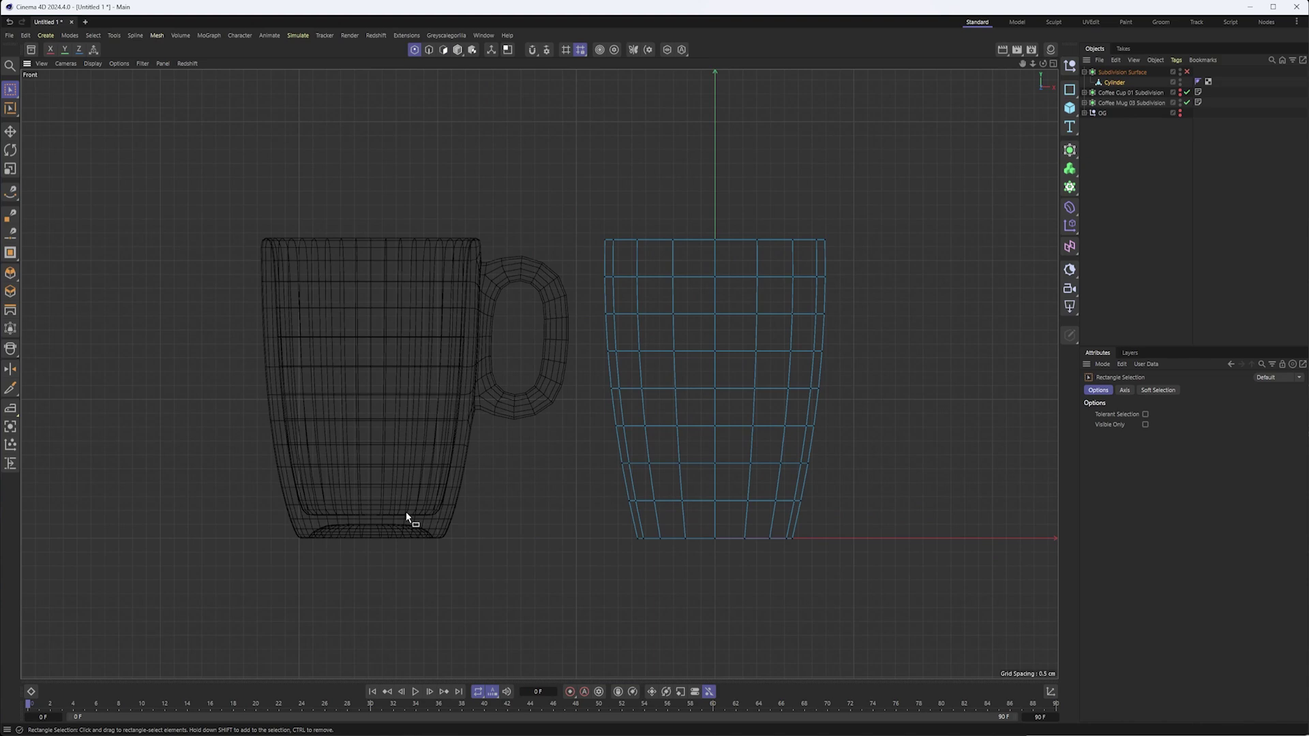
- Select all the polygons of the cylinder's bottom cap in the Perspective view with Brush Selection
key("F1")
mouse_move(424, 520)
left_mouse_down("alt")
mouse_move(622, 458)
mouse_move(637, 477)
mouse_move(570, 374)
mouse_move(594, 480)
mouse_move(571, 470)
left_mouse_up("alt")
left_click(444, 50)
right_click_drag(600, 506, 621, 485, "alt")
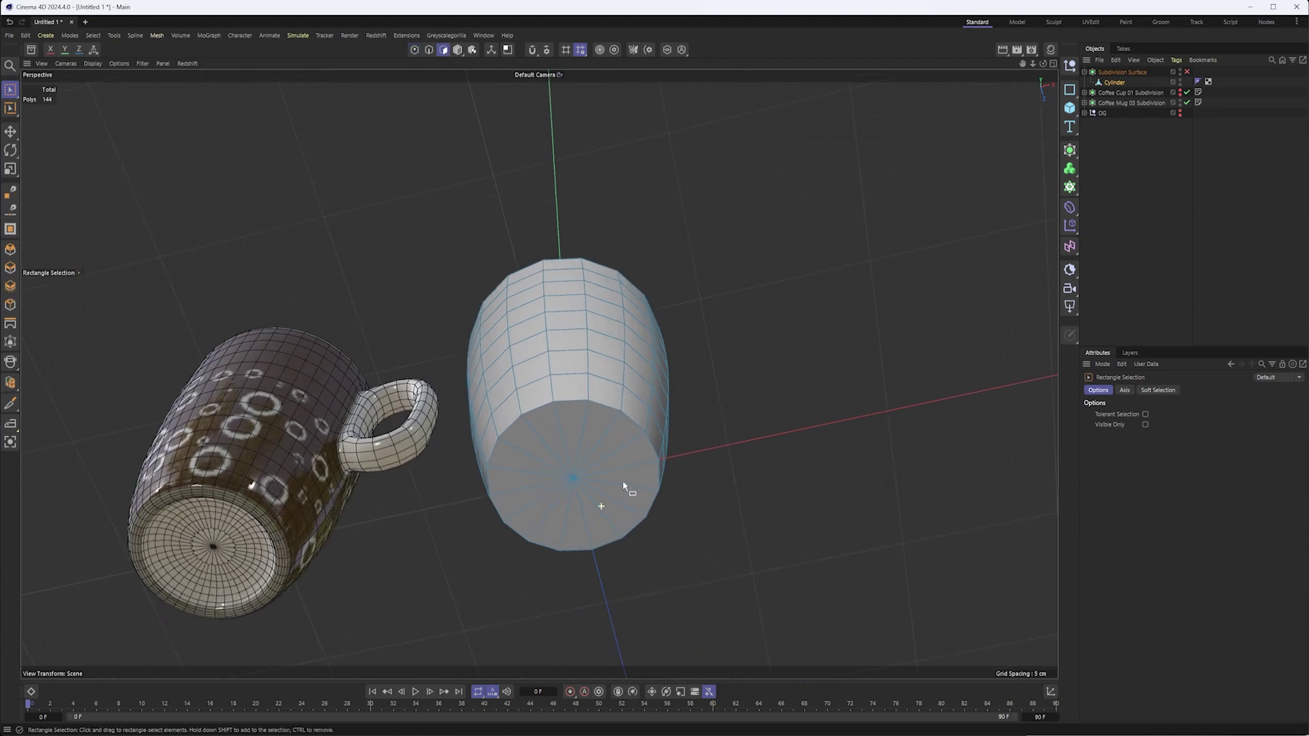
middle_click_drag(587, 492, 661, 440, "alt")
right_click_drag(617, 455, 629, 446, "alt")
middle_click_drag(617, 443, 650, 418, "alt")
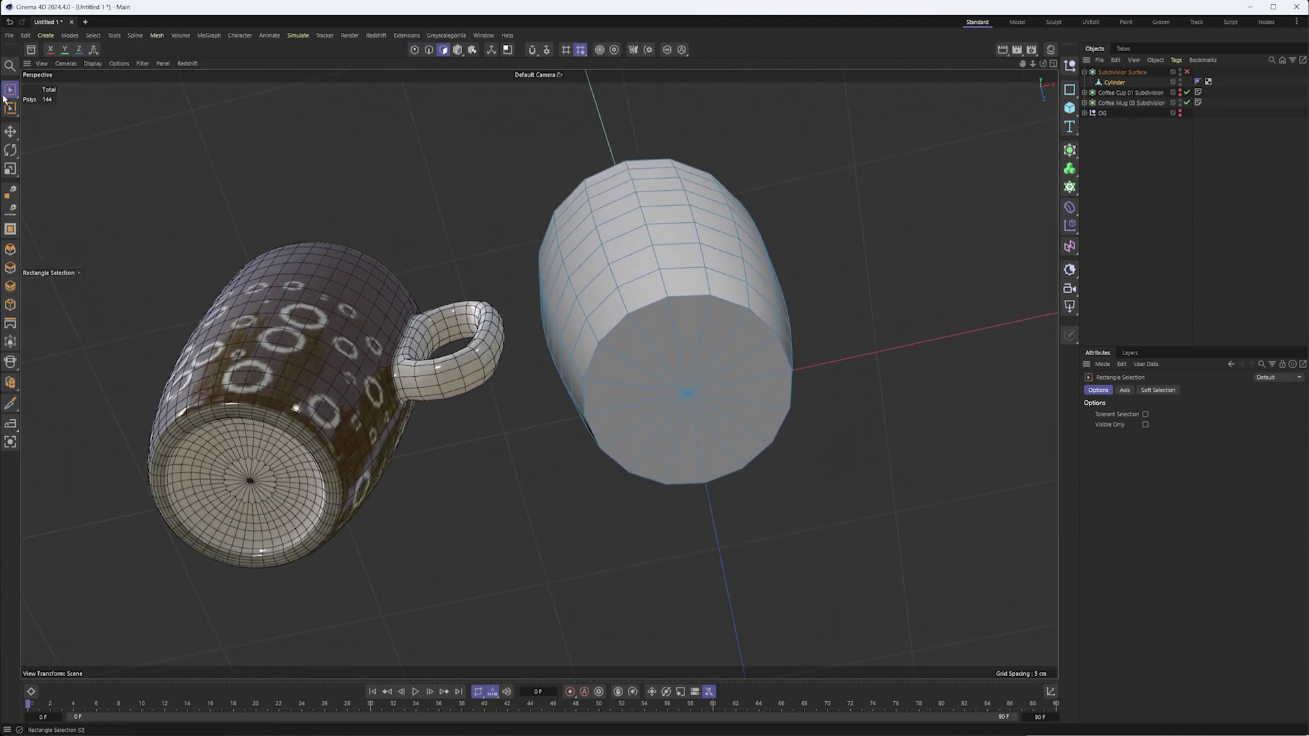
left_click(9, 91)
left_click(62, 107)
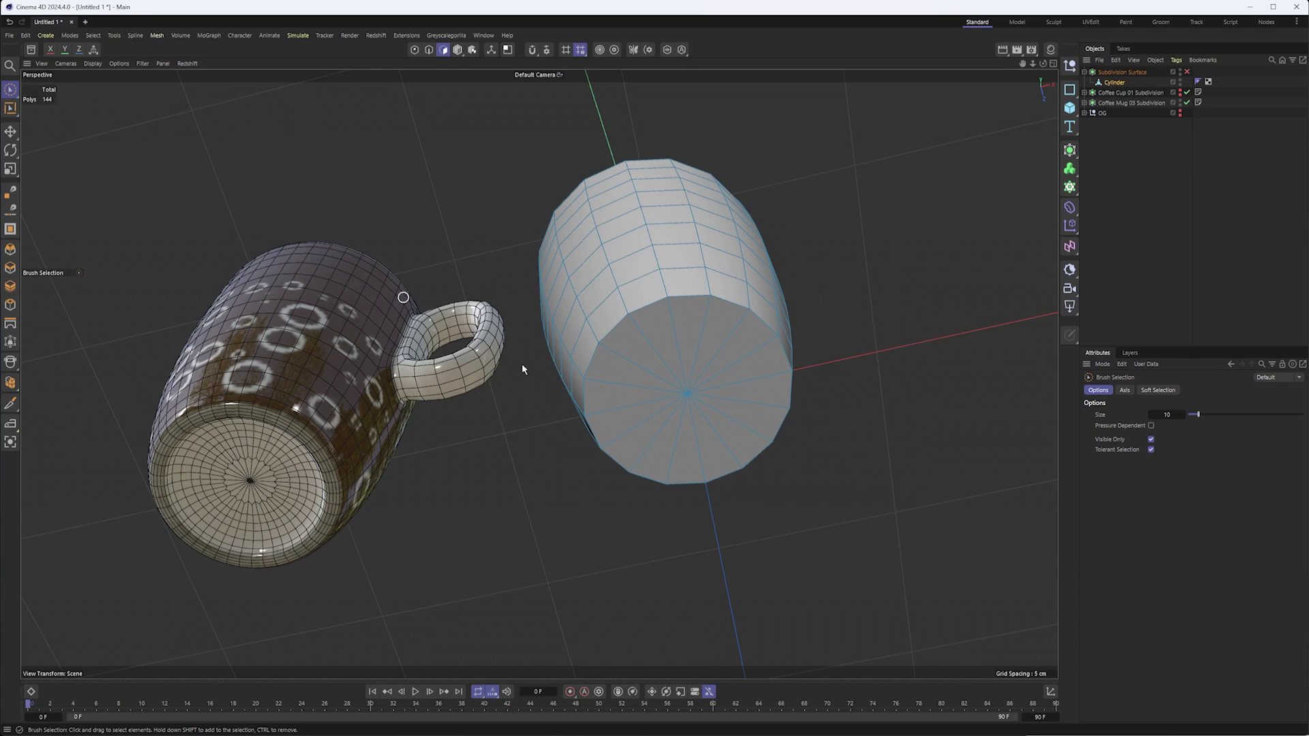
left_click_drag(729, 432, 690, 366)
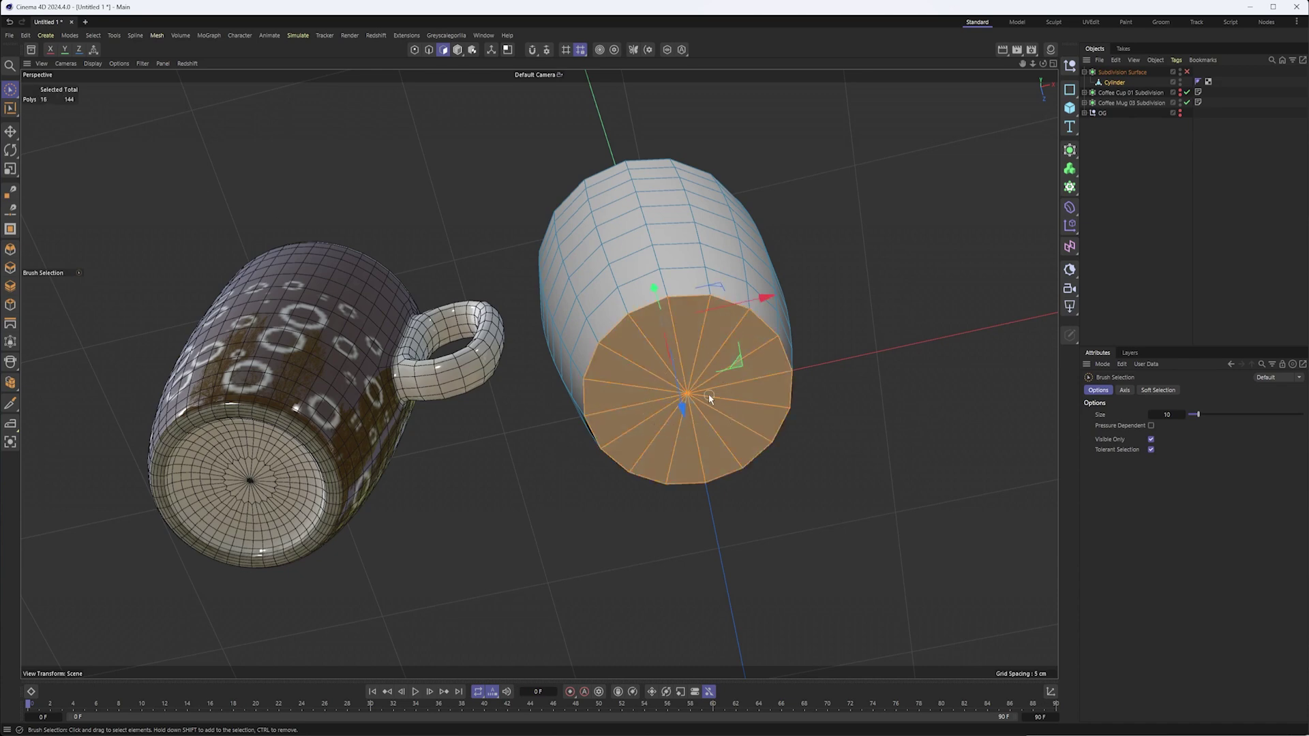
- Inset the selected bottom cap polygons by 0.6 cm to form a rim around the base
right_click(858, 247)
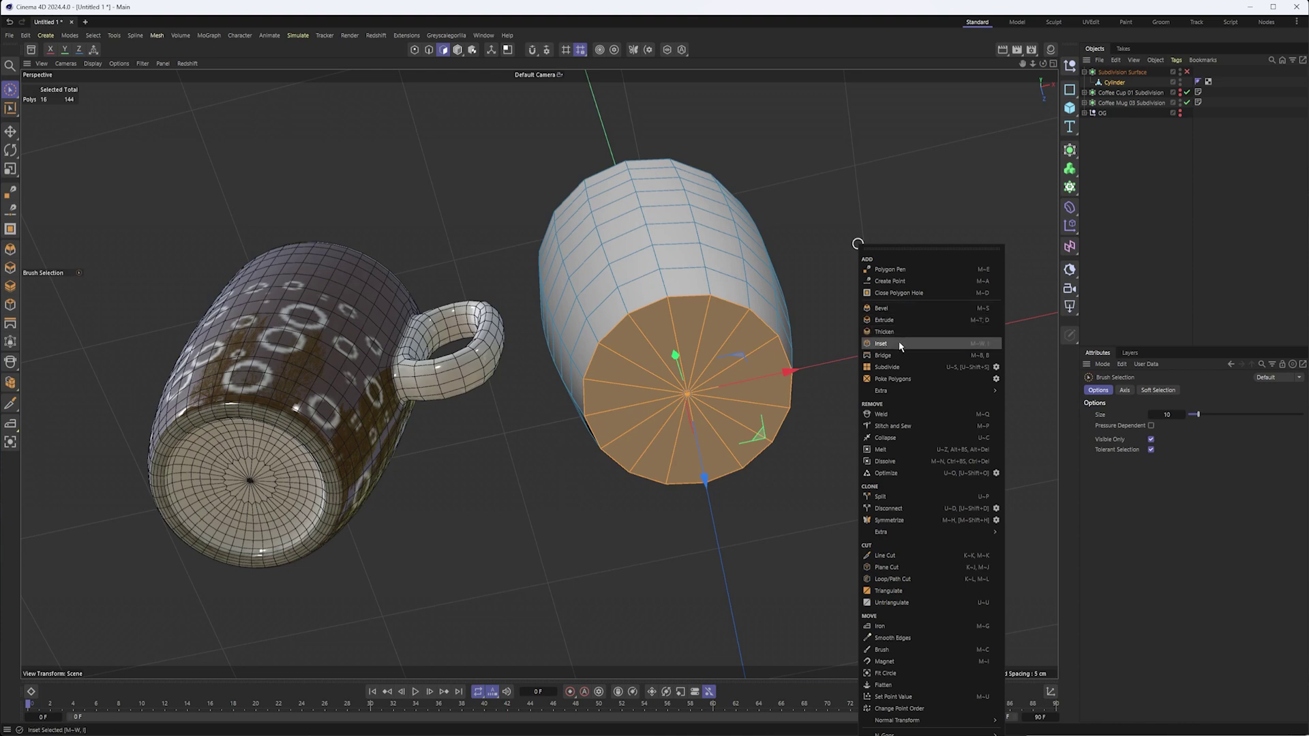
left_click(881, 344)
left_click_drag(881, 344, 901, 343)
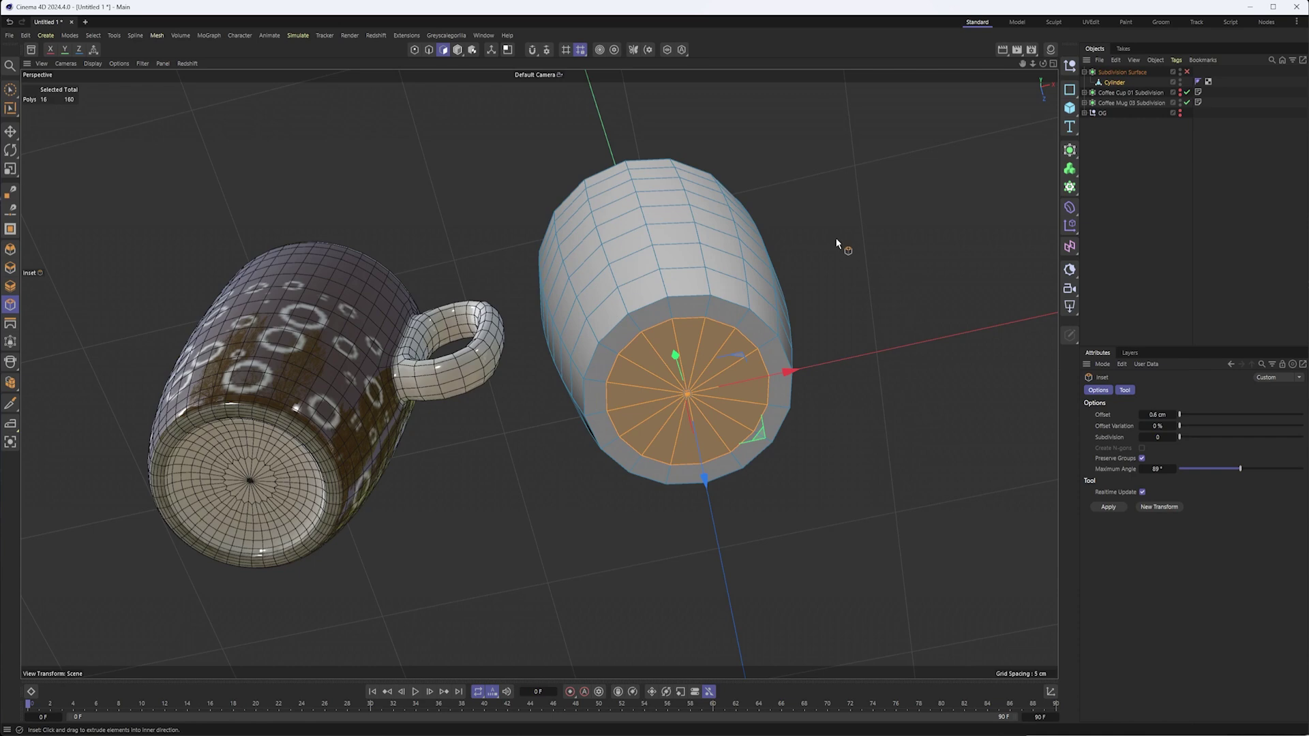
- Extrude the inset base polygons inward with an offset of -0.7 cm
right_click(851, 244)
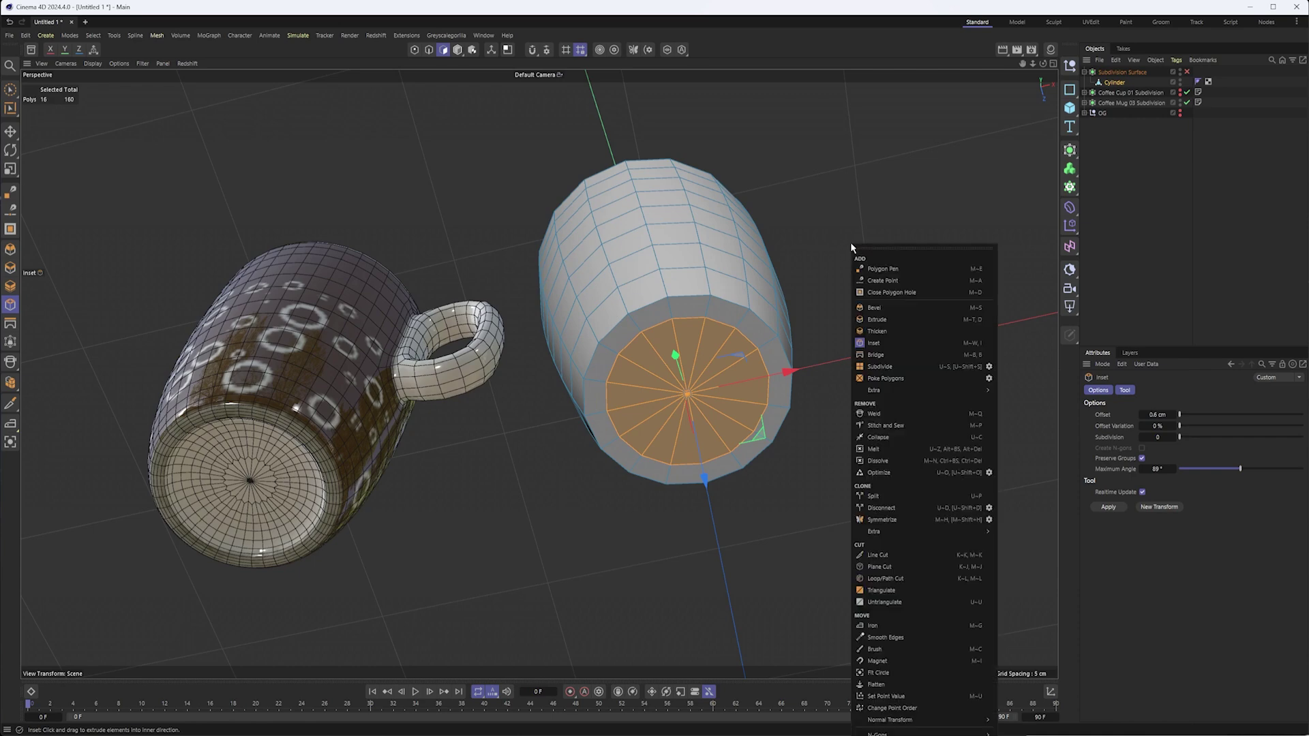
left_click(878, 319)
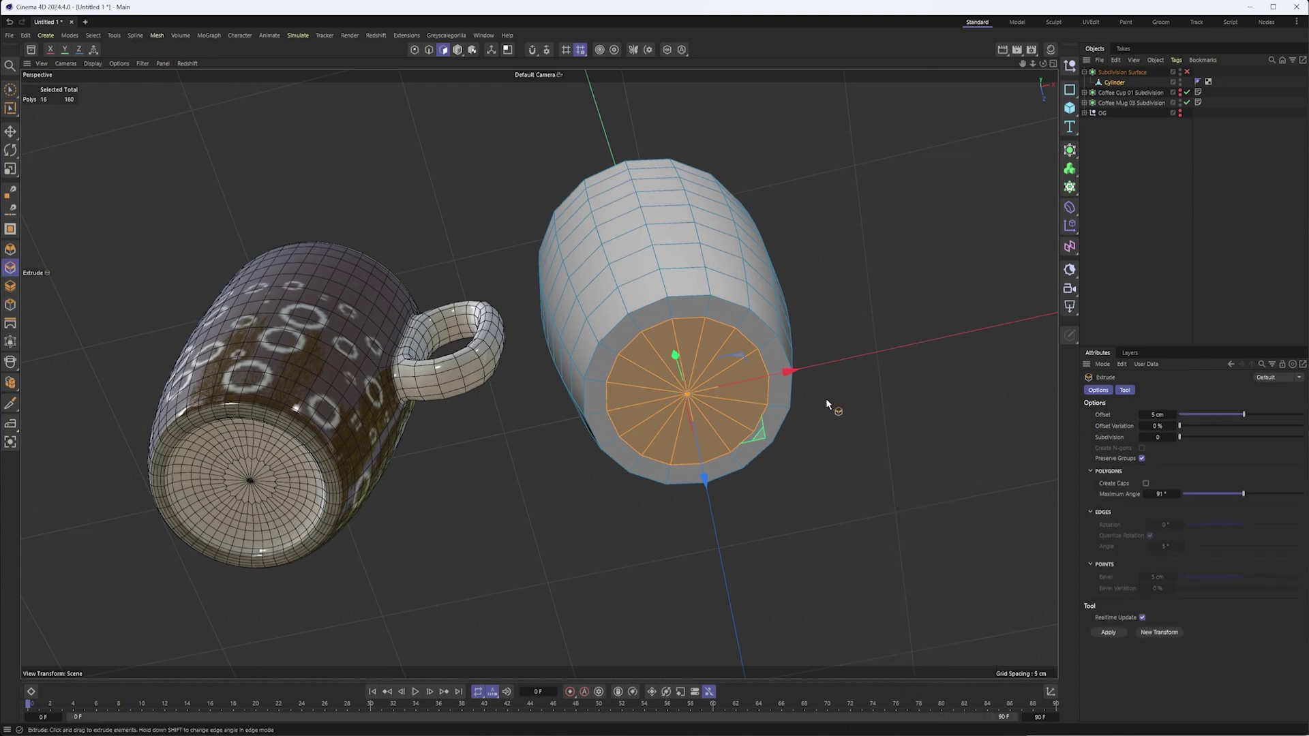
left_click_drag(828, 400, 791, 399)
- Scale the recessed base polygons down slightly and move them up to match the reference mug's base recess in the Right view
scroll(784, 407, "up", 4)
middle_click_drag(813, 395, 986, 356, "alt")
middle_click_drag(896, 400, 898, 400, "alt")
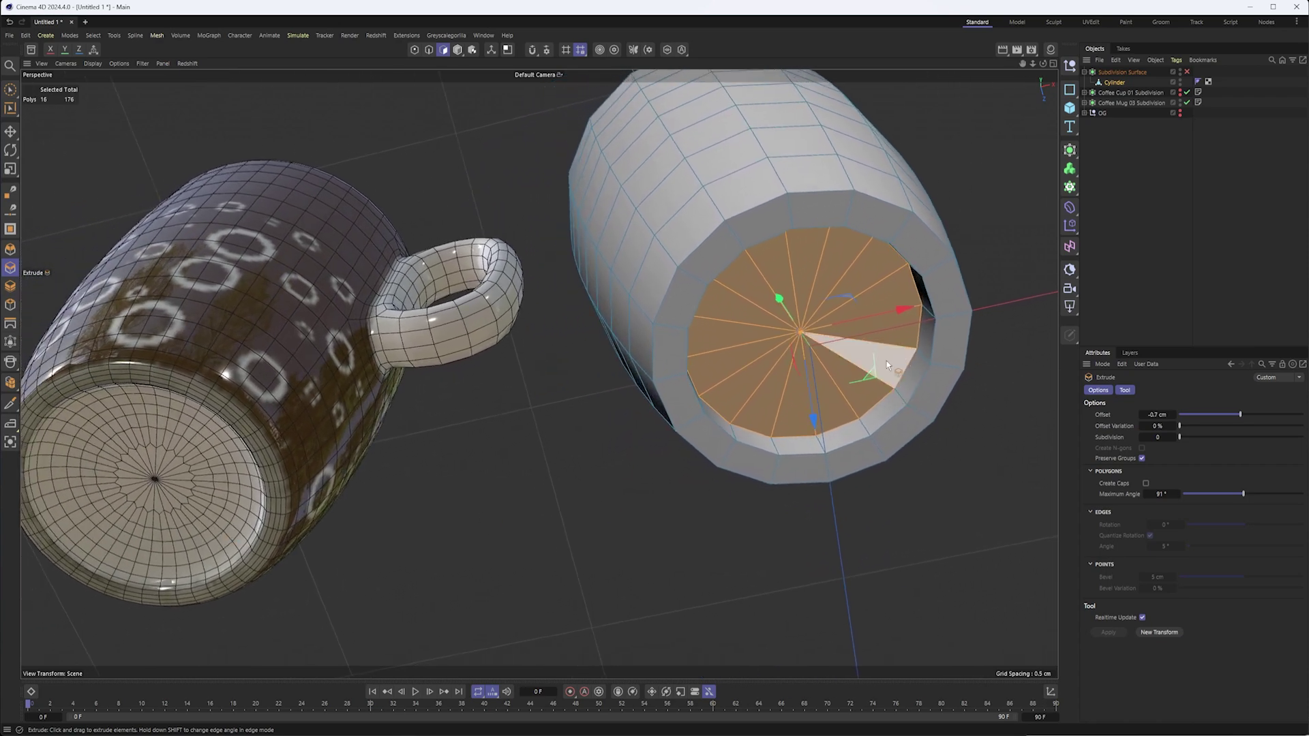
key("t")
left_click_drag(966, 438, 922, 441)
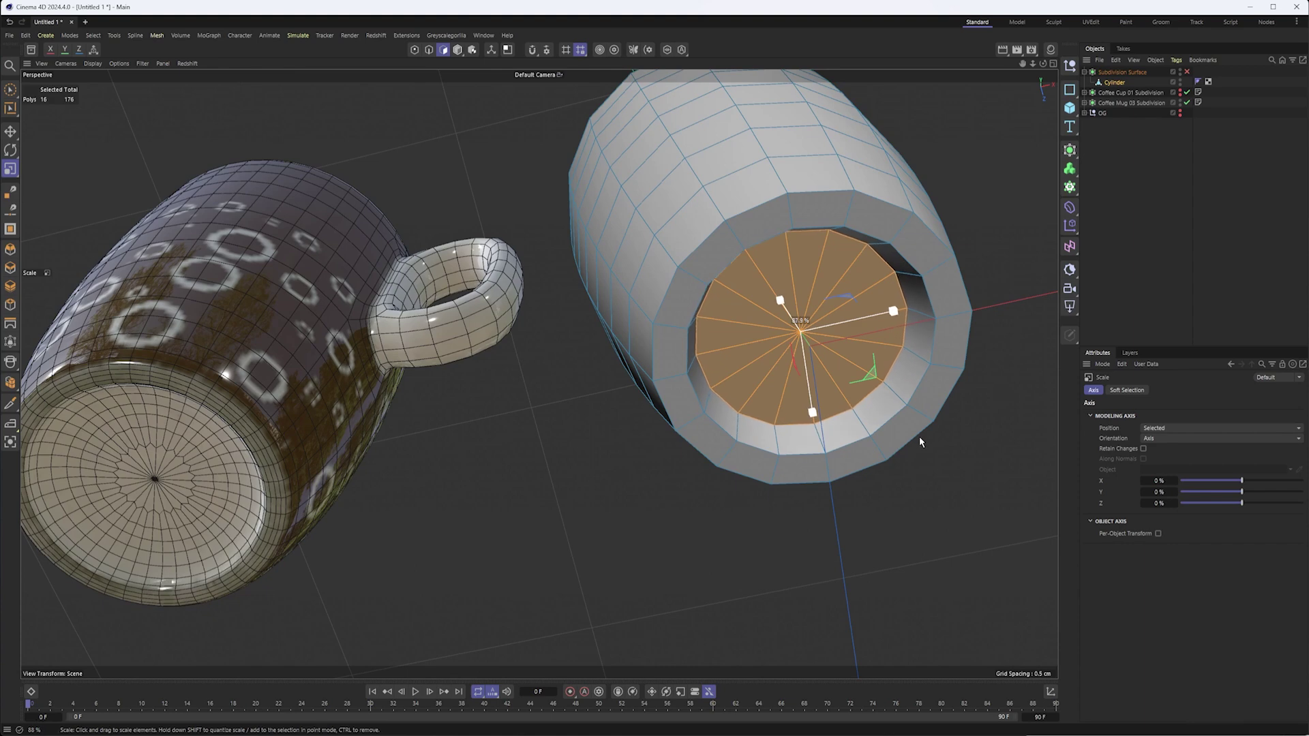
key("e")
left_click_drag(756, 343, 603, 412, "alt")
left_click_drag(748, 247, 749, 254)
key("F3")
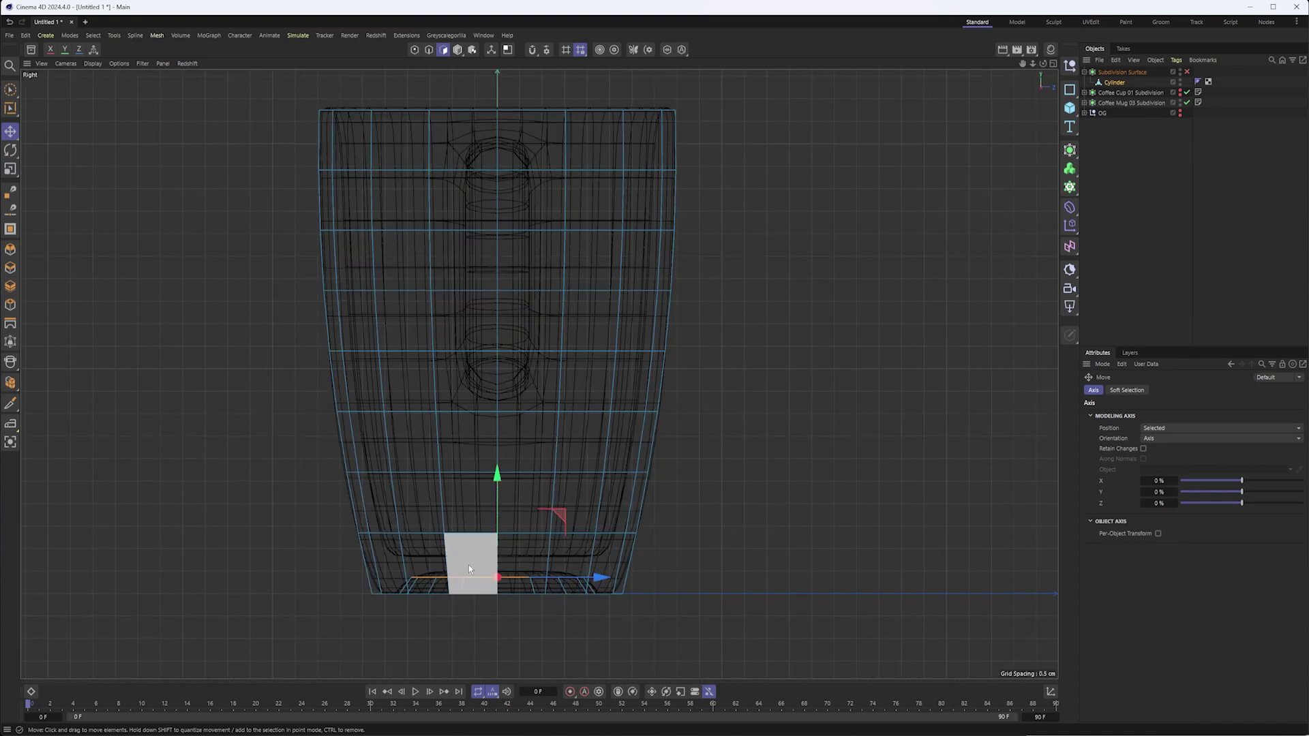
scroll(514, 622, "up", 4)
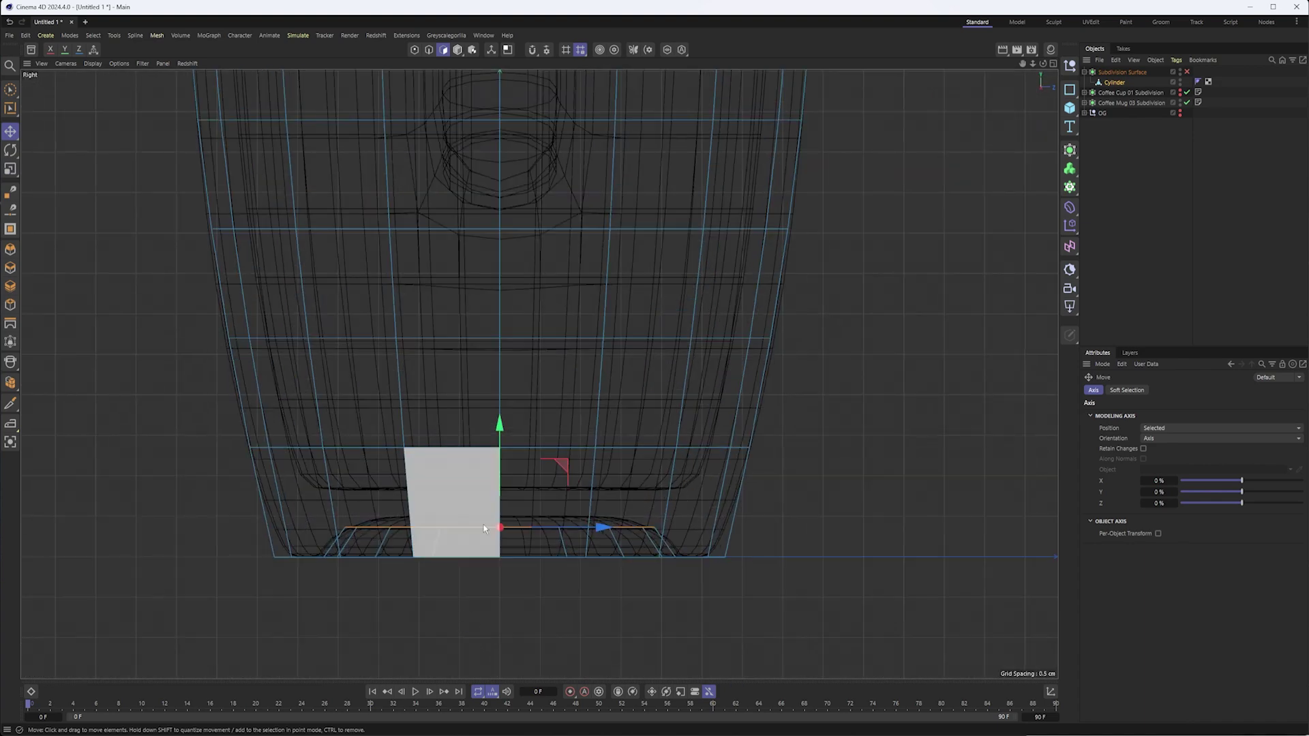
left_click_drag(501, 457, 503, 455)
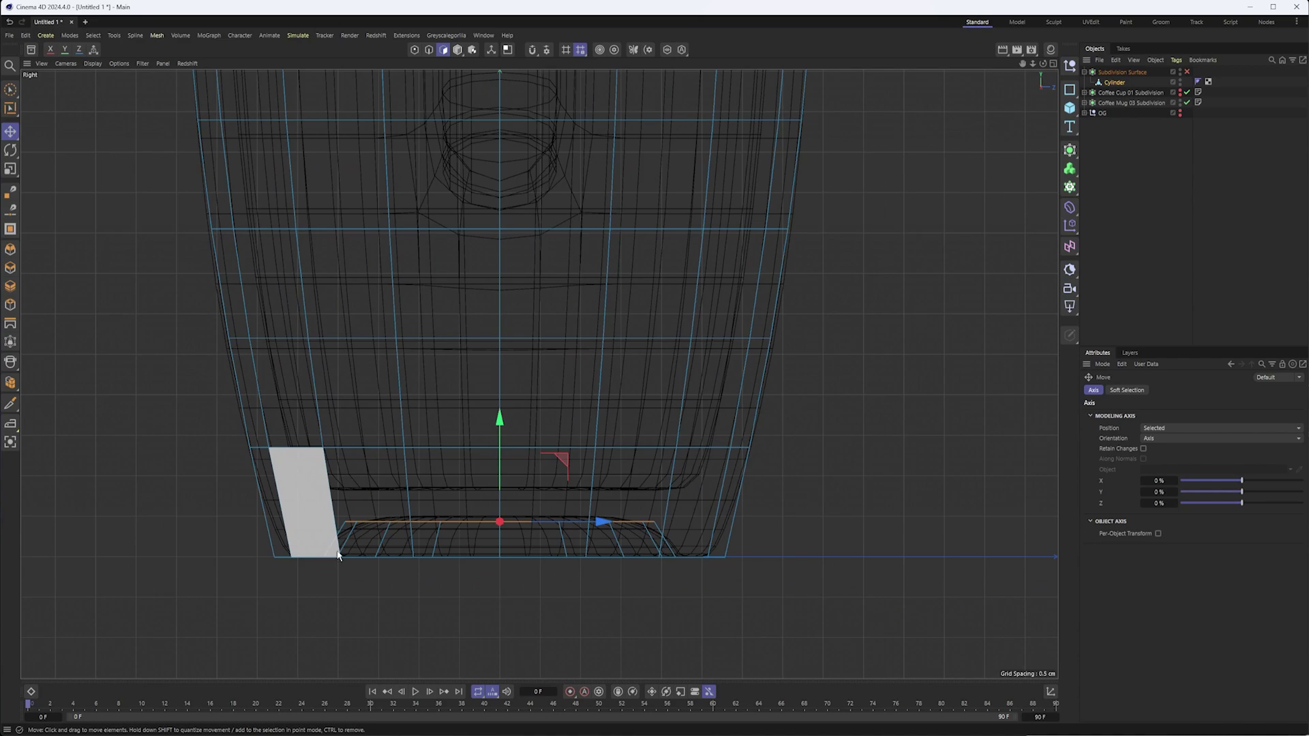
- Enable the Subdivision Surface and examine the smoothed underside and recess of the mug against the reference
key("F1")
left_click_drag(749, 345, 847, 301, "alt")
right_click_drag(847, 302, 837, 333, "alt")
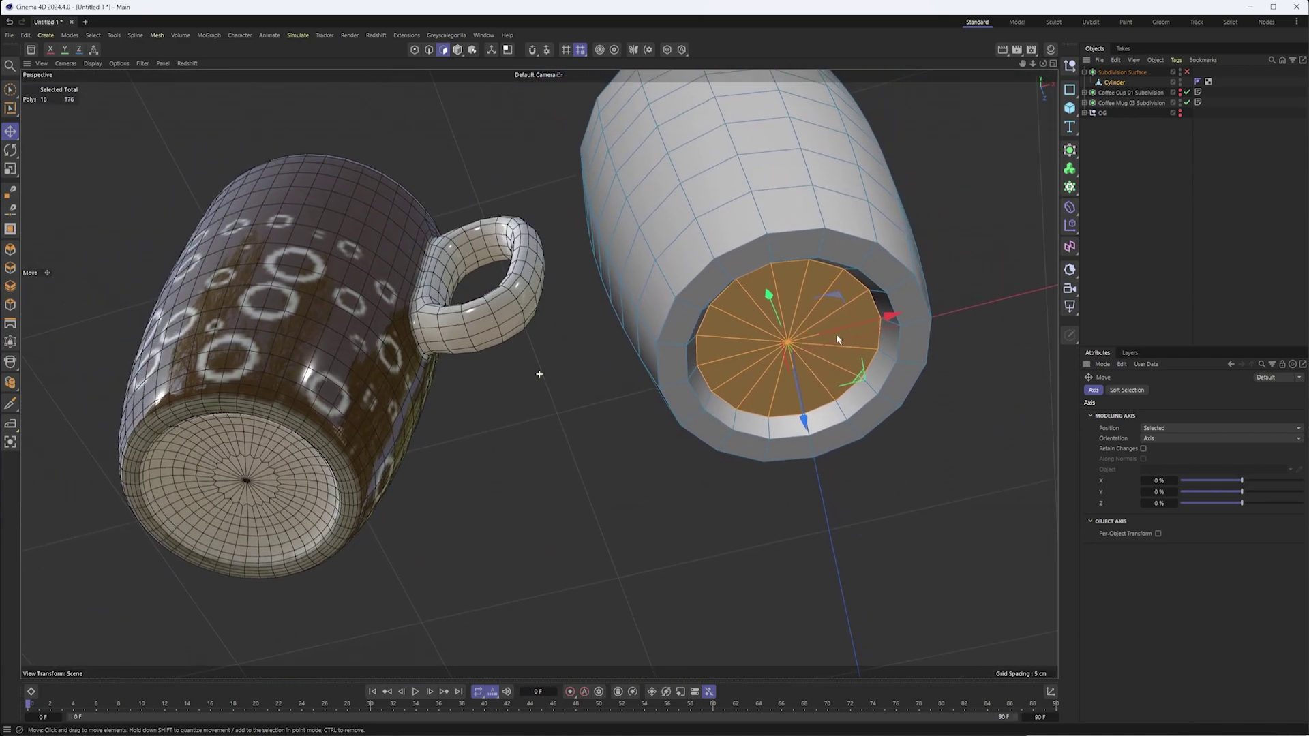
middle_click_drag(837, 333, 843, 359, "alt")
mouse_move(843, 359)
left_mouse_down("alt")
mouse_move(867, 353)
mouse_move(862, 367)
left_mouse_up("alt")
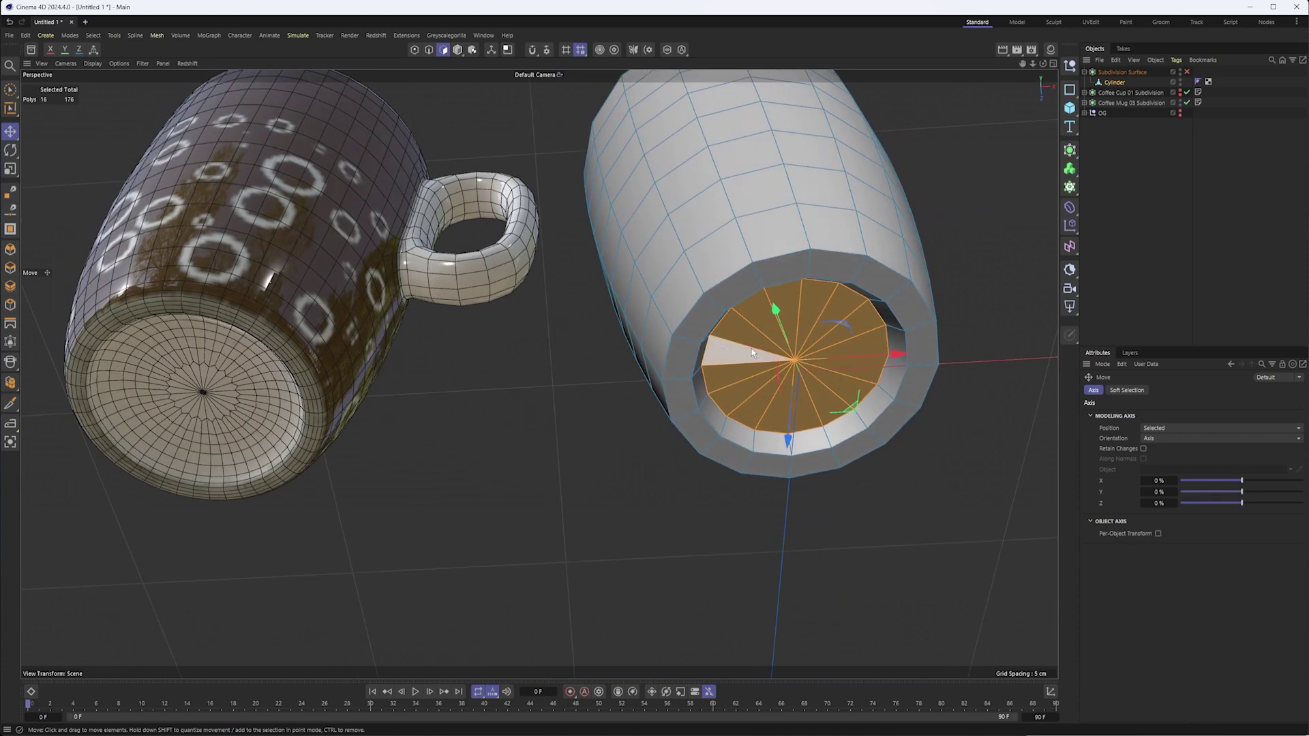
left_click_drag(774, 360, 747, 376, "alt")
left_click(1187, 72)
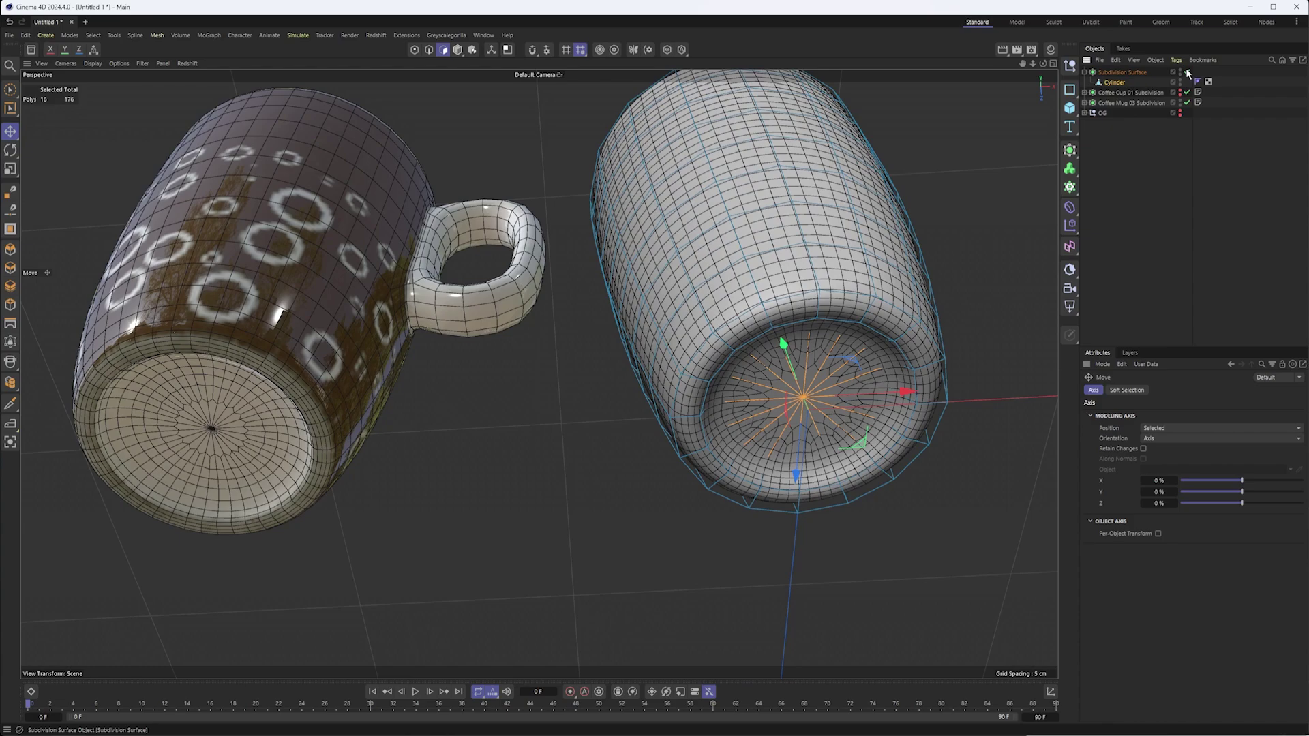
mouse_move(841, 325)
left_mouse_down("alt")
mouse_move(770, 367)
mouse_move(831, 316)
left_mouse_up("alt")
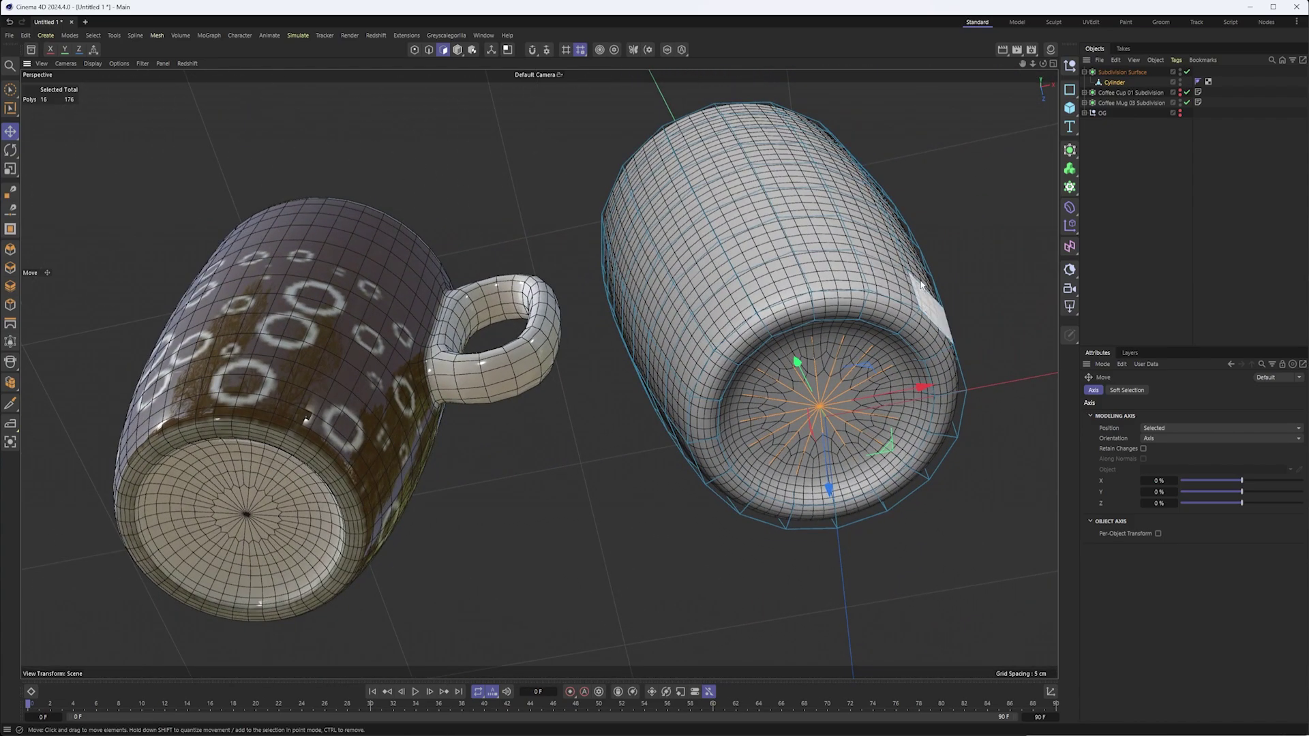
right_click_drag(812, 313, 900, 305, "alt")
left_click_drag(837, 305, 914, 378, "alt")
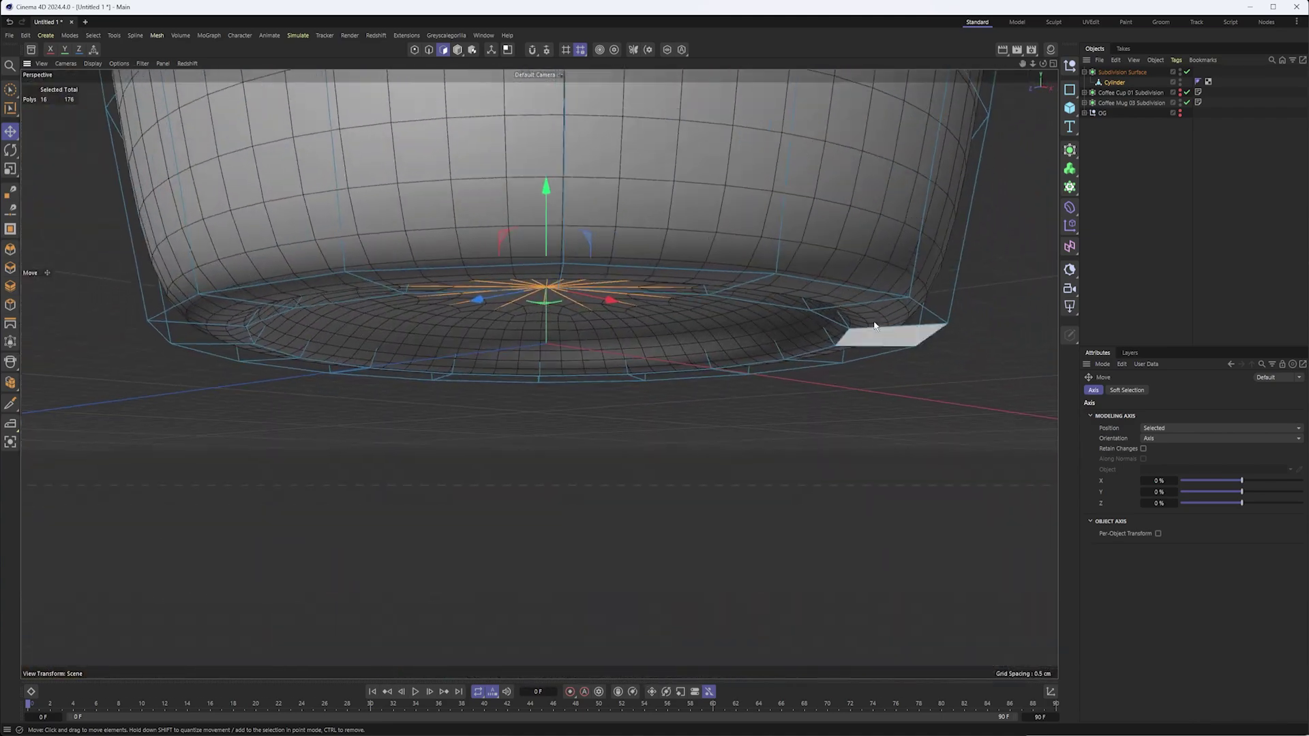
left_click_drag(602, 424, 603, 341, "alt")
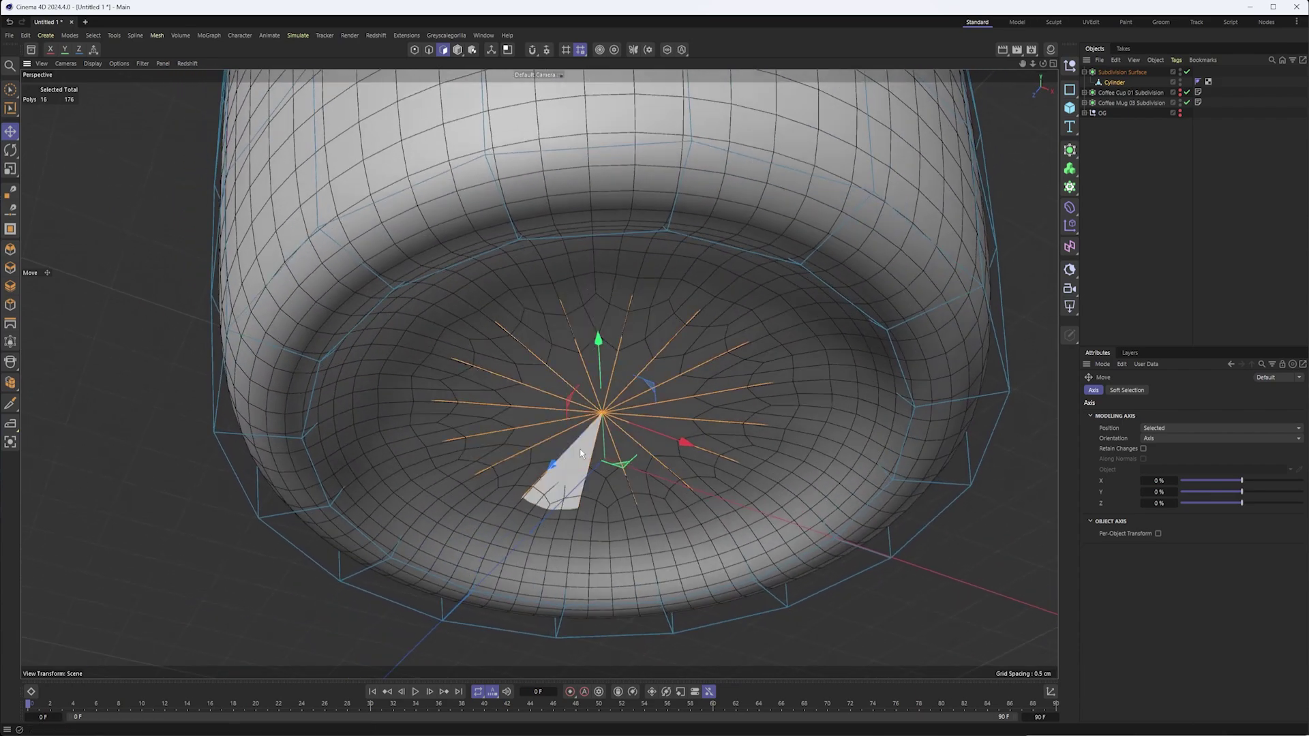
middle_click_drag(582, 450, 572, 398, "alt")
left_click_drag(573, 398, 573, 399, "alt")
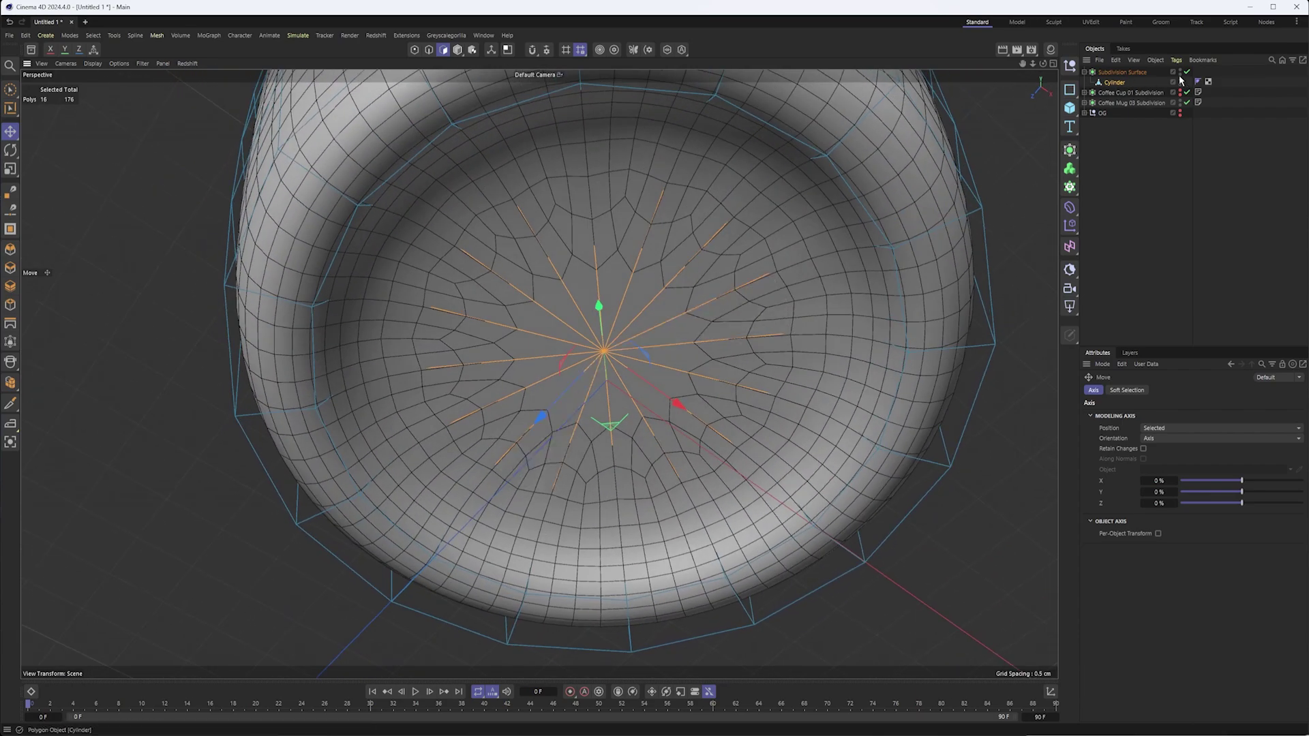
- With the Subdivision Surface off, add a loop cut around the recessed base's centre at 84.779% offset, and re-enable the smoothing
left_click_drag(589, 337, 660, 288, "alt")
right_click_drag(659, 288, 646, 293, "alt")
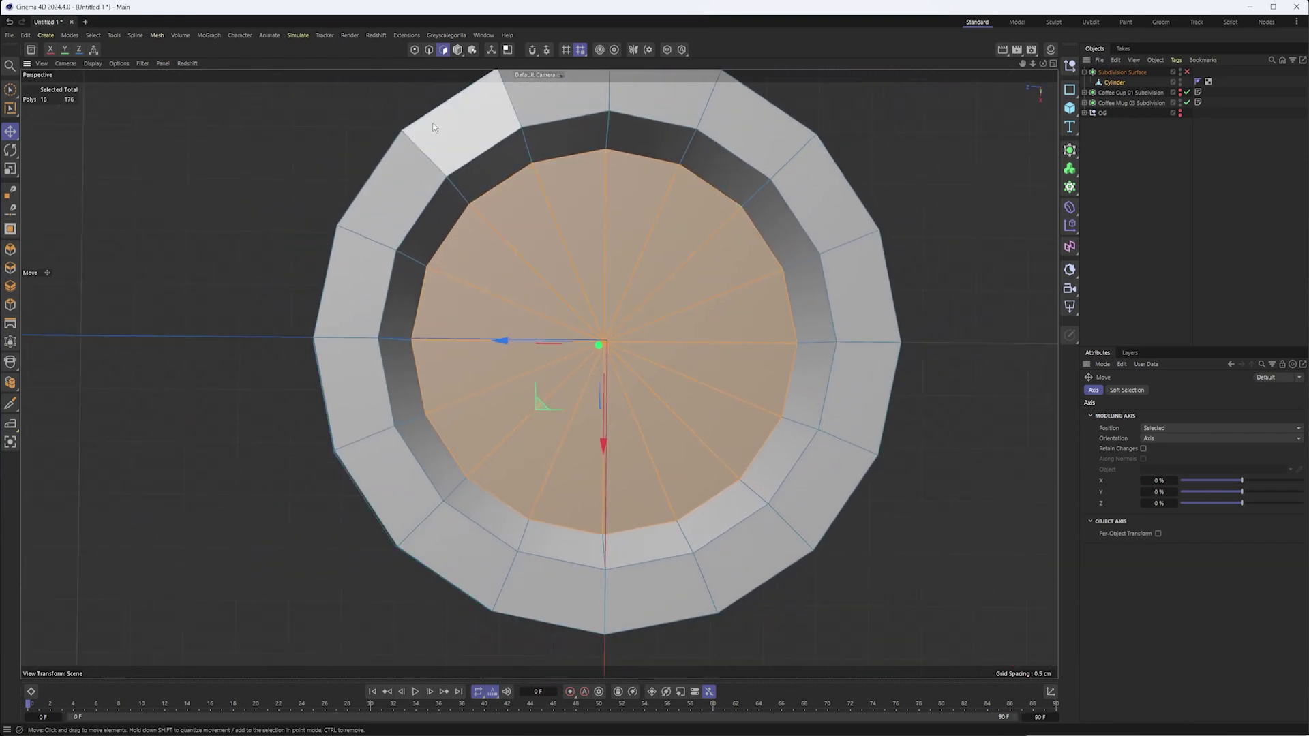
right_click(551, 187)
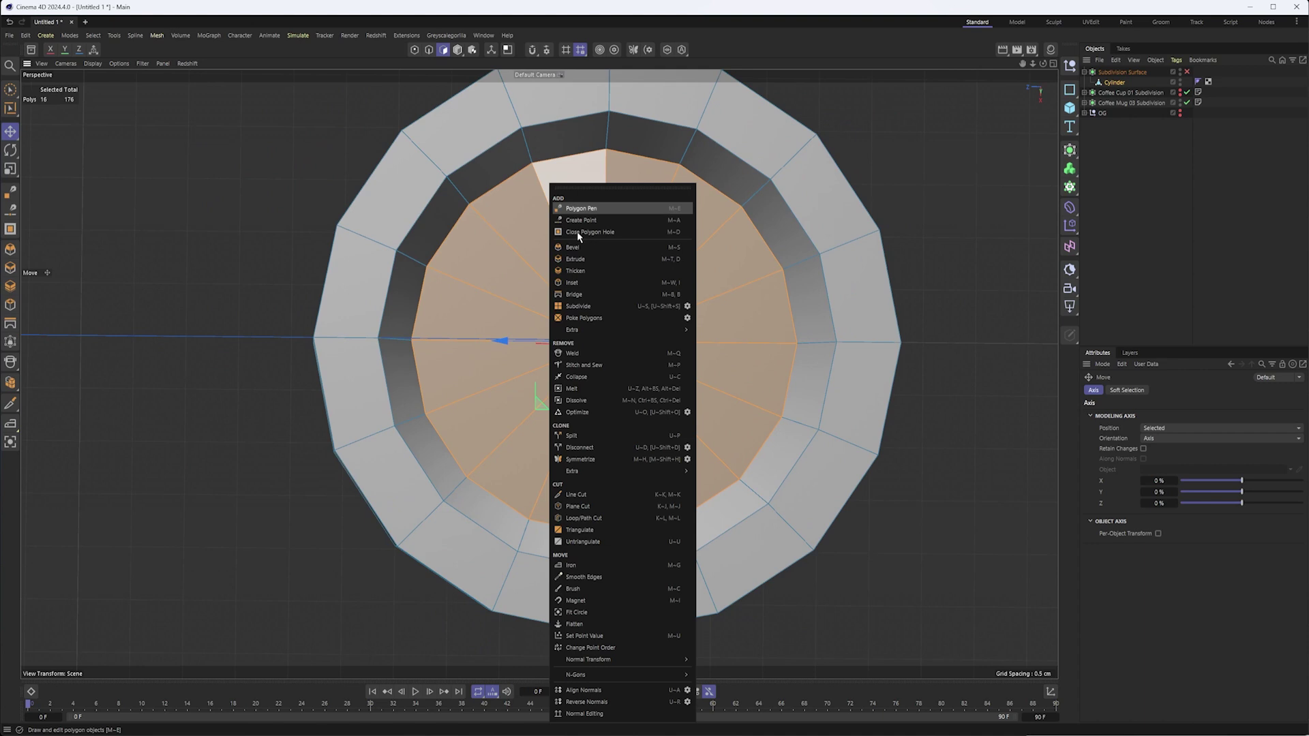
left_click(610, 516)
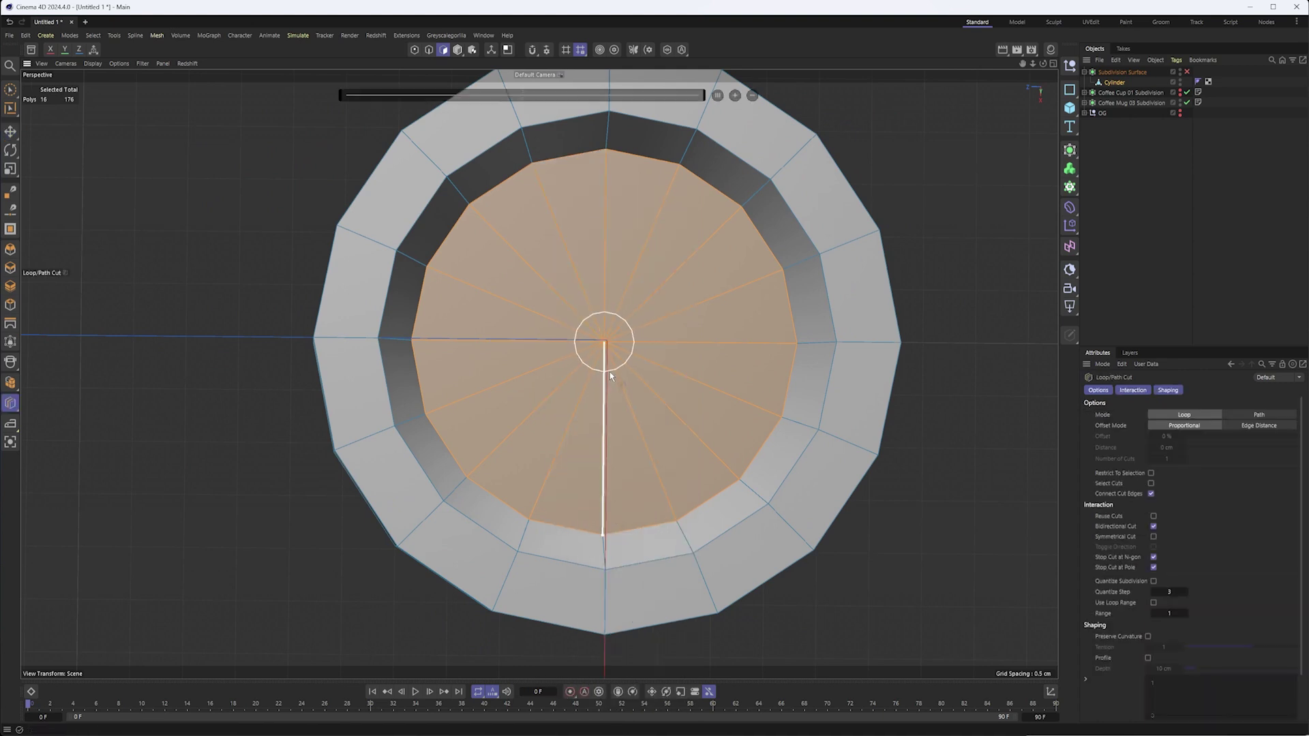
left_click(608, 372)
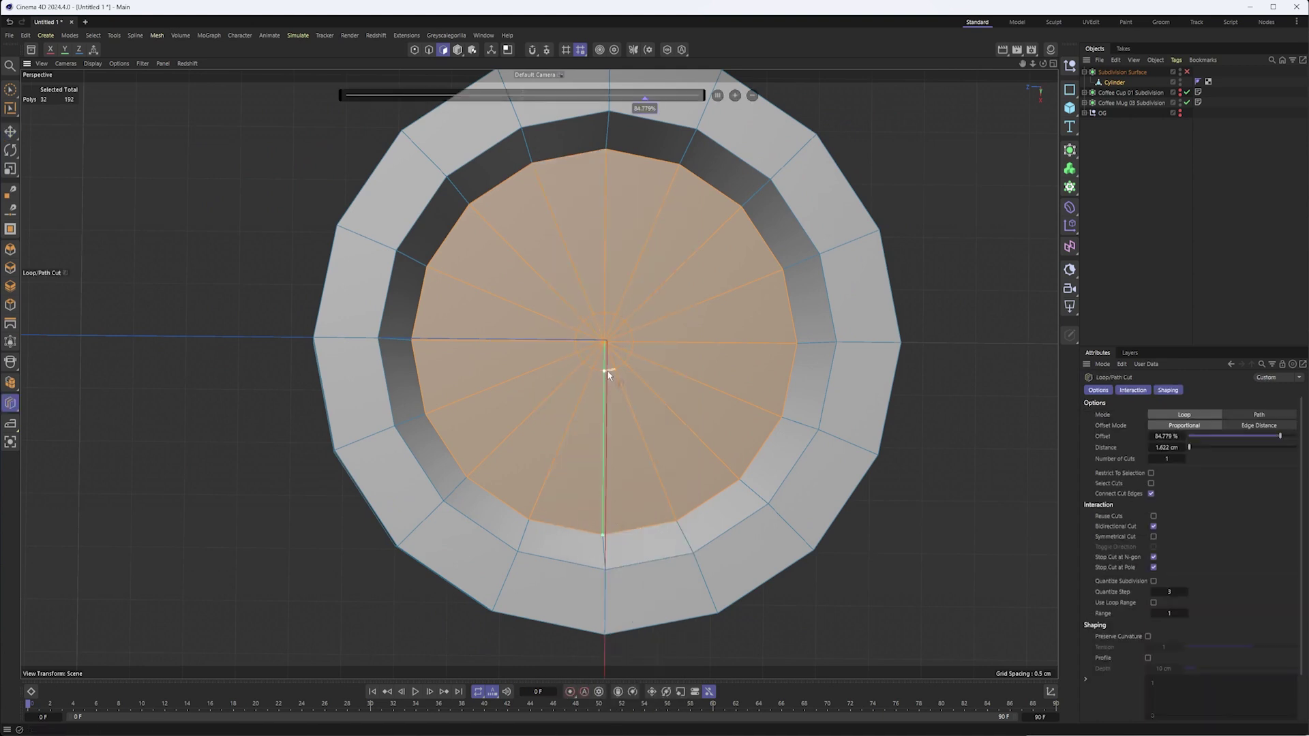
left_click(1187, 73)
left_click_drag(660, 354, 799, 263, "alt")
- Try adding loop cuts around the mug's outer bottom edge to tighten it, and undo them
left_click_drag(495, 476, 548, 352, "alt")
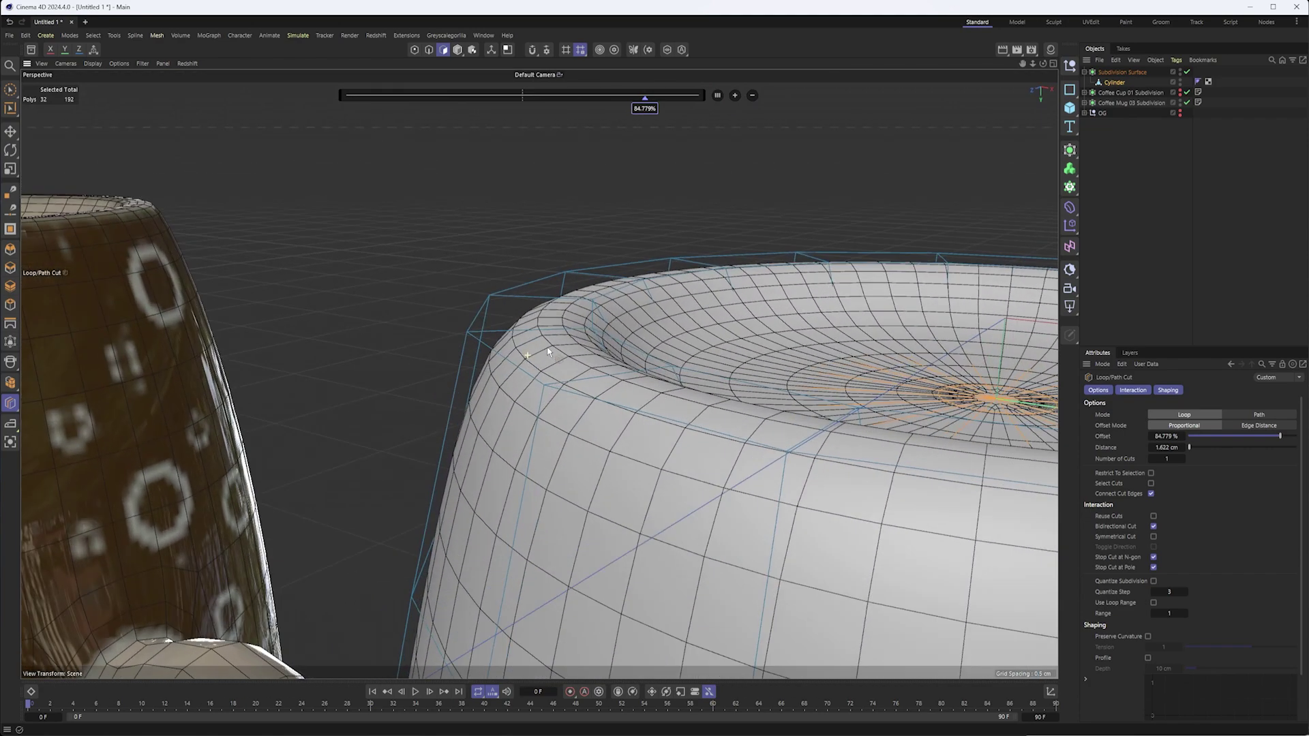
right_click_drag(548, 352, 561, 353, "alt")
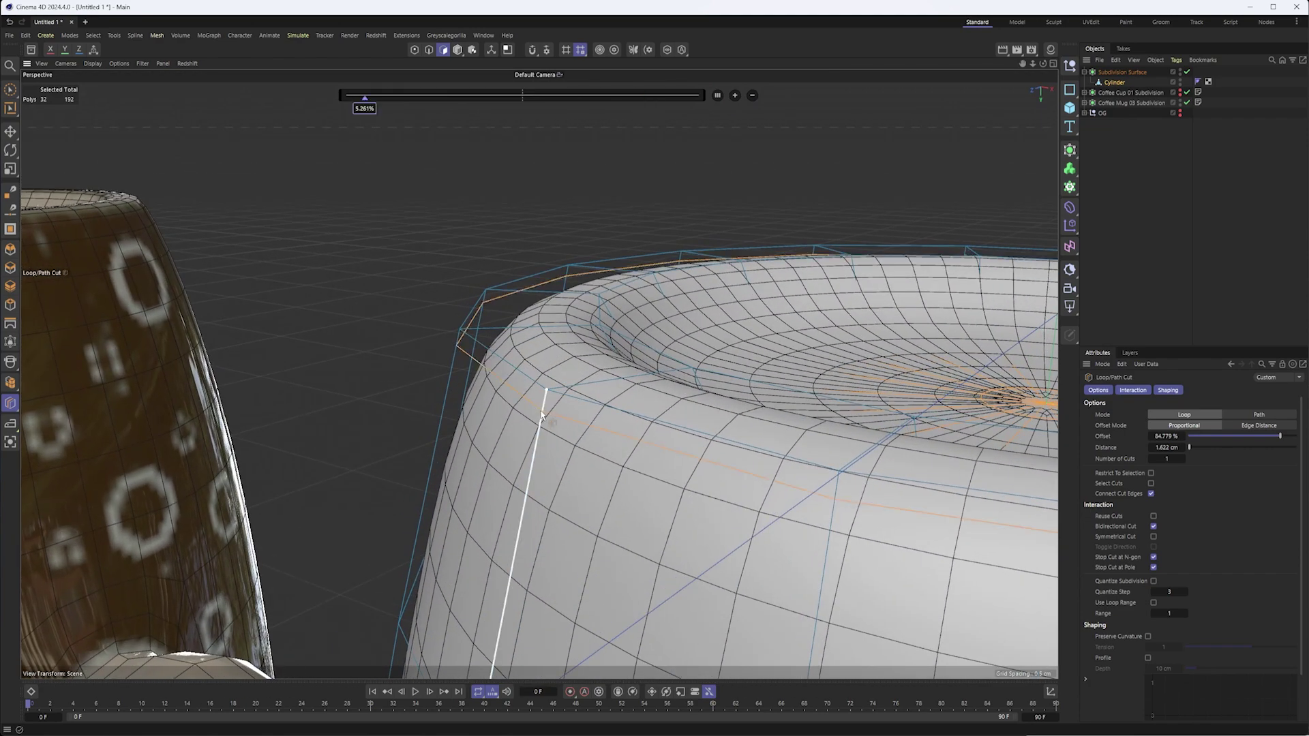
left_click(542, 414)
left_click_drag(540, 416, 490, 418, "alt")
left_click(556, 390)
left_click_drag(564, 401, 530, 389, "alt")
mouse_move(629, 433)
left_mouse_down("alt")
mouse_move(597, 443)
mouse_move(659, 439)
left_mouse_up("alt")
key("ctrl+z")
key("ctrl+z")
- Add a loop cut around the flat base rim at 50% offset
mouse_move(594, 410)
left_mouse_down("alt")
mouse_move(502, 420)
mouse_move(656, 425)
left_mouse_up("alt")
left_click(594, 407)
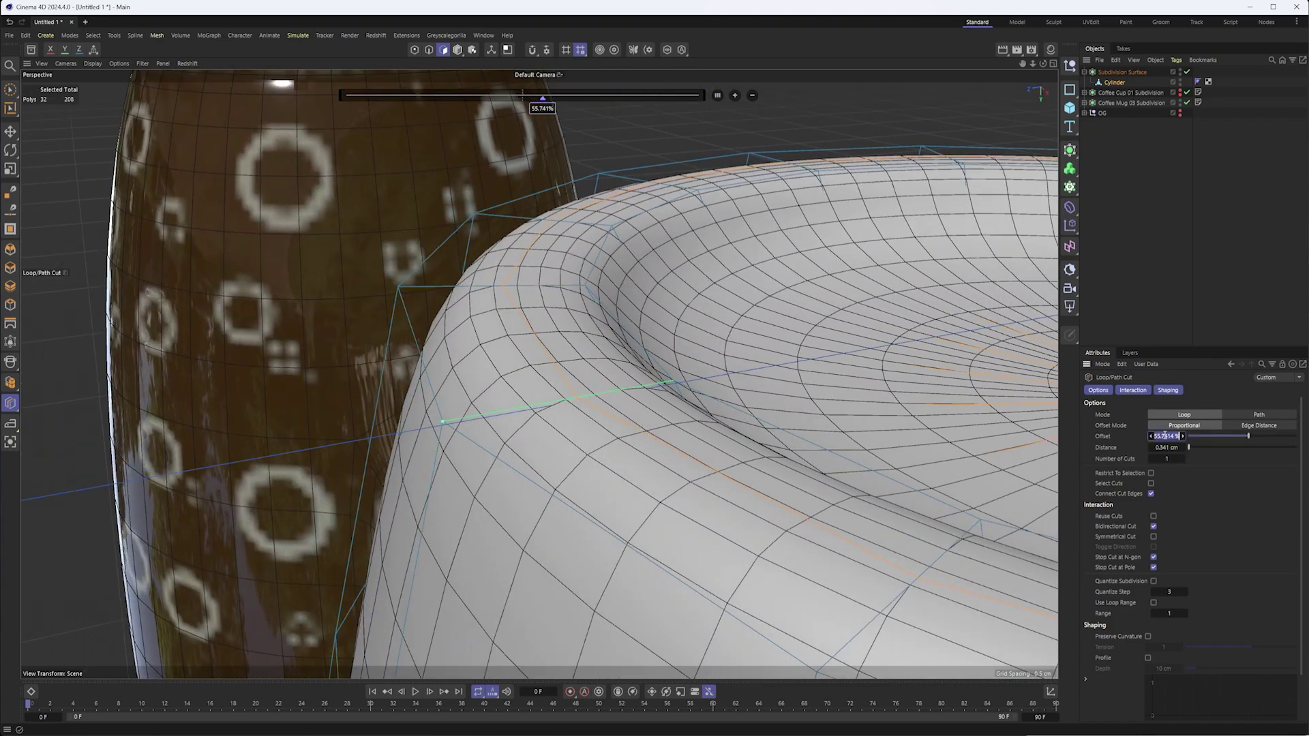
key("Return")
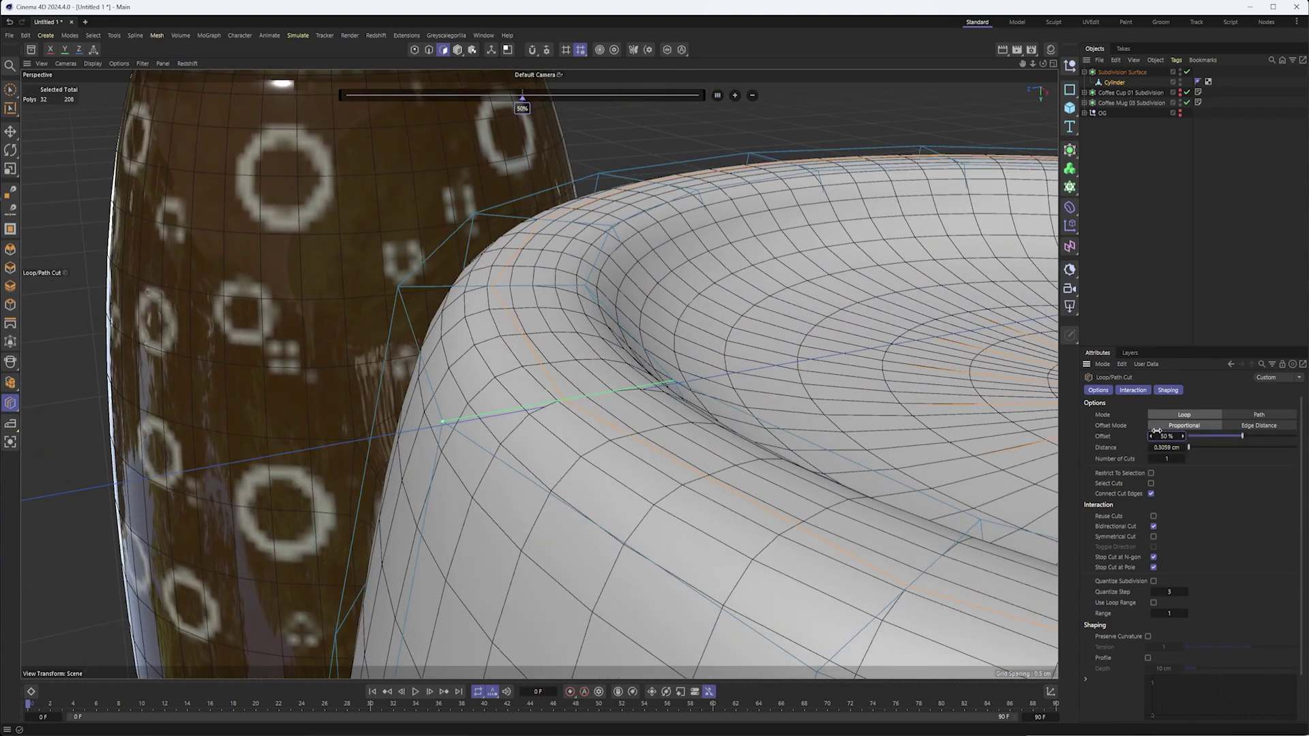
- Try further loop cuts beside the base rim, on the recess wall and the outer wall, and undo them
left_click_drag(690, 403, 531, 401, "alt")
left_click(573, 378)
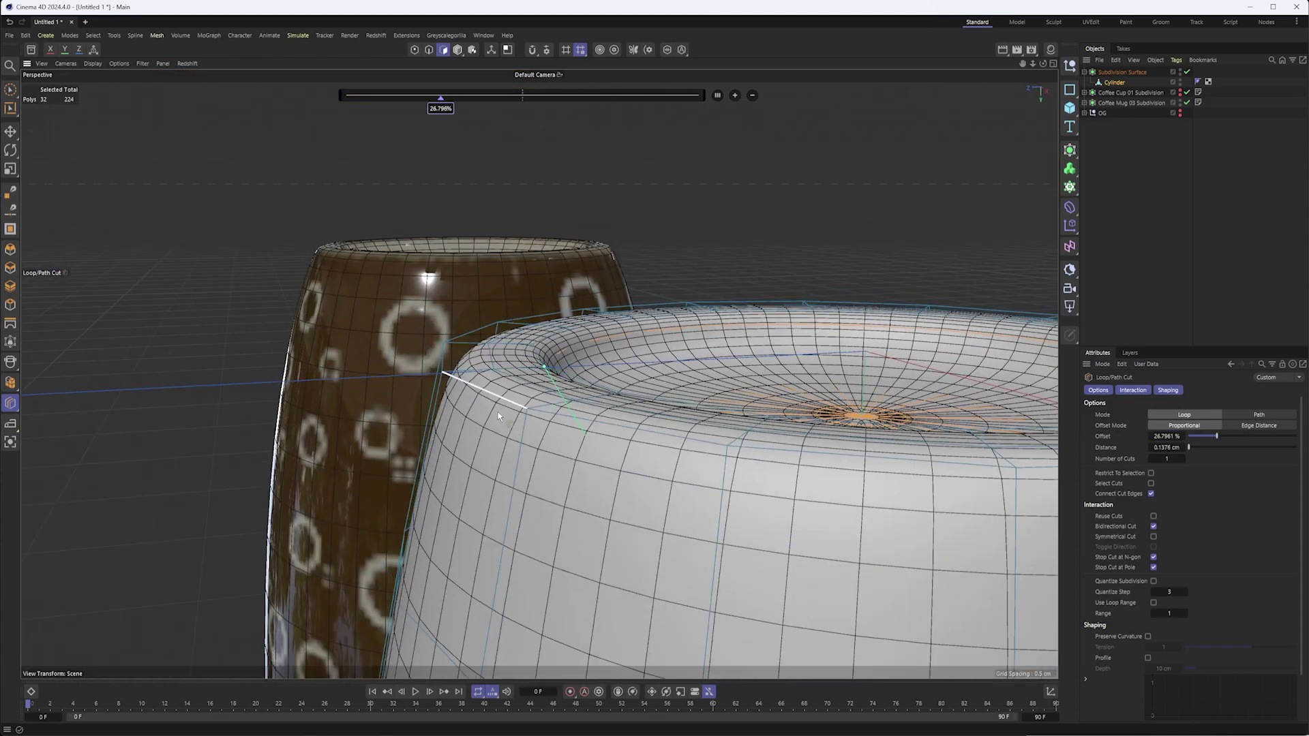
left_click(522, 429)
right_click_drag(526, 414, 567, 408, "alt")
left_click_drag(527, 399, 506, 415, "alt")
right_click_drag(506, 415, 442, 413, "alt")
left_click_drag(575, 422, 656, 439, "alt")
key("ctrl+z")
key("ctrl+z")
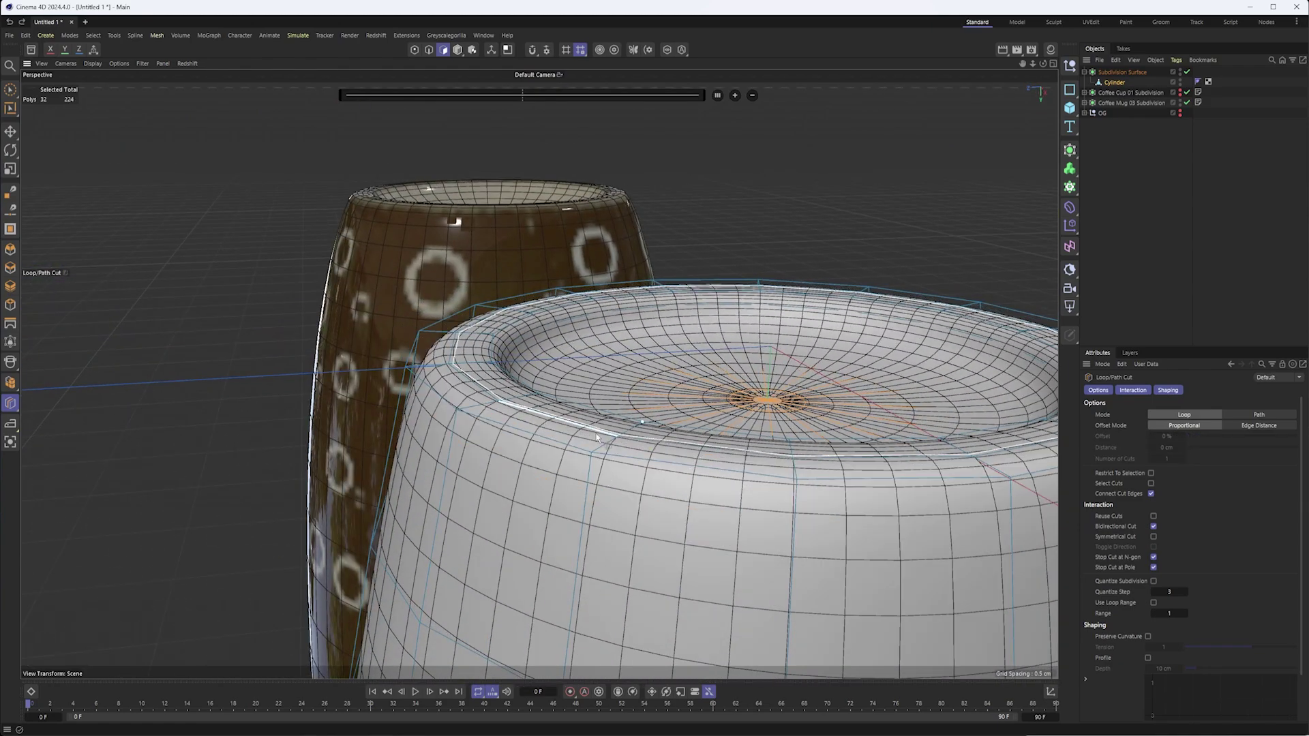
- Examine the smoothed base rim, outer wall and open interior of the mug from several angles beside the reference
left_click_drag(544, 424, 531, 423, "alt")
right_click_drag(536, 418, 573, 411, "alt")
left_click_drag(573, 402, 508, 401, "alt")
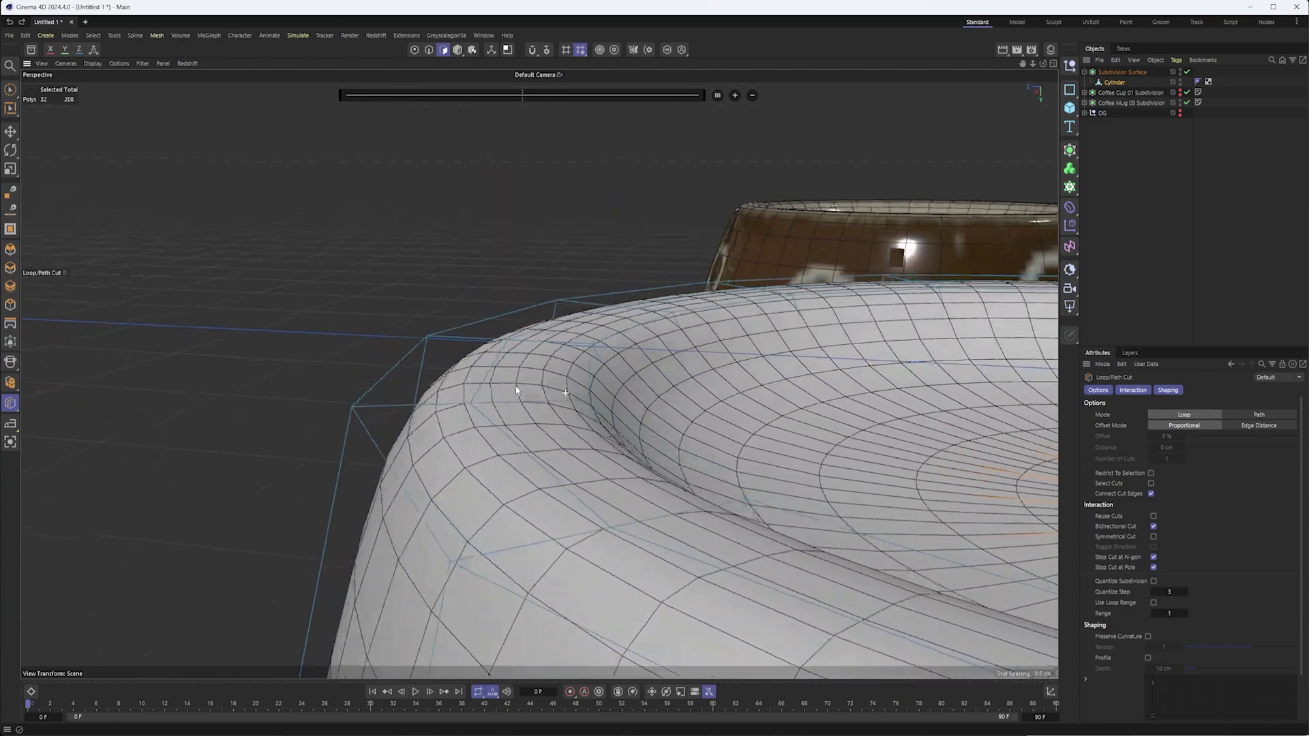
right_click_drag(470, 383, 505, 382, "alt")
left_click_drag(565, 393, 479, 405, "alt")
right_click_drag(478, 404, 437, 403, "alt")
middle_click_drag(763, 436, 508, 390, "alt")
left_click_drag(508, 390, 459, 471, "alt")
left_click_drag(621, 282, 630, 476, "alt")
right_click_drag(689, 450, 600, 436, "alt")
right_click_drag(594, 412, 501, 410, "alt")
right_click_drag(614, 405, 523, 396, "alt")
left_click_drag(524, 396, 748, 416, "alt")
right_click_drag(748, 415, 600, 413, "alt")
middle_click_drag(443, 372, 735, 408, "alt")
left_click_drag(538, 374, 653, 448, "alt")
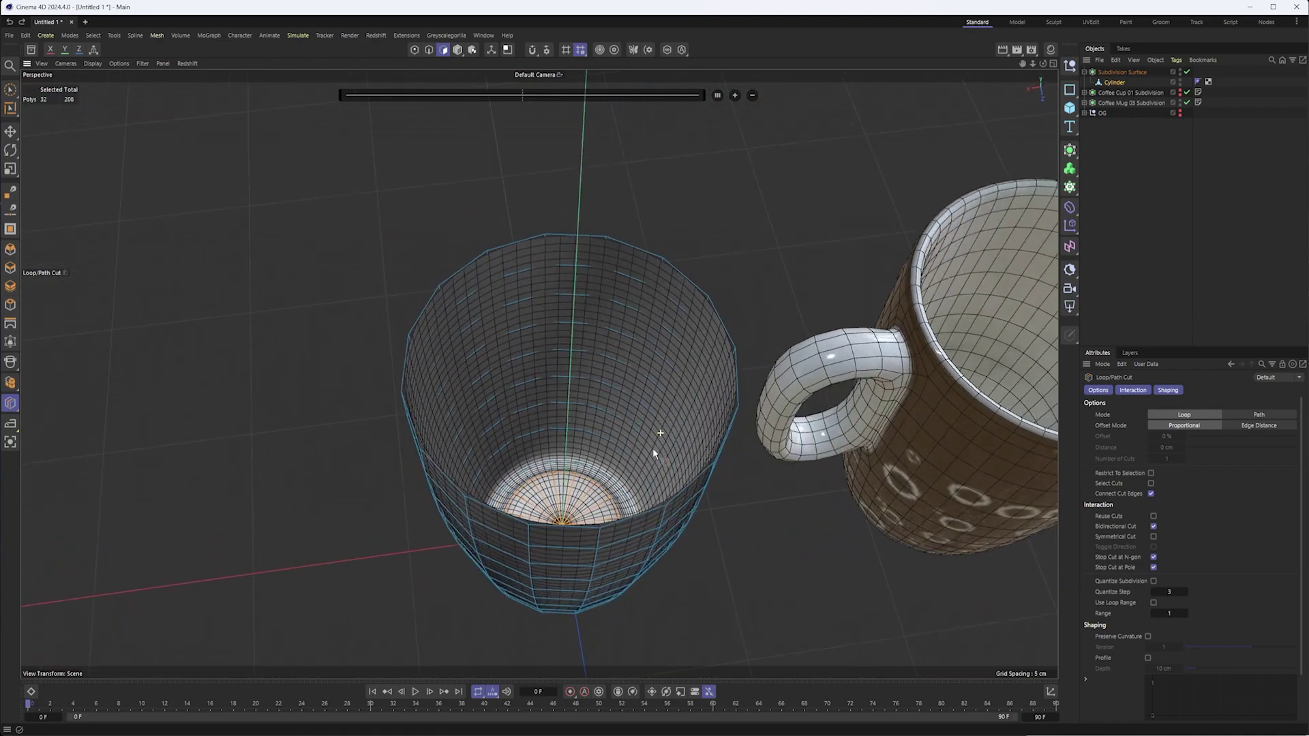
middle_click_drag(653, 448, 583, 472, "alt")
left_click_drag(583, 471, 573, 482, "alt")
middle_click_drag(777, 458, 505, 466, "alt")
left_click_drag(538, 374, 571, 453, "alt")
middle_click_drag(571, 454, 788, 426, "alt")
- Switch to Model mode and compare the mug's profile with the reference mug in the Front view
left_click(459, 49)
left_click_drag(490, 395, 518, 346, "alt")
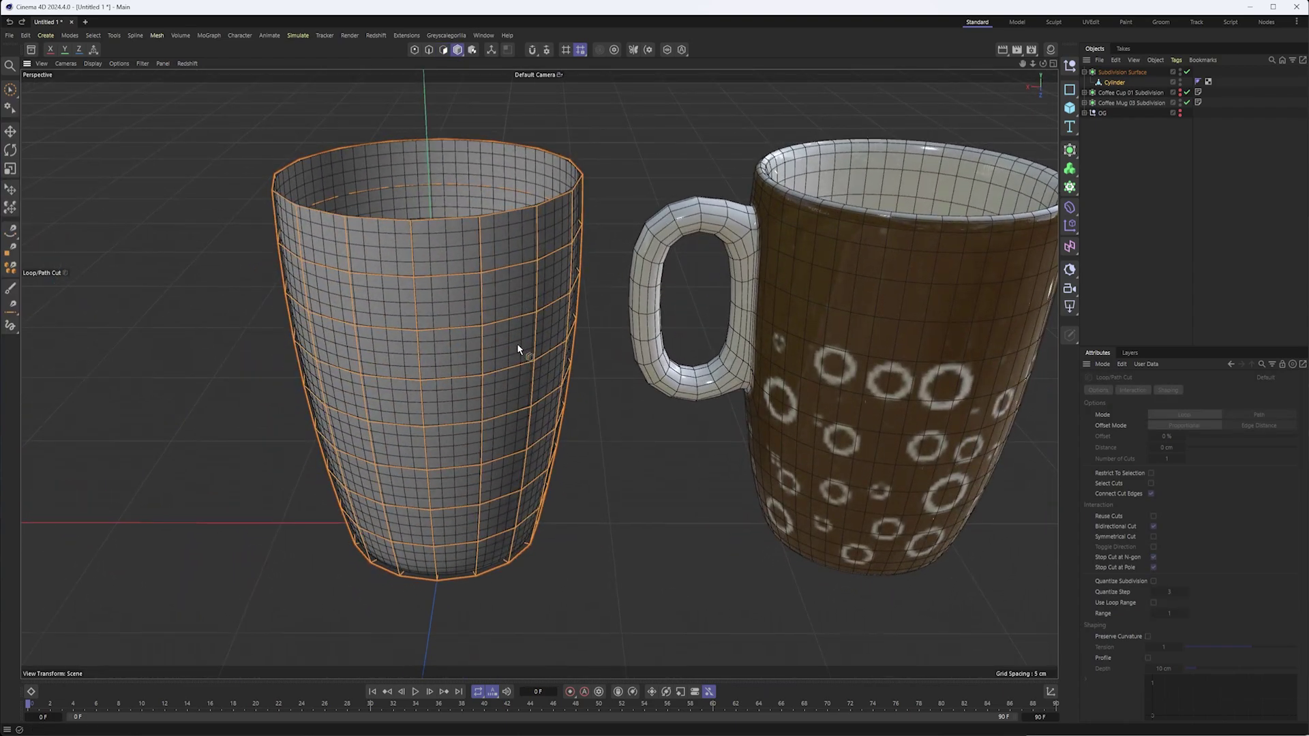
key("F3")
scroll(517, 343, "down", 3)
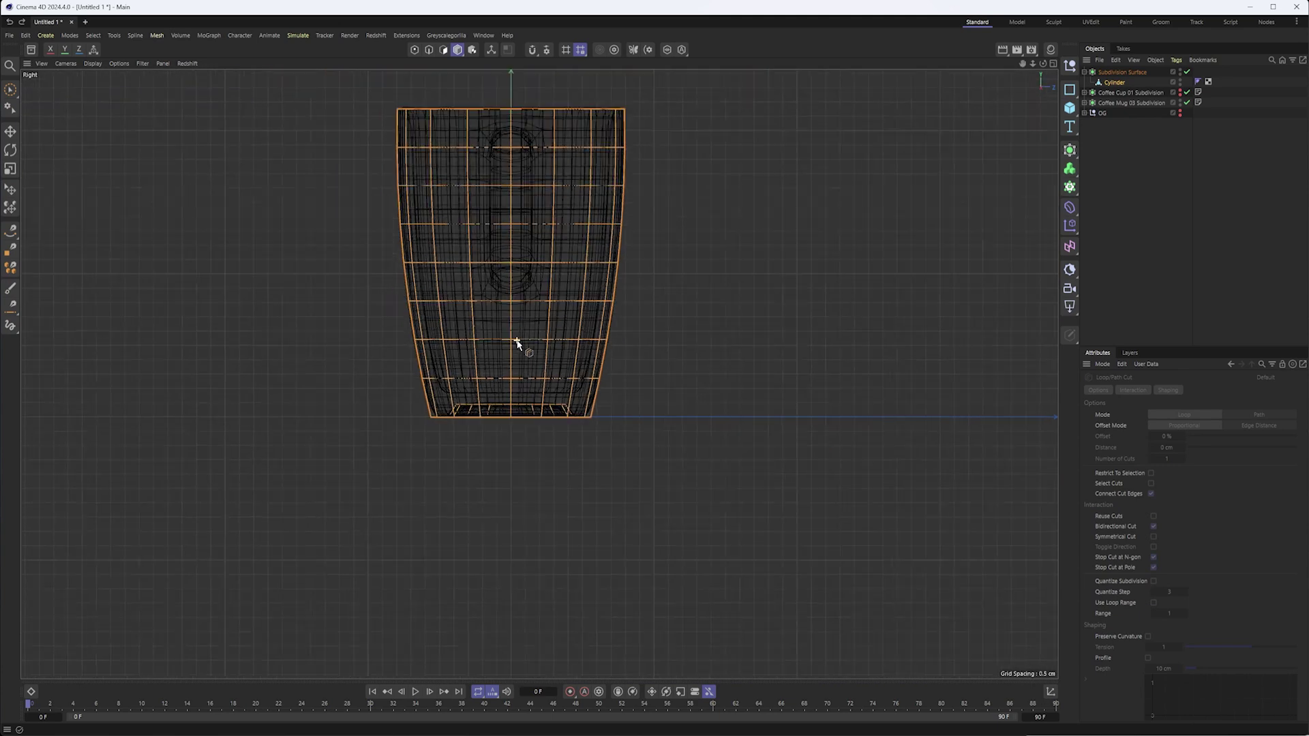
key("F4")
middle_click_drag(654, 346, 567, 357, "alt")
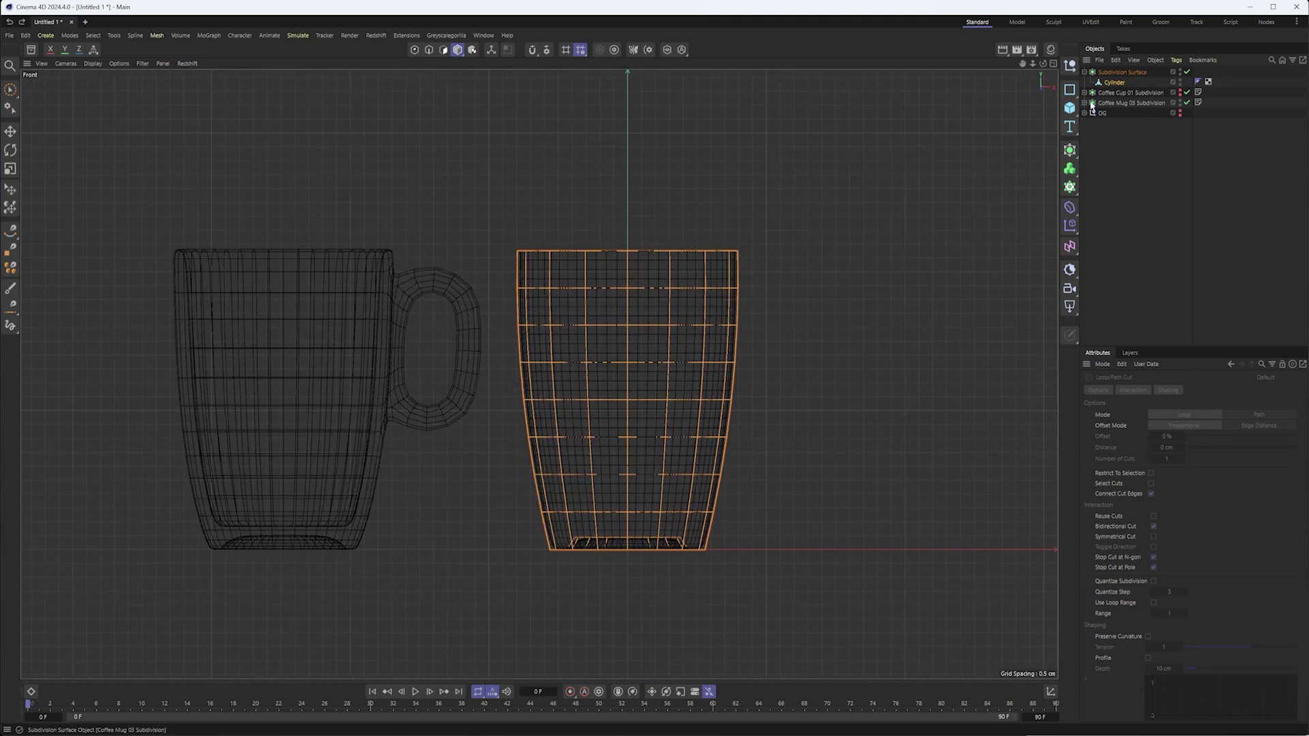
- Add a Thicken generator inside the Subdivision Surface with the Cylinder nested under it
left_click(1110, 82)
left_click(1069, 152)
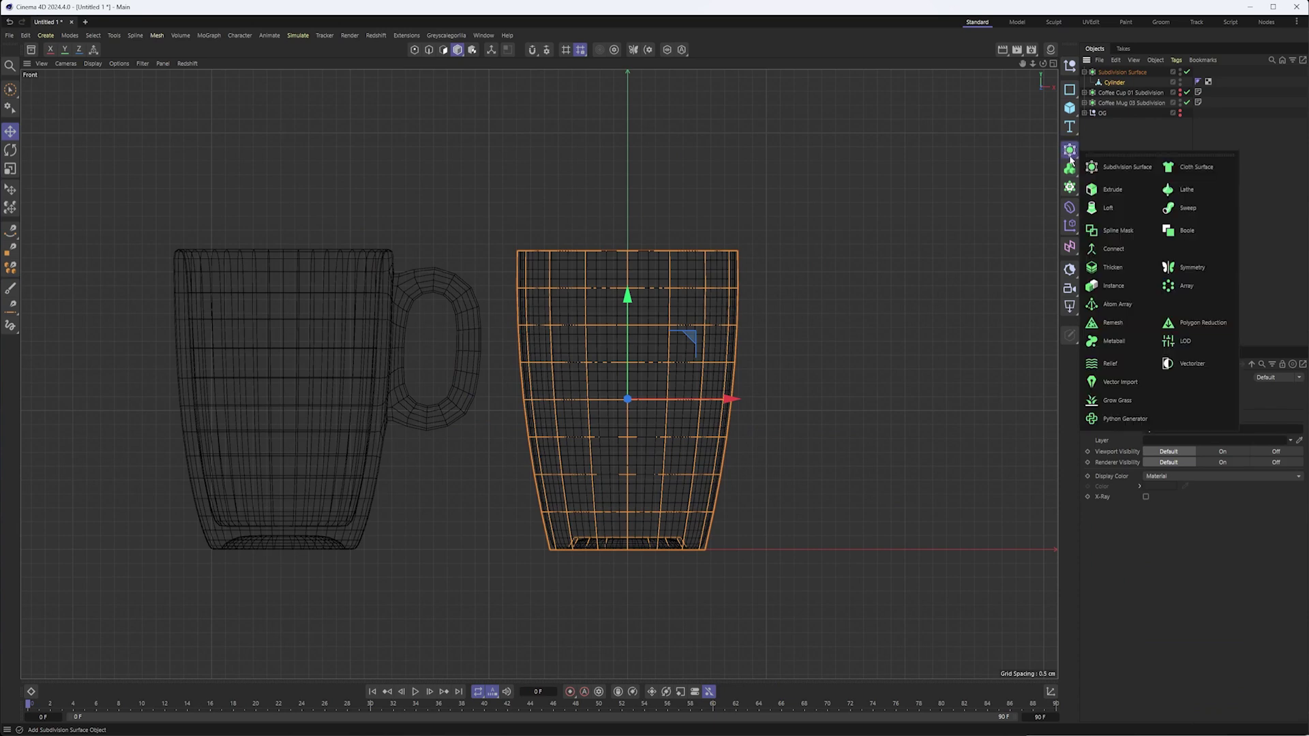
left_click(1127, 270)
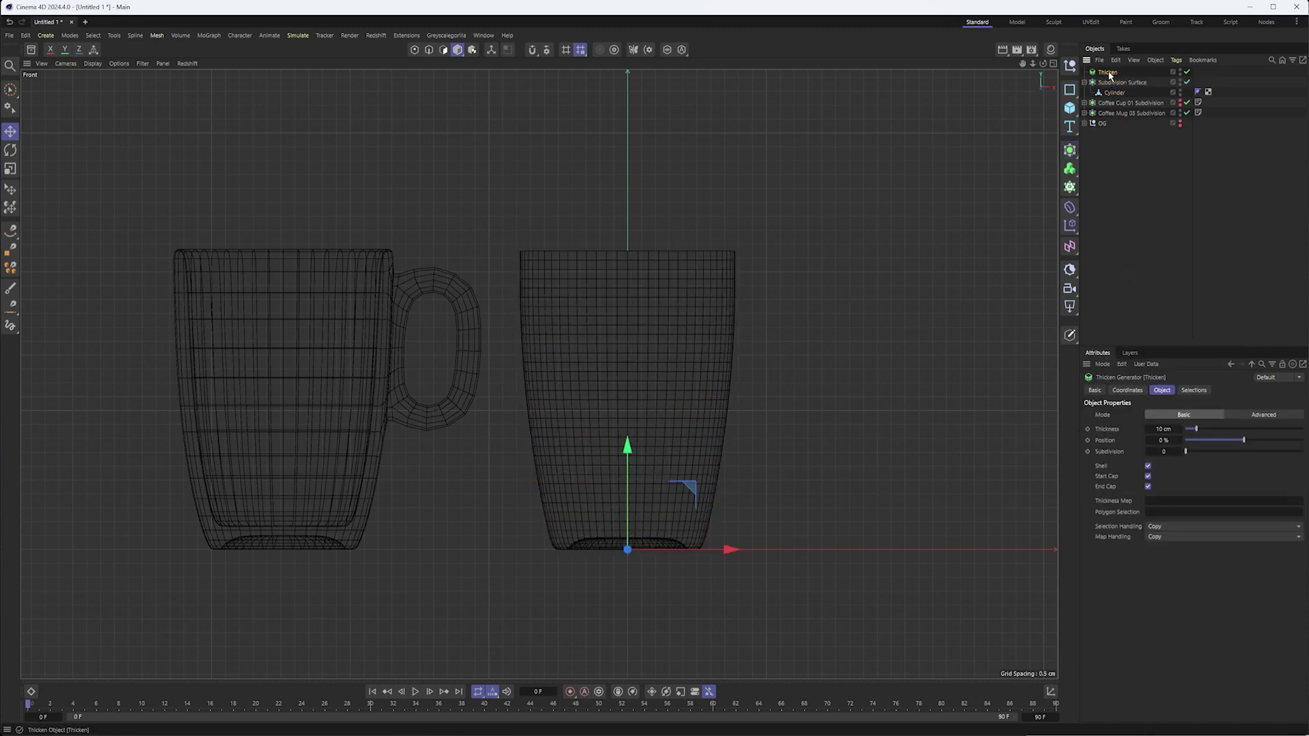
left_click_drag(1111, 90, 1116, 84)
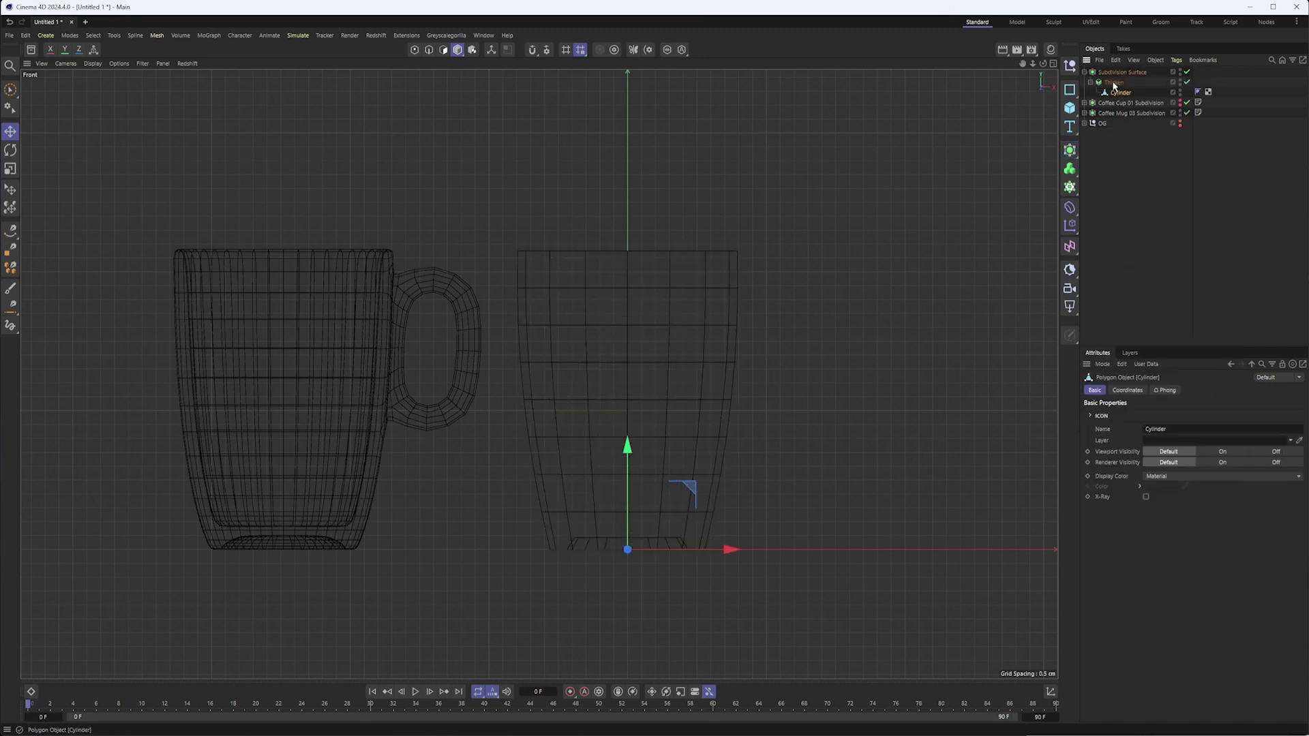
- Set the Thicken generator's thickness to 0.2 cm in the Perspective view
key("F1")
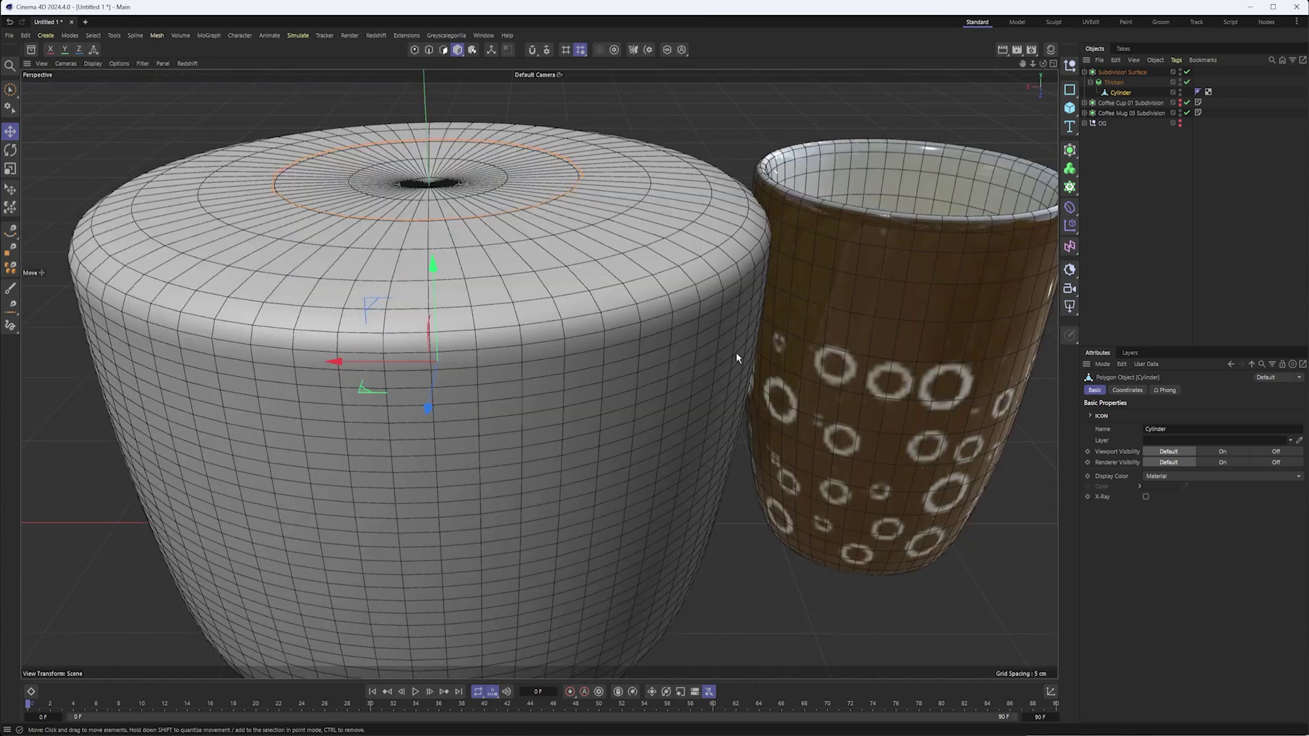
scroll(750, 322, "down", 3)
left_click(1114, 82)
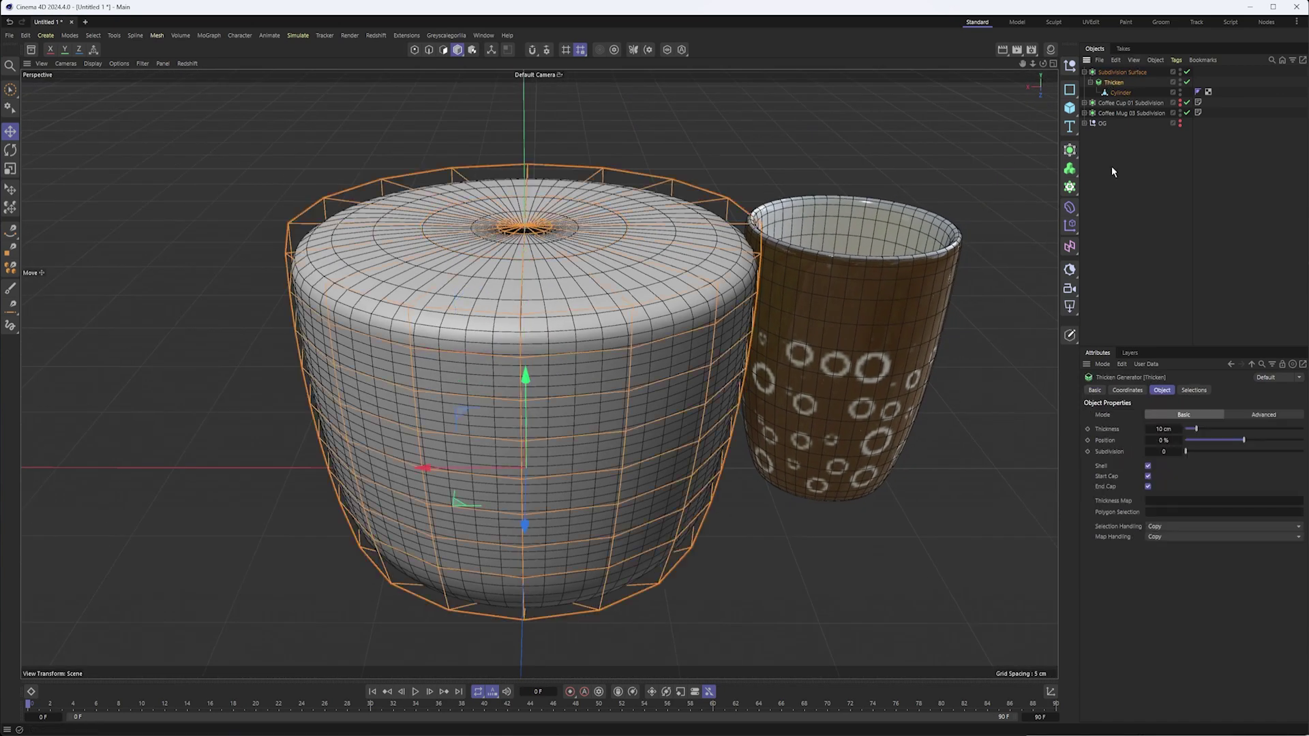
type("0.2")
key("Return")
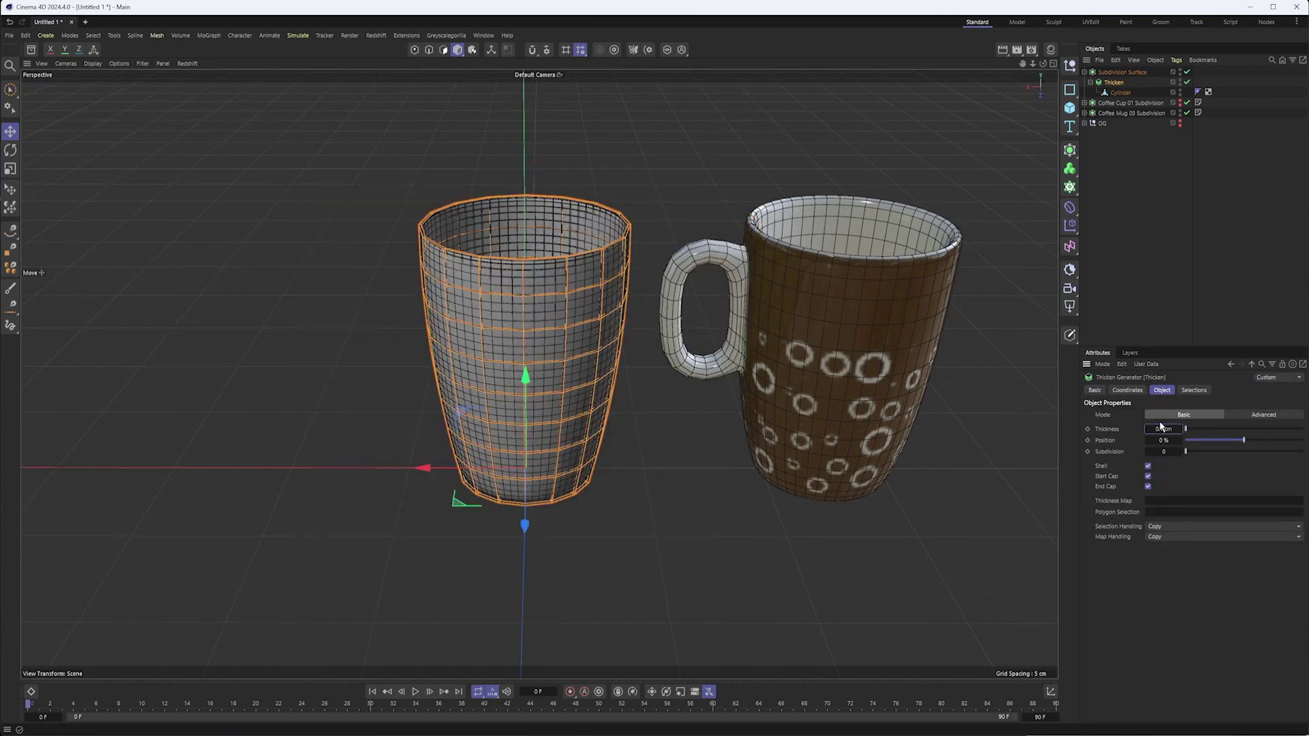
- Inspect the mug's rim up close and set the Thicken generator's thickness to 0.3 cm
scroll(555, 246, "up", 6)
left_click_drag(604, 225, 535, 487, "alt")
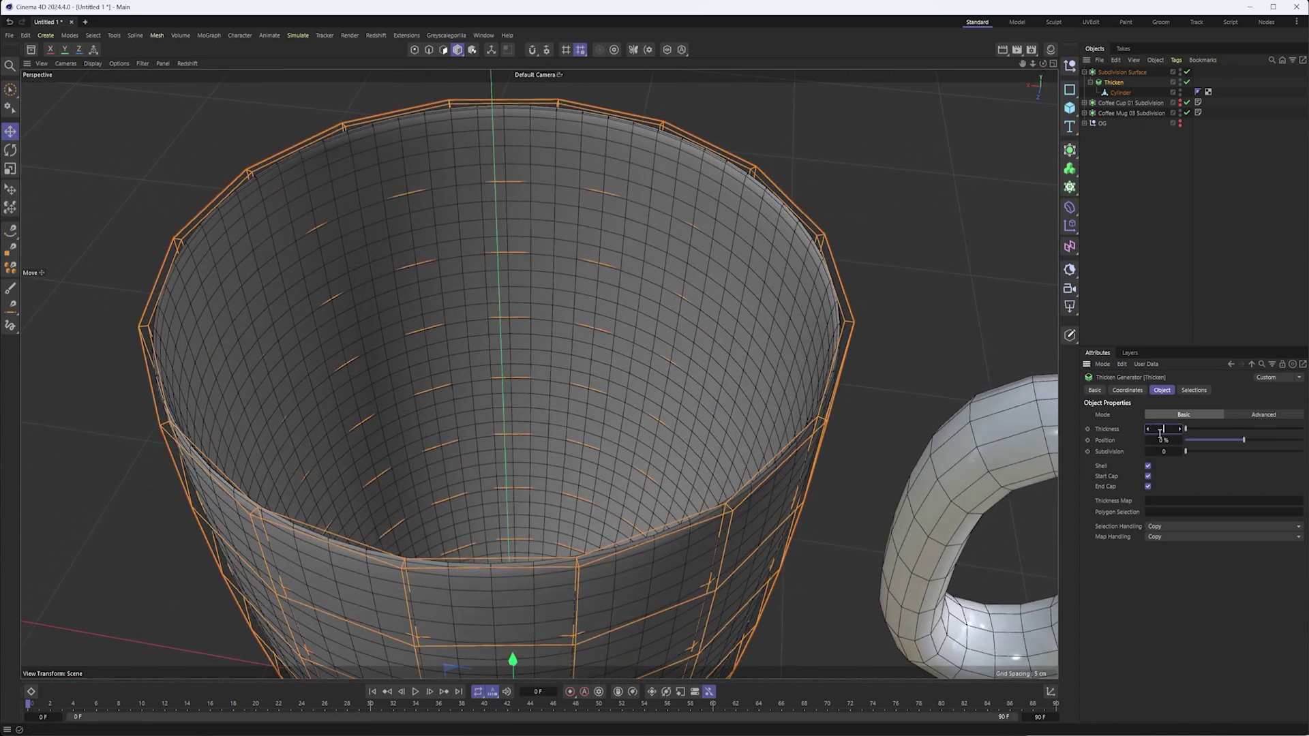
type(".3")
key("Return")
- Compare the thickened wall and recessed base with the reference mug in the Front view
left_click_drag(721, 501, 740, 529, "alt")
scroll(740, 529, "down", 5)
middle_click_drag(741, 532, 675, 453, "alt")
key("F4")
scroll(641, 525, "up", 6)
left_click(877, 451)
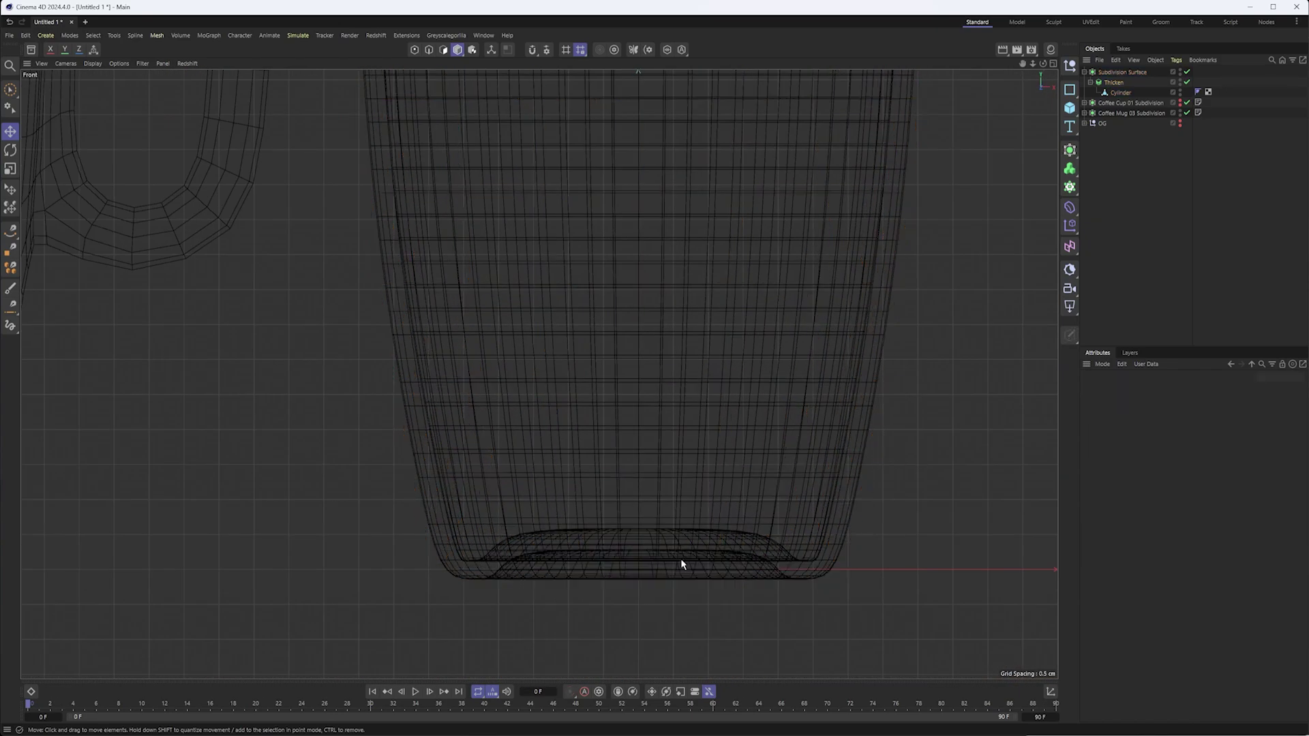
scroll(682, 564, "down", 5)
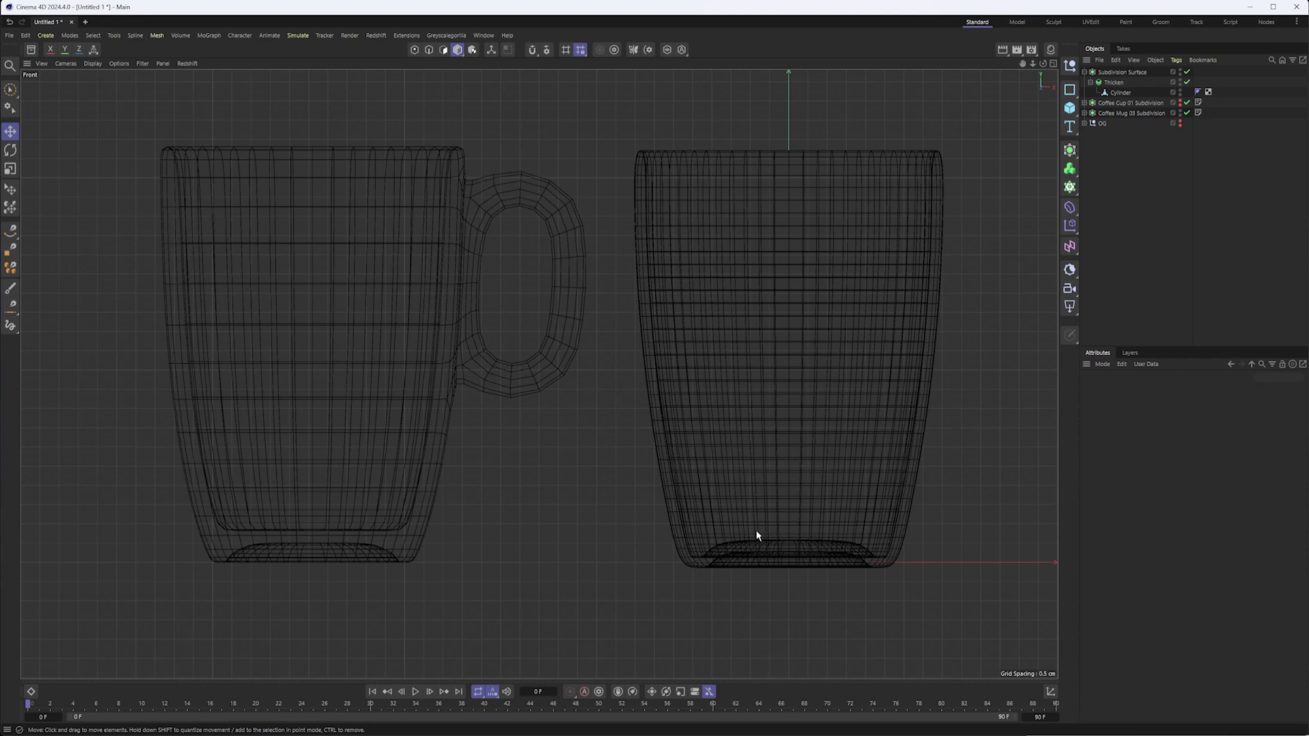
middle_click_drag(504, 521, 525, 532)
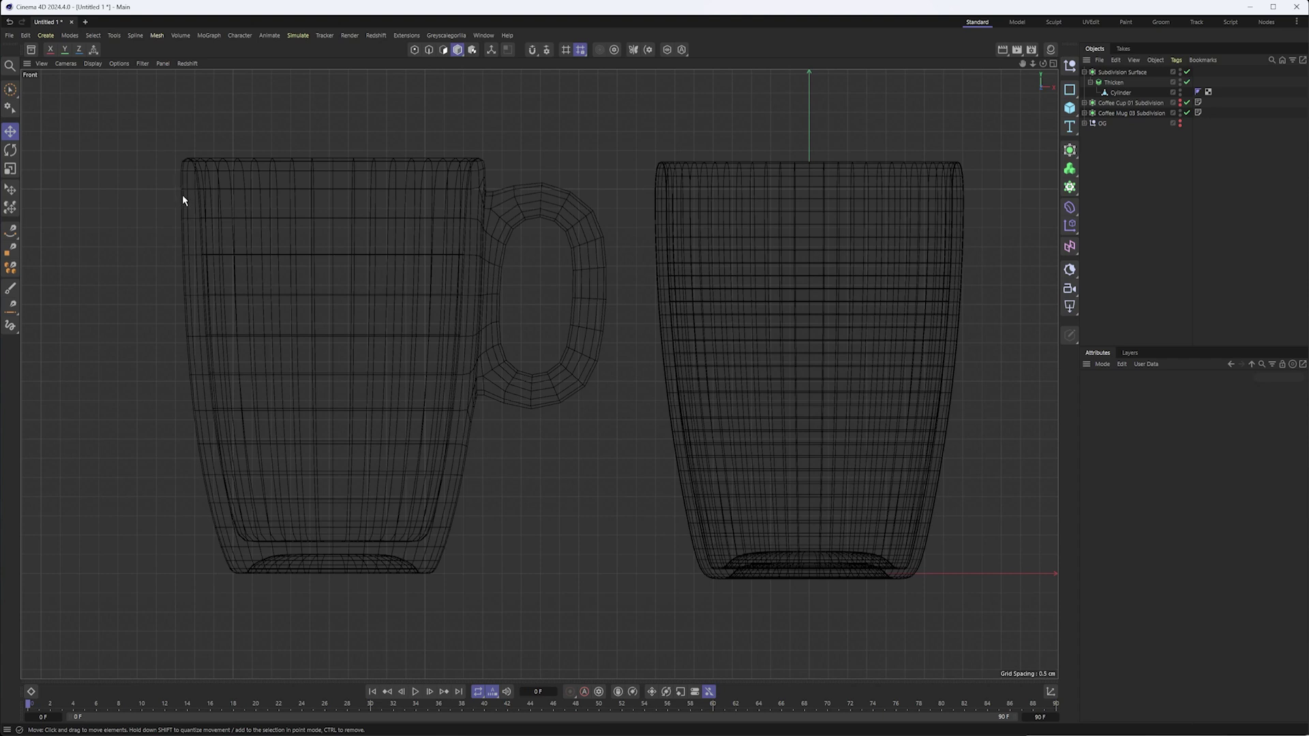
- Set the Thicken generator's thickness to 0.5 cm
left_click(1113, 81)
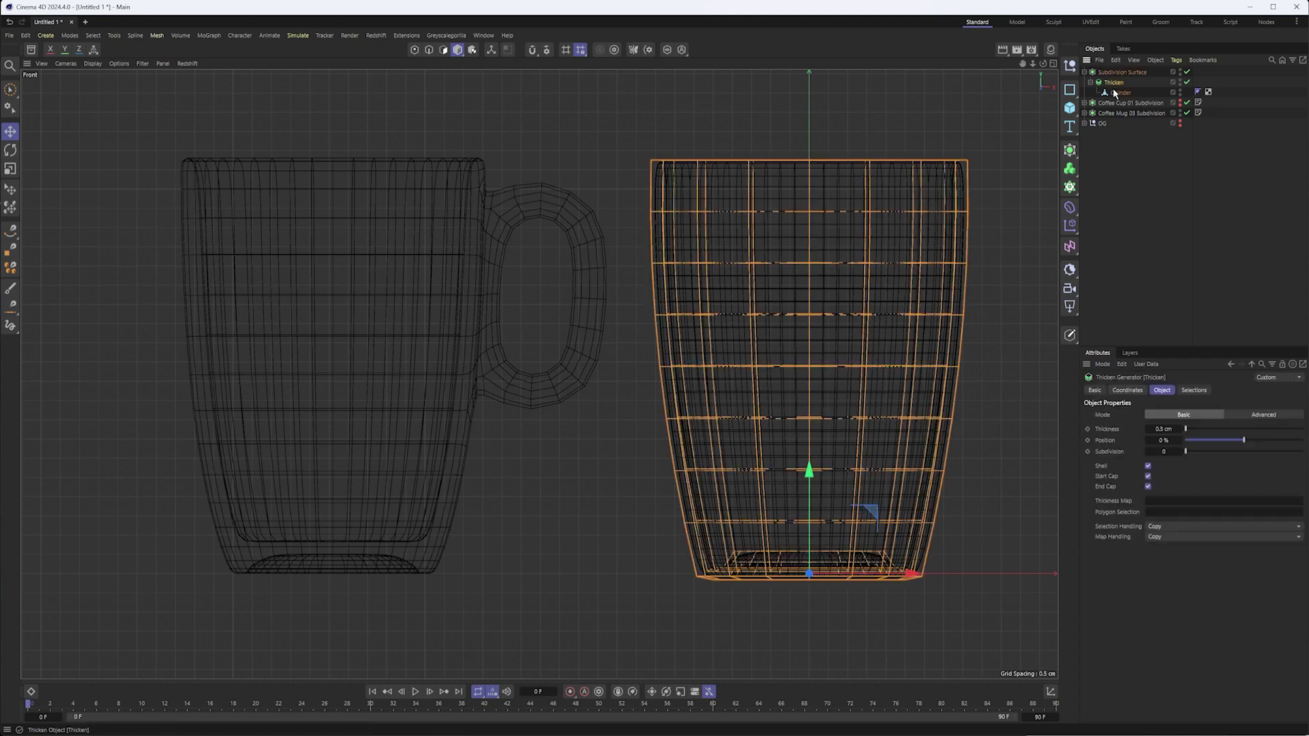
left_click(1167, 429)
type(".5")
key("Return")
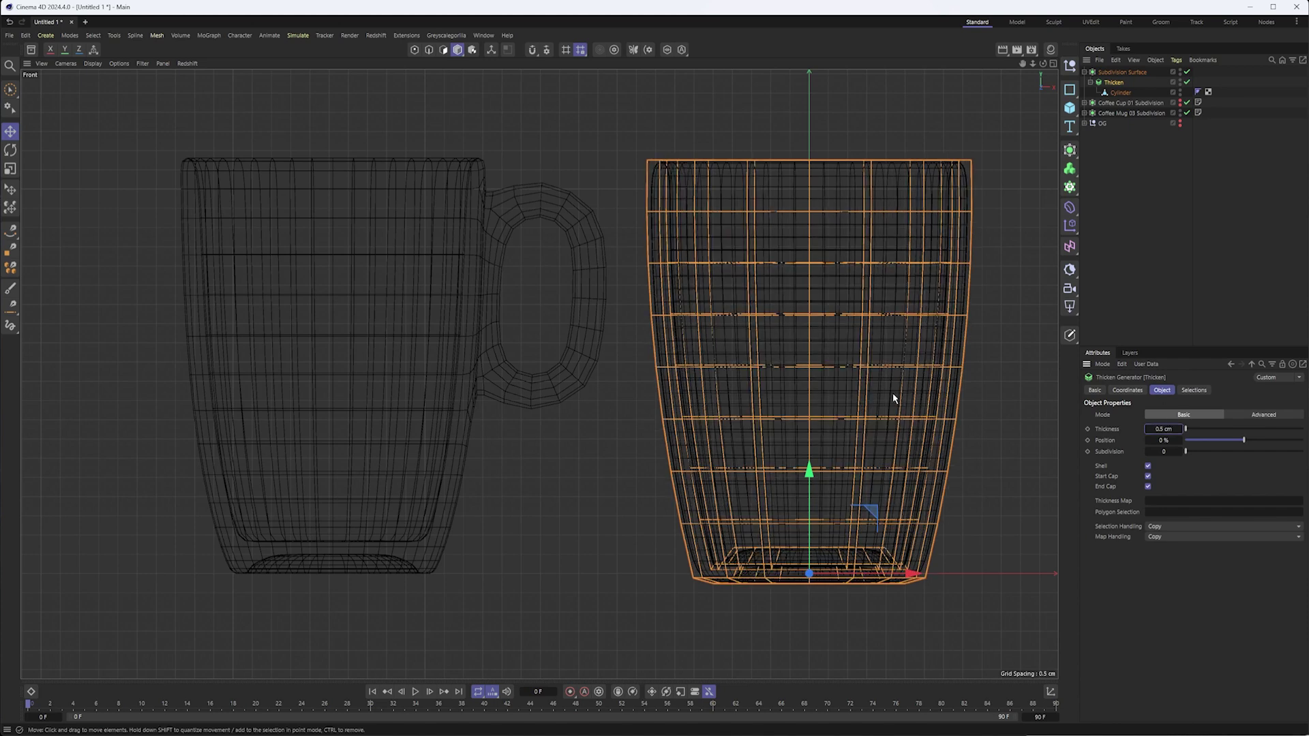
- Examine the thicker base, rim and interior against the reference mug in the Front and Perspective views
left_click(571, 542)
middle_click_drag(644, 508, 615, 508, "alt")
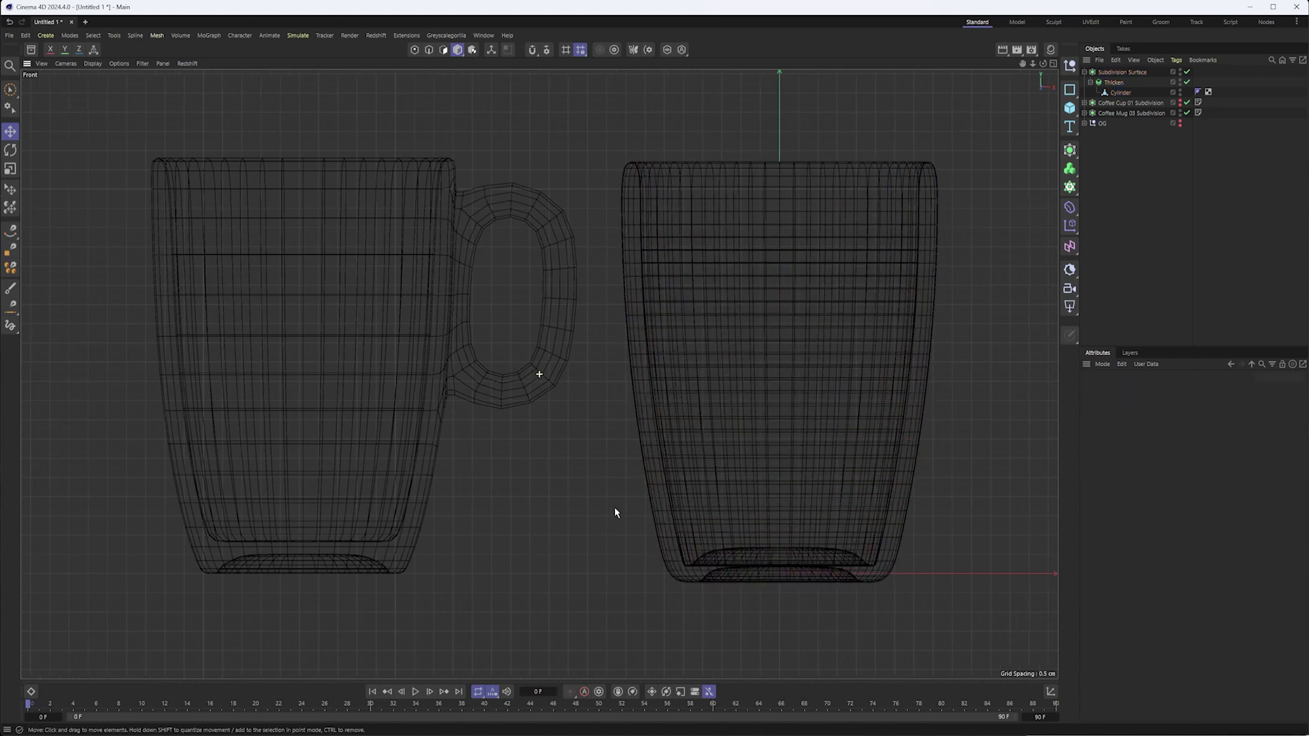
middle_click_drag(716, 570, 691, 584, "alt")
left_click(688, 443)
key("F1")
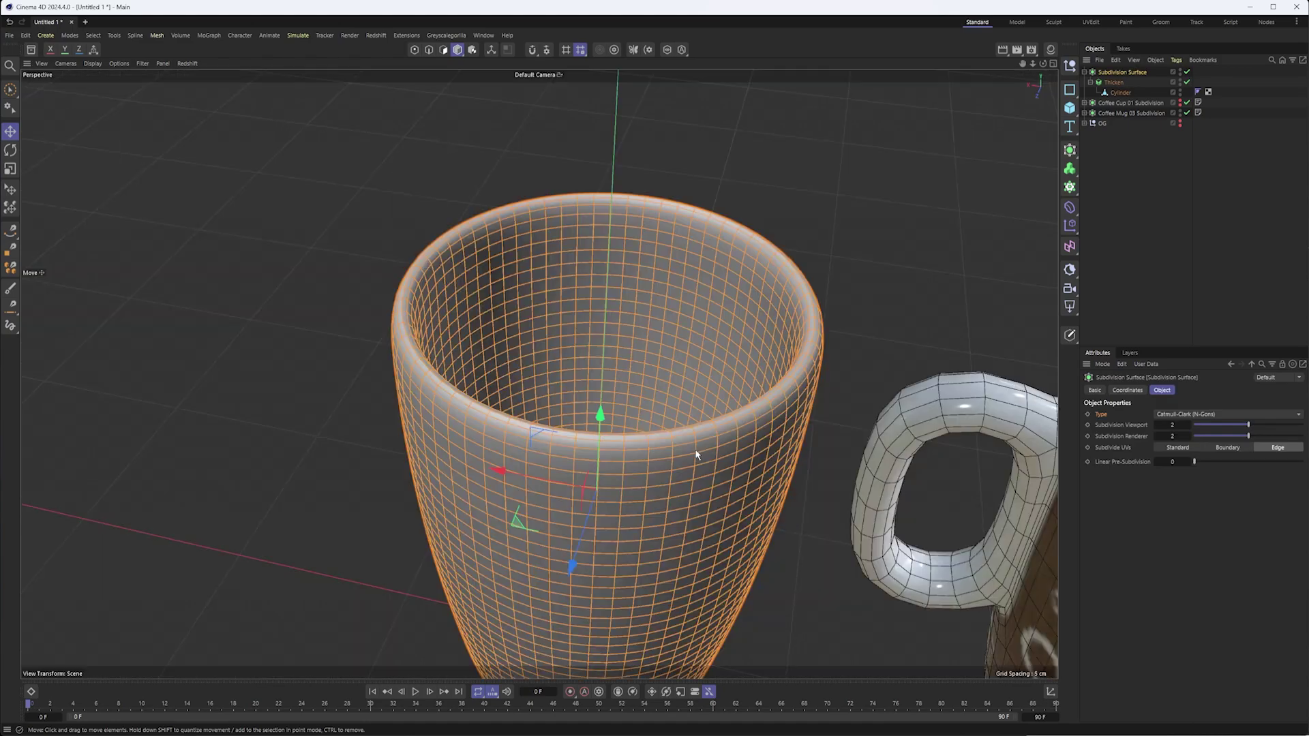
left_click_drag(628, 427, 649, 491, "alt")
middle_click_drag(648, 491, 564, 403, "alt")
left_click_drag(564, 403, 612, 374, "alt")
middle_click_drag(612, 374, 640, 476, "alt")
left_click_drag(639, 476, 644, 418, "alt")
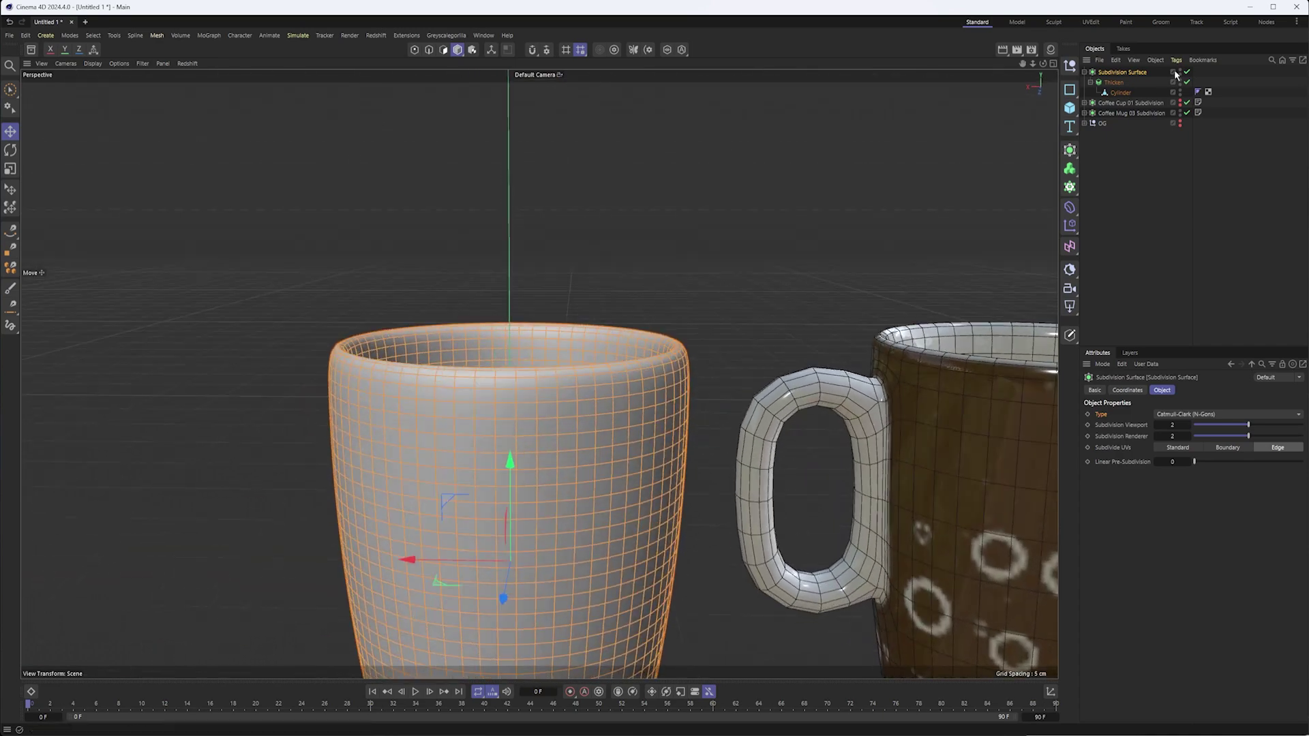
left_click_drag(551, 399, 549, 469, "alt")
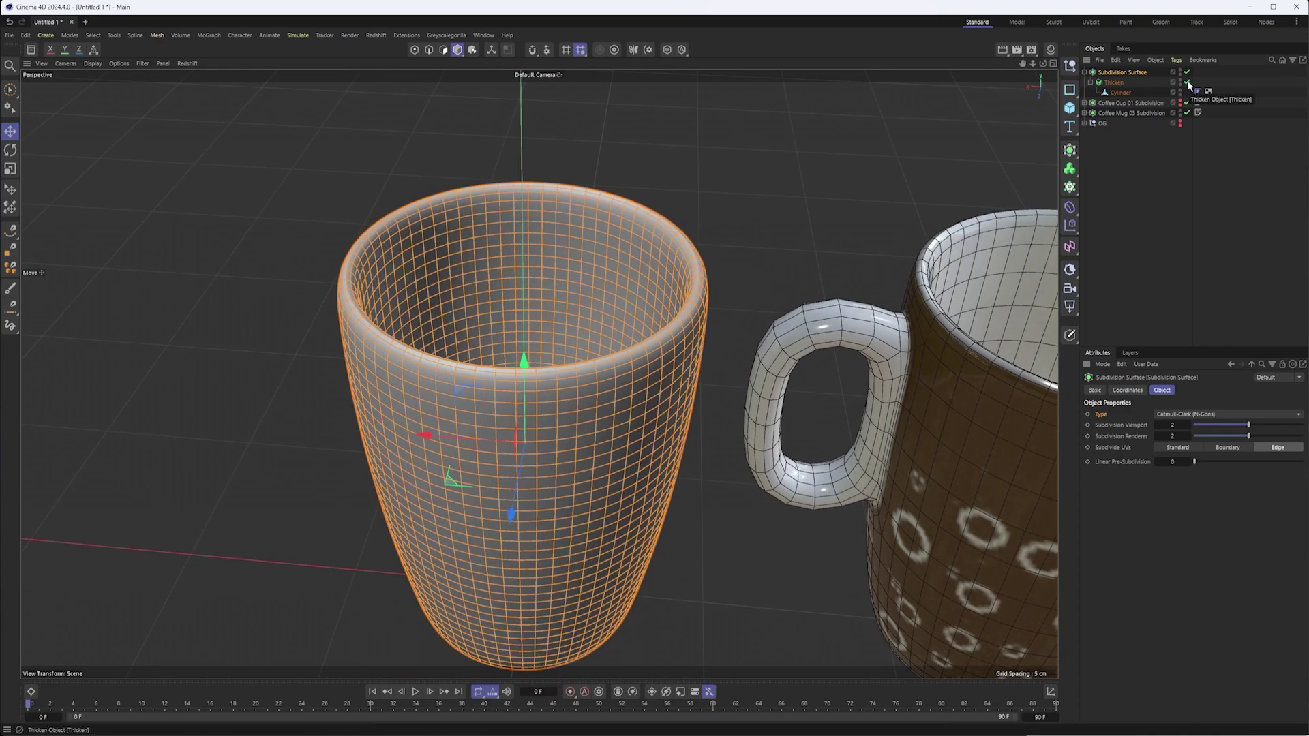
left_click_drag(636, 263, 629, 306, "alt")
- Move the Cylinder back directly under the Subdivision Surface and delete the Thicken generator
left_click_drag(1113, 93, 1114, 77)
left_click(1112, 92)
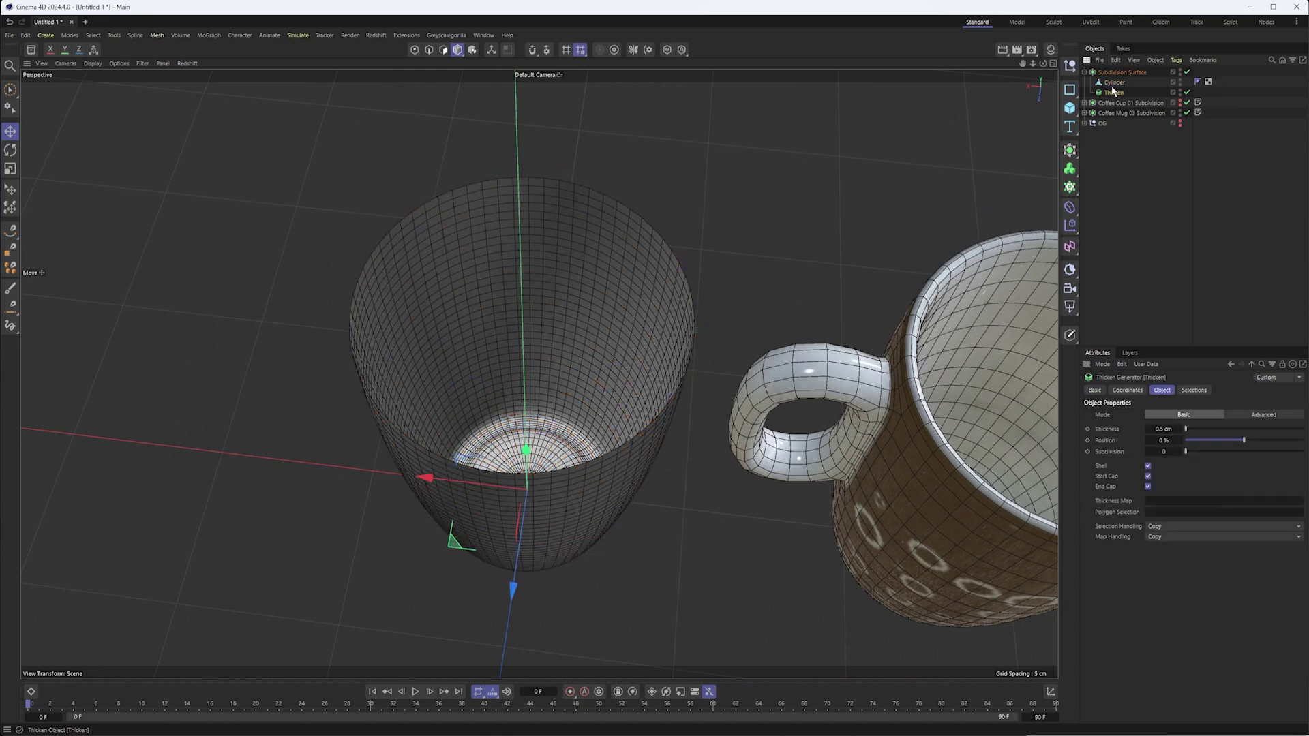
key("Delete")
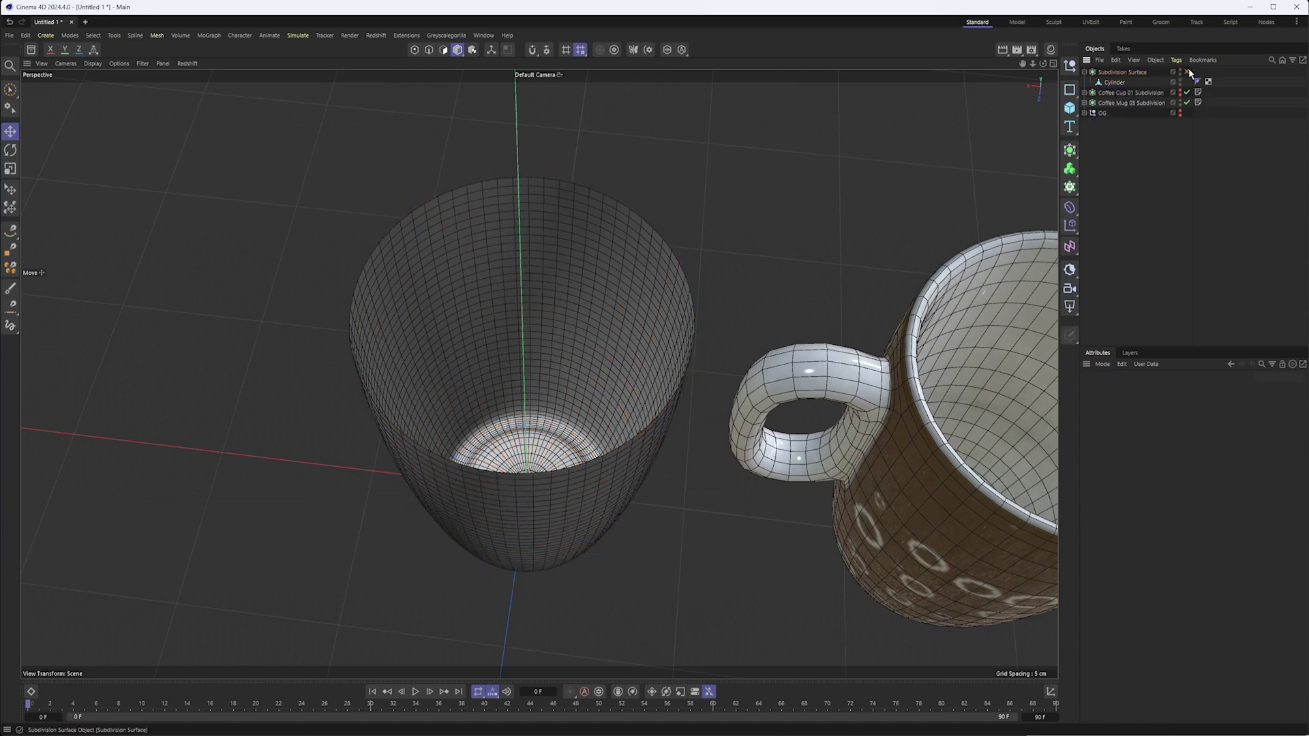
- With the Subdivision Surface disabled, loop-select the Cylinder's open top rim in Edge mode
left_click_drag(563, 341, 559, 272, "alt")
middle_click_drag(559, 272, 574, 366, "alt")
left_click(570, 346)
left_click_drag(571, 349, 566, 137, "alt")
left_click(430, 51)
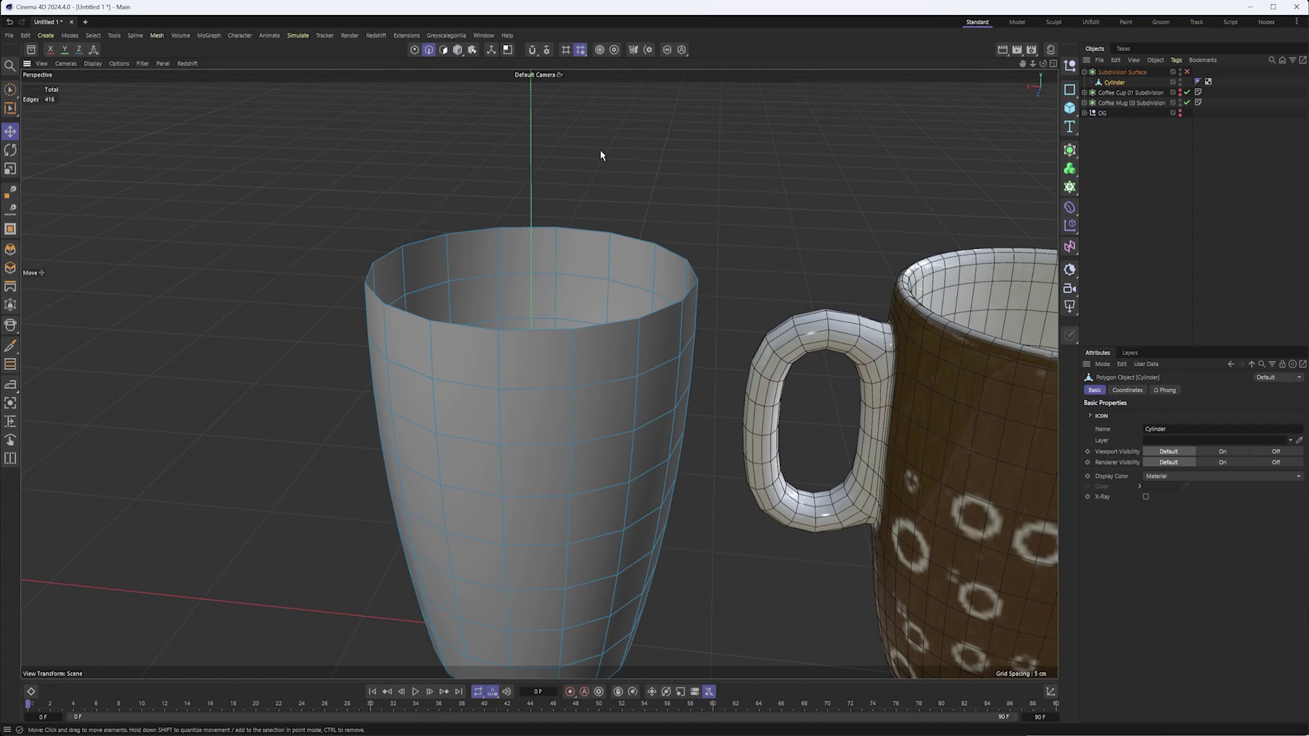
key("u")
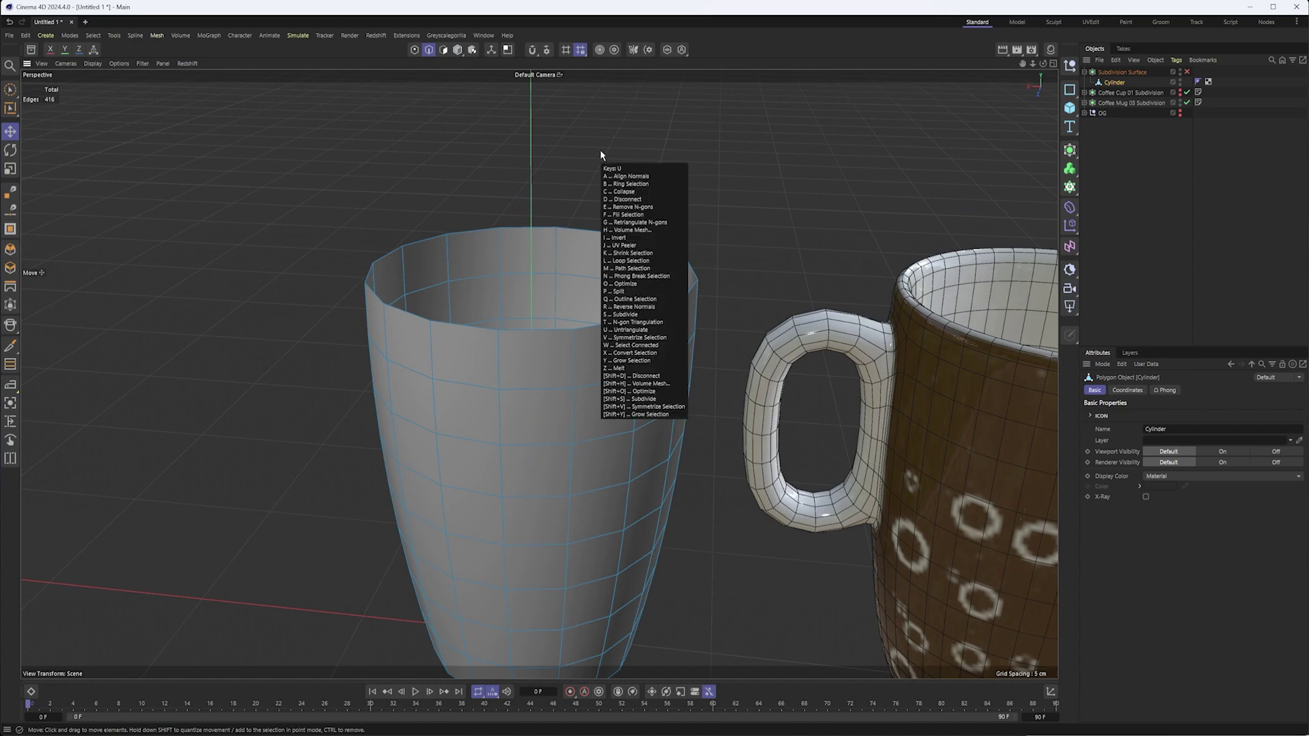
key("l")
left_click(599, 234)
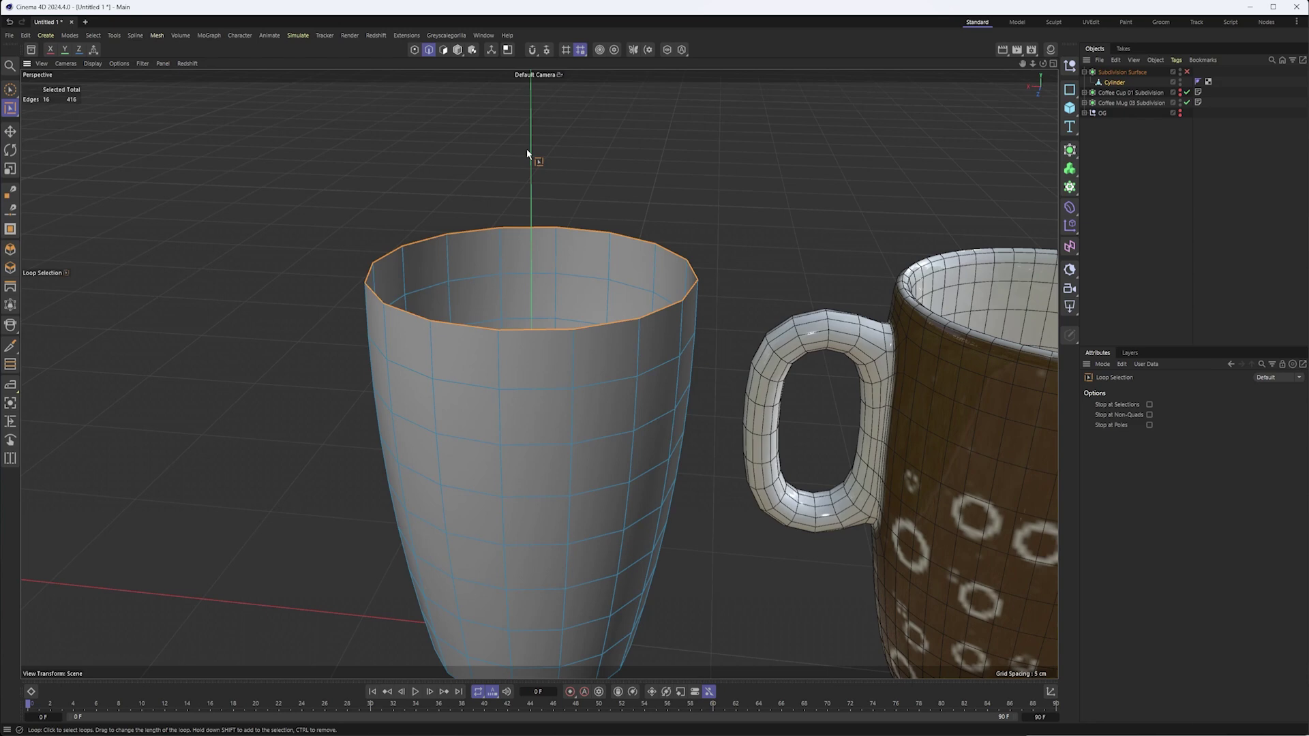
- Extrude the rim loop inward by scaling to form a thin lip like the reference mug's, with the reference's subdivision disabled
key("t")
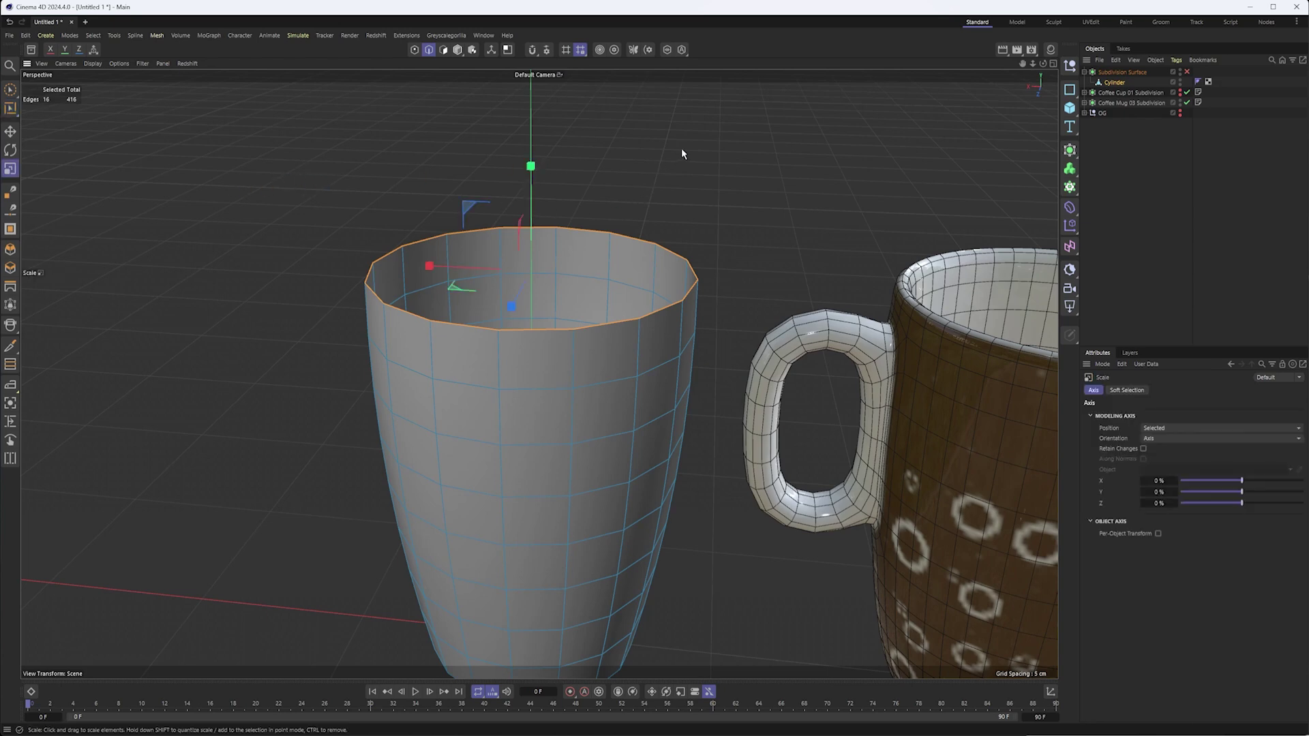
left_click_drag(680, 155, 631, 161)
left_click(1187, 103)
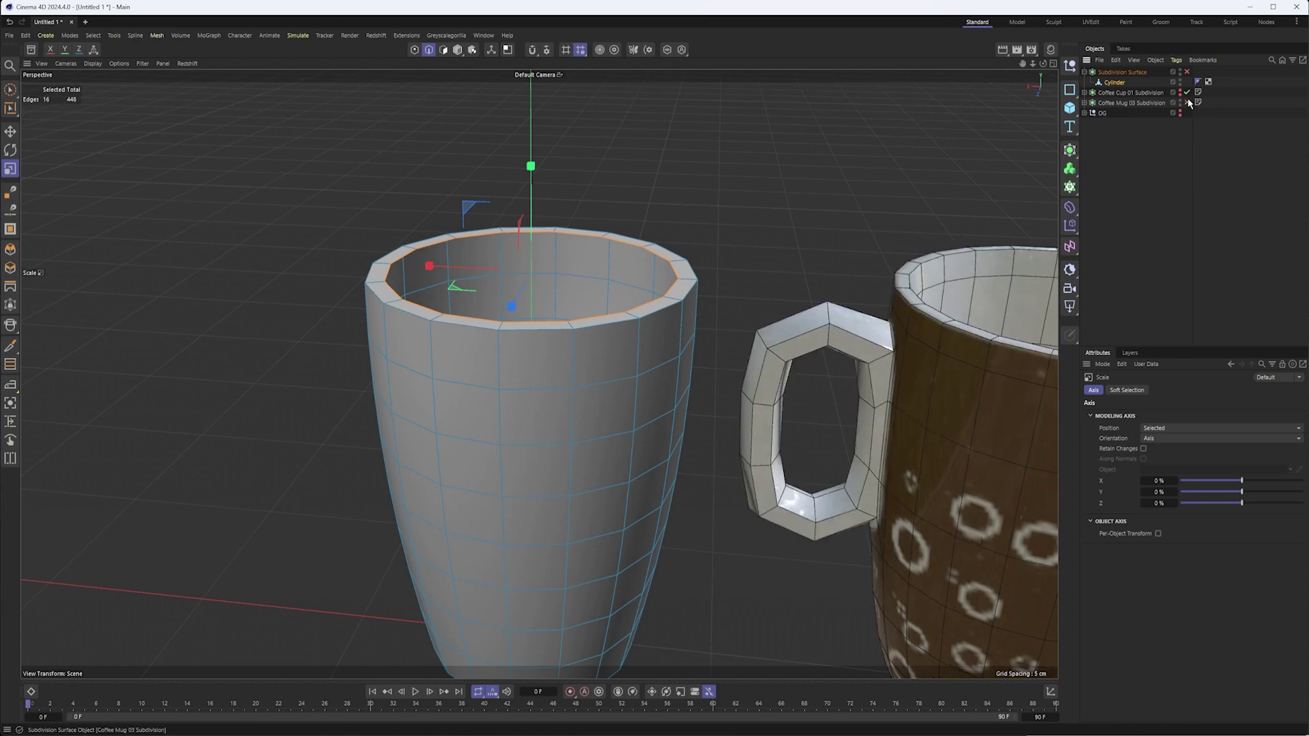
middle_click_drag(889, 347, 821, 353, "alt")
left_click_drag(821, 353, 729, 332, "alt")
left_click_drag(653, 181, 664, 182)
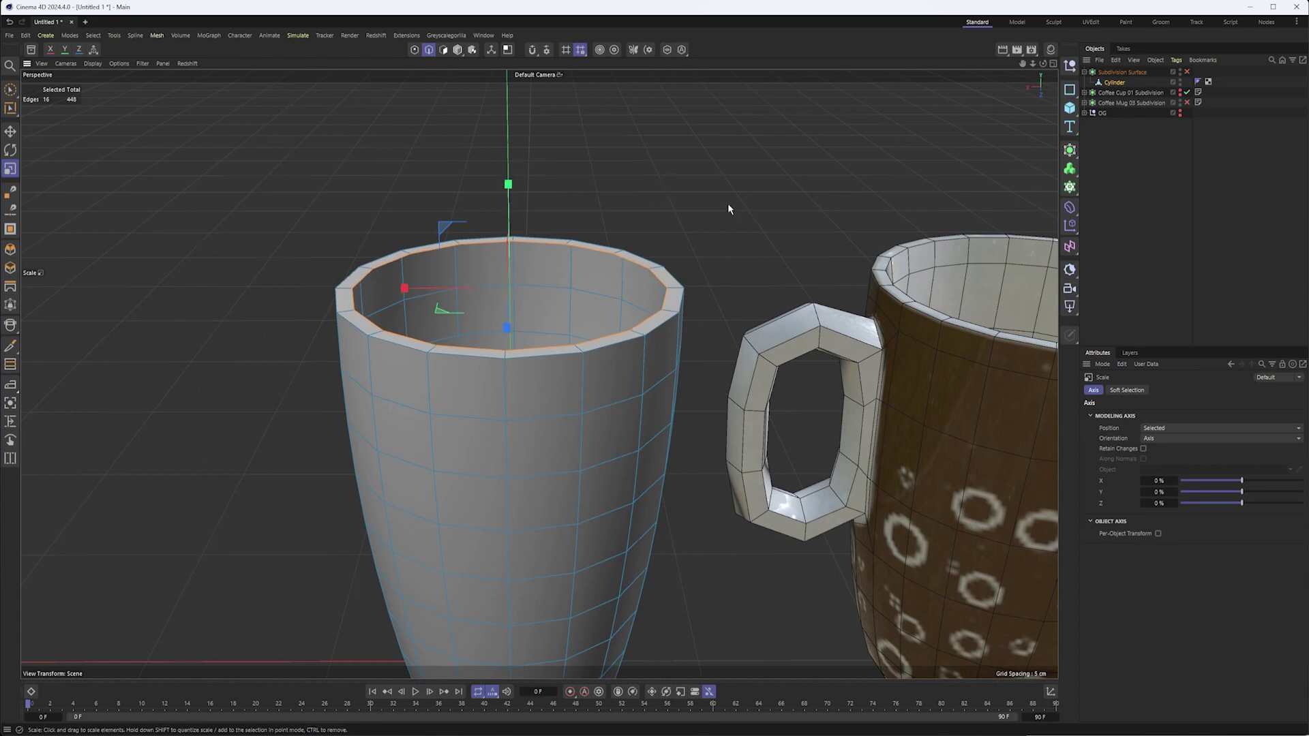
- Try extruding the inner rim loop about 1.3 cm down inside the mug in the Front view, and undo it
key("F3")
key("F4")
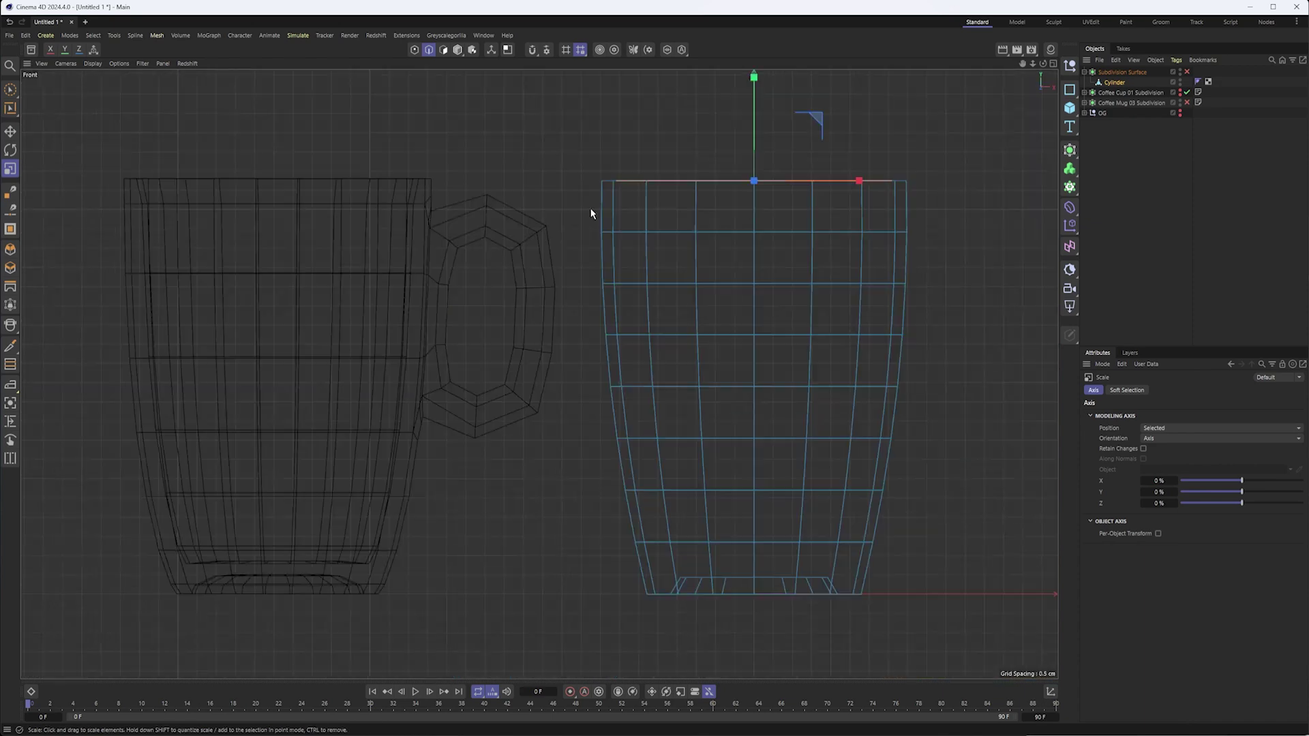
middle_click_drag(649, 231, 606, 233, "alt")
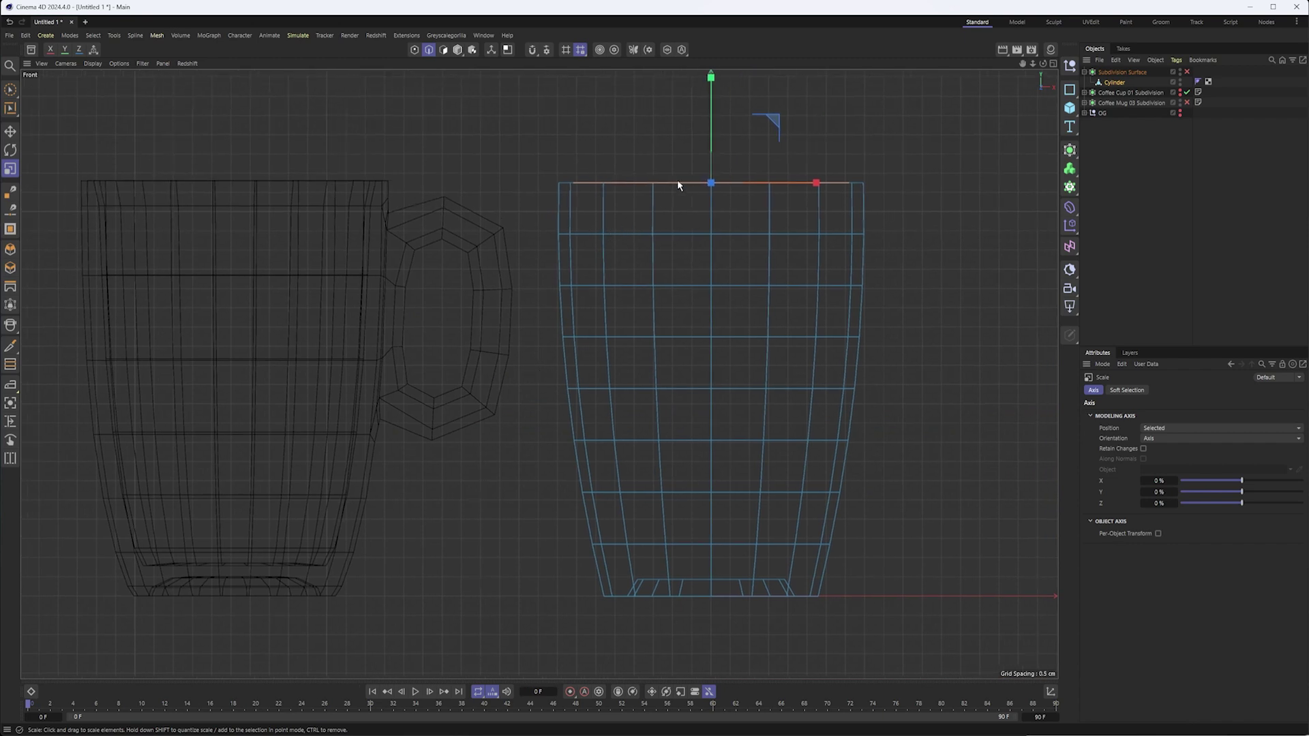
key("e")
left_click_drag(711, 111, 707, 162)
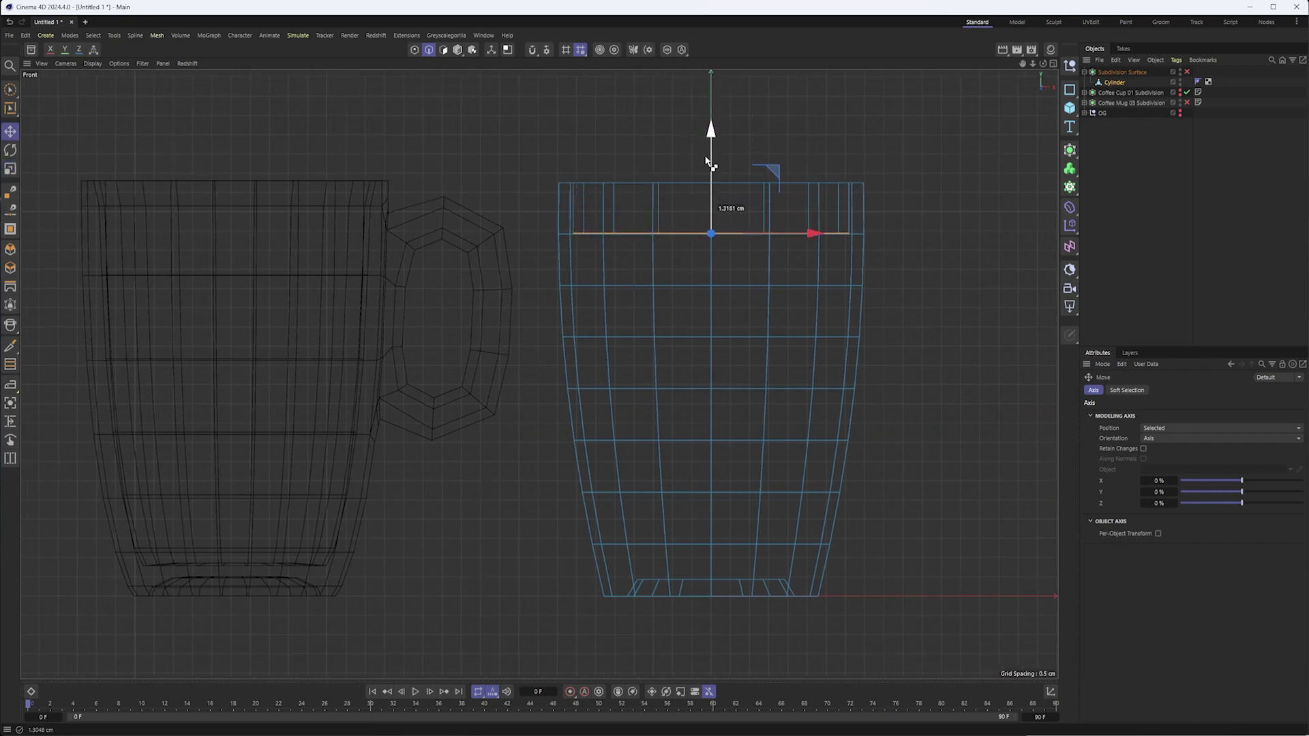
right_click_drag(583, 210, 605, 193, "alt")
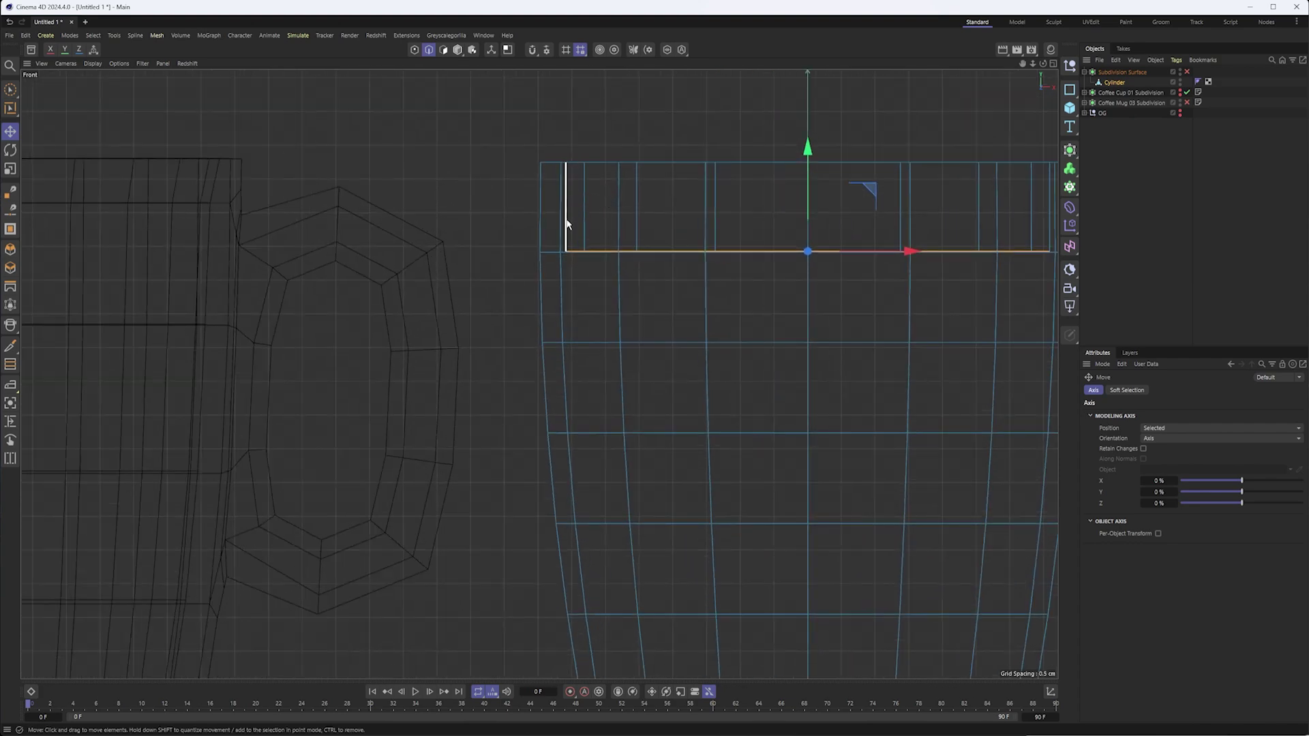
key("ctrl+z")
- Extrude the inner rim loop down to the first outer edge loop below the rim and check it in Perspective
right_click_drag(668, 232, 658, 250, "alt")
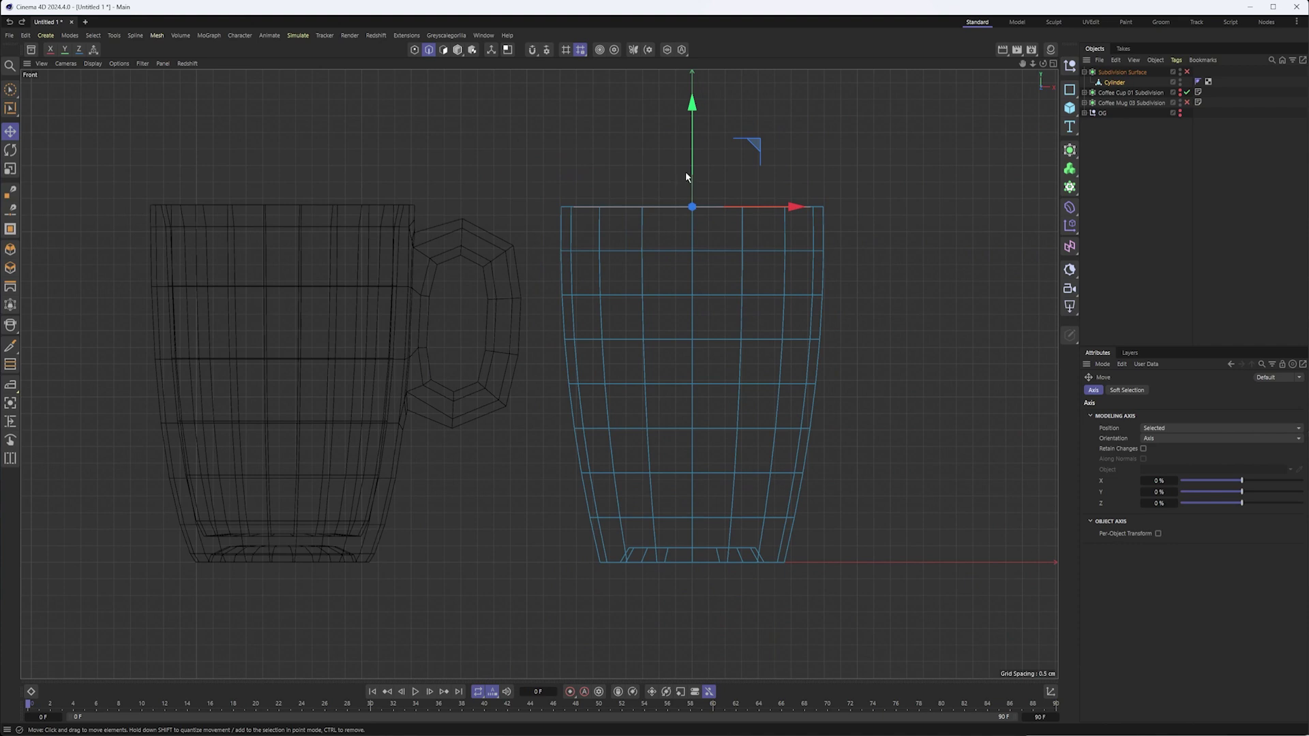
scroll(678, 164, "up", 1)
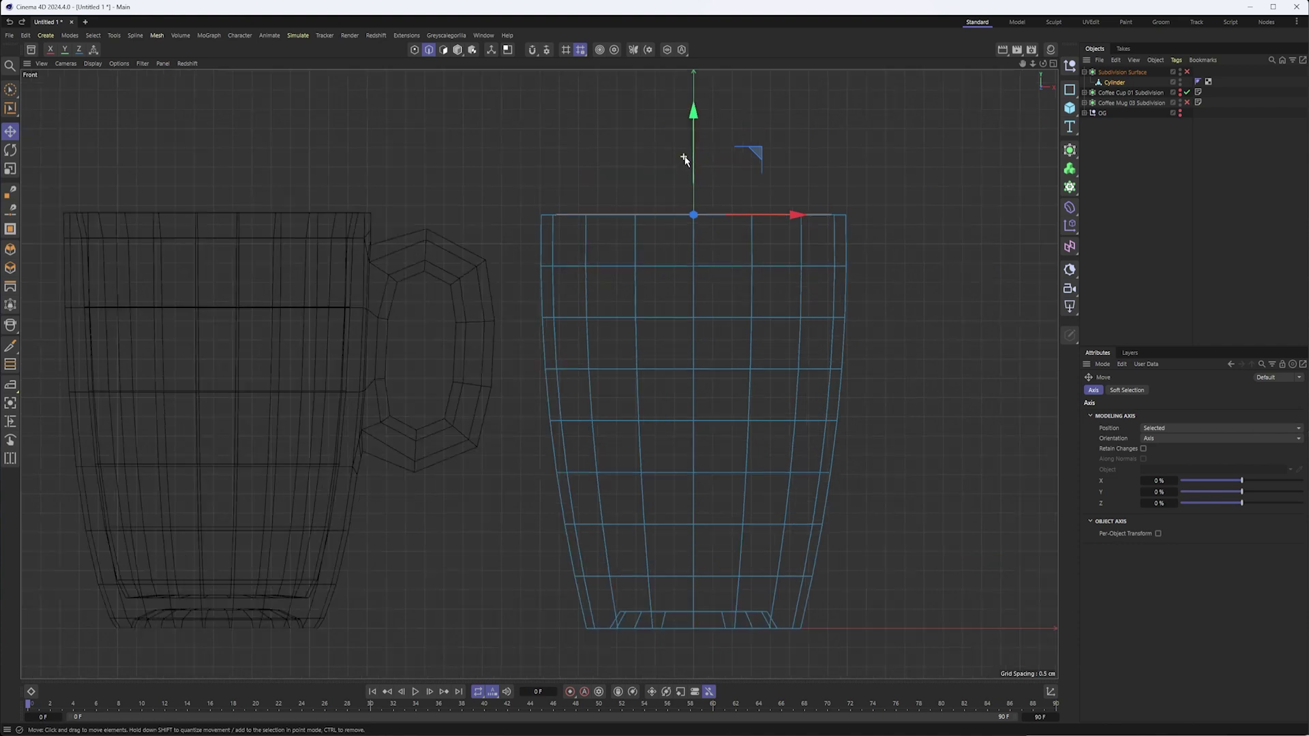
left_click_drag(698, 123, 692, 170)
key("F1")
mouse_move(490, 347)
left_mouse_down("alt")
mouse_move(464, 386)
mouse_move(502, 366)
left_mouse_up("alt")
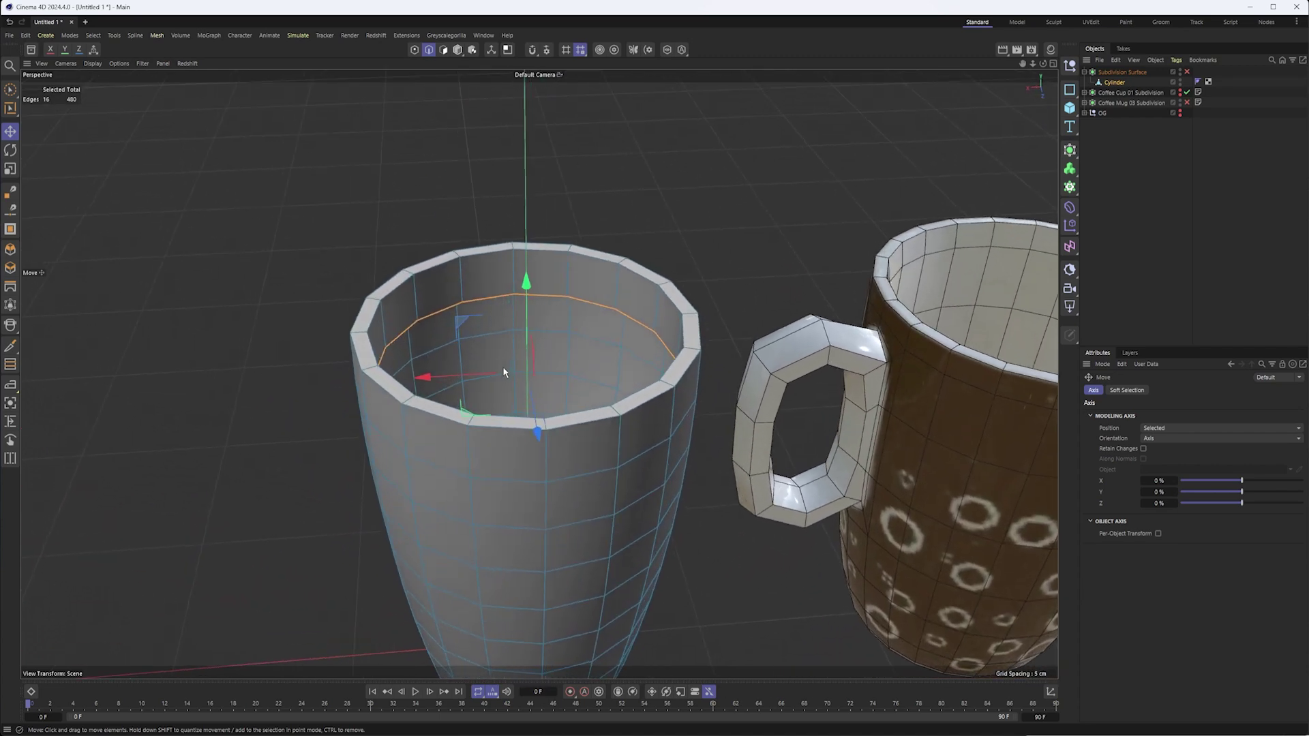
- Extrude the inner loop down to the second outer edge loop below the rim and scale it slightly inward
key("F4")
right_click_drag(695, 225, 716, 201, "alt")
middle_click_drag(715, 201, 689, 165, "alt")
left_click_drag(654, 167, 640, 269)
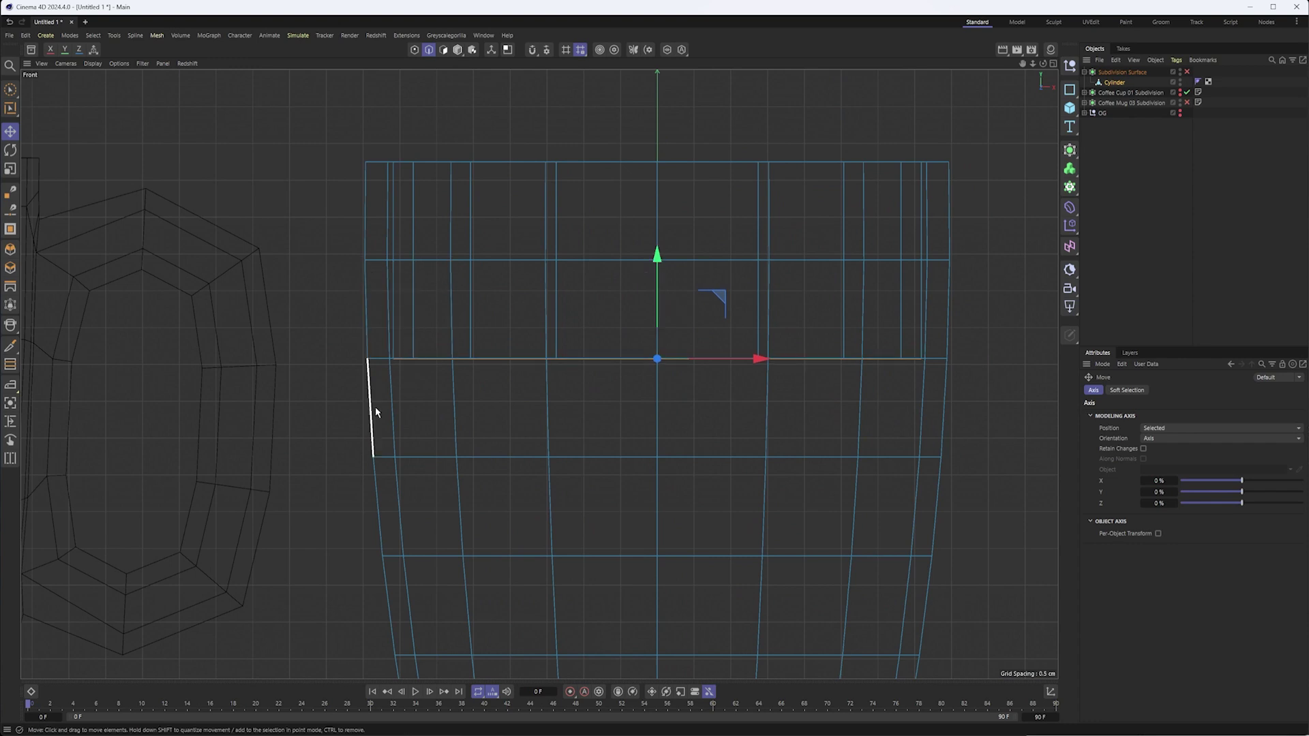
key("t")
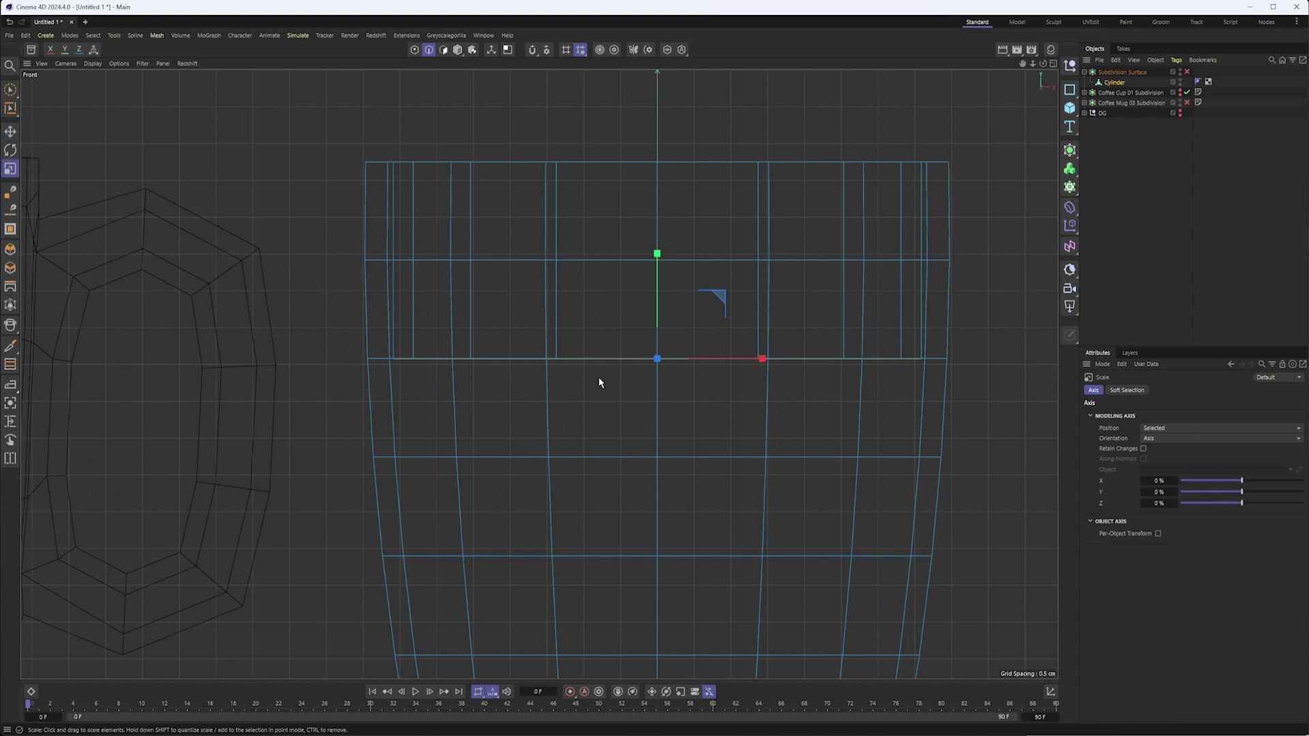
left_click_drag(712, 394, 709, 395)
- Extrude the inner loop down to the third outer edge loop below the rim and scale it in to follow the taper
key("e")
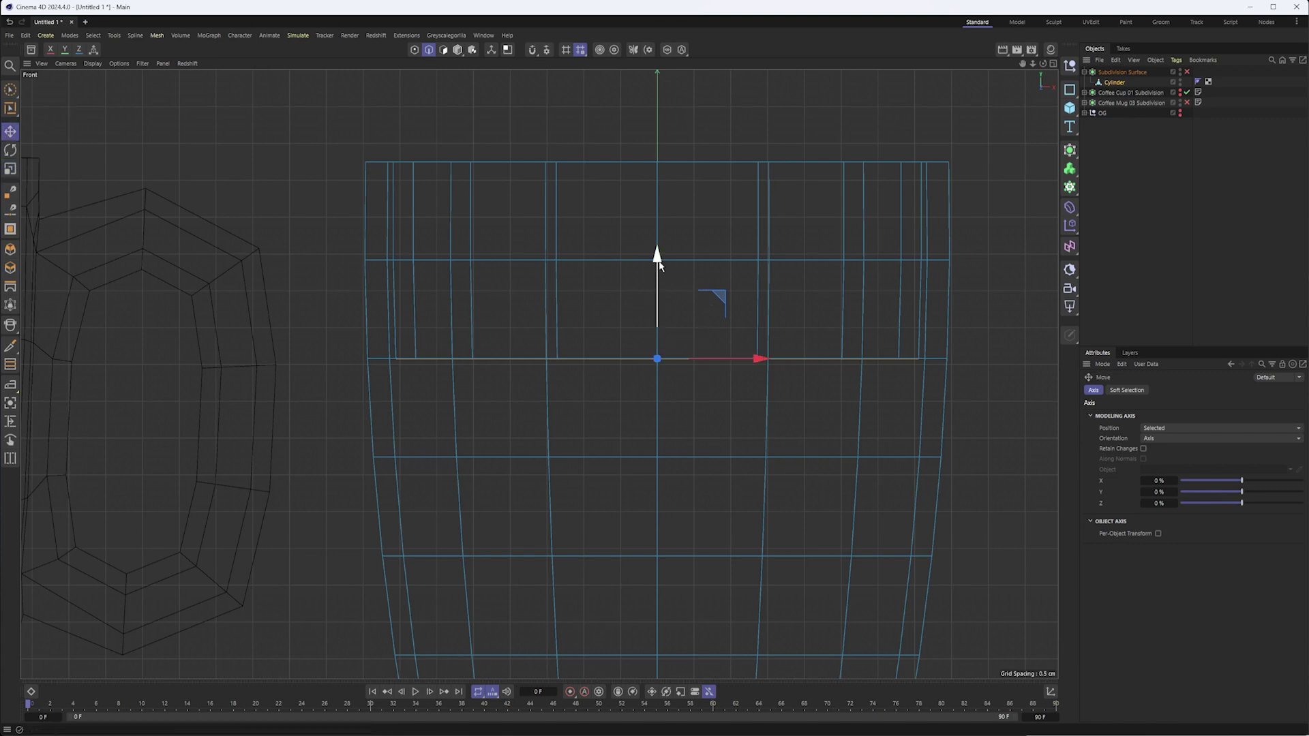
left_click_drag(659, 263, 576, 365)
key("t")
key("e")
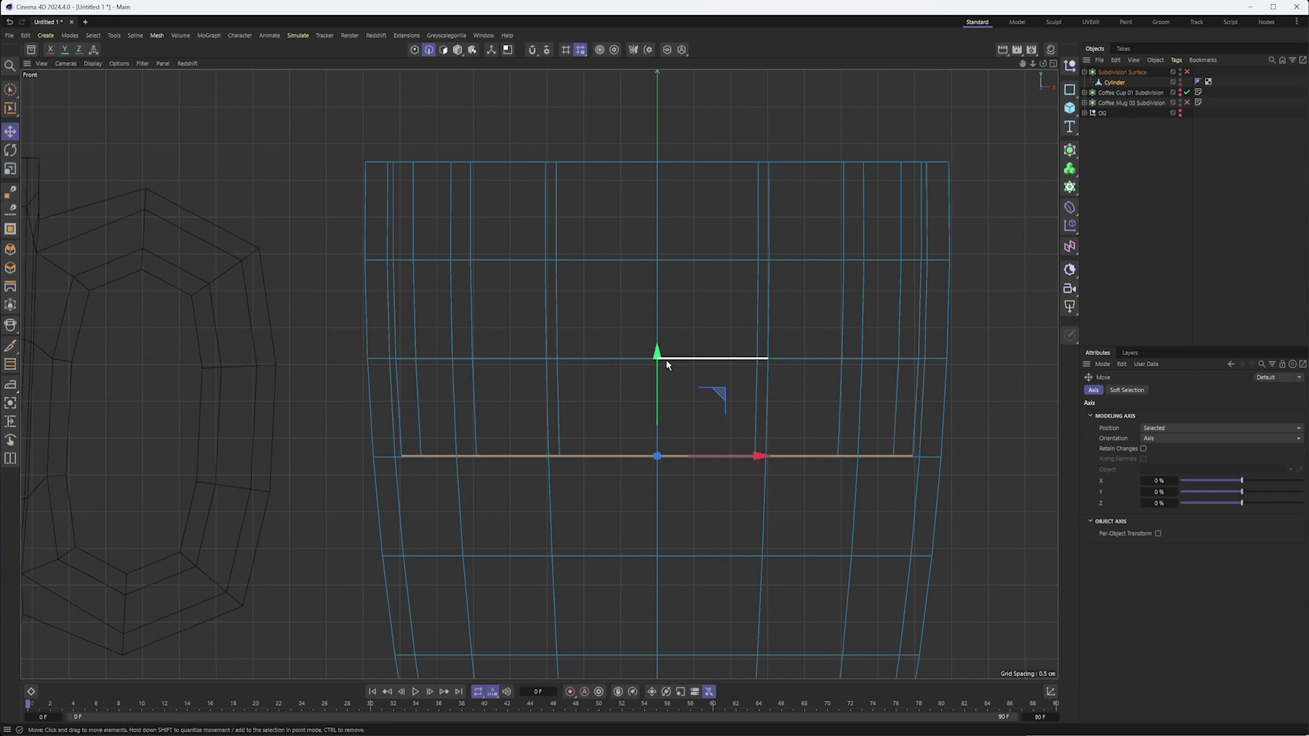
- Extrude the inner loop down to the fourth outer edge loop below the rim and scale it slightly inward
left_click_drag(658, 366, 647, 461)
middle_click_drag(592, 440, 579, 242, "alt")
key("t")
left_click_drag(576, 310, 562, 312)
key("e")
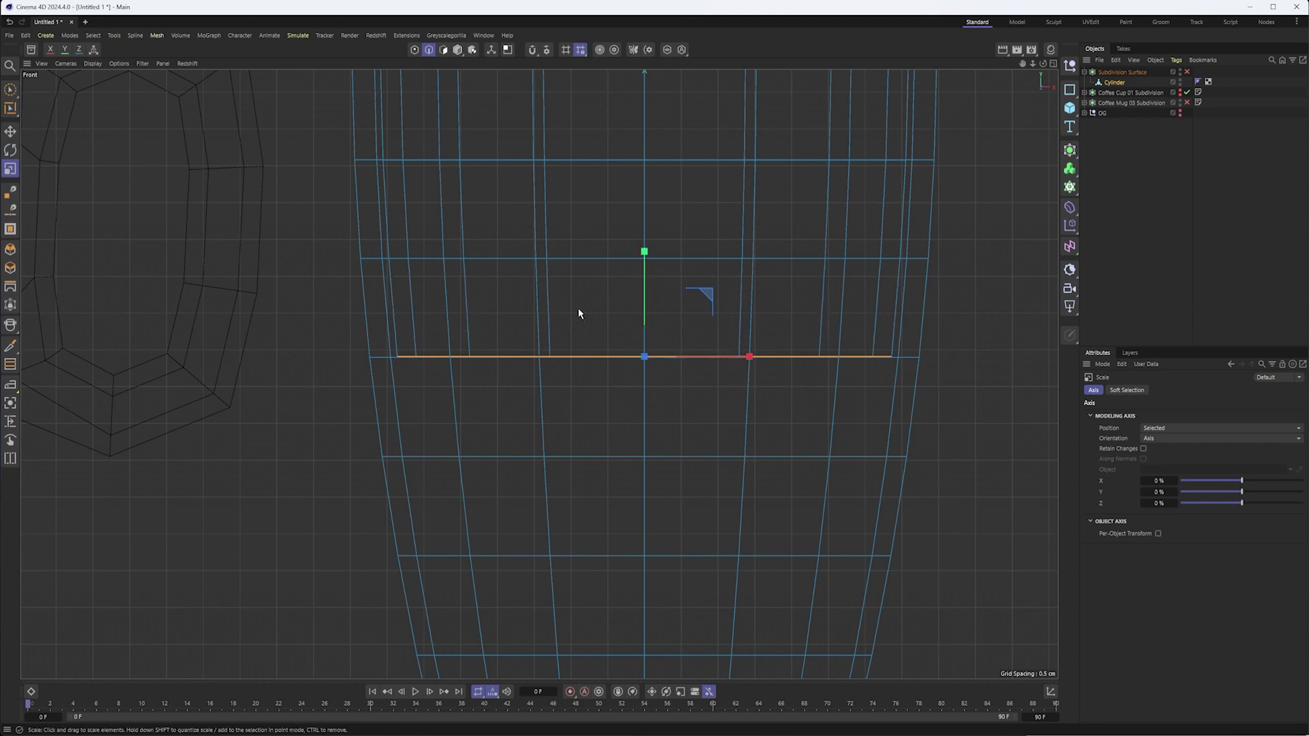
- Extrude the inner loop down to the fifth and sixth outer edge loops, scaling each inward to follow the taper
left_click_drag(644, 286, 564, 491)
key("t")
key("e")
key("t")
key("e")
middle_click_drag(564, 491, 545, 297, "alt")
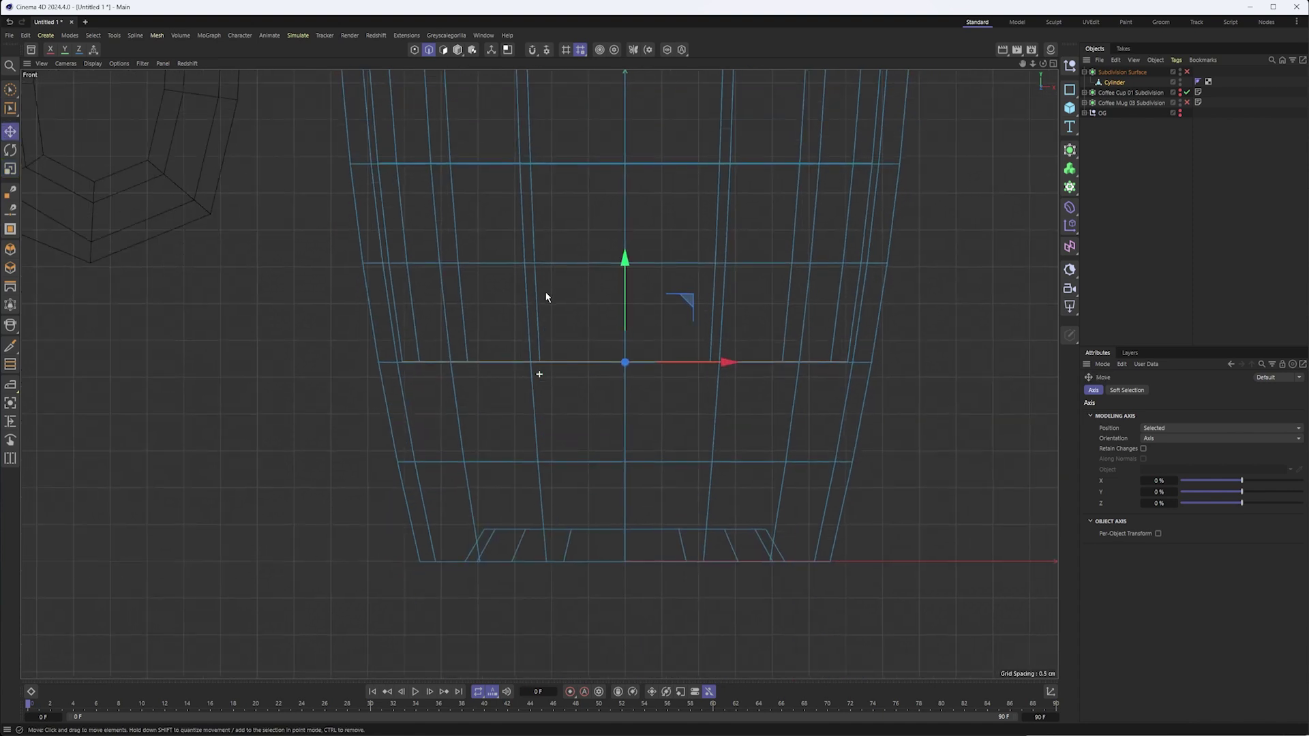
- Extrude the inner loop down to the seventh outer edge loop below the rim and scale it inward
left_click_drag(630, 277, 546, 363)
key("t")
key("e")
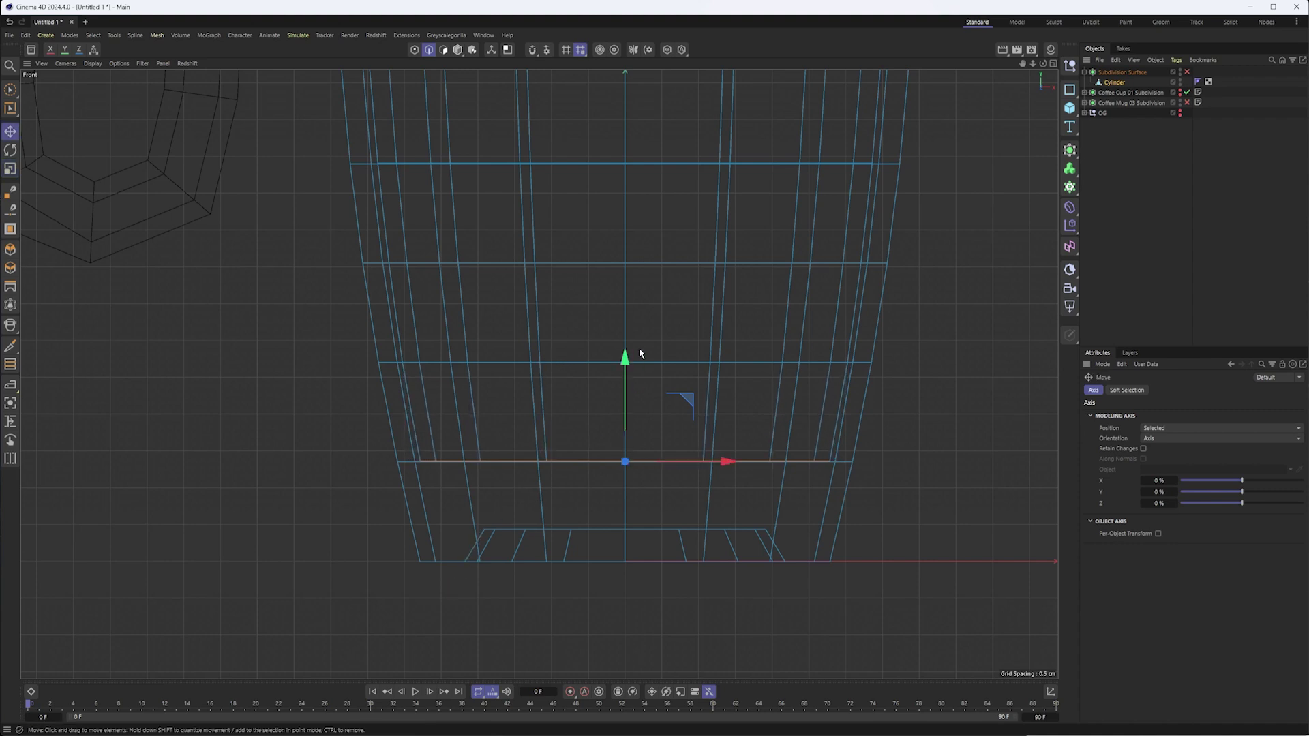
- Extrude the inner loop a short distance down to just above the recessed base and scale it inward
left_click_drag(624, 359, 628, 406)
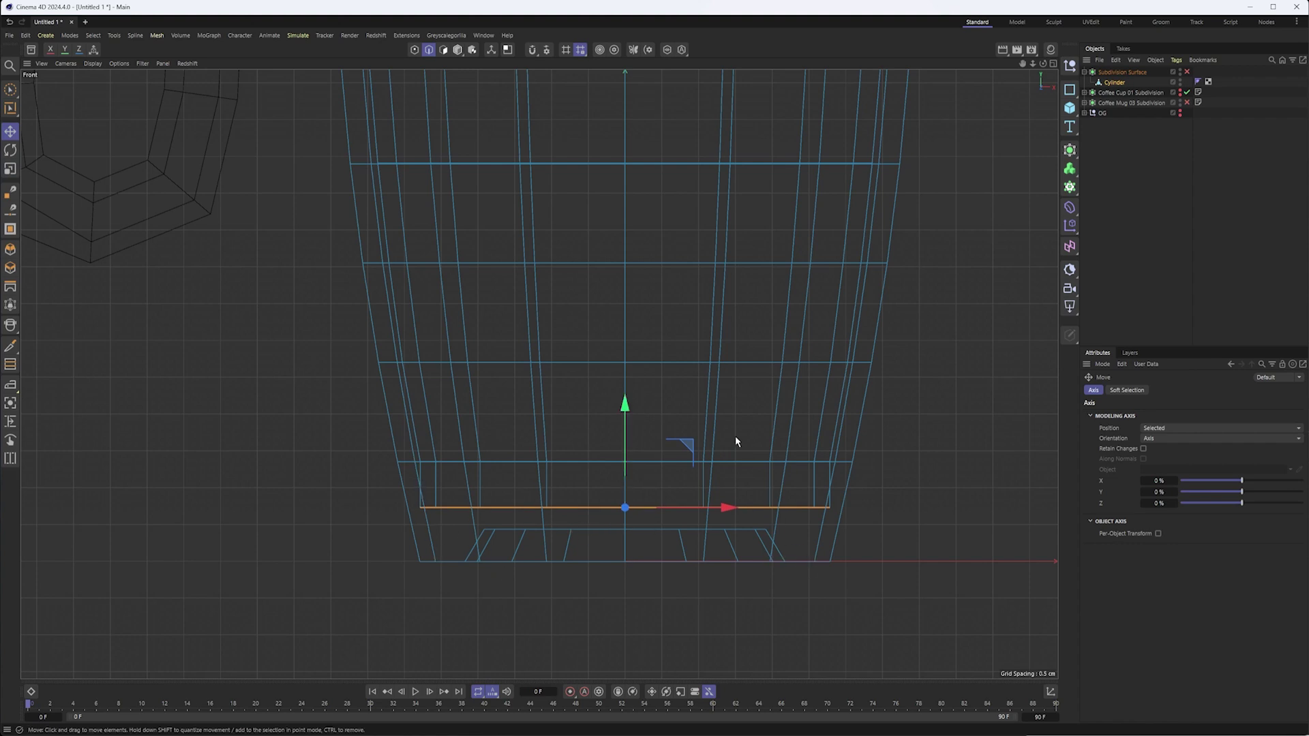
key("t")
left_click_drag(720, 406, 542, 436)
- Cap the open loop at the bottom of the mug's inner wall with Close Polygon Hole in the Perspective view
key("F1")
scroll(546, 452, "up", 6)
left_click_drag(628, 335, 610, 368, "alt")
right_click(674, 272)
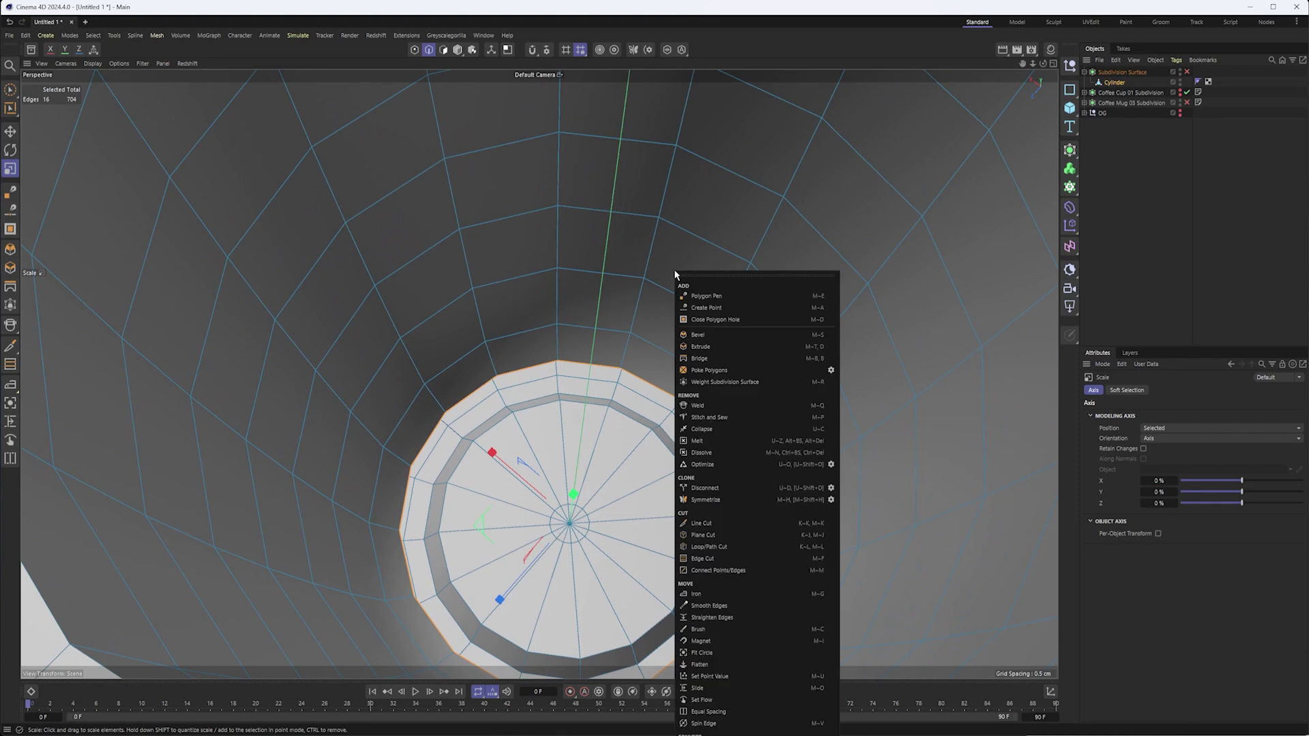
left_click(714, 321)
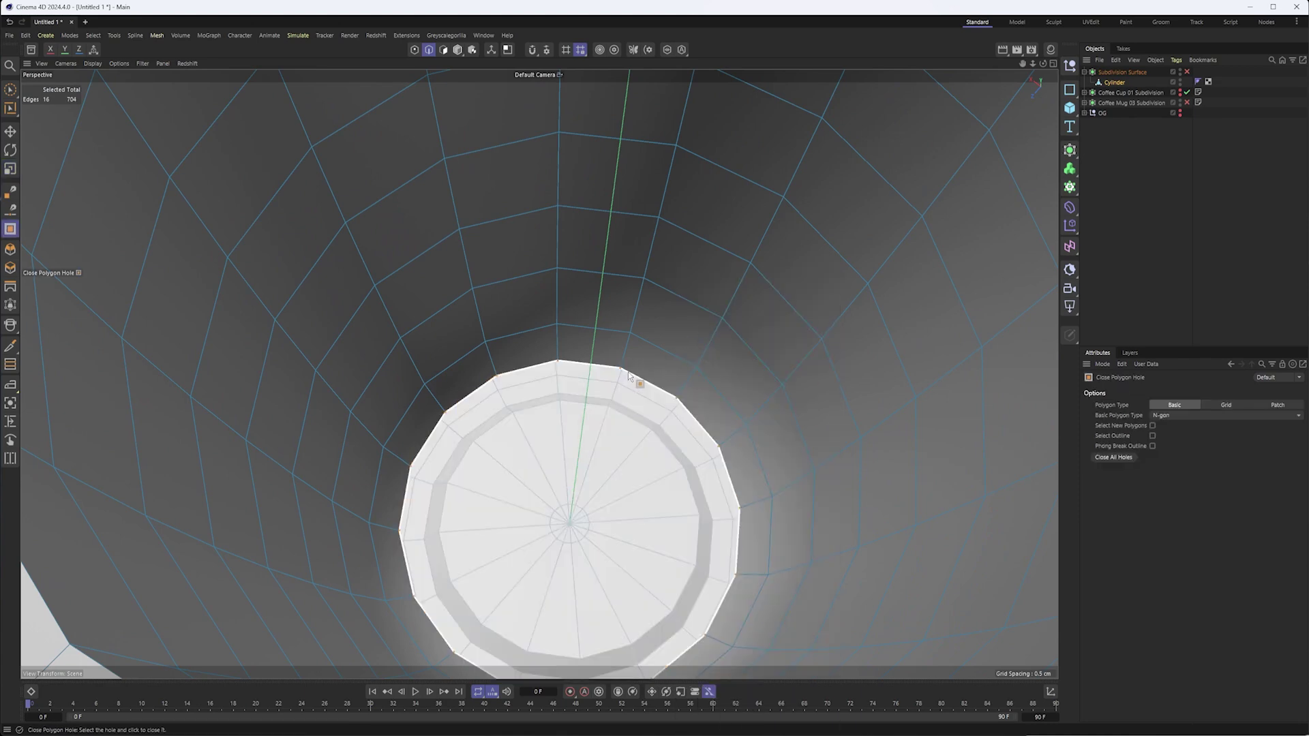
left_click_drag(633, 361, 619, 338, "alt")
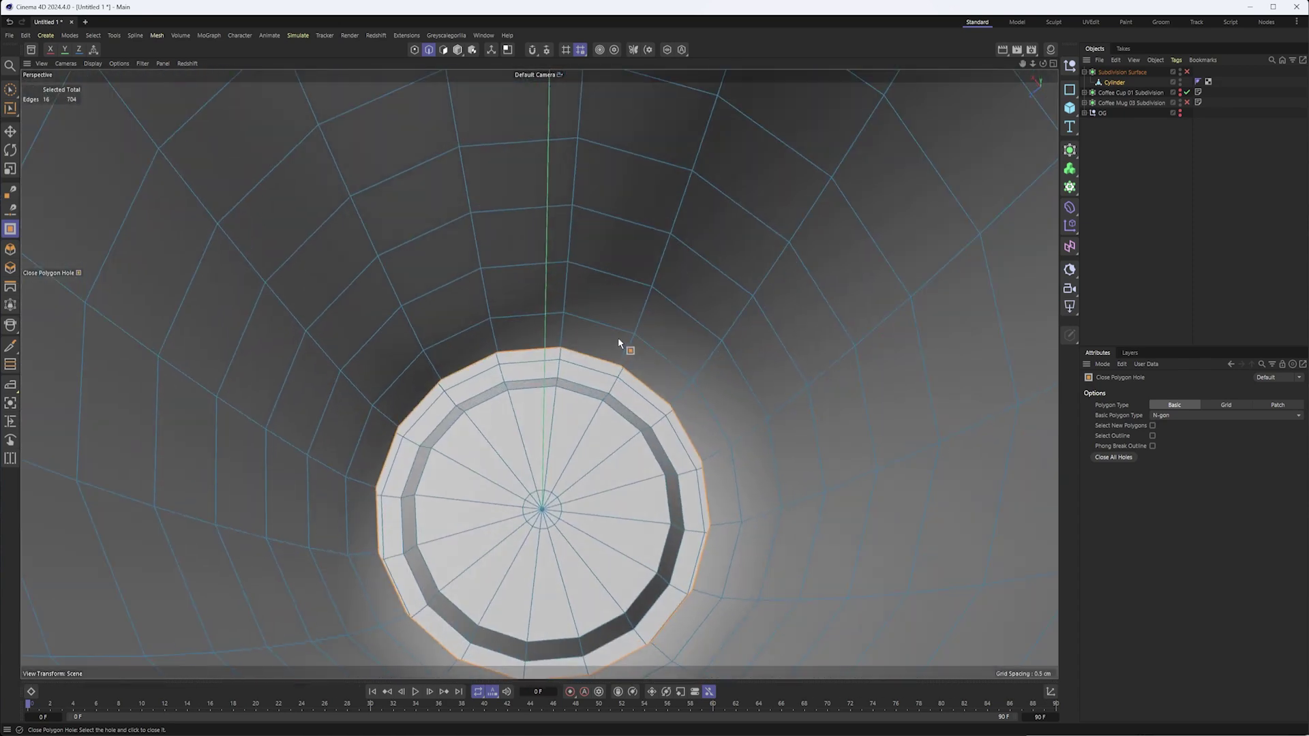
left_click(599, 371)
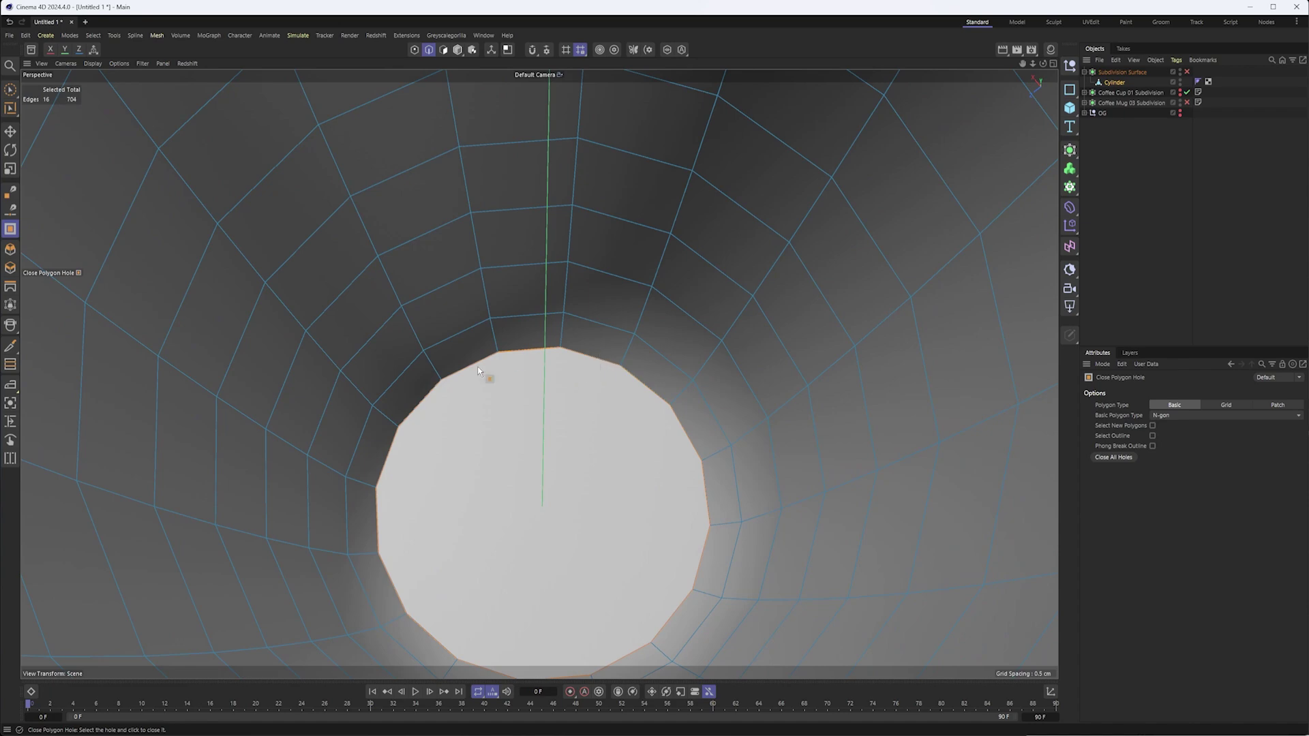
- Preview the mug's capped inner floor with the Subdivision Surface enabled, and disable the smoothing again
scroll(563, 508, "down", 5)
left_click_drag(572, 488, 572, 436, "alt")
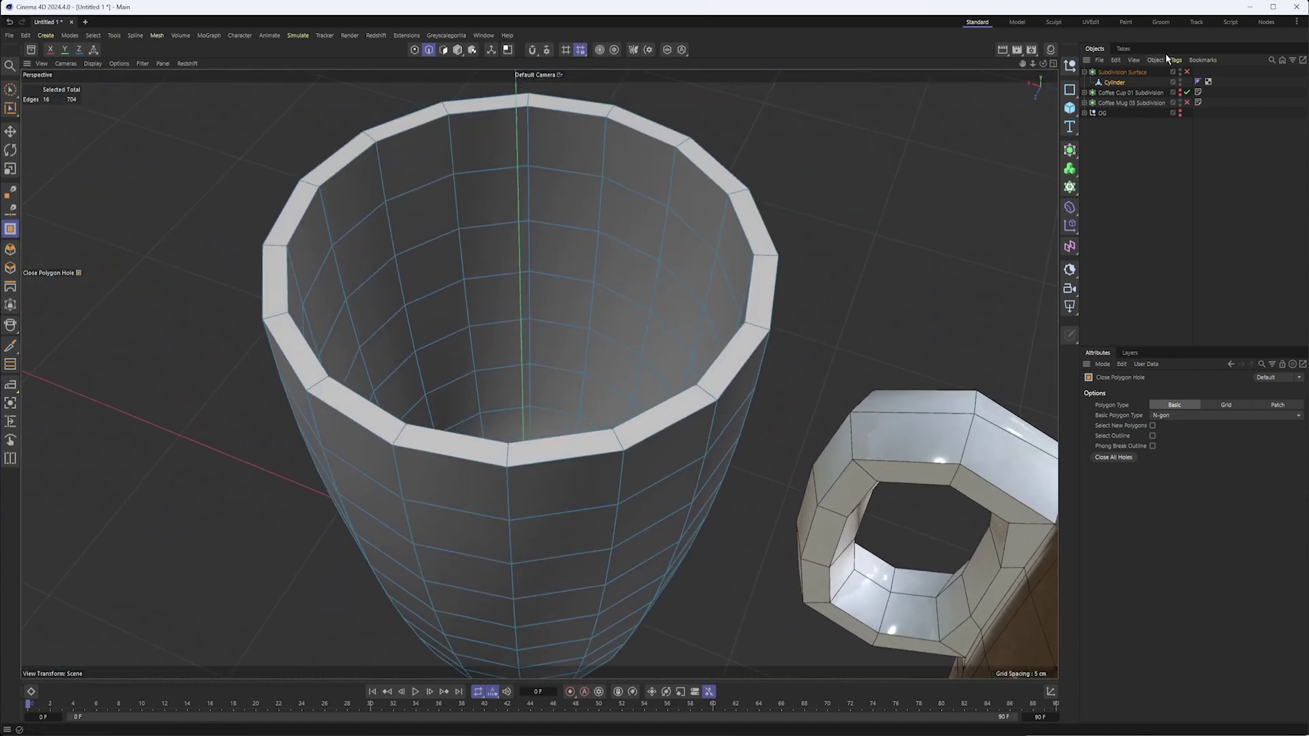
left_click(1186, 71)
left_click_drag(645, 311, 642, 373, "alt")
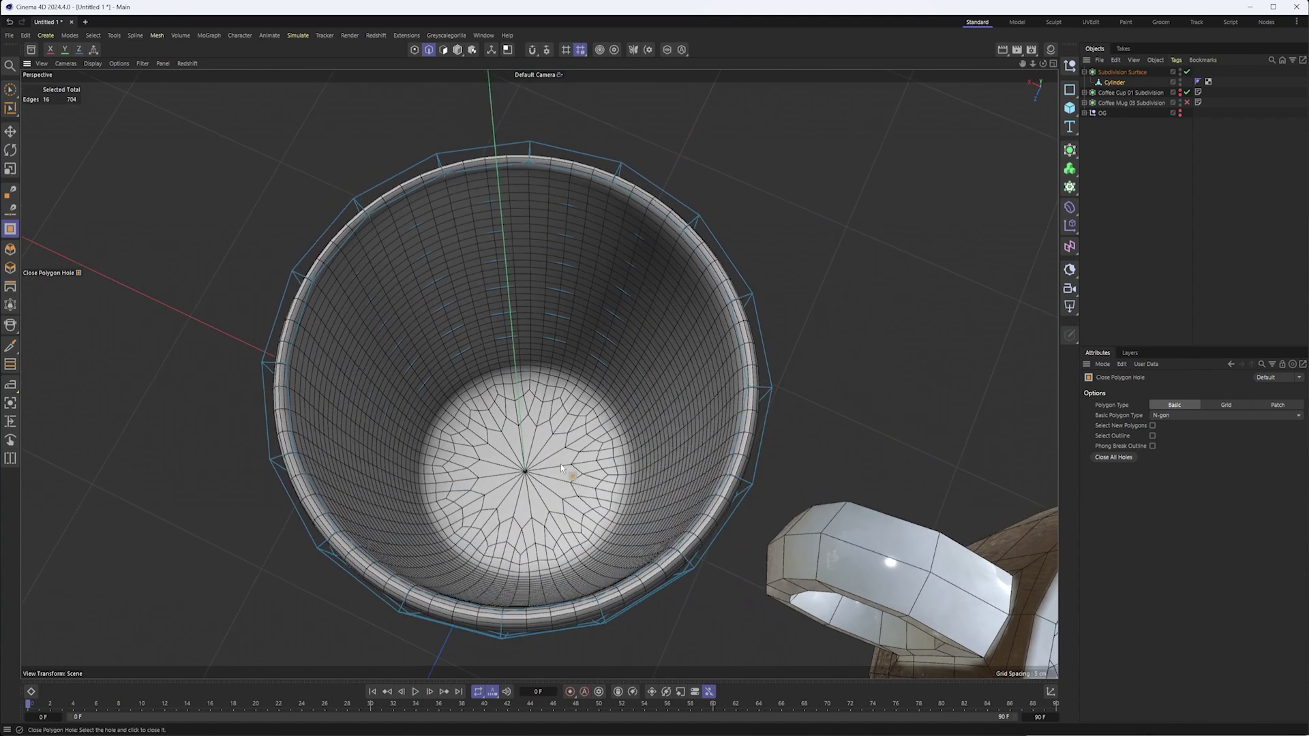
left_click(1186, 72)
- Select the polygon forming the mug's inner floor and inset it about 1.99 cm toward its center
scroll(566, 420, "up", 3)
left_click(443, 49)
left_click(503, 438)
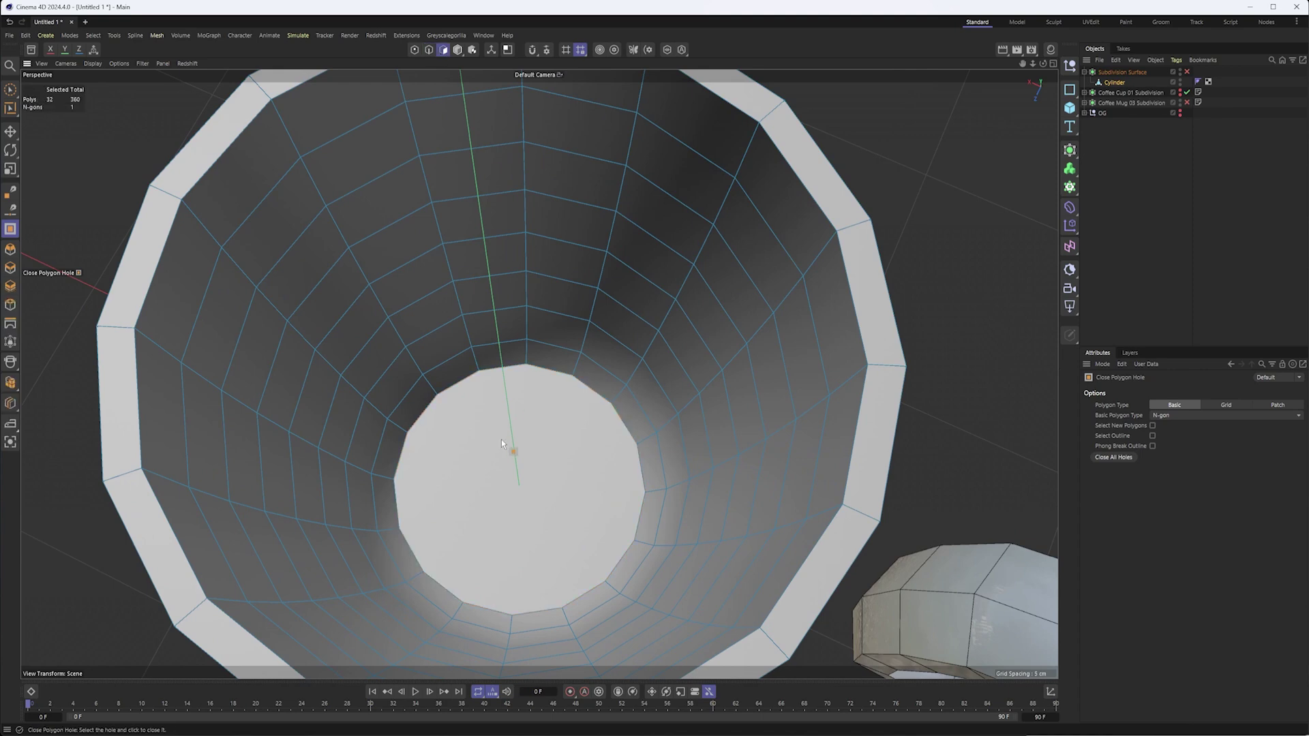
key("e")
left_click(497, 423)
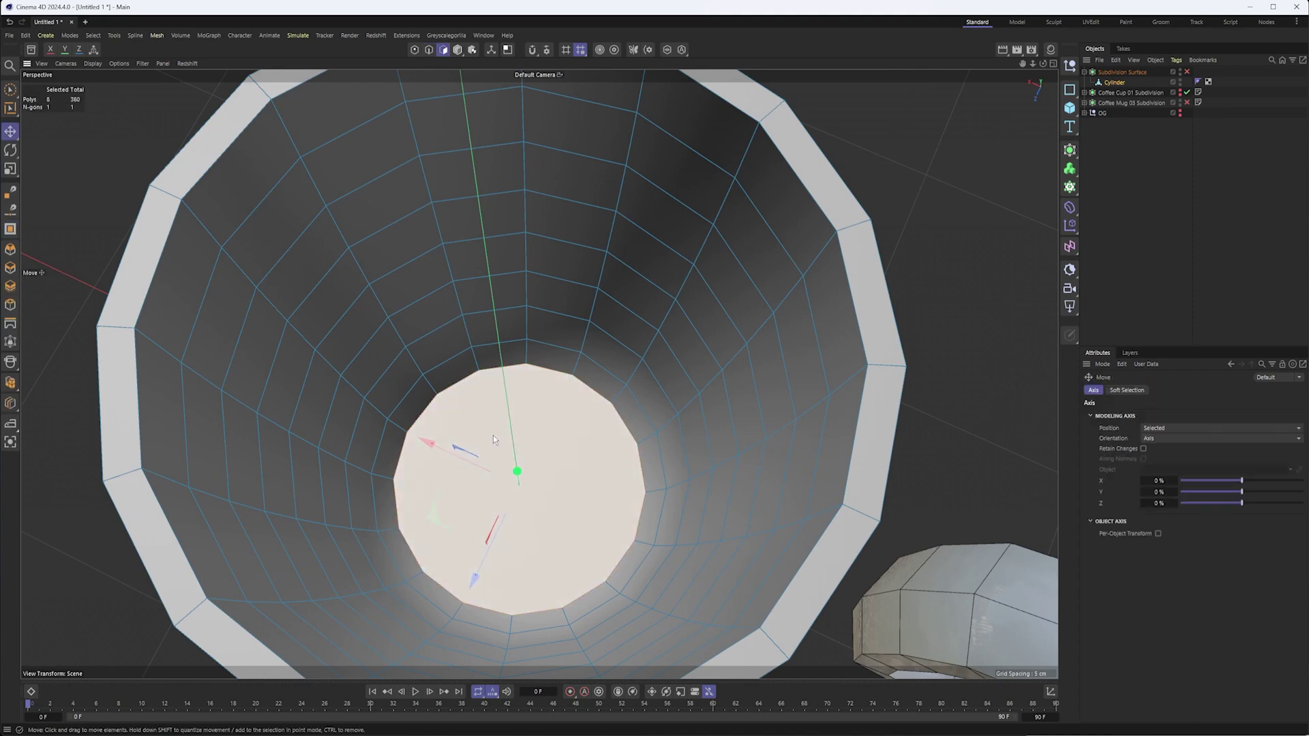
right_click(538, 416)
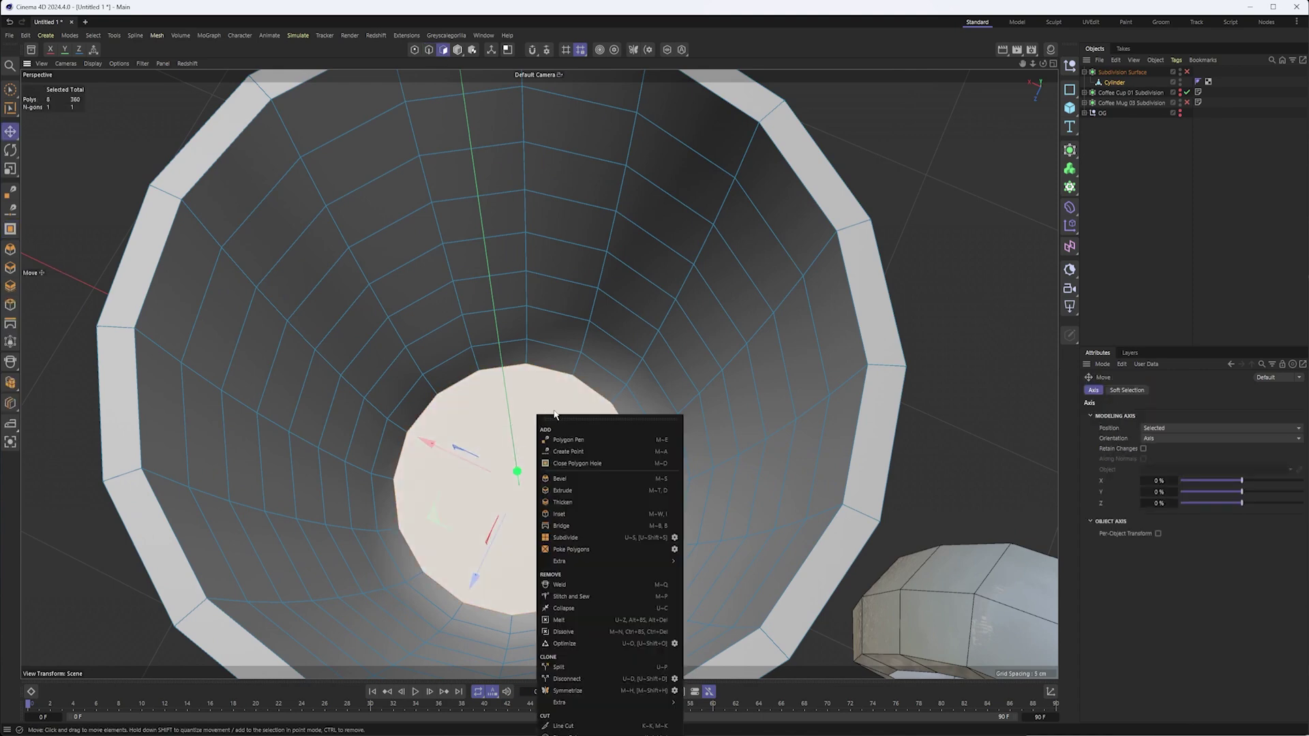
left_click(560, 514)
left_click_drag(560, 455, 456, 455)
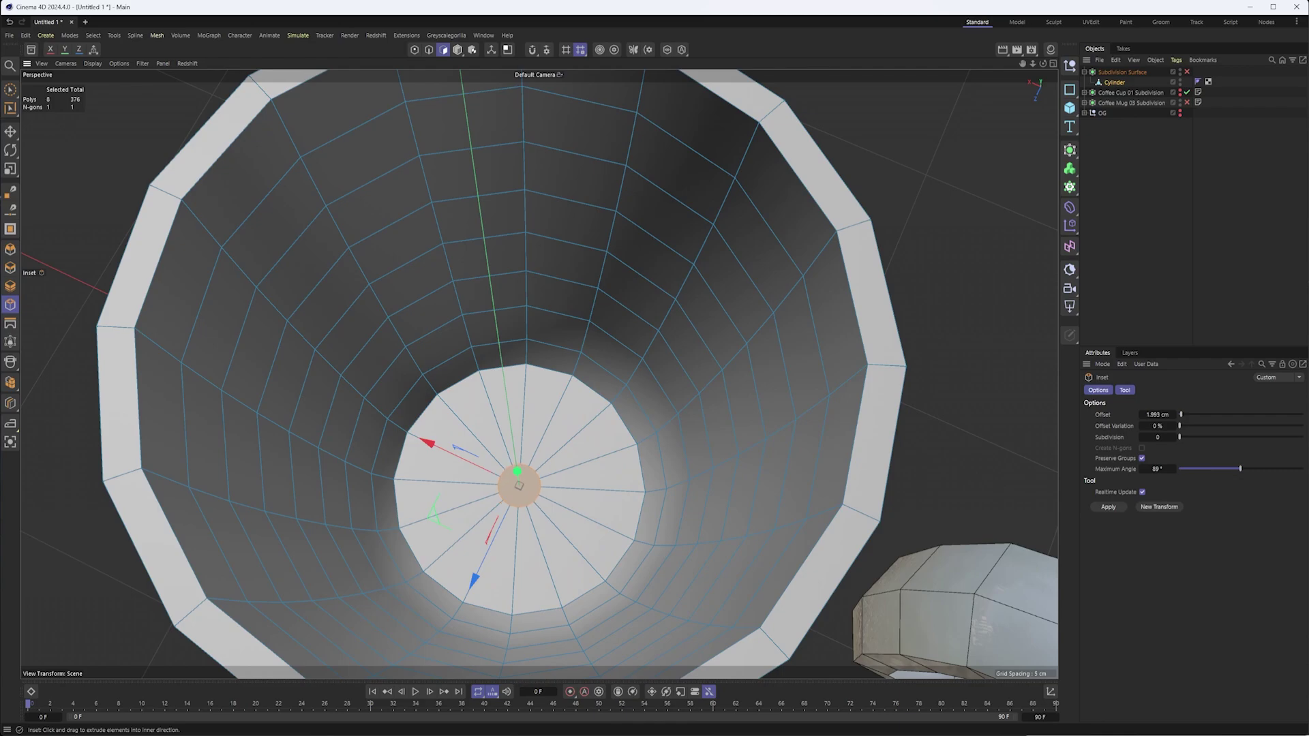
- Enable the Subdivision Surface and examine the inset floor and the mug's overall shape against the reference mug
left_click(1187, 72)
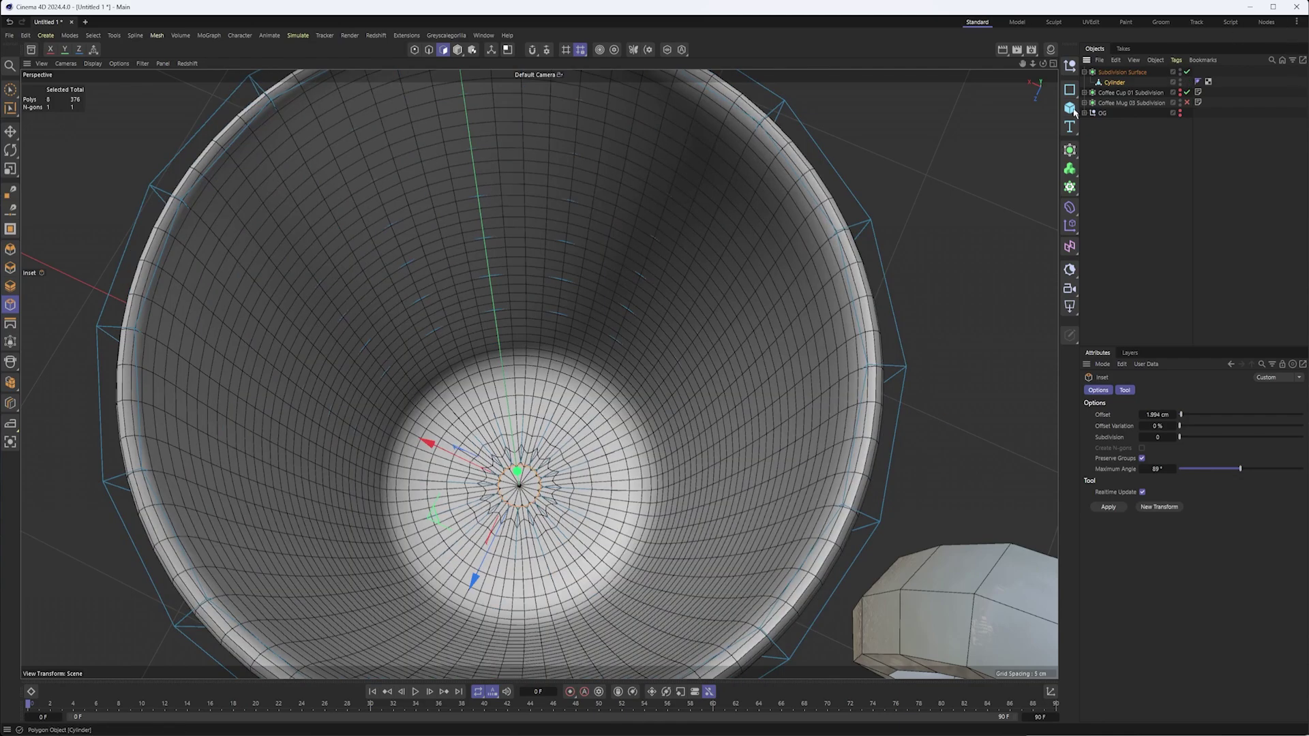
left_click_drag(527, 541, 583, 403, "alt")
scroll(583, 402, "down", 5)
middle_click_drag(583, 403, 472, 517, "alt")
left_click(457, 51)
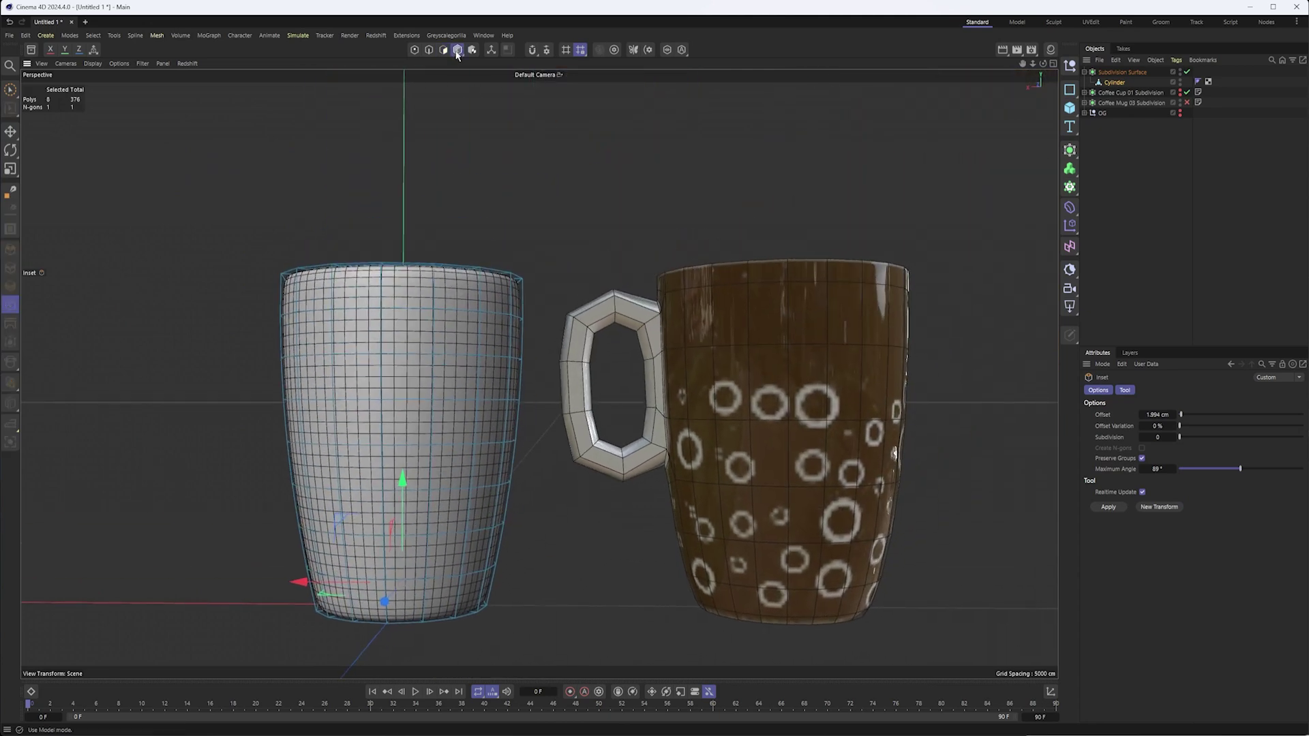
key("e")
left_click(609, 165)
left_click_drag(526, 304, 478, 338, "alt")
right_click_drag(462, 297, 571, 260, "alt")
middle_click_drag(571, 261, 613, 341, "alt")
left_click_drag(613, 340, 608, 302, "alt")
- With smoothing off, add a loop cut around the top face of the cylinder's rim at a 50% offset
left_click(1187, 72)
right_click_drag(521, 375, 736, 434, "alt")
middle_click_drag(737, 434, 790, 448, "alt")
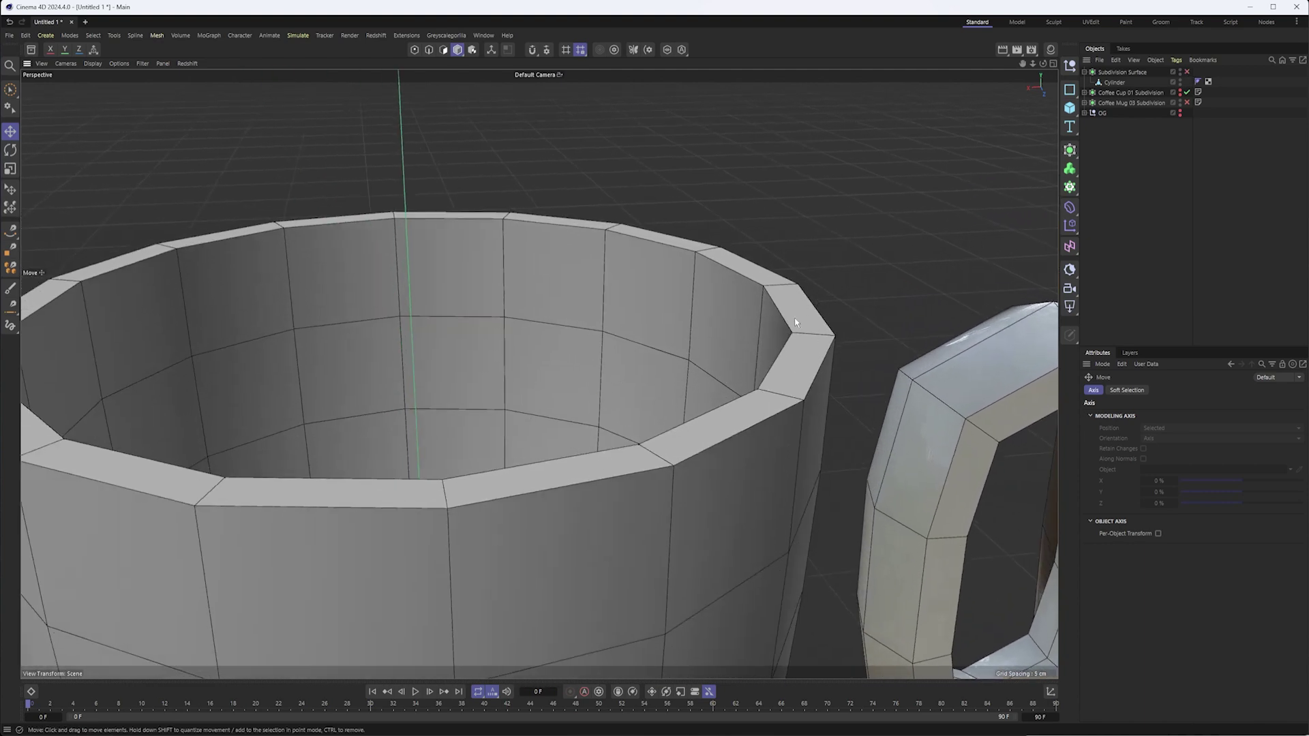
left_click(1116, 82)
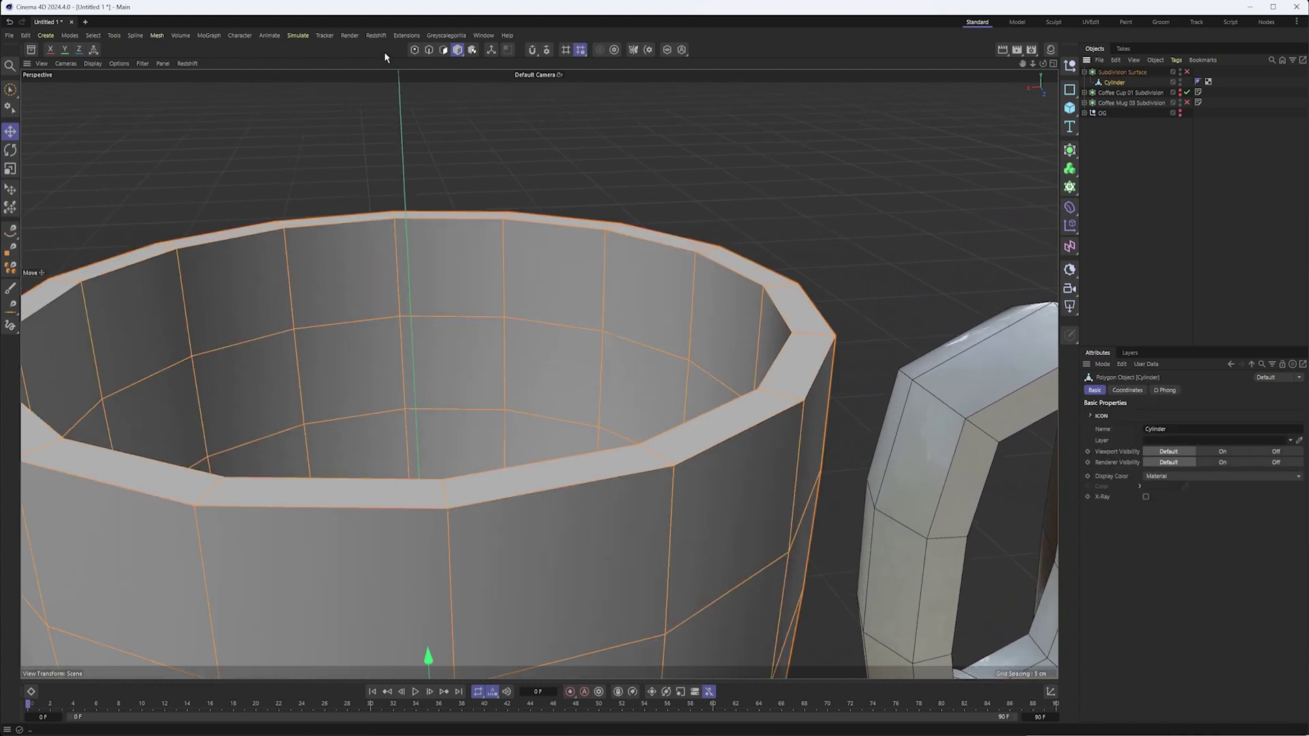
left_click(429, 51)
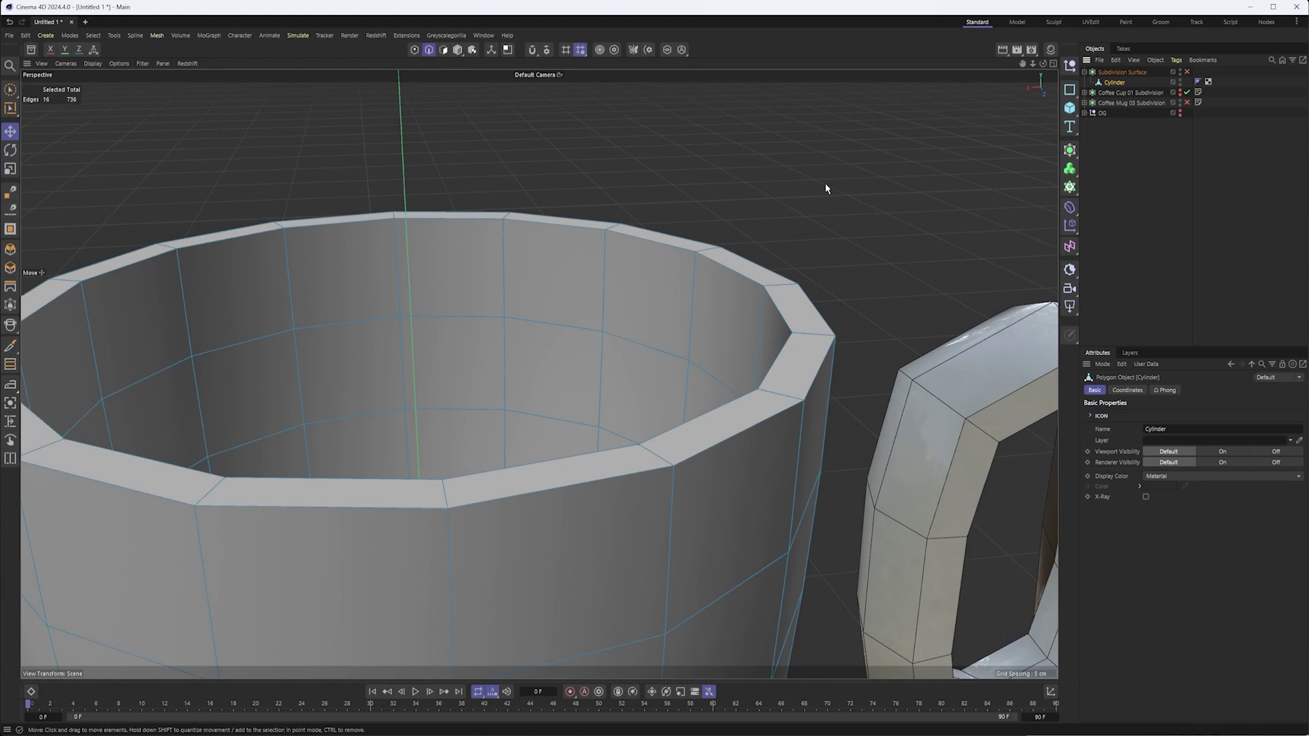
left_click(827, 148)
right_click(828, 148)
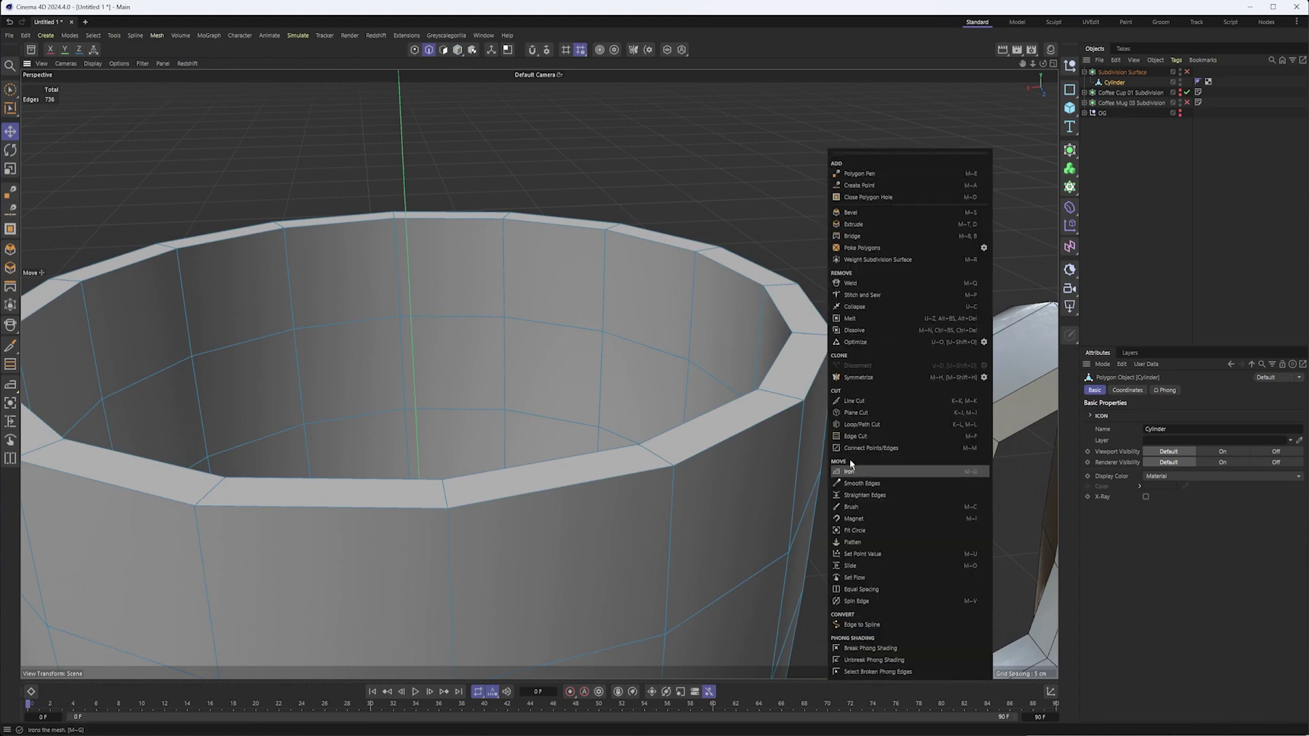
left_click(863, 425)
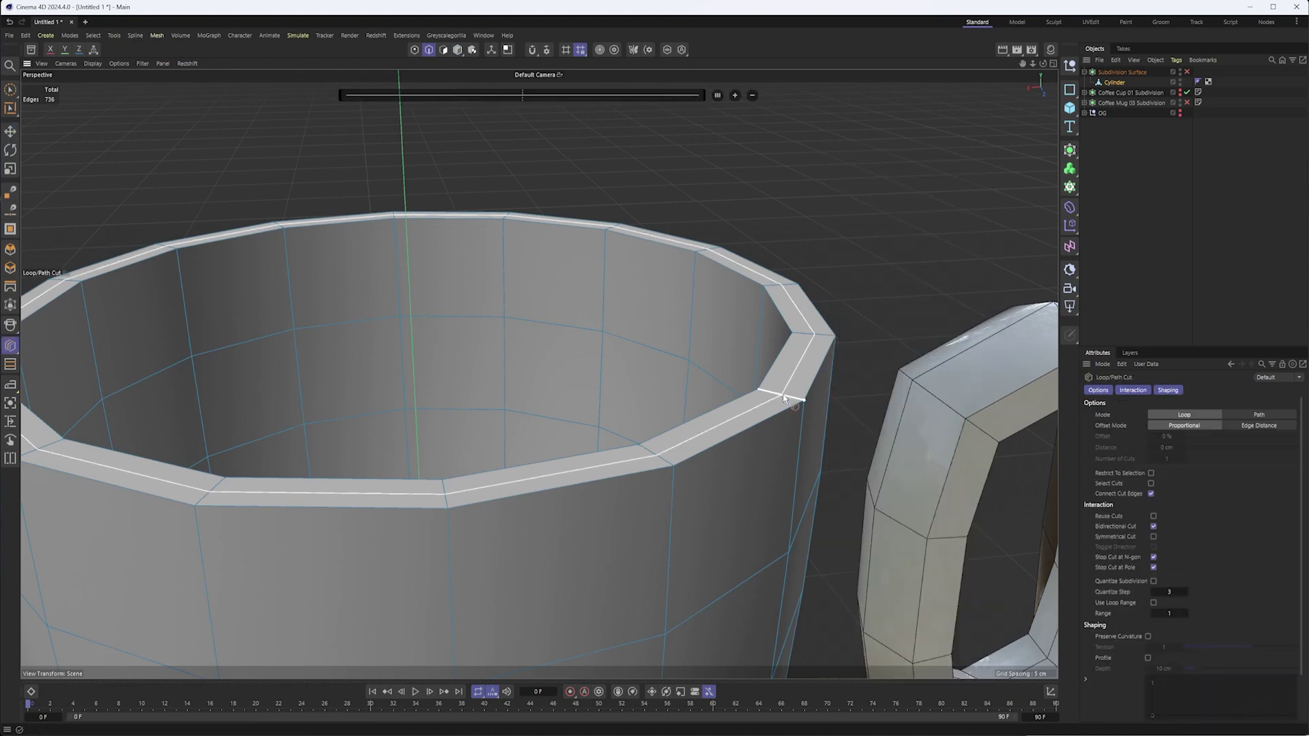
left_click(783, 398)
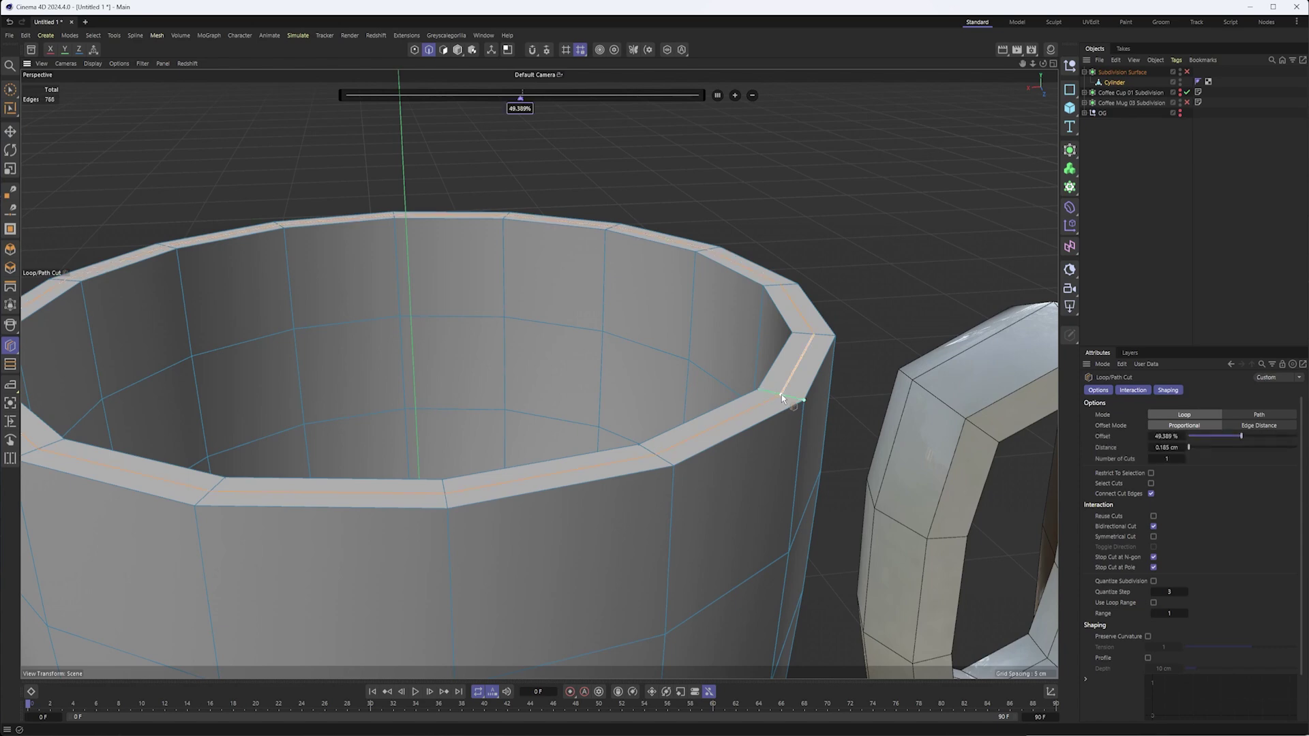
left_click(1166, 436)
type("50")
key("Return")
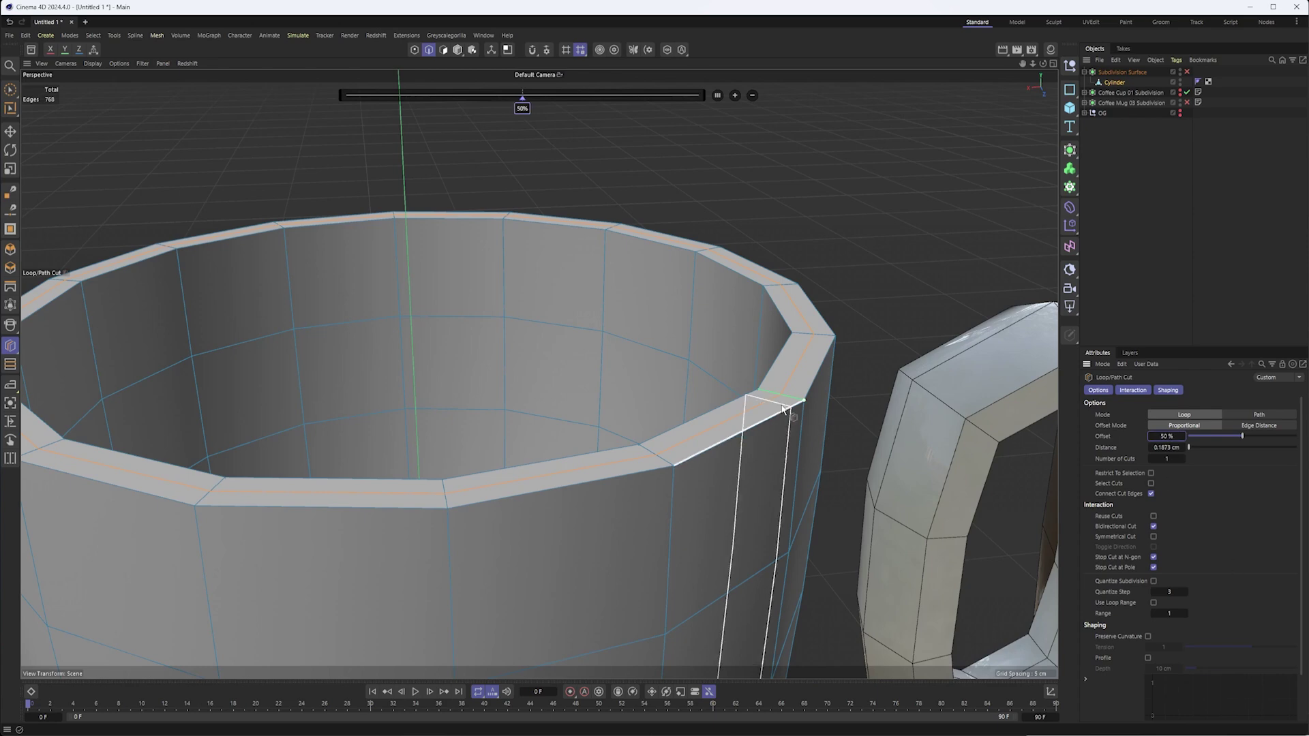
- Re-enable the Subdivision Surface, deselect the mug in Model mode and compare it with the reference mug
left_click_drag(750, 449, 716, 447, "alt")
scroll(716, 449, "down", 2)
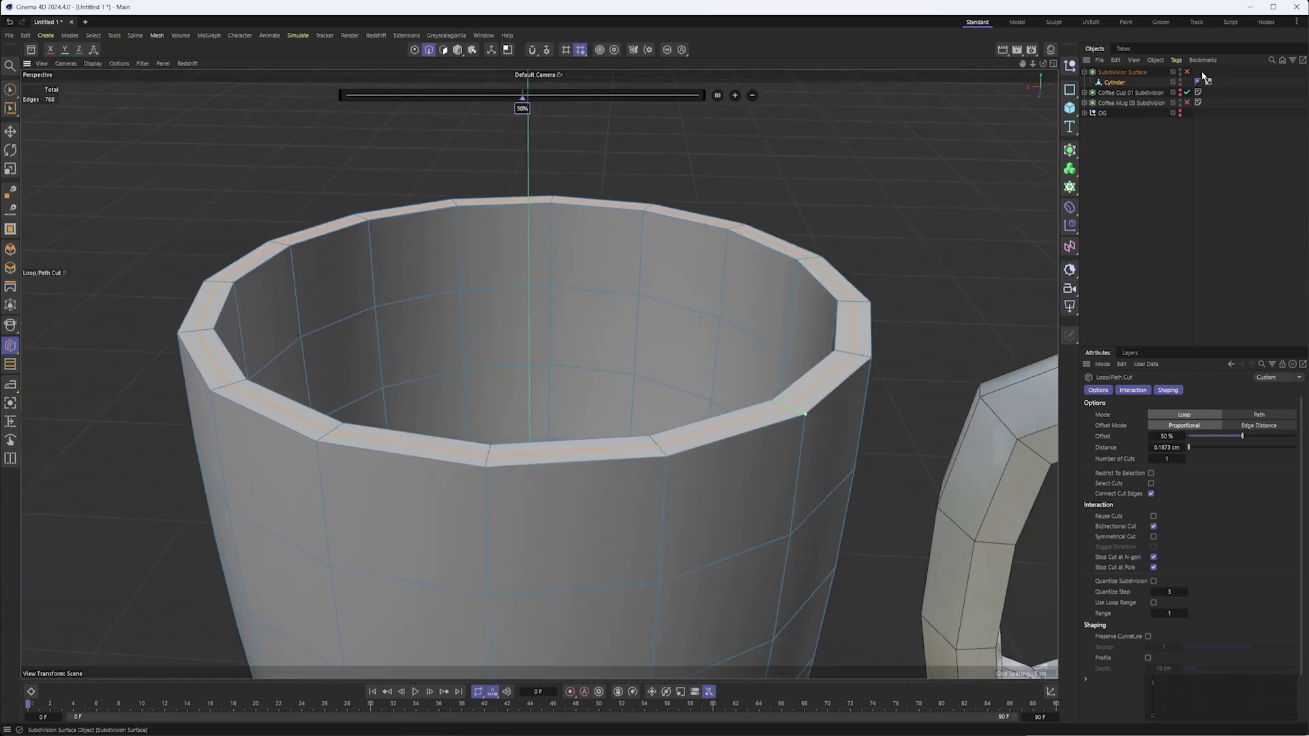
left_click(1188, 72)
scroll(657, 350, "down", 6)
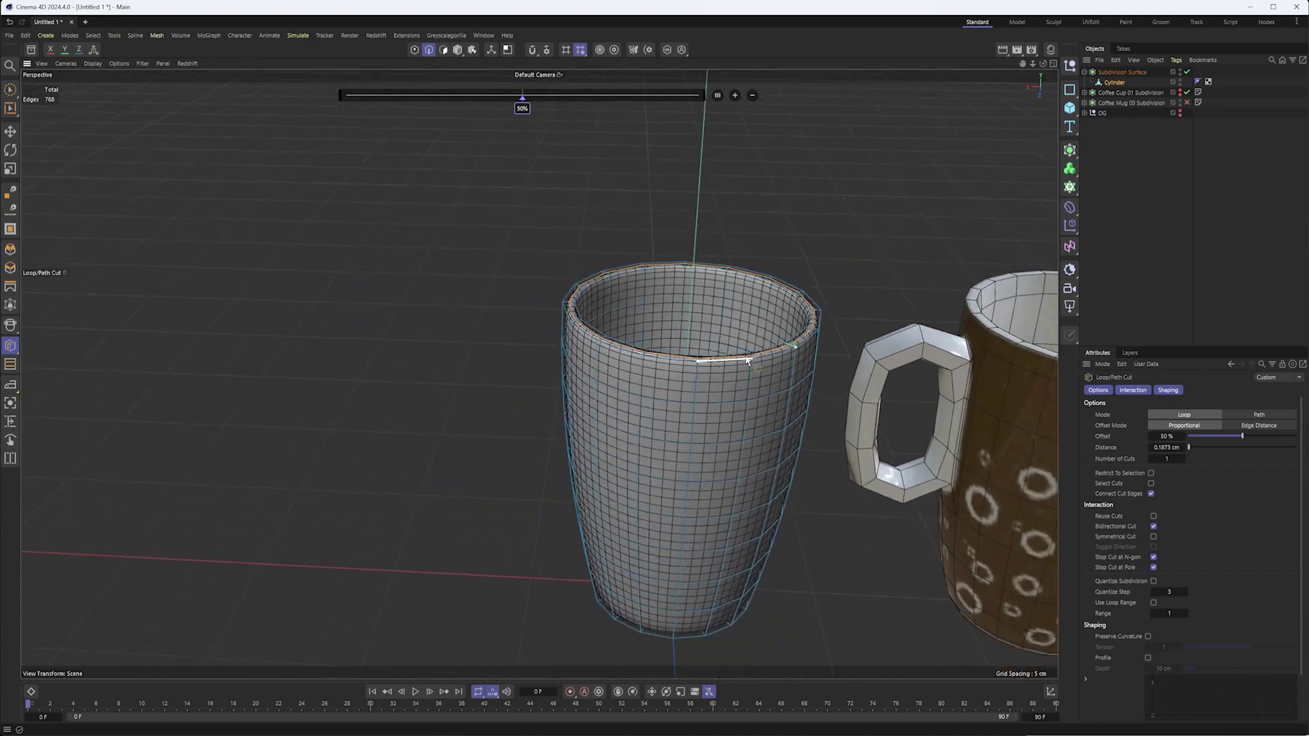
left_click(458, 51)
middle_click_drag(639, 205, 589, 204, "alt")
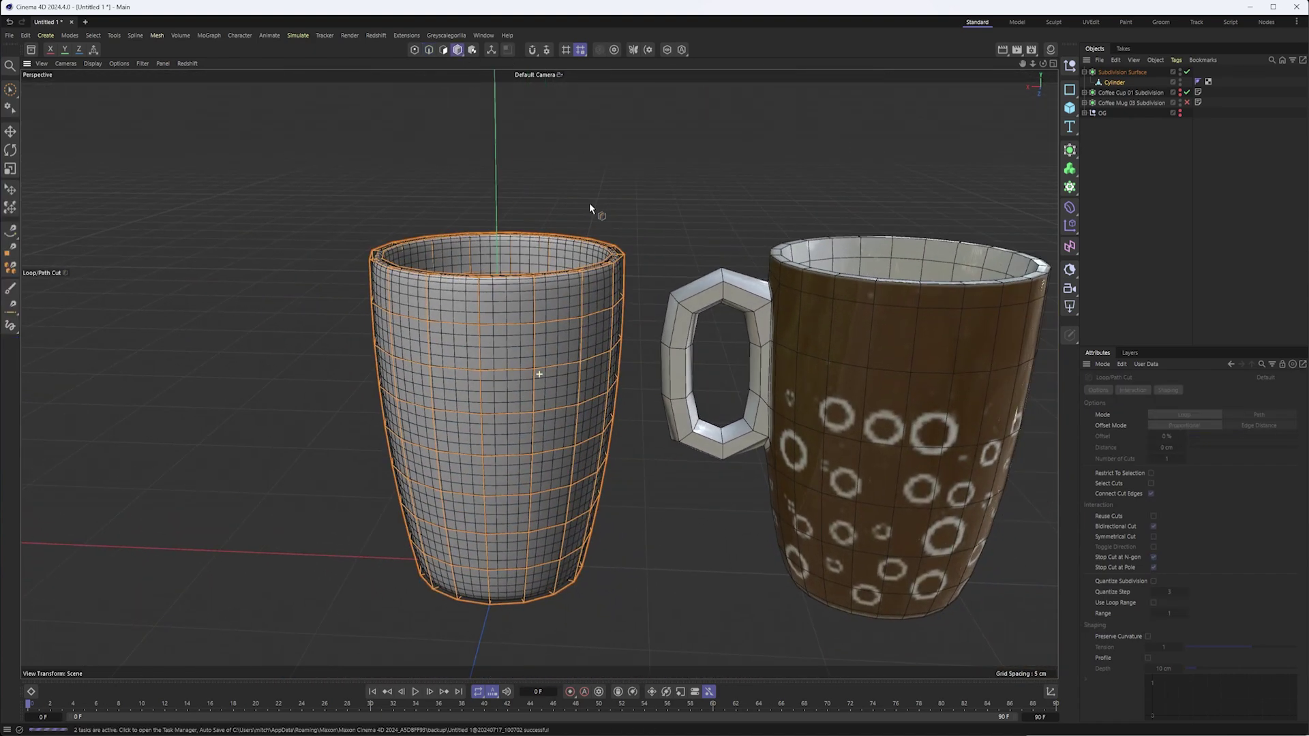
scroll(594, 319, "down", 2)
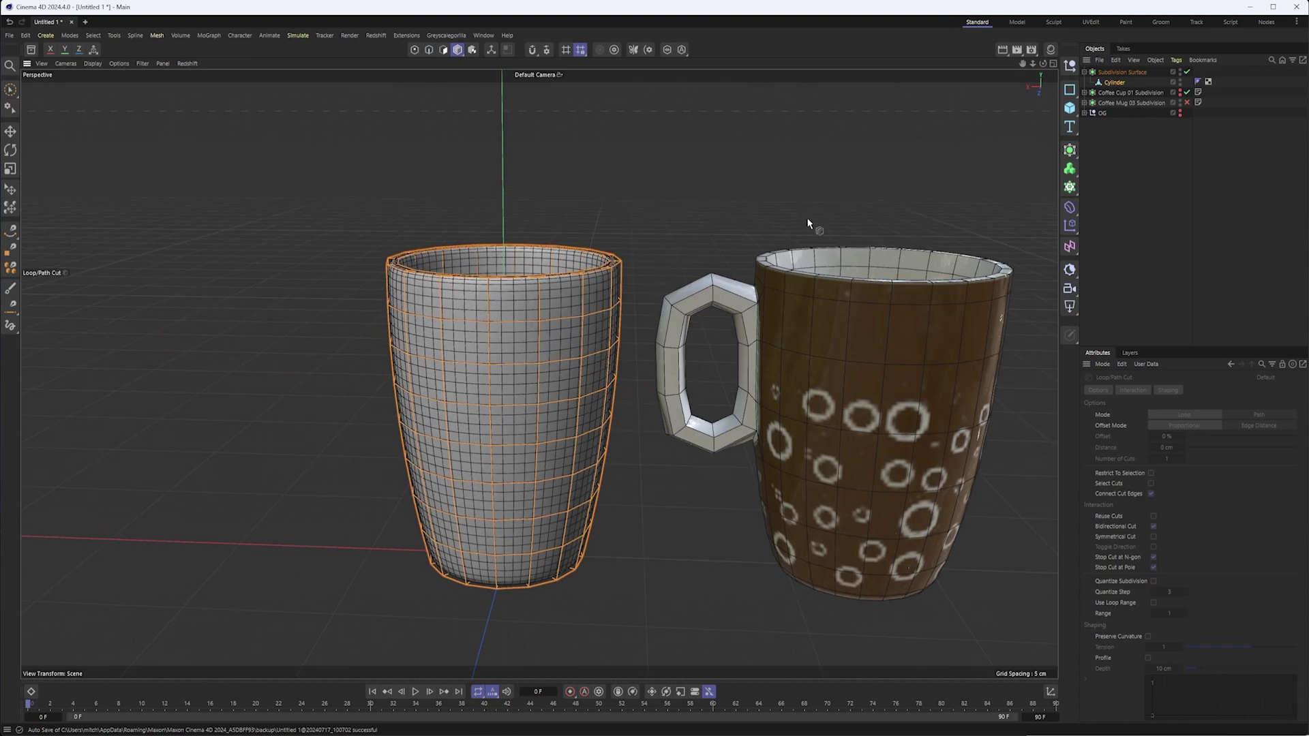
left_click(1118, 212)
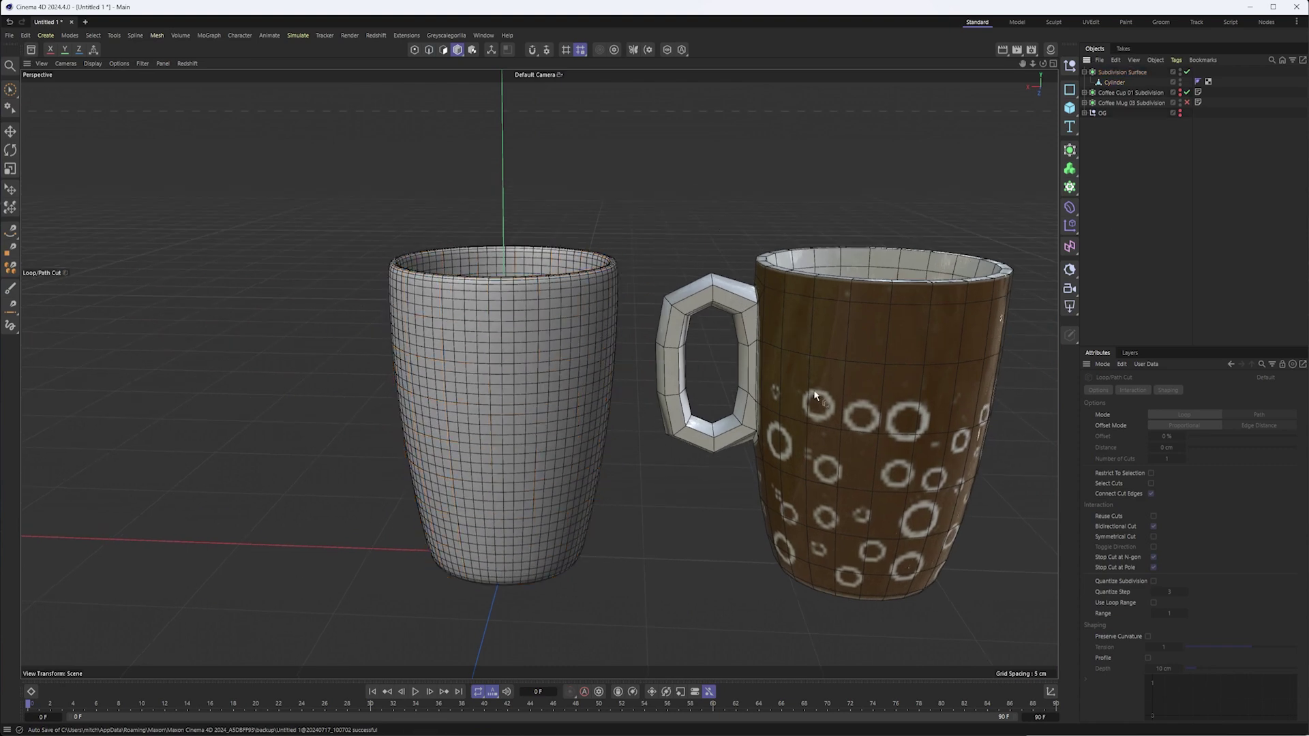
key("e")
scroll(834, 304, "down", 3)
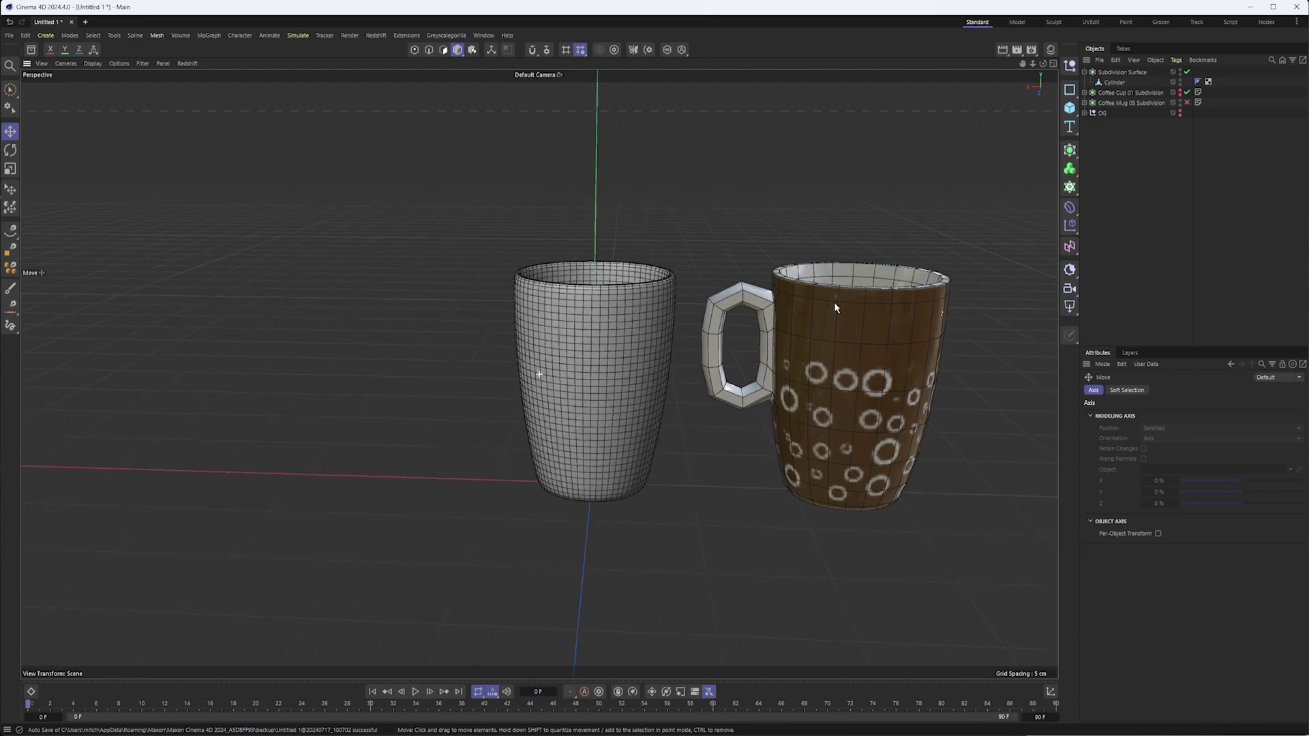
left_click_drag(833, 302, 828, 290, "alt")
middle_click_drag(828, 291, 799, 318, "alt")
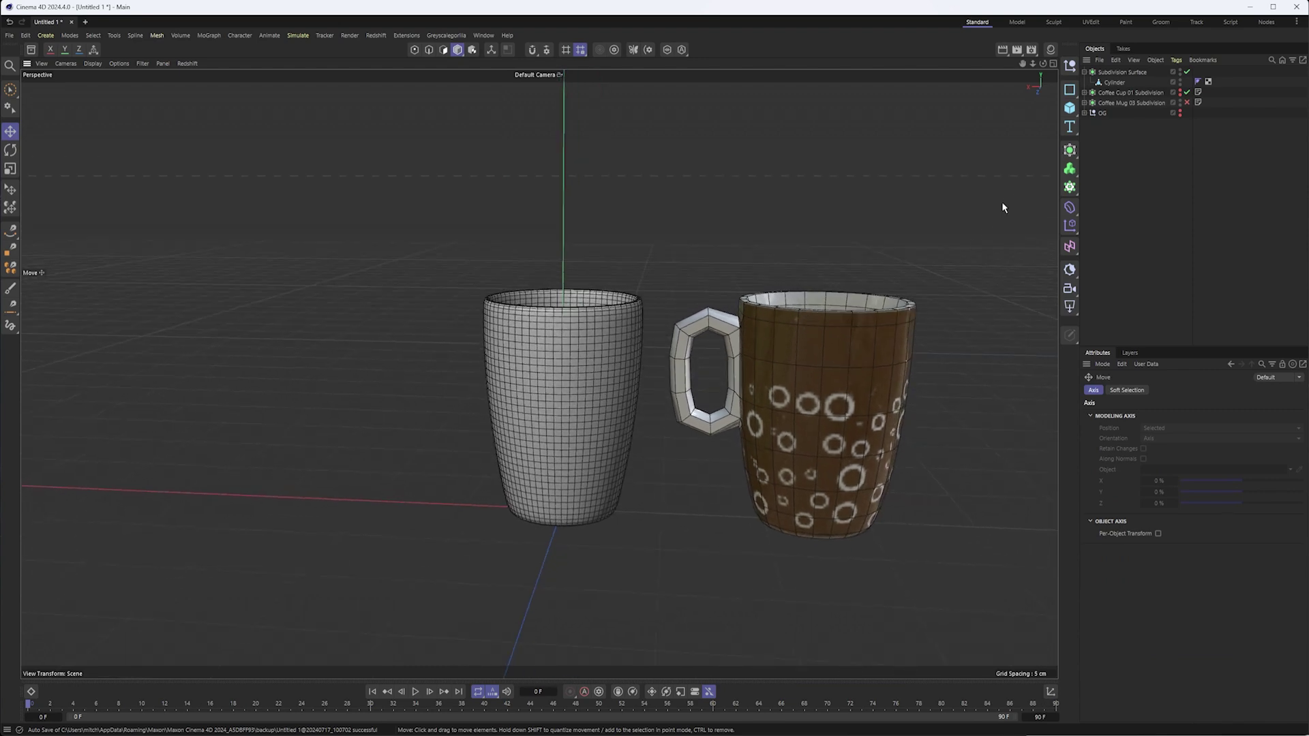
- Add a torus primitive to the scene
left_click(1069, 107)
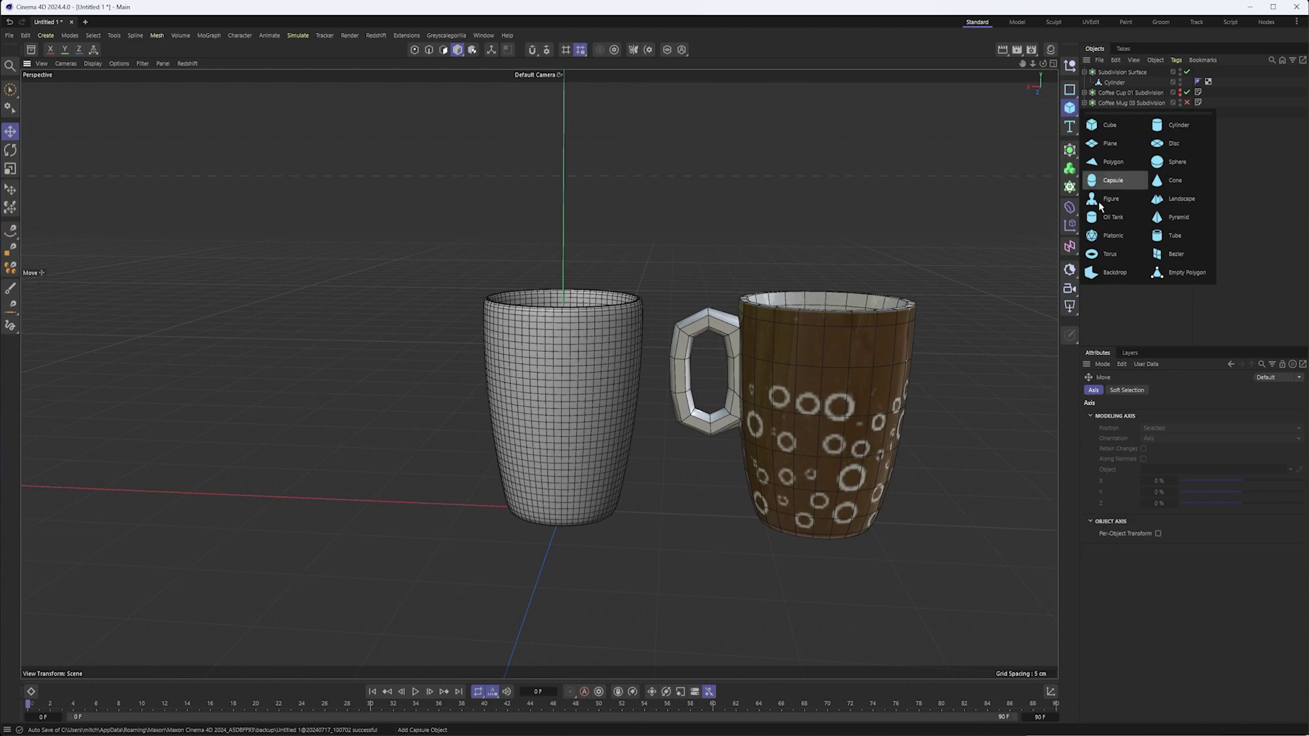
left_click(1099, 261)
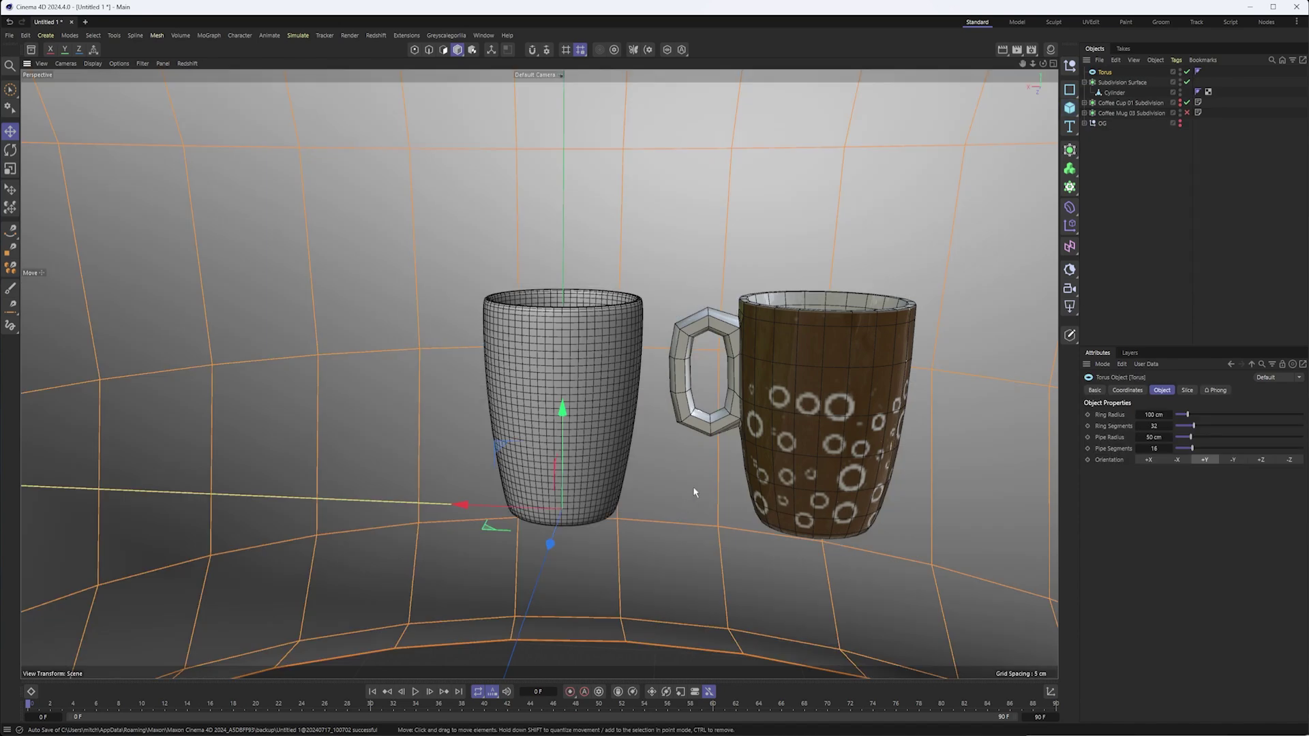
scroll(647, 470, "down", 12)
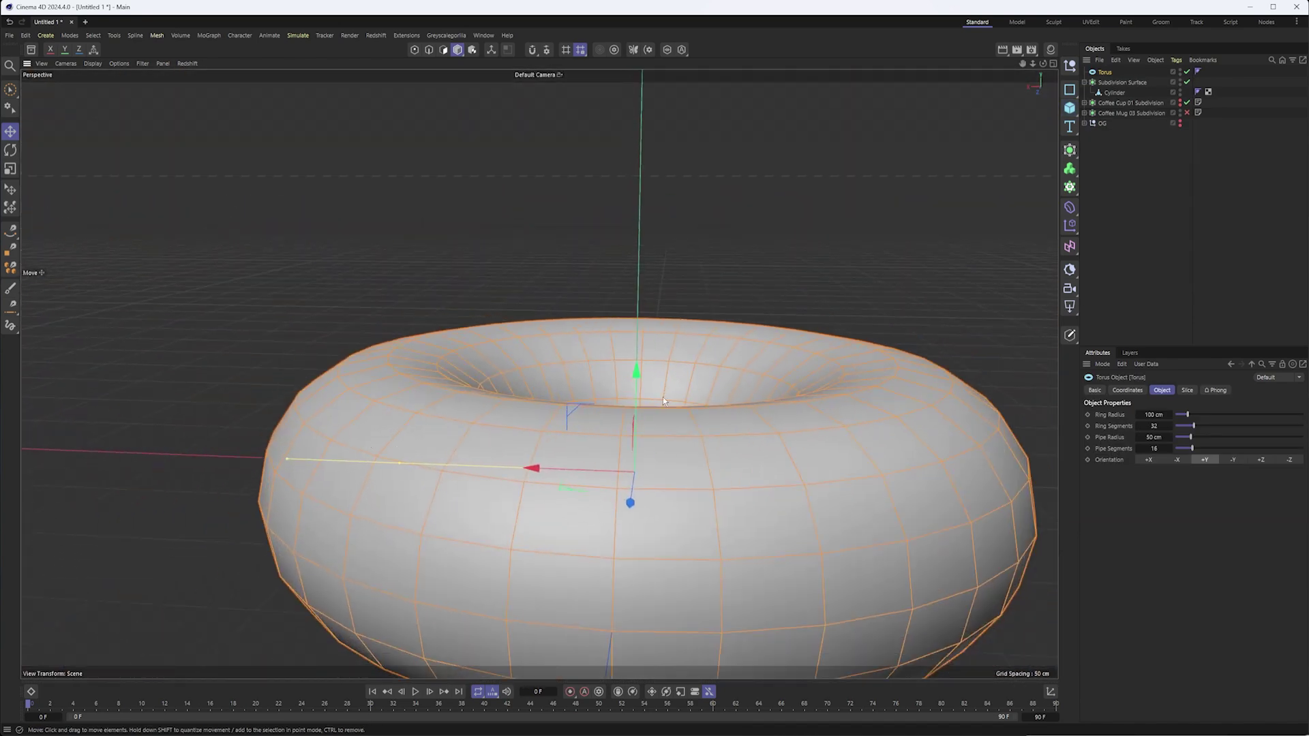
- Scale the torus down uniformly until it is close to the mug's width
key("t")
left_click_drag(663, 396, 341, 417)
scroll(664, 469, "up", 5)
scroll(633, 466, "up", 3)
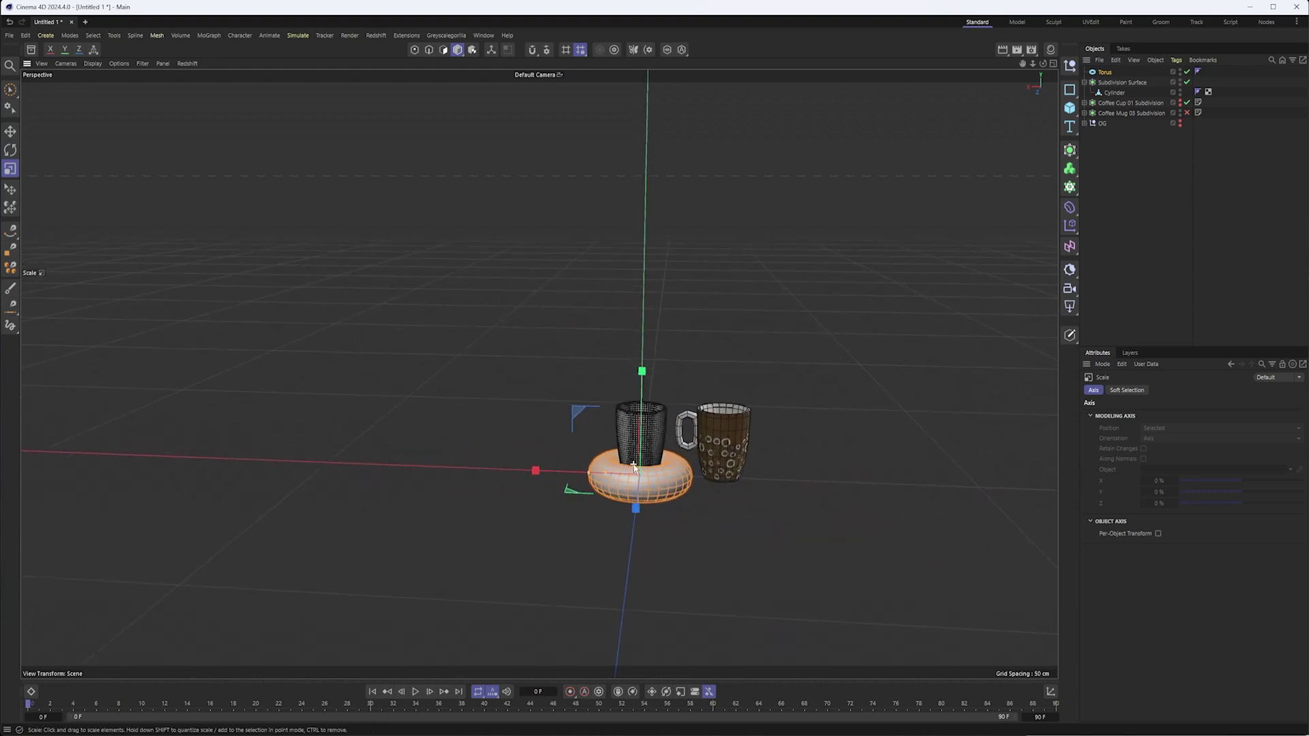
left_click_drag(801, 251, 771, 330)
mouse_move(646, 375)
left_mouse_down()
mouse_move(646, 434)
mouse_move(645, 369)
left_mouse_up()
scroll(616, 437, "up", 4)
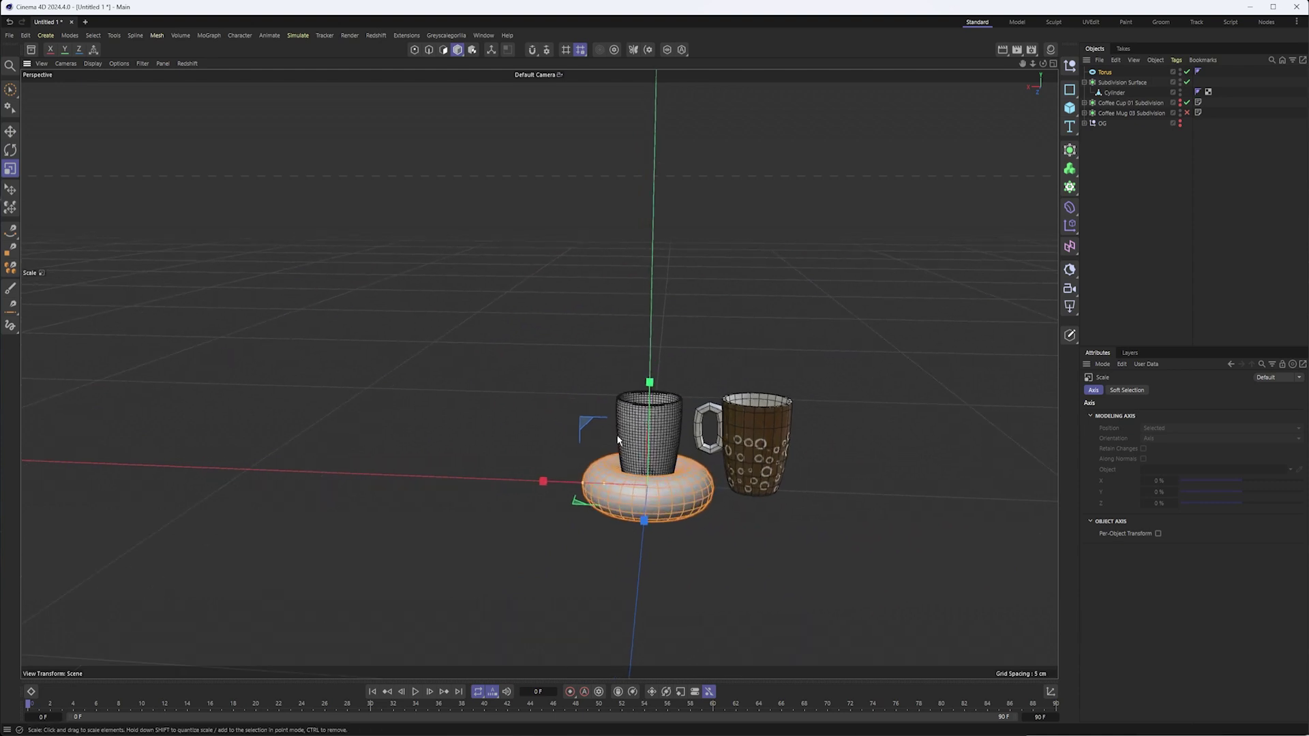
- Move the torus into the empty space beside the mug, opposite the reference mug, and scale it down further
key("e")
left_click_drag(761, 357, 616, 277)
key("t")
left_click_drag(522, 311, 517, 371)
left_click(1069, 334)
left_click_drag(523, 318, 533, 354)
key("ctrl+z")
scroll(535, 362, "up", 3)
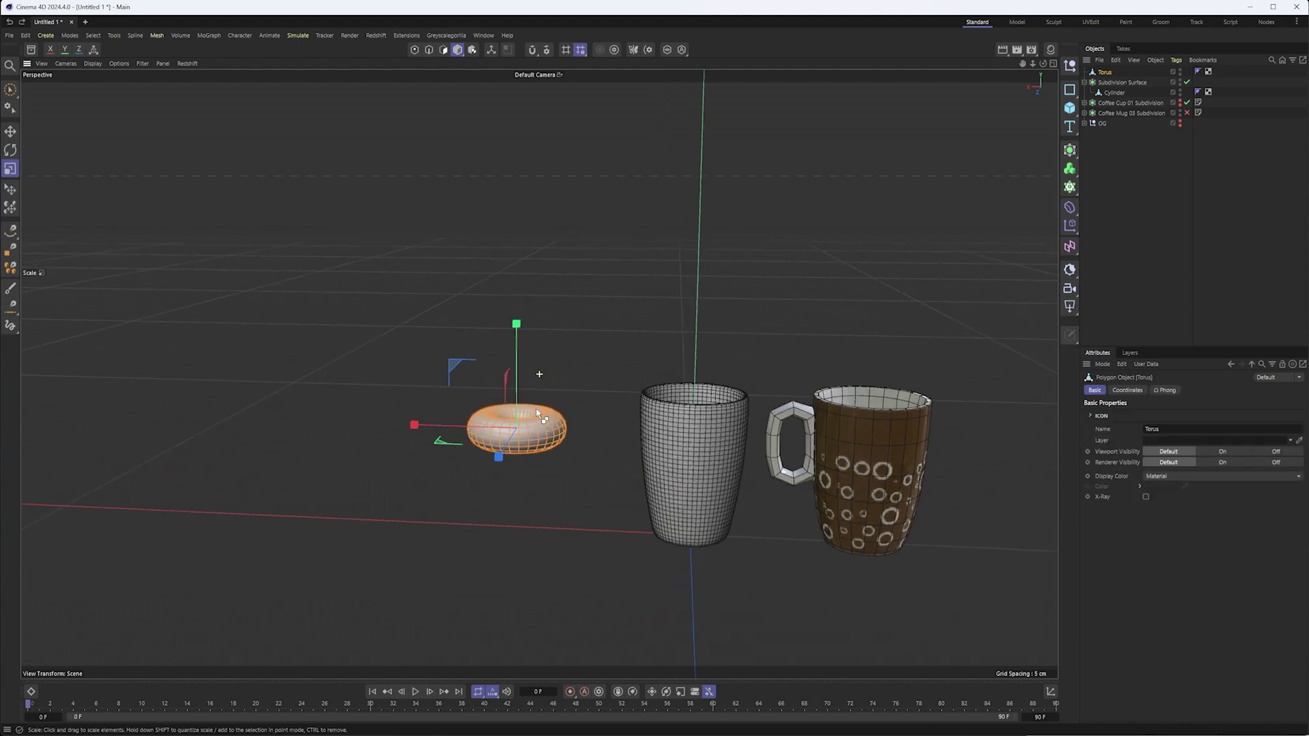
key("ctrl+z")
- Rotate the torus upright so its hole faces the front and move it against the mug's side
key("r")
left_click_drag(508, 390, 512, 503)
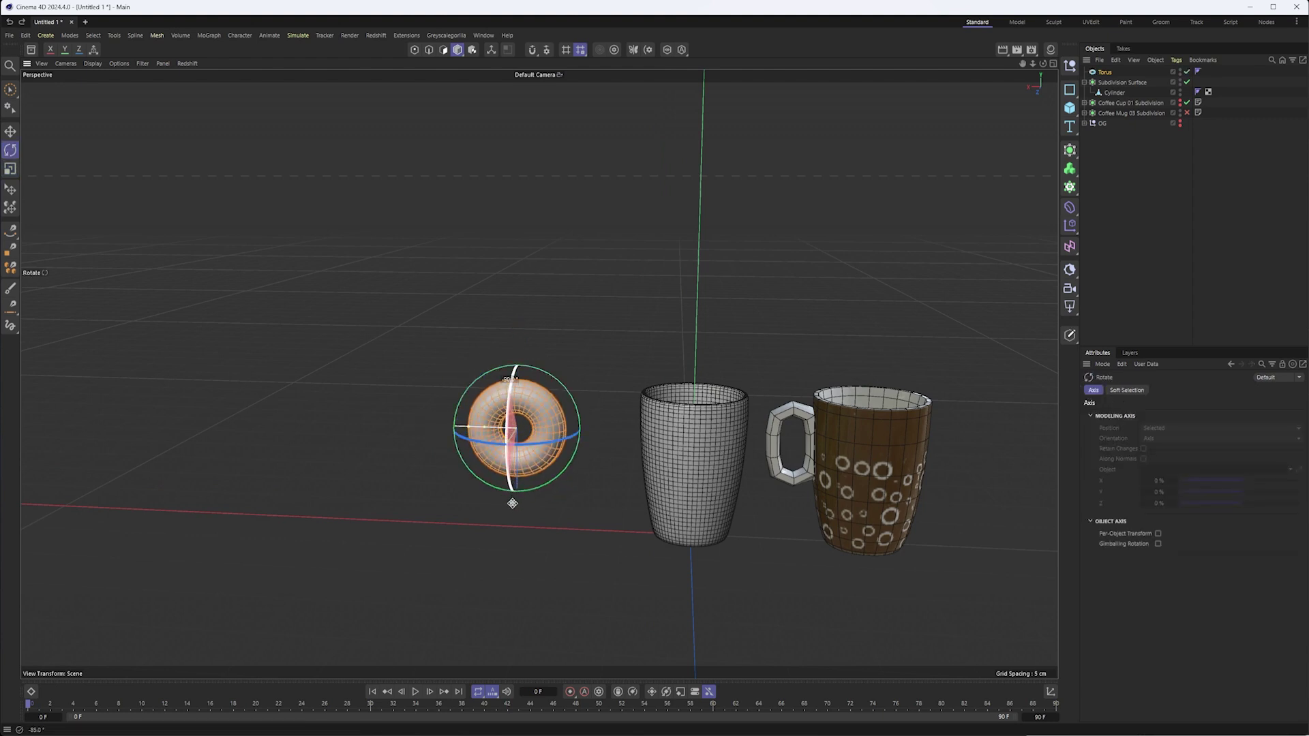
key("e")
left_click_drag(453, 476, 558, 504)
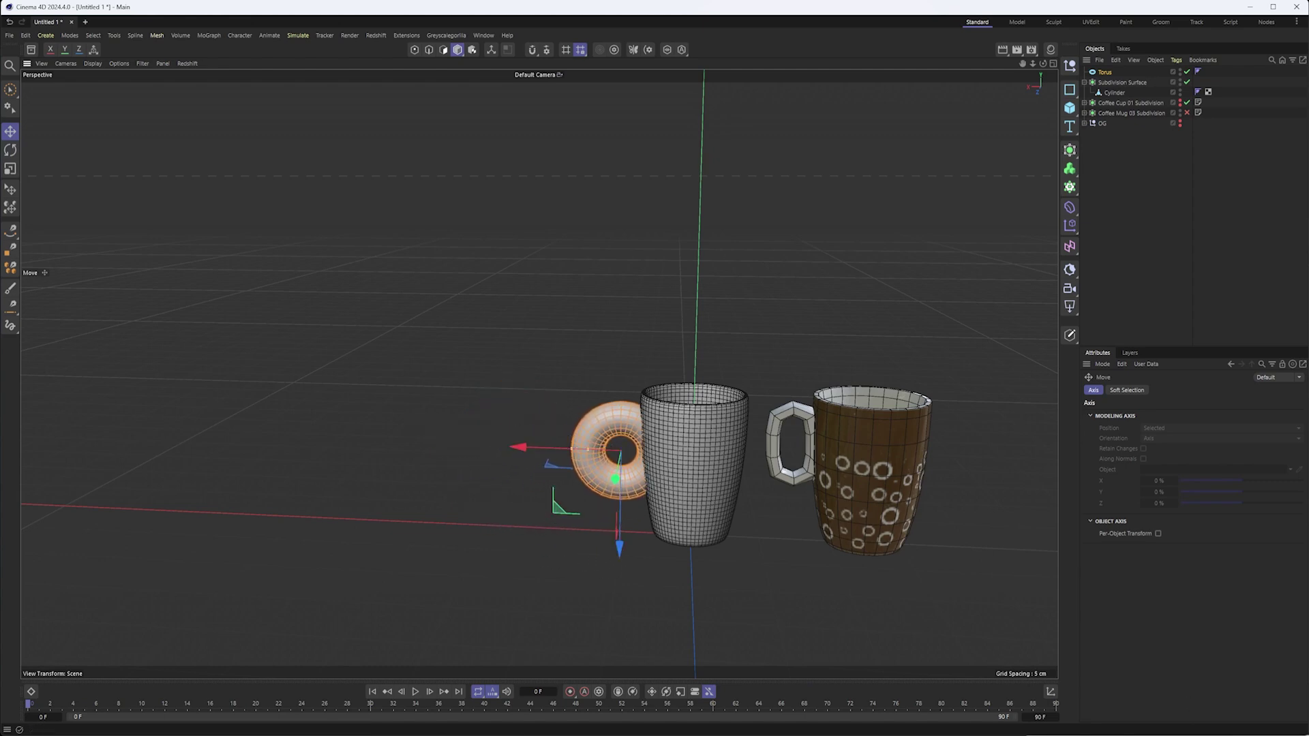
- Scale the upright torus down to a ring radius of about 1.49 cm
left_click(1105, 73)
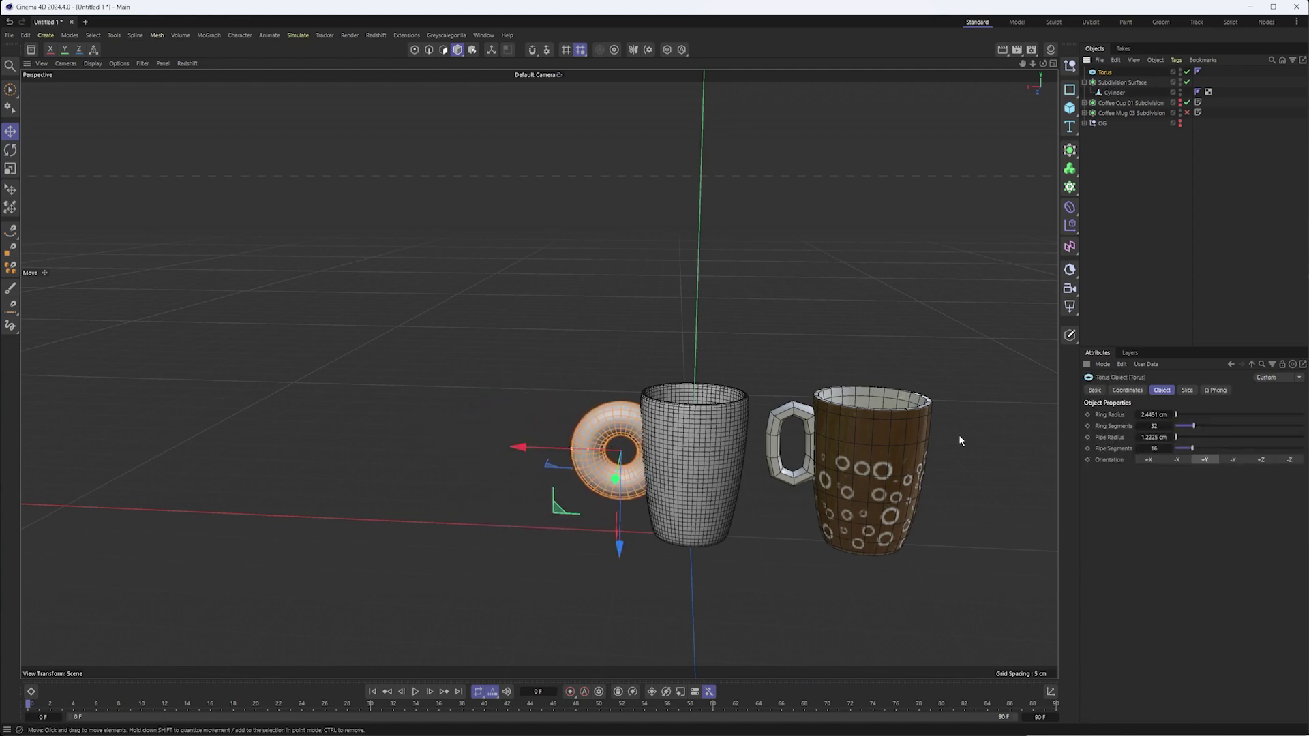
key("t")
left_click_drag(644, 409, 472, 426)
scroll(629, 450, "up", 5)
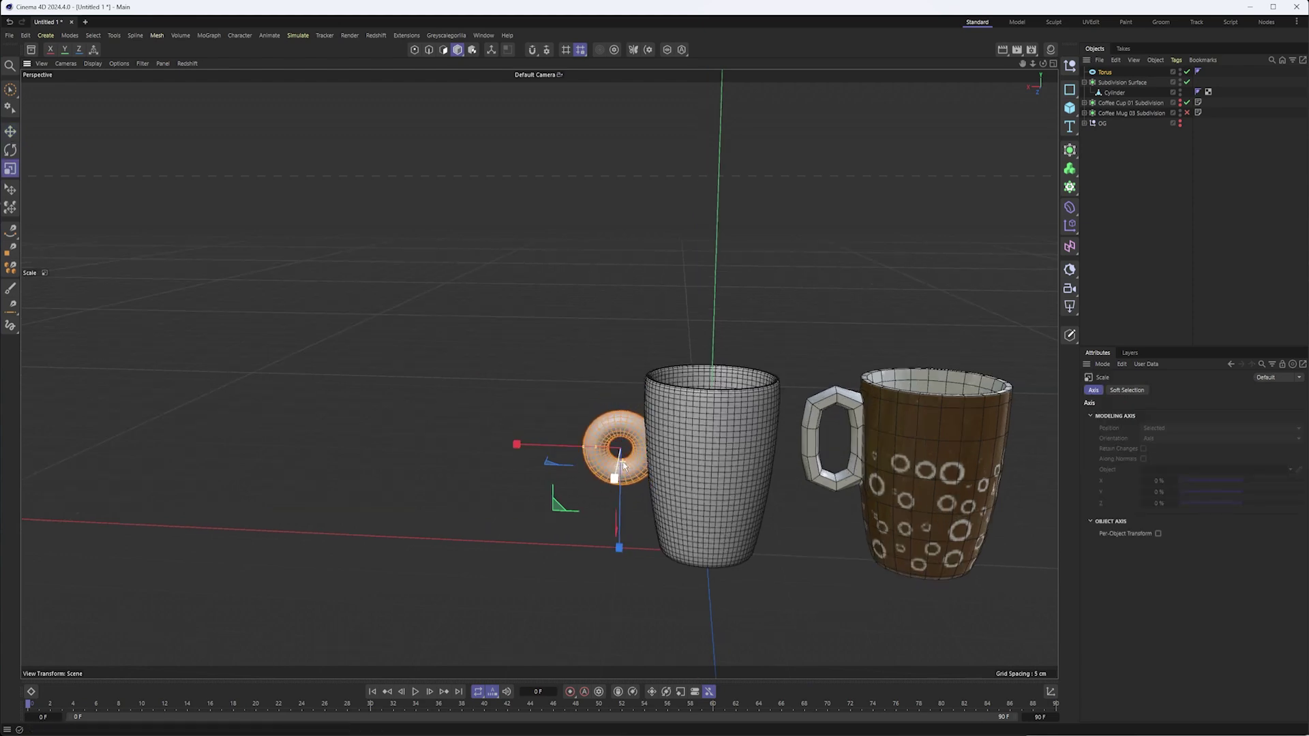
right_click_drag(667, 449, 690, 449, "alt")
left_click_drag(678, 458, 674, 440, "alt")
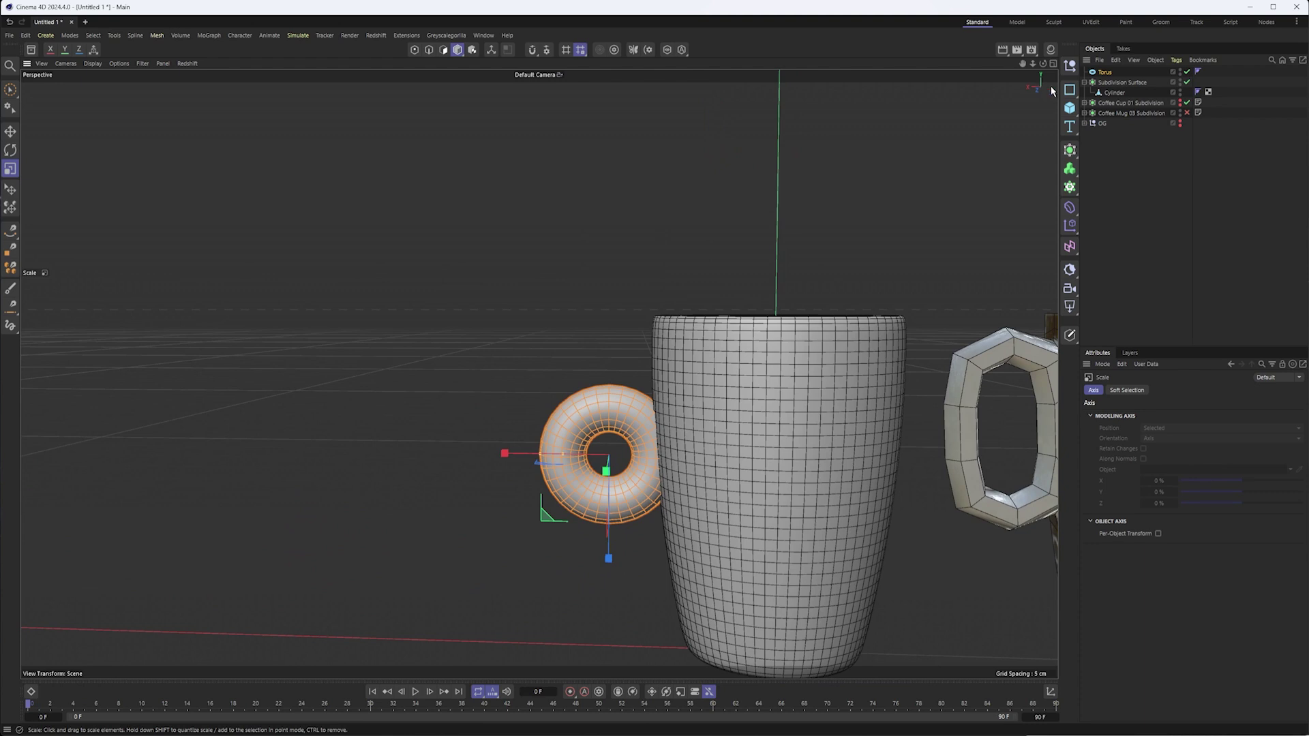
- Set the torus's pipe radius to 0.4 cm to thin the handle ring
left_click(1103, 73)
left_click_drag(963, 452, 952, 451, "alt")
middle_click_drag(952, 450, 845, 426, "alt")
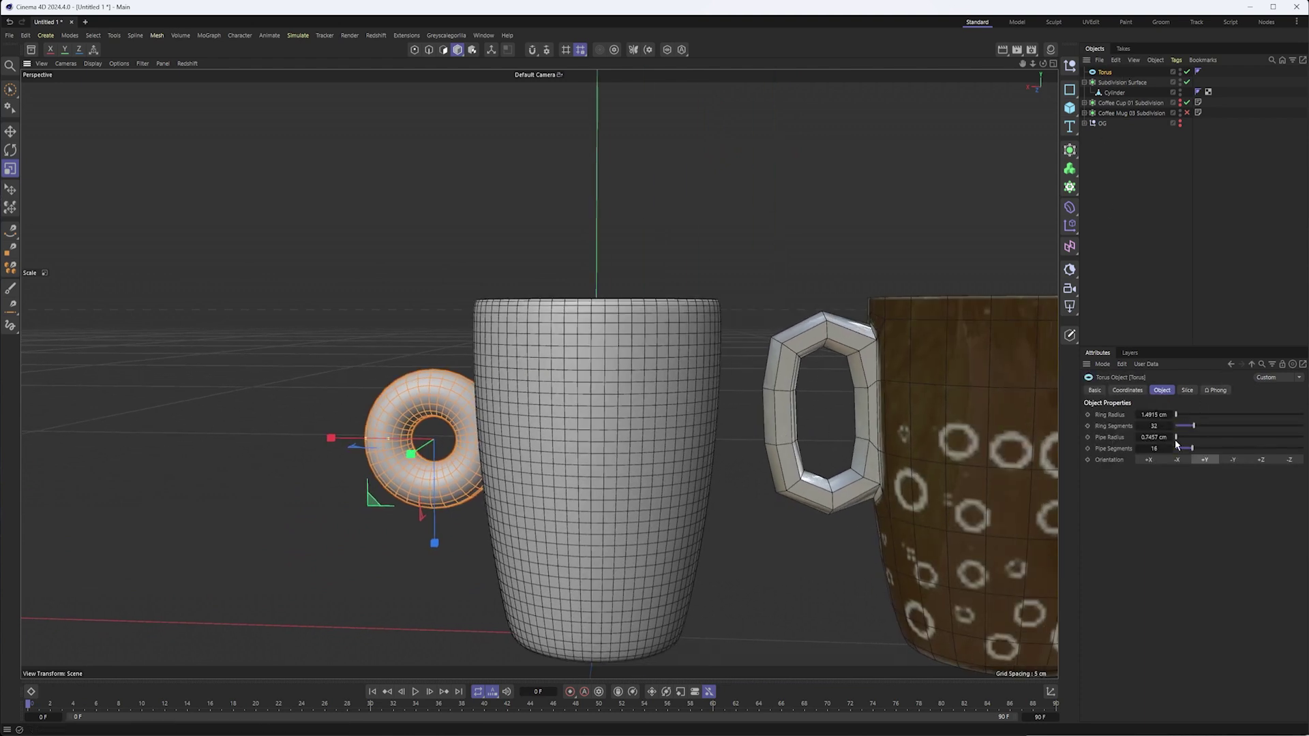
left_click_drag(1169, 437, 1152, 437)
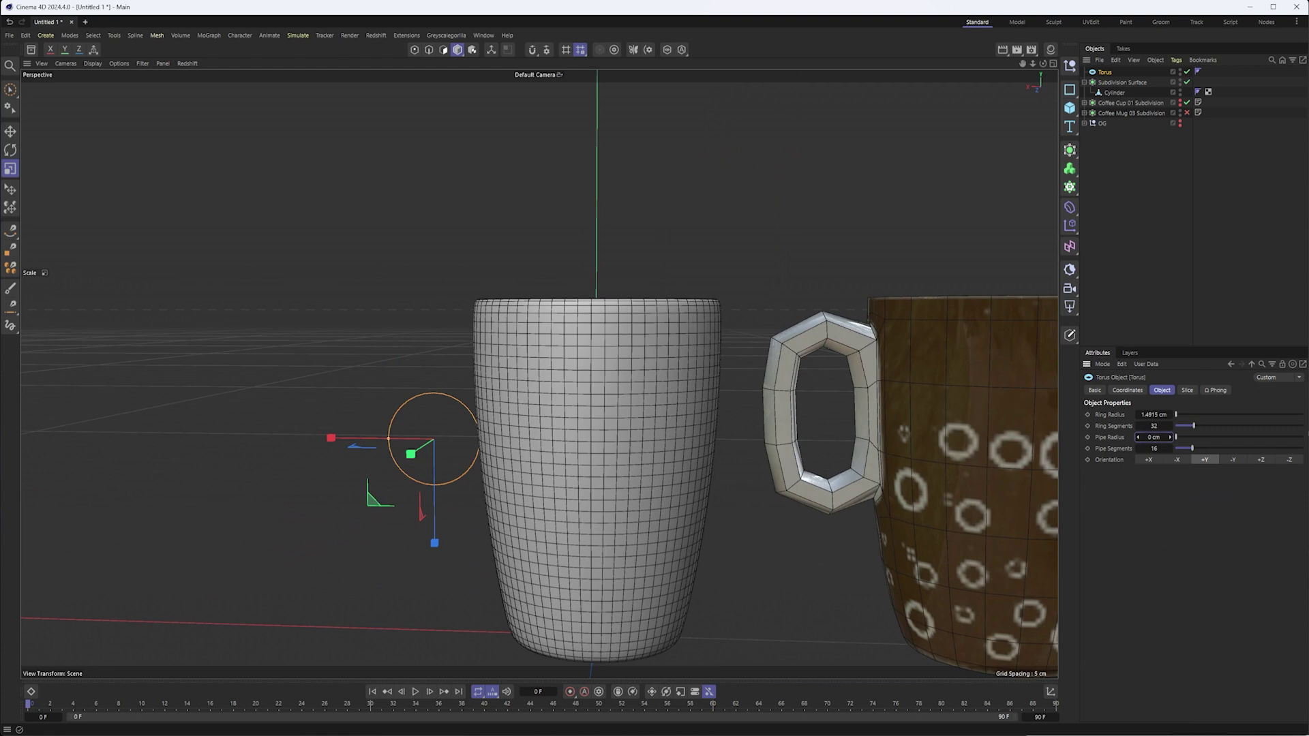
double_click(1148, 435)
type("0.2")
key("Return")
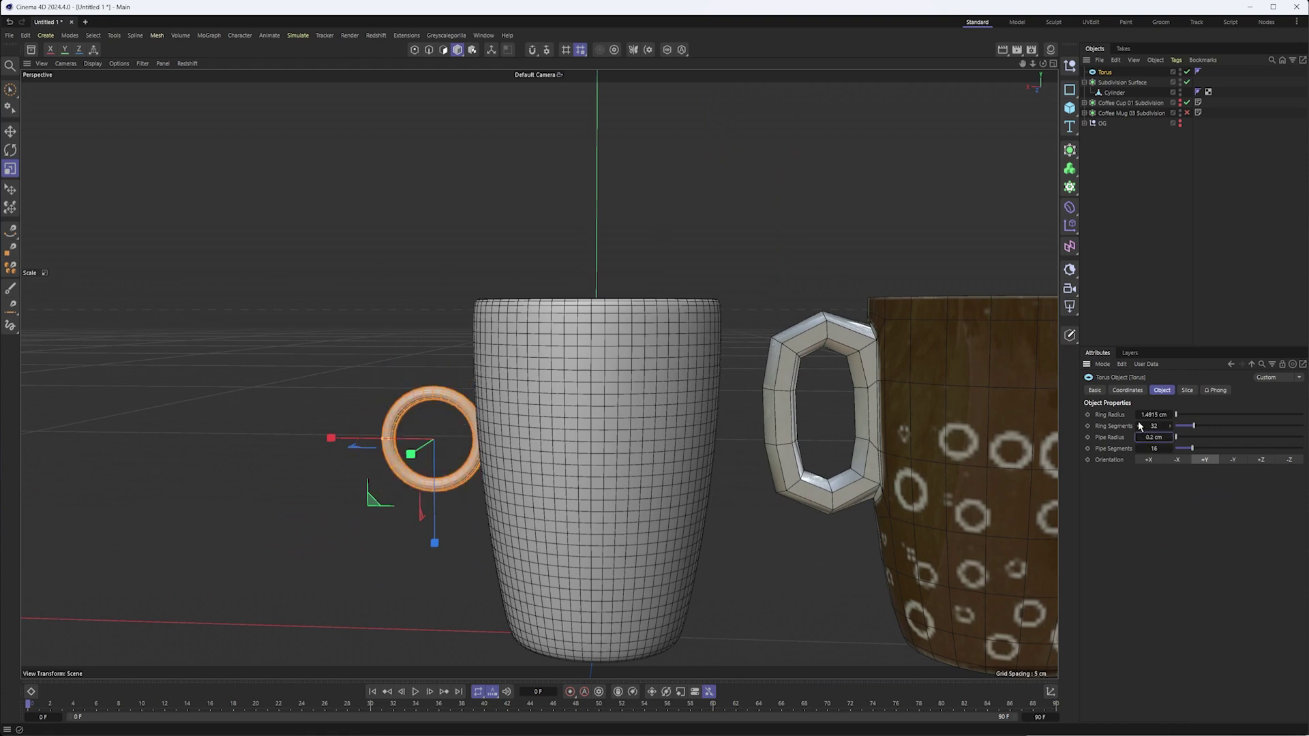
double_click(1150, 436)
type("0.4")
key("Return")
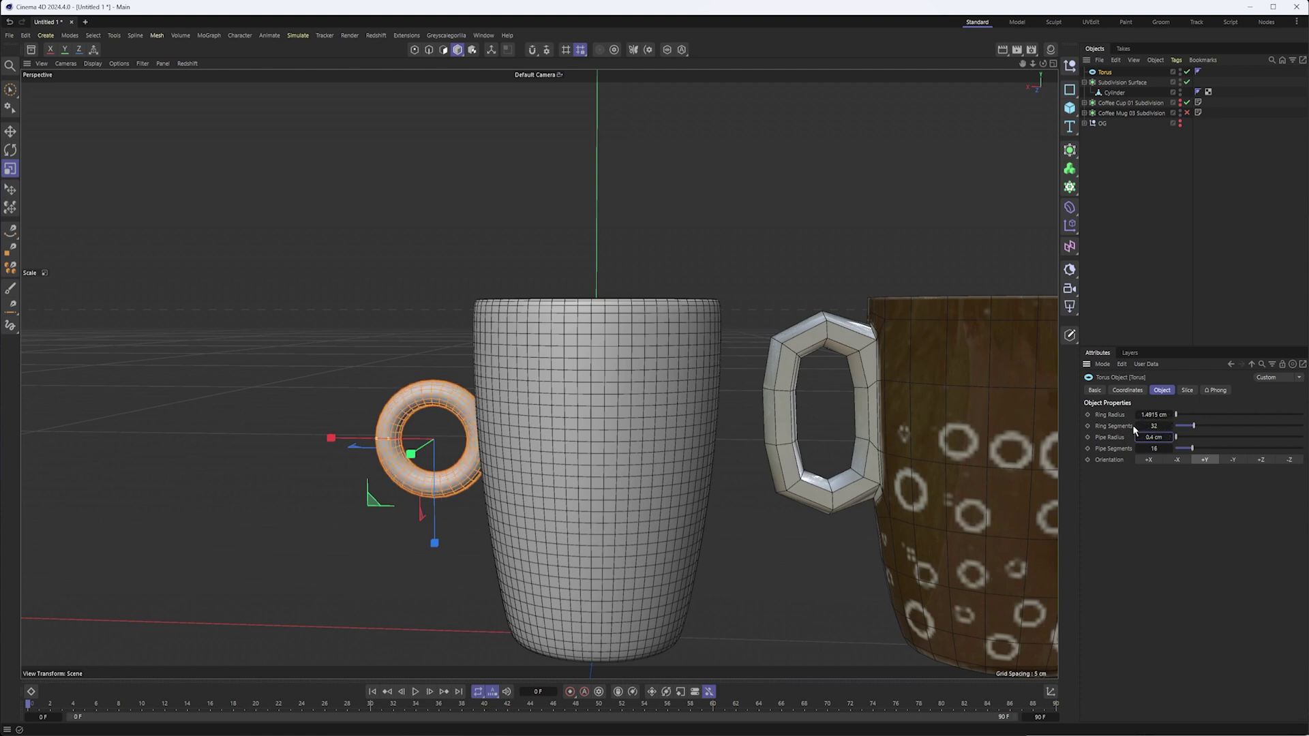
- Reduce the torus to 12 ring segments and 8 pipe segments
left_click_drag(1136, 427, 1136, 427)
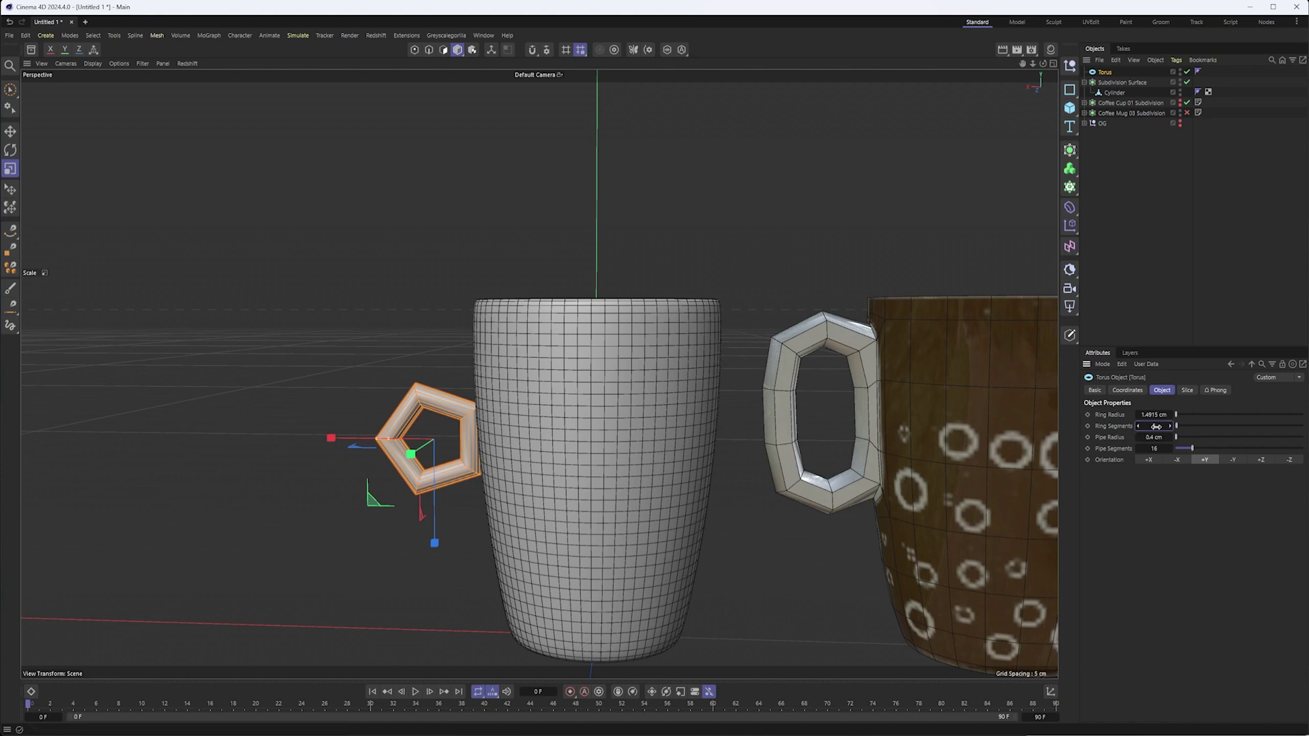
left_click_drag(1170, 427, 1170, 426)
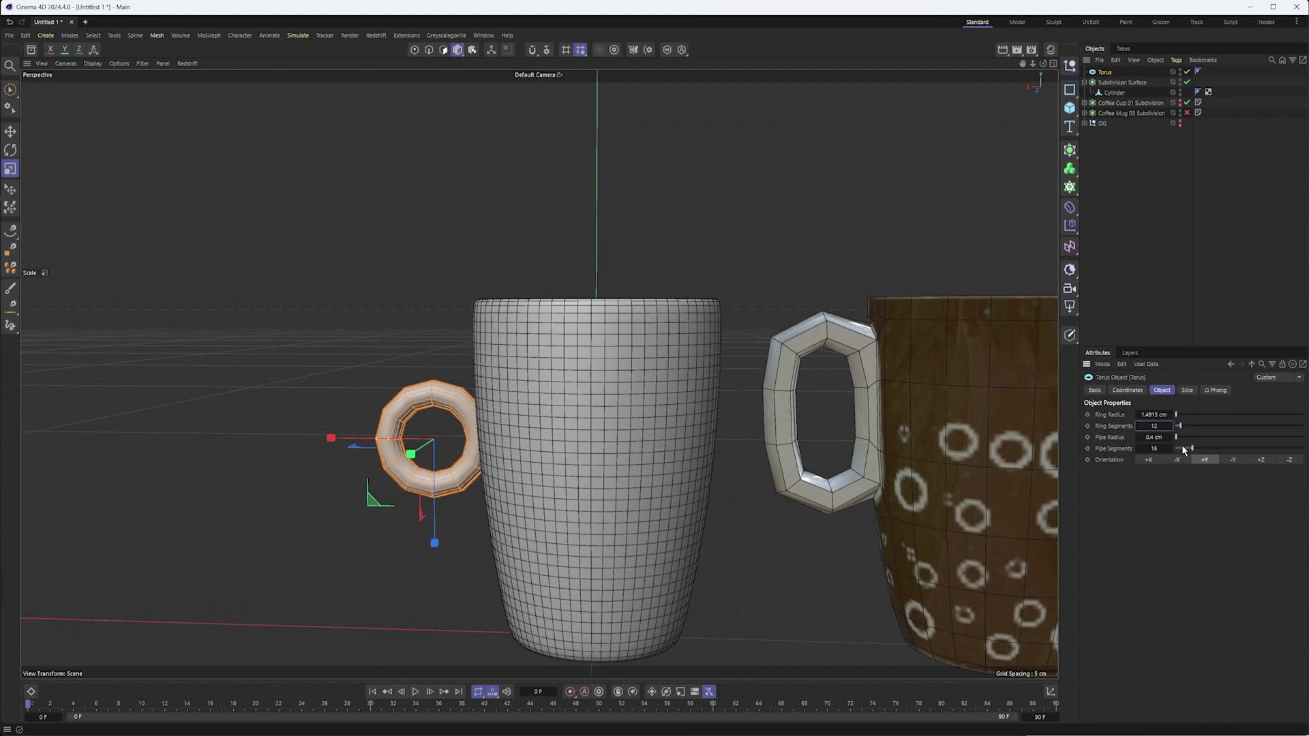
left_click_drag(1137, 451, 1137, 451)
mouse_move(537, 408)
left_mouse_down("alt")
mouse_move(605, 420)
mouse_move(531, 422)
left_mouse_up("alt")
scroll(531, 423, "down", 2)
middle_click_drag(531, 422, 550, 380, "alt")
left_click_drag(550, 380, 551, 384, "alt")
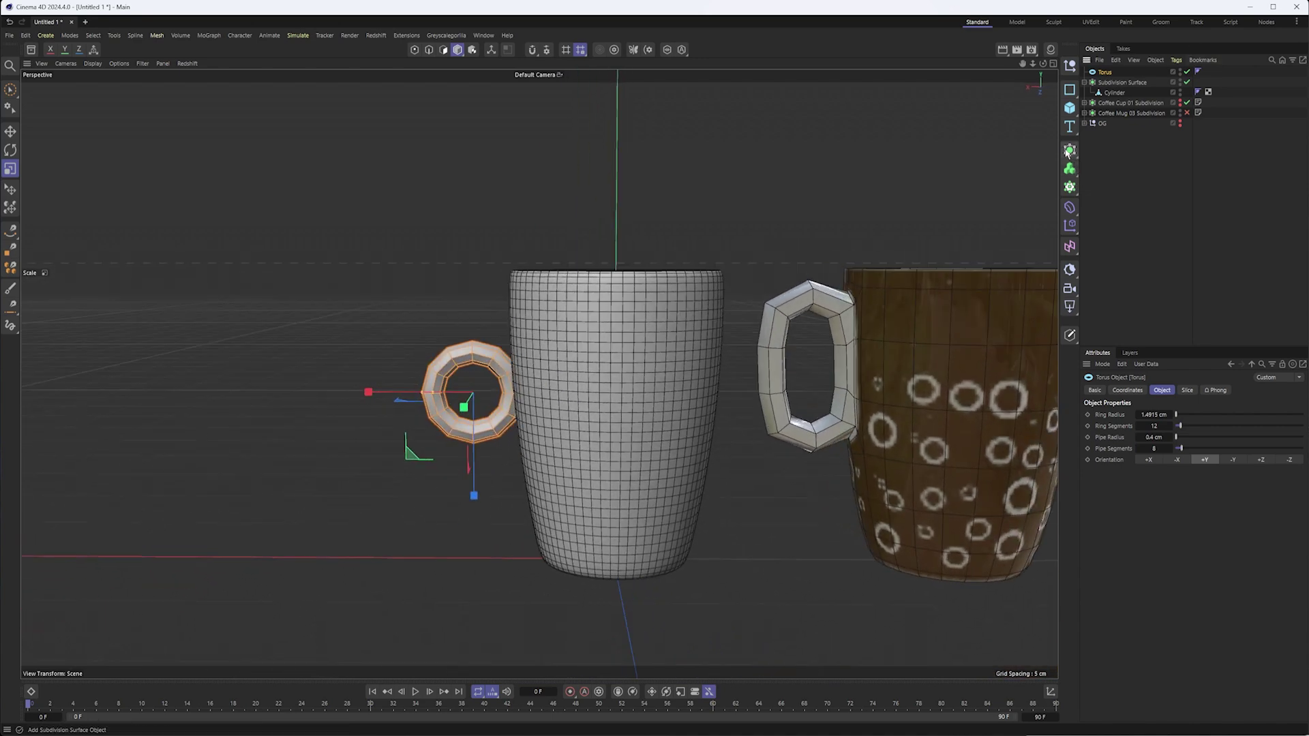
- Add an FFD deformer as a child of the torus and fit its lattice to the parent
left_click(1069, 207)
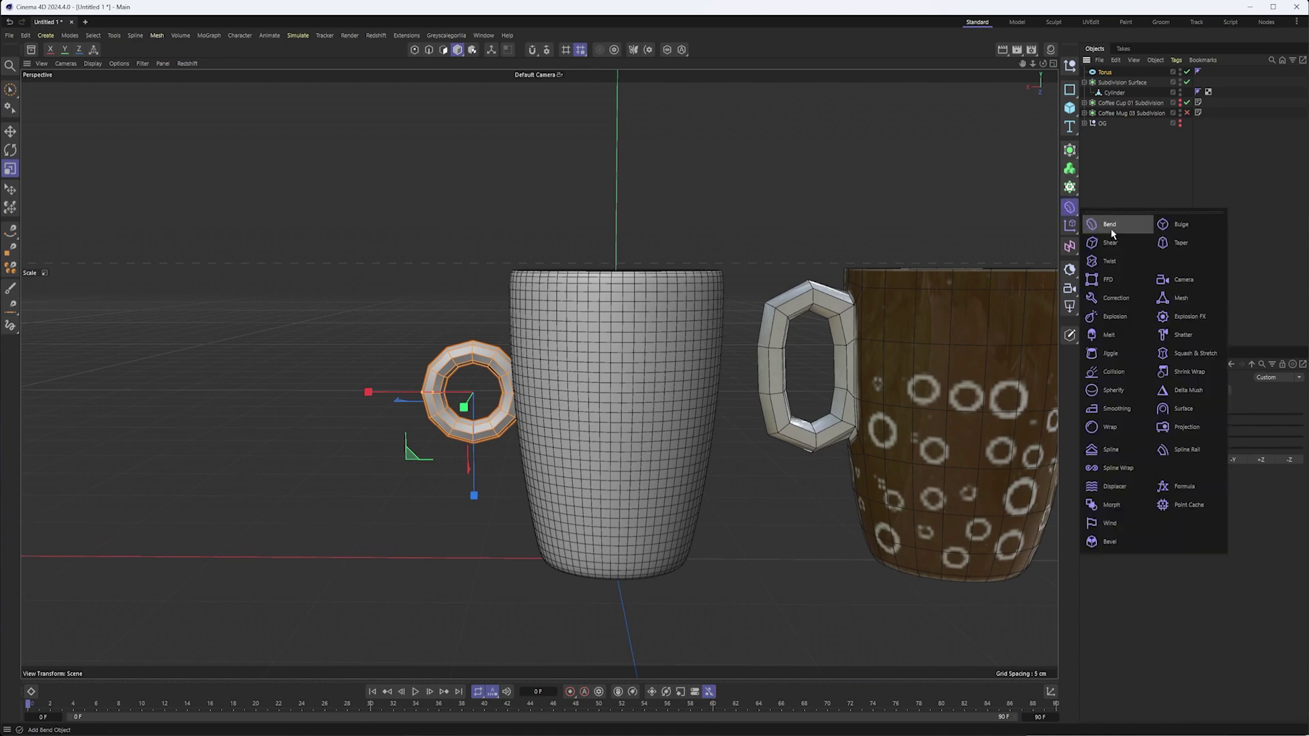
left_click(1118, 283)
left_click_drag(1104, 72, 1106, 83)
left_click(1110, 465)
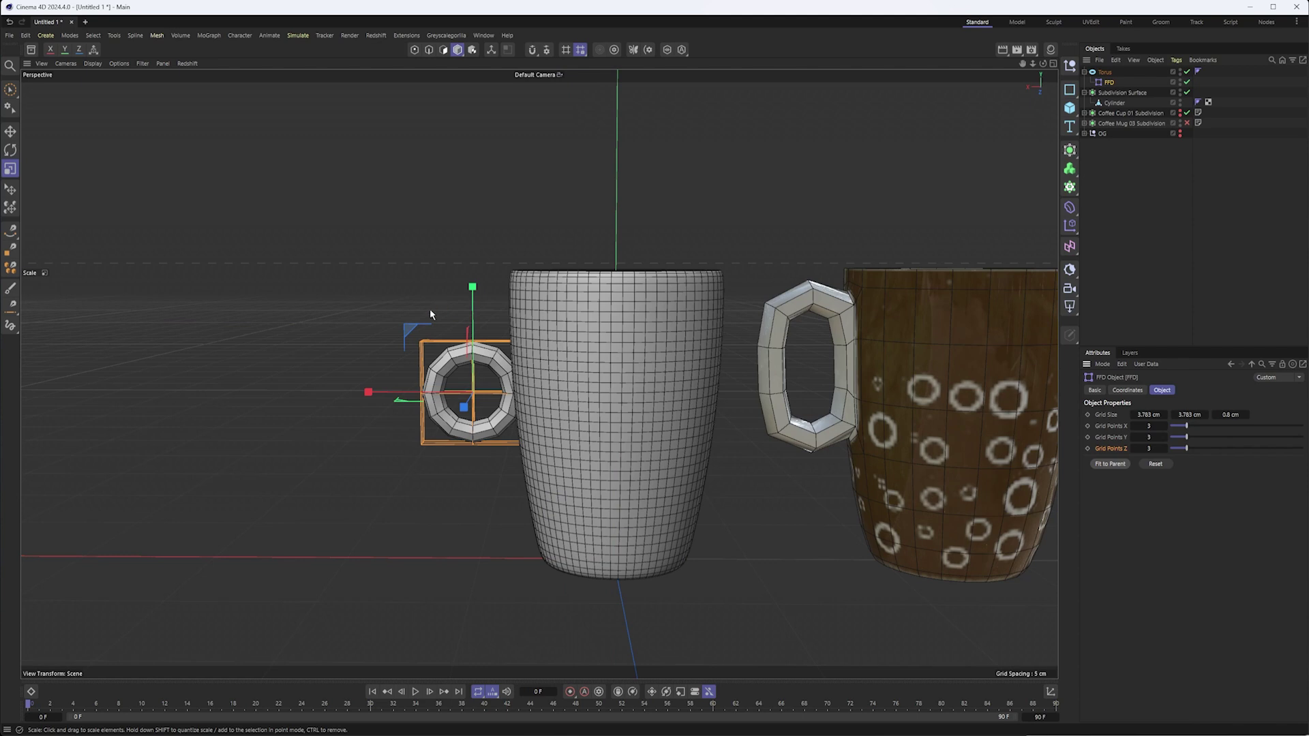
- Try to stretch the torus into a tall handle by moving the FFD lattice's top, middle and bottom point rows vertically
scroll(430, 308, "up", 2)
left_click(414, 49)
left_click_drag(6, 91, 69, 129)
left_click_drag(330, 296, 619, 380)
left_click_drag(472, 277, 475, 223)
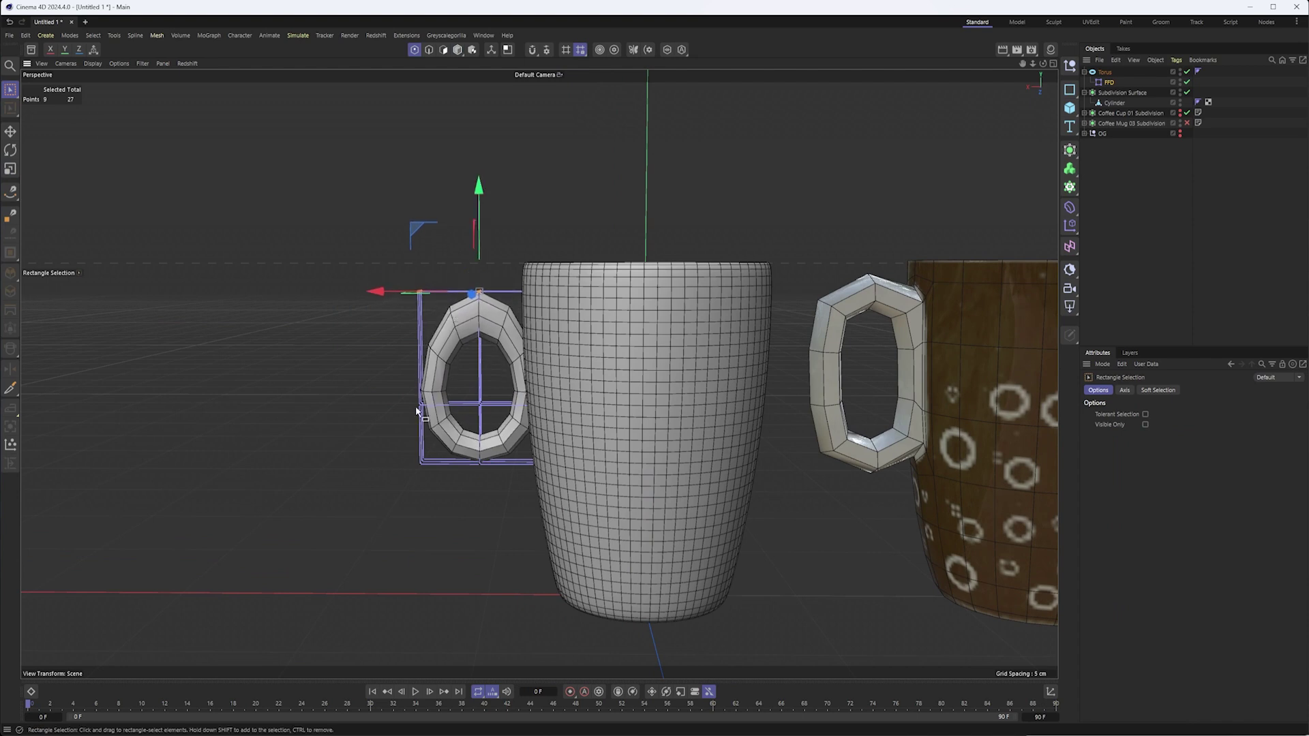
left_click_drag(374, 371, 576, 433)
left_click_drag(480, 346, 480, 325)
left_click_drag(381, 440, 675, 488)
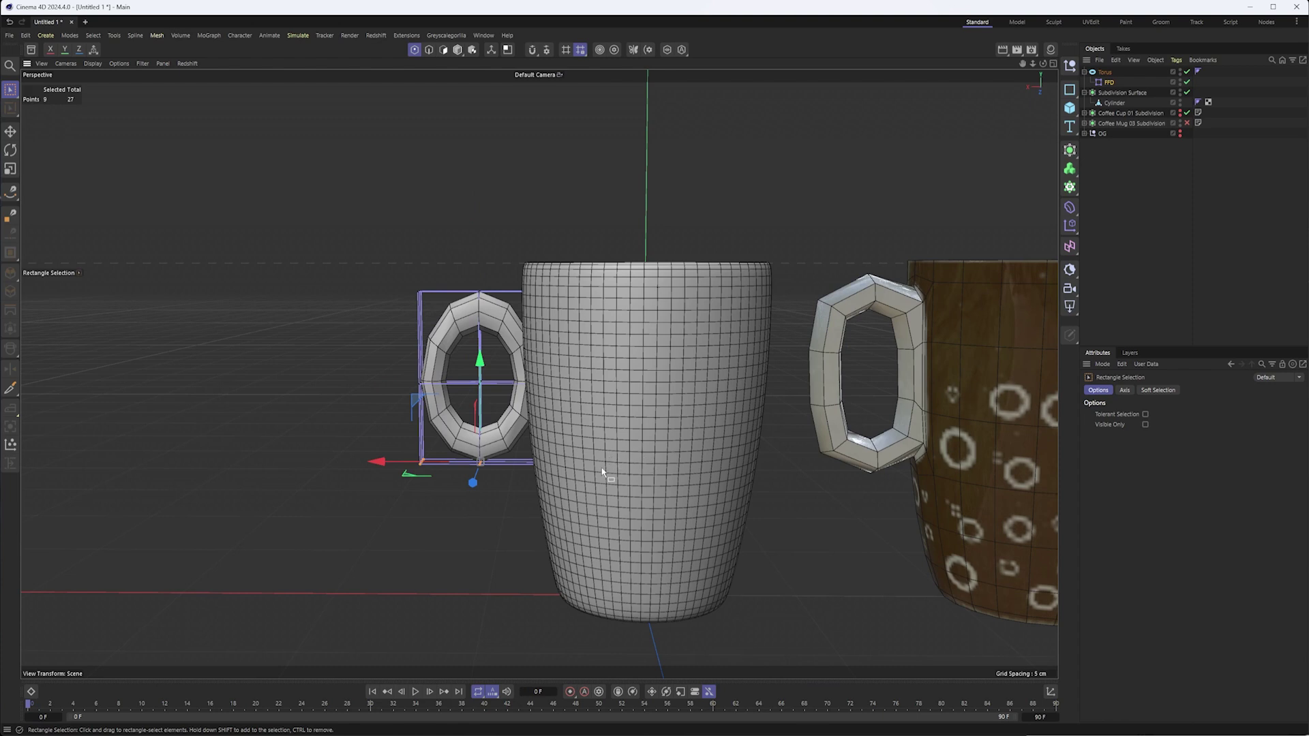
left_click_drag(476, 361, 492, 397)
- Try to pull the FFD lattice's mug-side middle points horizontally, then undo the last shift
left_click_drag(349, 360, 566, 415)
left_click_drag(480, 340, 608, 454)
left_click_drag(463, 405, 500, 401)
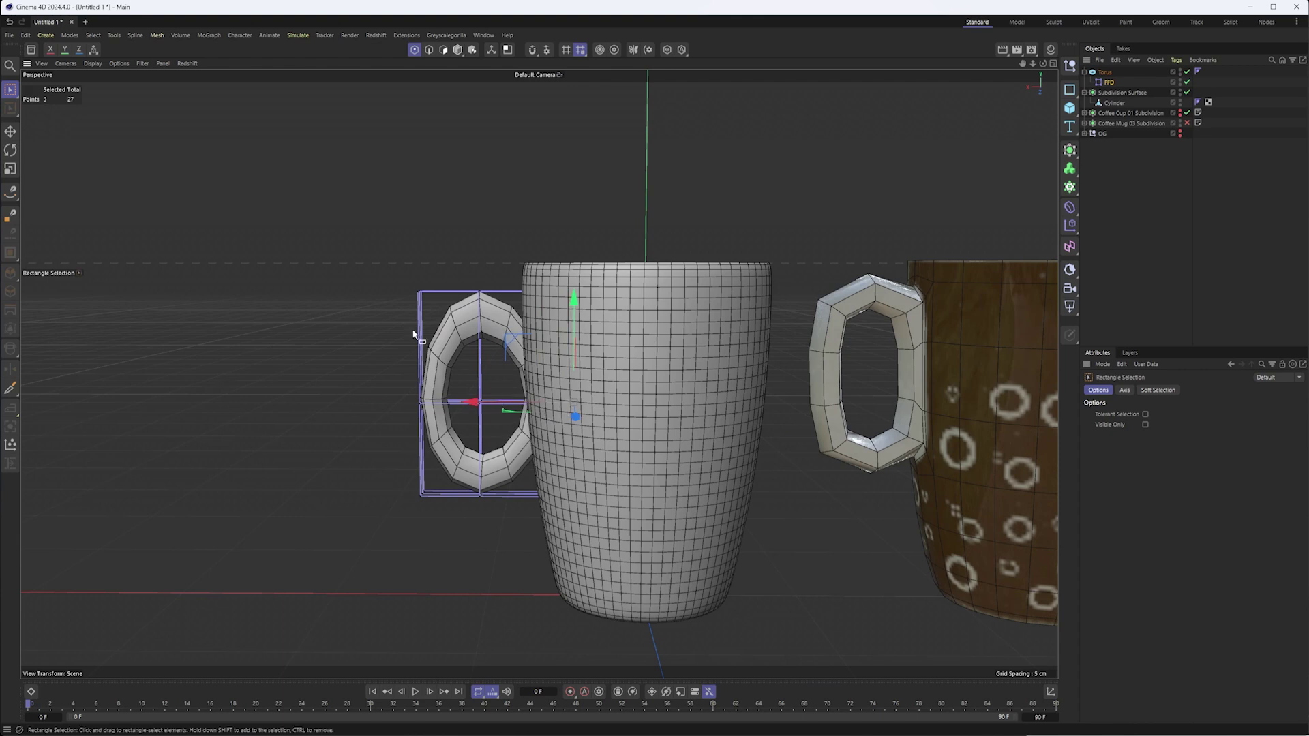
key("ctrl+z")
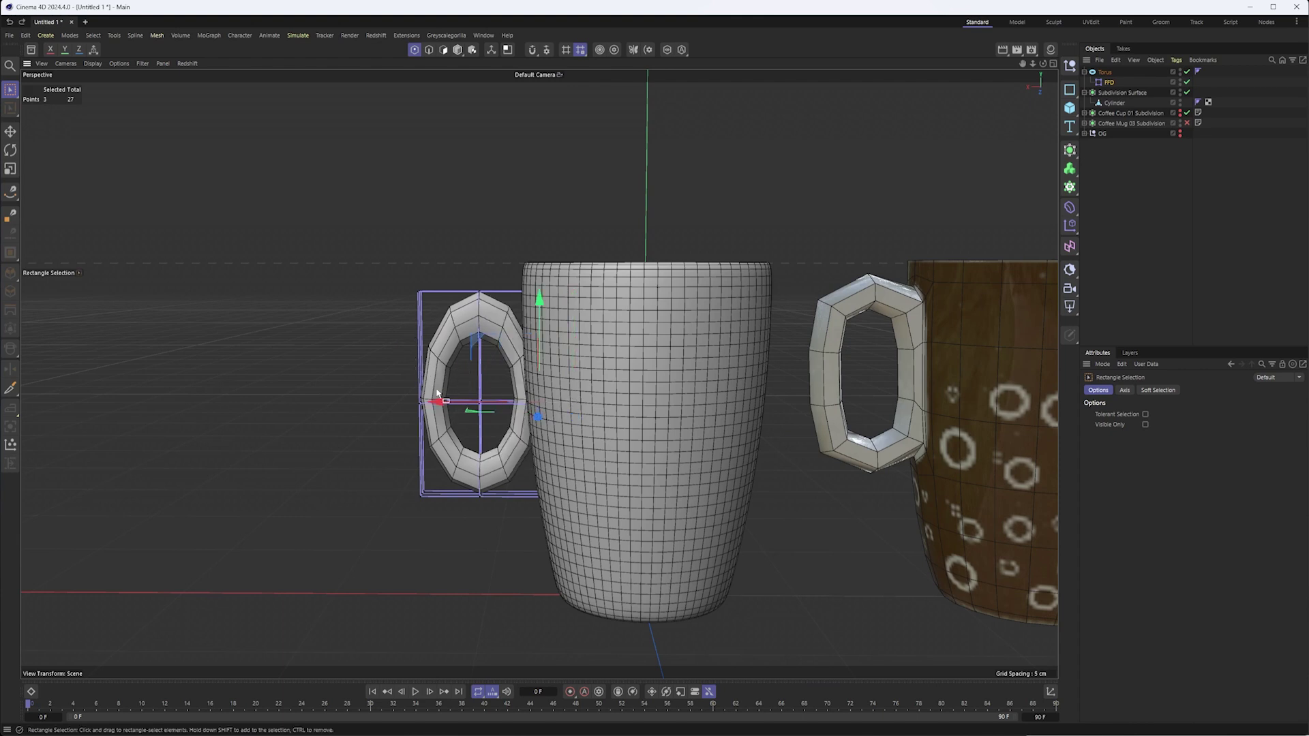
middle_click_drag(454, 391, 472, 401, "alt")
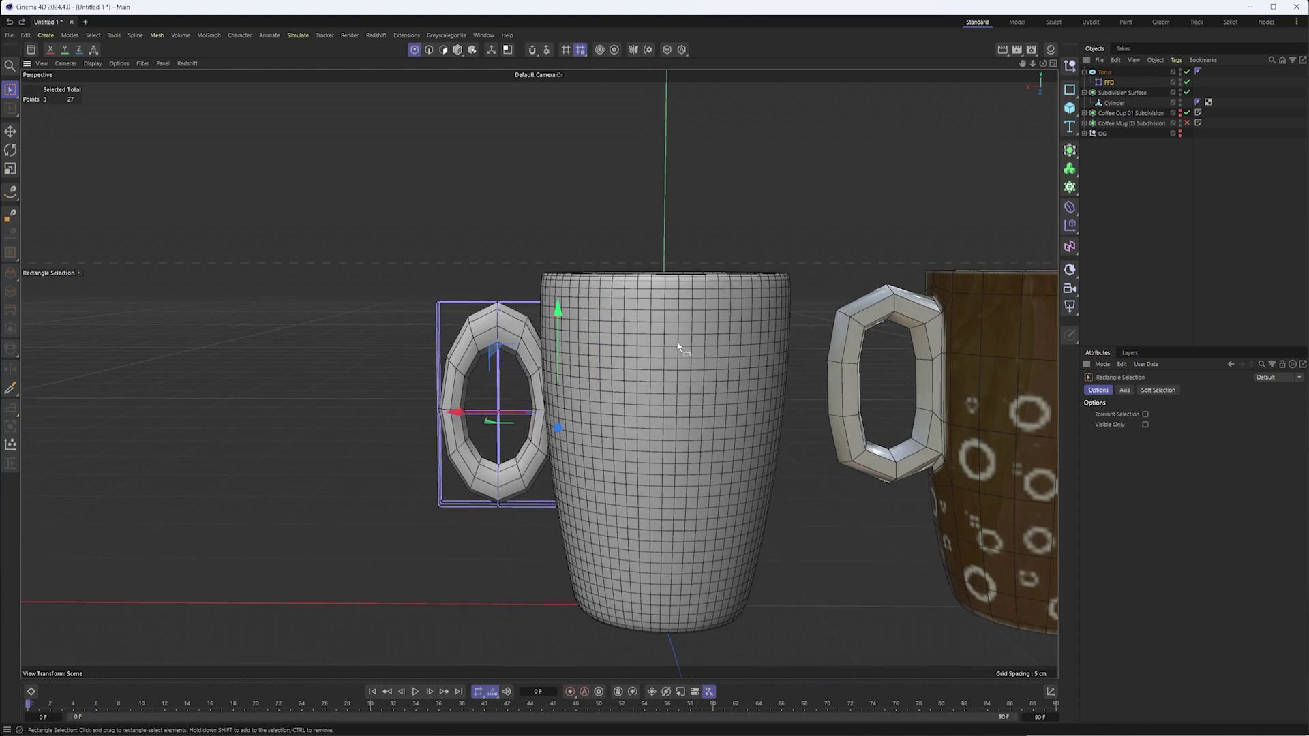
middle_click_drag(633, 333, 657, 329, "alt")
mouse_move(552, 365)
left_mouse_down("alt")
mouse_move(560, 358)
mouse_move(546, 356)
left_mouse_up("alt")
- Undo all FFD point edits so the torus is round again
key("ctrl+z")
key("ctrl+z")
key("ctrl+z")
key("ctrl+z")
key("ctrl+z")
key("ctrl+z")
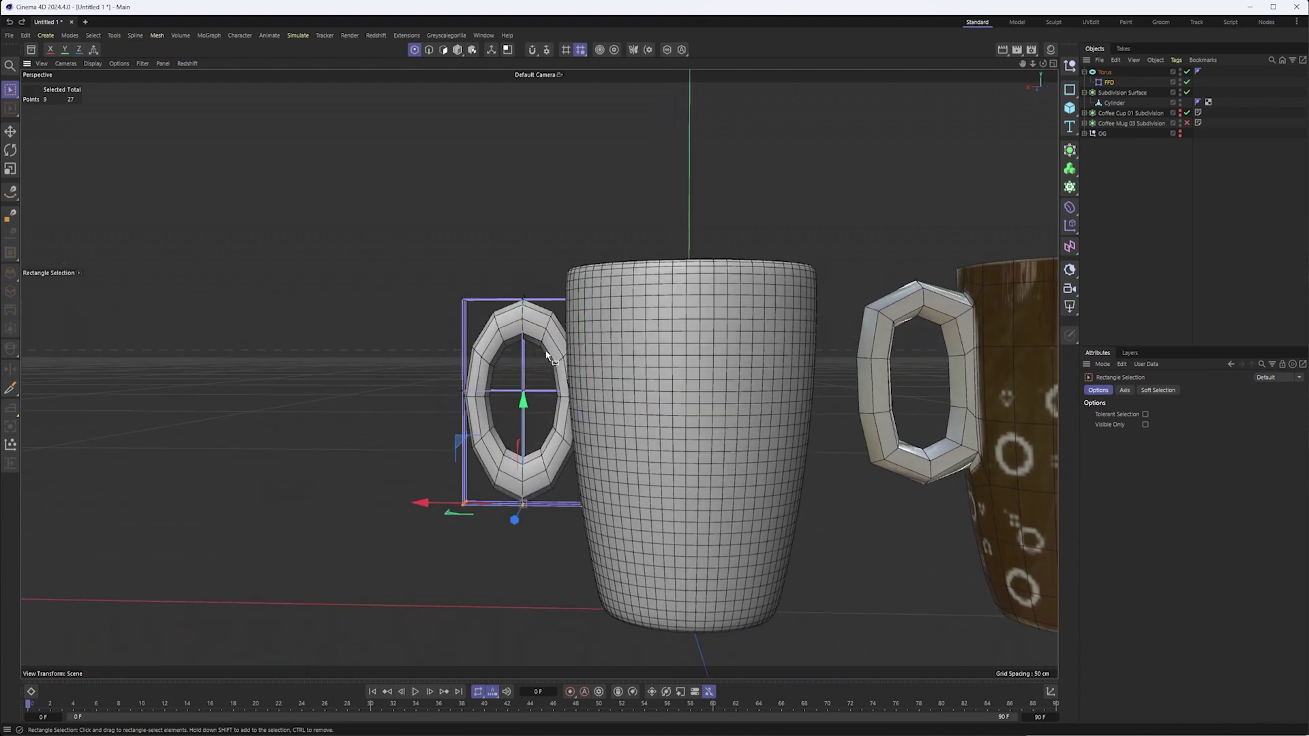
key("ctrl+z")
key("ctrl+z")
key("ctrl+z")
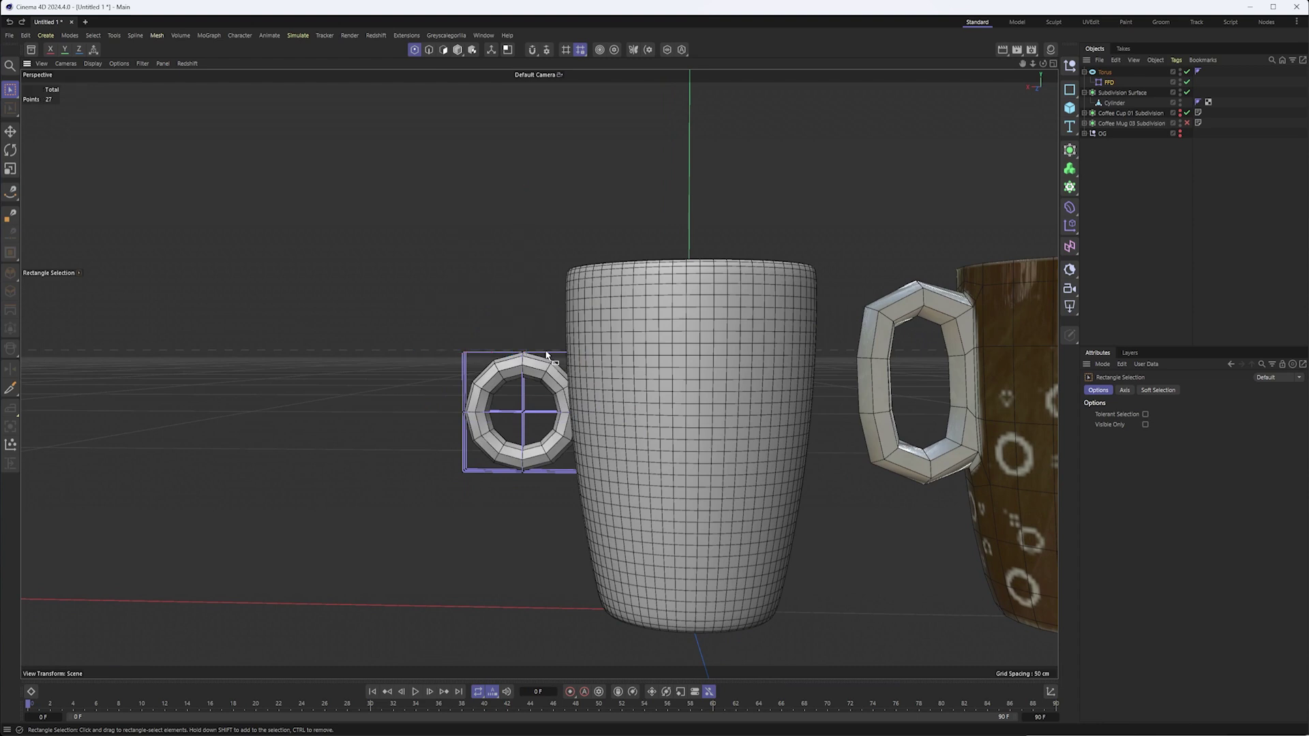
- Set the FFD deformer's grid points to 4 in X, Y and Z
left_click(1105, 82)
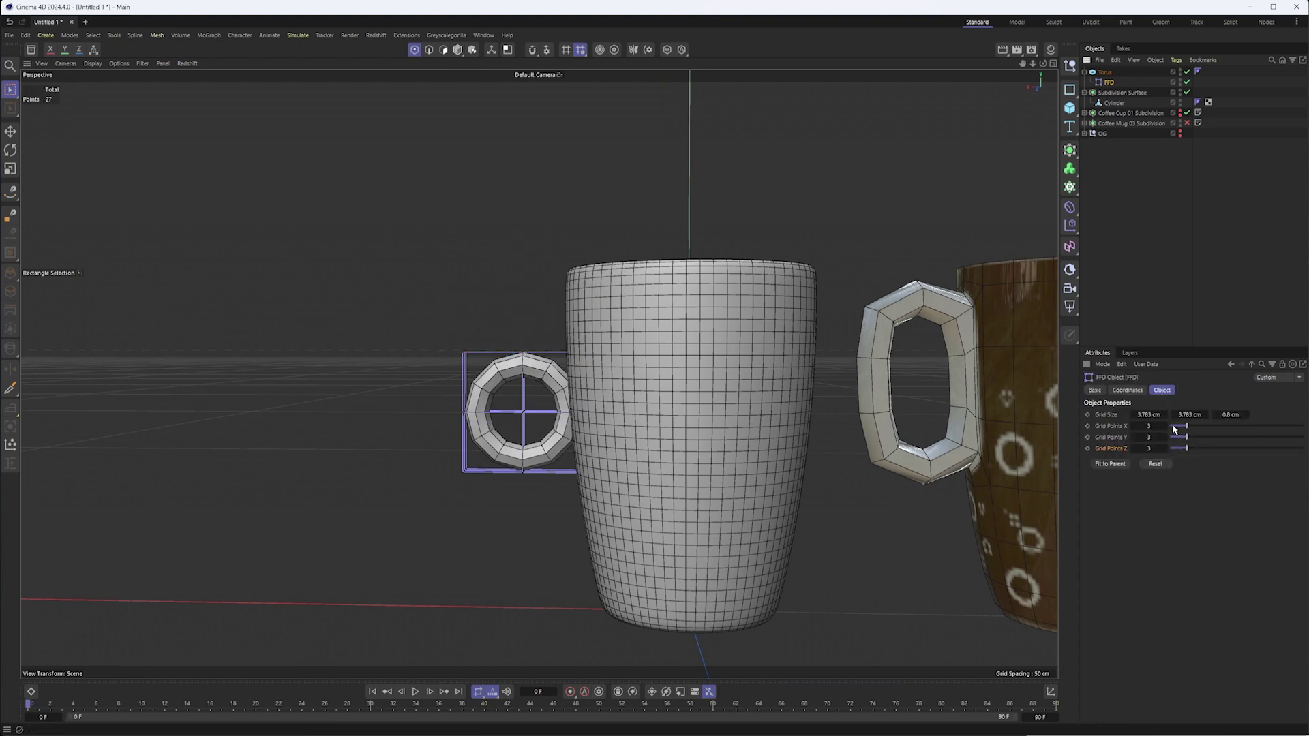
left_click(1164, 427)
left_click(1164, 437)
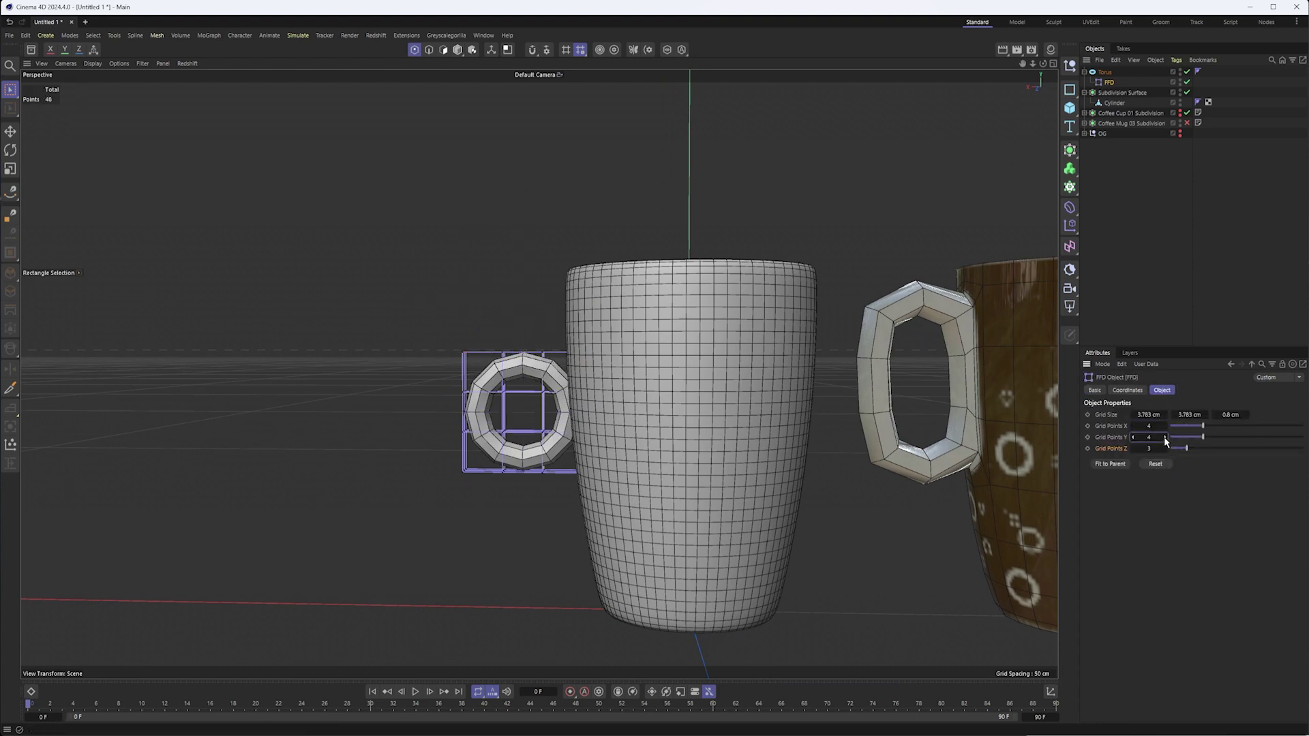
left_click(1165, 448)
- In Model mode, move the torus with its FFD deformer over the upper part of the reference mug's handle
middle_click_drag(585, 371, 474, 393, "alt")
left_click(1094, 73)
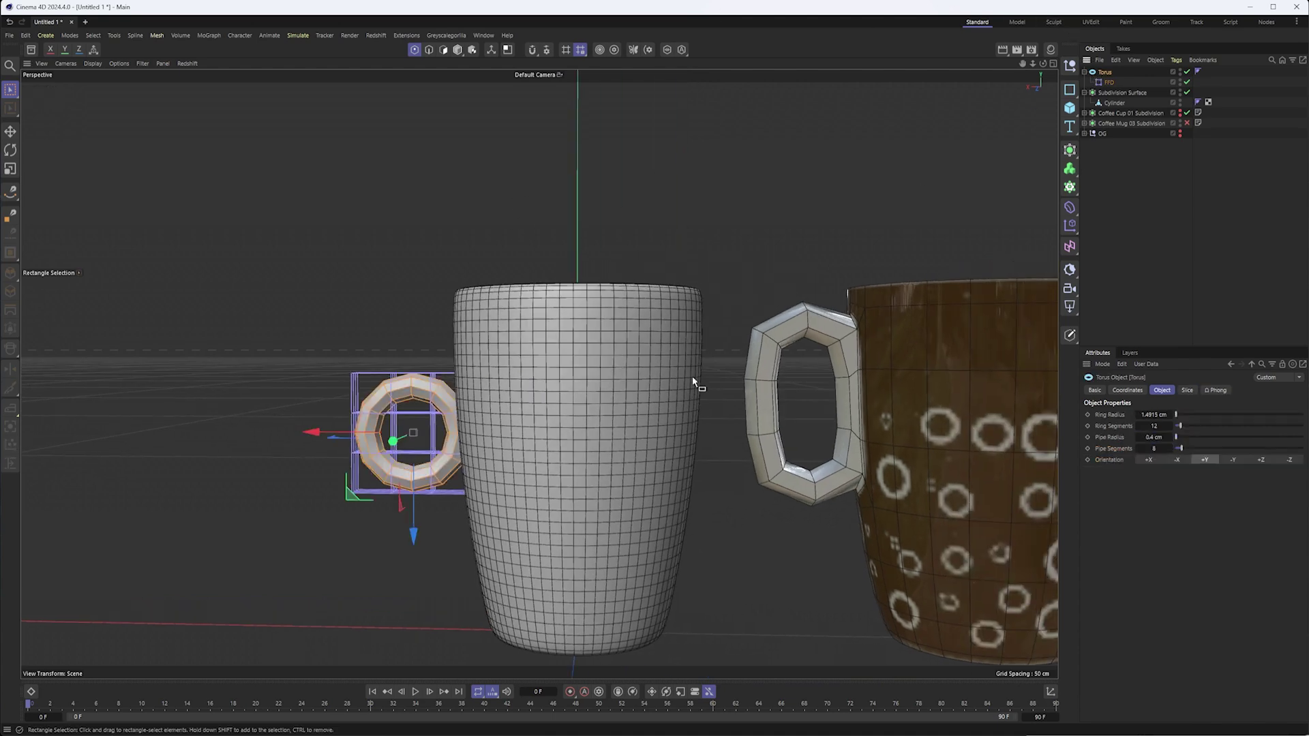
right_click_drag(693, 379, 616, 437, "alt")
middle_click_drag(616, 437, 572, 448, "alt")
middle_click_drag(683, 532, 667, 530, "alt")
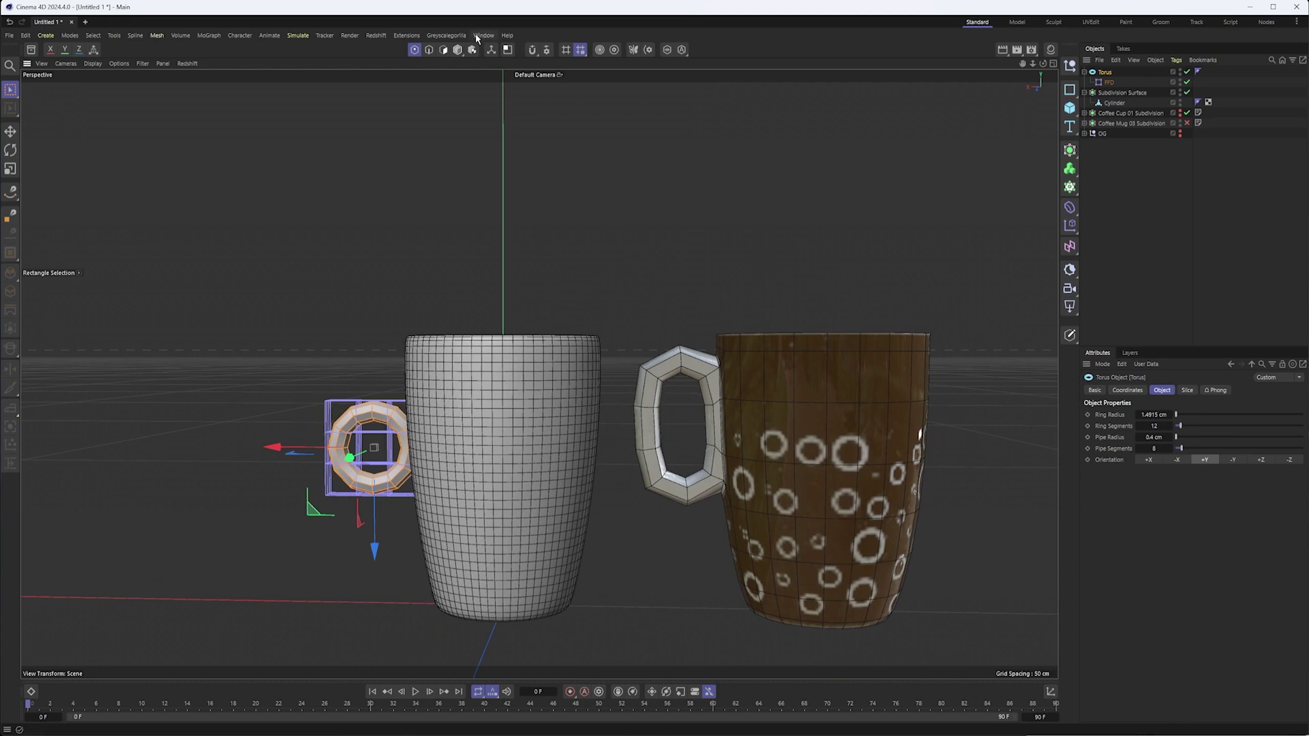
left_click(457, 49)
left_click_drag(312, 517, 594, 470)
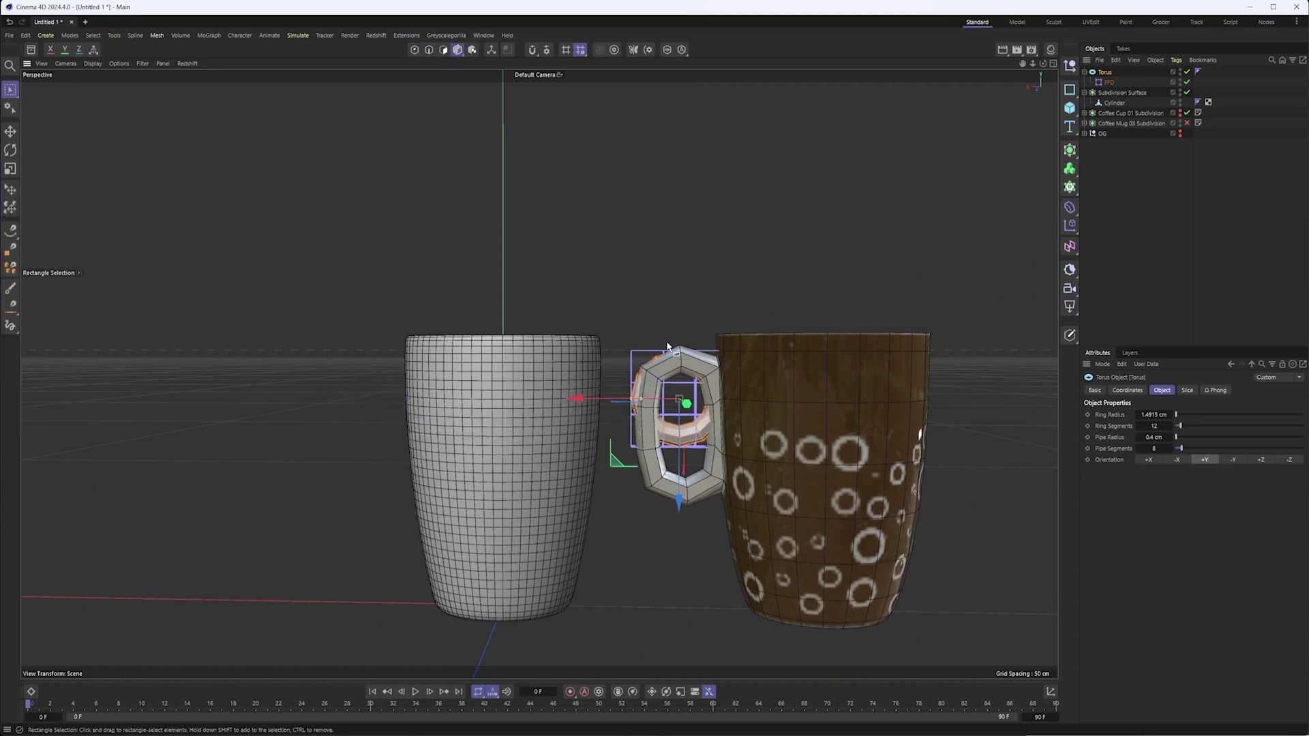
left_click_drag(611, 329, 614, 398, "alt")
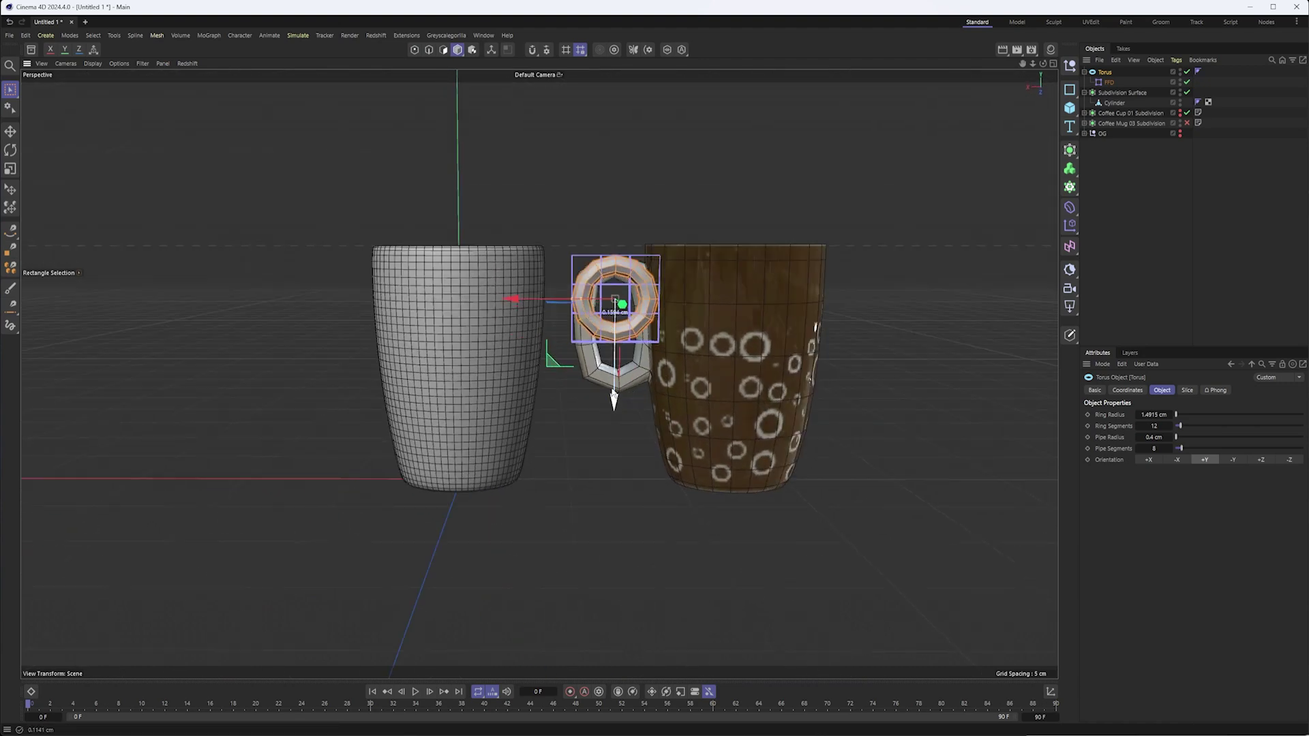
- In the Front view, align the torus with the upper end of the reference mug's handle
key("F3")
key("F4")
scroll(609, 390, "down", 8)
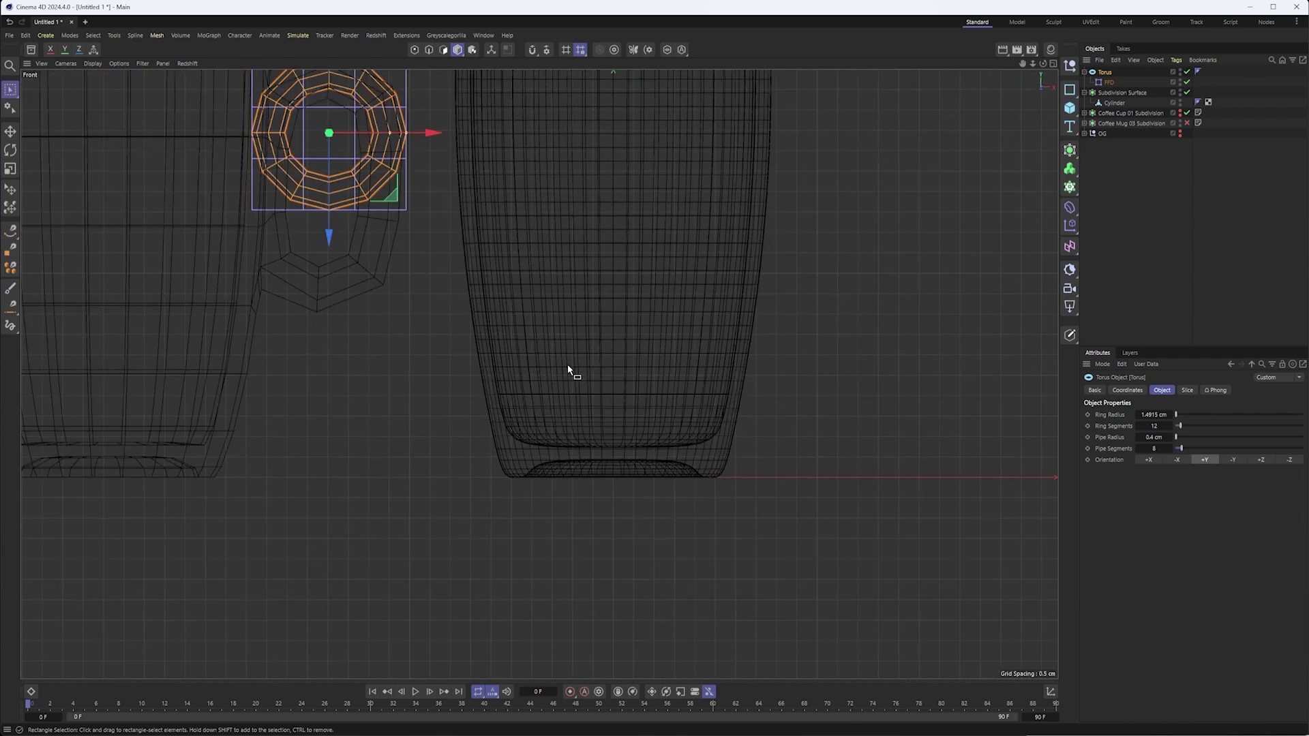
scroll(468, 268, "up", 5)
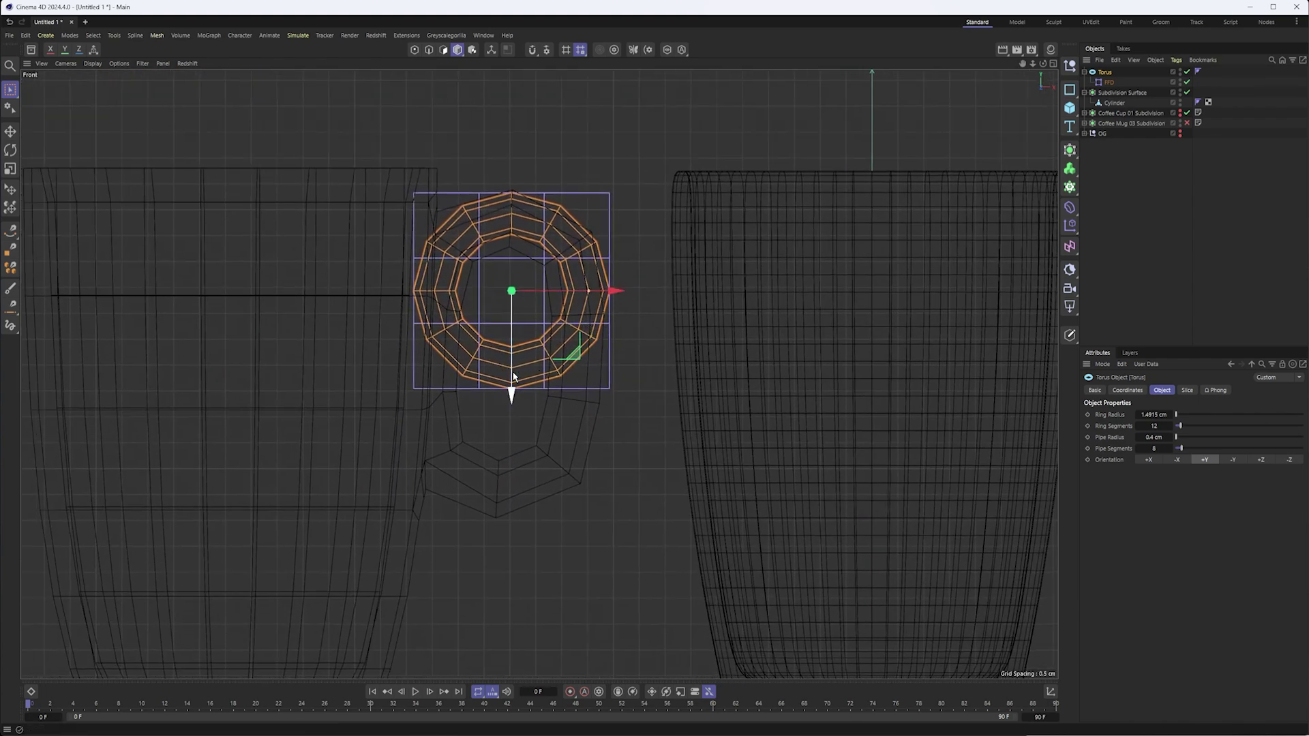
left_click_drag(559, 355, 569, 366)
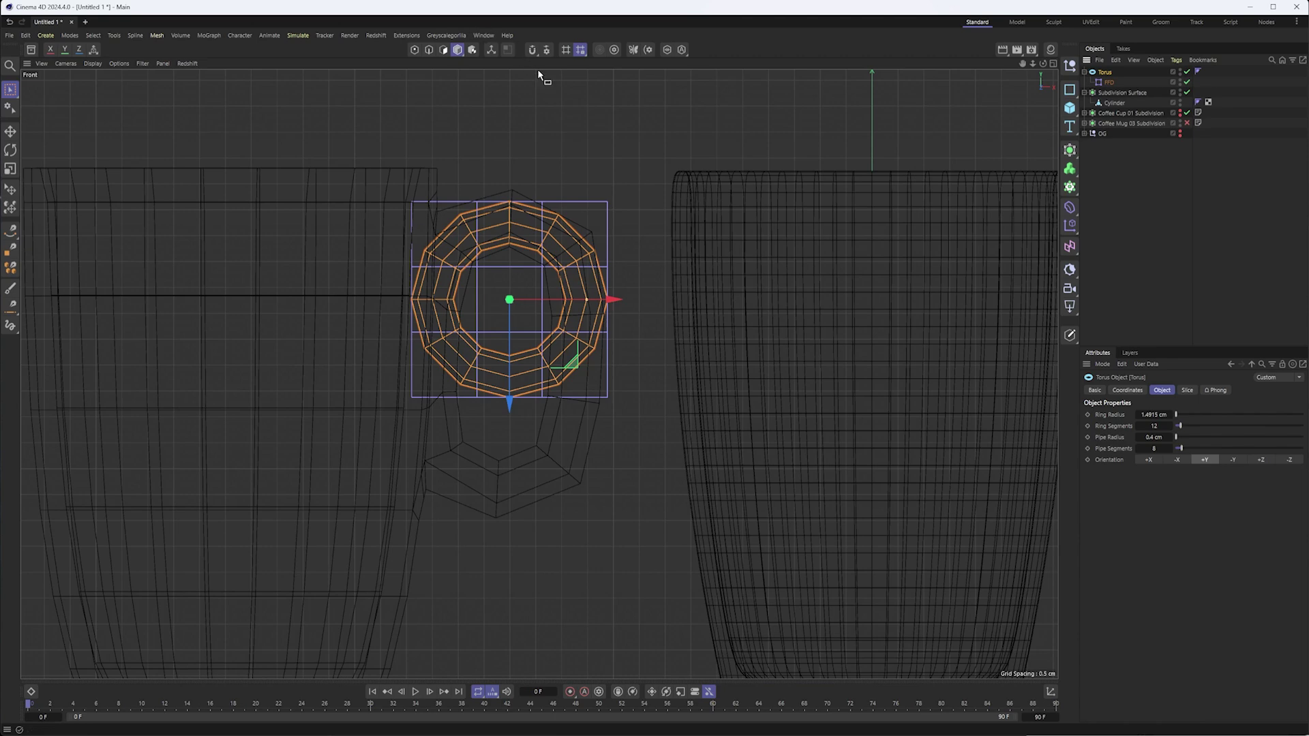
- In Points mode, stretch the FFD deformer's lowest row of points down to the bottom of the reference mug's handle
left_click(1108, 83)
left_click(415, 49)
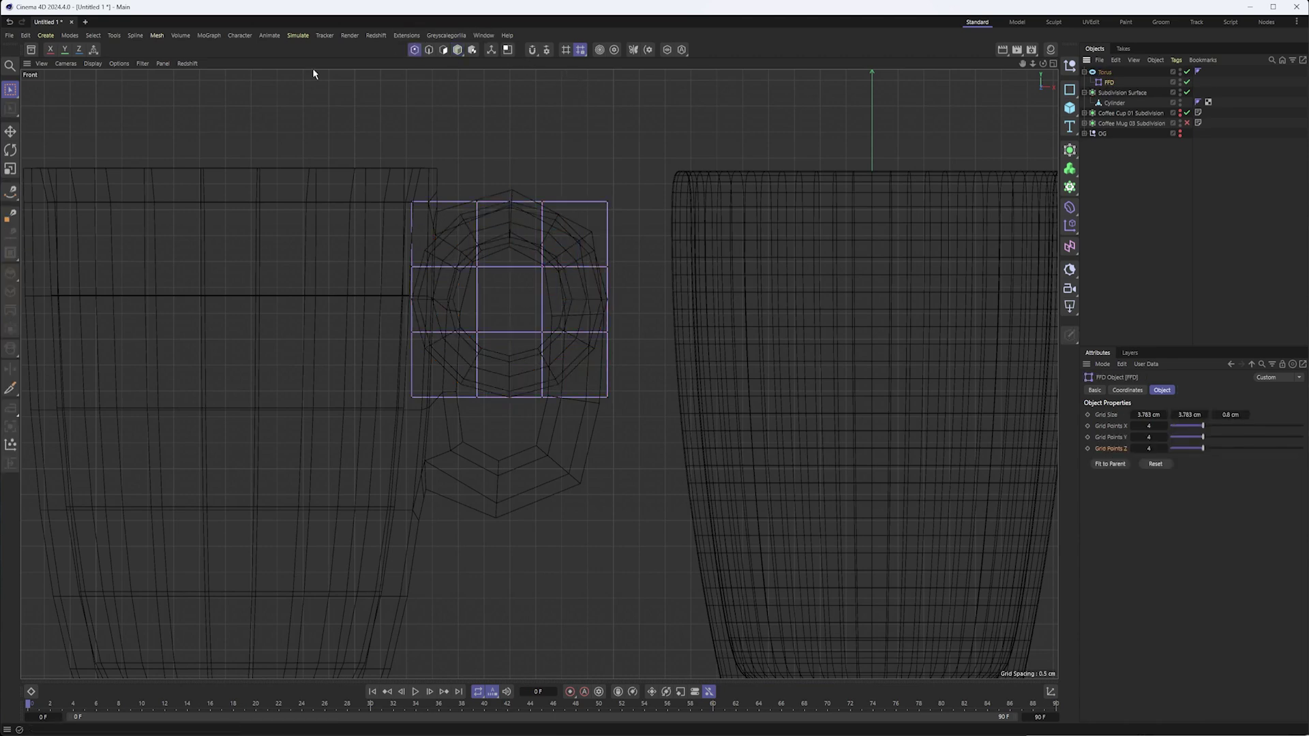
left_click_drag(13, 94, 50, 126)
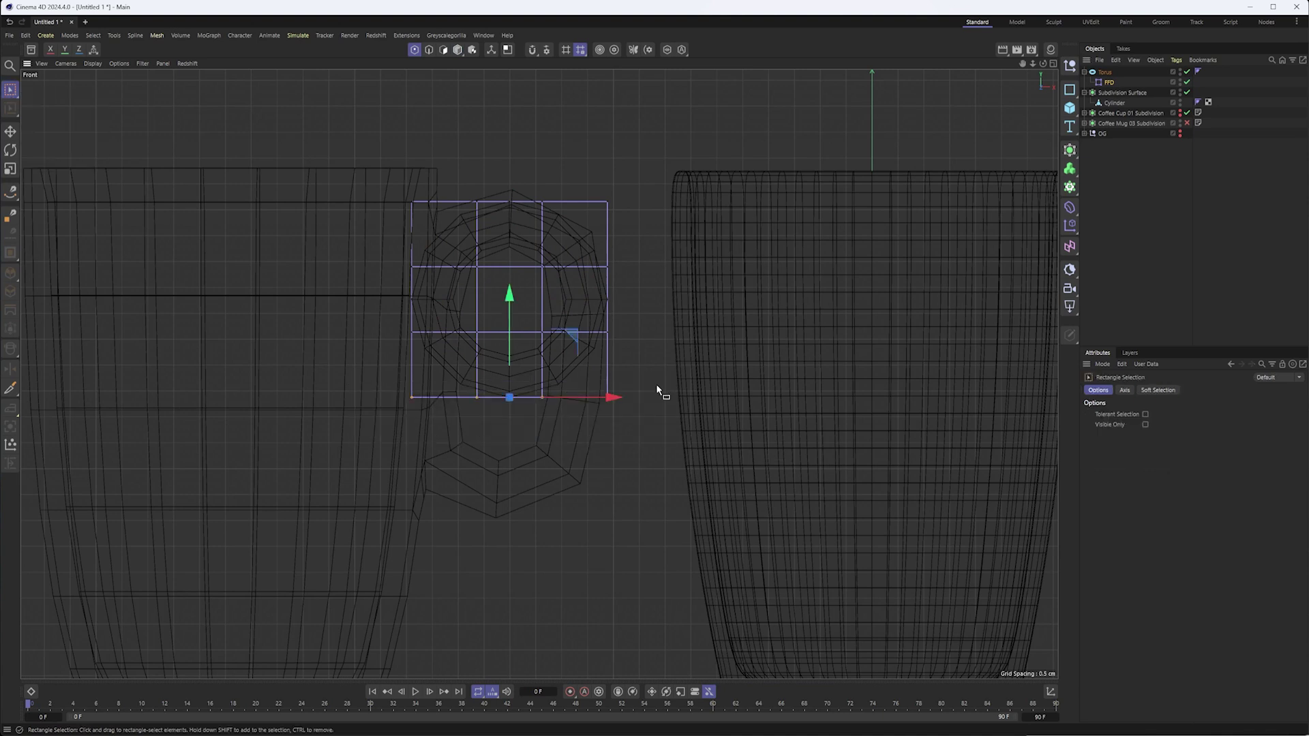
left_click_drag(505, 335, 510, 458)
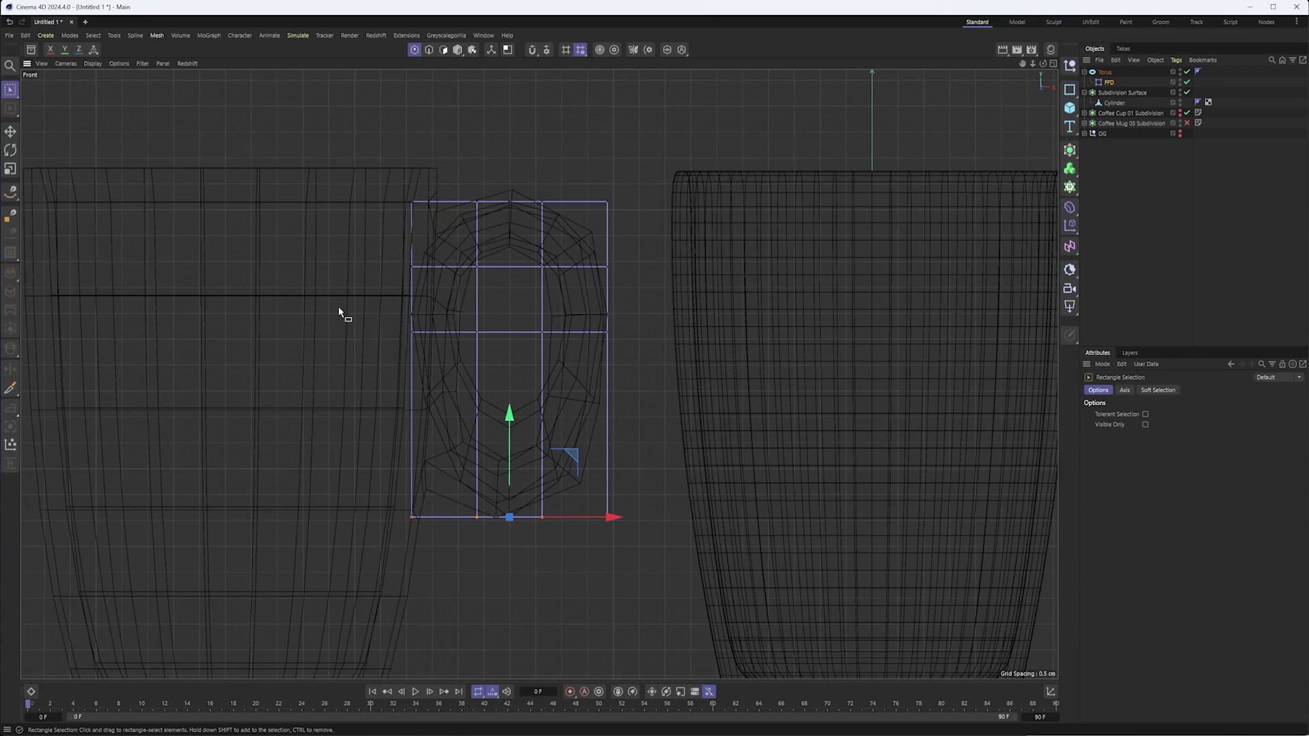
- Scale the two middle rows of FFD points apart vertically to even out the stretched torus
left_click_drag(438, 285, 619, 356)
left_click_drag(507, 218, 738, 618)
key("t")
key("0")
left_click_drag(672, 359, 648, 354)
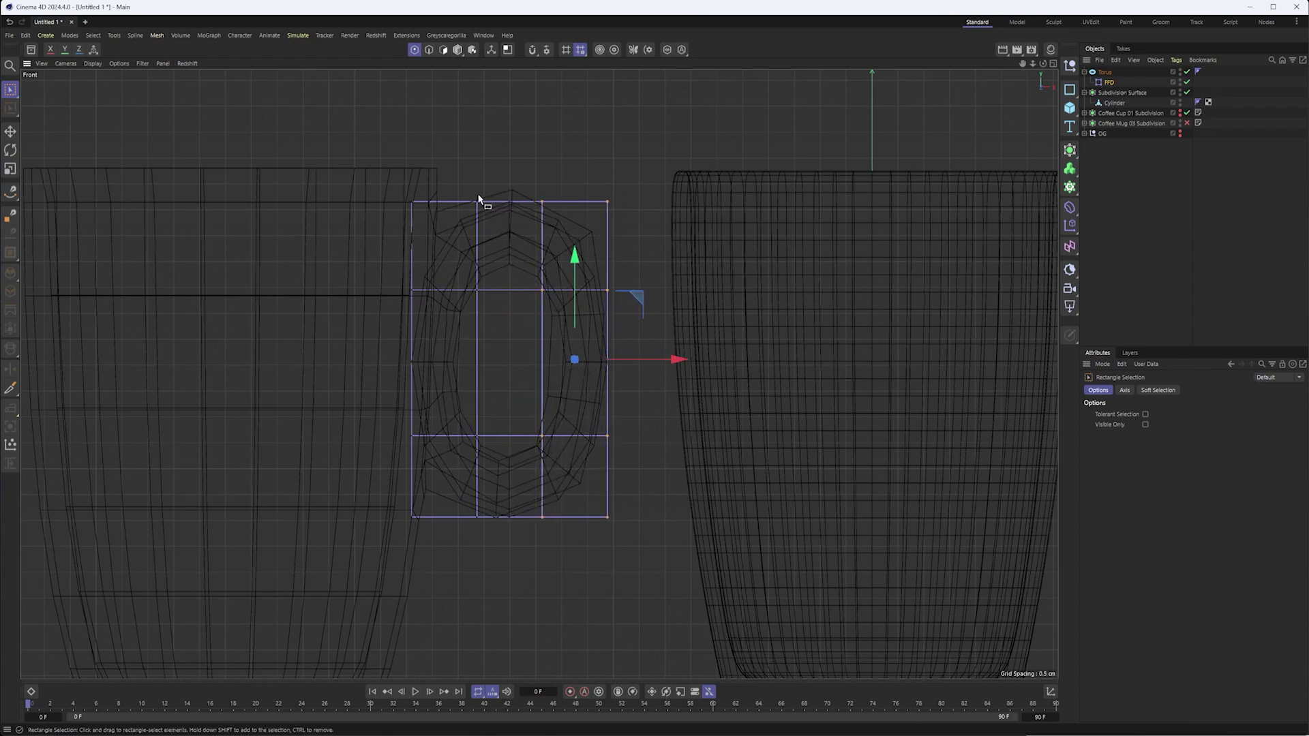
- Raise the upper two rows of FFD points and shift both pairs of side columns outward to match the reference handle's outline
left_click_drag(333, 132, 719, 293)
left_click_drag(512, 166, 511, 152)
left_click_drag(321, 126, 502, 566)
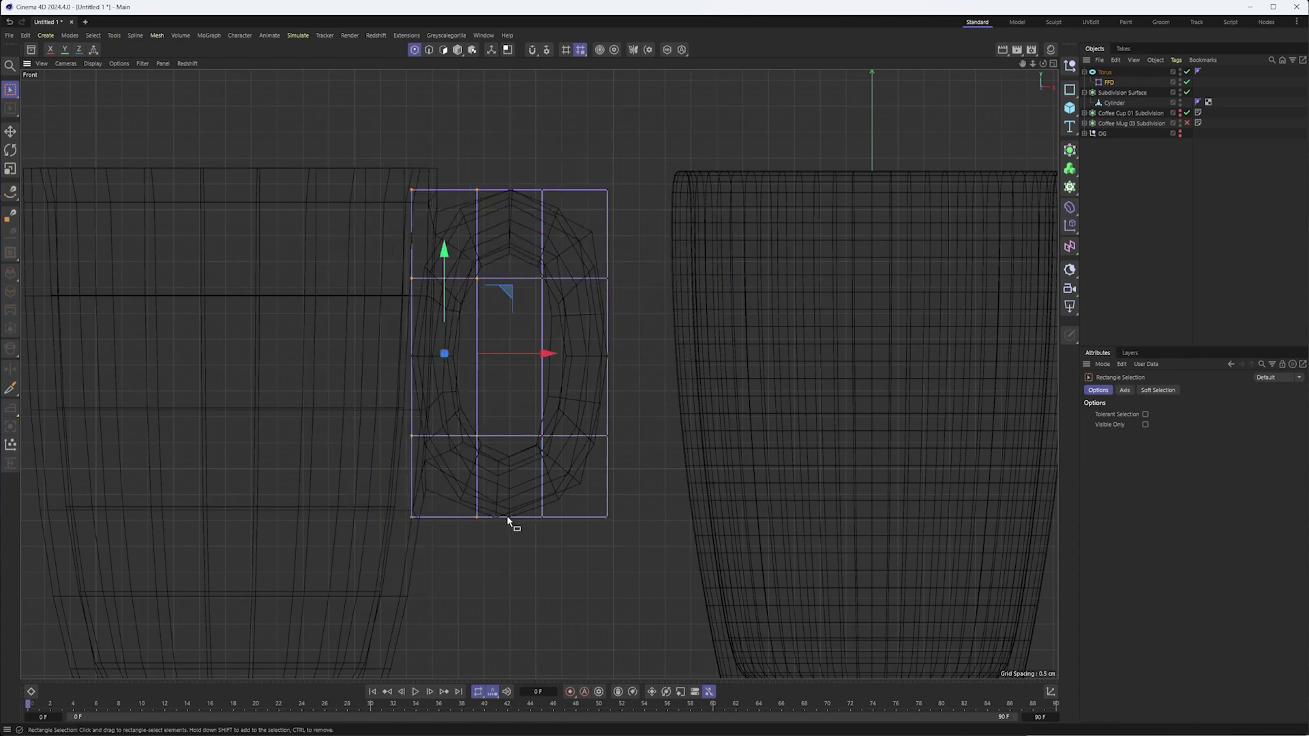
mouse_move(528, 358)
left_mouse_down()
mouse_move(508, 362)
mouse_move(520, 357)
left_mouse_up()
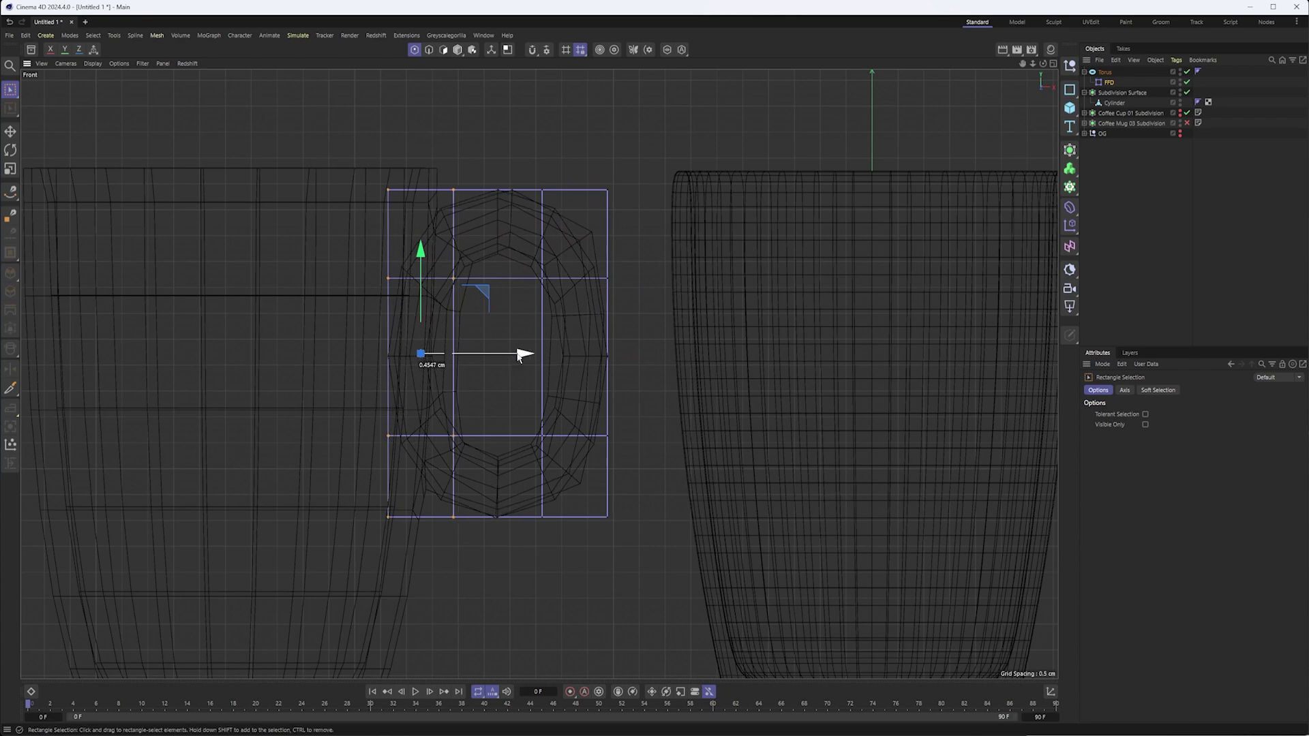
left_click_drag(518, 151, 716, 602)
left_click_drag(642, 355, 647, 356)
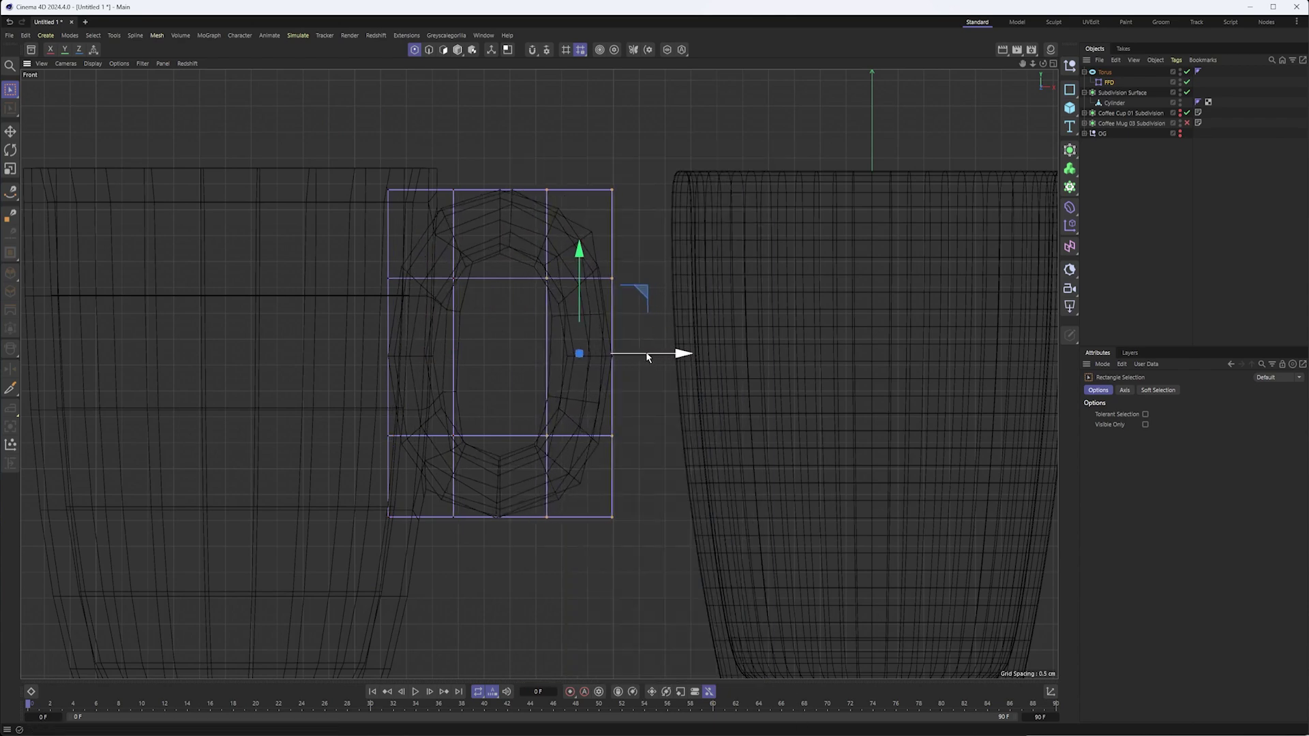
- In the Top view, move one side of the FFD points outward by about 0.51 cm to match the reference handle's width
key("F1")
right_click_drag(644, 309, 676, 304, "alt")
mouse_move(676, 304)
left_mouse_down("alt")
mouse_move(744, 347)
mouse_move(550, 254)
left_mouse_up("alt")
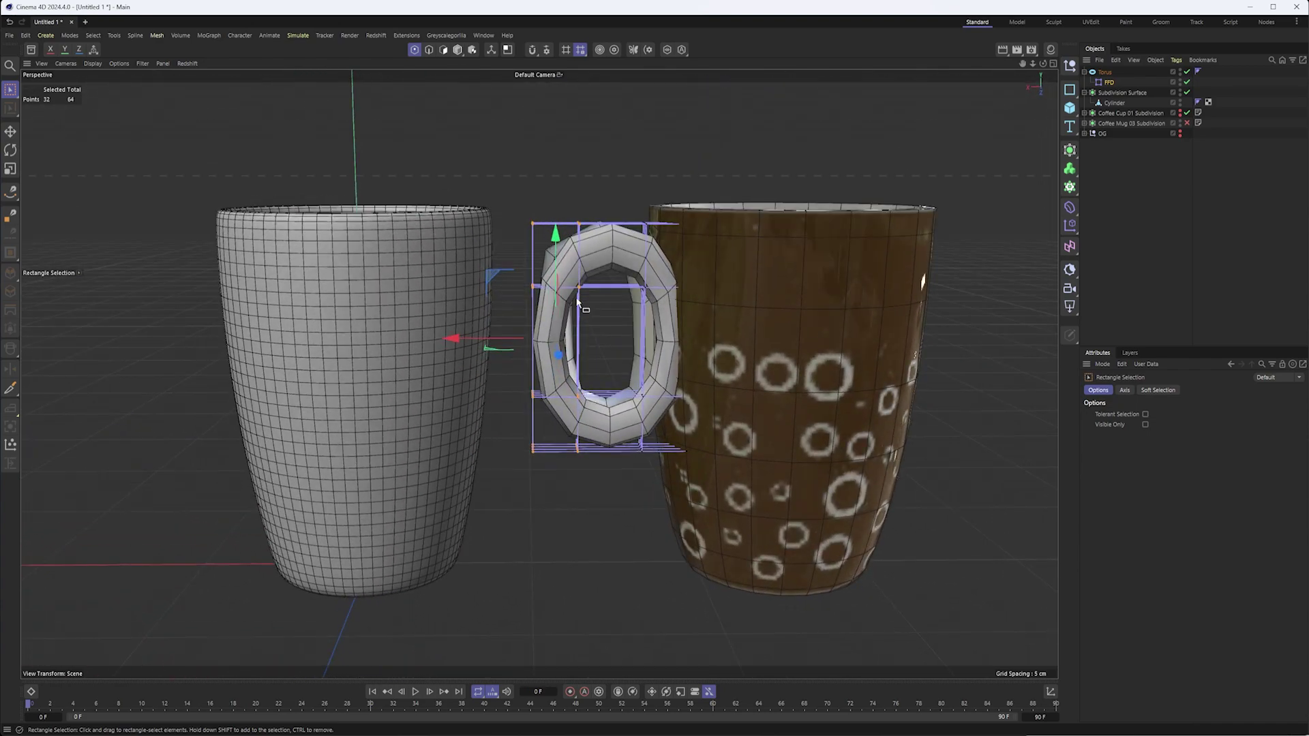
left_click_drag(606, 312, 703, 330, "alt")
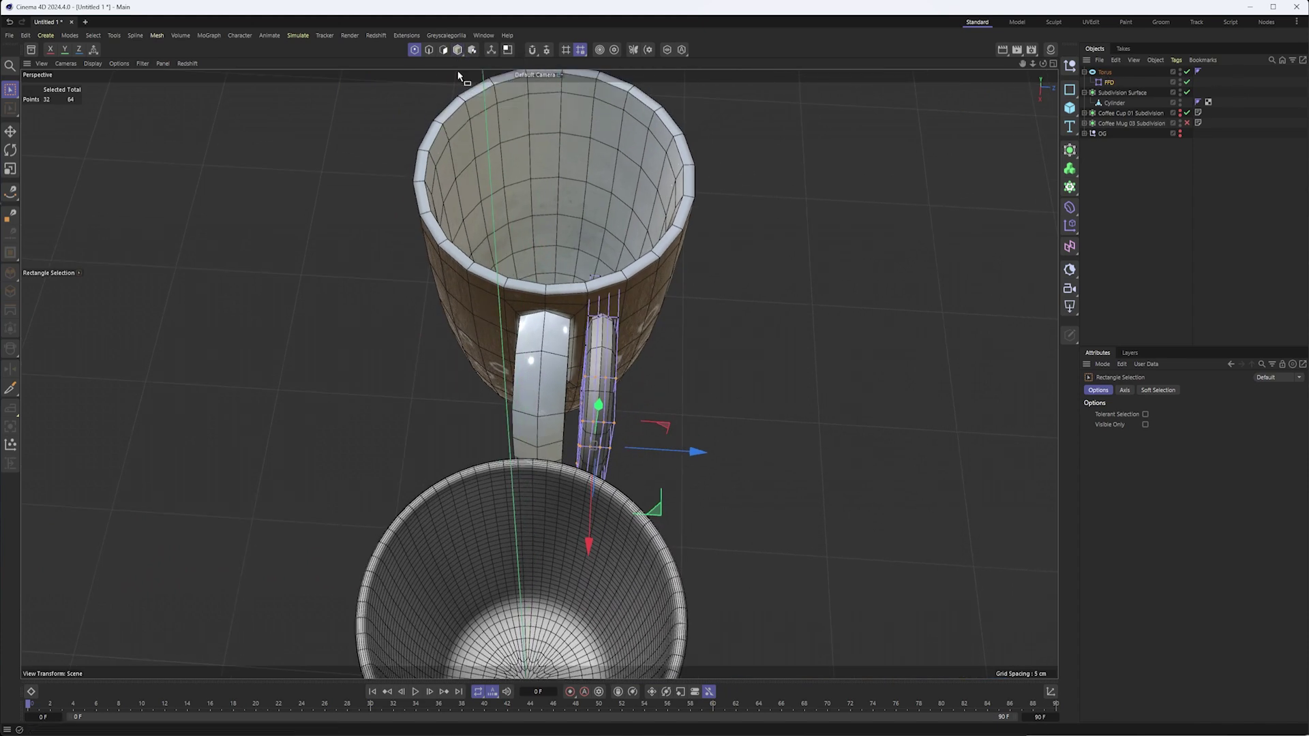
key("F2")
right_click_drag(528, 376, 711, 353, "alt")
middle_click_drag(711, 353, 499, 404, "alt")
right_click_drag(499, 404, 521, 343, "alt")
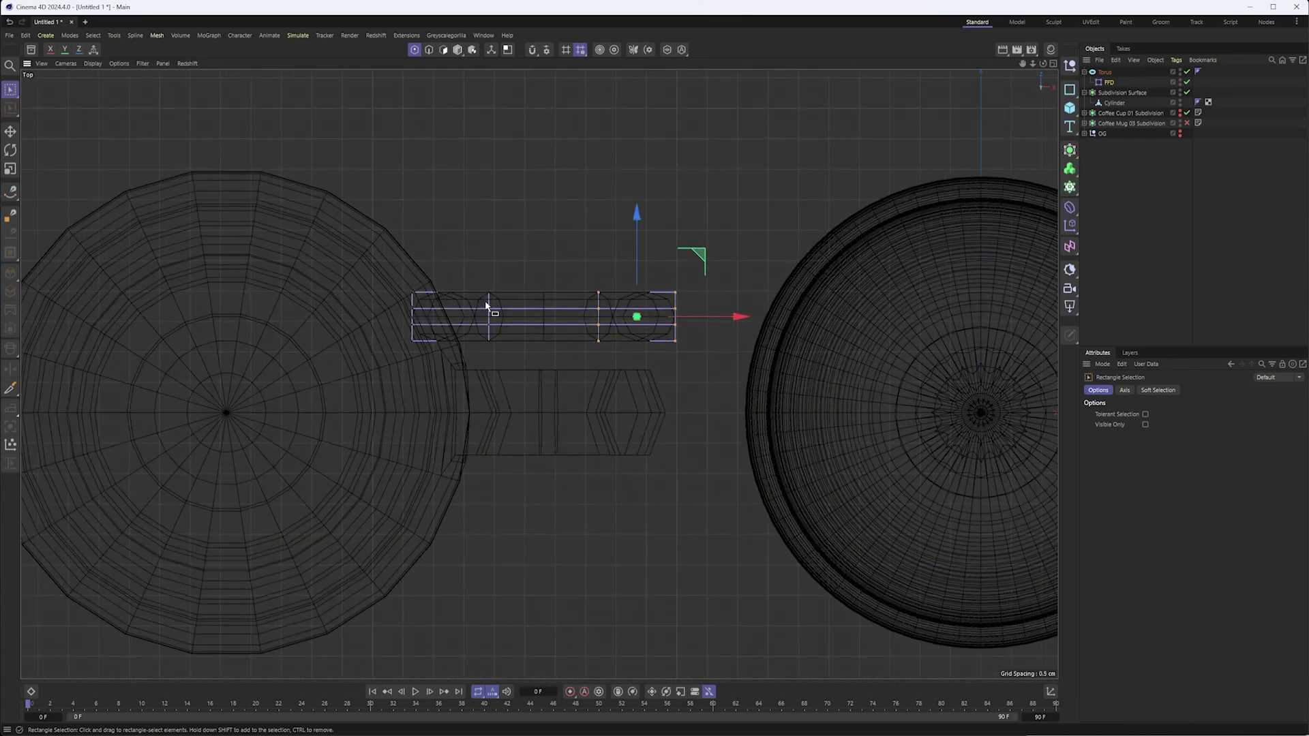
left_click_drag(312, 200, 758, 317)
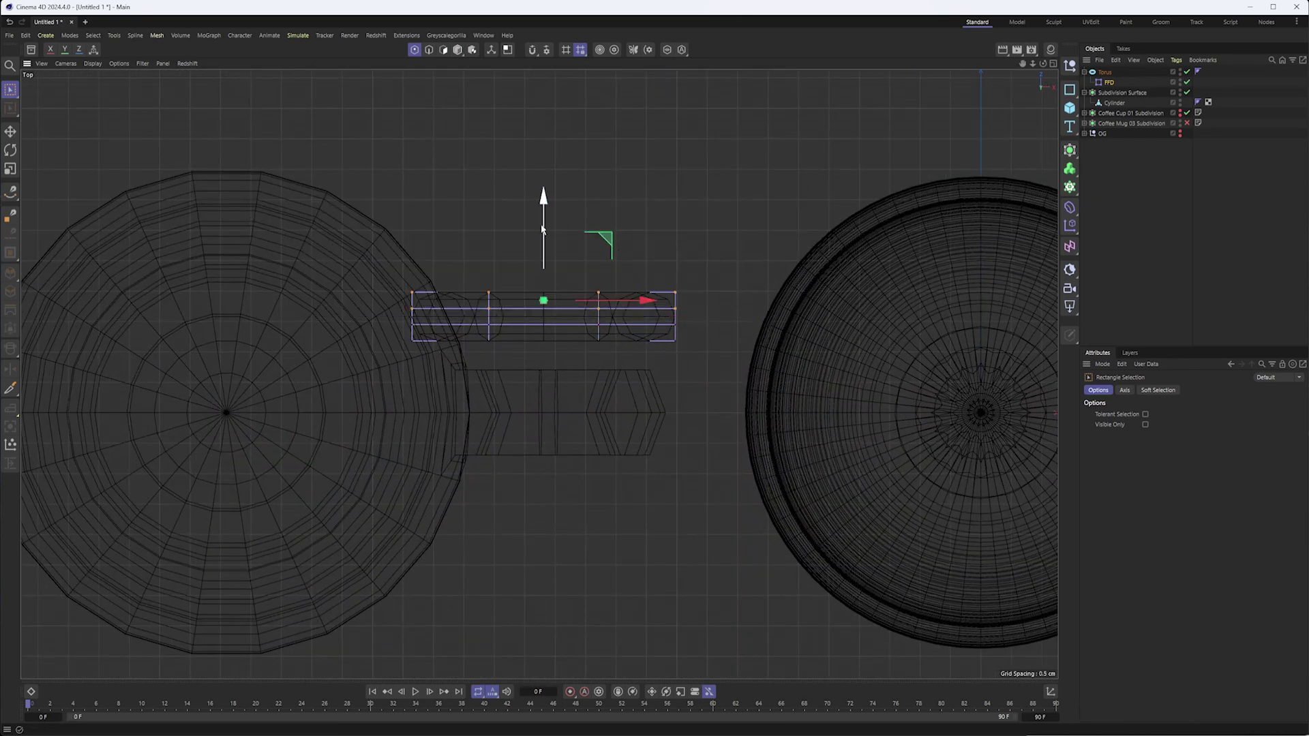
left_click_drag(545, 231, 544, 200)
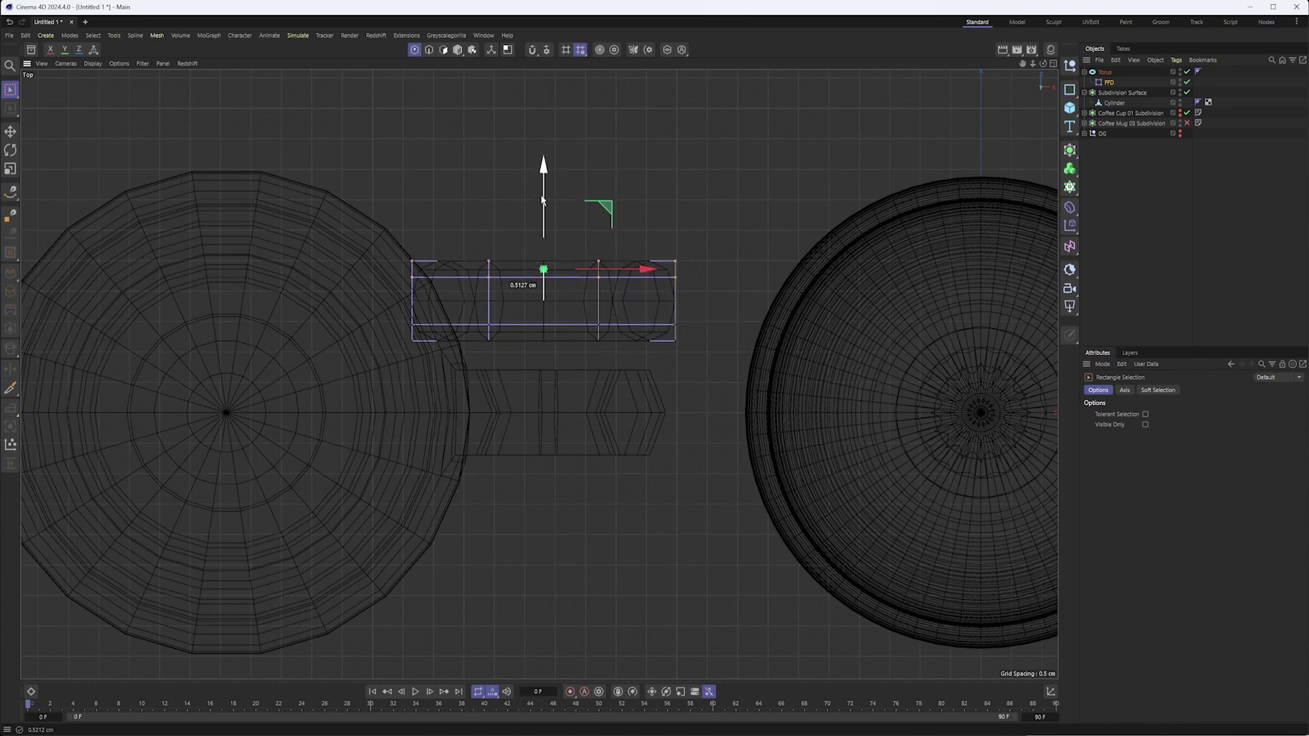
- In Model mode, move the torus with its FFD deformer over to the side of the new mug
left_click(457, 50)
left_click_drag(556, 264, 556, 346)
key("ctrl+z")
left_click(1105, 73)
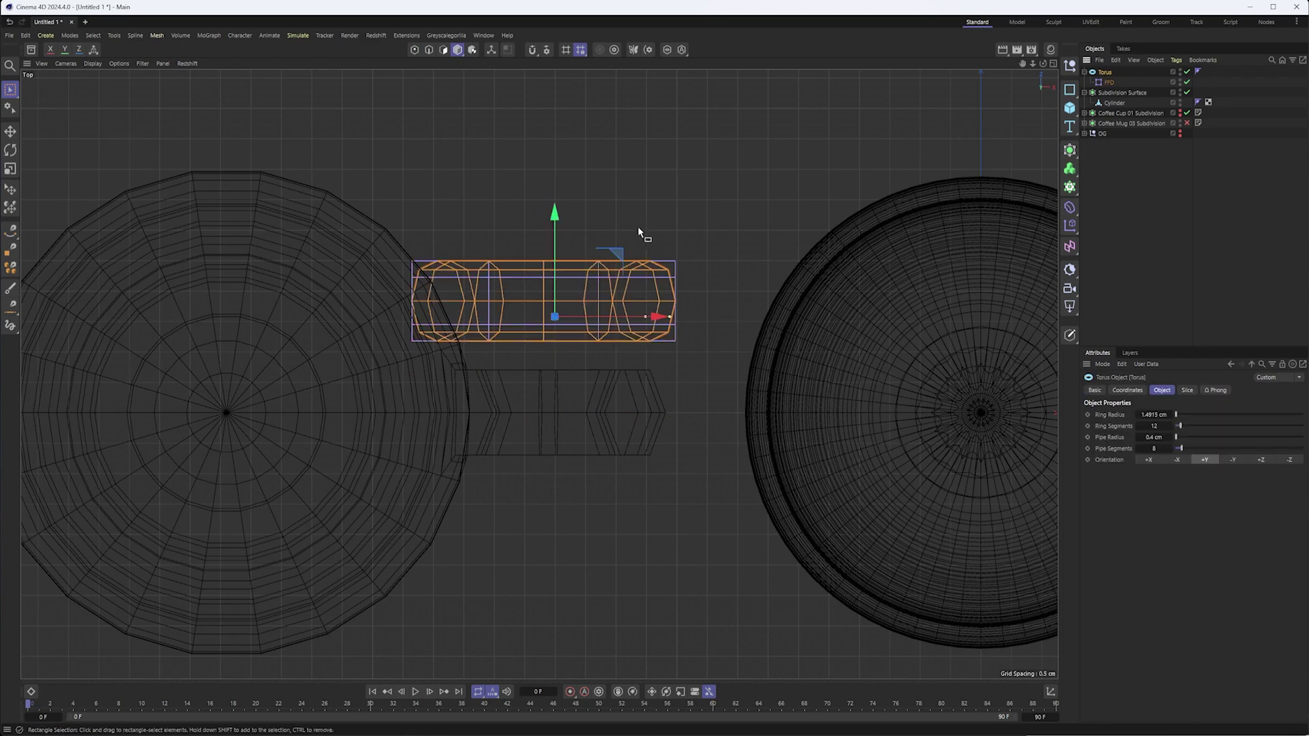
left_click_drag(550, 227, 817, 385)
- In the Perspective view, lower the torus handle slightly to line it up with the height of the reference mug's handle
scroll(684, 341, "down", 5)
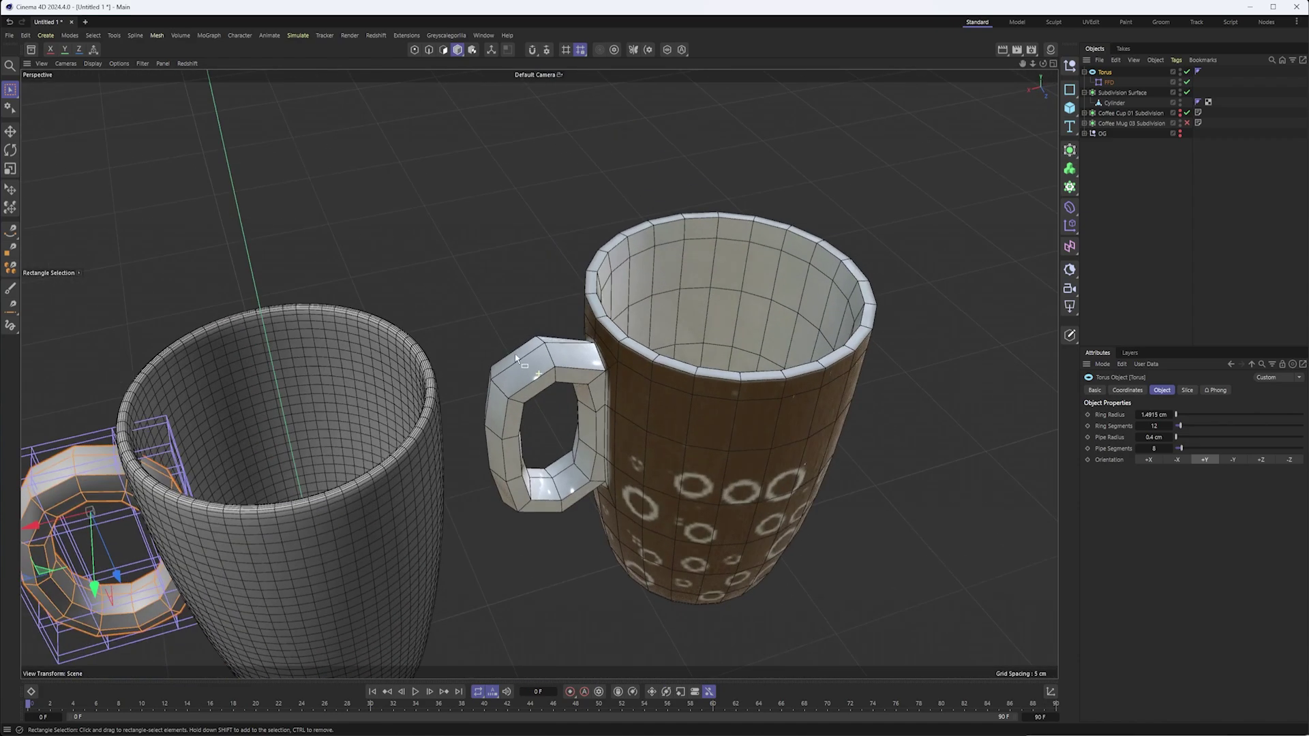
left_click_drag(586, 325, 588, 290, "alt")
middle_click_drag(477, 306, 643, 333, "alt")
right_click_drag(643, 333, 570, 314, "alt")
left_click_drag(552, 326, 481, 302, "alt")
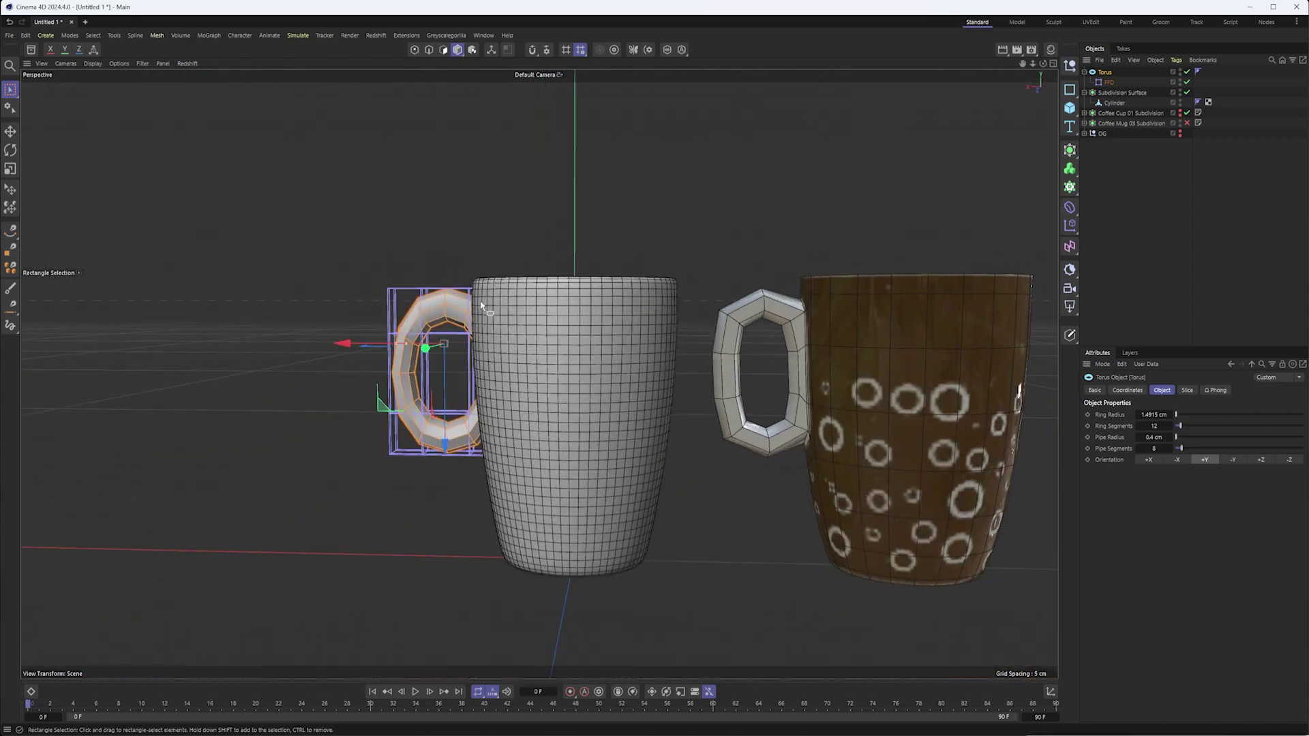
left_click_drag(445, 447, 444, 453)
- Examine from above and from the side how the torus handle passes through the new mug's wall
left_click_drag(511, 325, 570, 327, "alt")
right_click_drag(430, 366, 489, 340, "alt")
left_click_drag(489, 341, 385, 455, "alt")
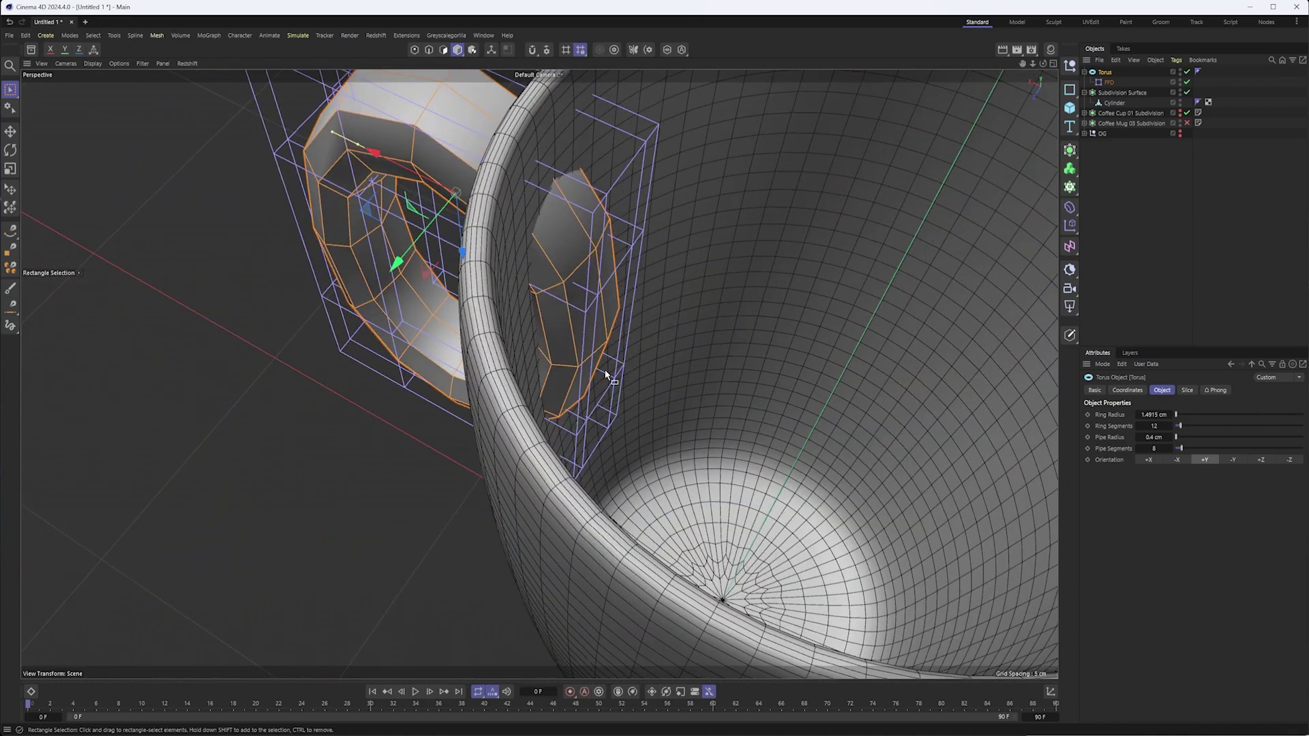
right_click_drag(616, 287, 539, 307, "alt")
middle_click_drag(682, 341, 635, 348, "alt")
left_click_drag(521, 337, 588, 262, "alt")
right_click_drag(476, 298, 522, 290, "alt")
left_click_drag(497, 292, 487, 252, "alt")
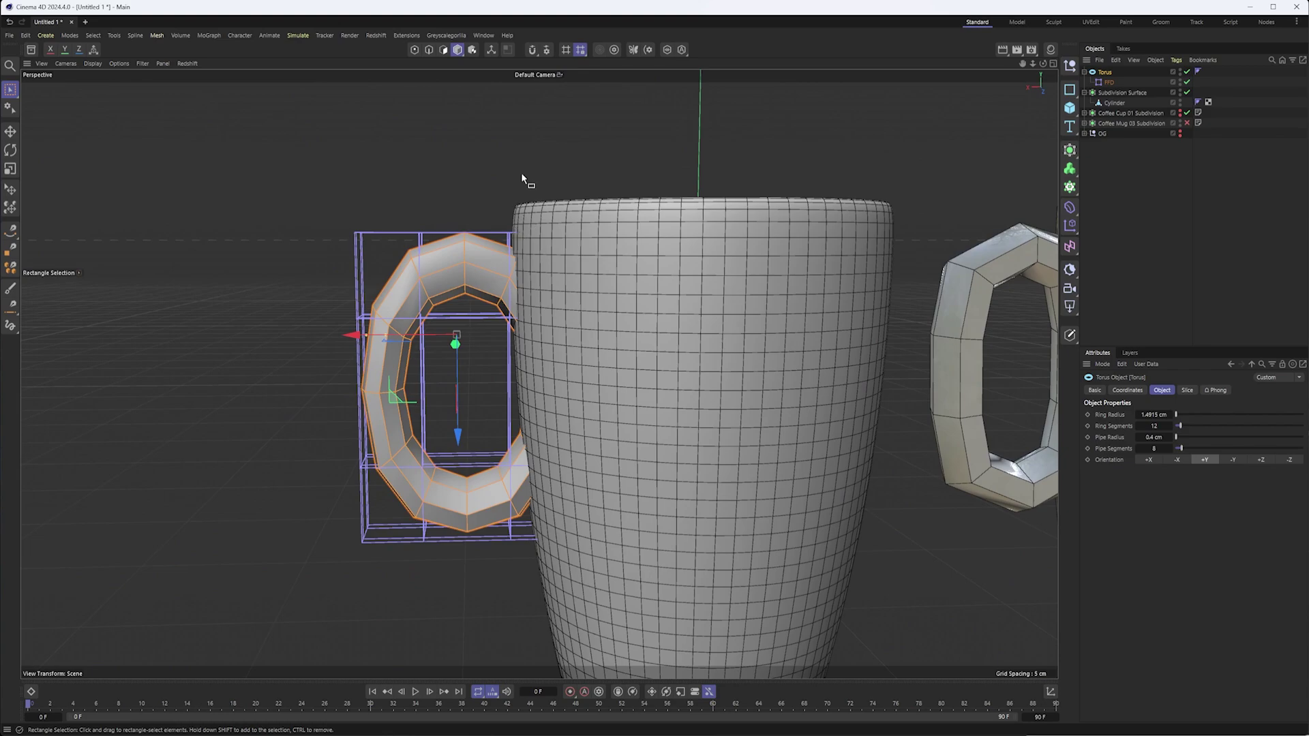
middle_click_drag(730, 448, 654, 446, "alt")
left_click_drag(581, 312, 575, 348, "alt")
scroll(580, 315, "down", 2)
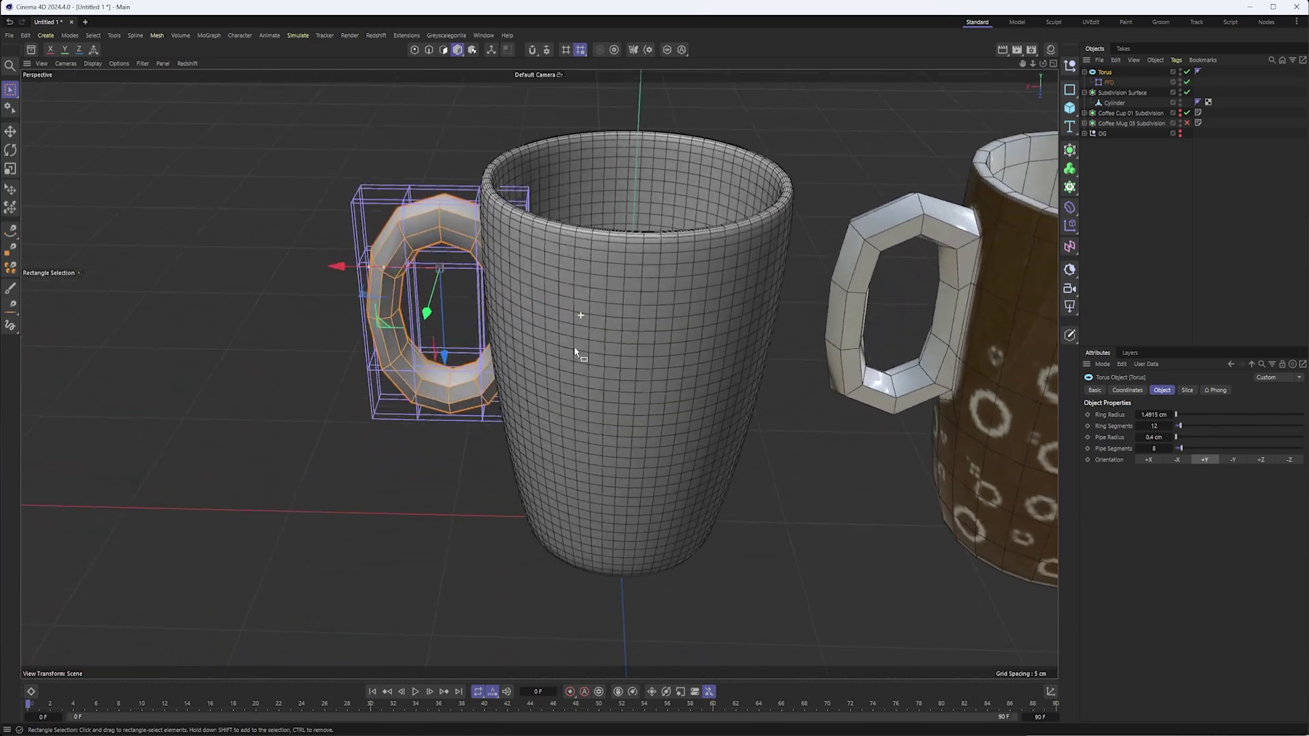
- Convert the deformed torus with Current State to Object and store the original torus and its FFD in the OG null
right_click(1109, 77)
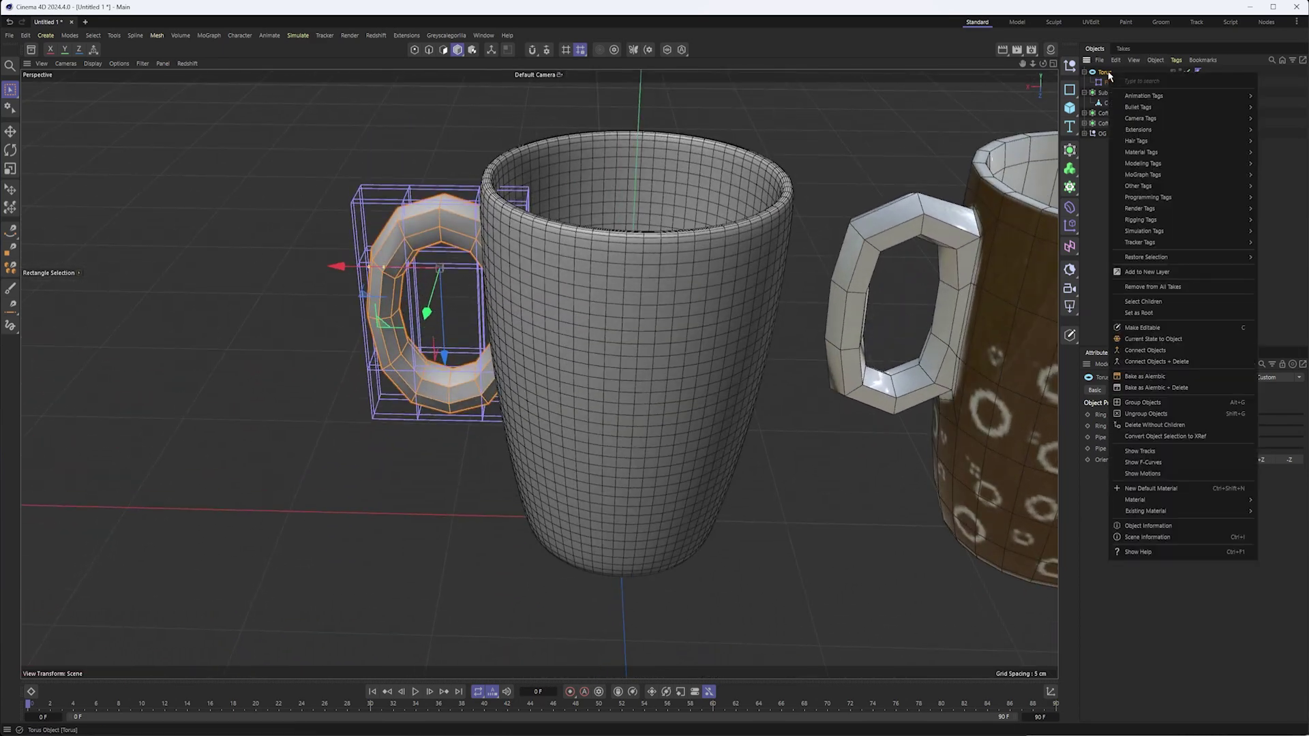
left_click(1183, 344)
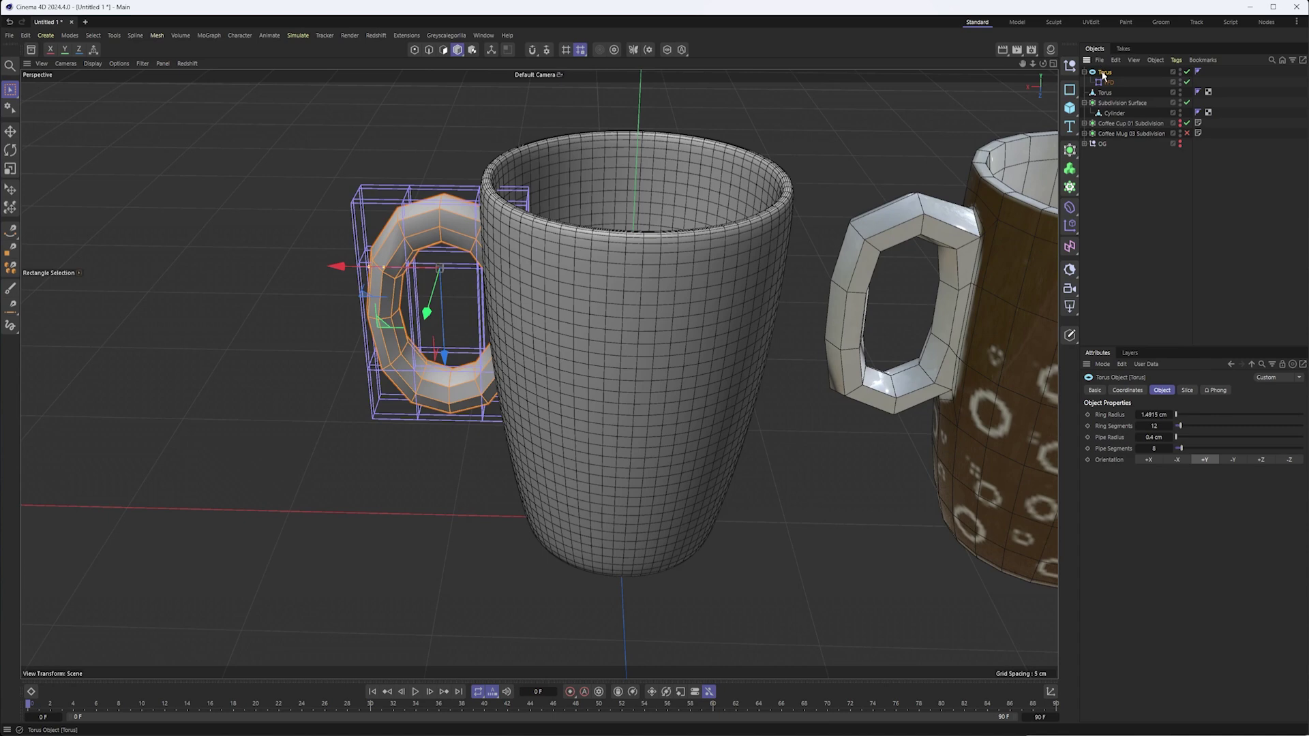
left_click_drag(1116, 141, 1105, 144)
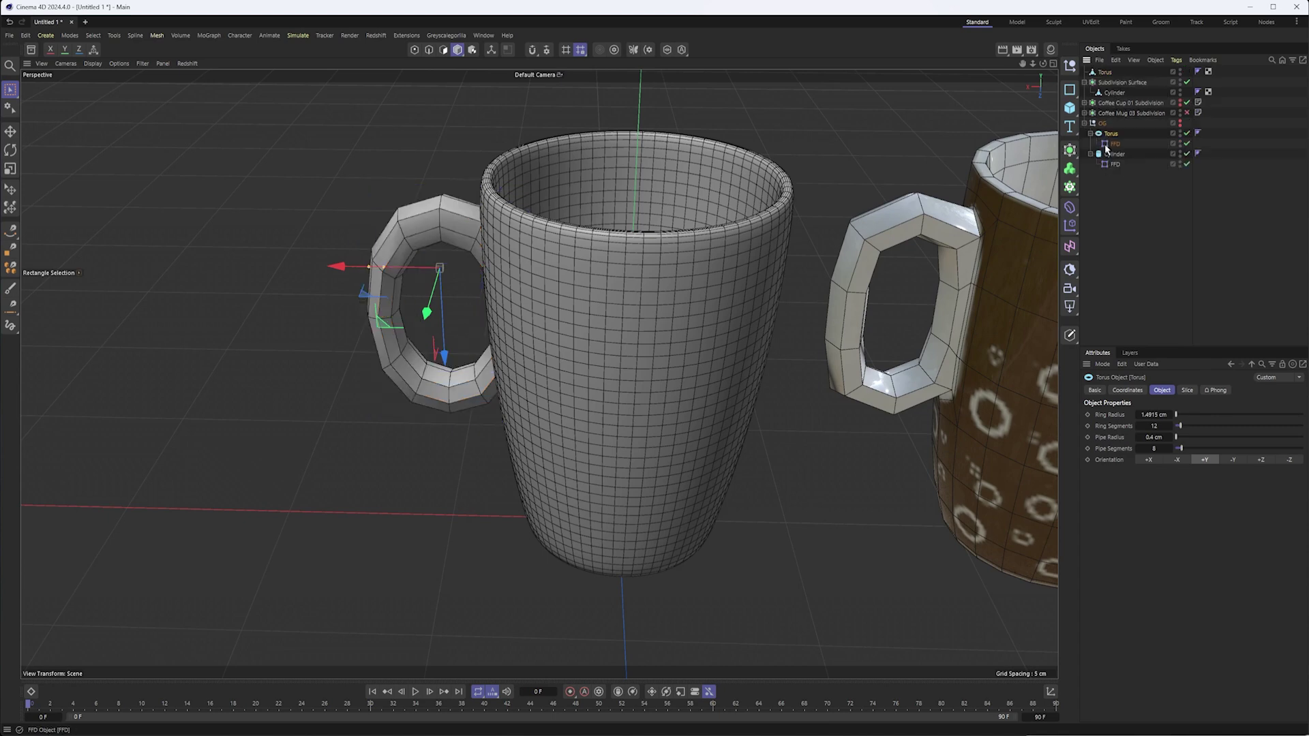
- Select the converted polygon torus on the new mug and show it in the Front view
left_click(447, 218)
left_click_drag(452, 239, 468, 213, "alt")
middle_click_drag(468, 213, 535, 233, "alt")
mouse_move(535, 236)
left_mouse_down("alt")
mouse_move(519, 269)
mouse_move(381, 308)
mouse_move(534, 253)
left_mouse_up("alt")
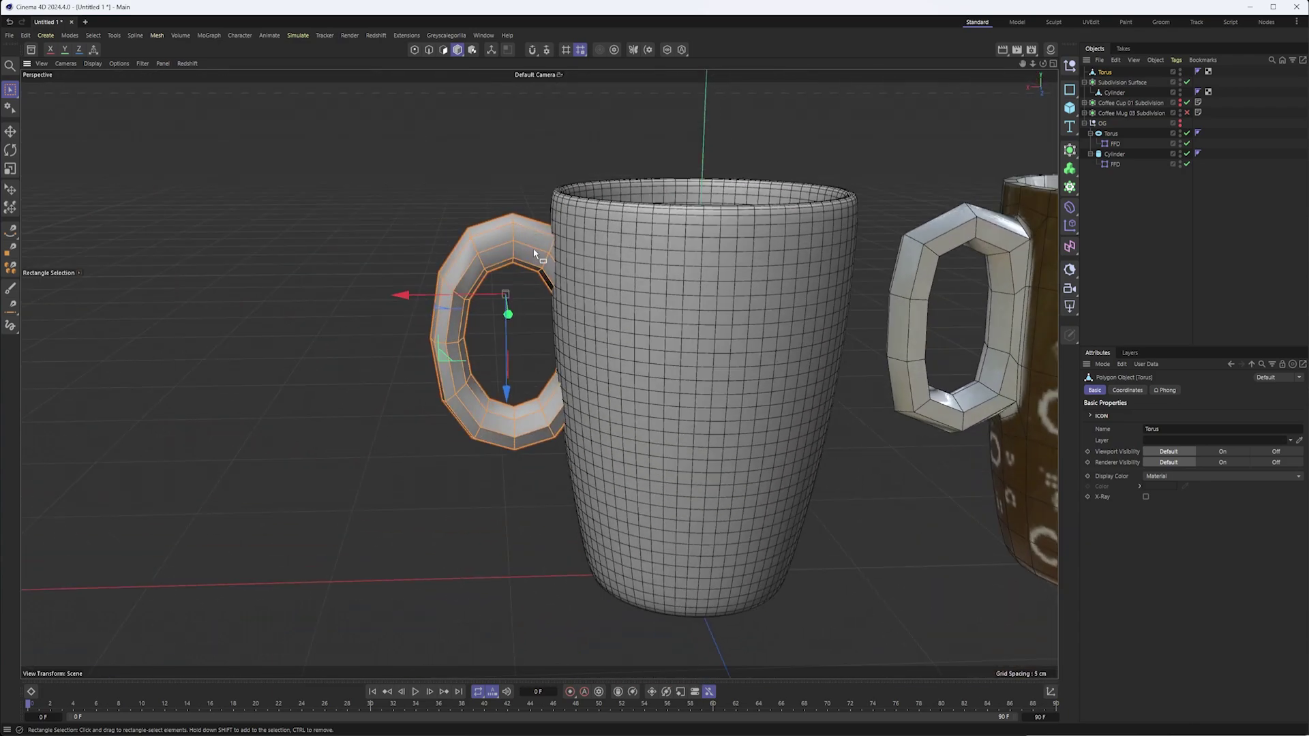
key("F3")
key("F4")
right_click_drag(534, 254, 731, 262, "alt")
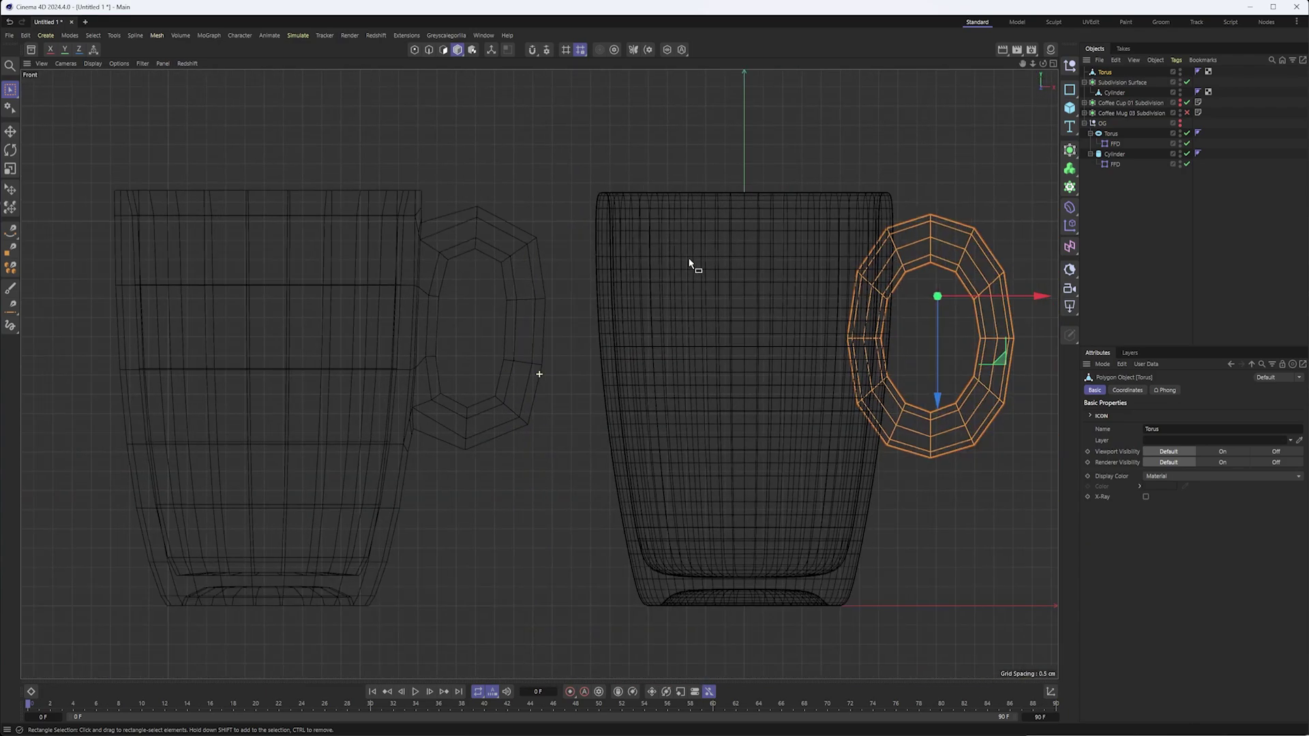
middle_click_drag(918, 257, 596, 261, "alt")
right_click_drag(596, 261, 599, 227, "alt")
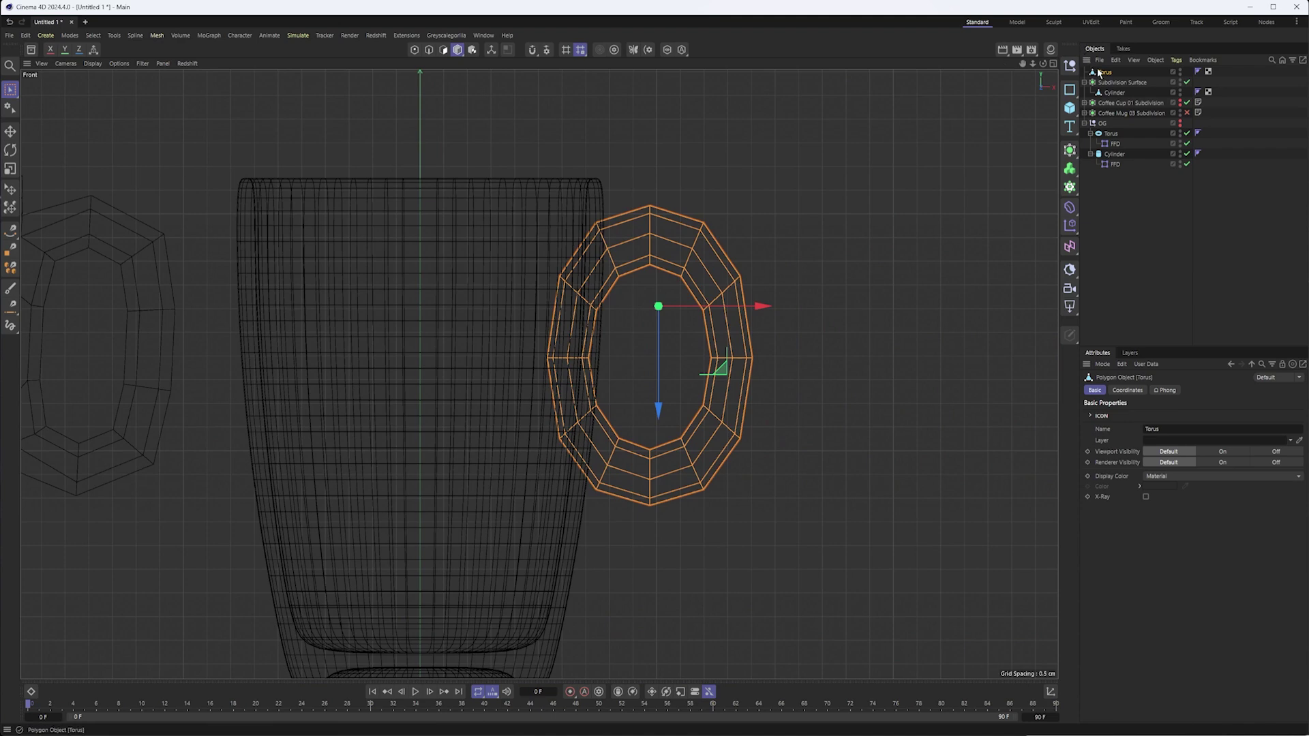
- In Polygons mode, use Line Cut with Visible Only off to slice the torus along the mug's outer wall
left_click(429, 52)
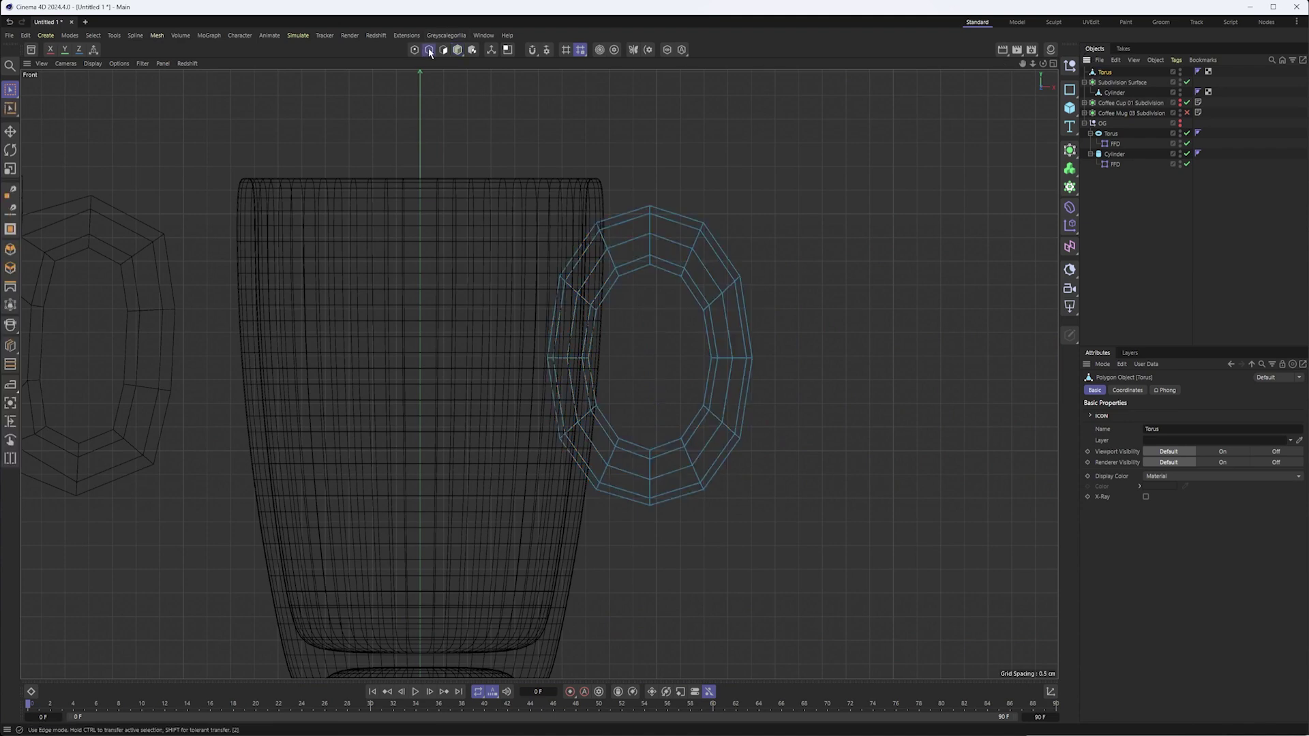
left_click(461, 54)
left_click(445, 51)
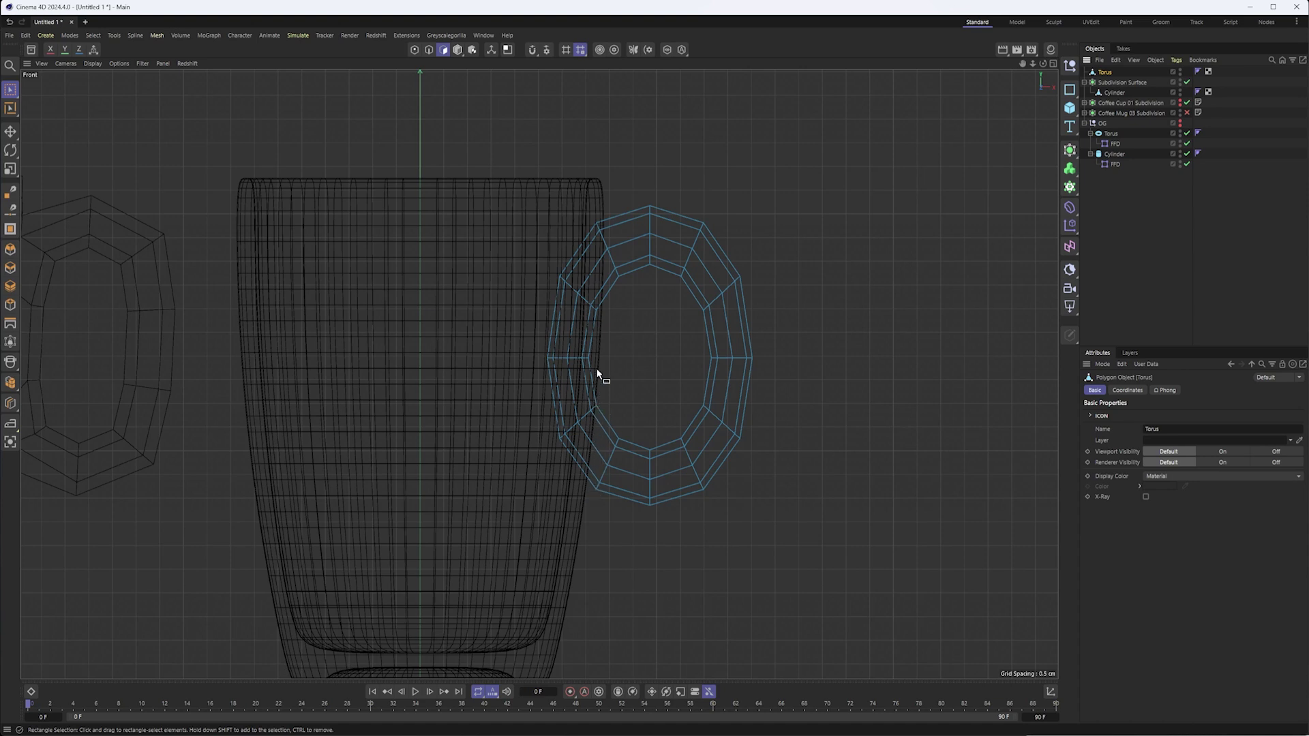
right_click(639, 341)
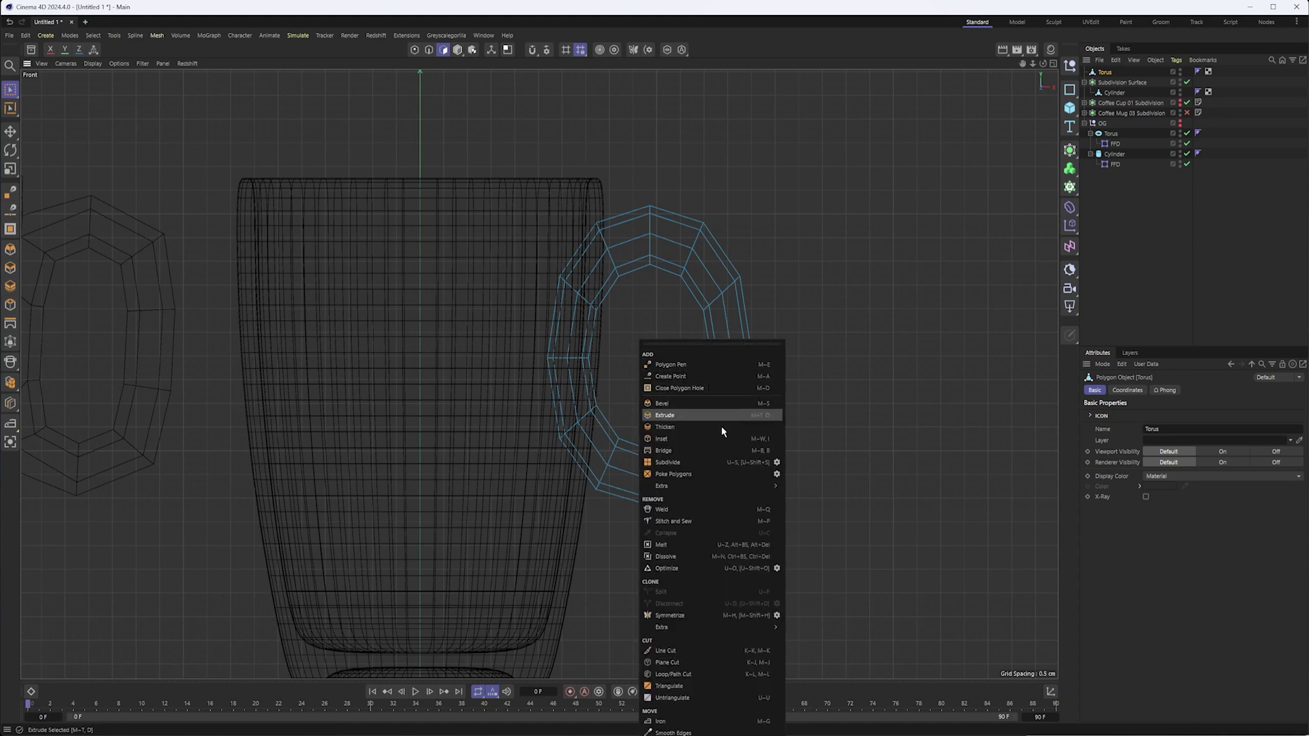
left_click(701, 651)
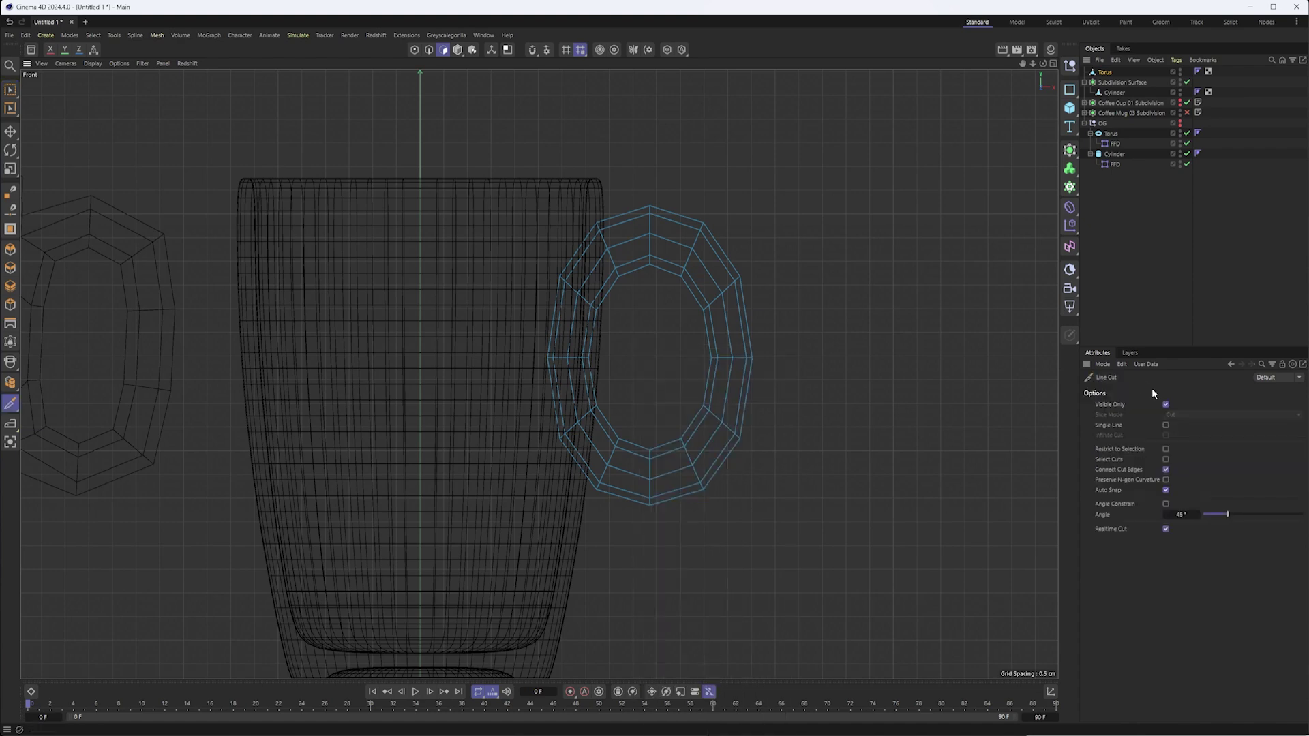
left_click(1166, 405)
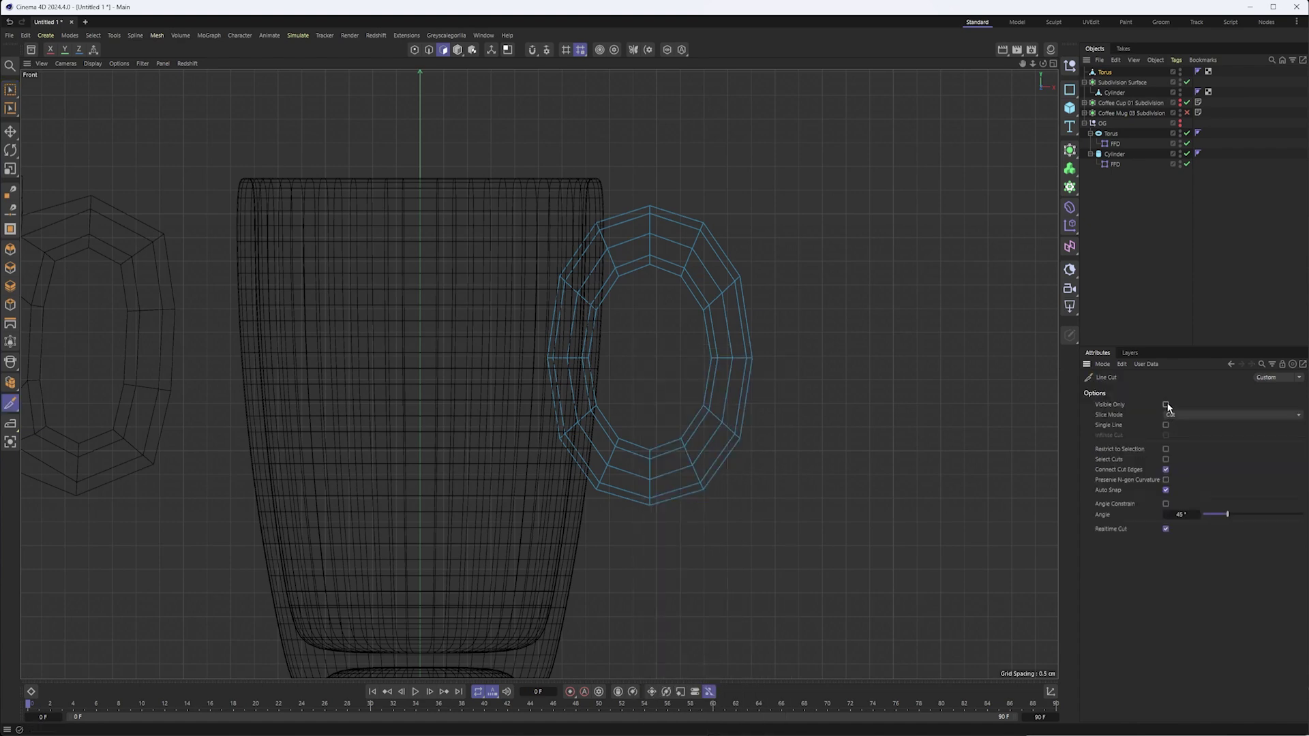
left_click(584, 489)
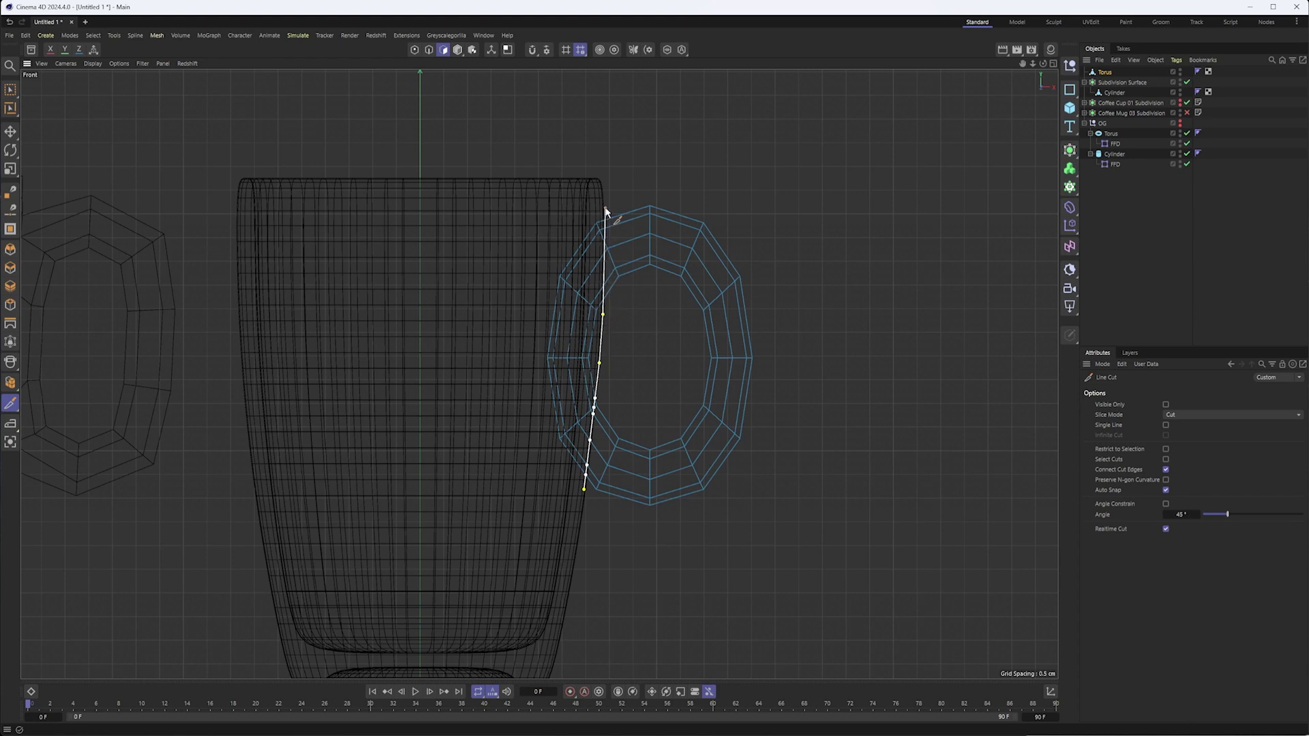
key("space")
- Make a closer line cut through the upper and lower arms of the torus, following the mug's outer wall profile
scroll(558, 374, "up", 5)
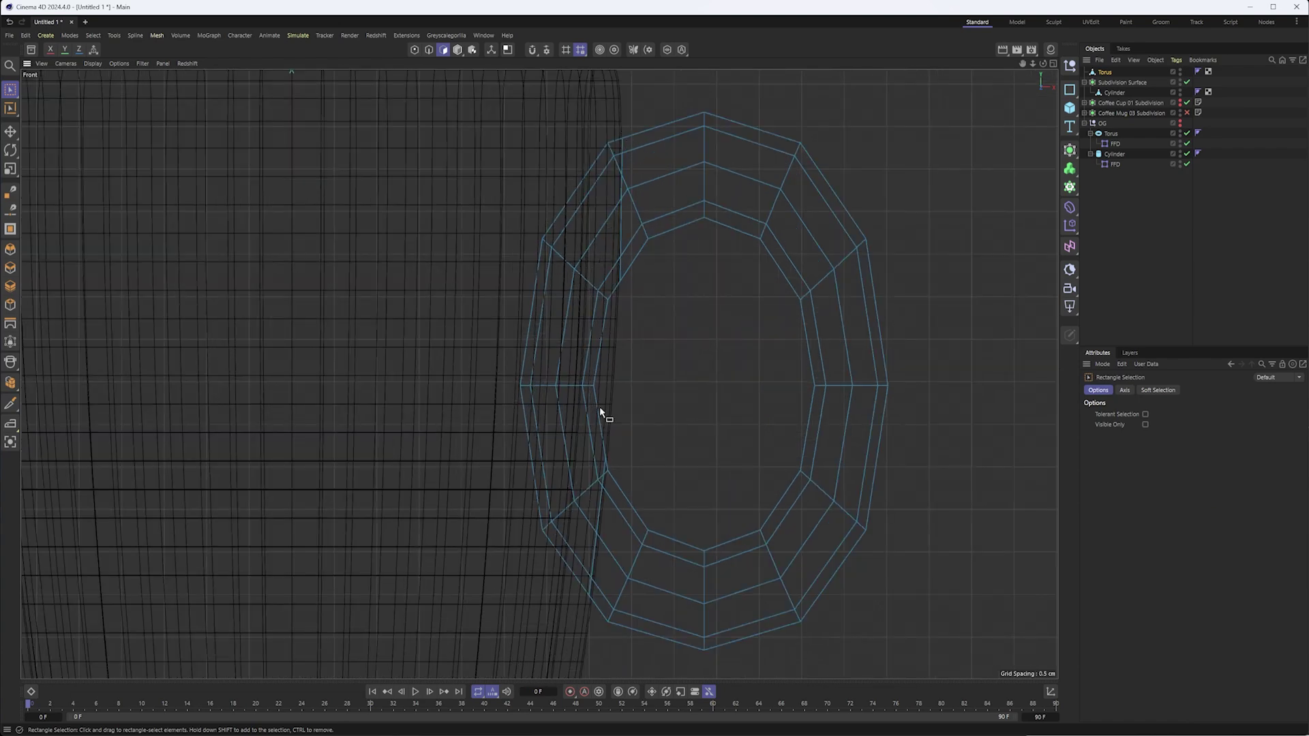
scroll(603, 164, "up", 2)
middle_click_drag(621, 123, 615, 149, "alt")
key("k")
key("k")
left_click(610, 139)
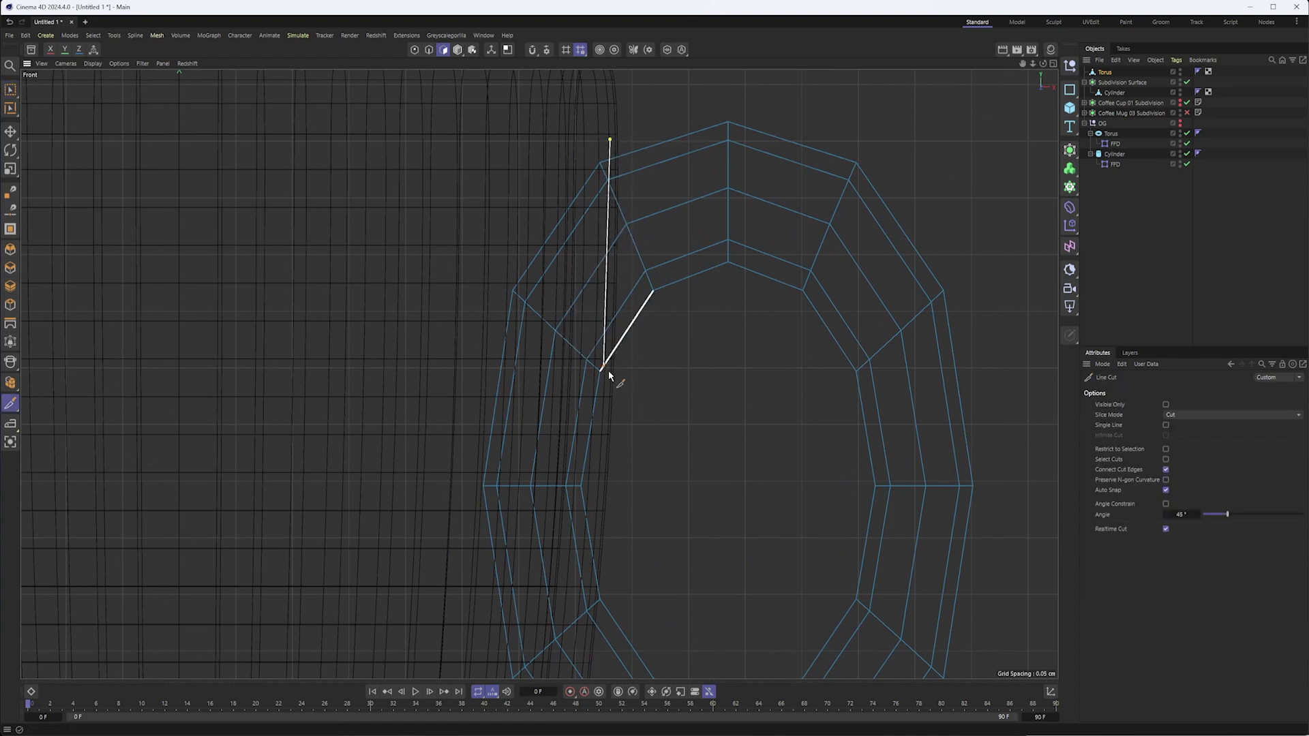
middle_click_drag(625, 435, 645, 208, "alt")
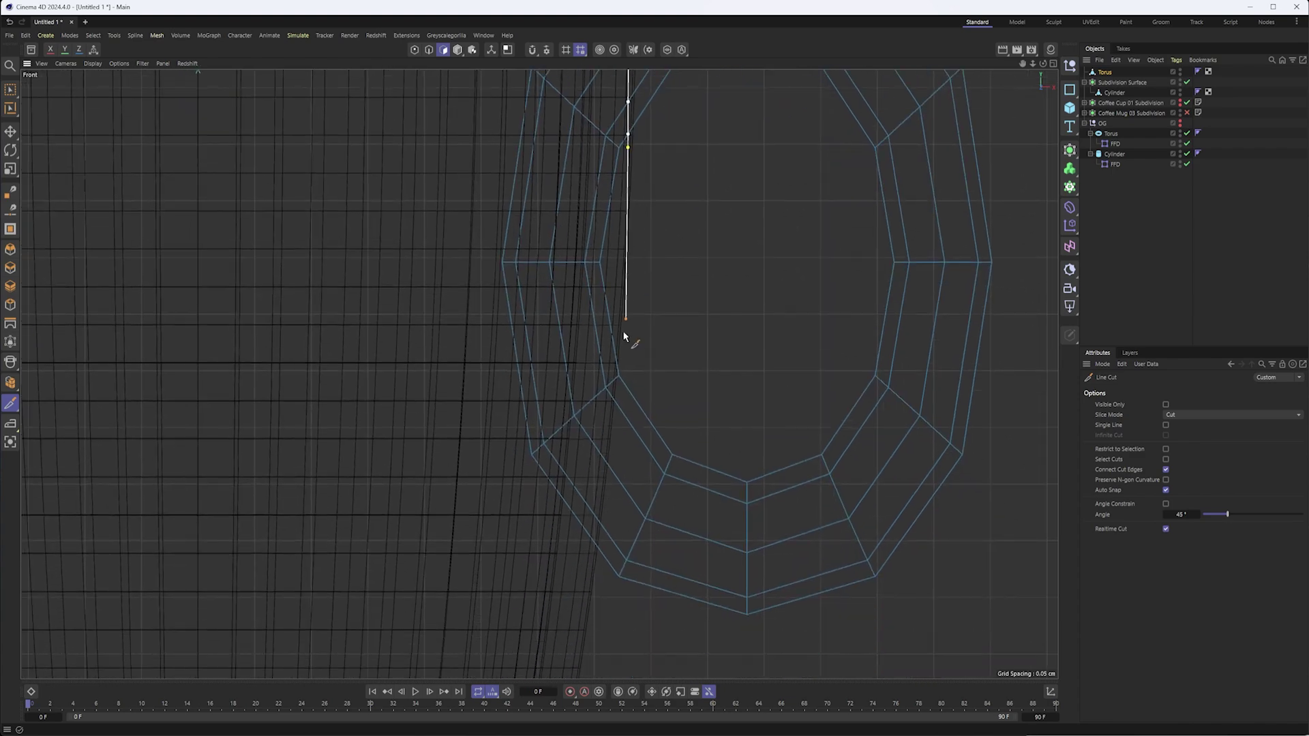
left_click(611, 371)
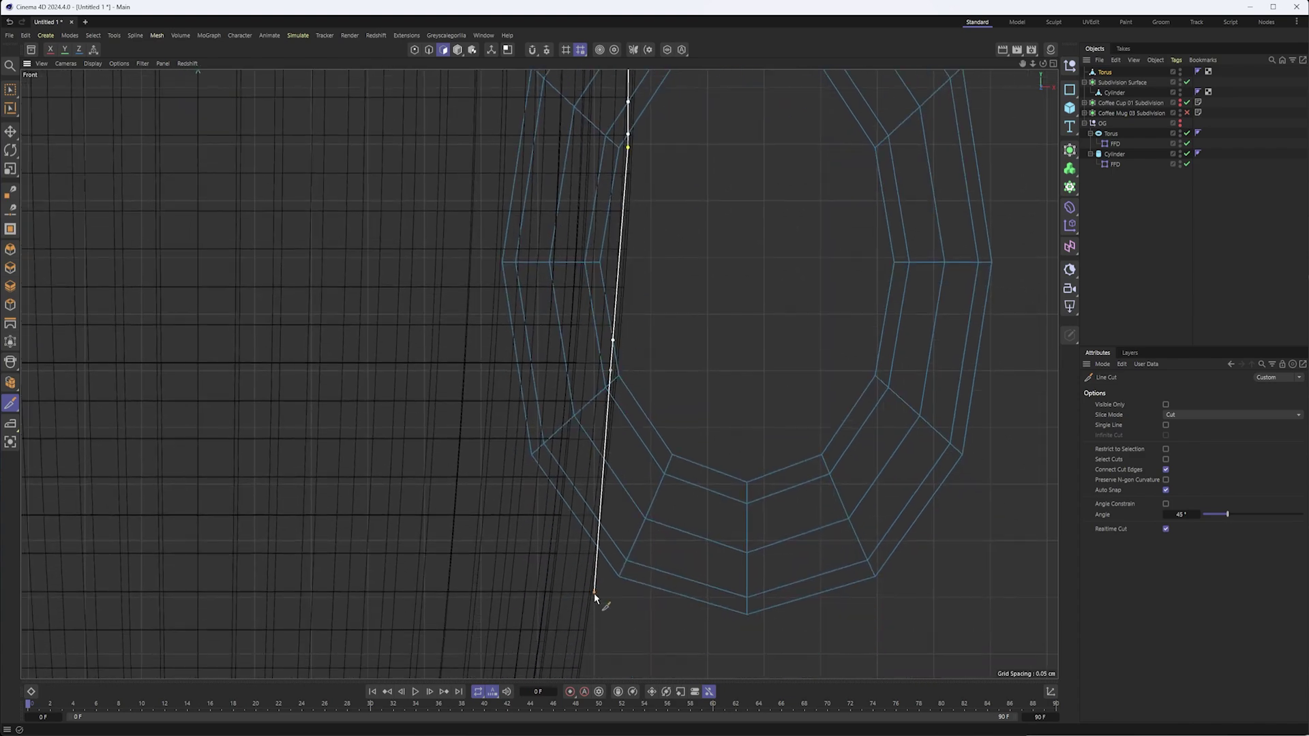
key("space")
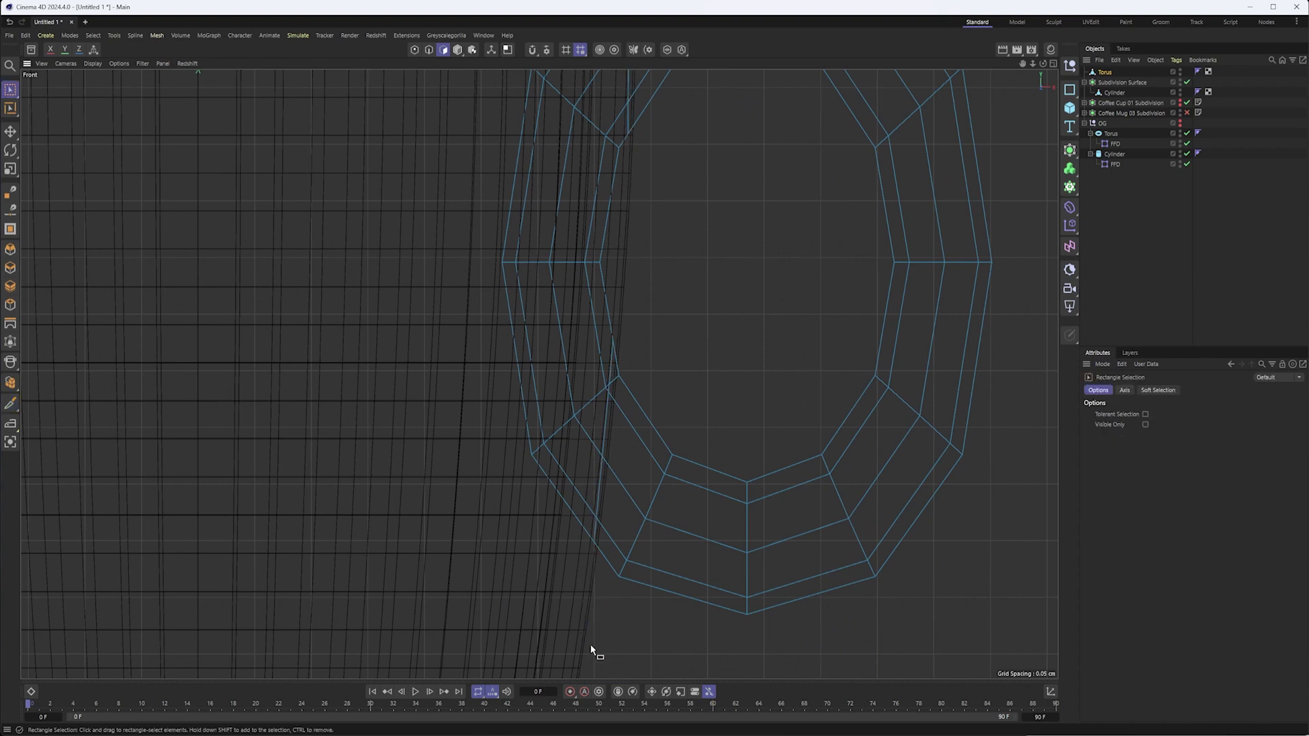
- In the Perspective view, examine where the cut torus passes through the mug wall, from outside and inside
key("F1")
left_click_drag(567, 289, 615, 362, "alt")
middle_click_drag(615, 360, 631, 389, "alt")
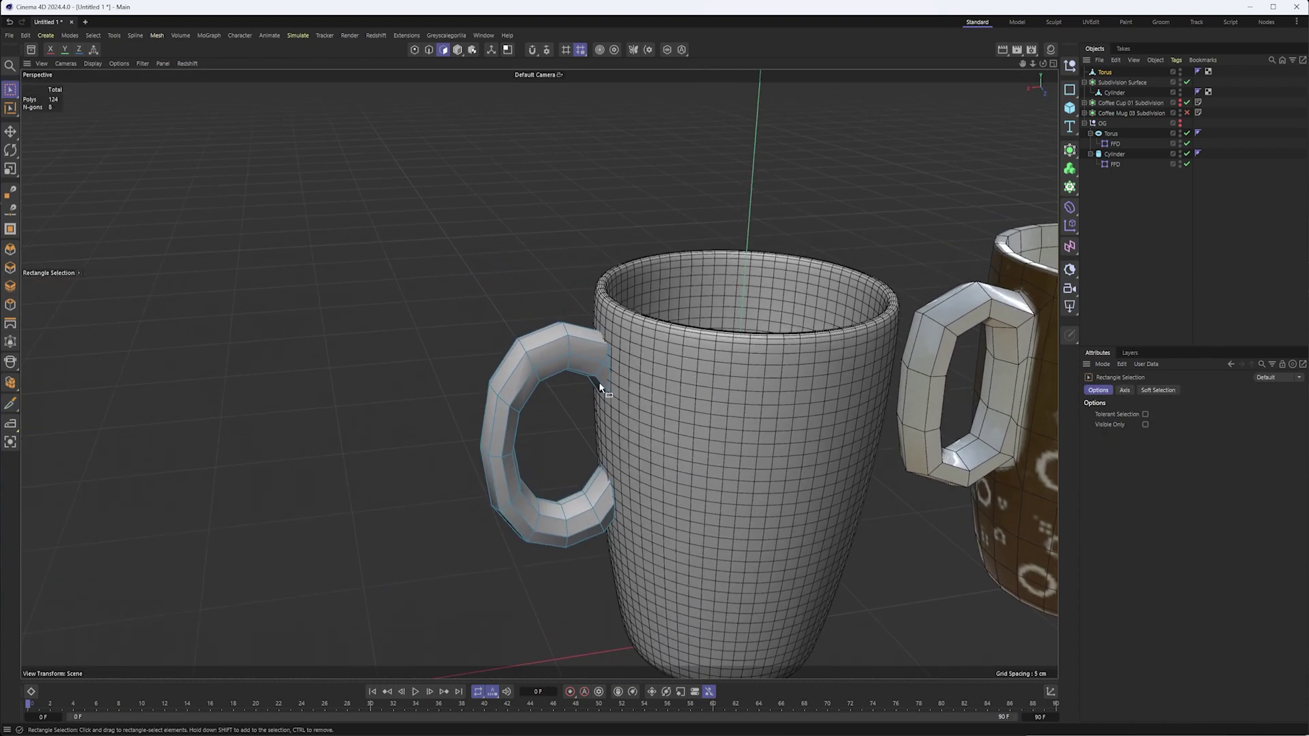
right_click_drag(600, 386, 629, 388, "alt")
left_click_drag(628, 389, 622, 414, "alt")
right_click_drag(623, 414, 659, 376, "alt")
left_click_drag(659, 376, 530, 424, "alt")
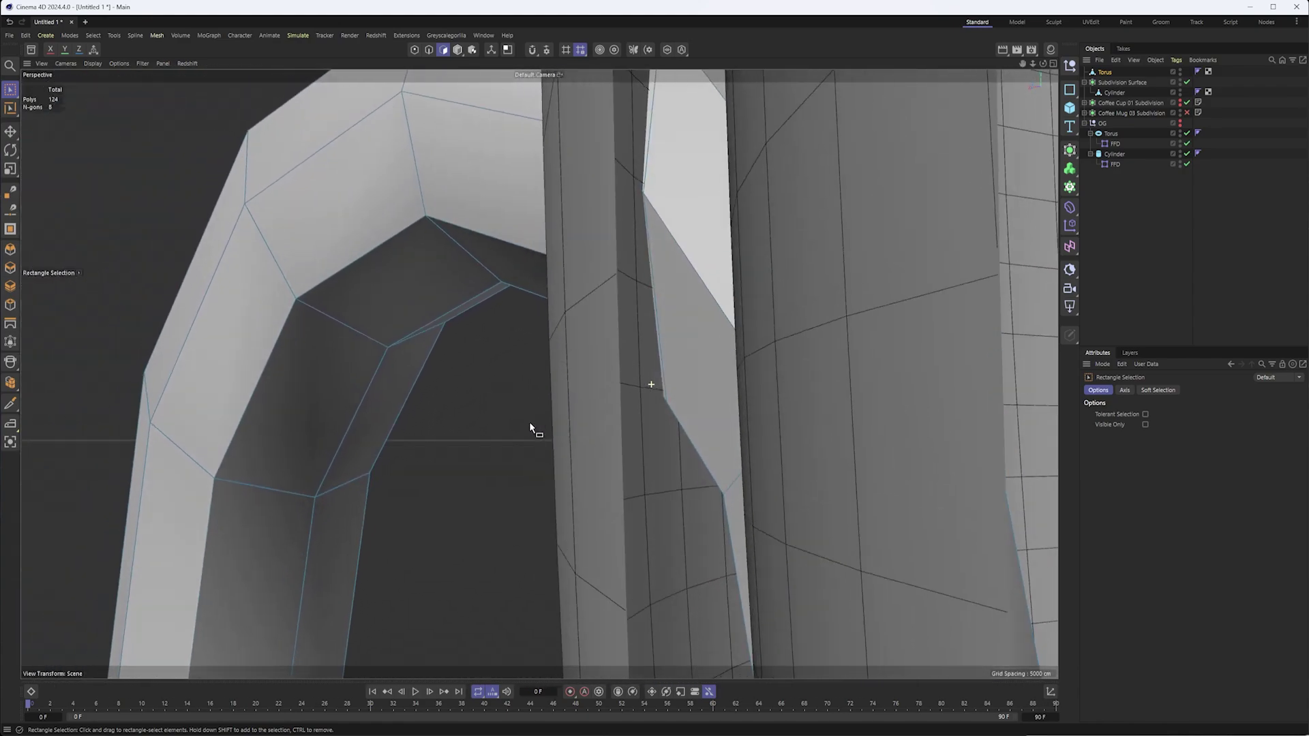
right_click_drag(718, 346, 645, 348, "alt")
left_click_drag(723, 384, 702, 380, "alt")
right_click_drag(702, 380, 546, 375, "alt")
left_click_drag(537, 374, 615, 298, "alt")
right_click_drag(608, 592, 730, 525, "alt")
left_click_drag(648, 372, 656, 431, "alt")
left_click_drag(678, 421, 653, 420, "alt")
right_click_drag(653, 419, 545, 374, "alt")
left_click_drag(538, 371, 622, 462, "alt")
mouse_move(641, 464)
right_mouse_down("alt")
mouse_move(631, 444)
mouse_move(650, 440)
right_mouse_up("alt")
left_click_drag(650, 440, 570, 481, "alt")
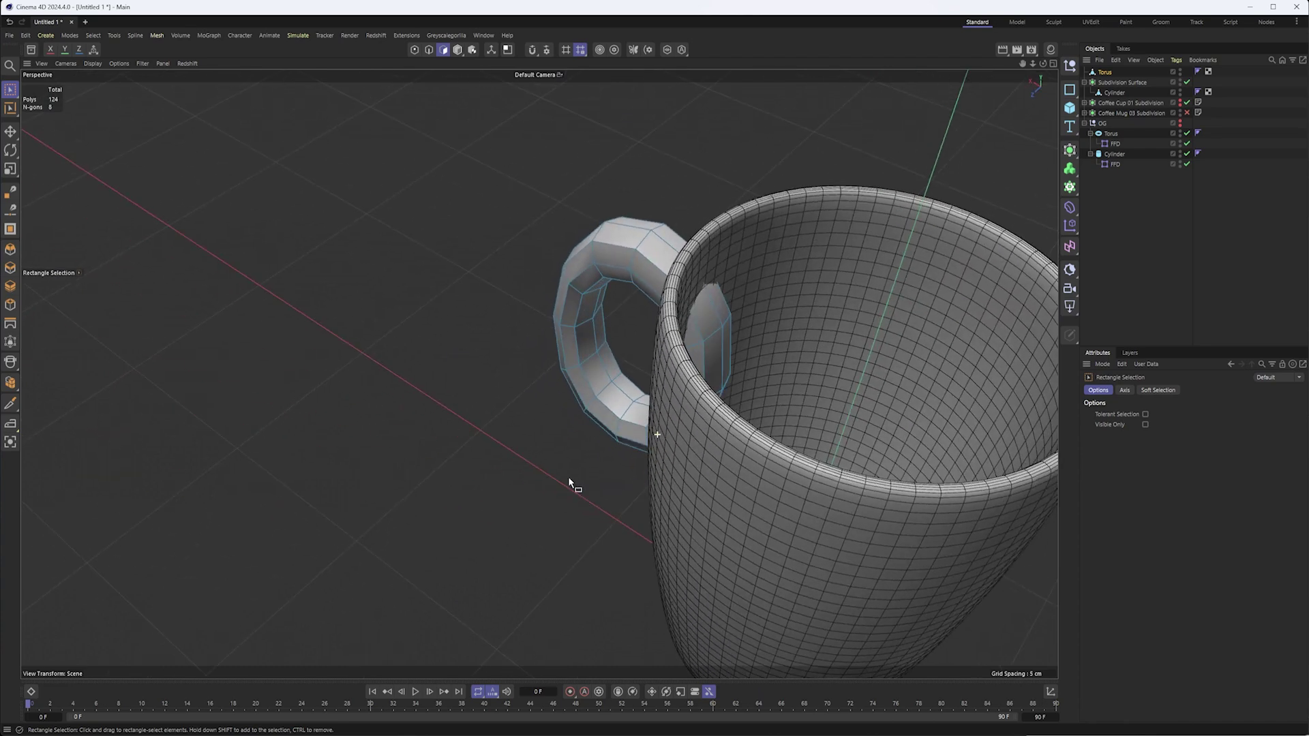
middle_click_drag(669, 304, 564, 295, "alt")
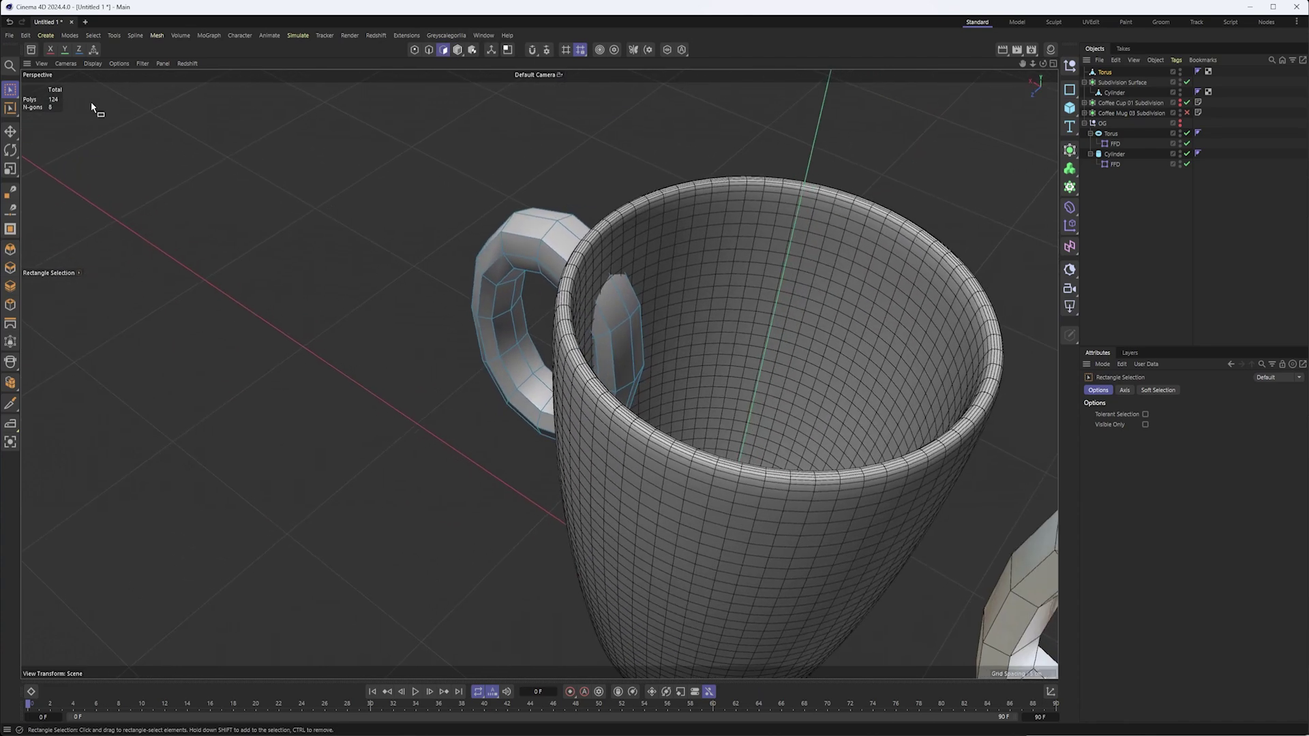
- With Brush Selection, select the torus polygons protruding inside the mug and delete them
mouse_move(7, 90)
left_mouse_down()
mouse_move(81, 122)
mouse_move(75, 106)
left_mouse_up()
left_click_drag(613, 310, 627, 304)
mouse_move(605, 355)
left_mouse_down()
mouse_move(637, 352)
mouse_move(570, 385)
mouse_move(634, 395)
mouse_move(600, 402)
left_mouse_up()
right_click_drag(597, 403, 727, 397, "alt")
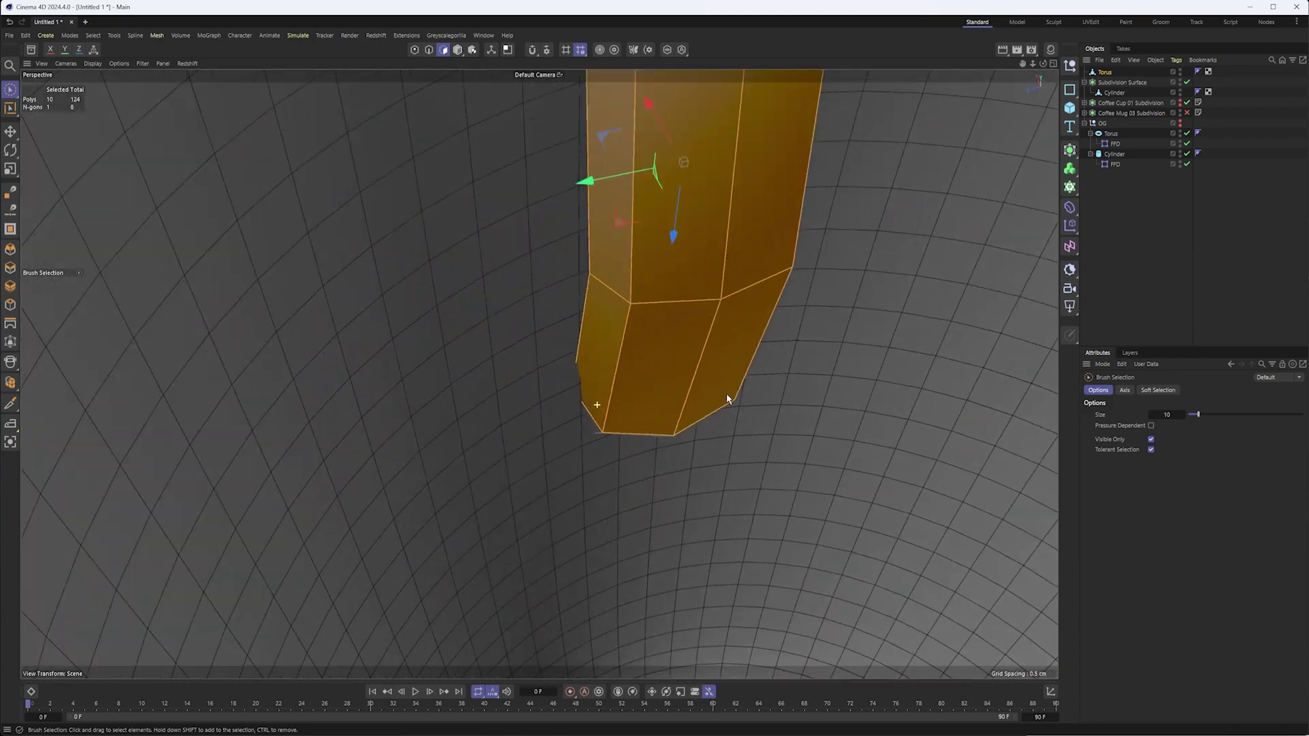
left_click_drag(675, 406, 646, 356, "alt")
right_click_drag(647, 382, 722, 410, "alt")
left_click_drag(600, 472, 545, 461, "shift")
left_click_drag(751, 442, 647, 436, "alt")
left_click_drag(860, 492, 866, 437, "shift")
middle_click_drag(770, 139, 682, 604, "alt")
left_click_drag(811, 417, 846, 447, "shift")
middle_click_drag(798, 239, 734, 524, "alt")
mouse_move(810, 483)
left_mouse_down("shift")
mouse_move(827, 478)
mouse_move(736, 421)
mouse_move(783, 426)
mouse_move(721, 421)
left_mouse_up("shift")
key("Delete")
- Select the leftover torus sliver polygons on the mug's inner wall and delete them
mouse_move(470, 600)
middle_mouse_down("alt")
mouse_move(522, 345)
mouse_move(509, 243)
middle_mouse_up("alt")
left_click_drag(451, 200, 463, 249)
middle_click_drag(581, 600, 567, 256, "alt")
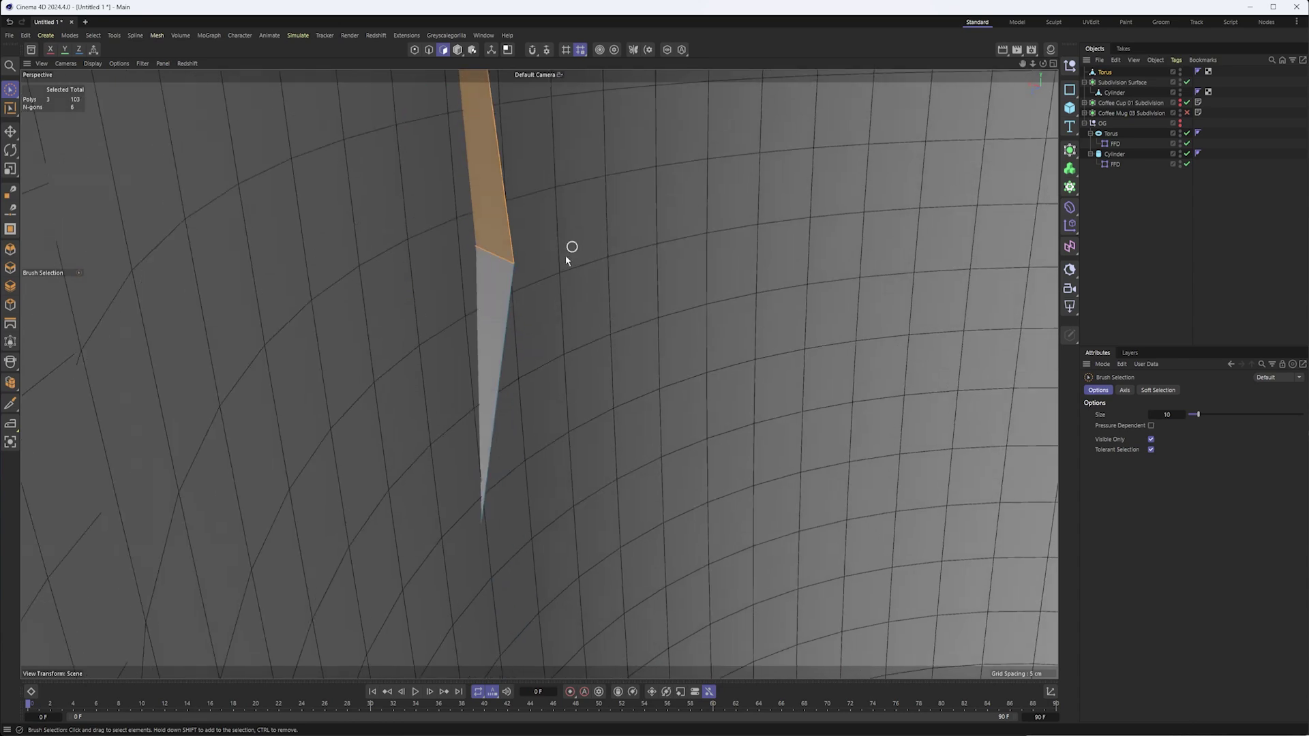
left_click(509, 271, "shift")
key("Delete")
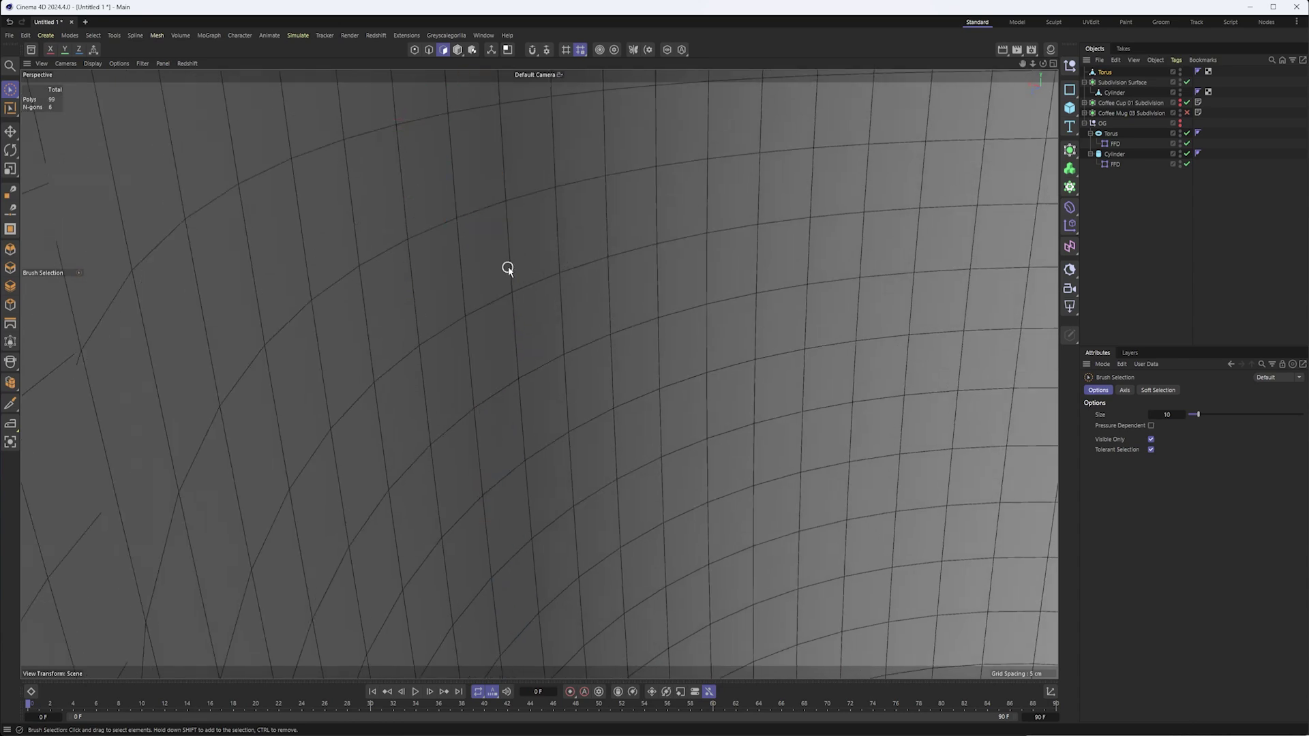
- Move the mug's Cylinder out of its Subdivision Surface and delete that generator
right_click_drag(720, 450, 710, 450, "alt")
left_click_drag(557, 442, 635, 420, "alt")
right_click_drag(611, 412, 772, 409, "alt")
middle_click_drag(771, 409, 657, 439, "alt")
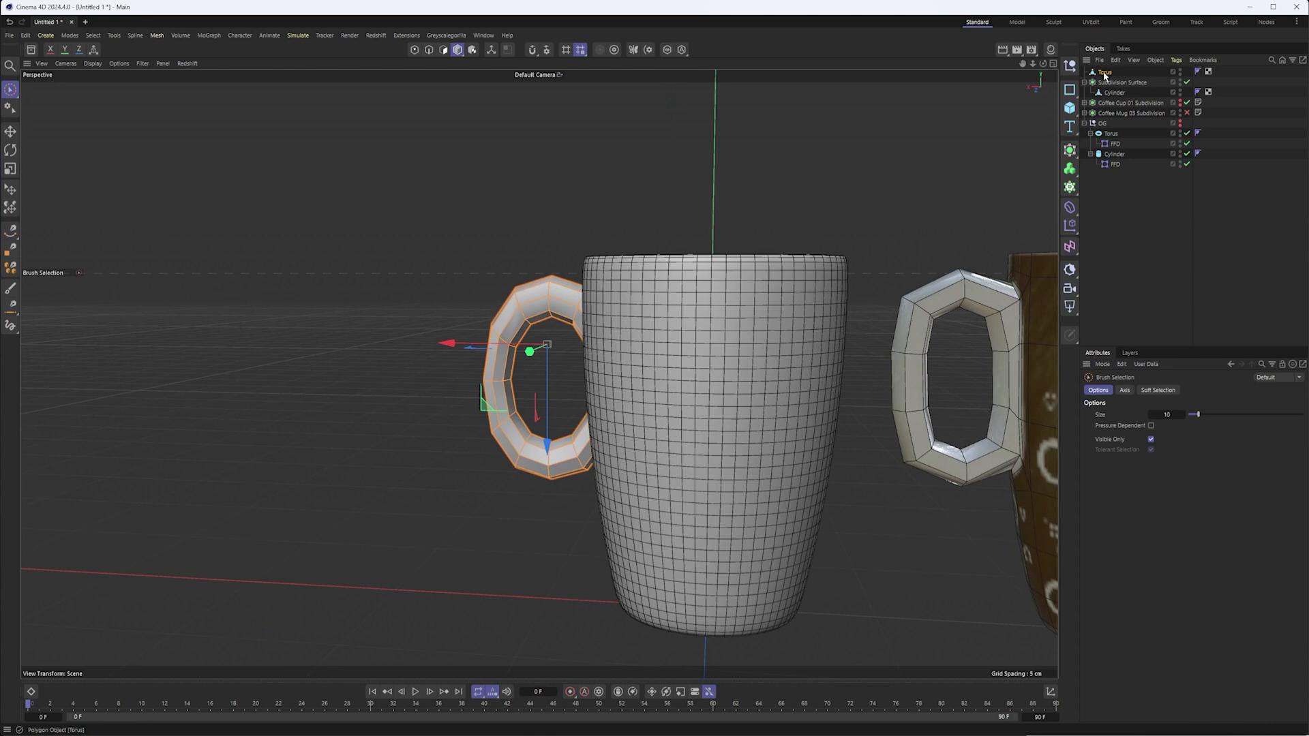
key("q")
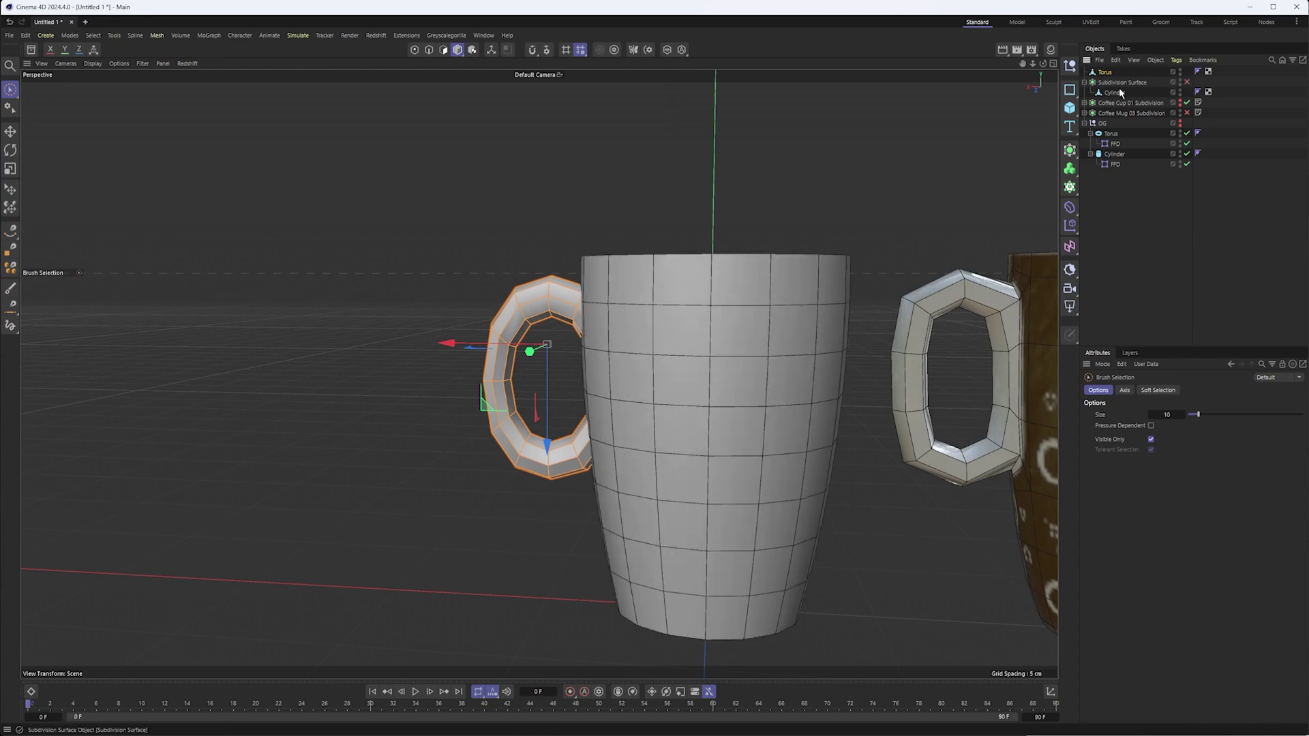
left_click_drag(1106, 94, 1107, 77)
left_click(1124, 90)
key("Delete")
- Add a Volume Builder and place the handle Torus and mug Cylinder inside it
left_click(1104, 71)
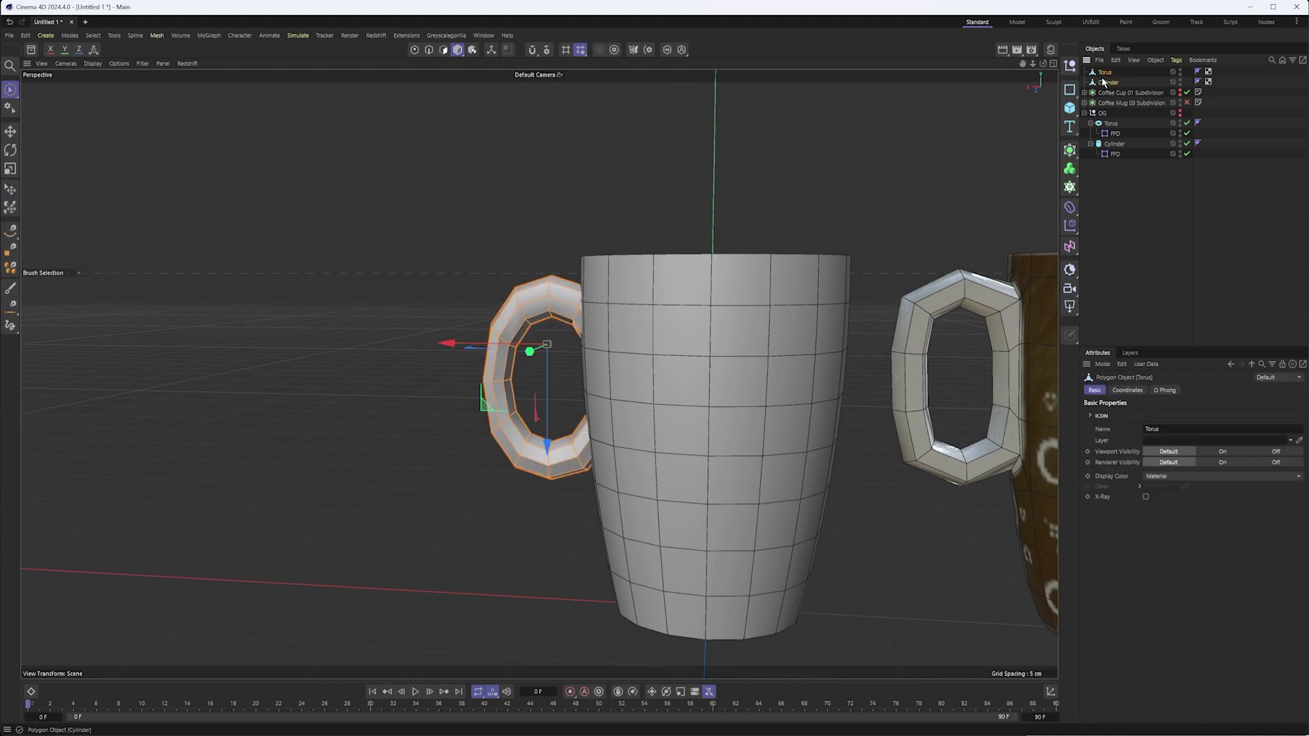
left_click(1108, 83, "ctrl")
left_click(1070, 175)
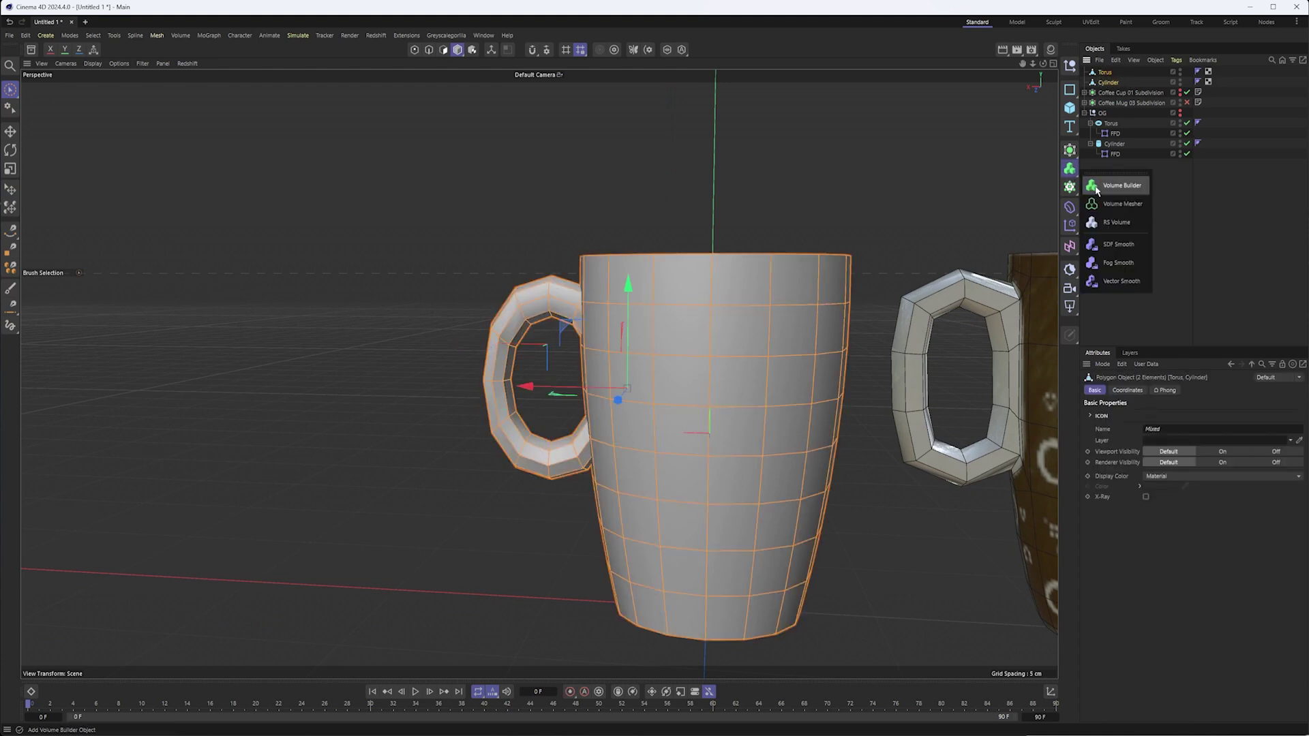
left_click(1096, 188)
left_click(1104, 82)
left_click(1106, 91, "ctrl")
left_click_drag(1112, 77, 1113, 77)
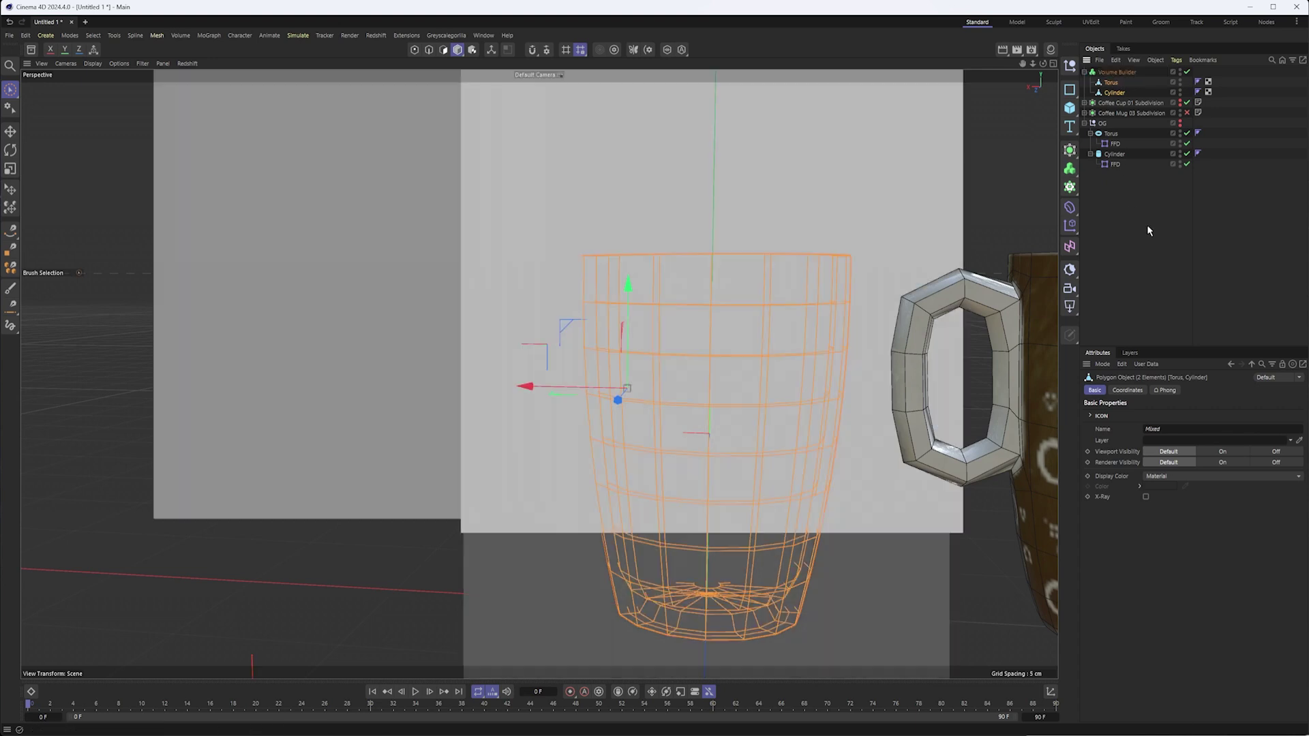
- Set the Volume Builder's Voxel Size to 0.1 cm
left_click(1120, 73)
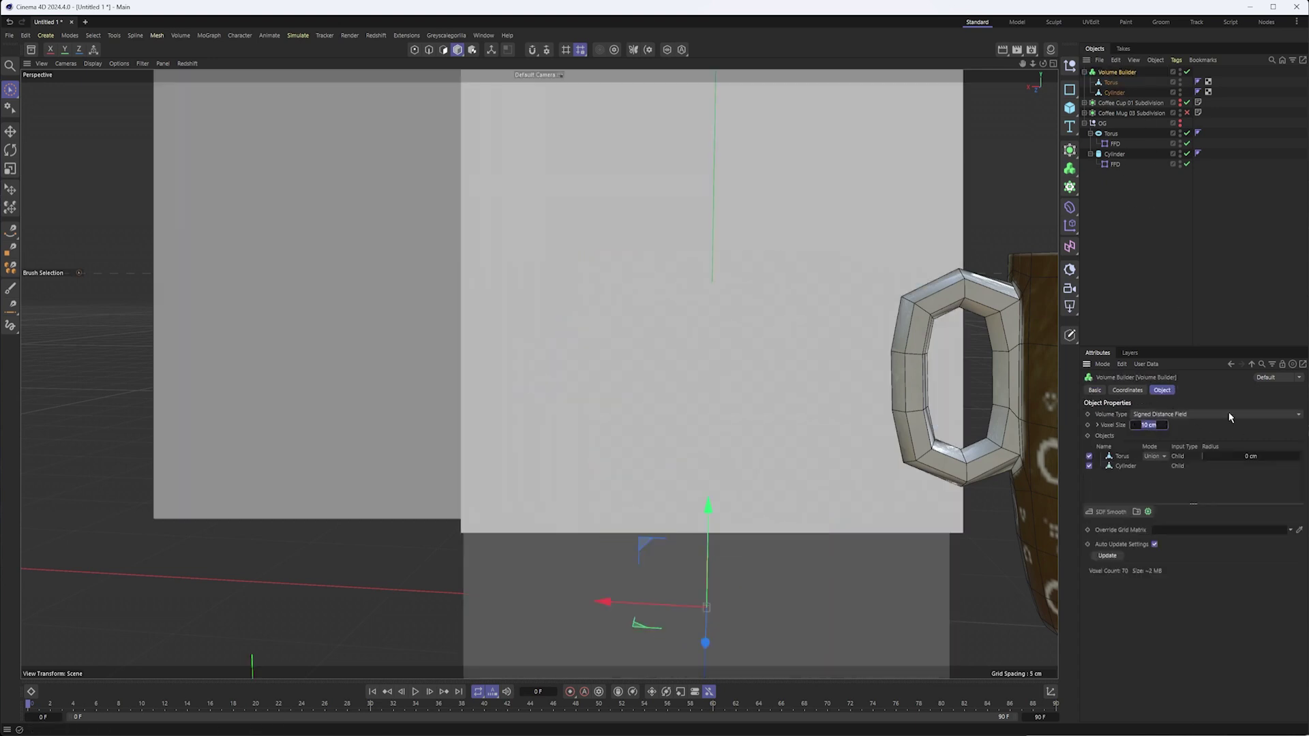
type("0.1")
key("Return")
- Add a Volume Mesher and make the Volume Builder its child
left_click_drag(616, 330, 587, 310, "alt")
right_click_drag(587, 310, 651, 302, "alt")
left_click_drag(651, 302, 619, 300, "alt")
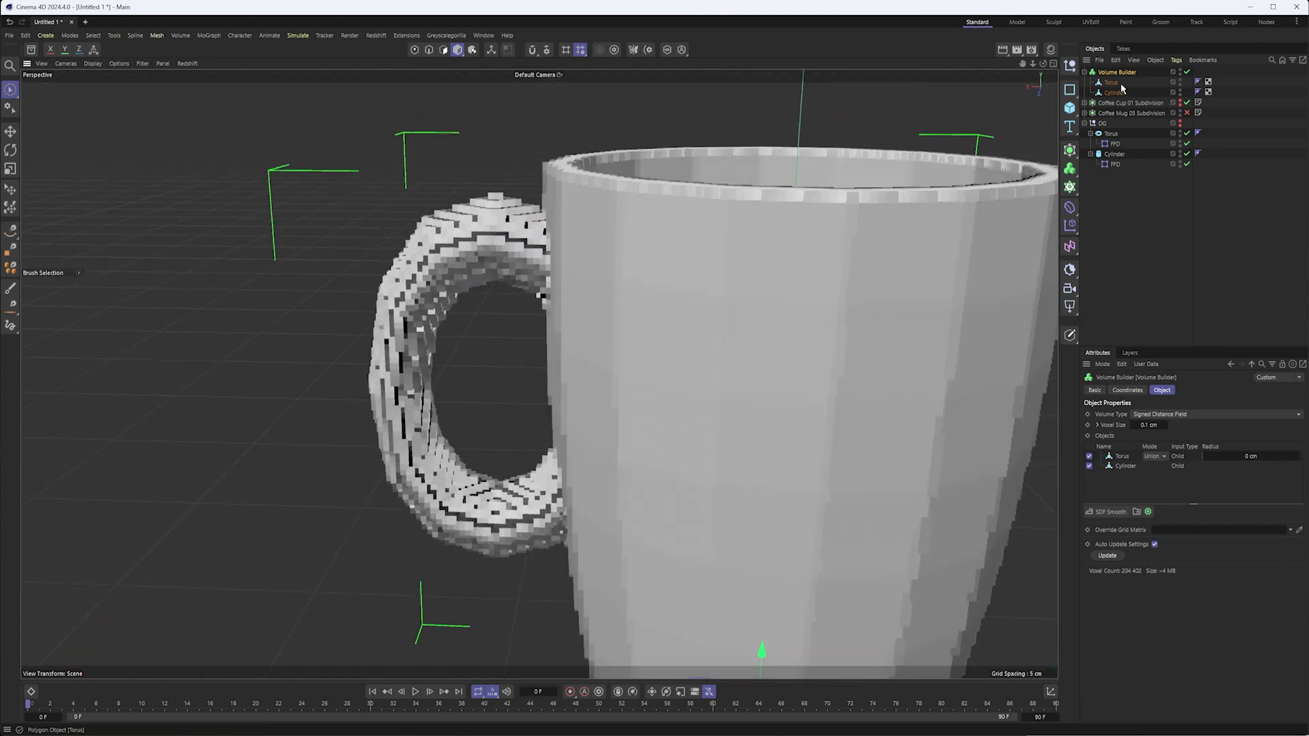
left_click_drag(1070, 170, 1105, 205)
left_click_drag(1117, 82, 1118, 73)
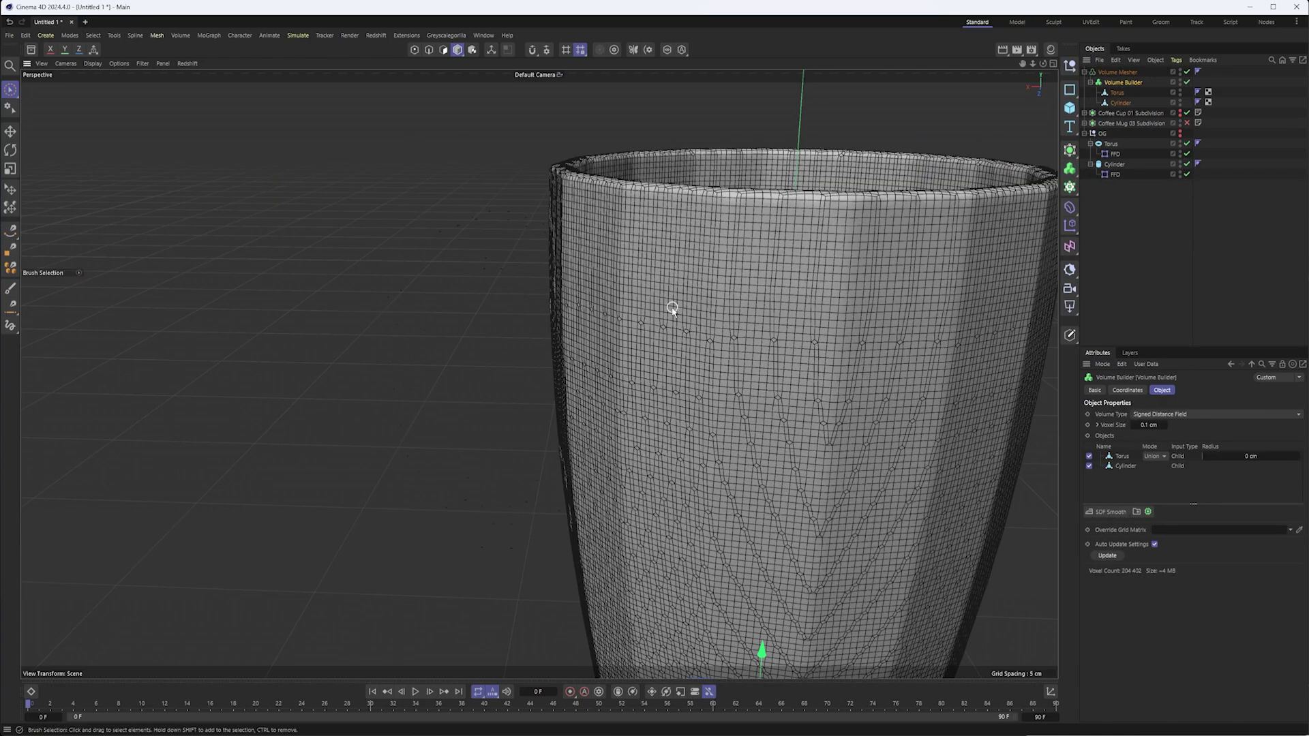
- Raise the Volume Mesher's Voxel Range Threshold to 70 %
left_click_drag(672, 306, 759, 305, "alt")
right_click_drag(757, 305, 697, 309, "alt")
left_click_drag(697, 312, 598, 330, "alt")
right_click_drag(598, 330, 631, 327, "alt")
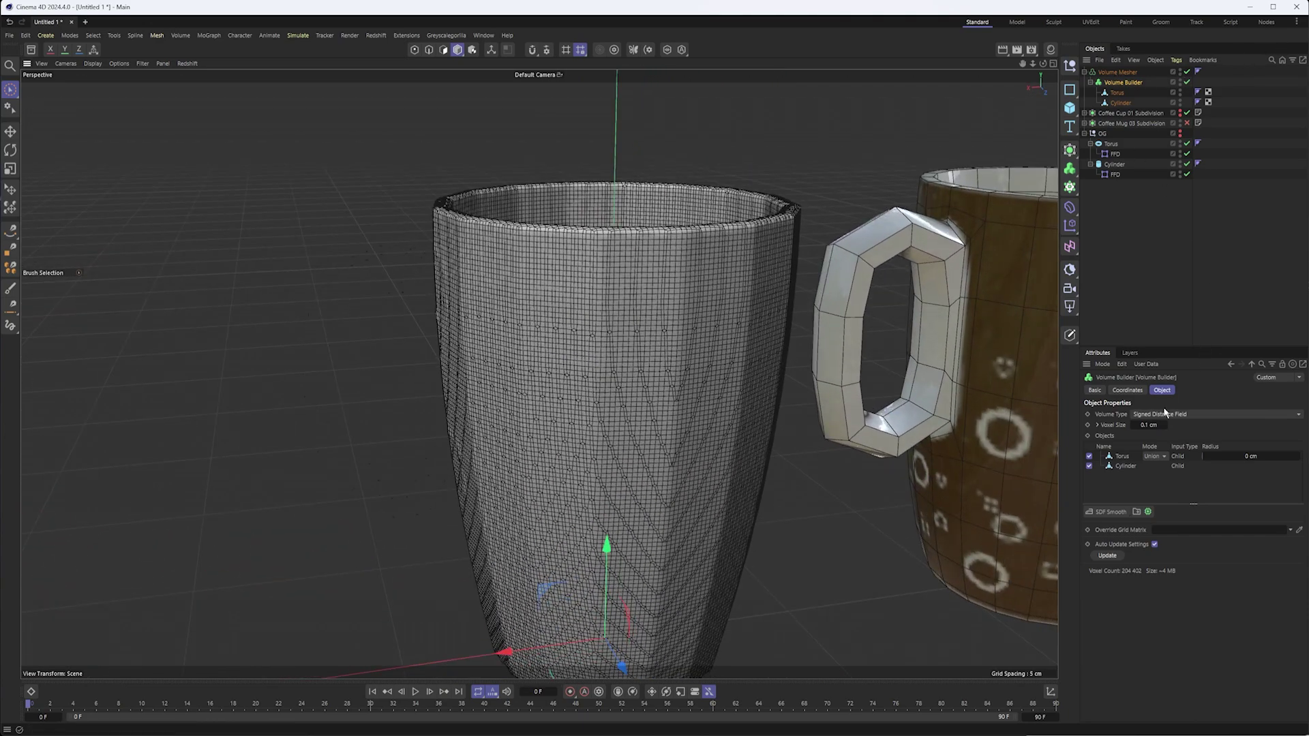
left_click(1117, 72)
mouse_move(1250, 414)
left_mouse_down()
mouse_move(1200, 415)
mouse_move(1305, 418)
mouse_move(1270, 427)
left_mouse_up()
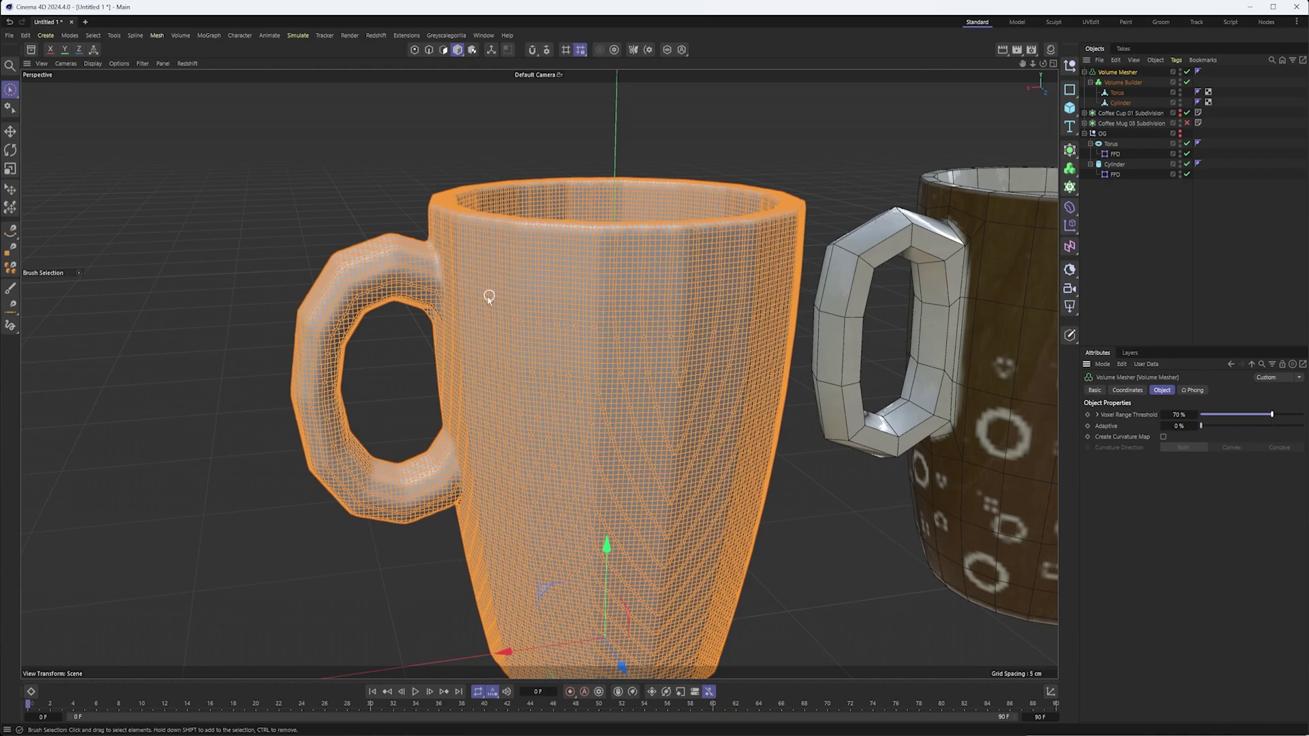
- Examine the volume mesh of the mug and how it blends into the handle
left_click_drag(488, 293, 484, 293, "alt")
right_click_drag(485, 294, 474, 261, "alt")
left_click_drag(474, 262, 505, 277, "alt")
right_click_drag(505, 277, 430, 293, "alt")
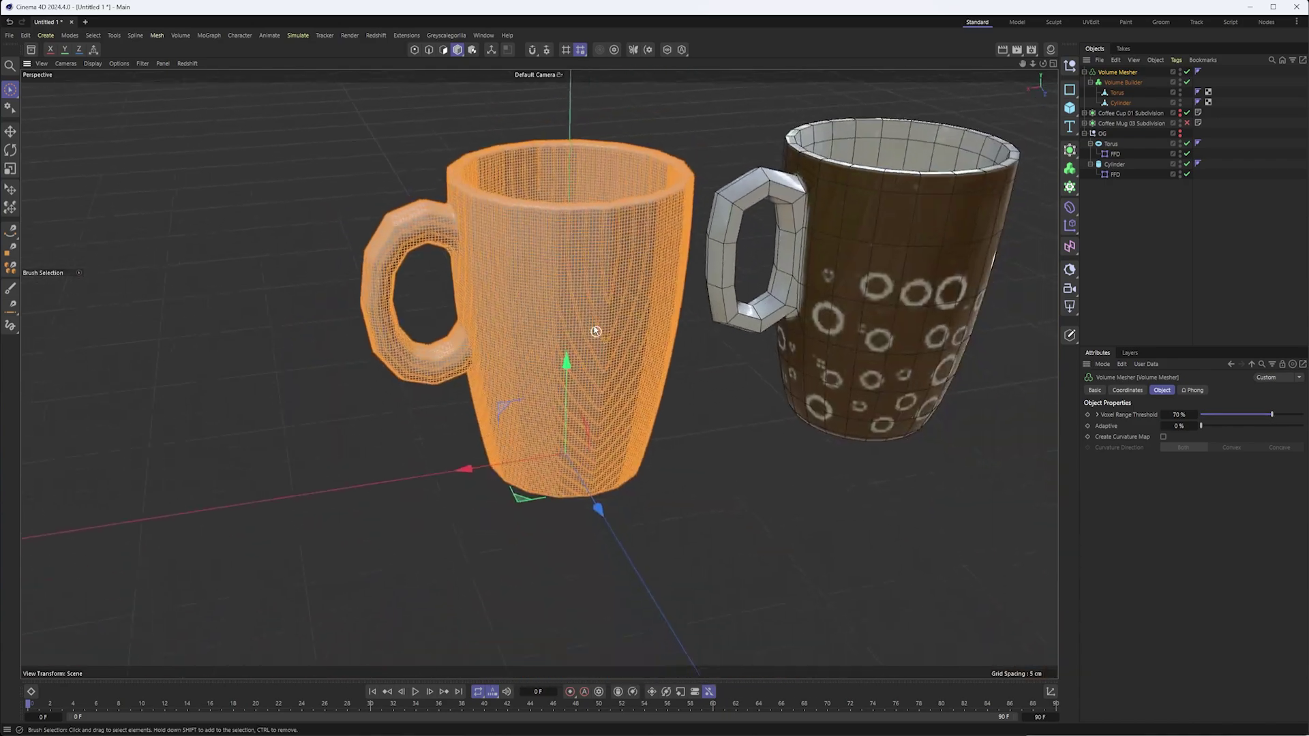
left_click(542, 97)
right_click_drag(401, 246, 476, 236, "alt")
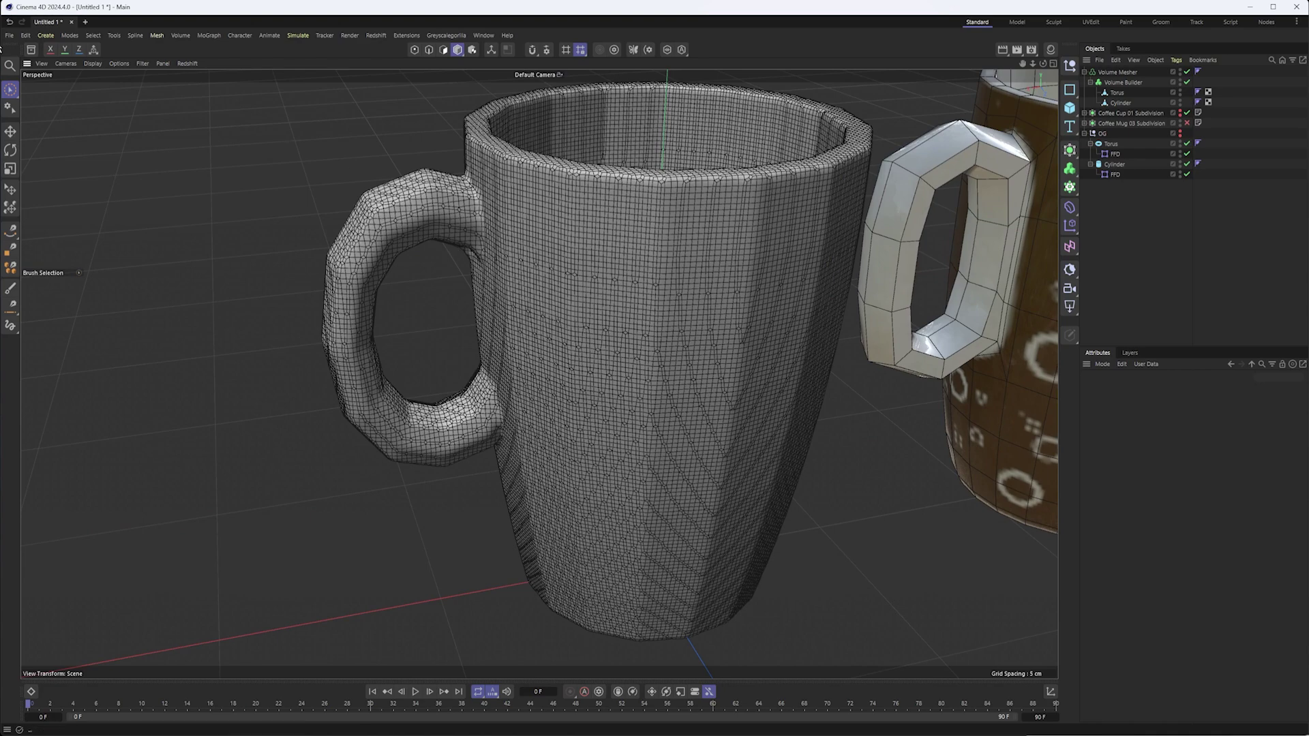
left_click(92, 63)
left_click(481, 151)
left_click_drag(480, 153, 464, 166, "alt")
- Add a Remesh generator as the parent of the Volume Mesher
left_click(1116, 73)
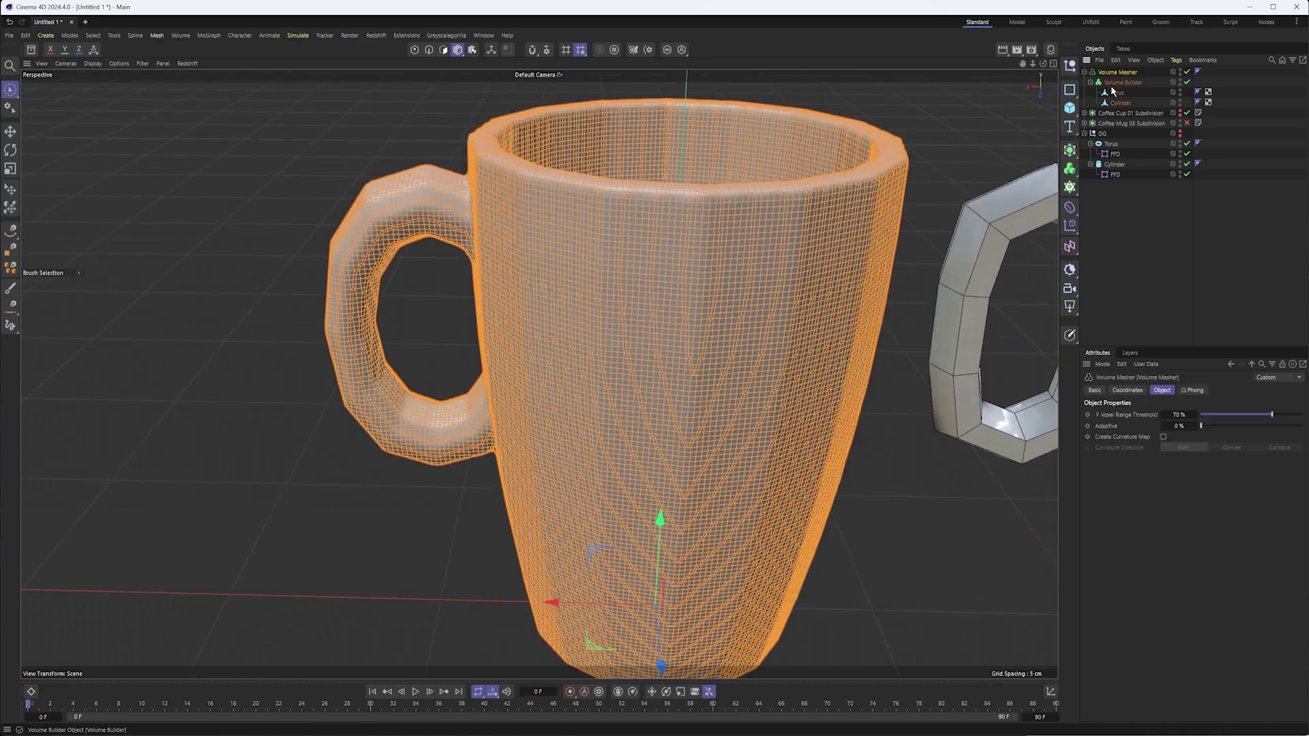
left_click(1071, 156)
left_click(1113, 322, "alt")
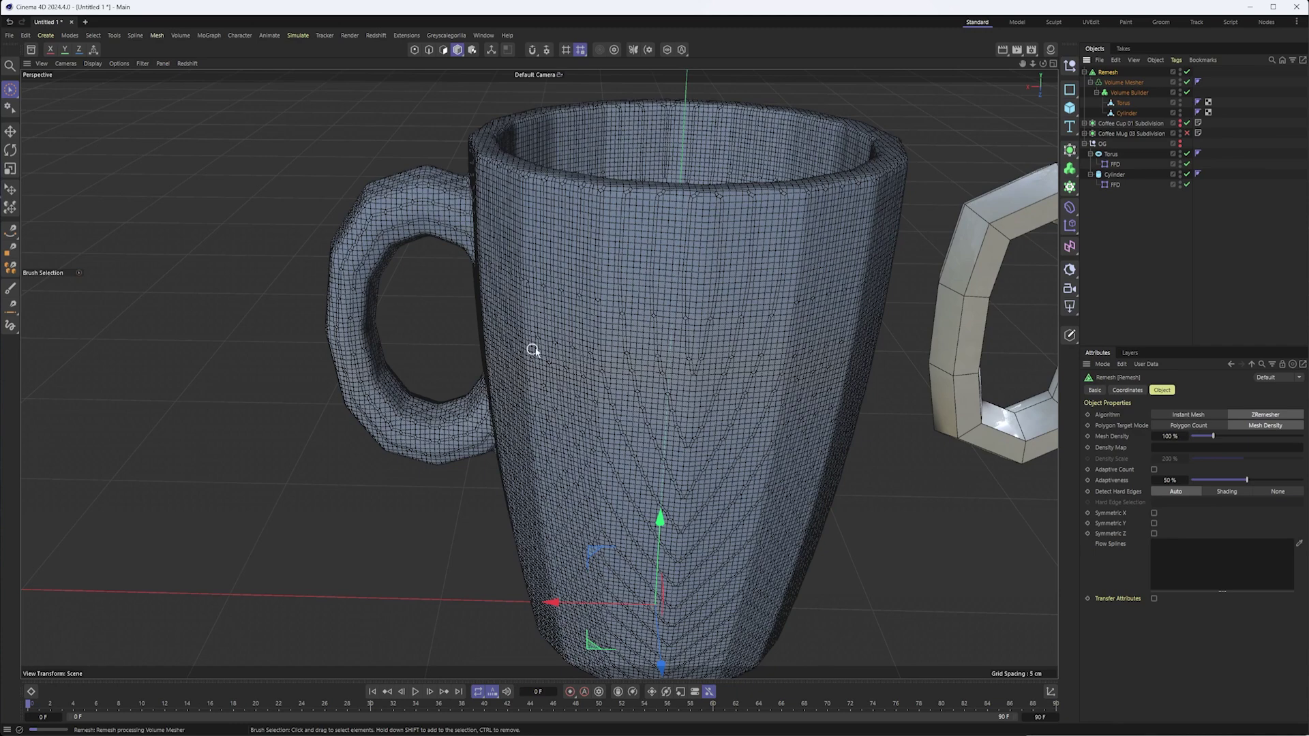
- Examine the remeshed mug's topology, especially close up where the upper handle arm meets the wall
left_click_drag(581, 270, 618, 256, "alt")
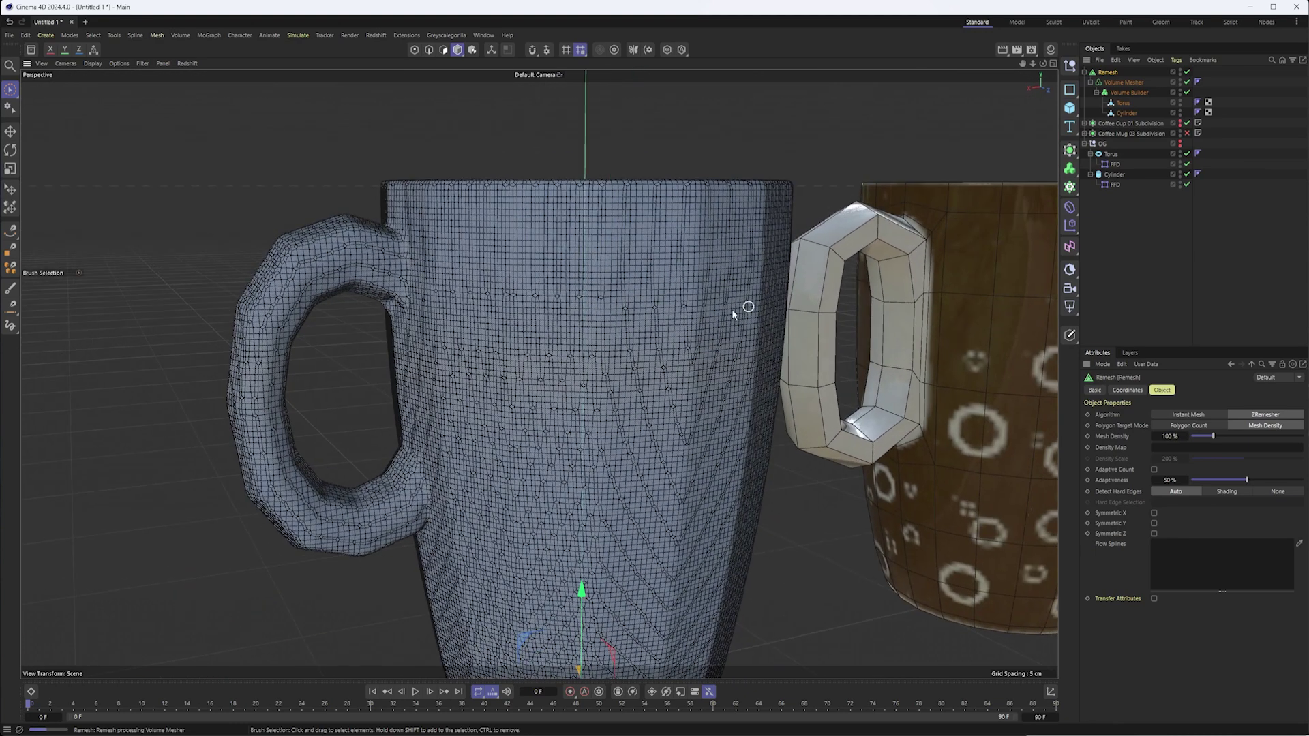
middle_click_drag(743, 309, 531, 311, "alt")
left_click_drag(614, 335, 546, 330, "alt")
middle_click_drag(539, 330, 646, 311, "alt")
left_click_drag(637, 312, 621, 318, "alt")
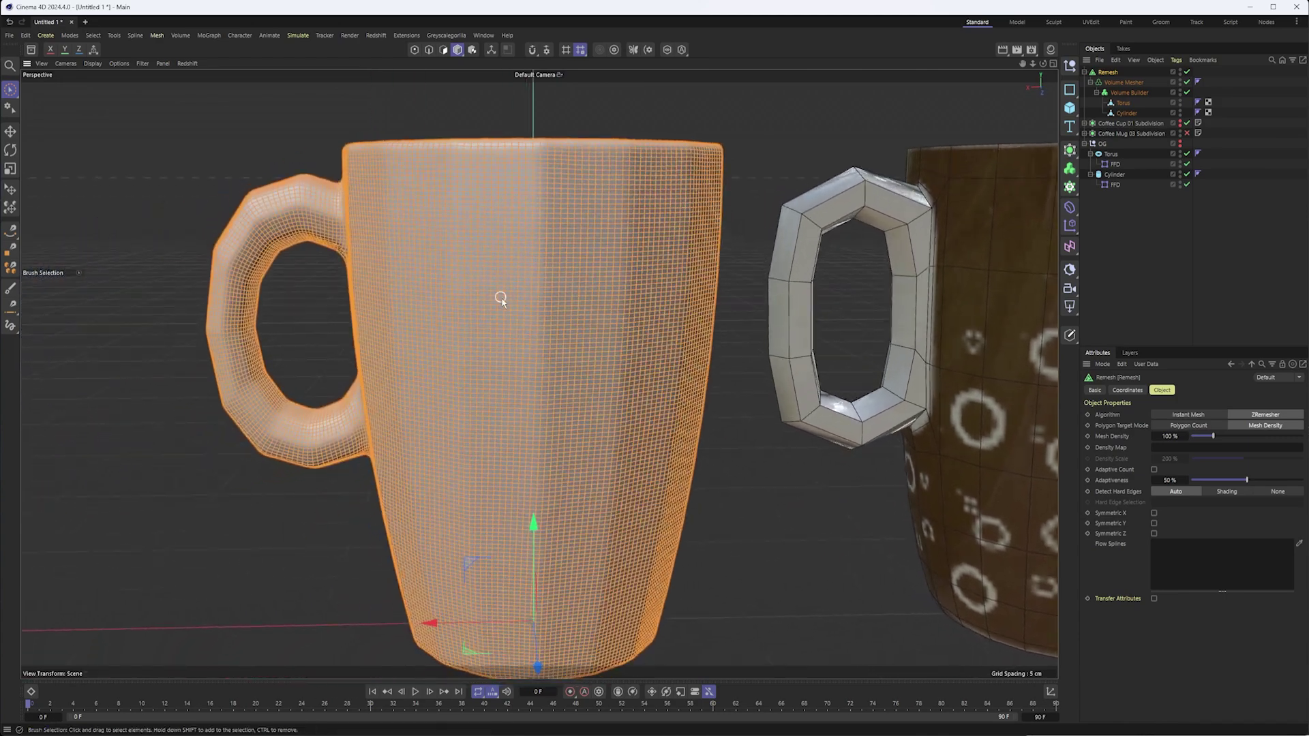
left_click_drag(501, 298, 495, 300, "alt")
middle_click_drag(494, 301, 509, 300, "alt")
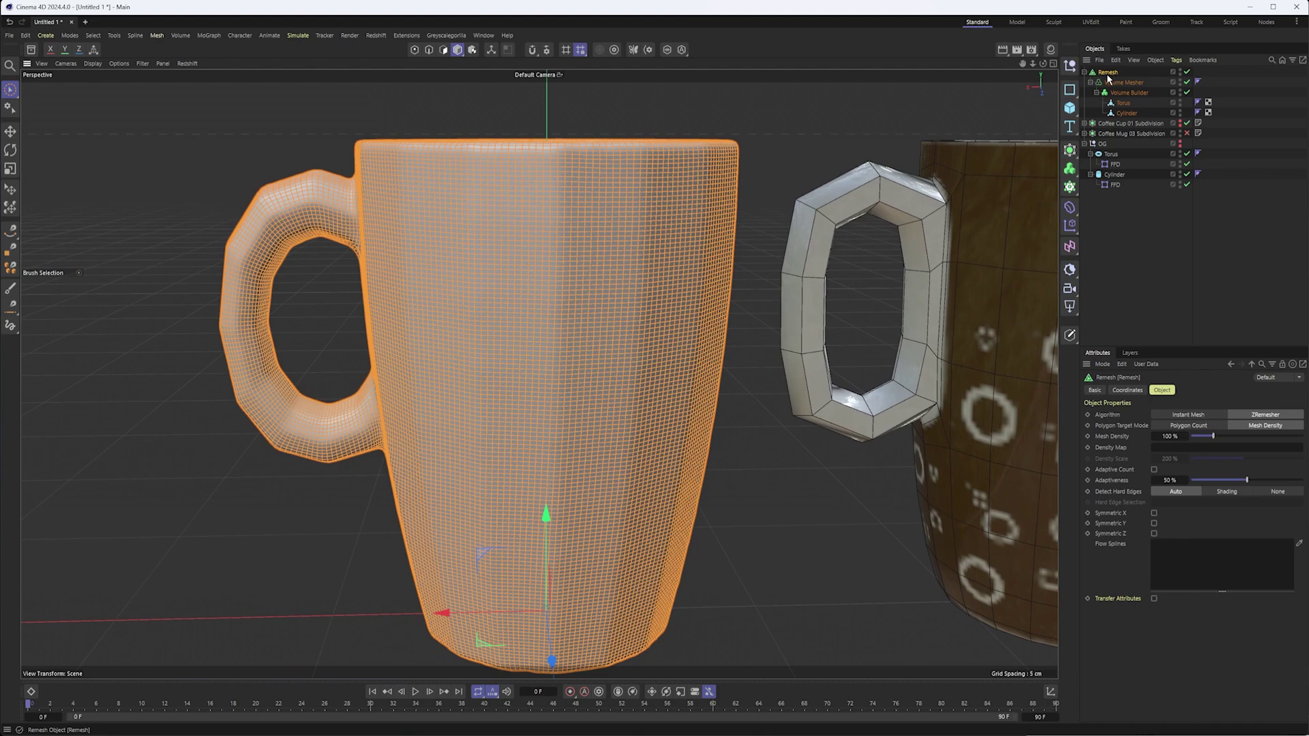
middle_click_drag(570, 176, 676, 183, "alt")
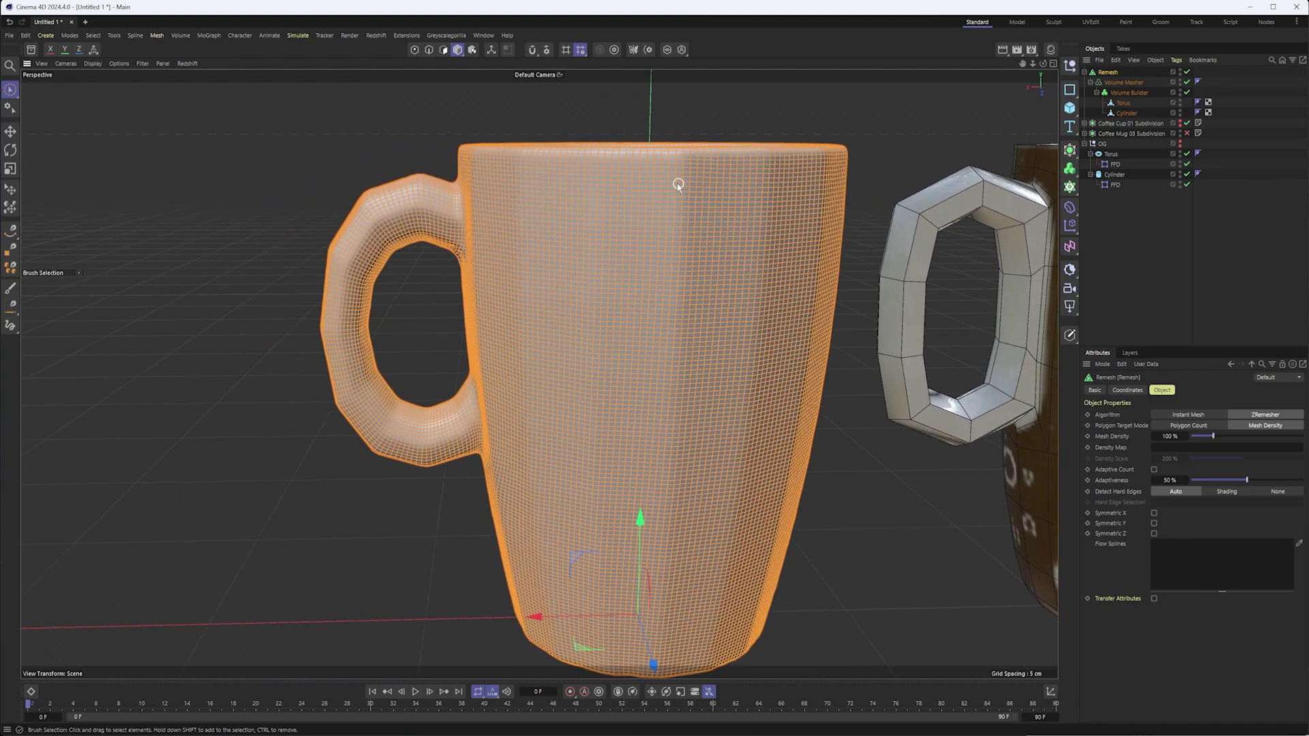
left_click_drag(434, 213, 523, 224, "alt")
left_click_drag(428, 183, 424, 165, "alt")
right_click_drag(436, 224, 527, 218, "alt")
left_click_drag(429, 254, 428, 180, "alt")
left_click_drag(515, 285, 495, 298, "alt")
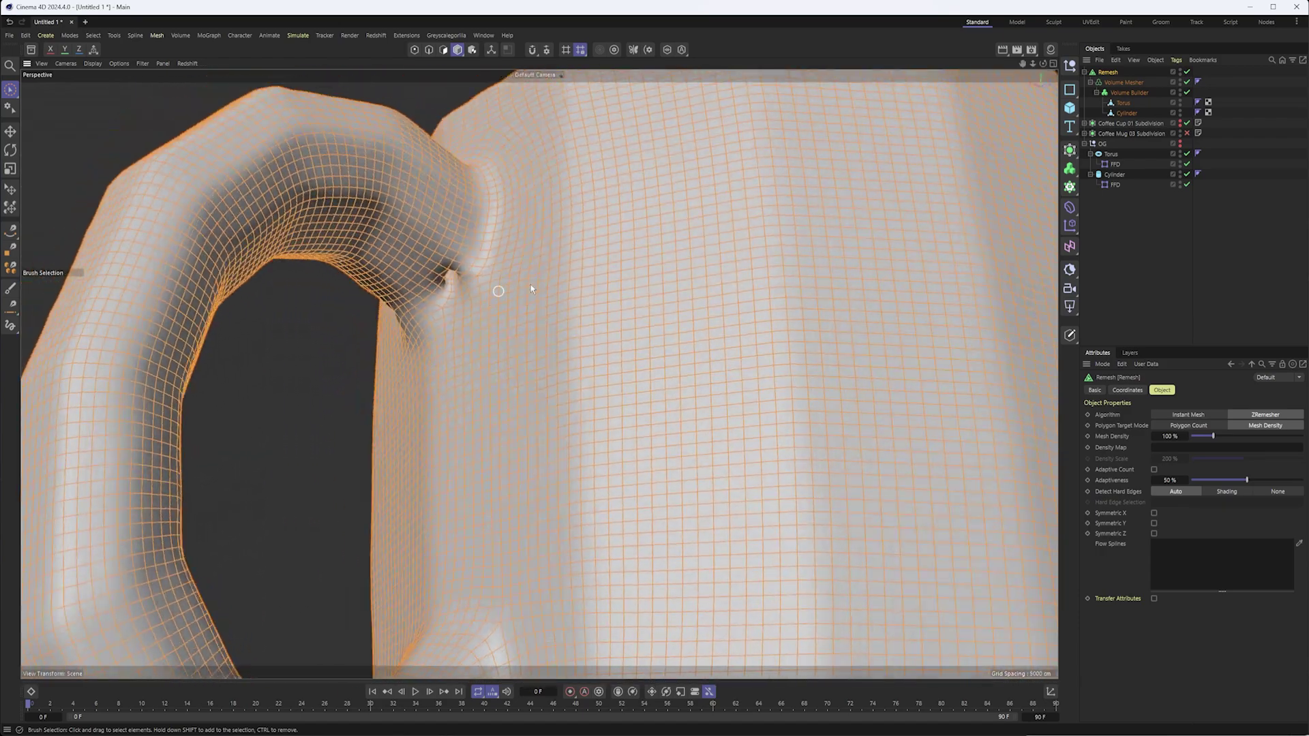
- Set the Remesh generator's Mesh Density to 5 %
right_click_drag(455, 274, 393, 283, "alt")
left_click_drag(500, 425, 559, 463, "alt")
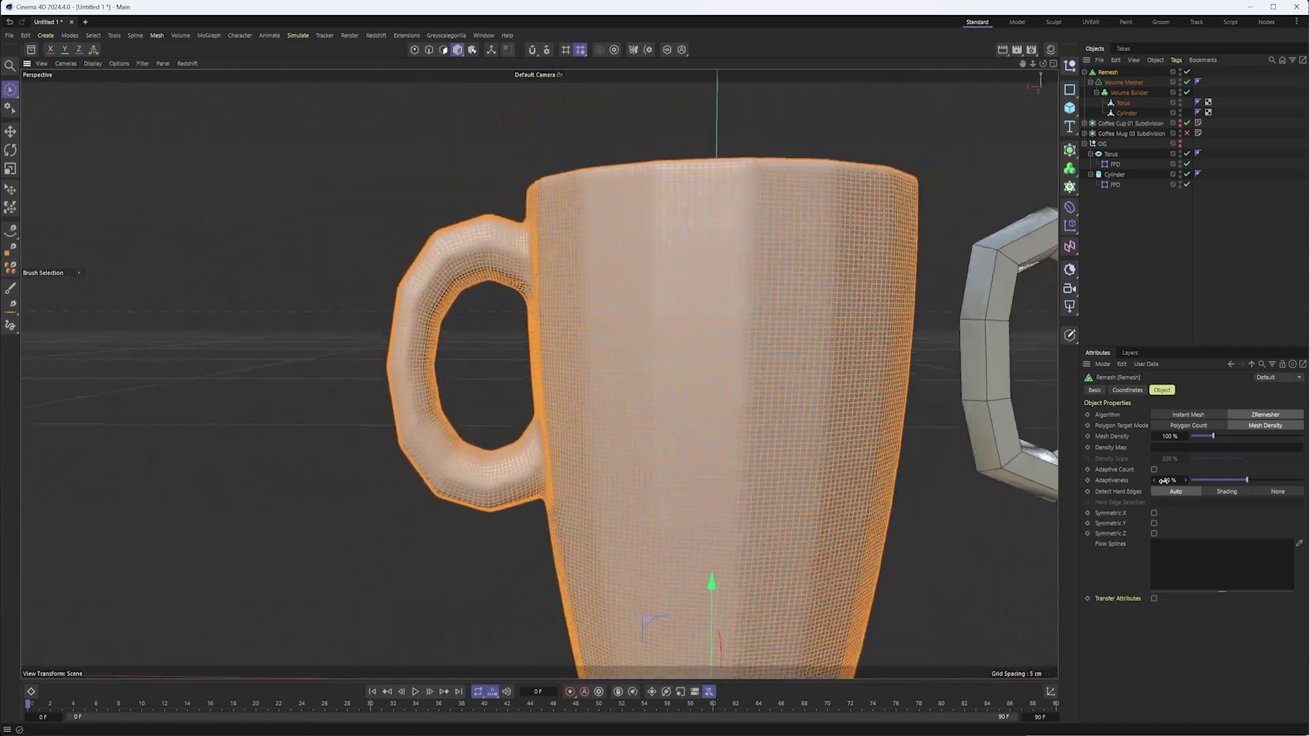
type("5")
key("Return")
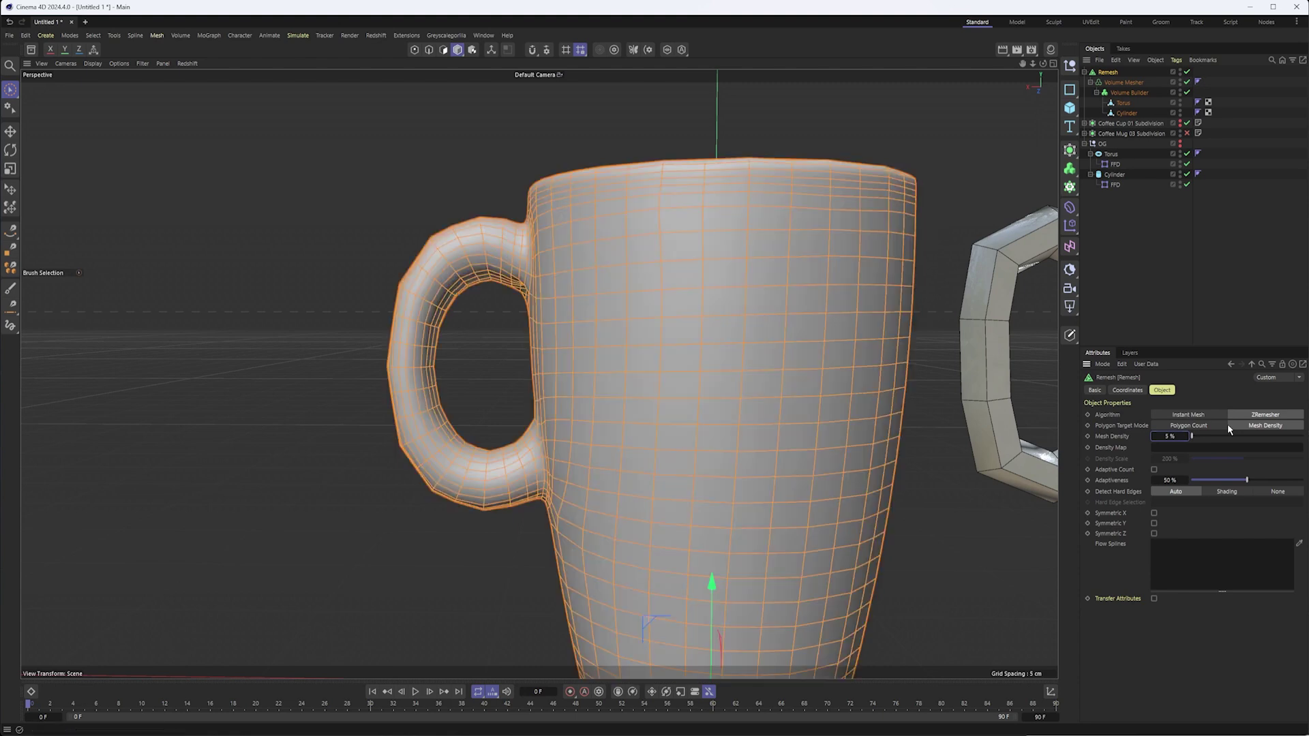
left_click(1209, 424)
double_click(1171, 437)
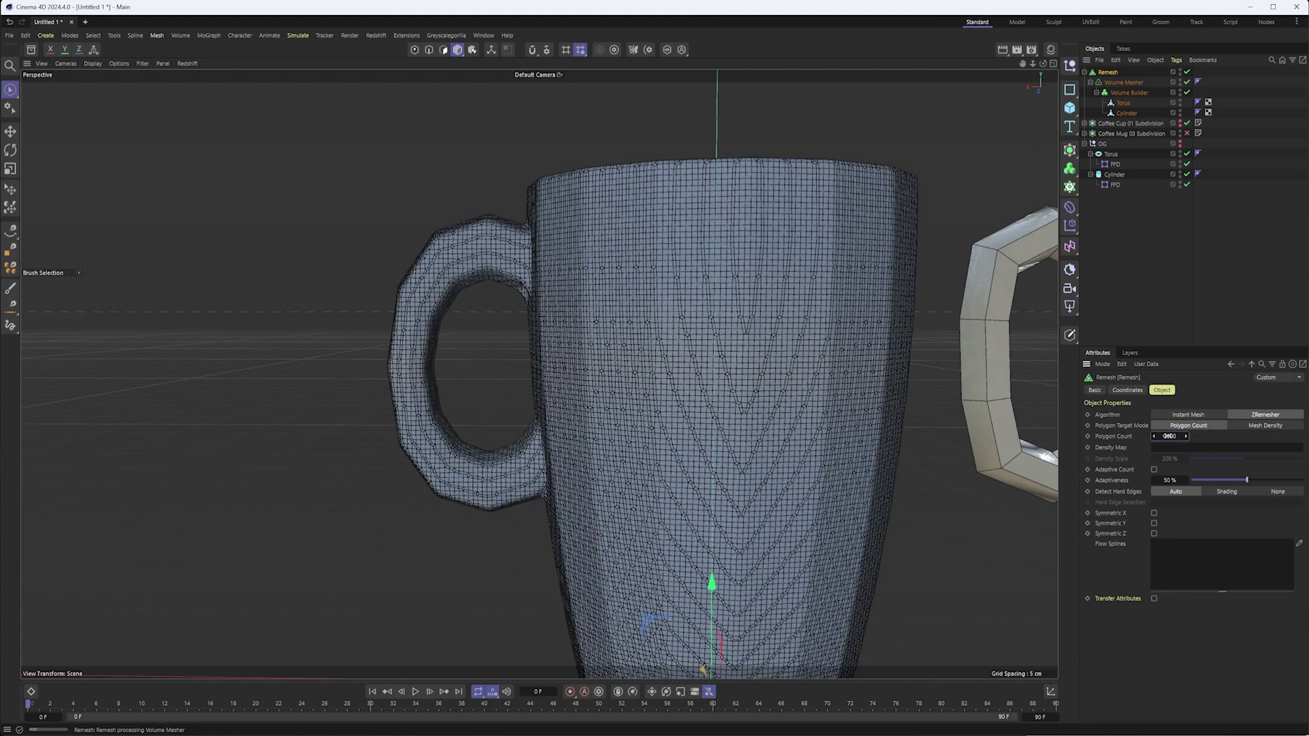
left_click(1234, 428)
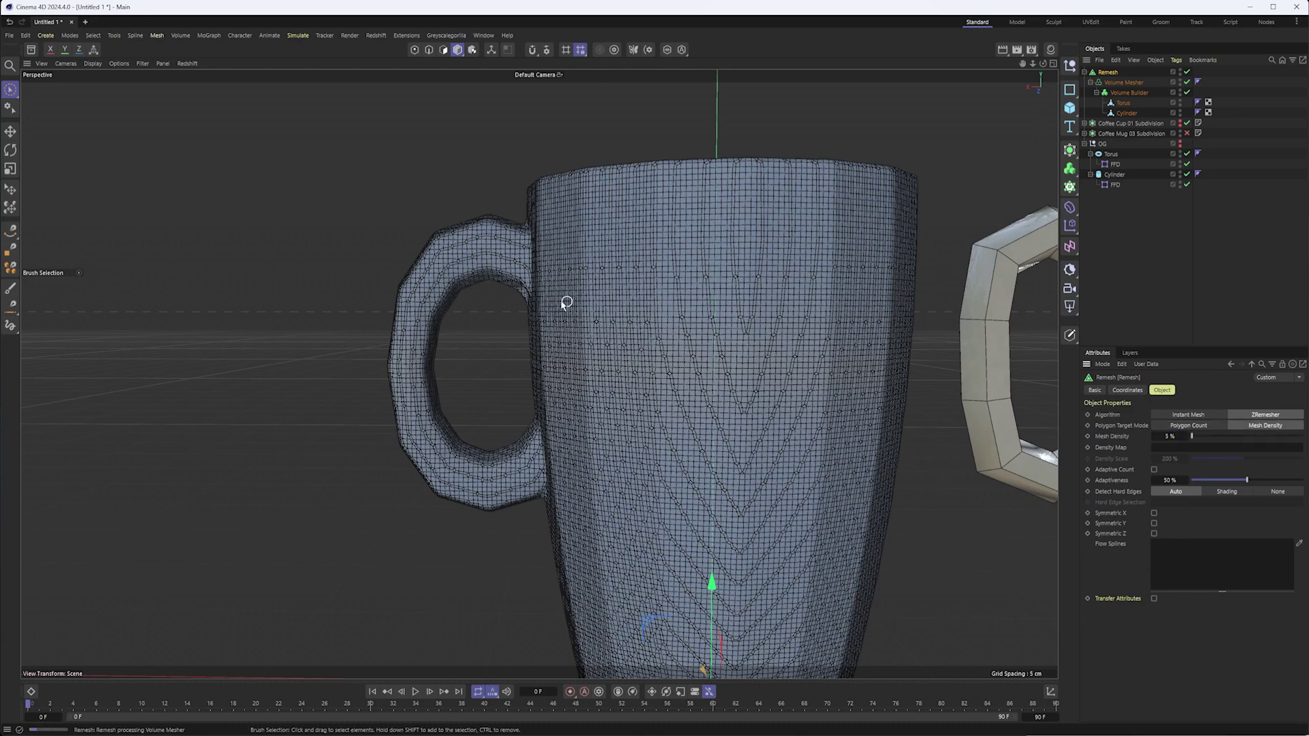
- Examine the low-density remesh around the mug and closely at the upper handle joint
middle_click_drag(628, 348, 538, 371, "alt")
right_click_drag(782, 348, 723, 365, "alt")
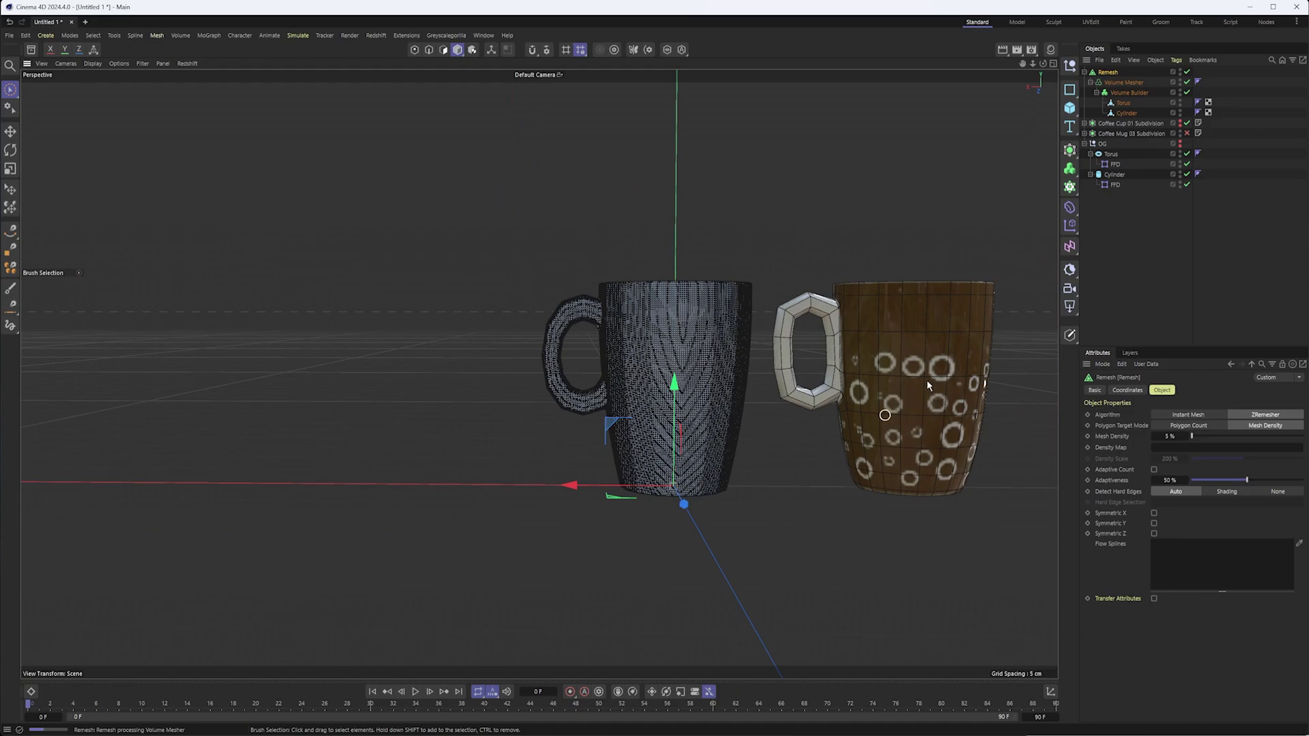
right_click_drag(581, 357, 713, 361, "alt")
middle_click_drag(719, 368, 609, 358, "alt")
right_click_drag(630, 360, 615, 362, "alt")
left_click_drag(539, 374, 612, 357, "alt")
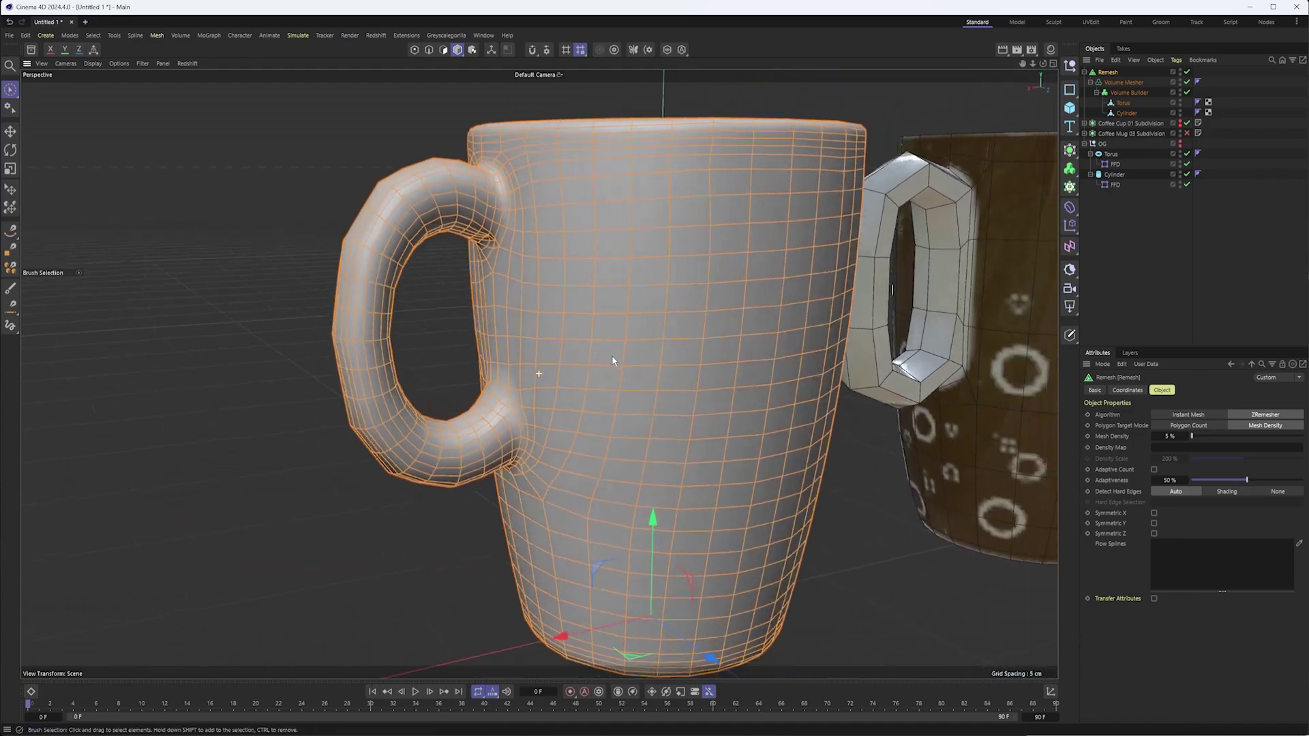
left_click_drag(664, 287, 623, 298, "alt")
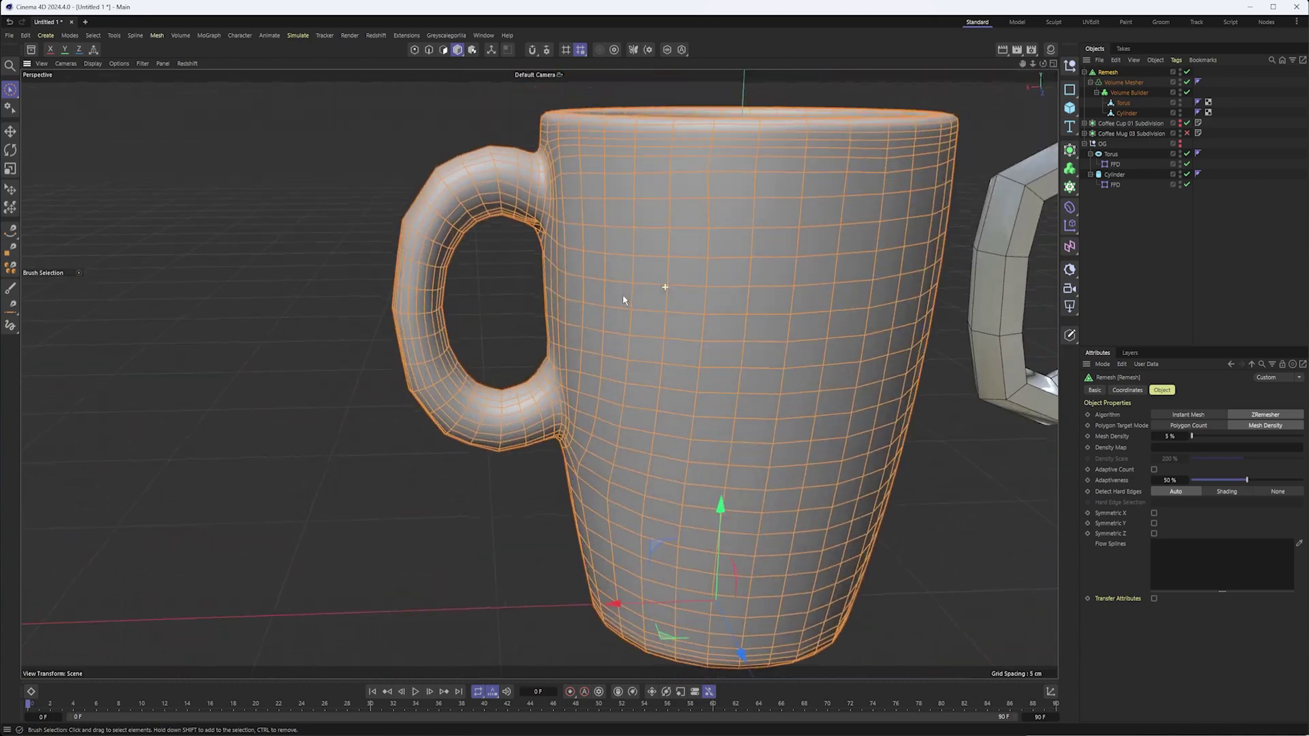
right_click_drag(684, 365, 659, 369, "alt")
middle_click_drag(659, 369, 583, 360, "alt")
mouse_move(583, 359)
left_mouse_down("alt")
mouse_move(708, 296)
mouse_move(710, 279)
mouse_move(605, 356)
left_mouse_up("alt")
left_click(1116, 438)
scroll(536, 249, "up", 8)
left_click_drag(535, 249, 641, 190, "alt")
scroll(568, 219, "up", 5)
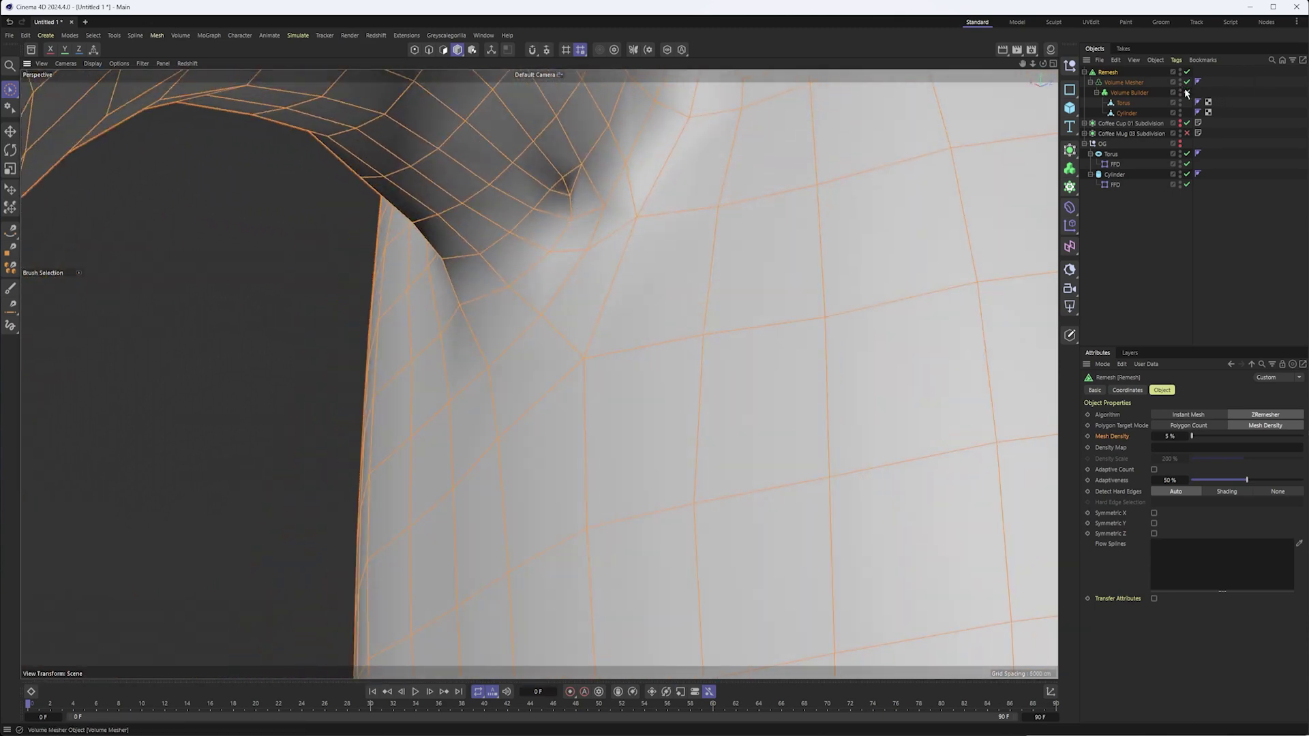
- Turn off Remesh, Volume Mesher and Volume Builder and isolate the Torus handle mesh in the viewport
mouse_move(585, 293)
left_mouse_down("alt")
mouse_move(644, 244)
mouse_move(584, 313)
mouse_move(606, 307)
left_mouse_up("alt")
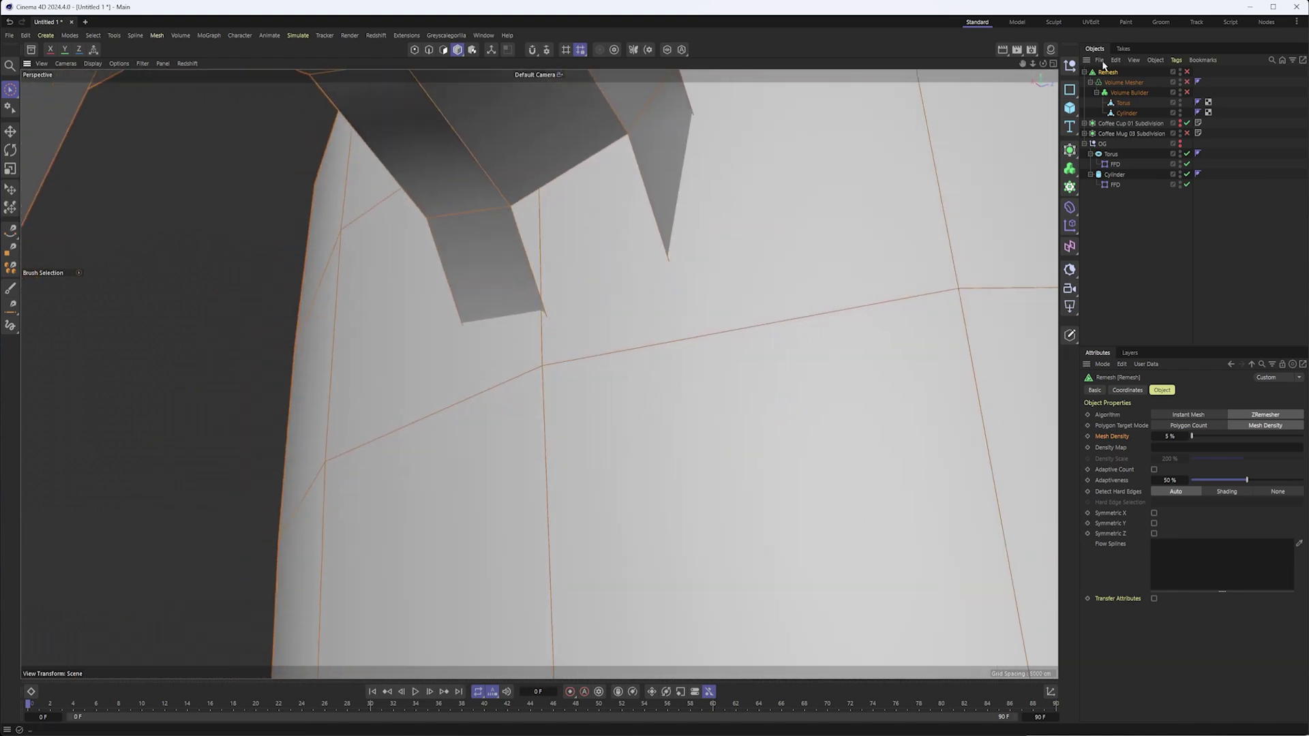
left_click(1125, 113)
left_click(1123, 102)
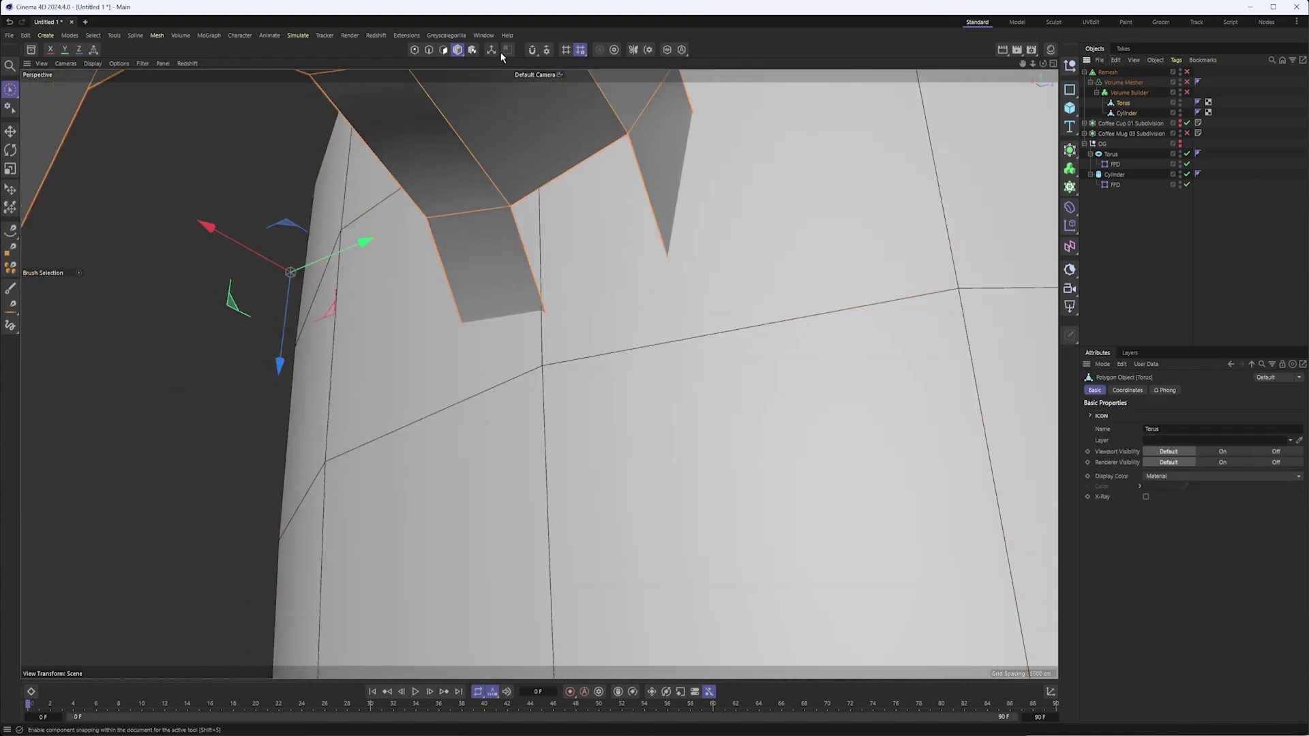
left_click(669, 51)
mouse_move(590, 319)
left_mouse_down("alt")
mouse_move(529, 374)
mouse_move(634, 324)
mouse_move(582, 341)
left_mouse_up("alt")
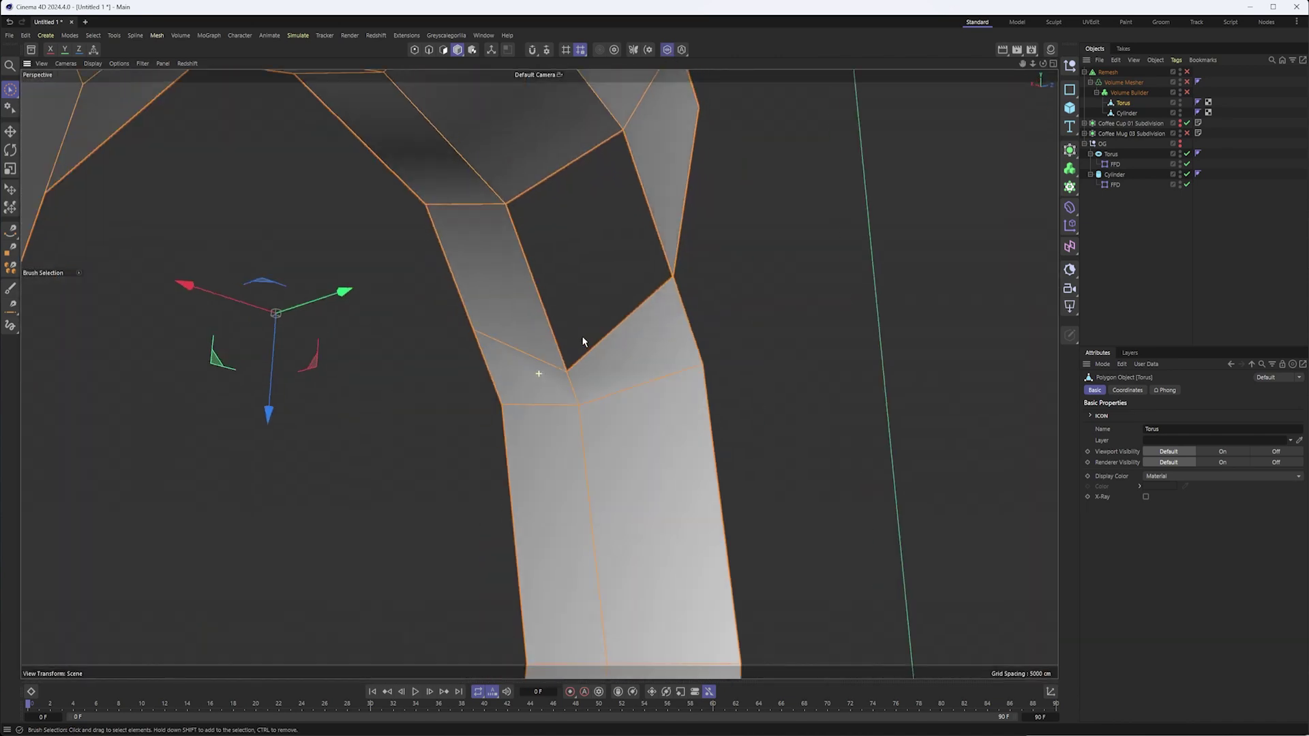
- Close the open four-sided hole in the Torus handle mesh with the Close Polygon Hole tool
left_click(428, 50)
right_click(775, 185)
left_click(798, 234)
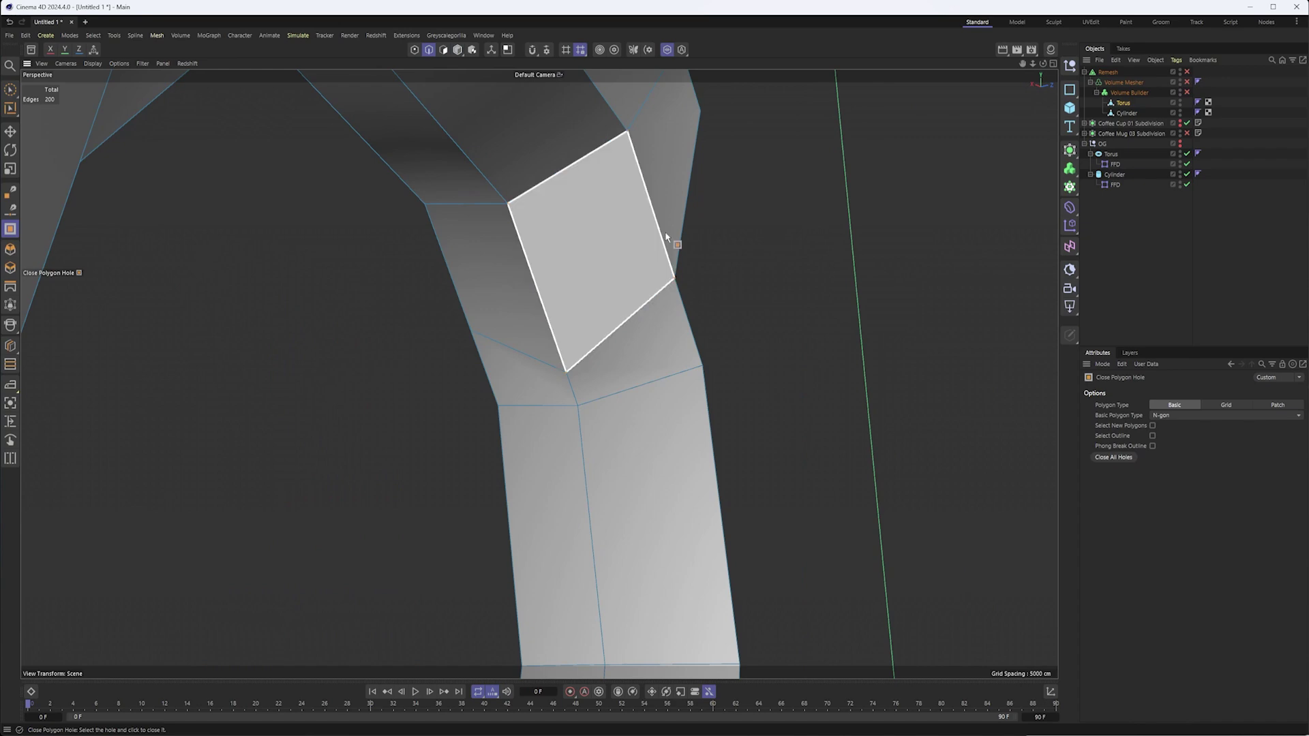
left_click(665, 238)
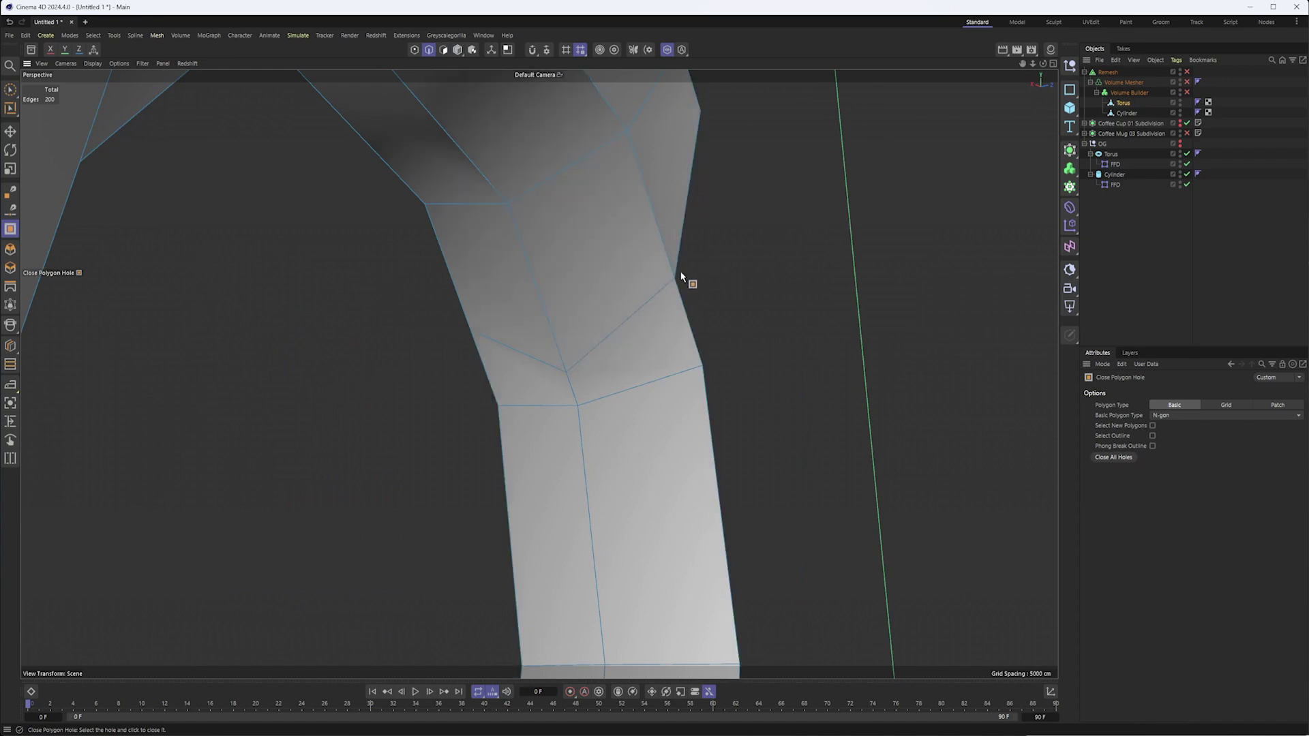
left_click_drag(682, 292, 643, 324, "alt")
right_click_drag(643, 325, 550, 380, "alt")
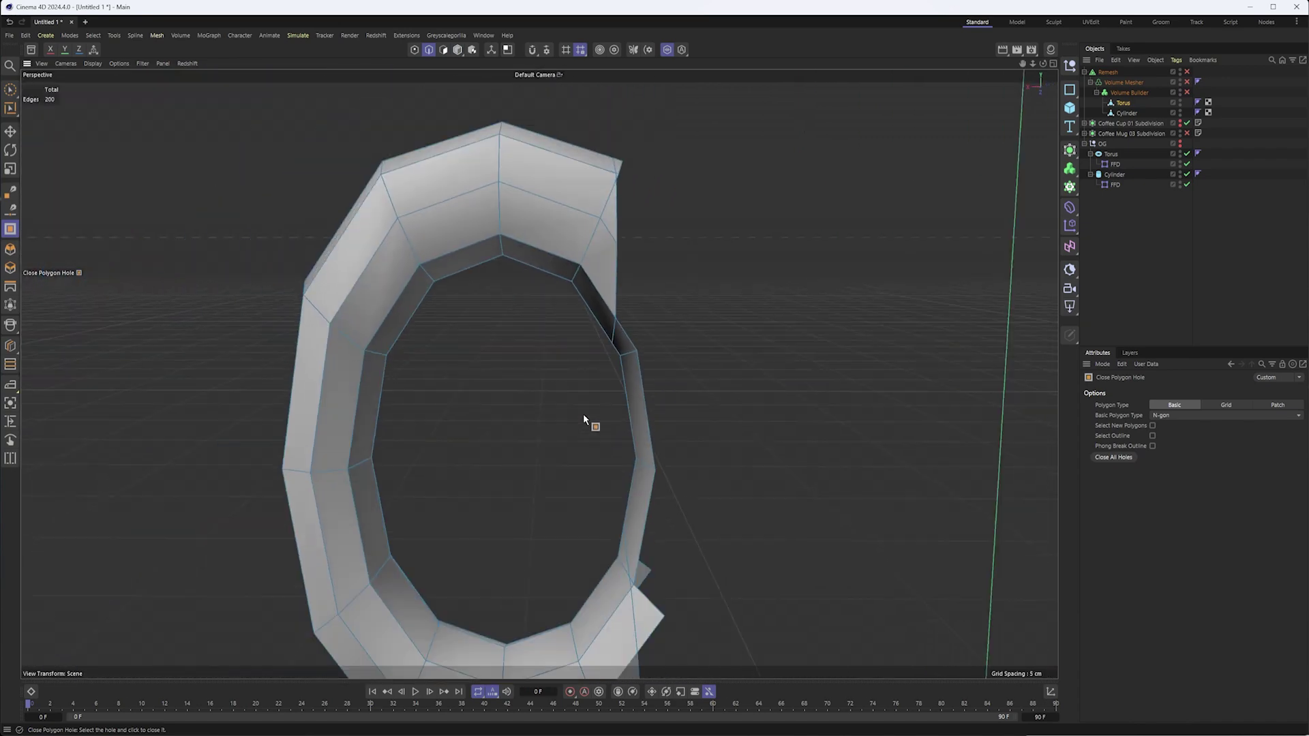
- Check the rest of the handle mesh and re-enable Remesh, Volume Mesher and Volume Builder
middle_click_drag(550, 380, 545, 306, "alt")
left_click_drag(624, 346, 713, 334, "alt")
mouse_move(644, 514)
right_mouse_down("alt")
mouse_move(727, 503)
mouse_move(643, 491)
right_mouse_up("alt")
left_click_drag(643, 491, 558, 503, "alt")
right_click_drag(558, 503, 544, 505, "alt")
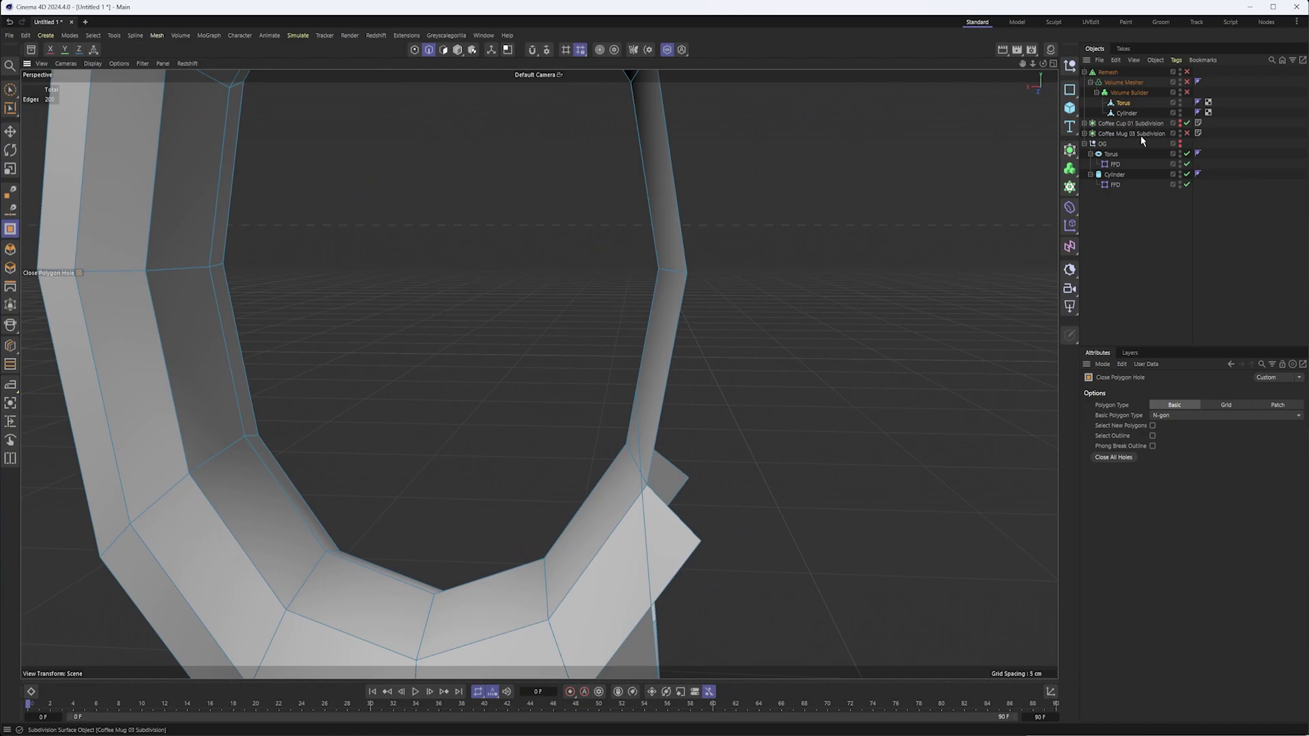
left_click_drag(696, 349, 743, 343, "alt")
right_click_drag(757, 345, 703, 354, "alt")
left_click_drag(703, 355, 638, 359, "alt")
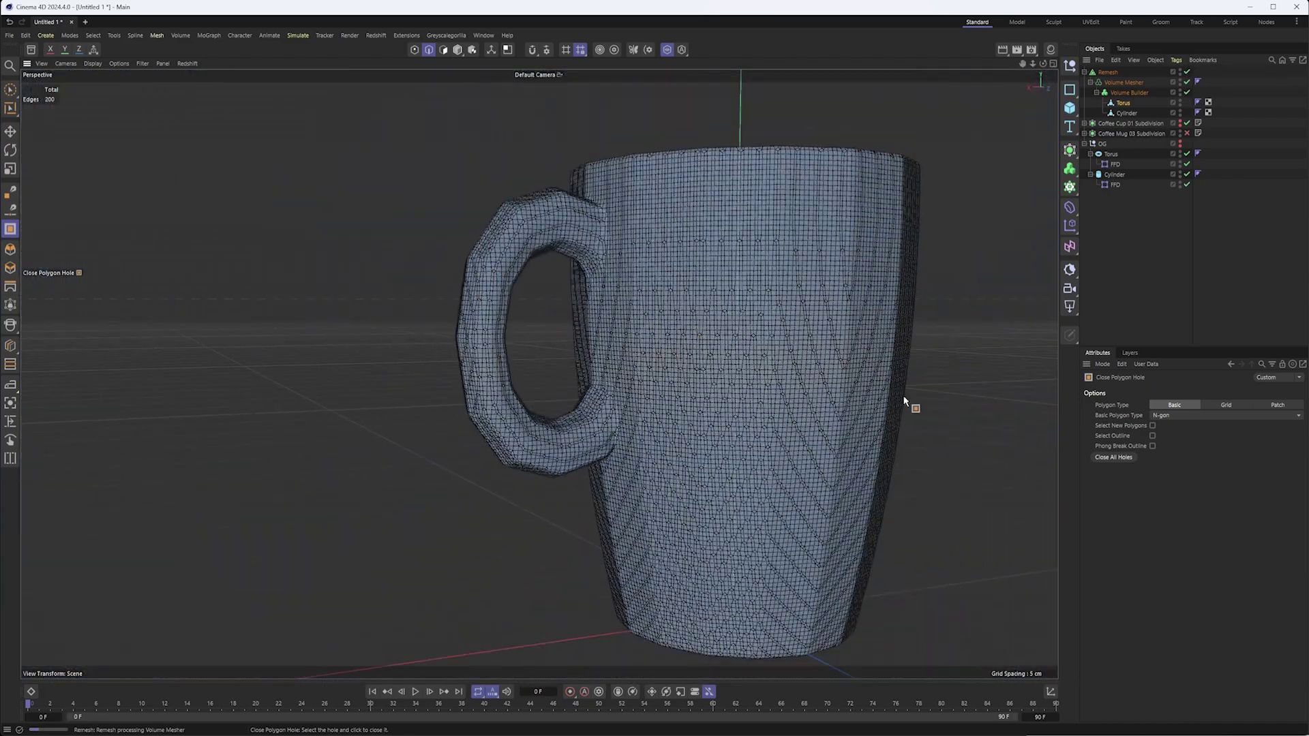
- Set the Remesh object's Mesh Density to 2%
left_click(1113, 72)
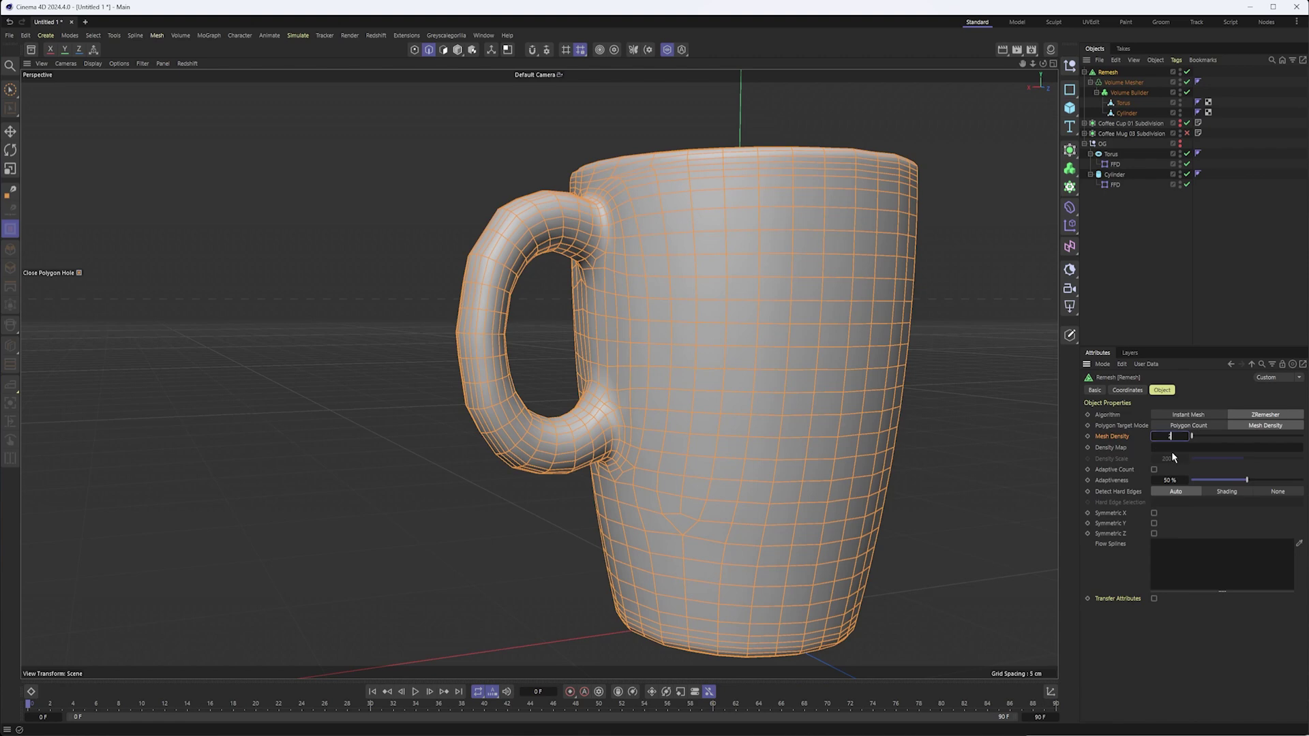
type("2")
key("Return")
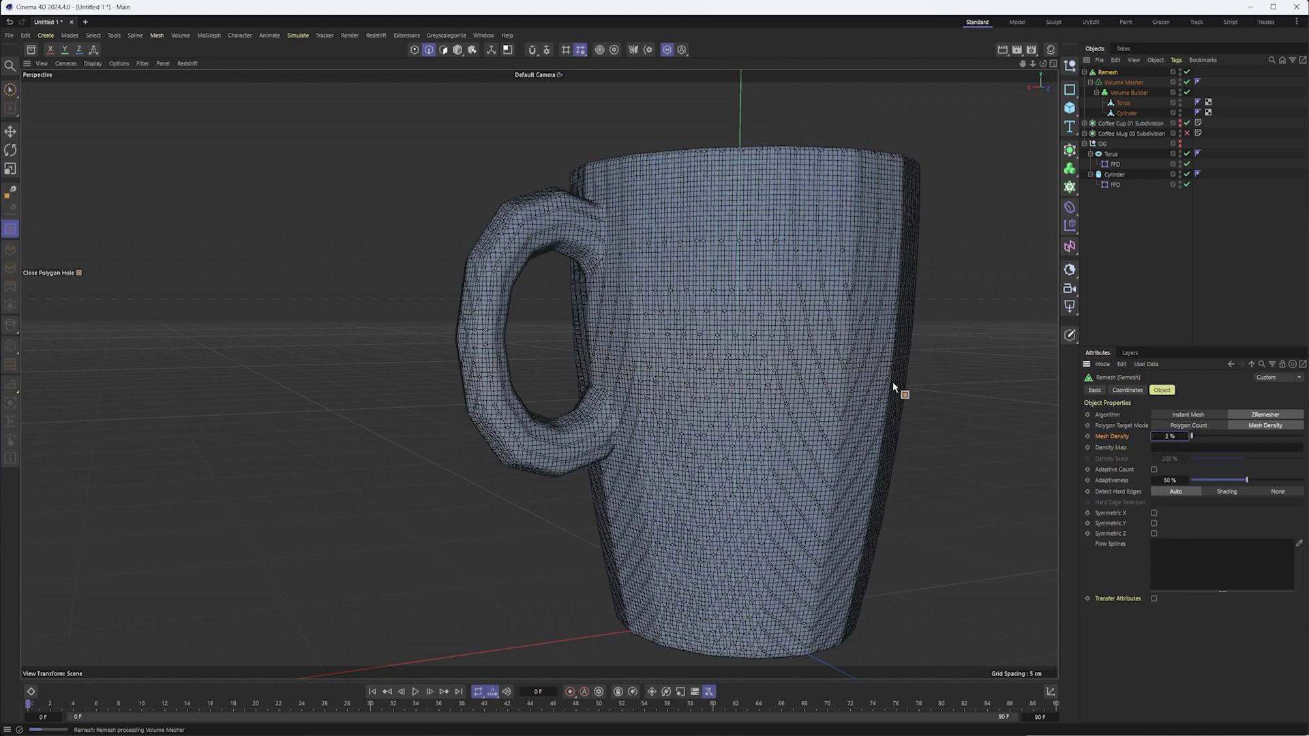
left_click_drag(805, 405, 795, 403, "alt")
middle_click_drag(868, 412, 747, 413, "alt")
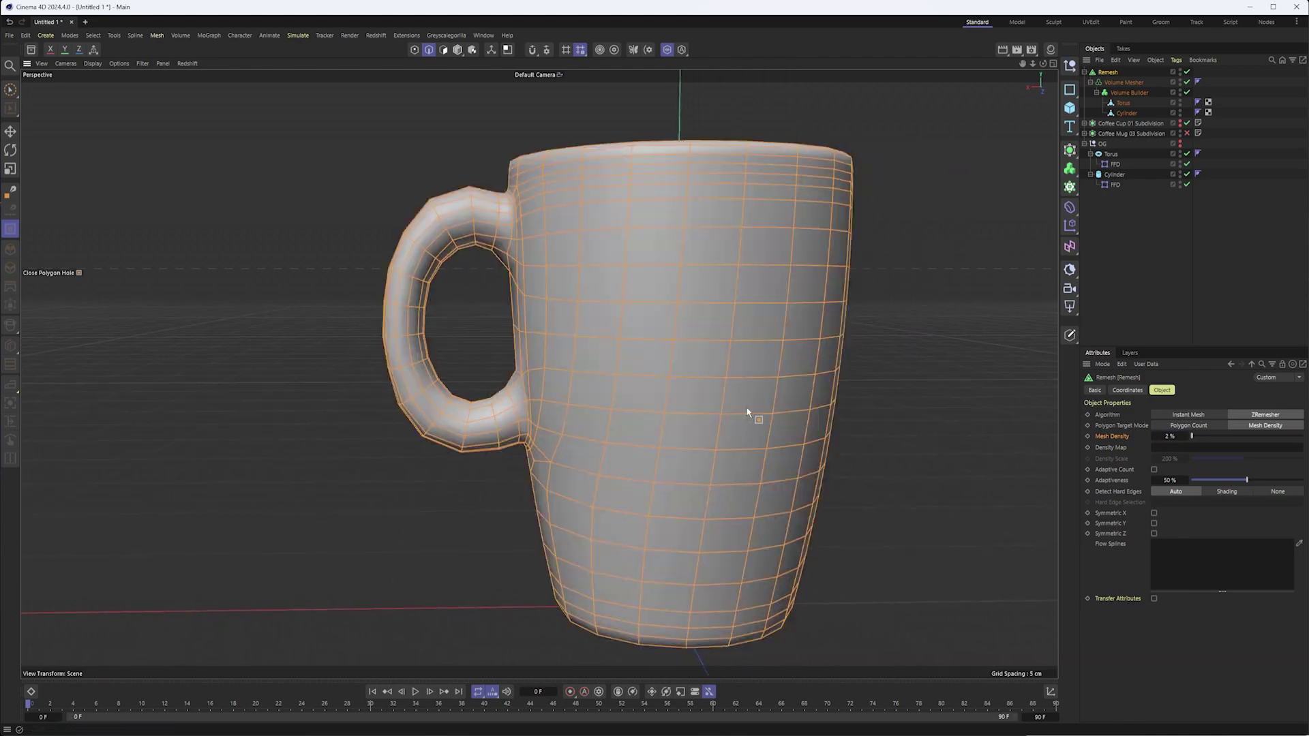
- Add a Subdivision Surface as the parent of the Remesh object and check the smoothed mug
key("e")
left_click_drag(584, 280, 628, 341, "alt")
middle_click_drag(669, 287, 624, 387, "alt")
mouse_move(625, 386)
left_mouse_down("alt")
mouse_move(599, 435)
mouse_move(616, 383)
left_mouse_up("alt")
right_click_drag(617, 382, 538, 374, "alt")
middle_click_drag(538, 374, 529, 360, "alt")
left_click(1070, 151, "alt")
left_click_drag(712, 404, 730, 326, "alt")
mouse_move(702, 414)
left_mouse_down("alt")
mouse_move(660, 283)
mouse_move(669, 222)
mouse_move(663, 278)
mouse_move(716, 410)
left_mouse_up("alt")
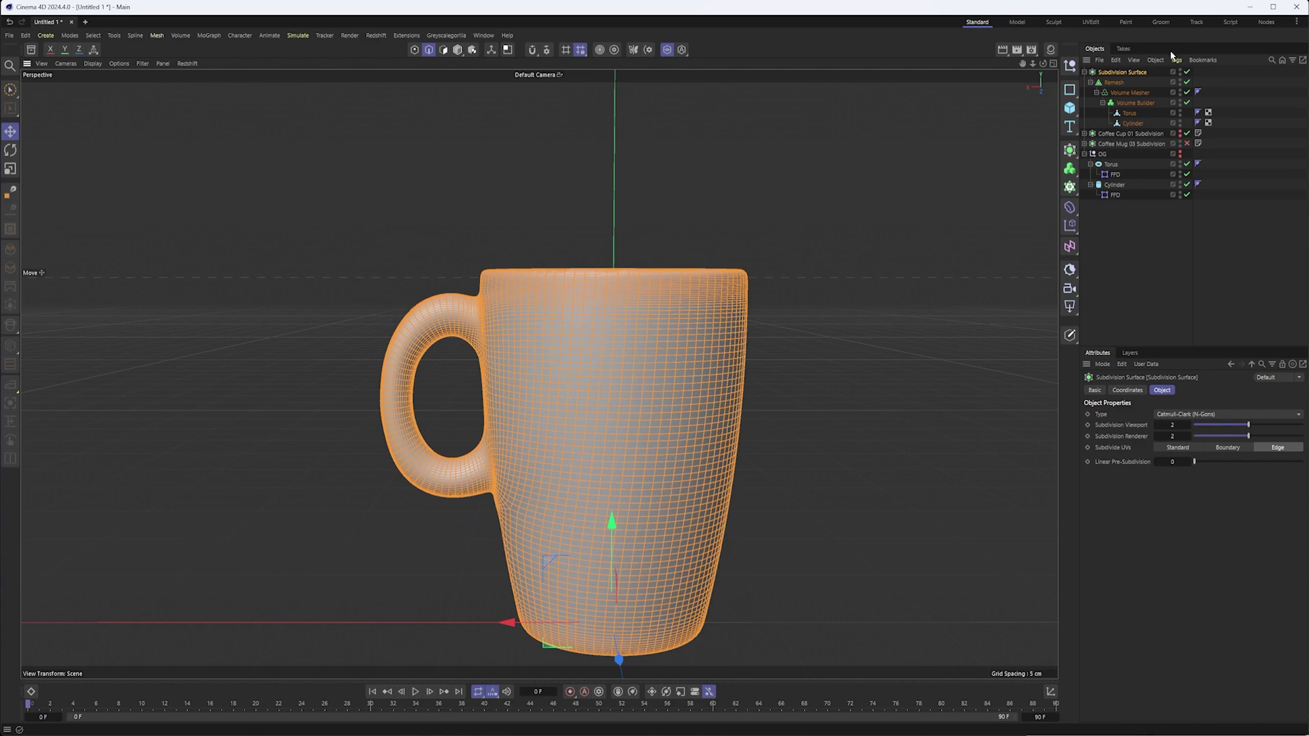
- Disable the Subdivision Surface and leave isolation so the textured reference mug is shown beside the remeshed one
left_click(1187, 73)
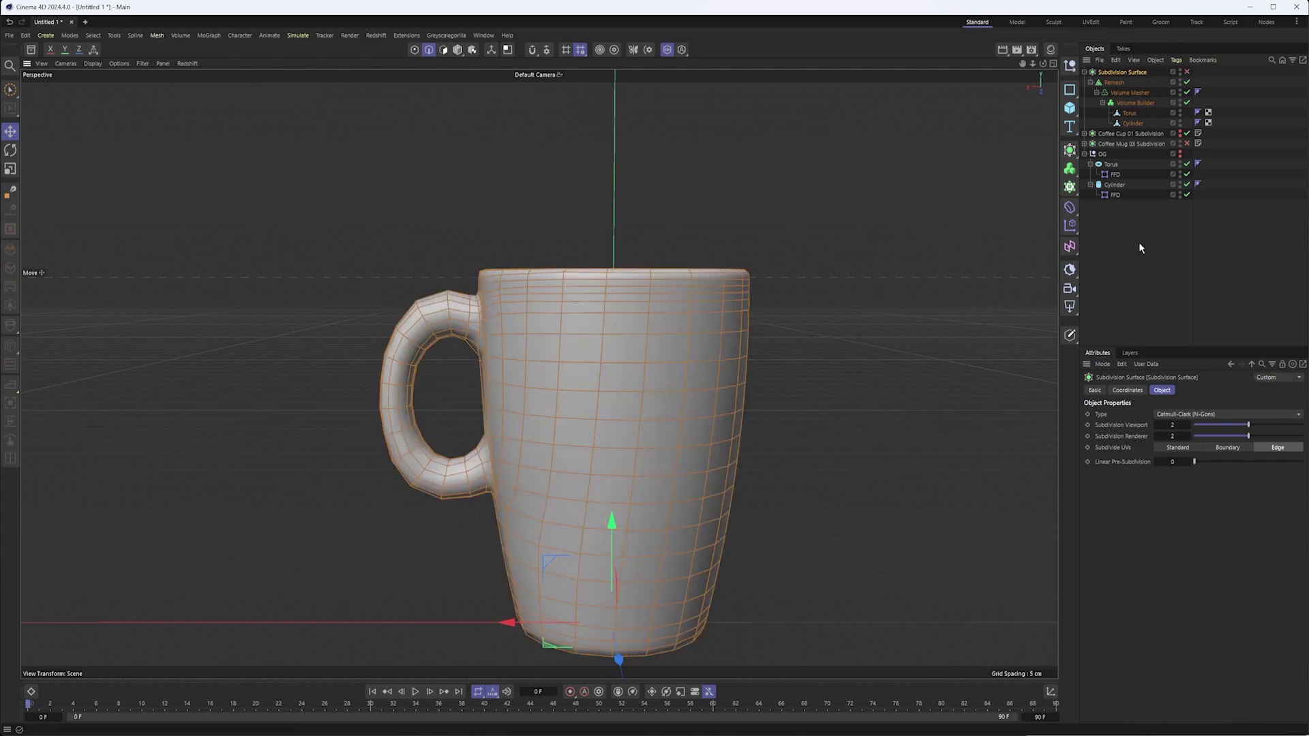
scroll(913, 281, "down", 4)
middle_click_drag(920, 283, 723, 292, "alt")
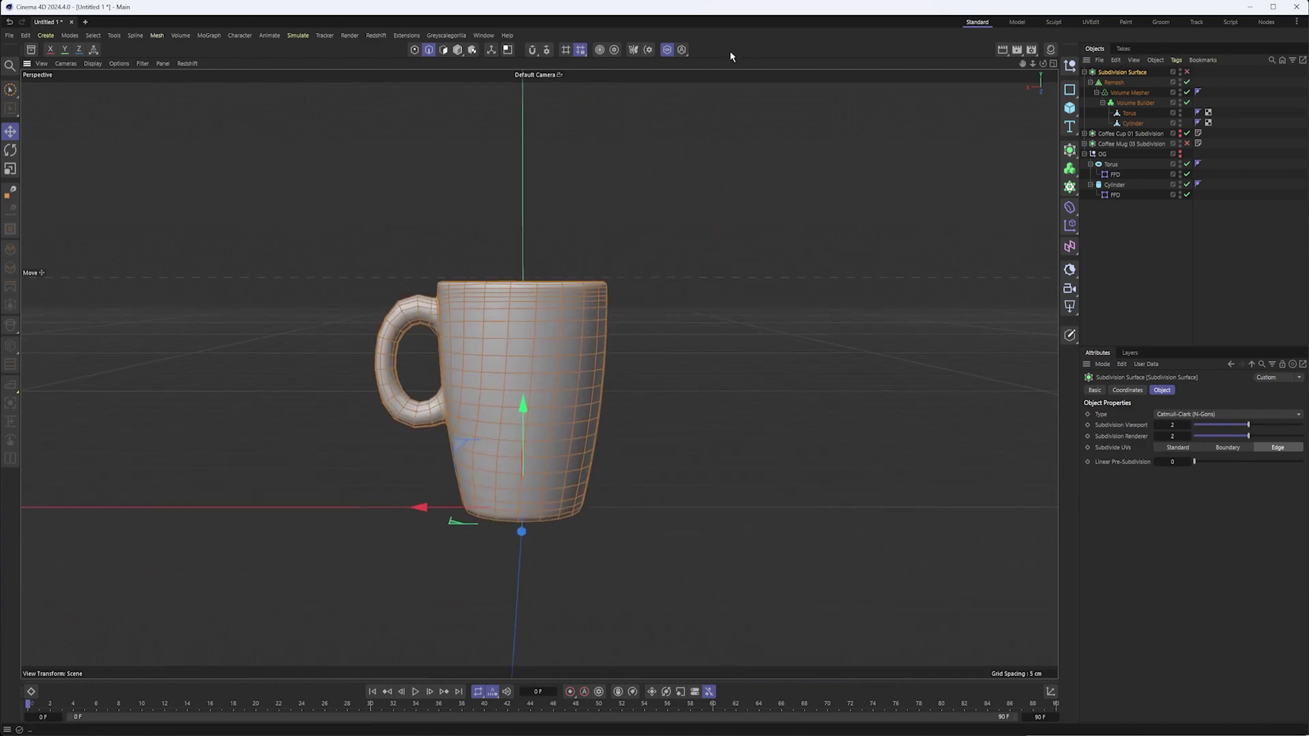
left_click(670, 51)
left_click_drag(710, 318, 700, 321, "alt")
scroll(600, 341, "up", 1)
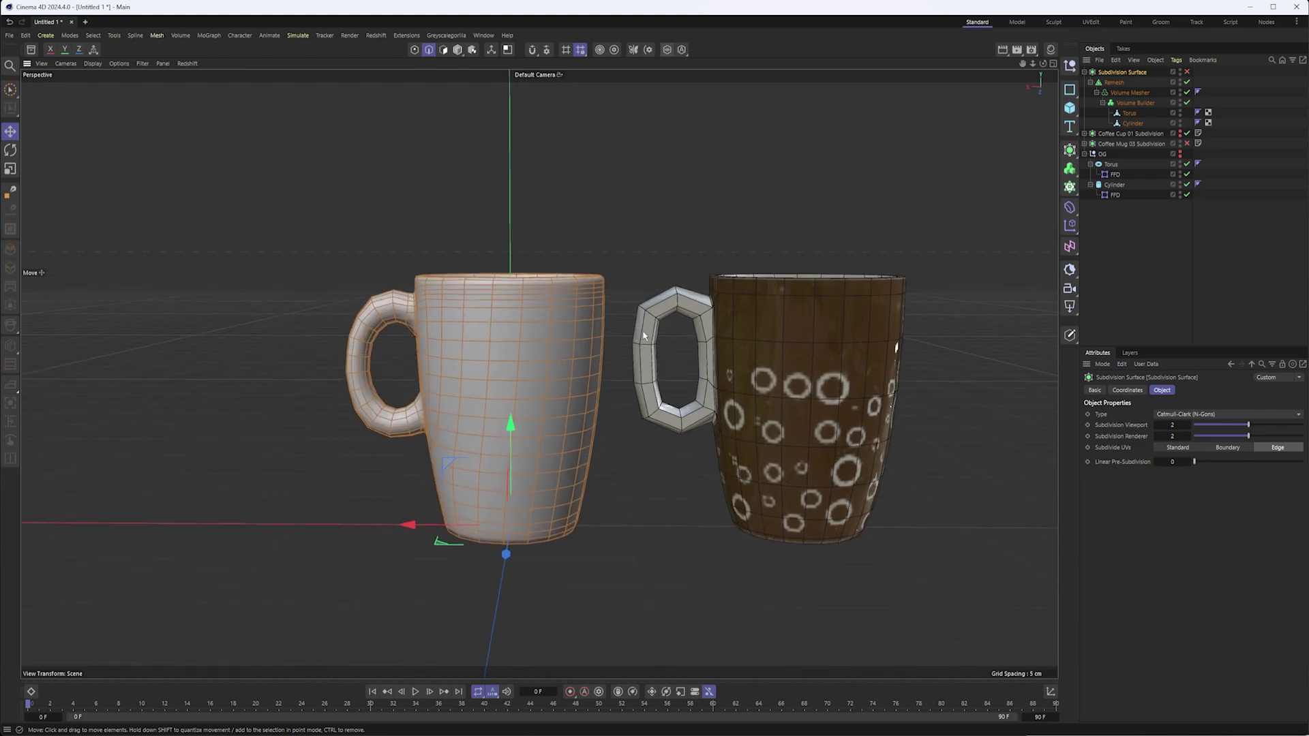
- Examine the remeshed mug's edge flow around the handle joints and compare it with the reference mug
middle_click_drag(600, 342, 606, 314, "alt")
left_click_drag(605, 311, 606, 306, "alt")
middle_click_drag(622, 306, 751, 311, "alt")
left_click_drag(751, 311, 527, 376, "alt")
right_click_drag(527, 372, 613, 338, "alt")
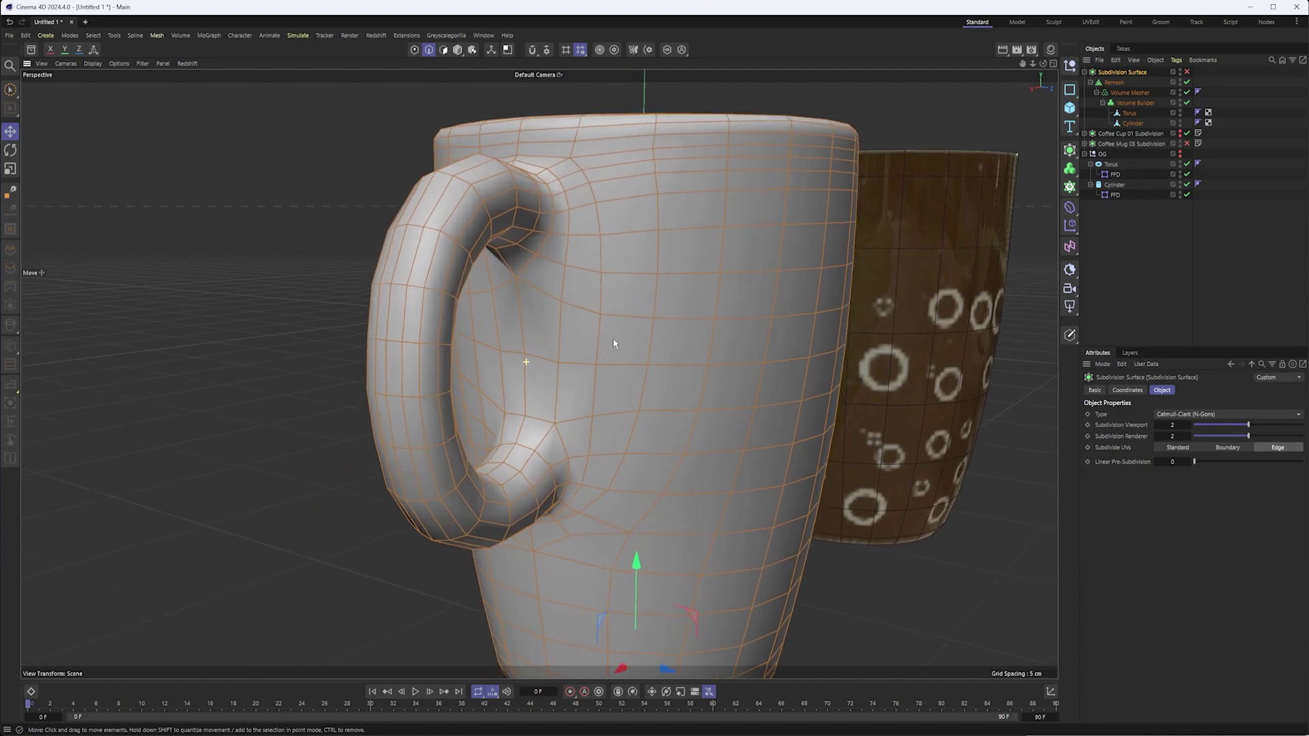
middle_click_drag(579, 276, 593, 347, "alt")
left_click_drag(593, 348, 579, 364, "alt")
left_click_drag(615, 263, 532, 347, "alt")
middle_click_drag(647, 290, 464, 382, "alt")
left_click_drag(589, 332, 590, 257, "alt")
right_click_drag(590, 258, 526, 281, "alt")
middle_click_drag(725, 278, 593, 346, "alt")
left_click_drag(592, 346, 585, 329, "alt")
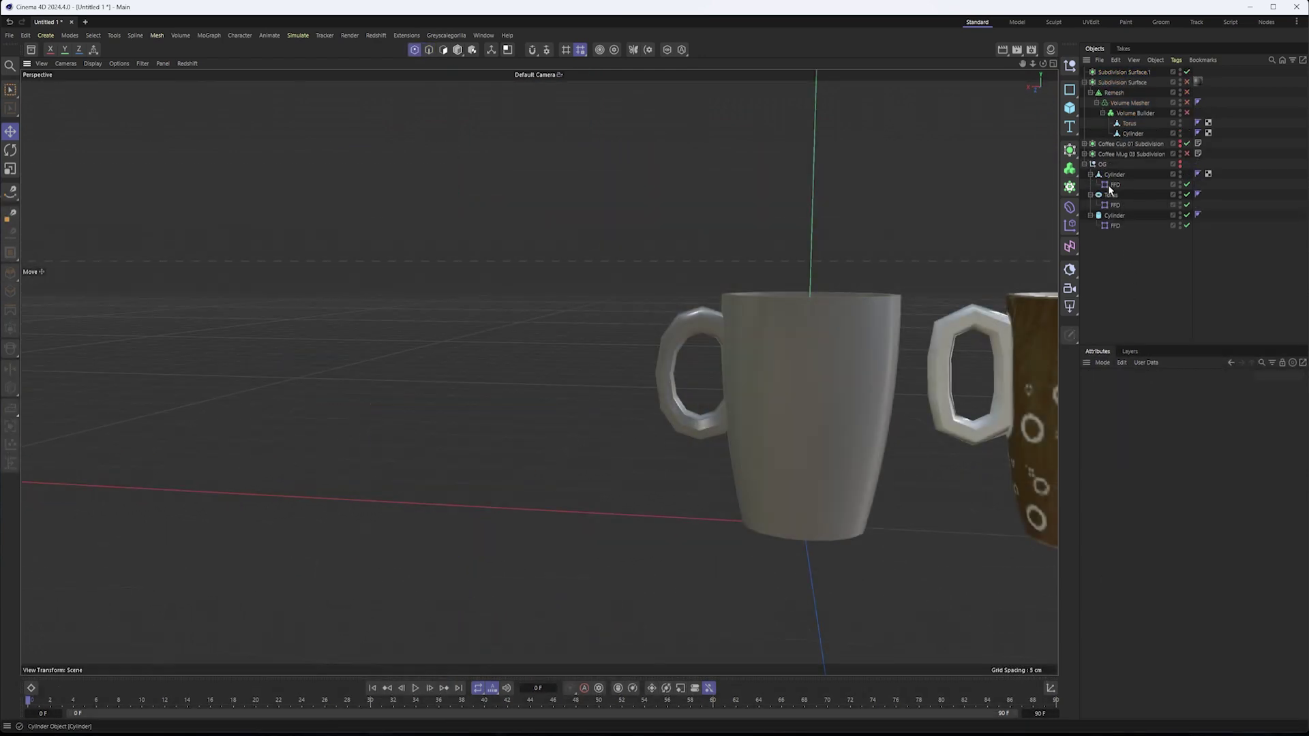
- Add a Cylinder primitive and scale it down uniformly to about 6% of its original size
middle_click_drag(830, 322, 632, 314, "alt")
left_click_drag(631, 314, 642, 315, "alt")
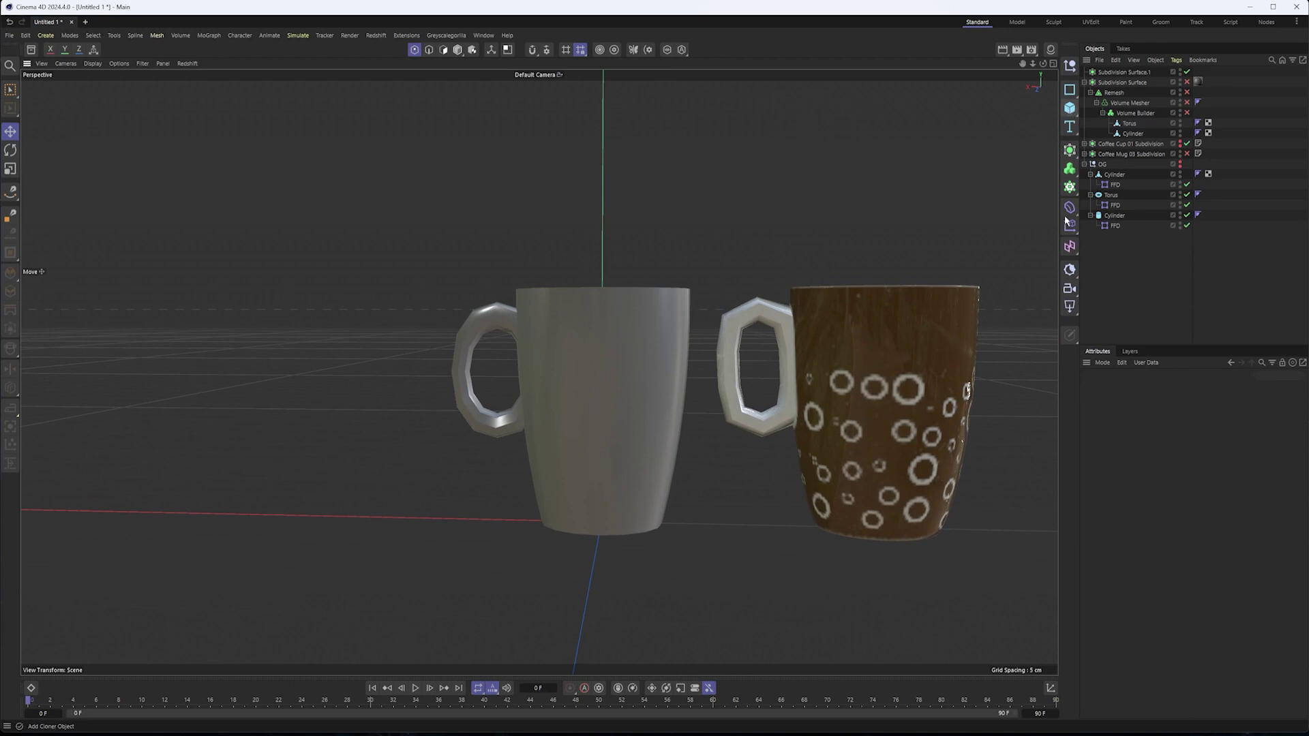
left_click(1077, 111)
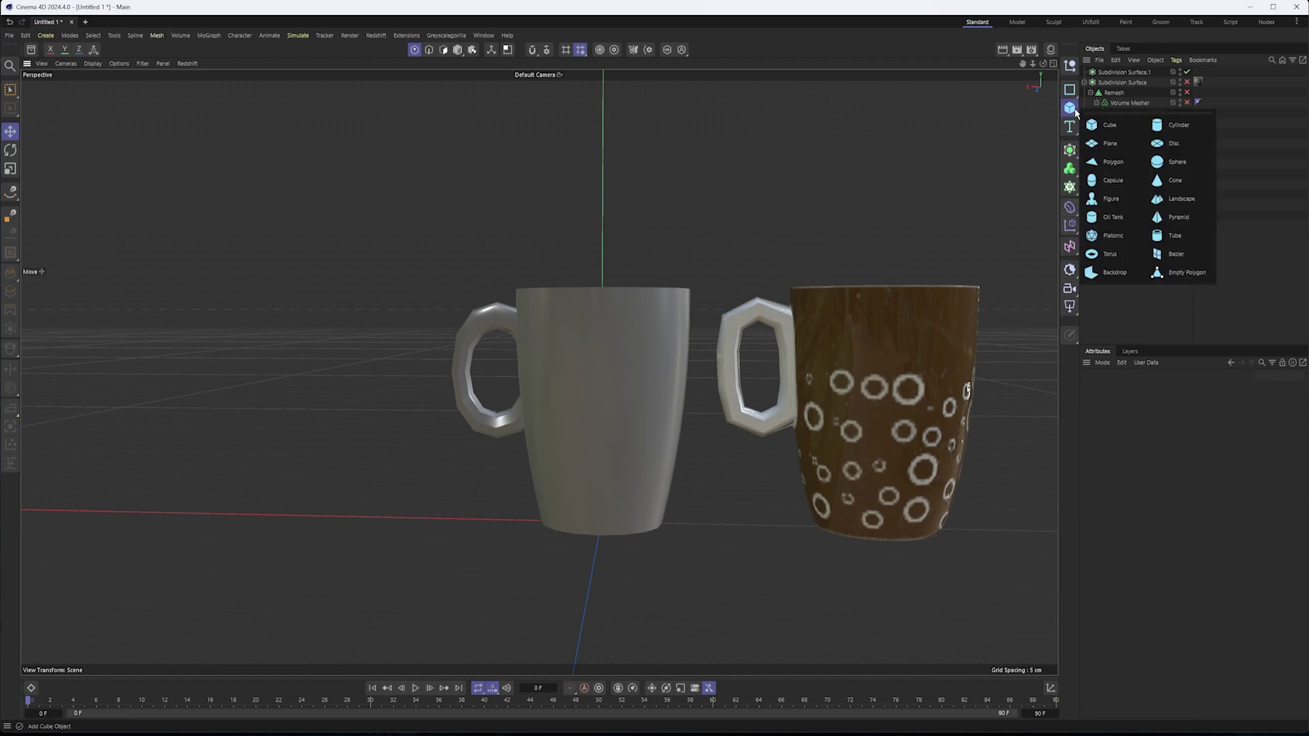
left_click(1178, 126)
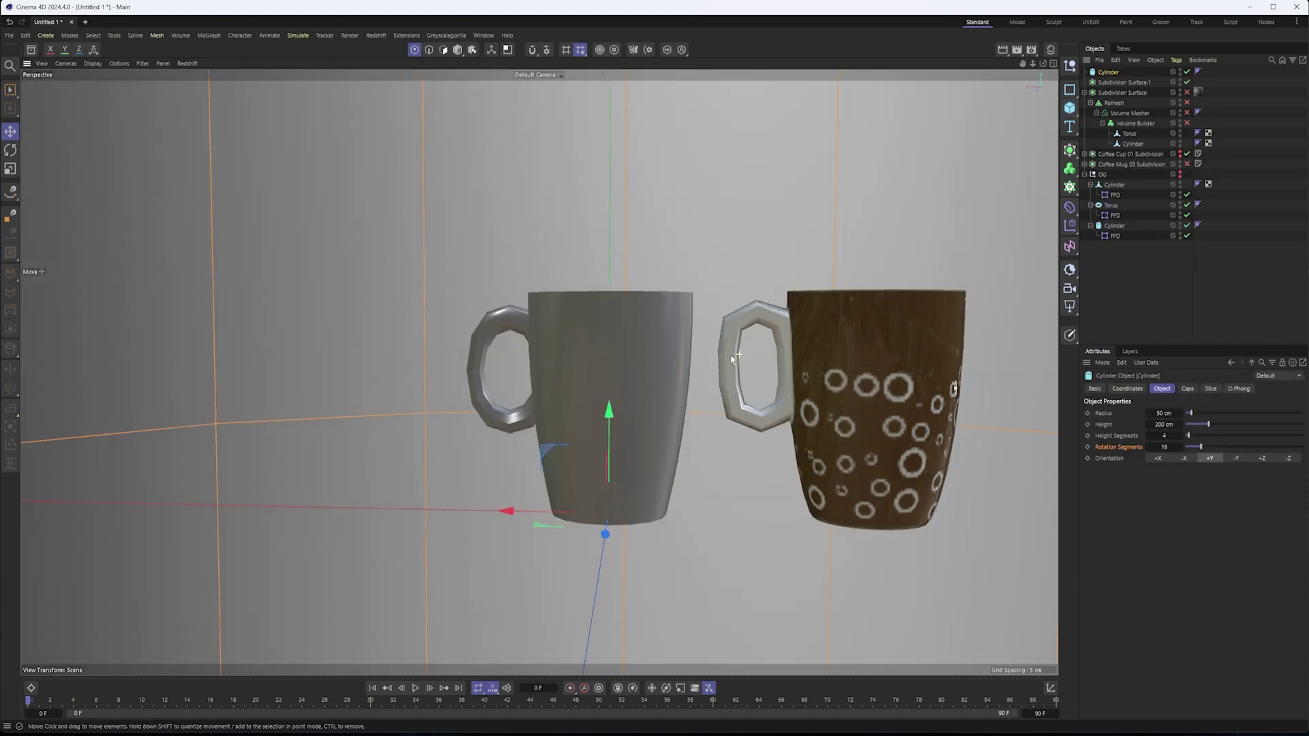
key("o")
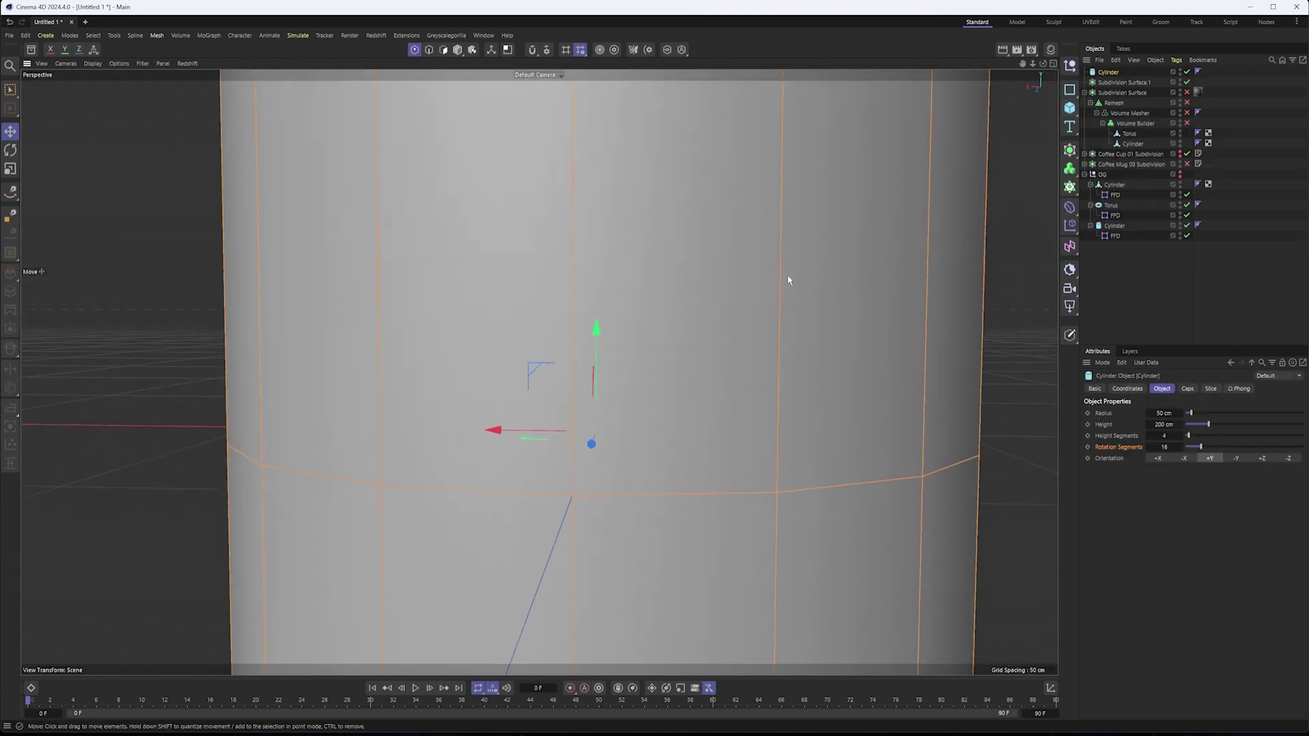
key("t")
left_click_drag(818, 272, 431, 363)
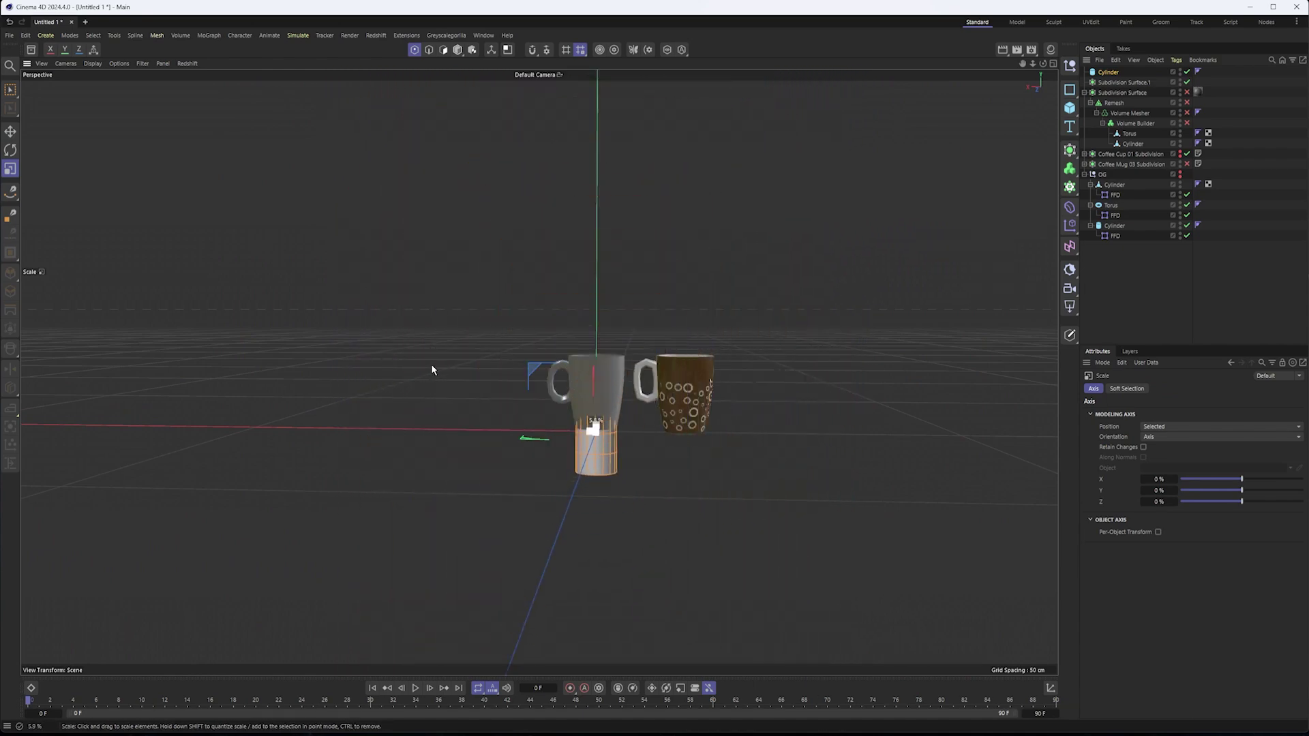
- In the Right view, move and scale the cylinder to match the mug's base and rim, about 10.87 cm high
key("F3")
scroll(582, 361, "down", 6)
key("e")
left_click_drag(580, 442, 600, 284)
key("t")
left_click_drag(728, 337, 682, 343)
key("e")
left_click_drag(581, 301, 581, 308)
key("t")
key("e")
- Set the new cylinder's radius to 4 cm and return to the Perspective view
left_click(1108, 73)
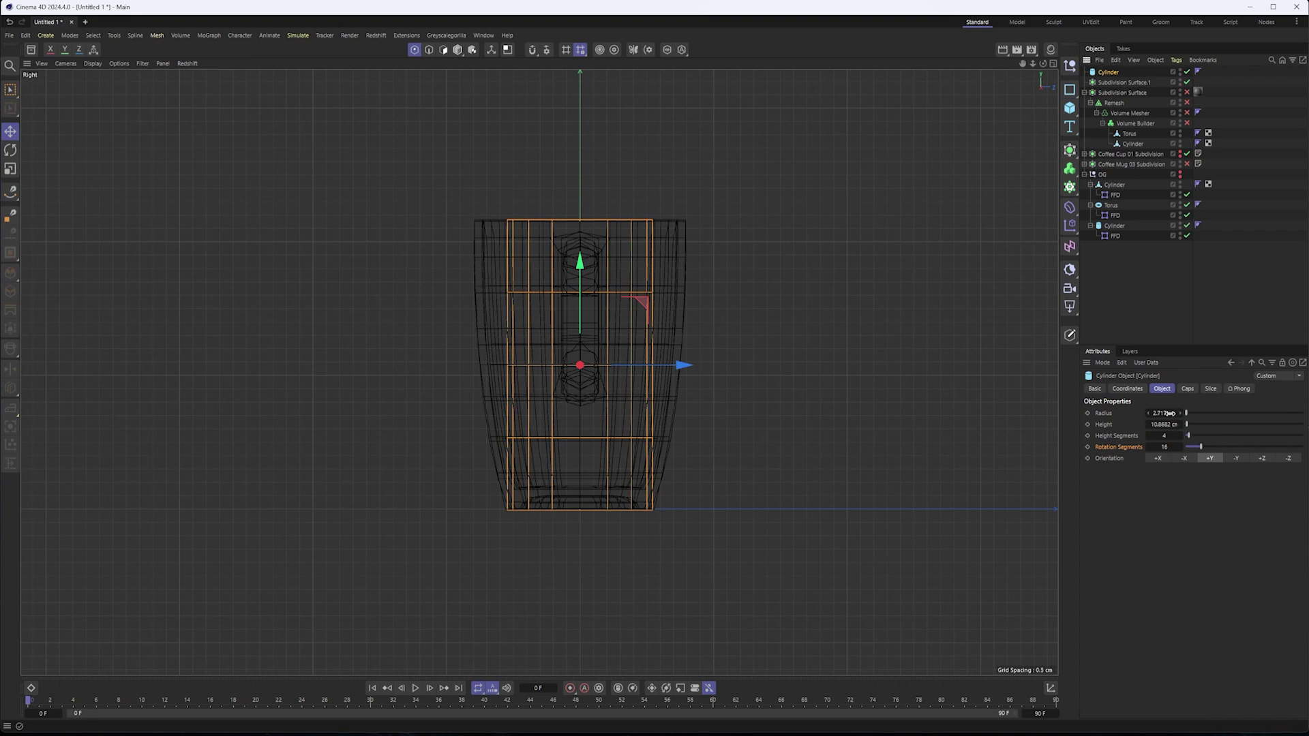
type("4")
key("Return")
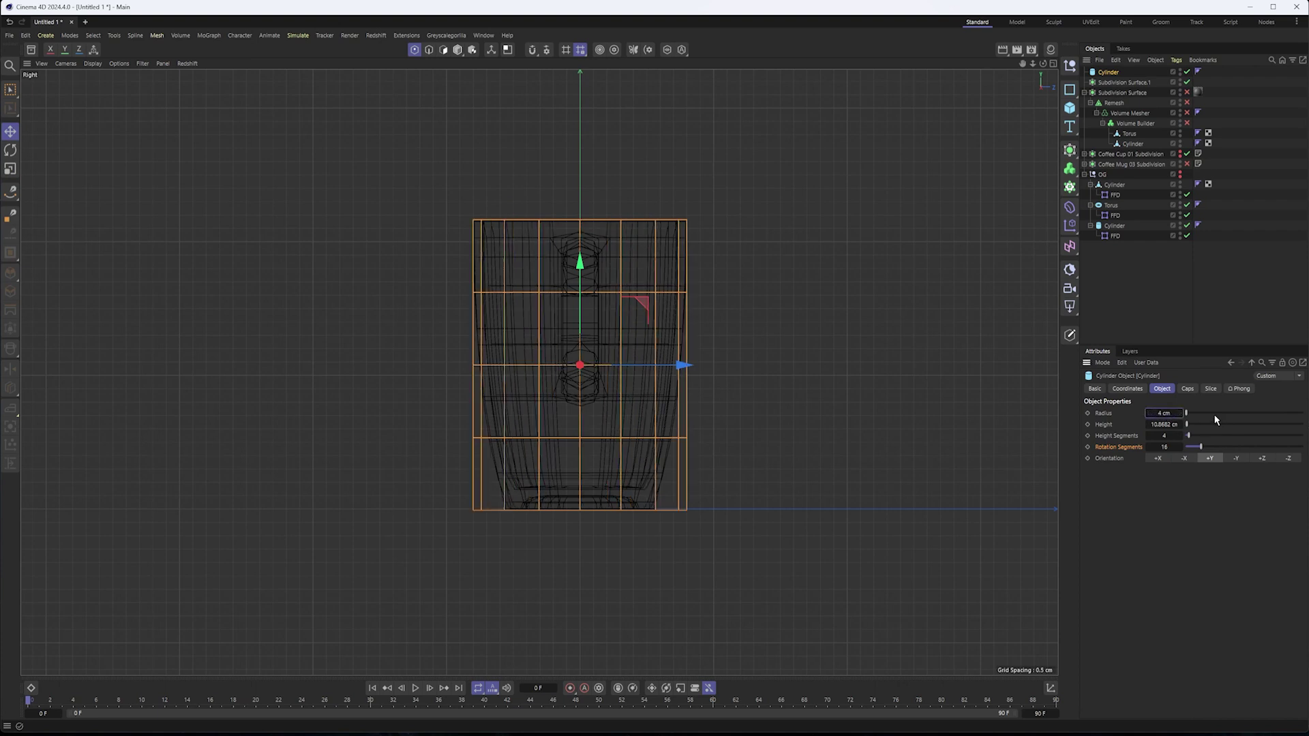
key("F1")
right_click_drag(617, 378, 804, 365, "alt")
left_click(1170, 415)
middle_click_drag(734, 497, 851, 450, "alt")
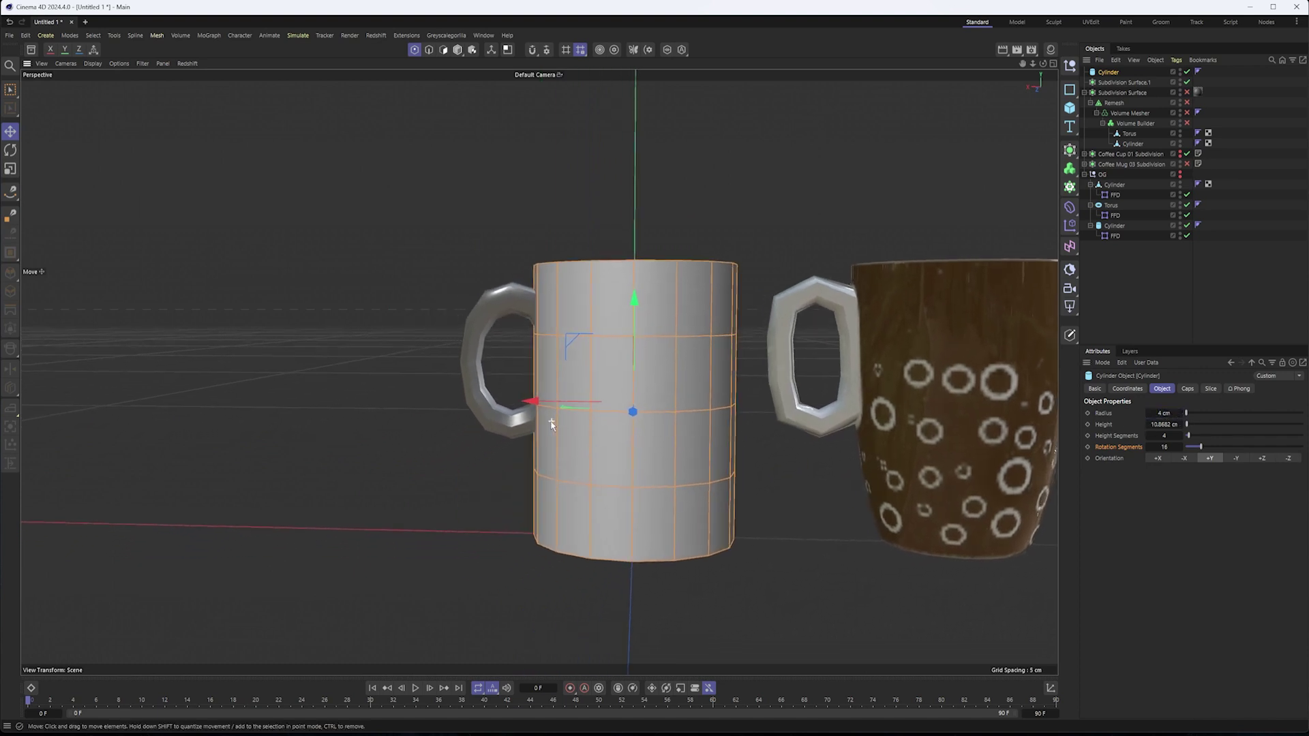
- Move the cylinder along its X axis to stand clear of the grey mug, on its handle side
scroll(552, 424, "down", 2)
left_click_drag(547, 407, 278, 404)
middle_click_drag(311, 419, 431, 431, "alt")
left_click_drag(443, 426, 457, 423, "alt")
mouse_move(544, 438)
middle_mouse_down("alt")
mouse_move(490, 438)
mouse_move(567, 444)
middle_mouse_up("alt")
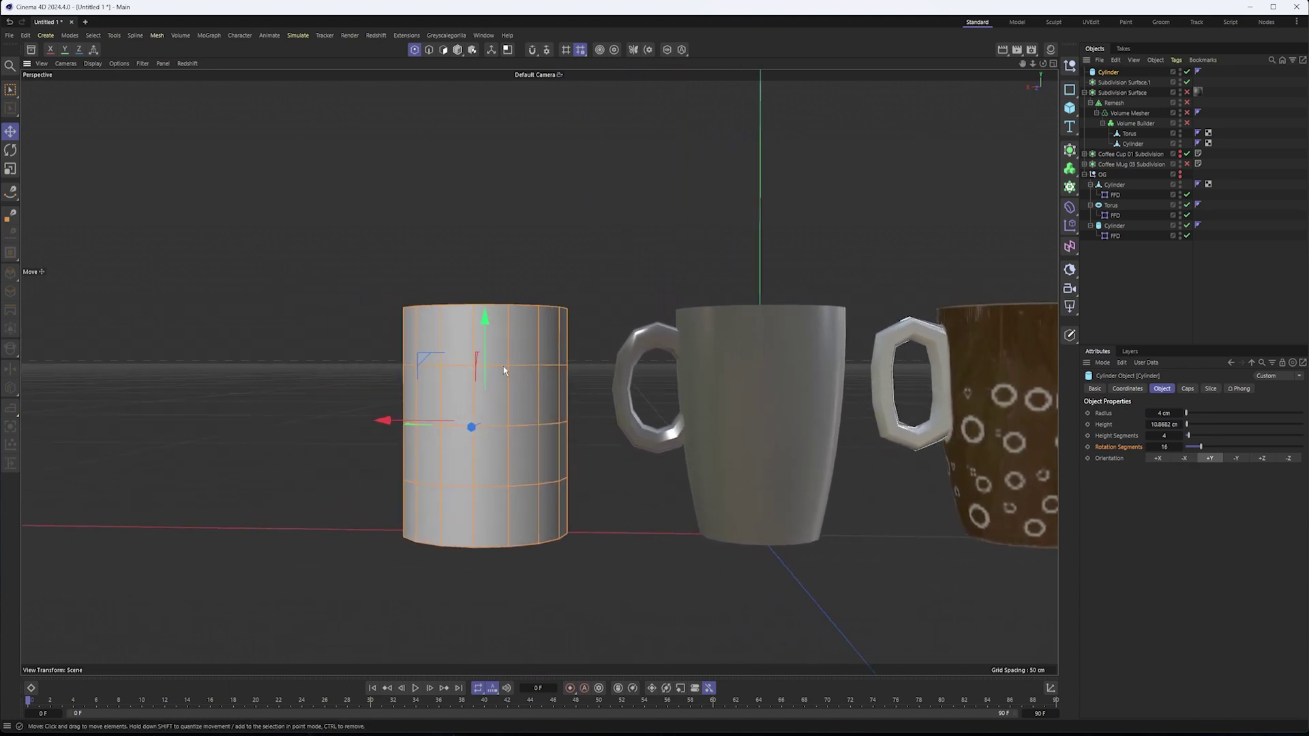
mouse_move(519, 394)
left_mouse_down("alt")
mouse_move(573, 399)
mouse_move(534, 396)
left_mouse_up("alt")
- Switch the viewport display to shading with lines so every mug shows its polygon edges
left_click(1116, 436)
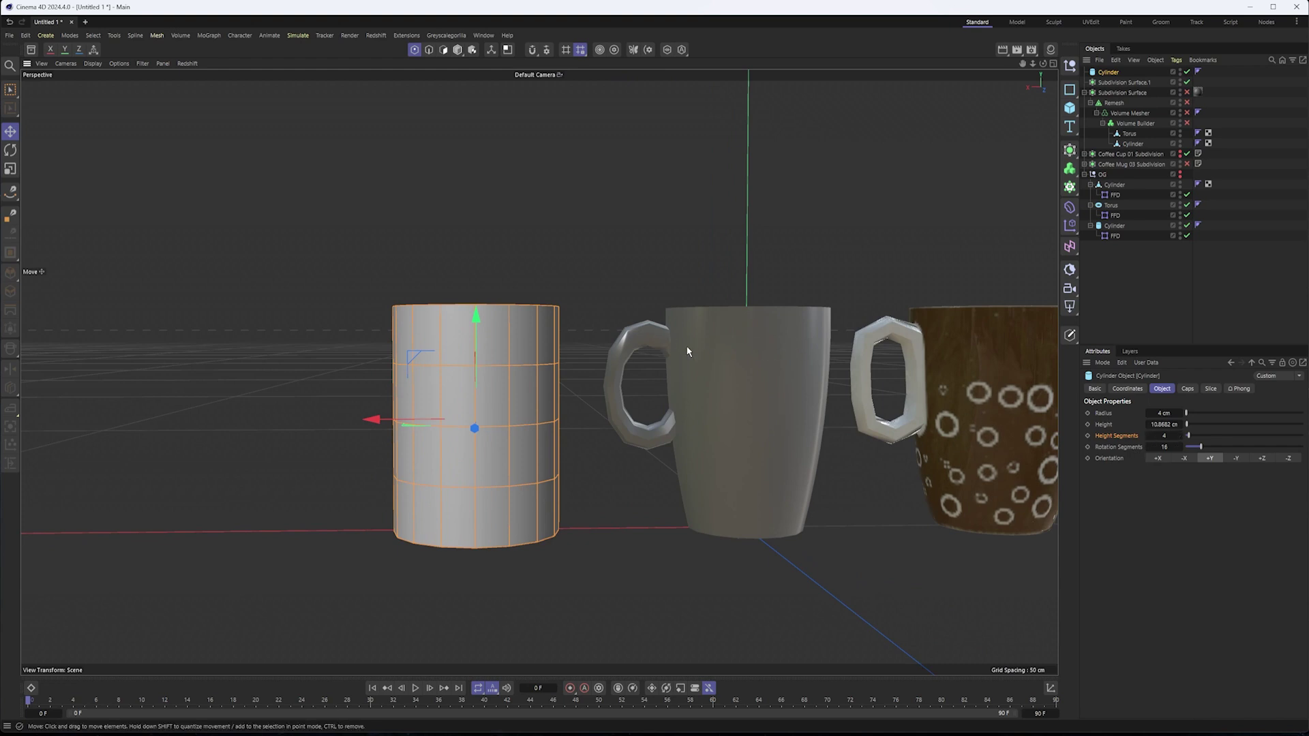
right_click_drag(768, 356, 818, 356, "alt")
middle_click_drag(780, 357, 744, 372, "alt")
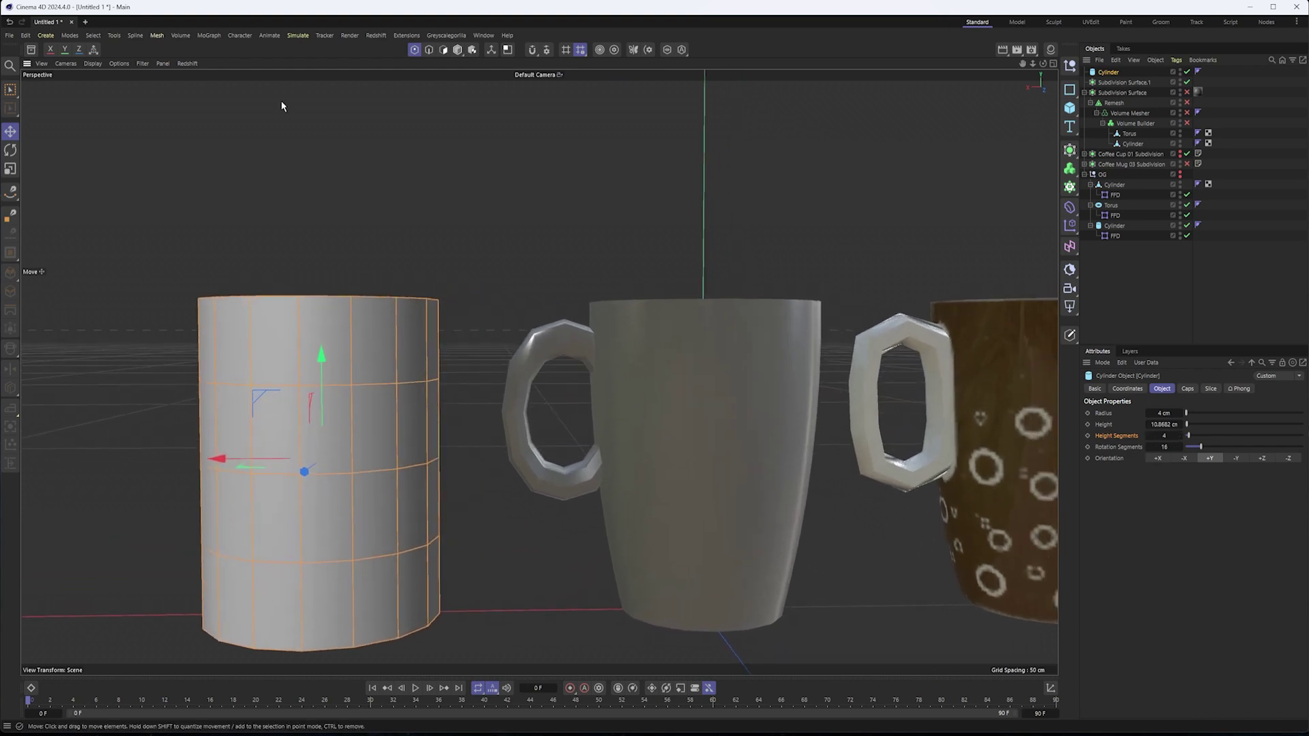
left_click(93, 64)
left_click(115, 106)
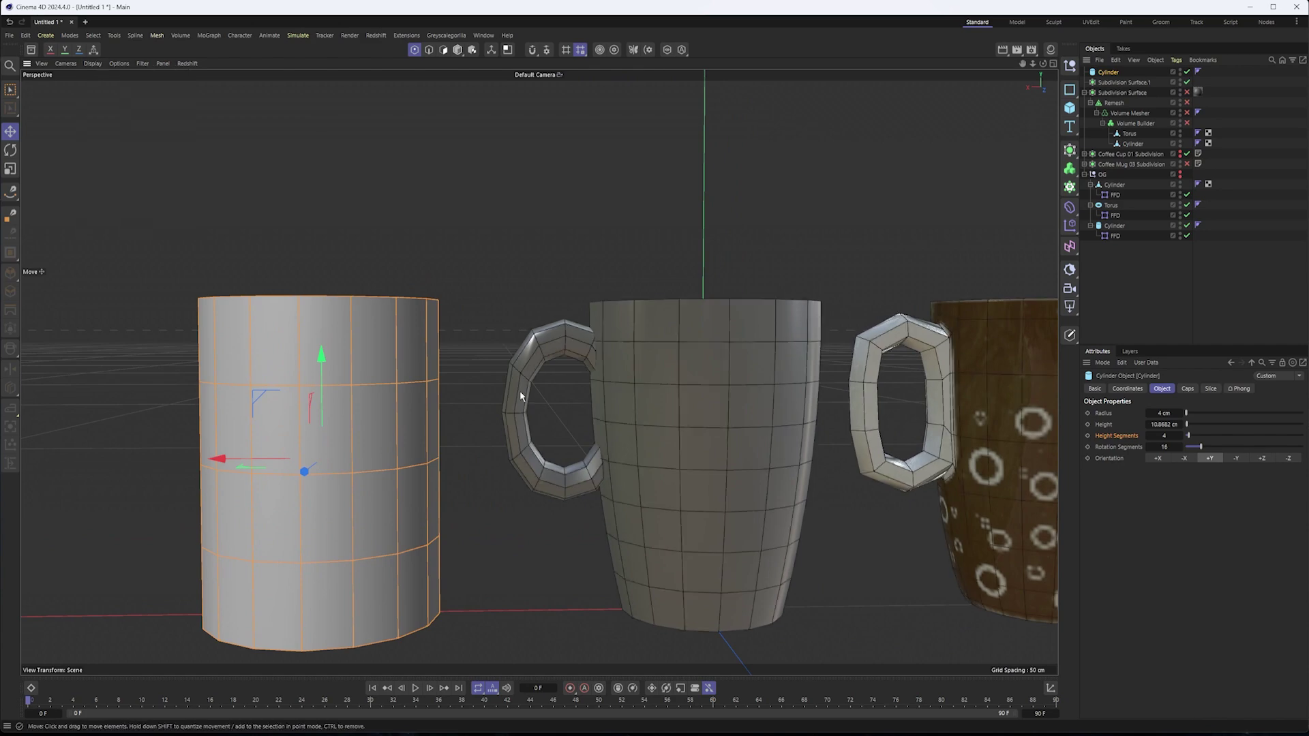
- Examine how the handle and body polygons are laid out on the grey and textured mugs
left_click_drag(521, 392, 589, 365, "alt")
middle_click_drag(684, 368, 538, 372, "alt")
left_click_drag(538, 372, 592, 352, "alt")
middle_click_drag(796, 363, 665, 370, "alt")
right_click_drag(639, 357, 668, 348, "alt")
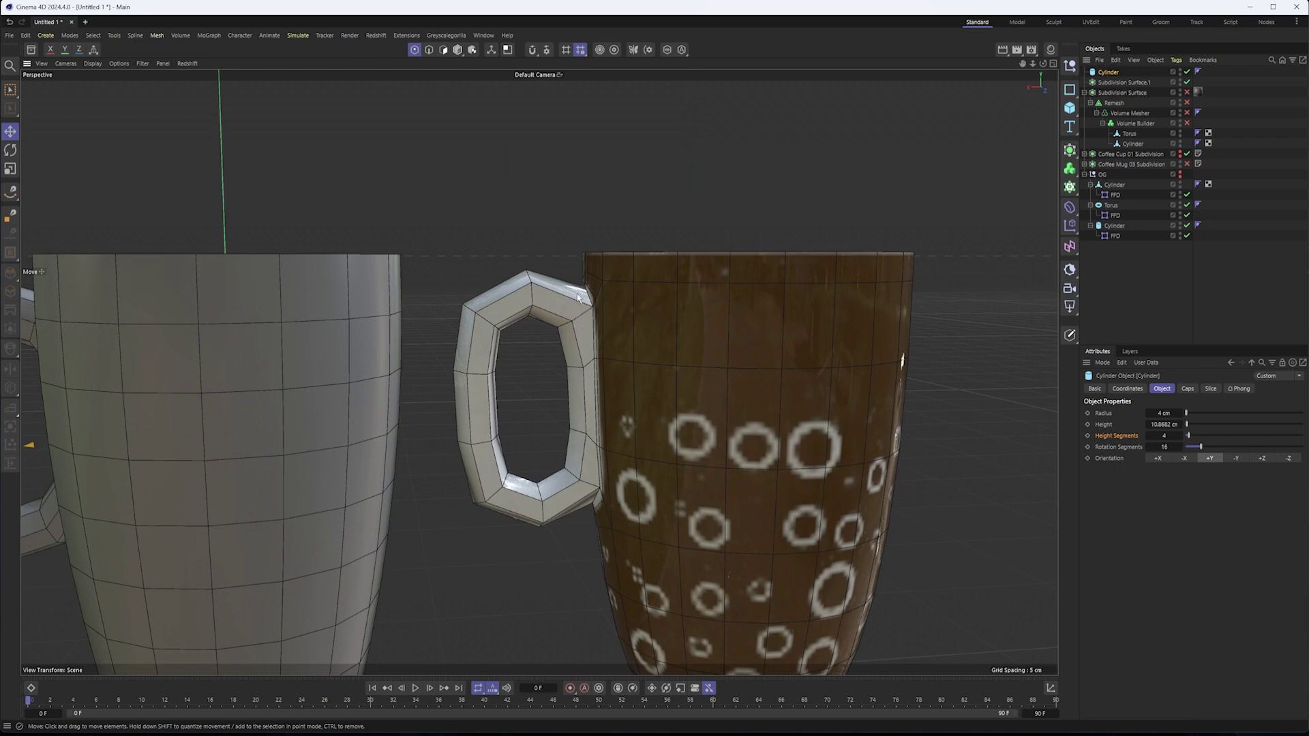
left_click_drag(578, 297, 616, 319, "alt")
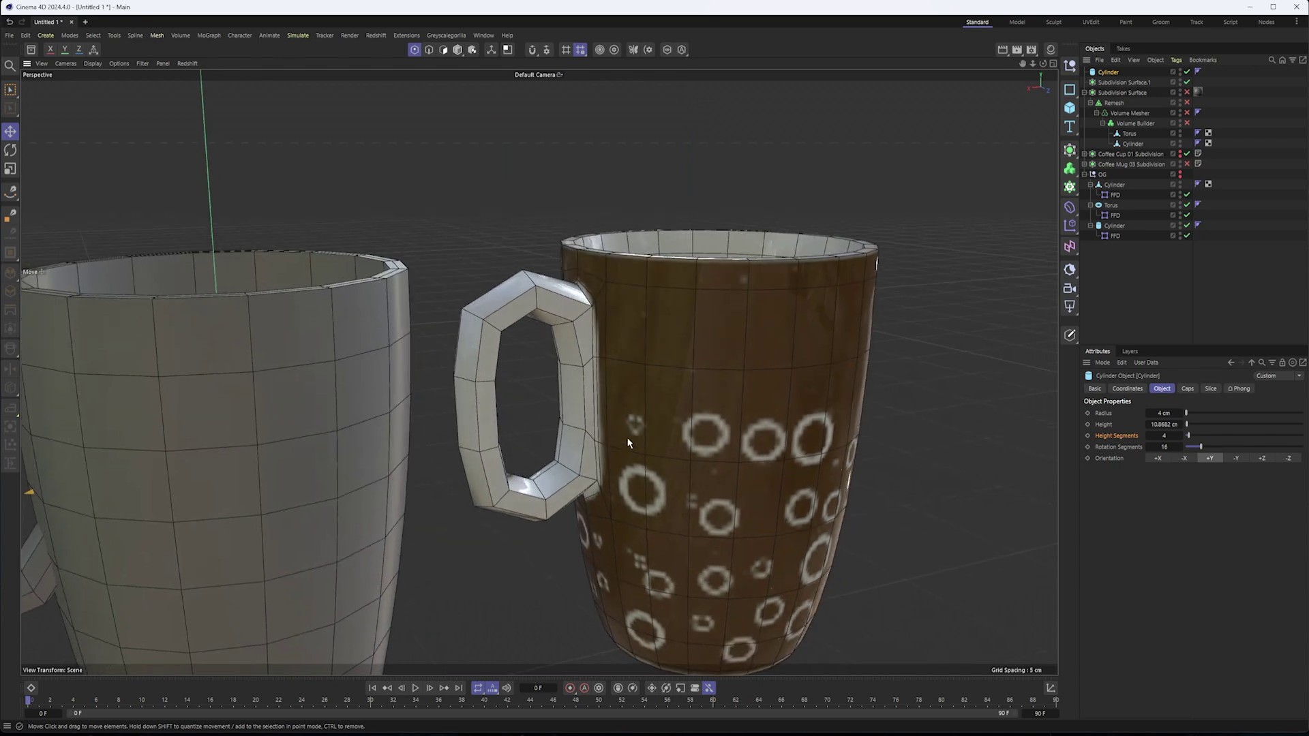
right_click_drag(626, 328, 588, 345, "alt")
middle_click_drag(281, 434, 574, 401, "alt")
left_click_drag(512, 408, 466, 394, "alt")
middle_click_drag(466, 396, 536, 400, "alt")
left_click_drag(538, 400, 705, 410, "alt")
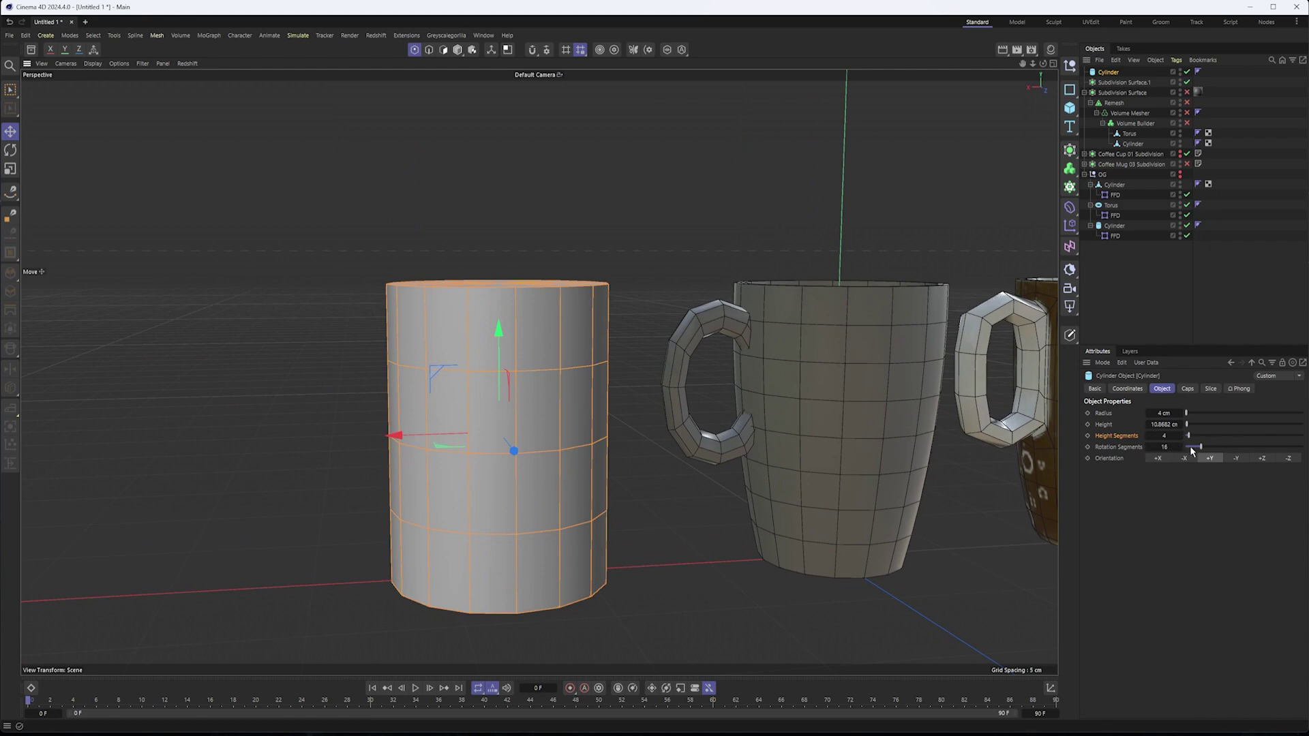
- Set the cylinder's rotation segments to 20 and its height segments to 6
left_click(1182, 447)
left_click(1181, 448)
left_click(1181, 448)
left_click_drag(609, 323, 602, 384, "alt")
middle_click_drag(603, 384, 500, 320, "alt")
left_click_drag(501, 321, 473, 317, "alt")
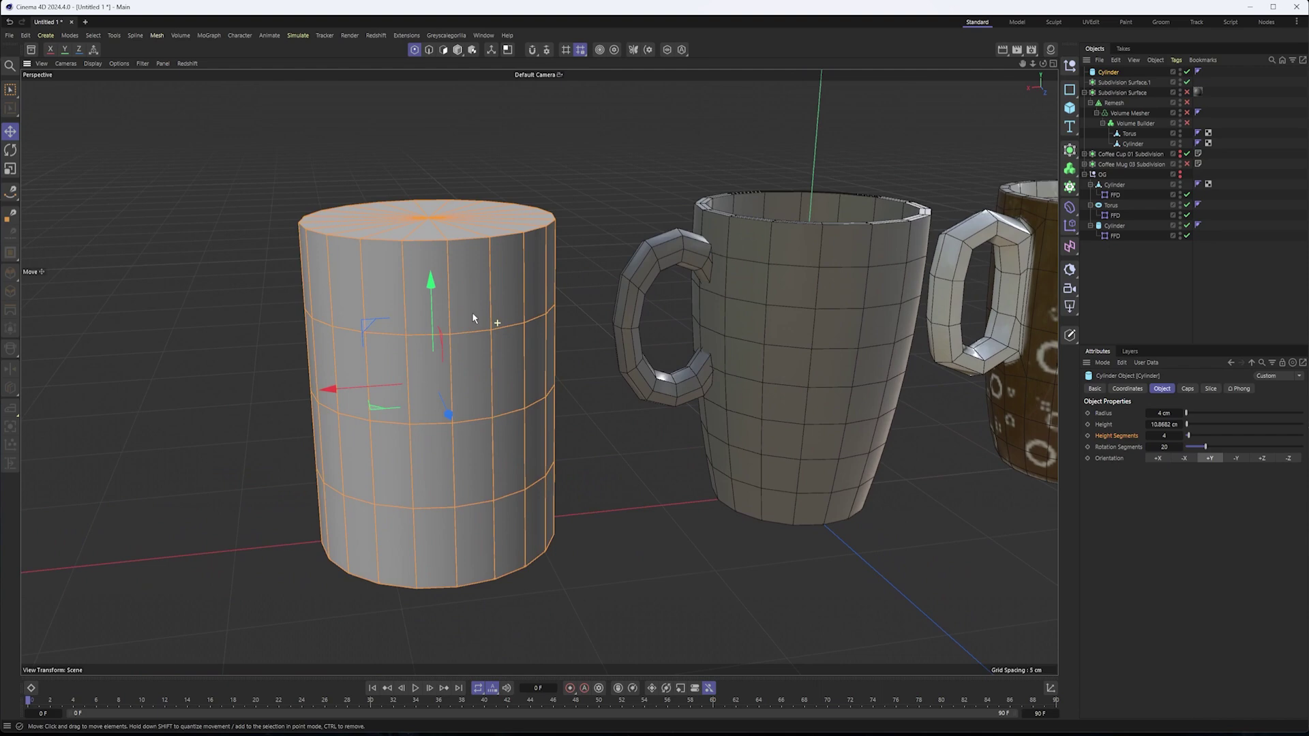
left_click(1181, 437)
left_click_drag(554, 439, 515, 434, "alt")
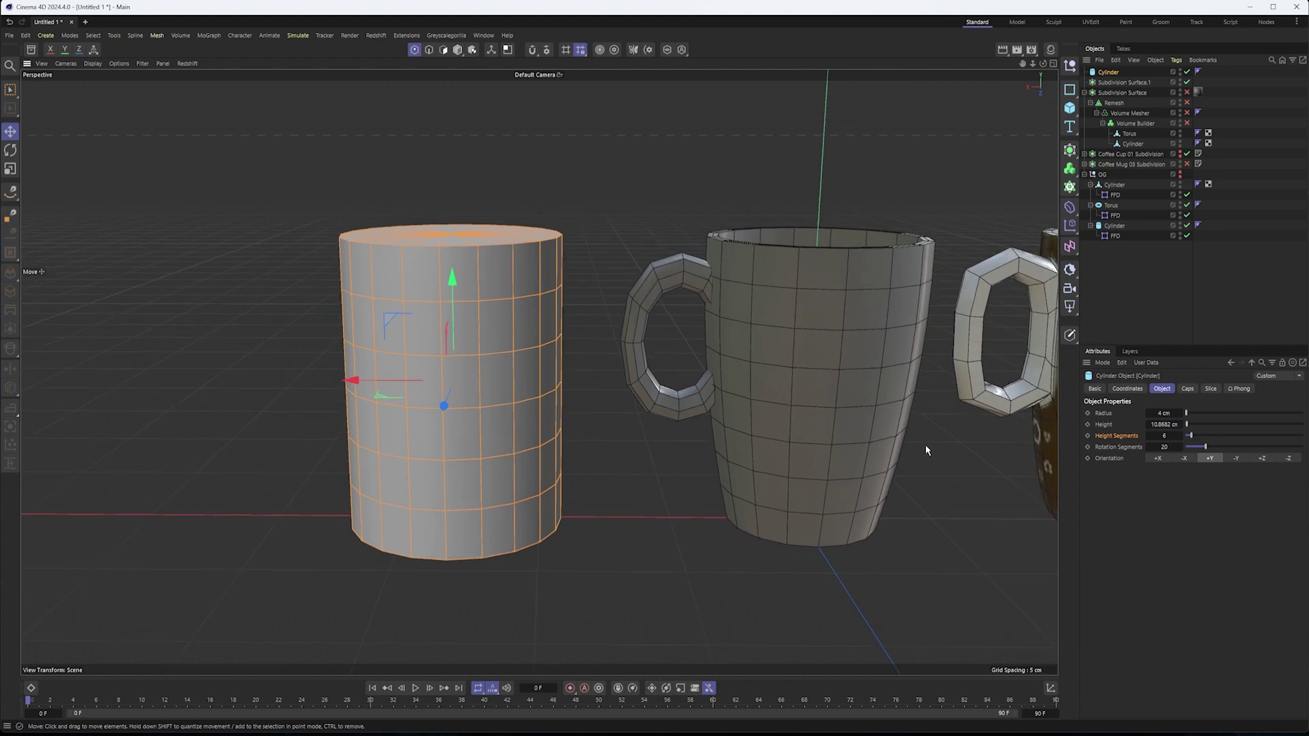
- Convert the cylinder primitive into an editable polygon object
key("c")
left_click_drag(628, 424, 619, 400, "alt")
scroll(619, 401, "down", 2)
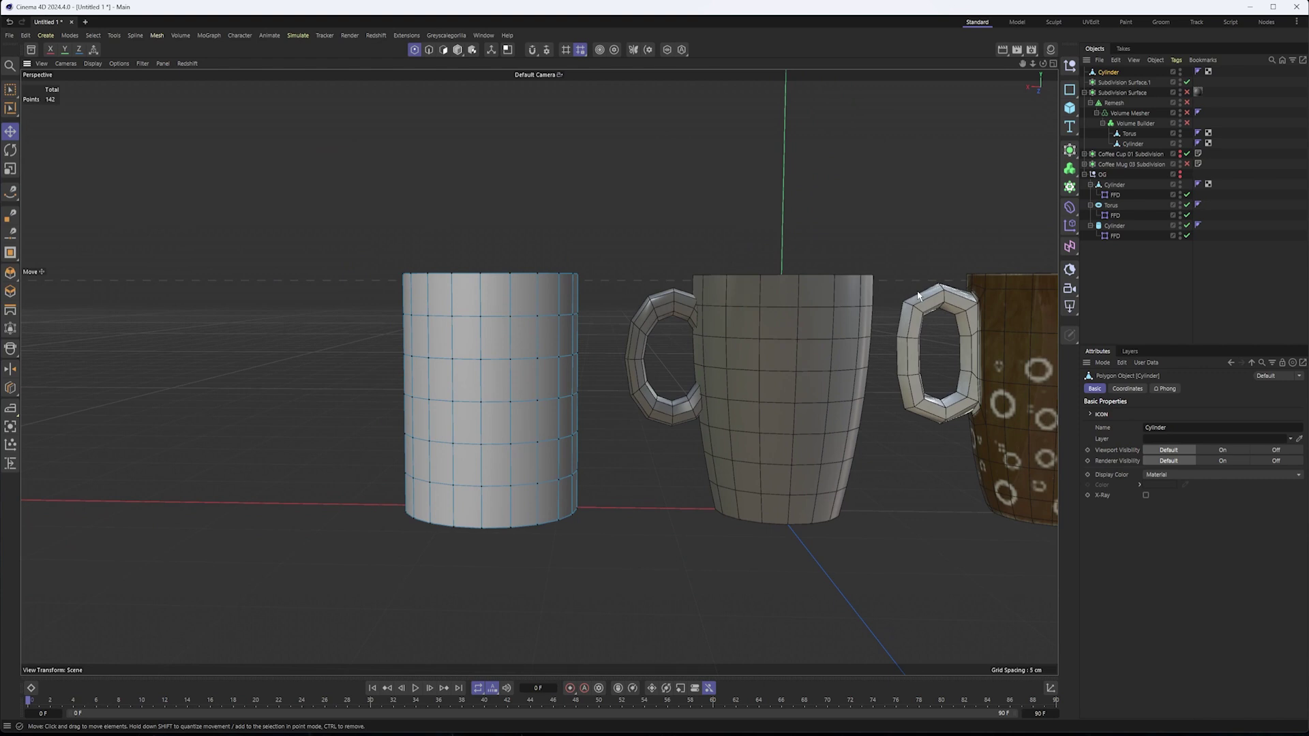
- Try to taper the cylinder in the front view by selecting the point rows below the rim and scaling them inward
left_click(1070, 206)
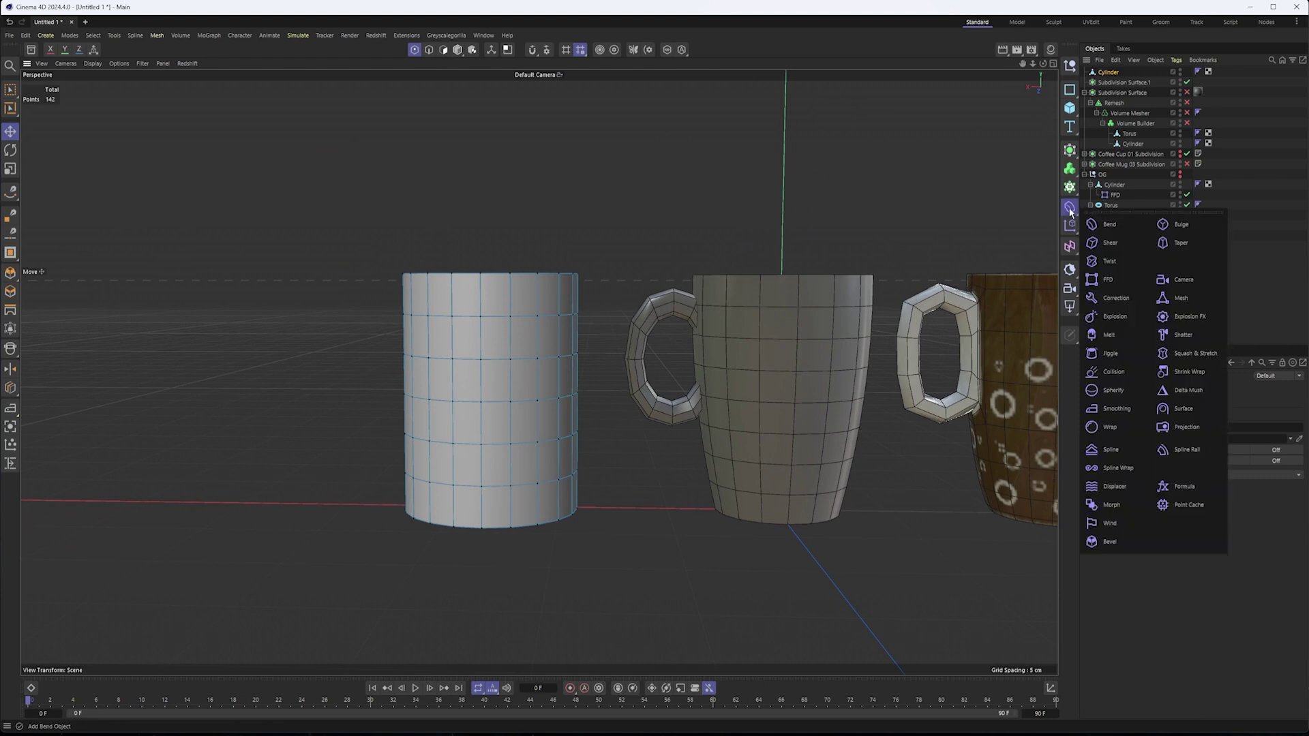
left_click(643, 247)
key("F4")
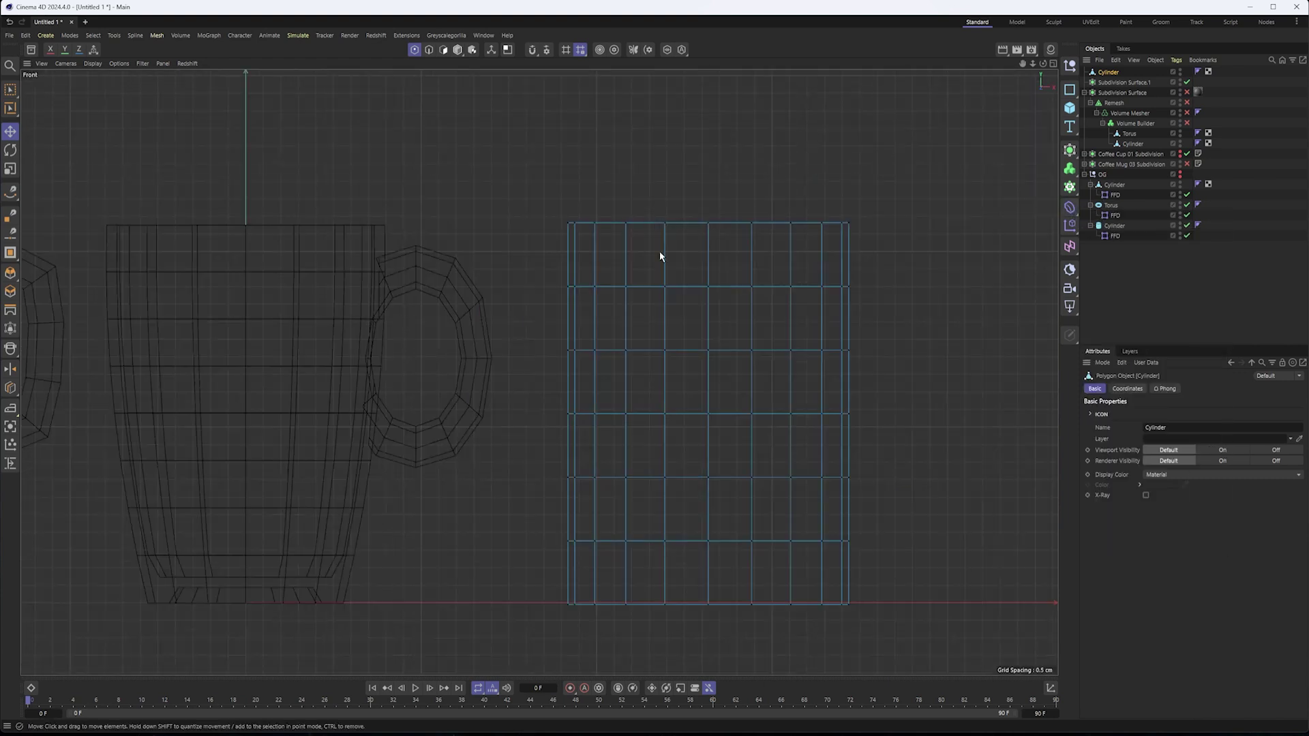
left_click(10, 90)
left_click(49, 126)
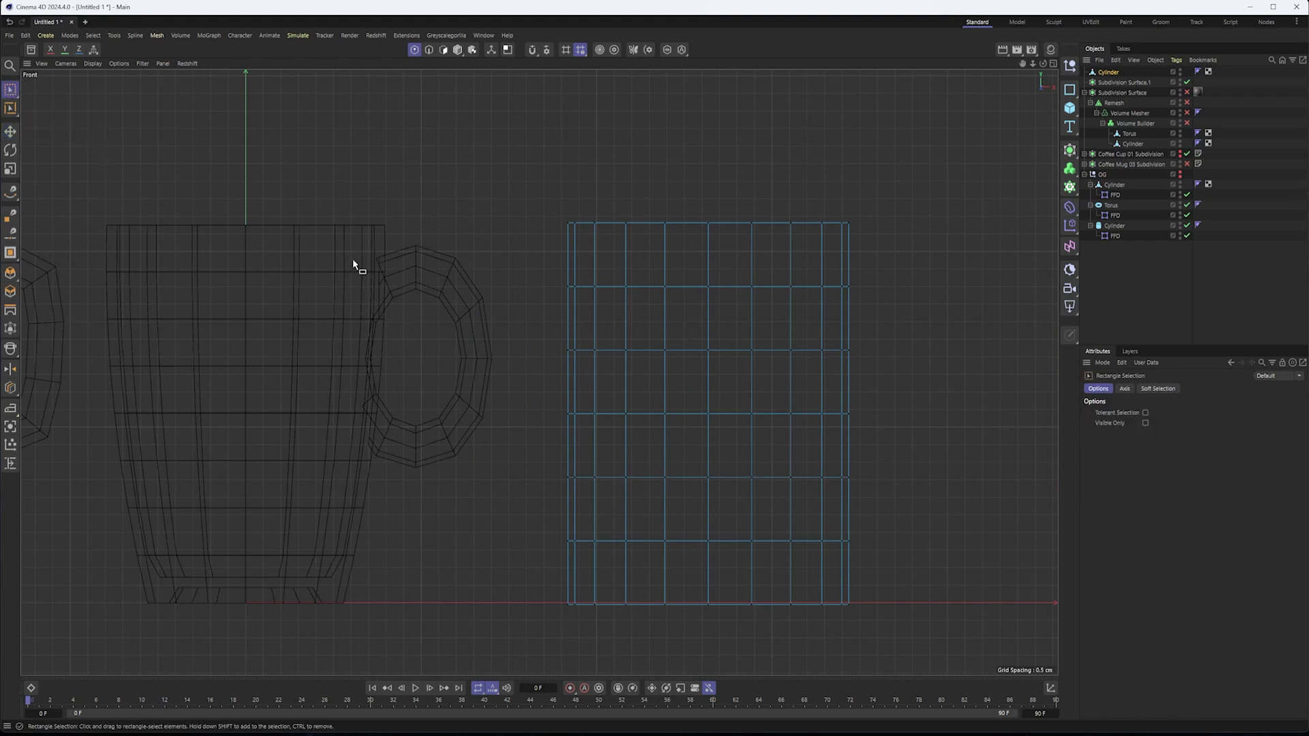
left_click_drag(525, 258, 920, 631)
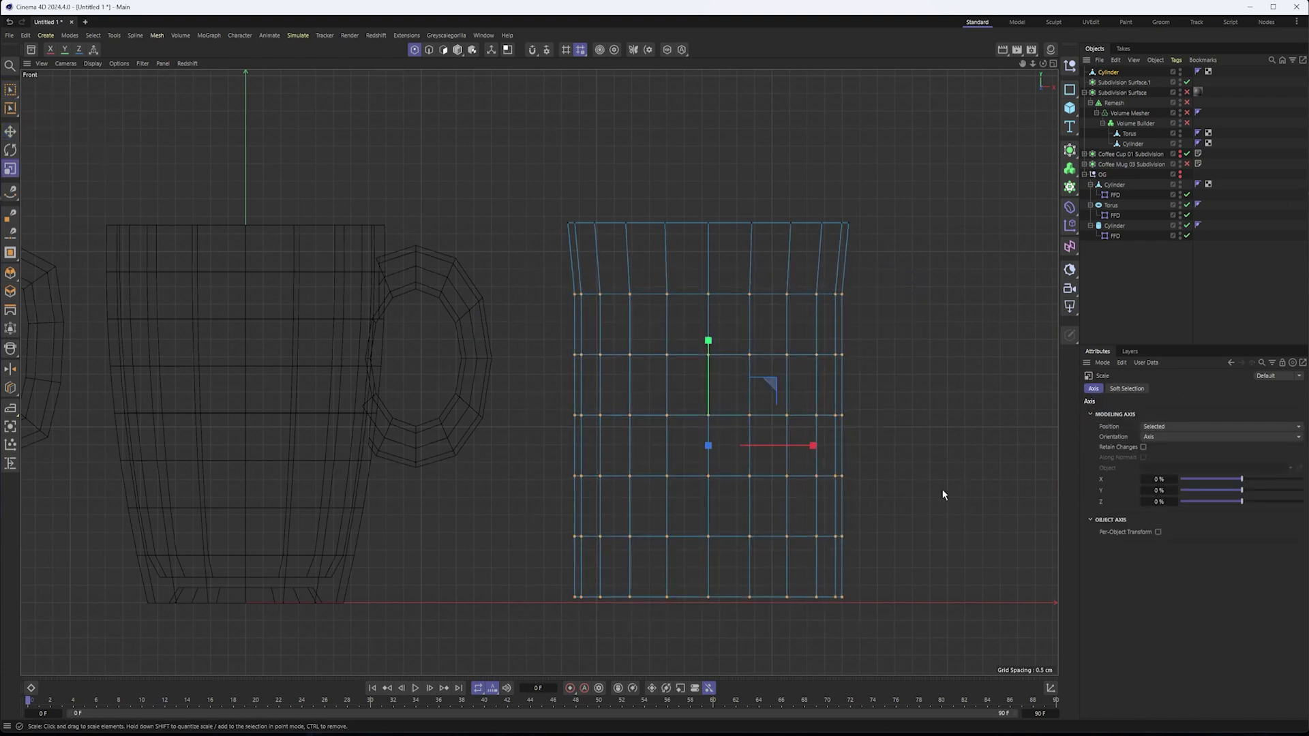
left_click_drag(524, 336, 903, 634)
key("t")
left_click_drag(928, 518, 889, 522)
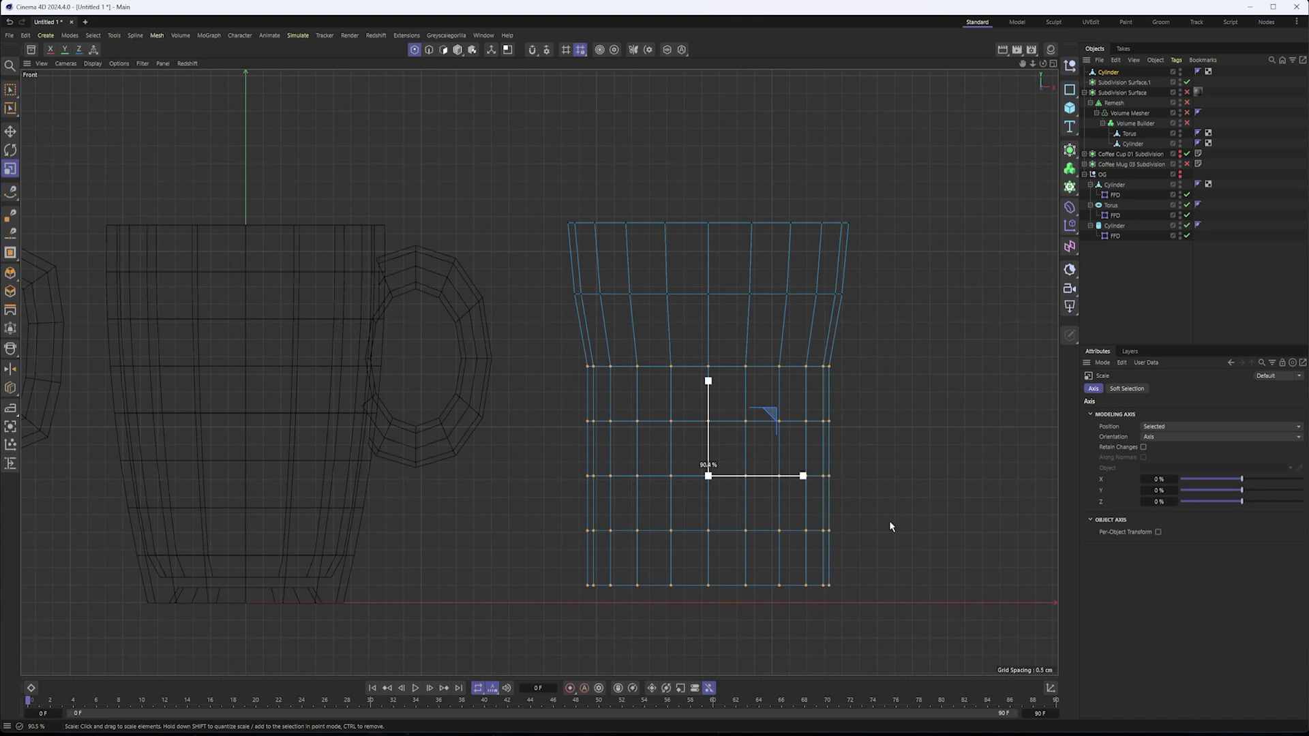
- Try to continue the cylinder's taper by scaling each lower group of point rows inward, down to the base
key("space")
left_click_drag(510, 399, 945, 663)
key("t")
left_click_drag(923, 577, 882, 582)
key("space")
left_click_drag(529, 464, 923, 602)
key("t")
key("space")
left_click_drag(969, 664, 971, 667)
key("t")
left_click_drag(893, 569, 844, 575)
key("space")
key("t")
left_click_drag(549, 544, 902, 638)
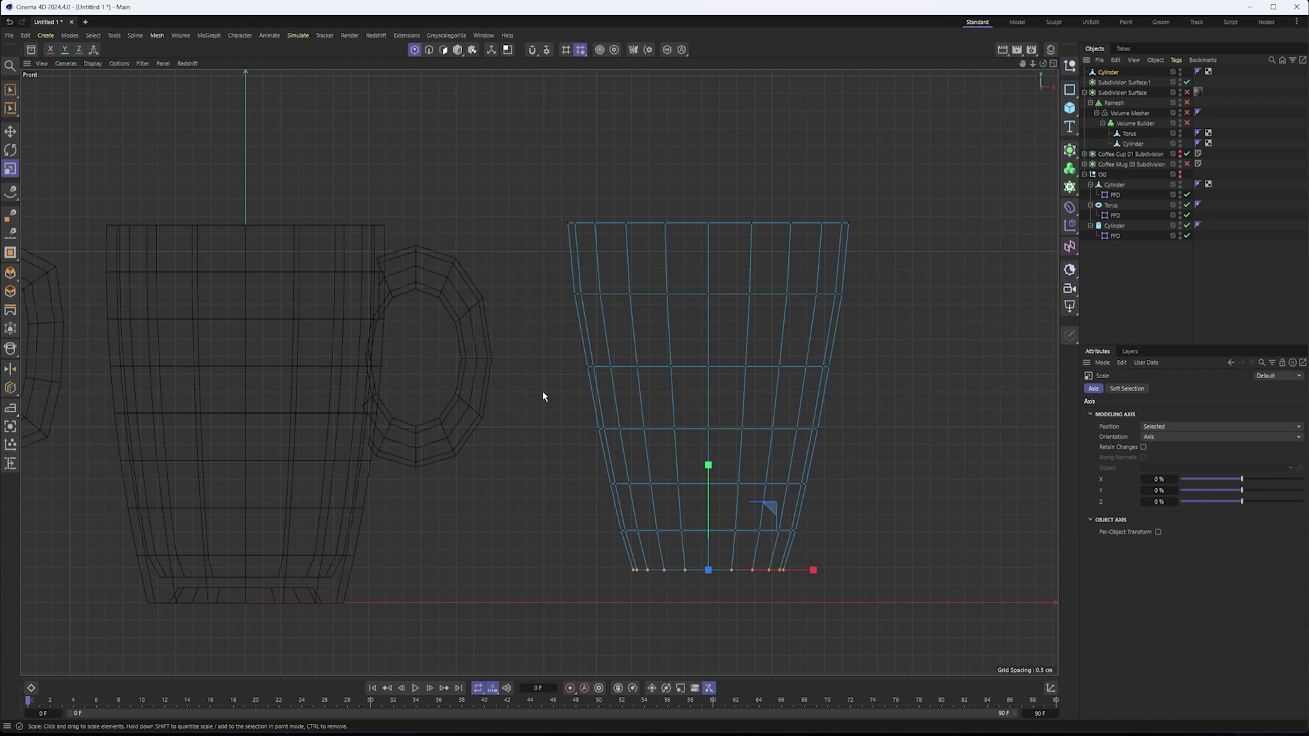
- Undo all of the row-by-row scaling on the cylinder
key("ctrl+z")
key("ctrl+z")
key("ctrl+z")
key("ctrl+z")
key("ctrl+z")
key("ctrl+z")
key("ctrl+z")
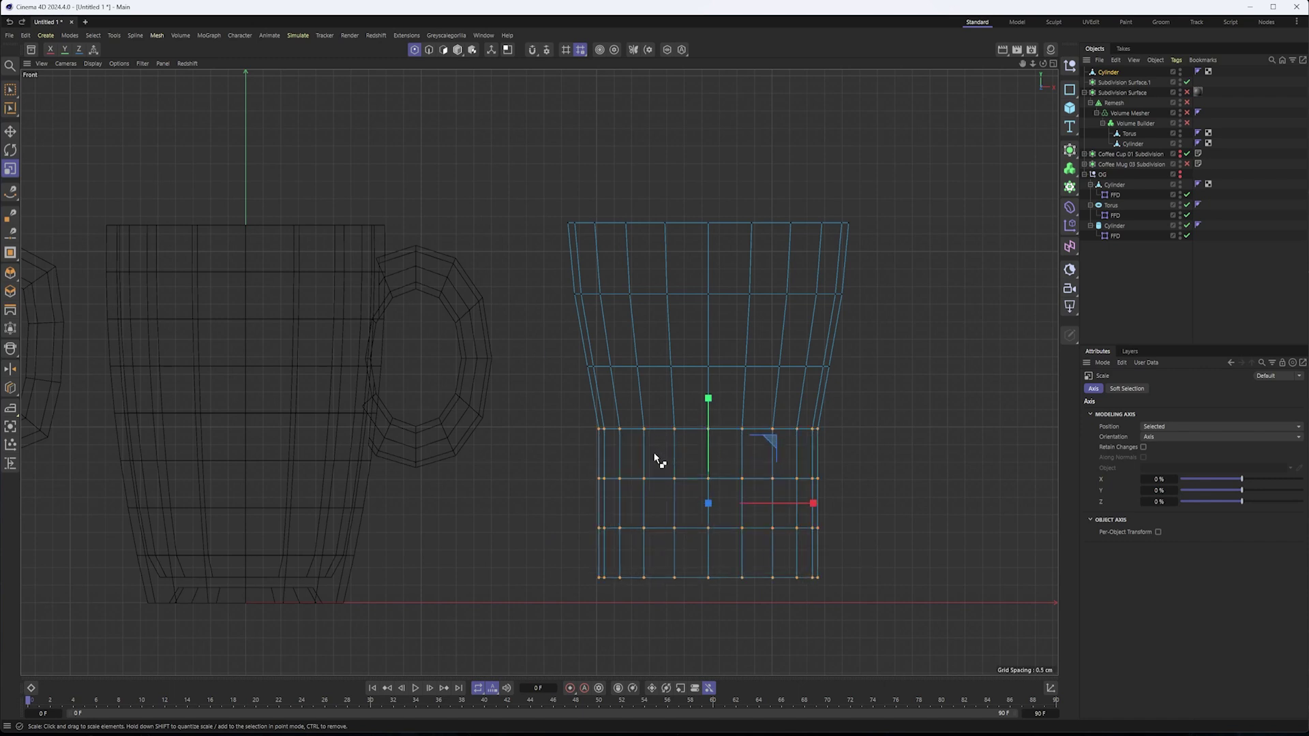
key("ctrl+z")
key("ctrl+z")
key("ctrl+z")
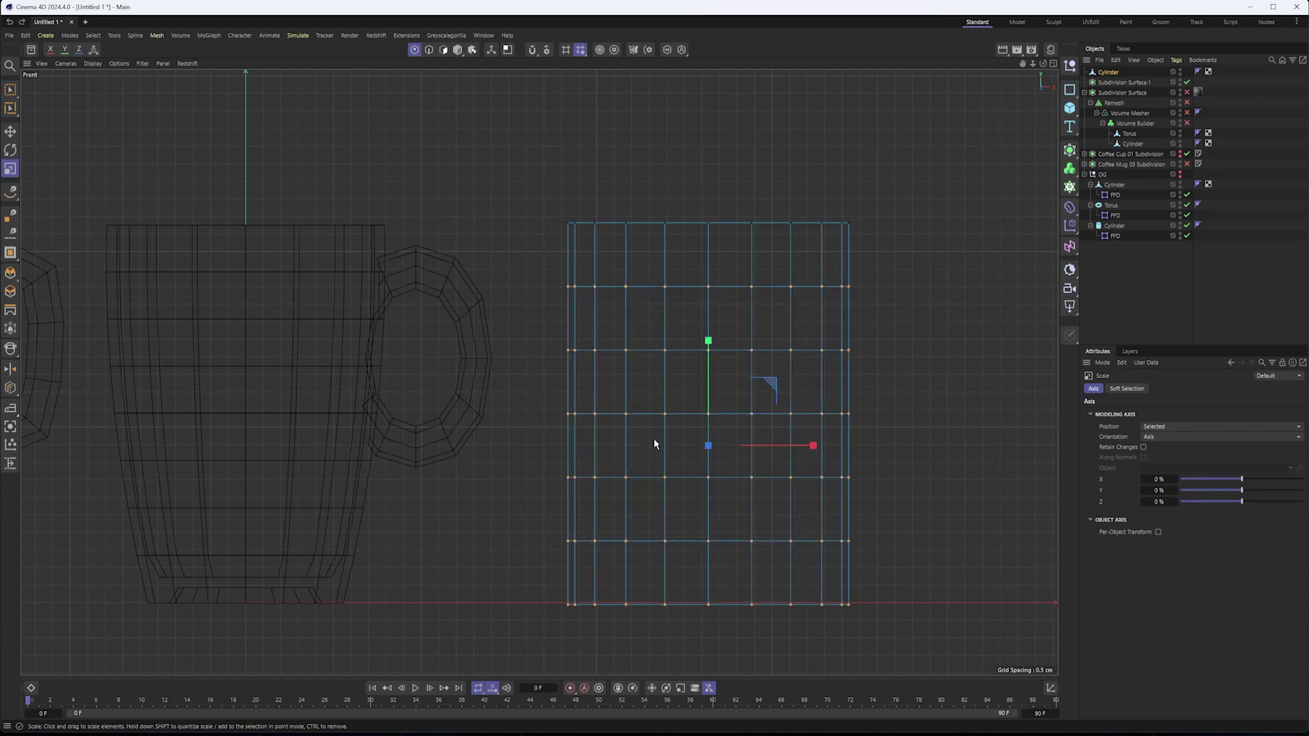
- Return to the perspective view and add an FFD deformer as a child of the new cylinder
key("F1")
middle_click_drag(544, 405, 578, 429, "alt")
left_click_drag(578, 428, 574, 435, "alt")
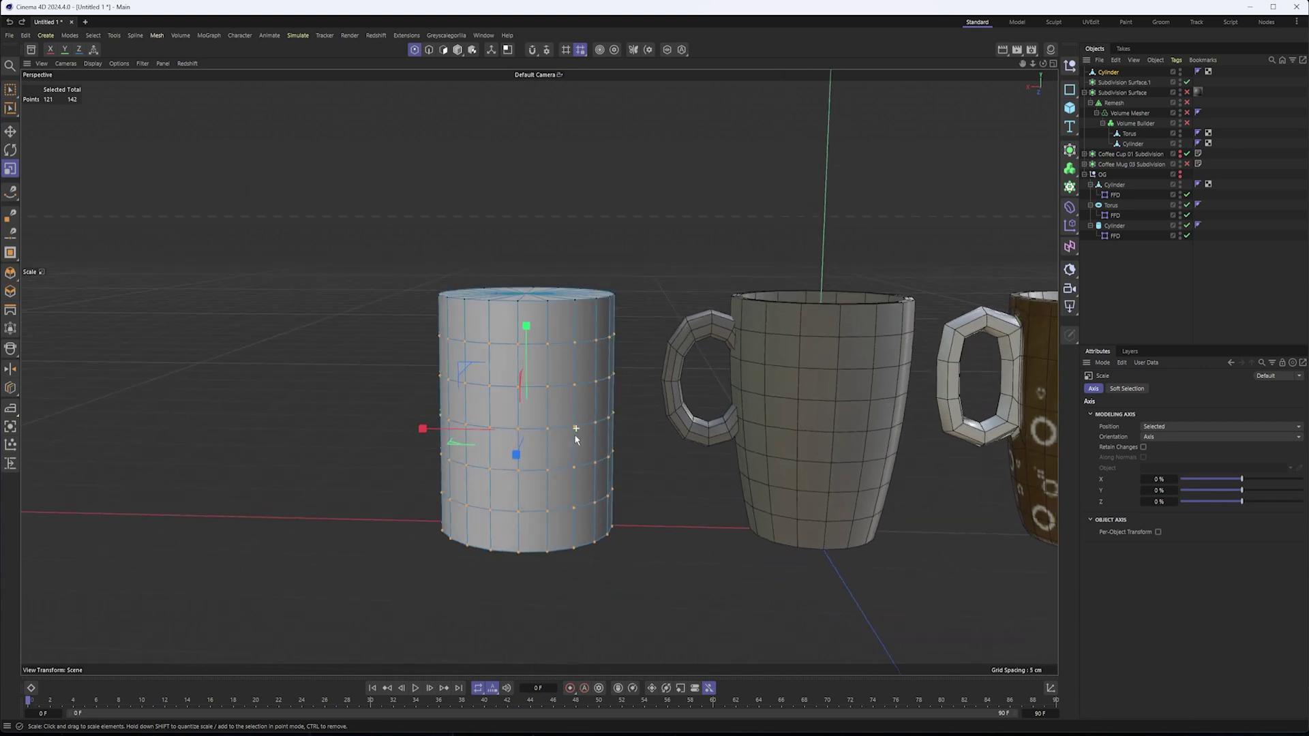
left_click(1070, 209)
left_click(1110, 281)
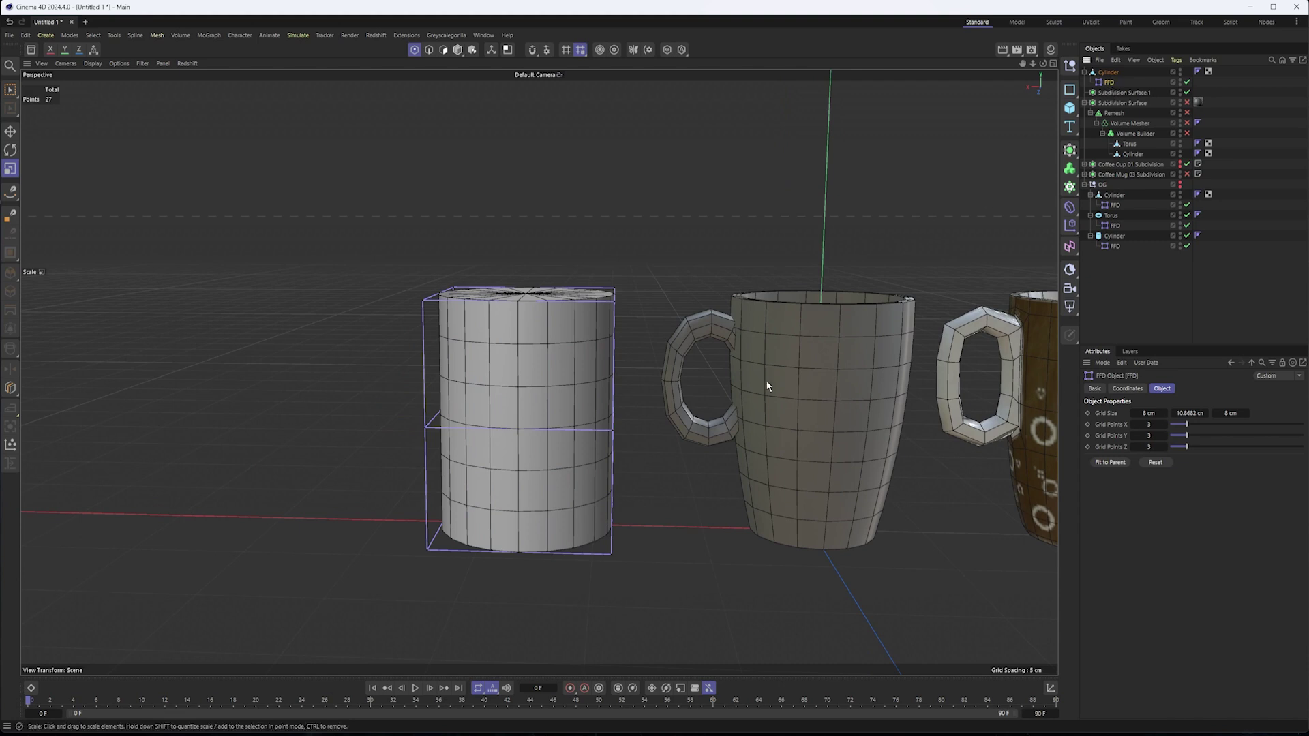
- In the right view, scale the middle row of FFD cage points inward towards the reference mugs' outline
key("F3")
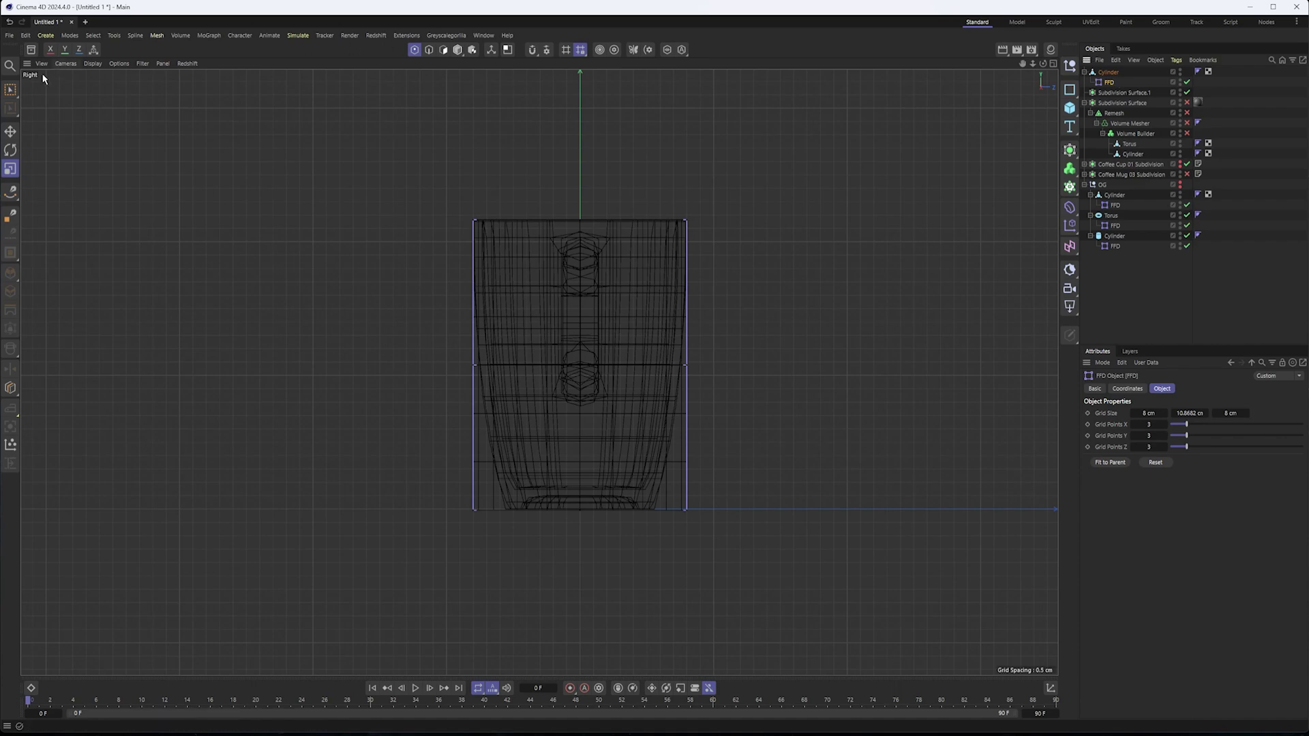
left_click(11, 86)
left_click(50, 123)
left_click_drag(390, 315, 760, 415)
scroll(671, 351, "up", 5)
left_click_drag(721, 325, 685, 334)
- Scale the FFD cage's bottom row of points inward to about 72% so the base narrows like the reference mugs
scroll(578, 451, "down", 2)
scroll(579, 451, "down", 1)
middle_click_drag(580, 436, 630, 246, "alt")
key("space")
left_click_drag(287, 442, 865, 524)
key("space")
left_click_drag(823, 449, 710, 465)
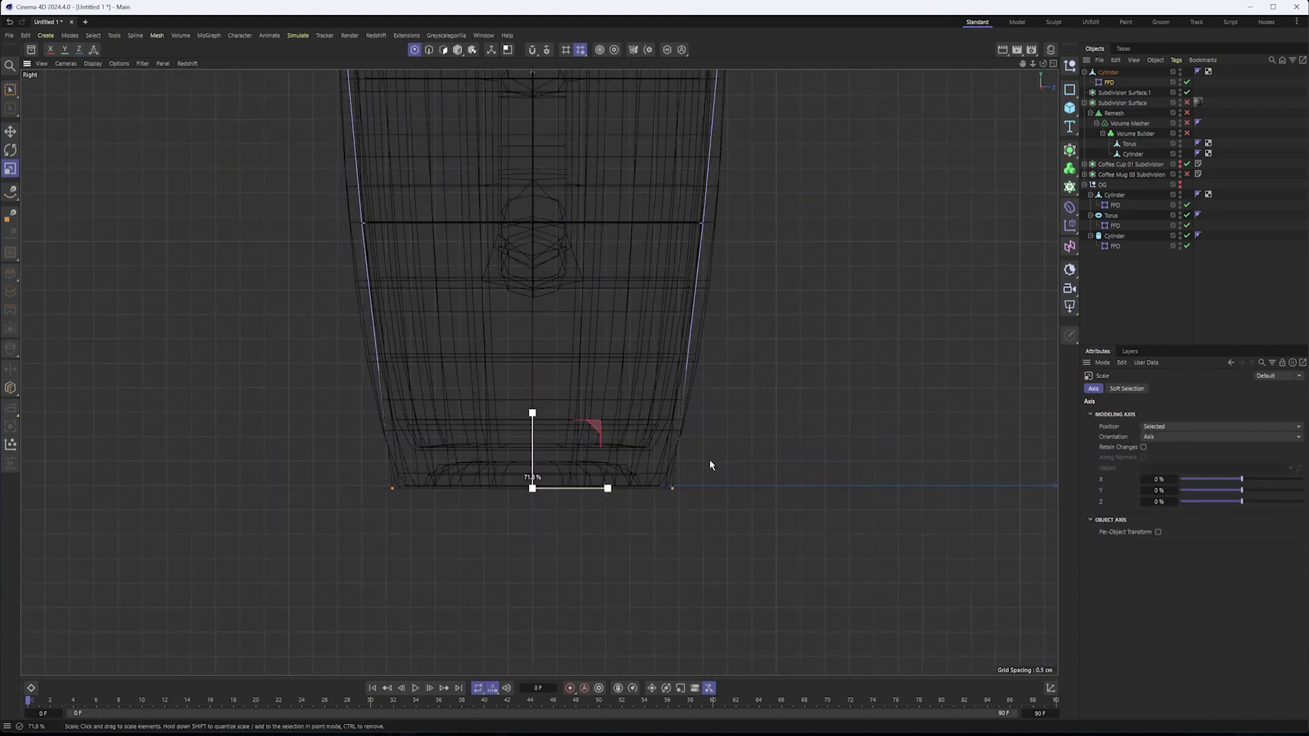
- Fine-tune the height and width of the FFD cage's bottom points against the reference mugs' base
key("e")
left_click_drag(534, 419, 532, 418)
key("t")
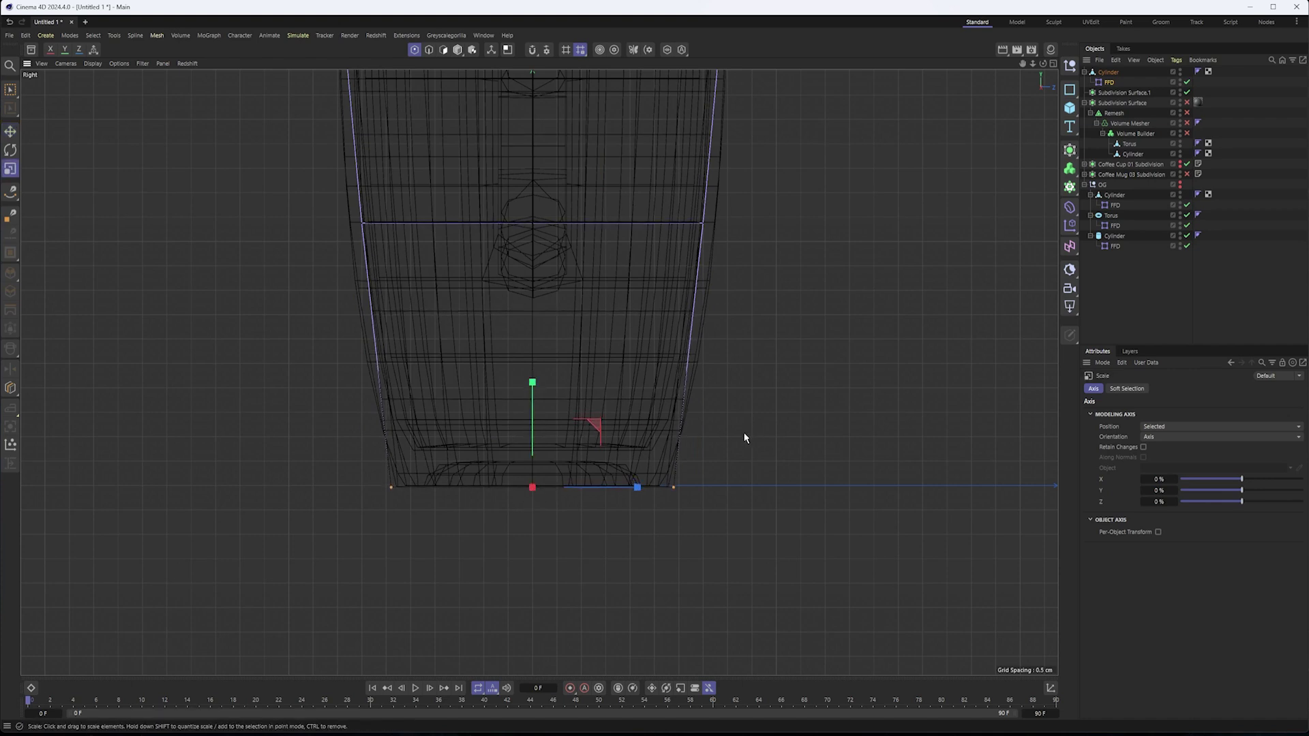
left_click_drag(744, 433, 740, 434)
key("e")
left_click_drag(531, 402, 532, 400)
- Widen the FFD cage's middle row of points and compare the curved body with the reference mug in perspective
middle_click_drag(463, 236, 482, 482, "alt")
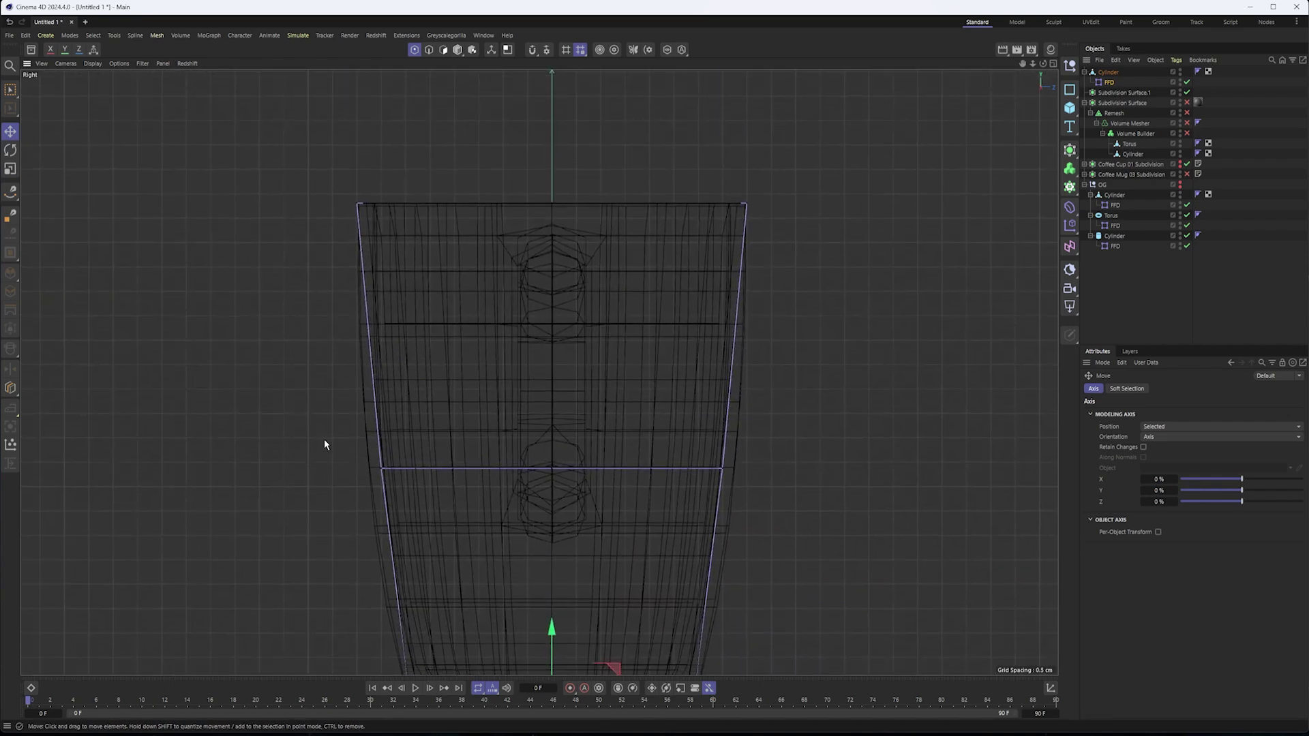
key("0")
key("t")
left_click_drag(817, 513, 849, 503)
key("F1")
left_click_drag(585, 435, 585, 415, "alt")
middle_click_drag(647, 428, 651, 457, "alt")
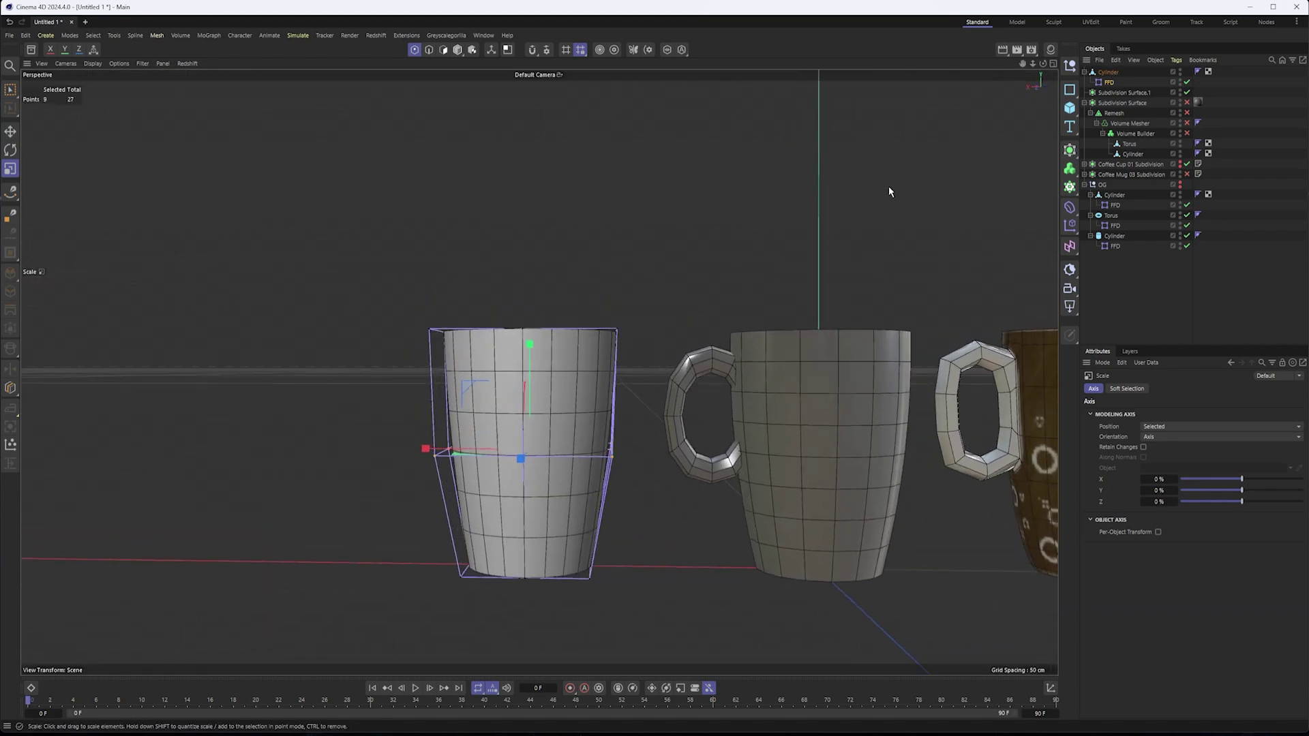
mouse_move(699, 366)
left_mouse_down("alt")
mouse_move(690, 375)
mouse_move(710, 375)
mouse_move(692, 372)
left_mouse_up("alt")
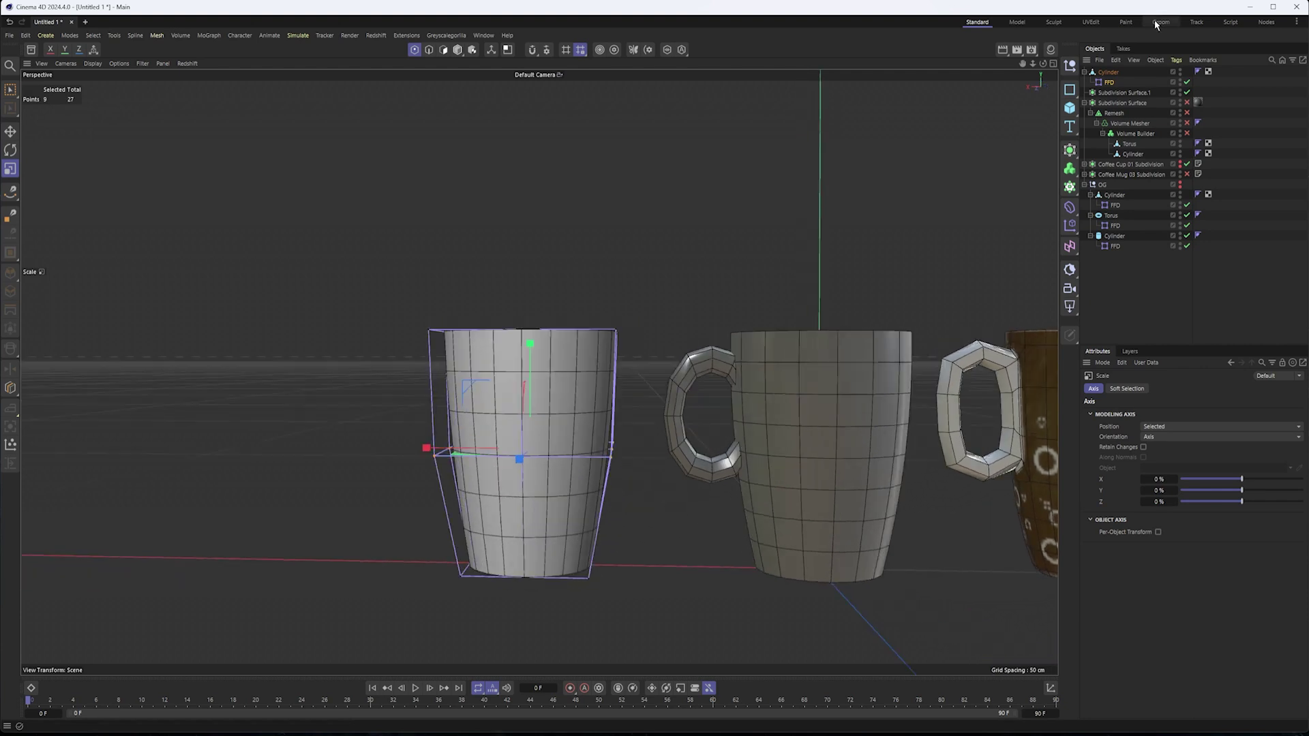
- Move the cylinder's first row of points below the rim upward, roughly halfway towards the rim
left_click(1105, 72)
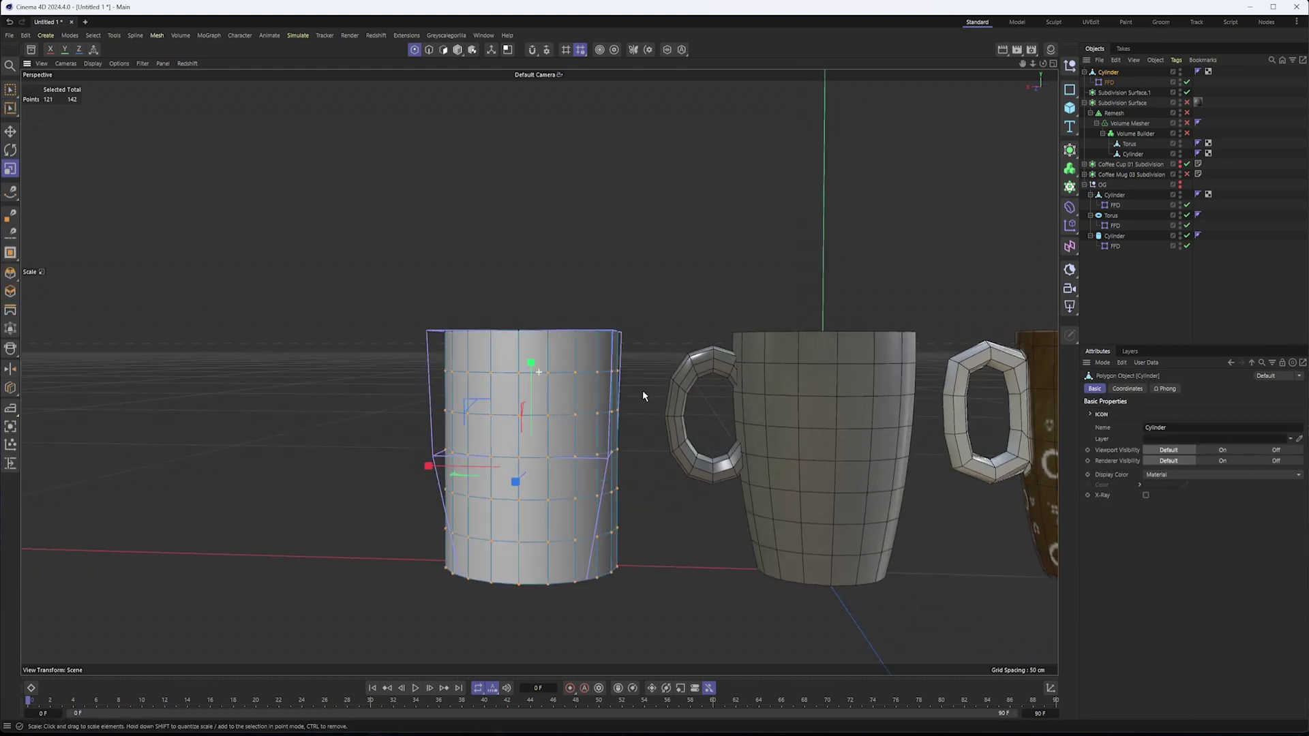
scroll(642, 394, "up", 3)
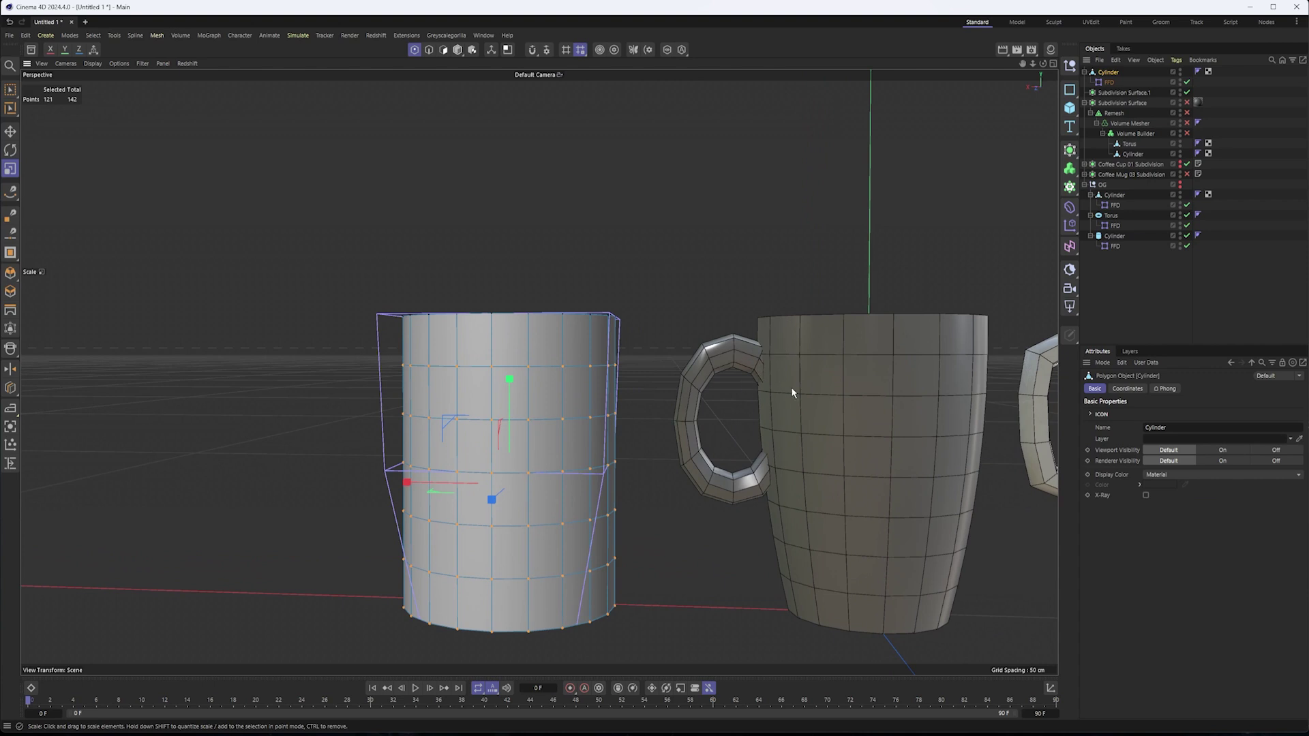
left_click_drag(567, 389, 628, 385, "alt")
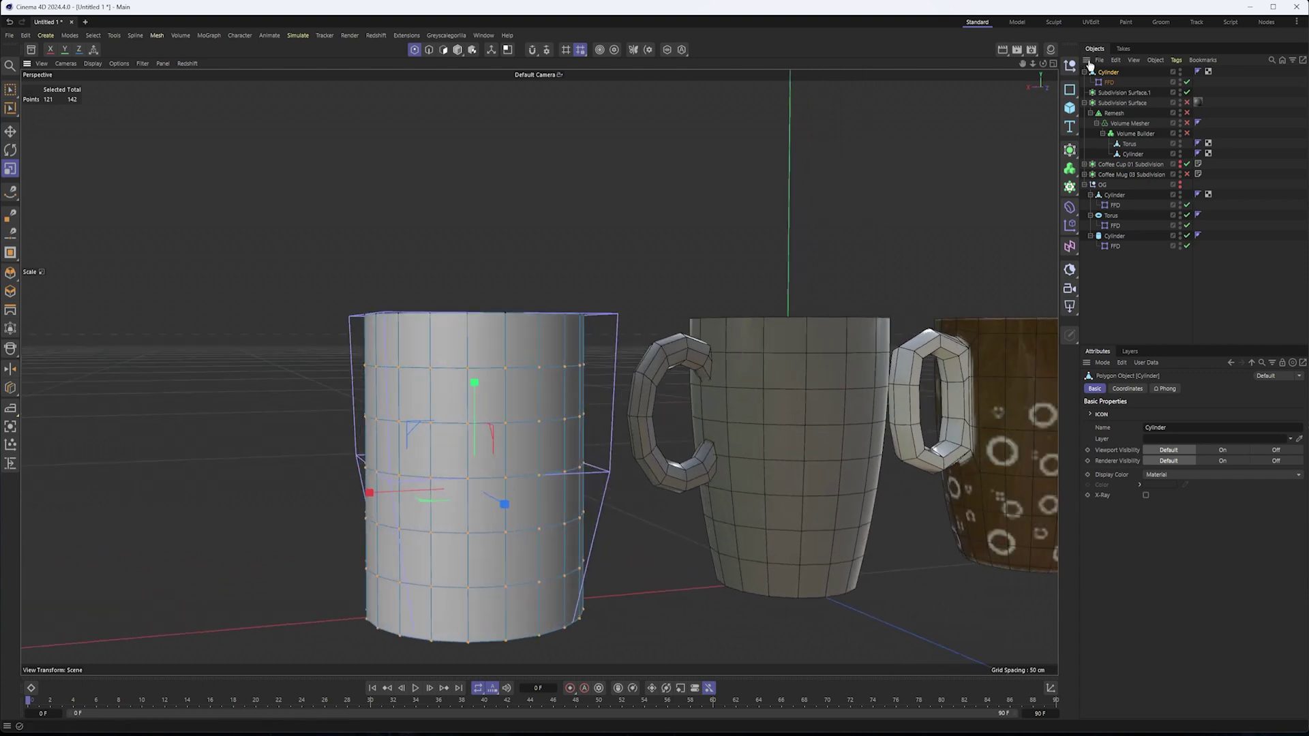
left_click_drag(492, 305, 512, 305, "alt")
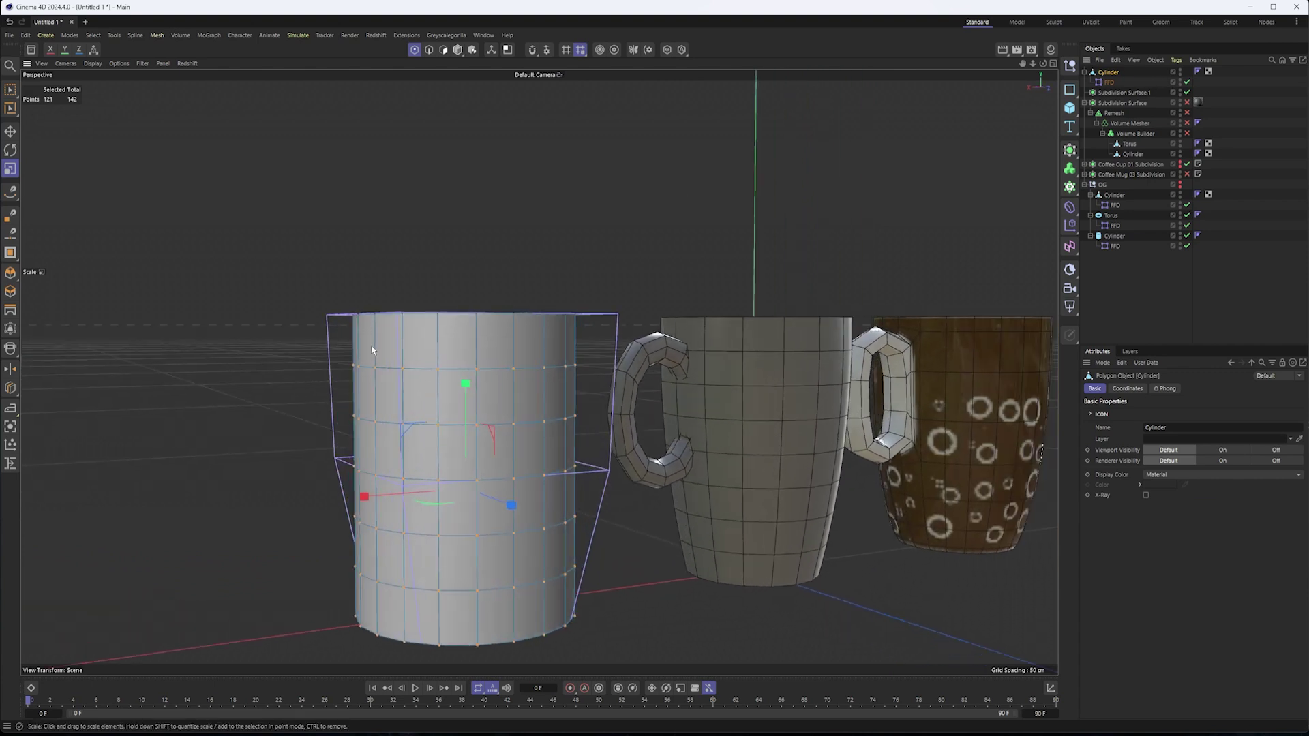
left_click_drag(350, 359, 353, 347, "alt")
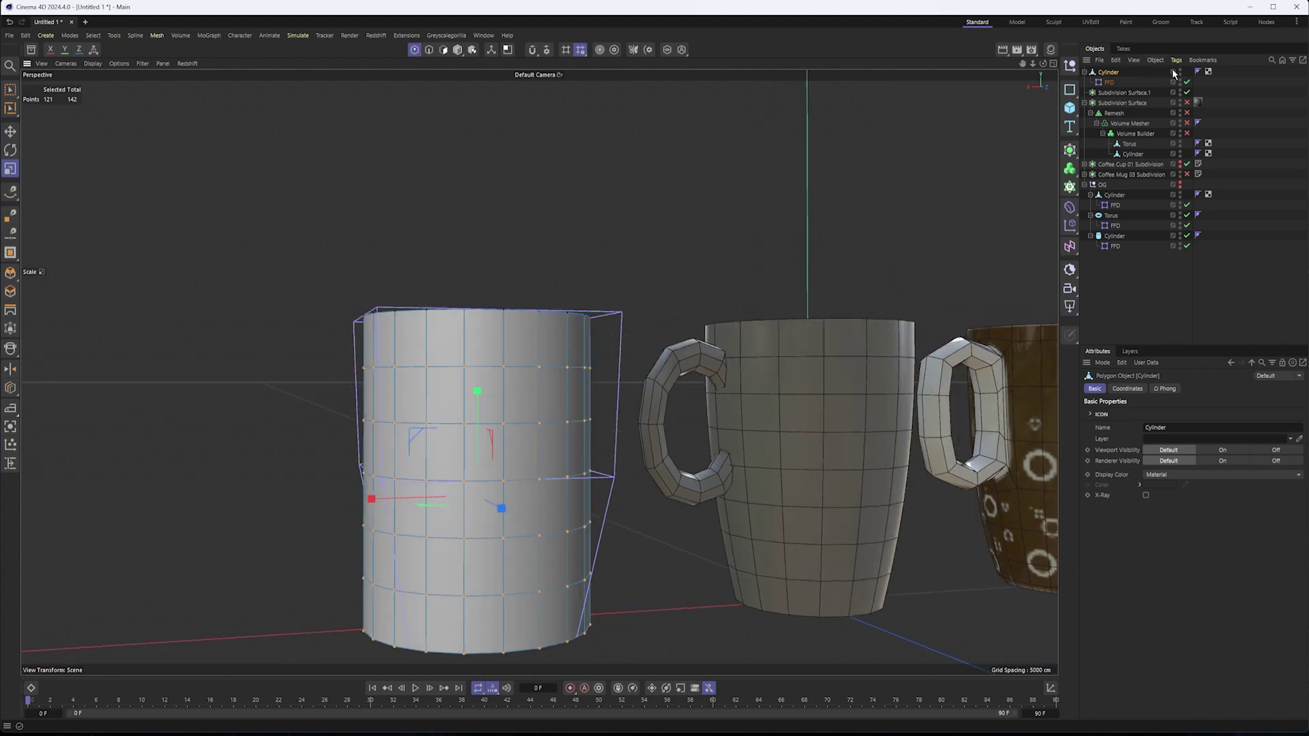
left_click_drag(673, 228, 571, 156, "alt")
left_click_drag(608, 252, 622, 254, "alt")
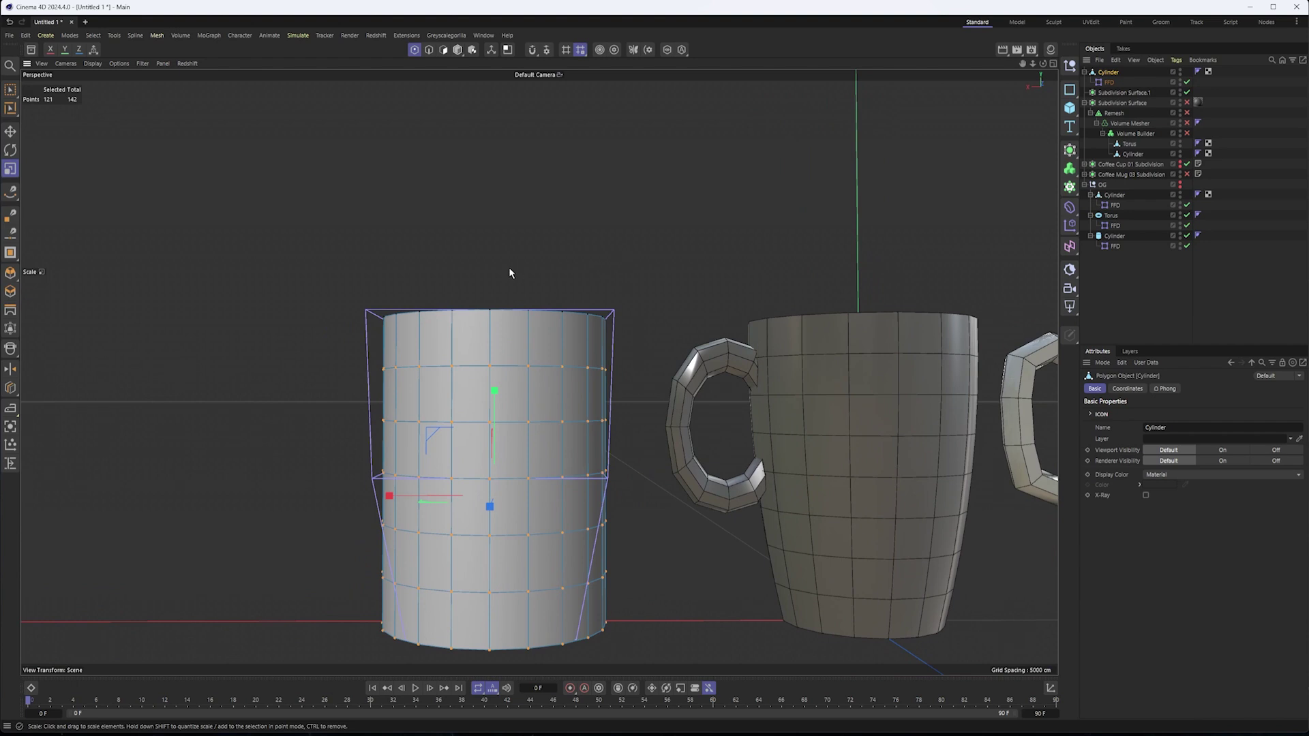
key("F3")
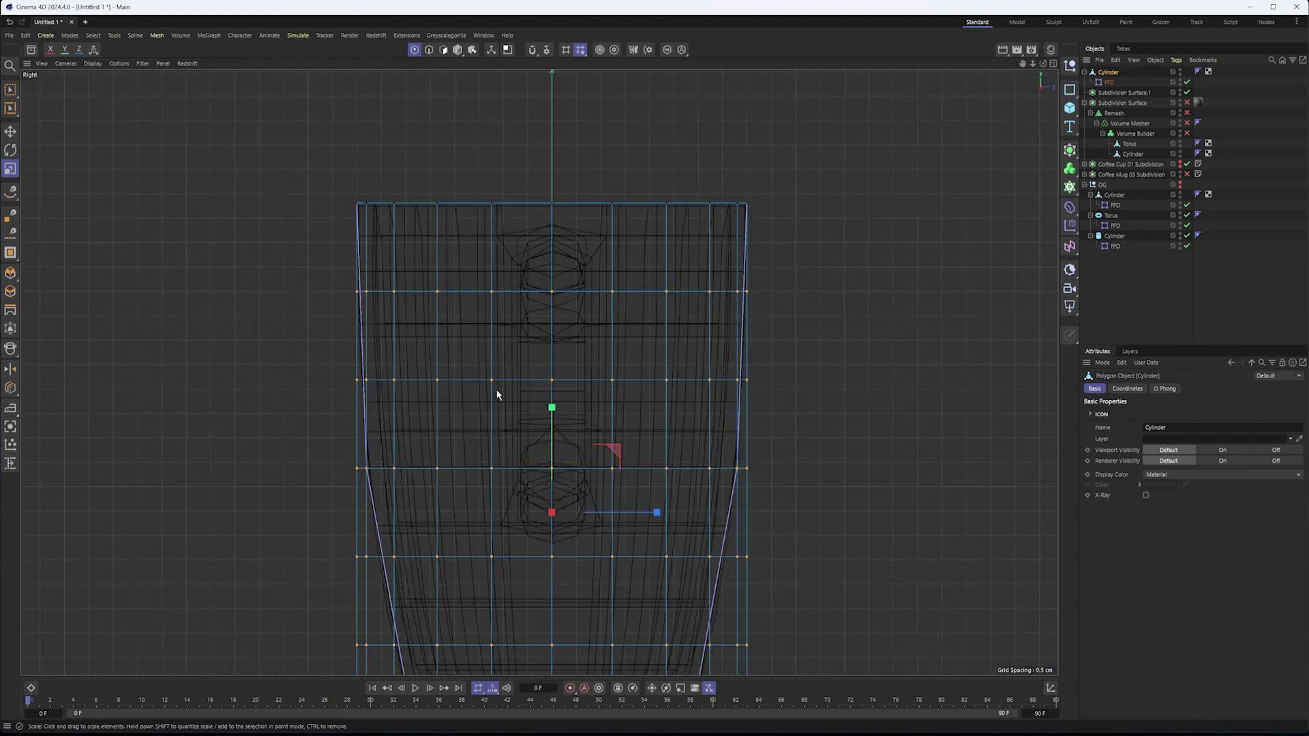
key("0")
left_click_drag(336, 279, 839, 350)
key("t")
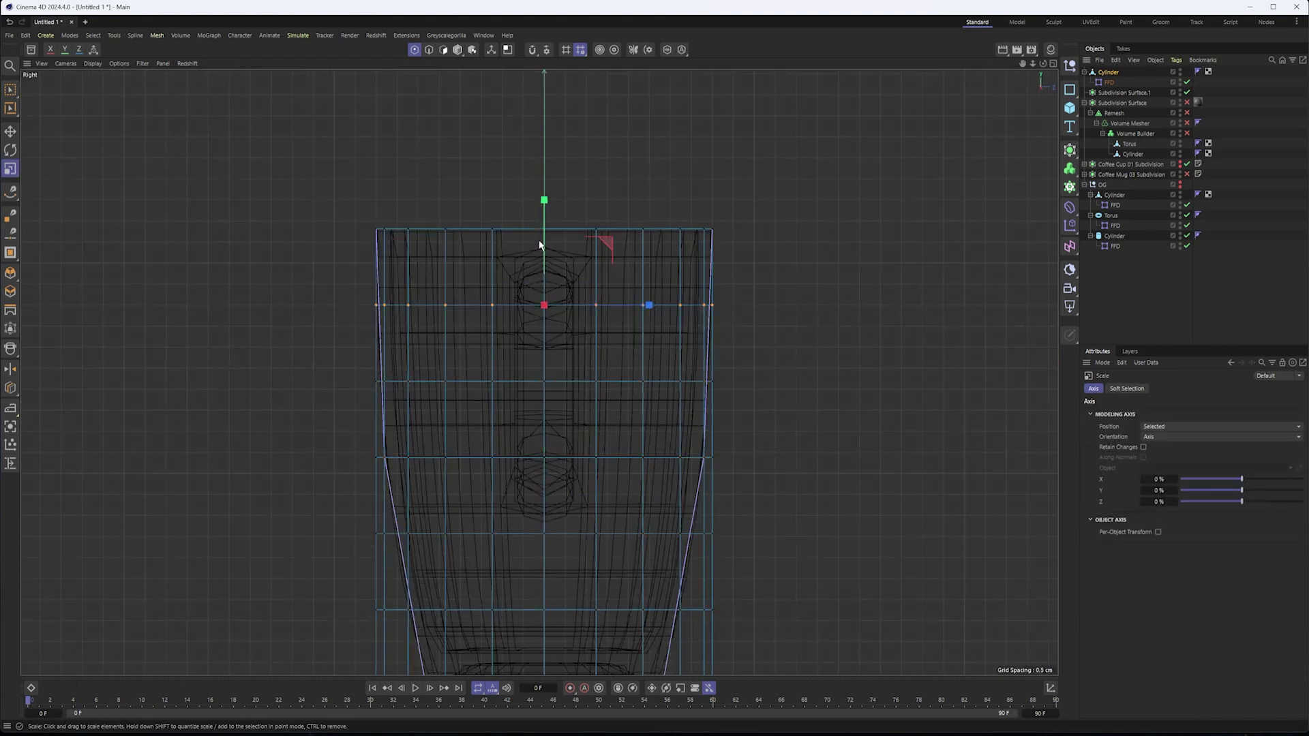
left_click_drag(543, 250, 545, 211)
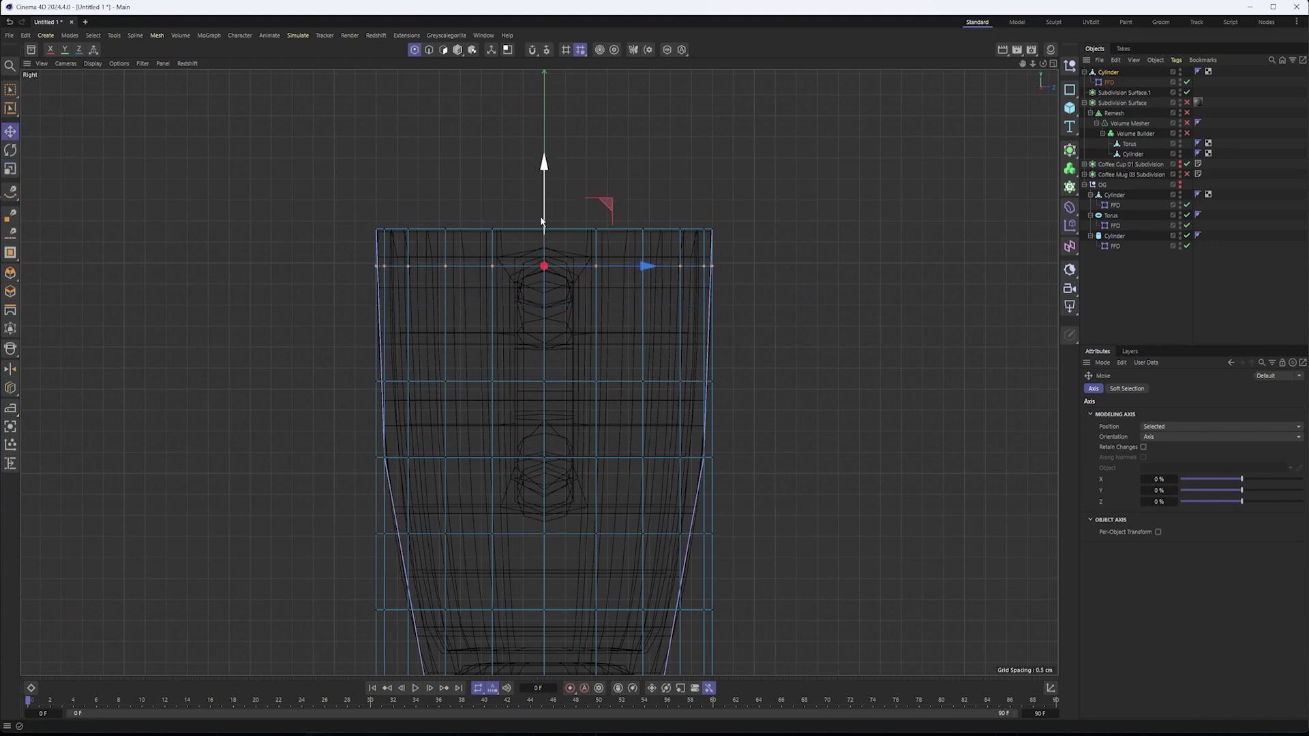
key("F1")
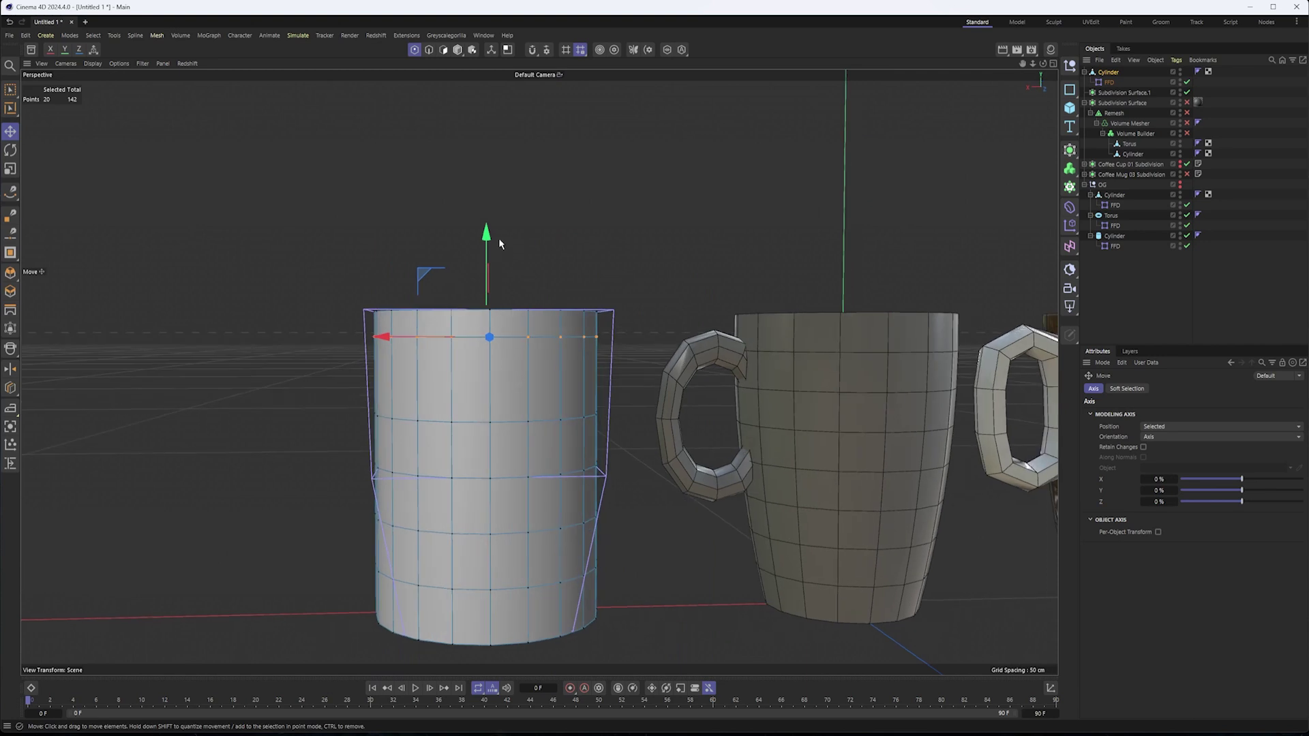
left_click_drag(489, 246, 487, 253)
- Cut a new edge loop at about 48% between the cylinder's uppermost side row and the row below it
middle_click_drag(600, 428, 573, 375, "alt")
right_click(660, 259)
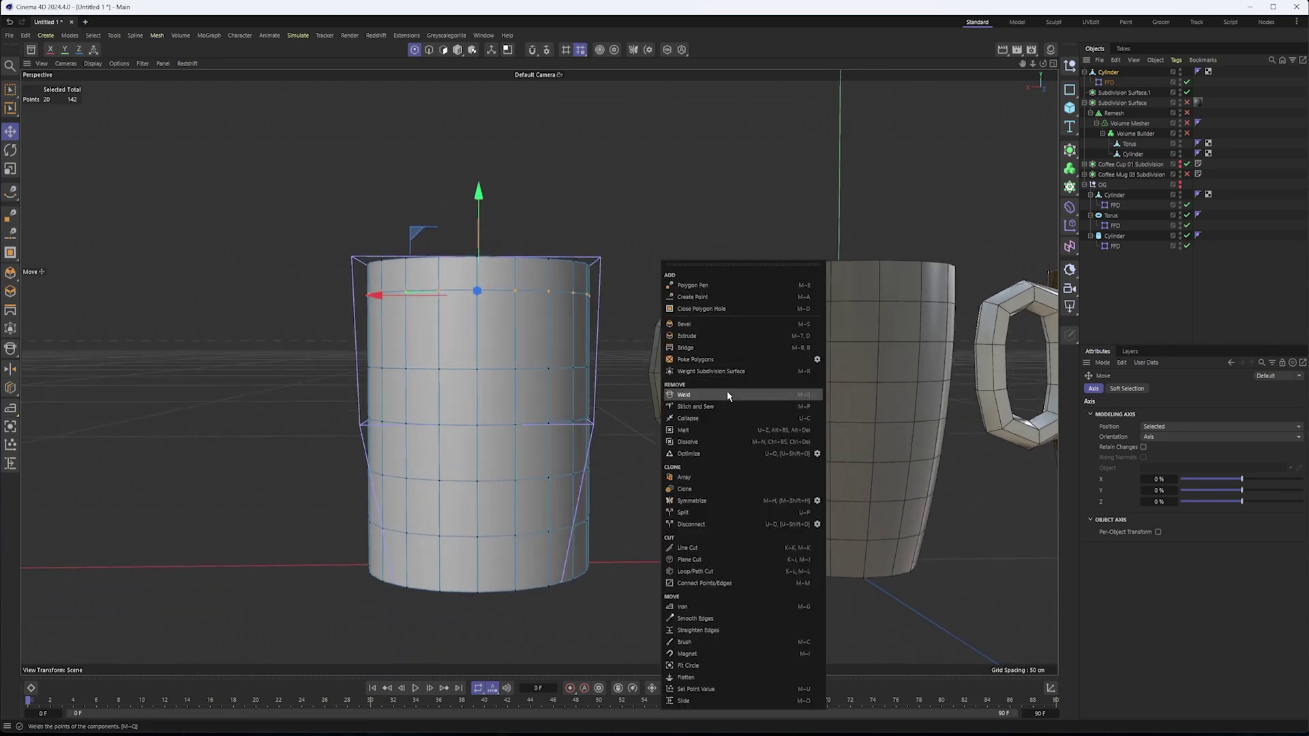
left_click(702, 571)
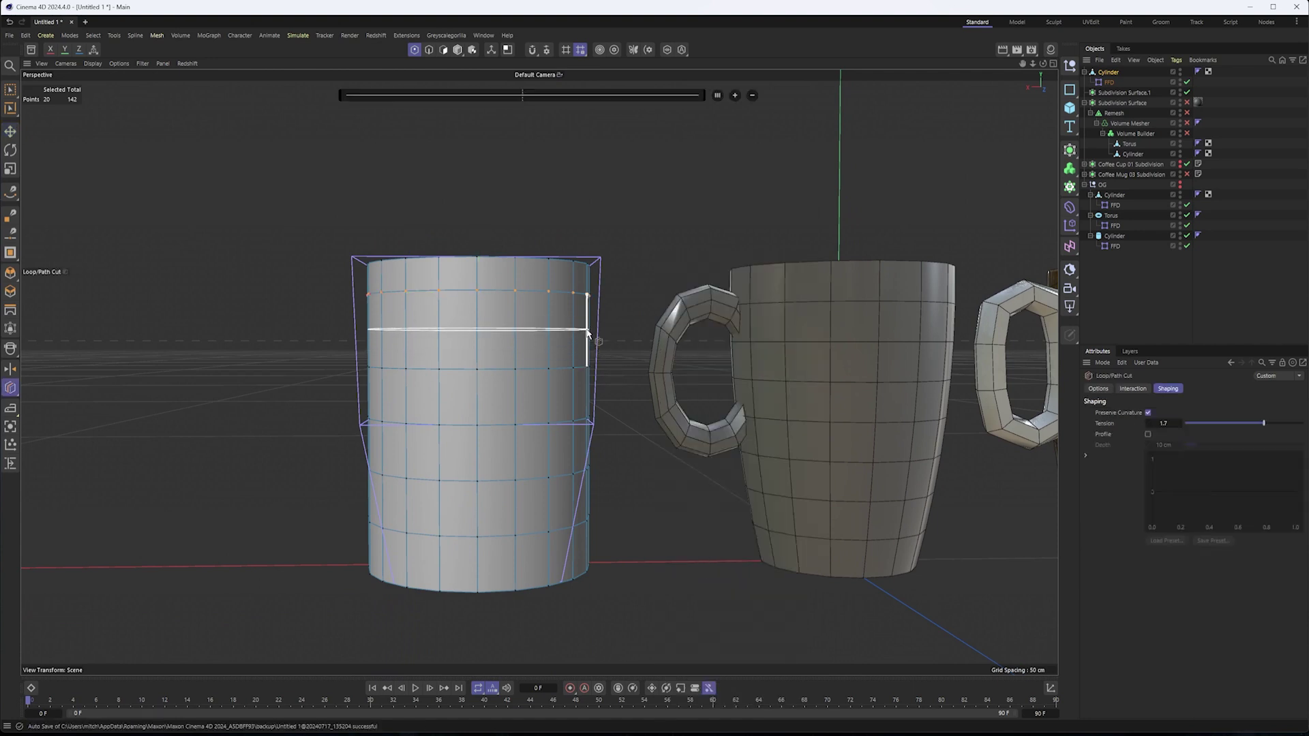
left_click_drag(481, 350, 517, 363, "alt")
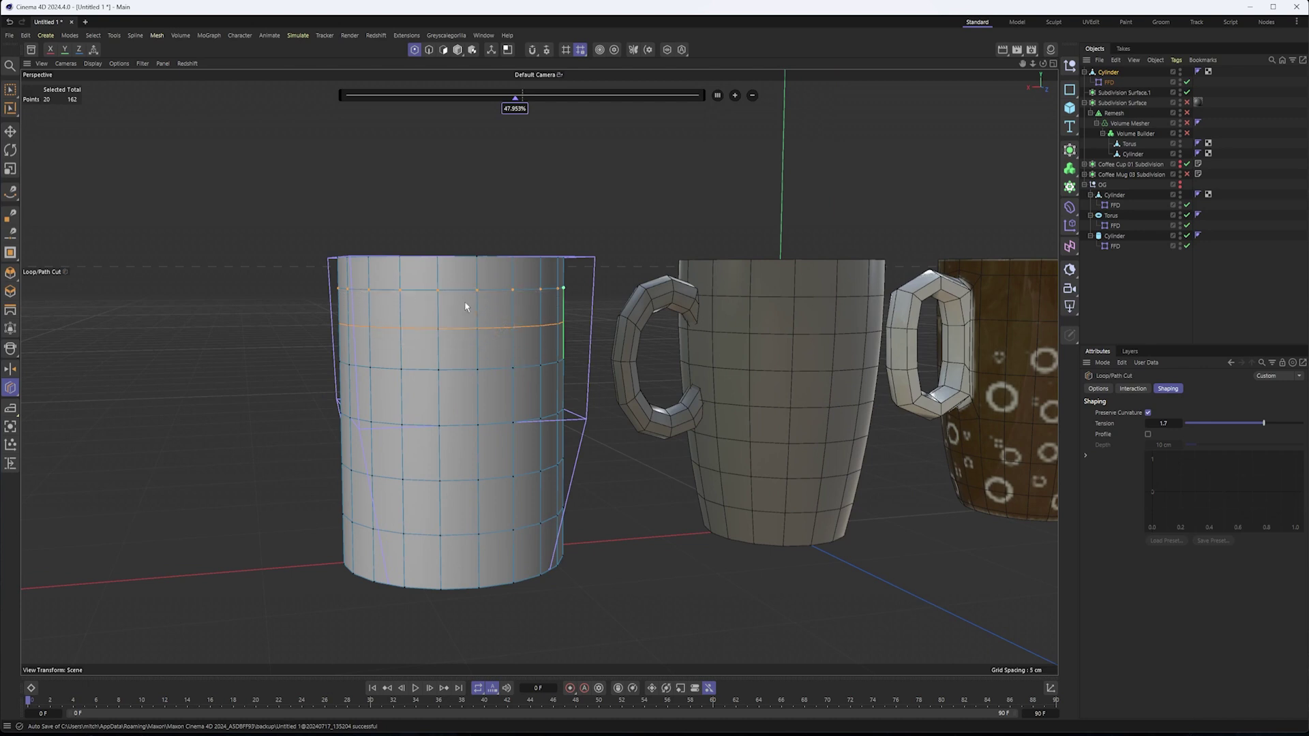
mouse_move(480, 317)
left_mouse_down("alt")
mouse_move(460, 314)
mouse_move(479, 309)
left_mouse_up("alt")
left_click_drag(489, 360, 496, 373, "alt")
- Select the cylinder's middle row of points and raise it slightly
key("space")
left_click_drag(322, 391, 681, 441)
mouse_move(441, 397)
left_mouse_down("alt")
mouse_move(770, 407)
mouse_move(440, 402)
left_mouse_up("alt")
- Cut another edge loop just below the cylinder's middle row, at about 41%
right_click(334, 370)
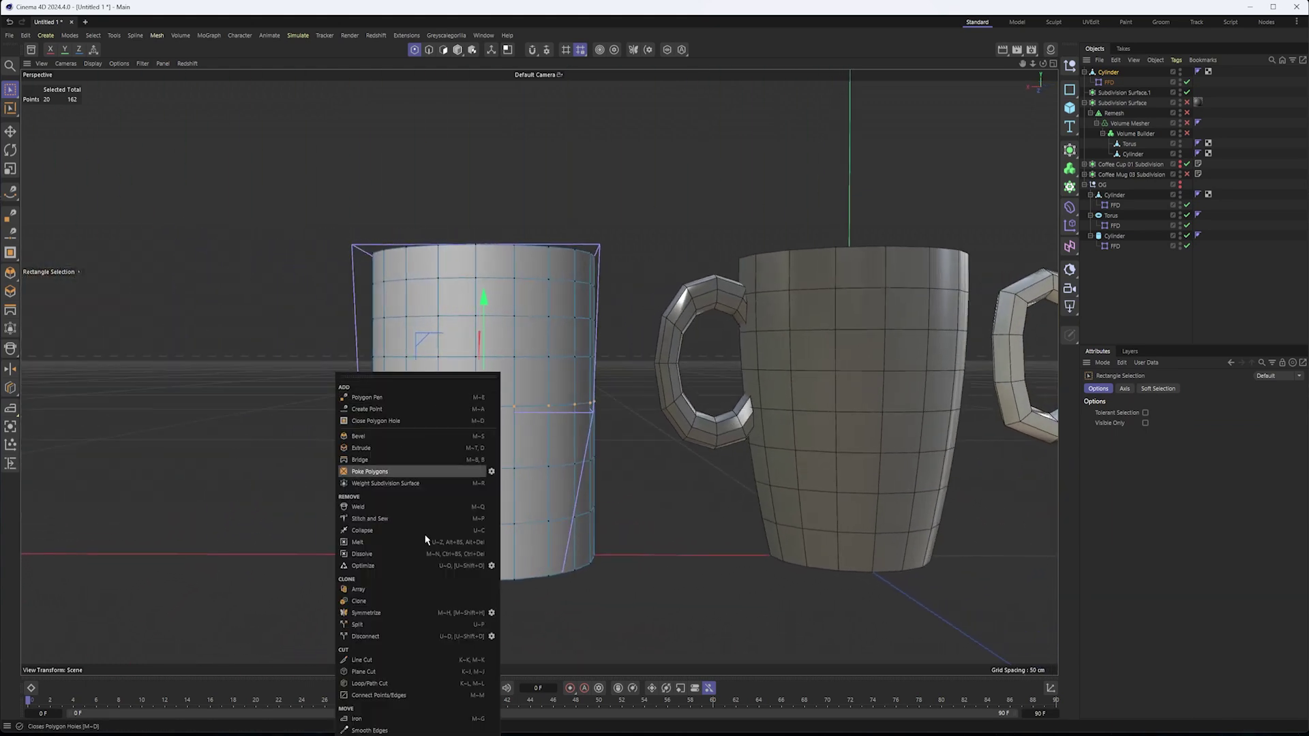
left_click(409, 683)
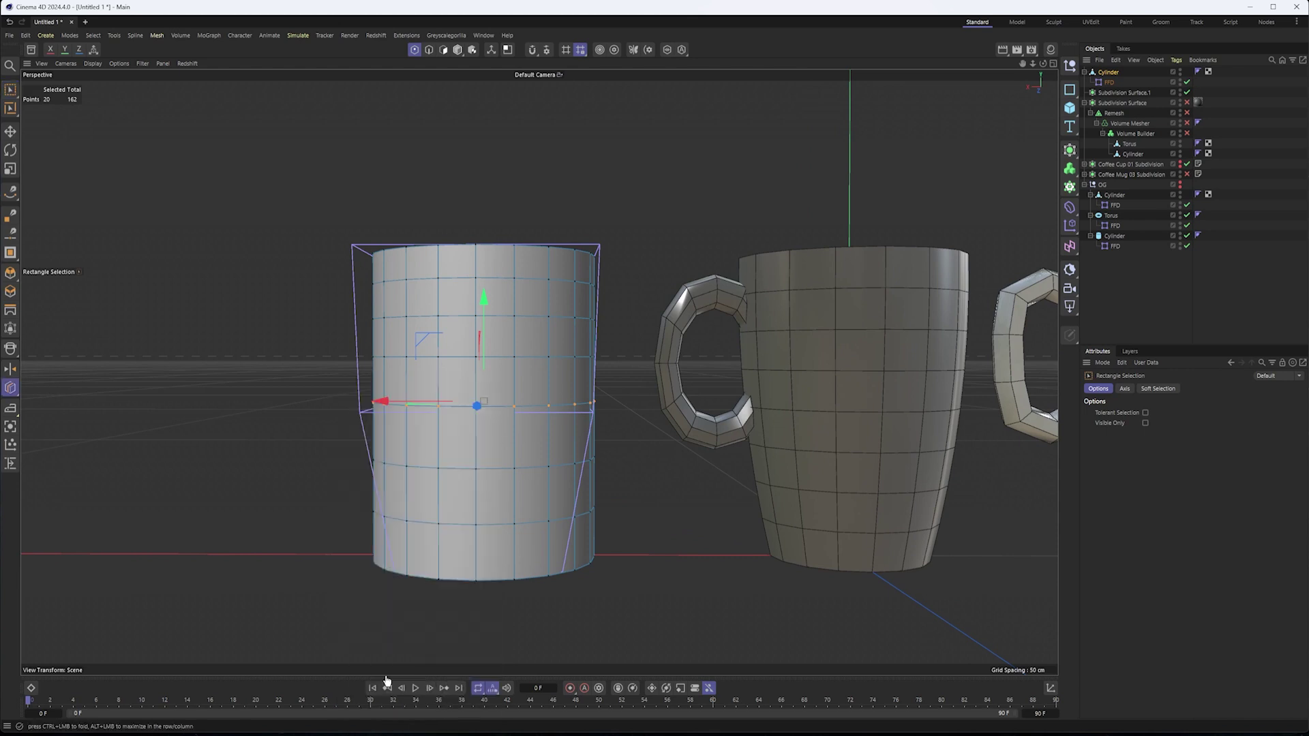
left_click(479, 444)
left_click_drag(477, 452, 496, 505, "alt")
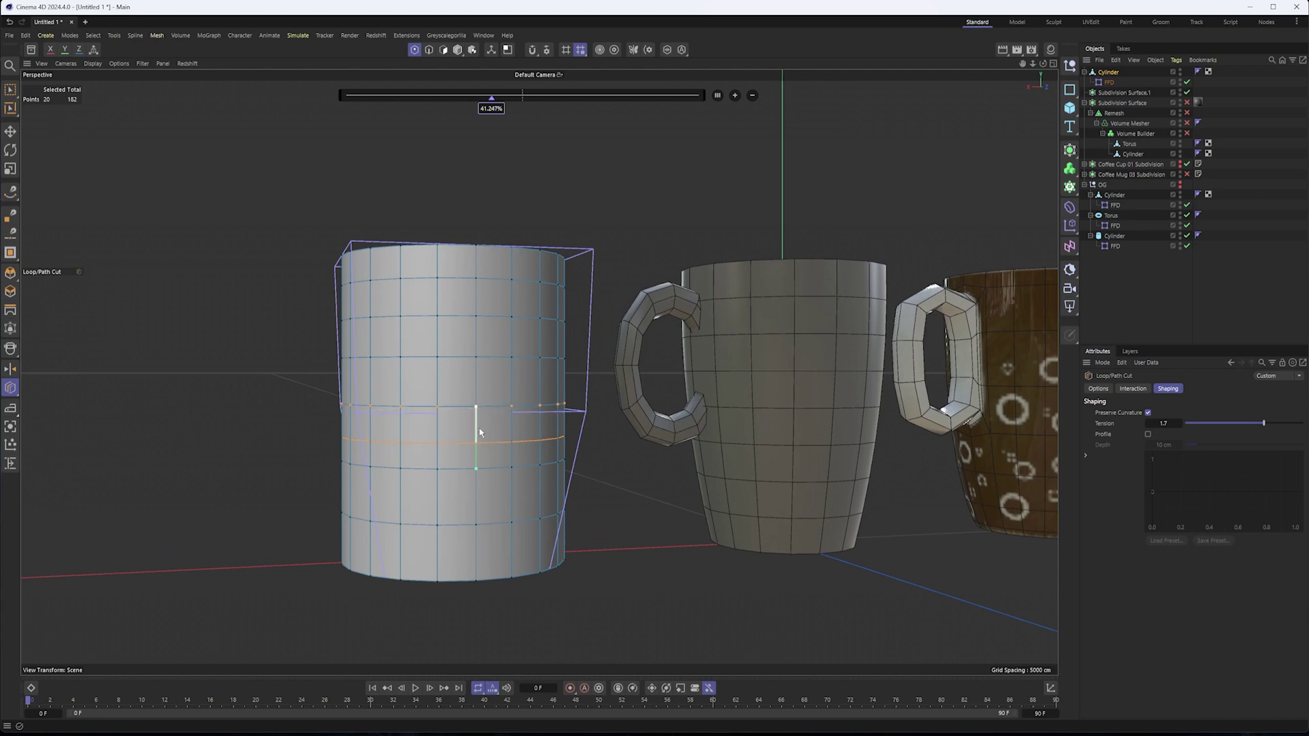
left_click_drag(467, 311, 460, 428, "alt")
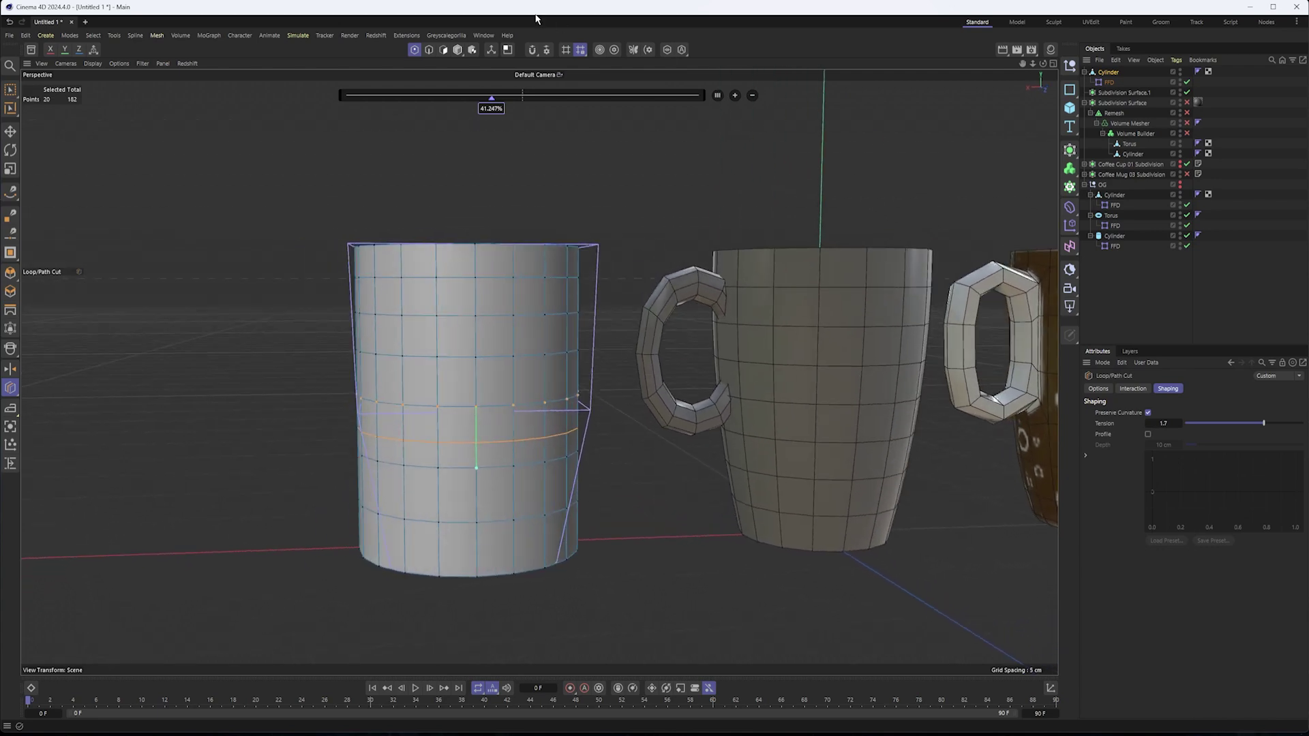
- Switch from point editing to Model mode and inspect the deformed cylinder beside the reference mug
left_click(457, 50)
left_click_drag(600, 308, 589, 305, "alt")
key("e")
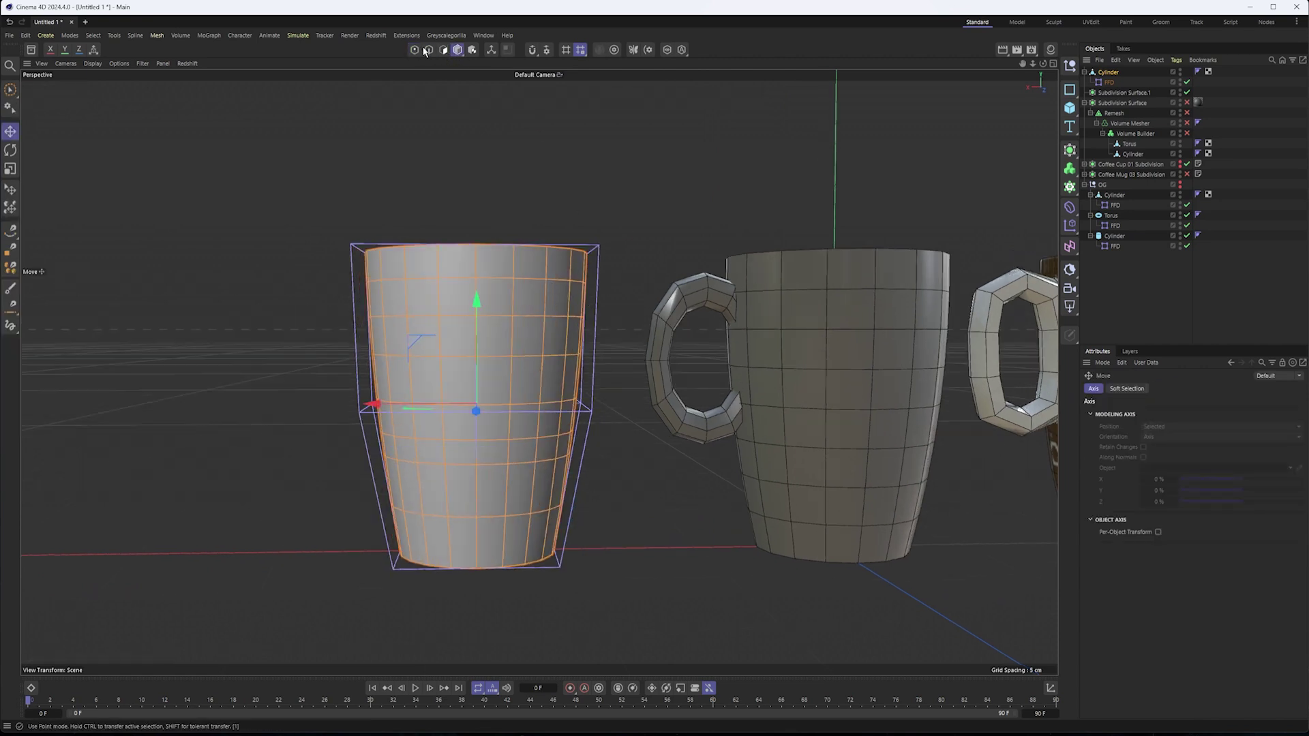
left_click_drag(663, 260, 650, 262, "alt")
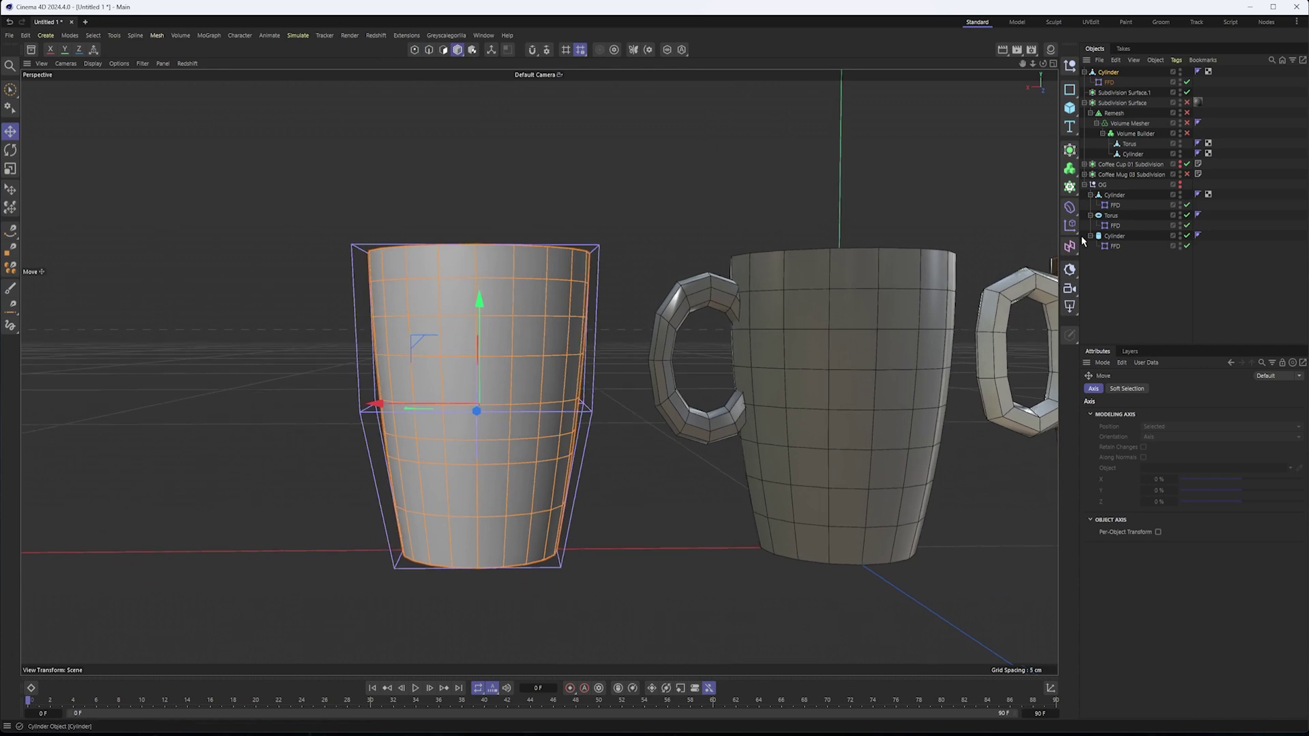
- Bake the FFD-tapered cylinder with Current State to Object, file the original in the collapsed OG group, and select the new copy
middle_click_drag(642, 248, 693, 245, "alt")
mouse_move(679, 350)
middle_mouse_down("alt")
mouse_move(636, 359)
mouse_move(670, 360)
middle_mouse_up("alt")
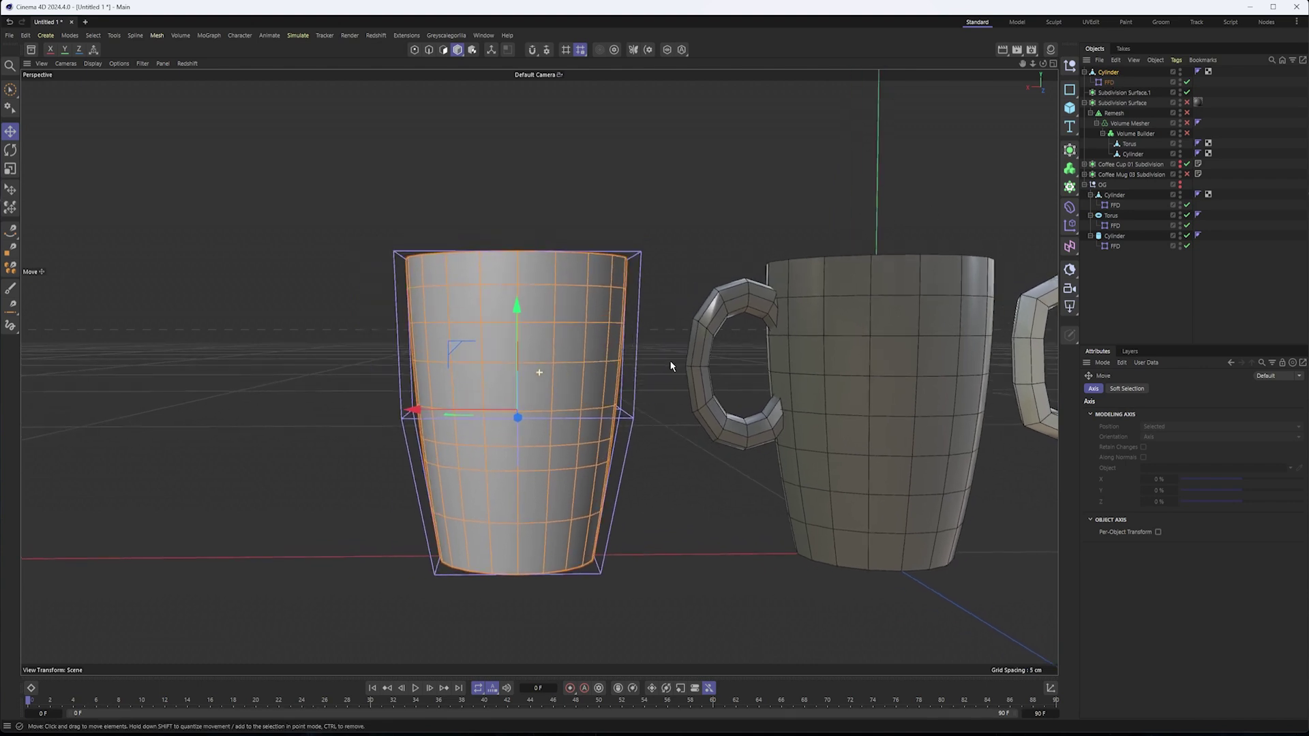
right_click(1101, 75)
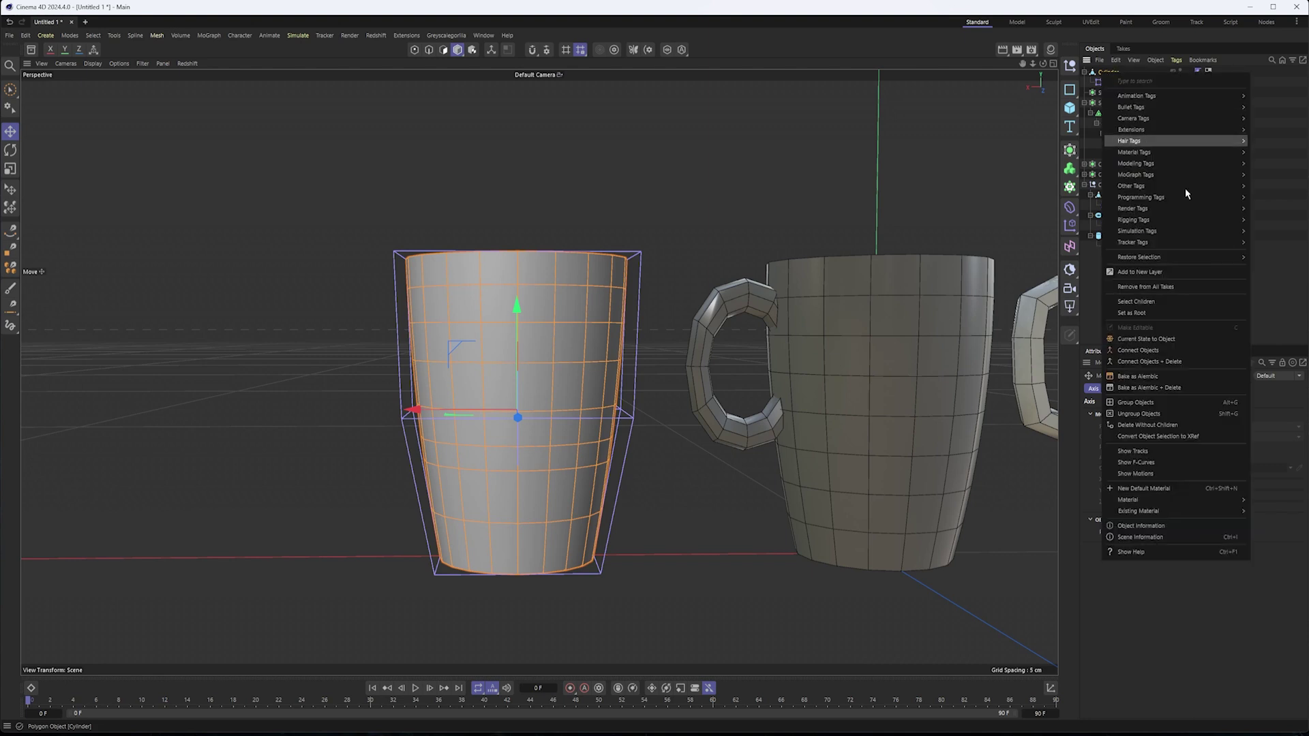
left_click(1183, 340)
left_click_drag(1123, 224, 1087, 197)
left_click(1085, 174)
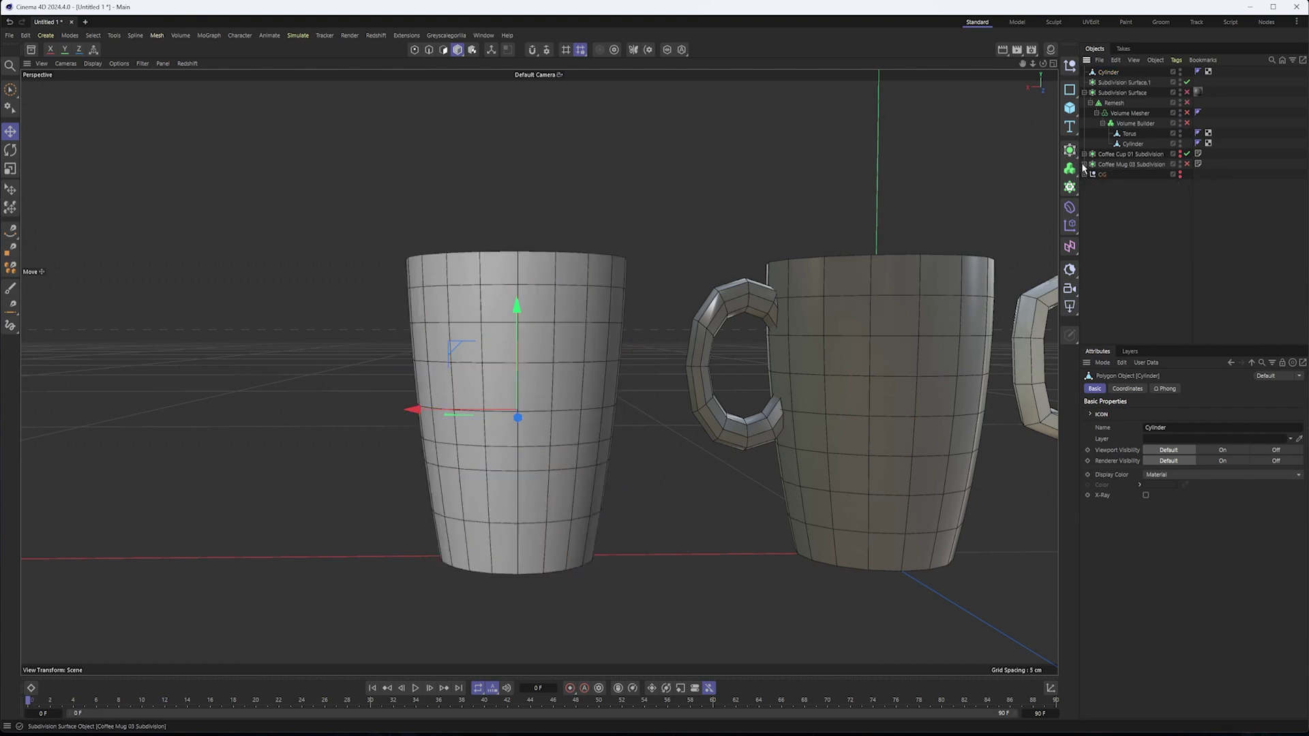
left_click(1114, 73)
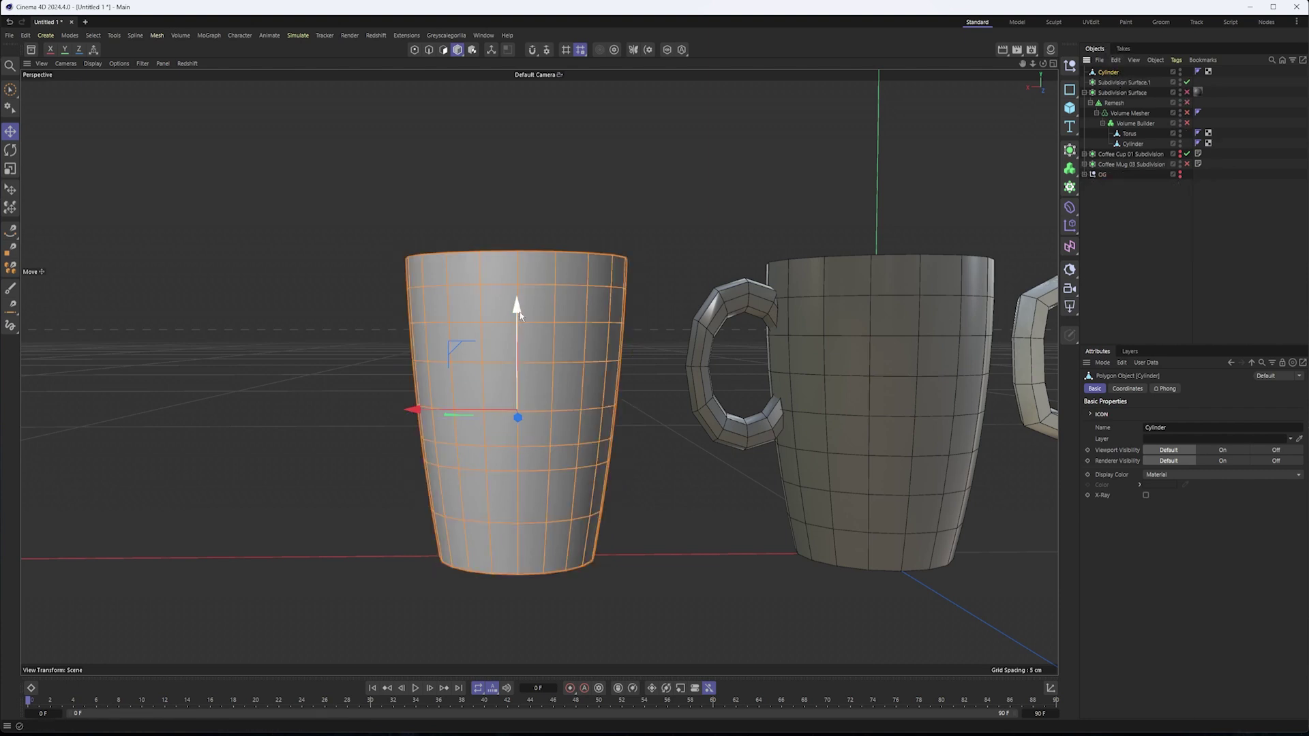
- Try cutting an edge loop at about 48% between the second and third rows from the baked cylinder's rim
left_click(429, 50)
scroll(674, 160, "up", 3)
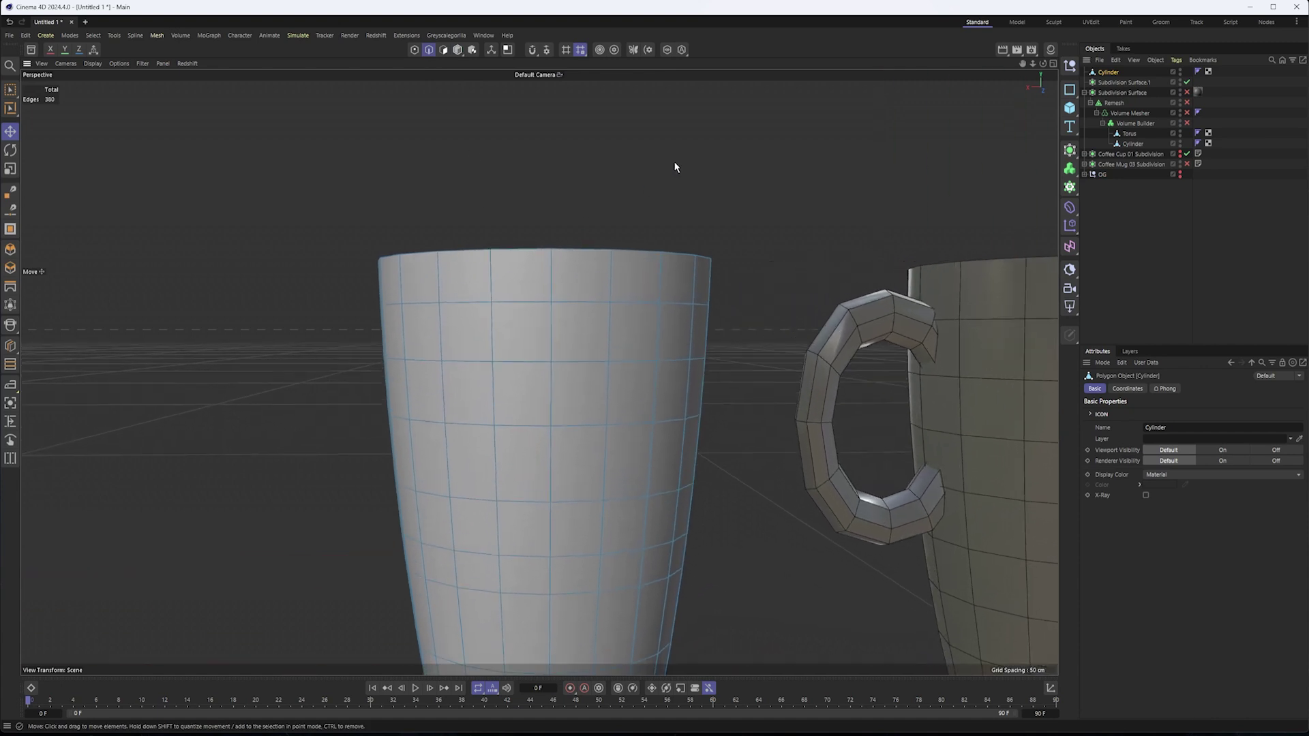
right_click(679, 162)
left_click(763, 435)
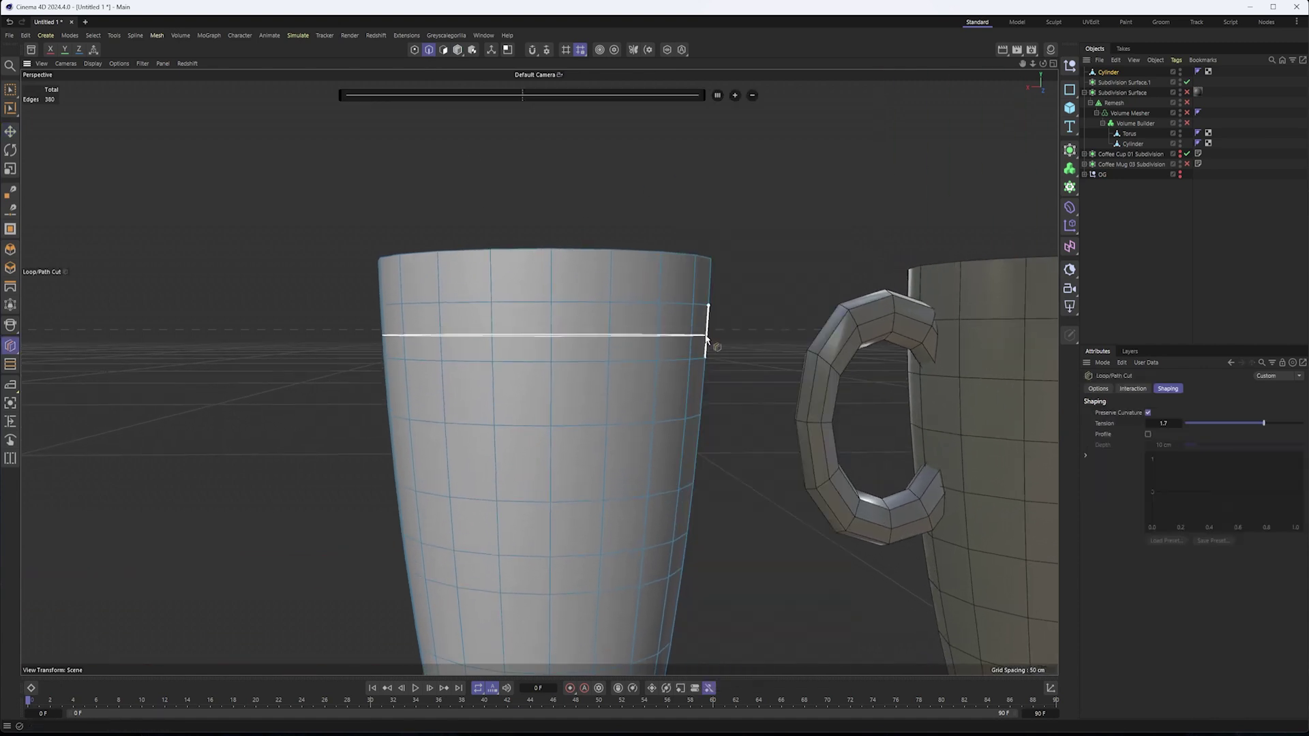
left_click(705, 335)
left_click_drag(621, 423, 608, 427, "alt")
scroll(709, 342, "up", 5)
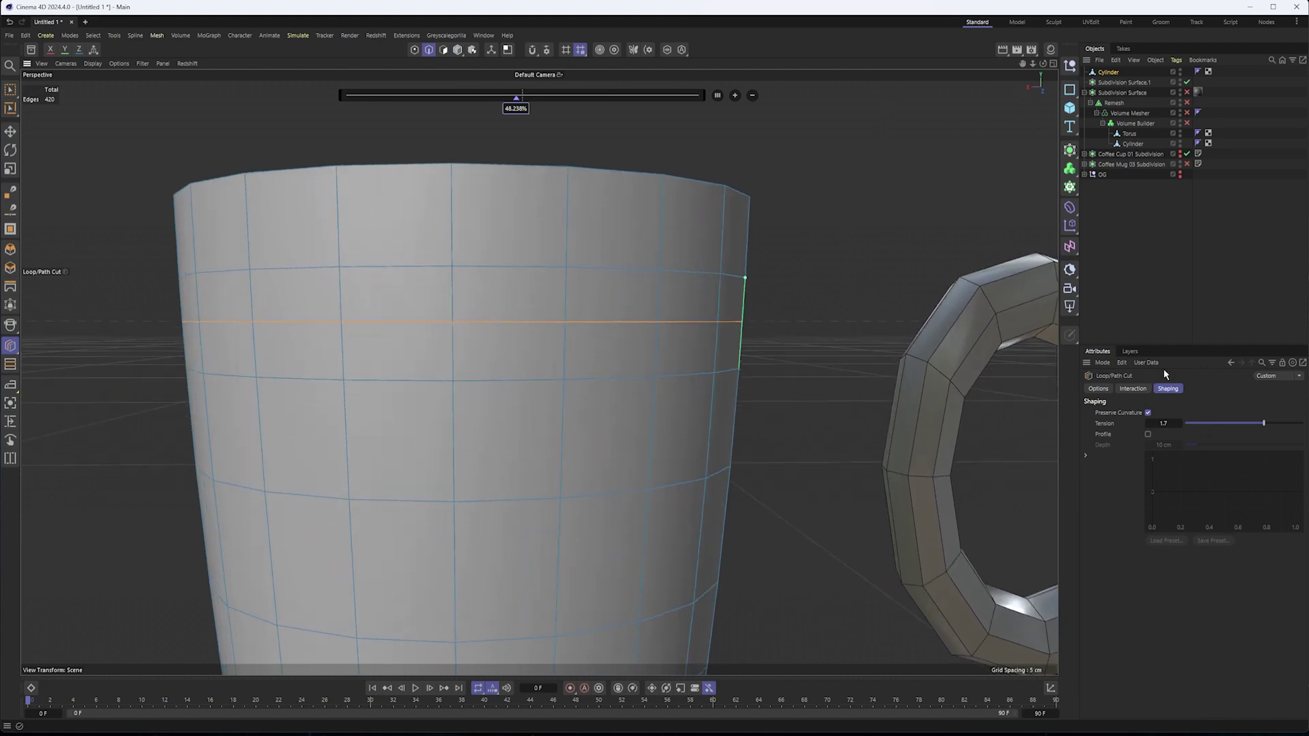
- Toggle Preserve Curvature on the trial loop cut to compare both shapes, leaving the option off
left_click(1150, 413)
left_click(1150, 413)
left_click(1150, 412)
left_click(1149, 413)
left_click(1149, 413)
left_click(1149, 413)
left_click(1149, 413)
key("ctrl+z")
- Undo the trial edge loop while keeping the baked cylinder with its original rows
scroll(725, 428, "down", 2)
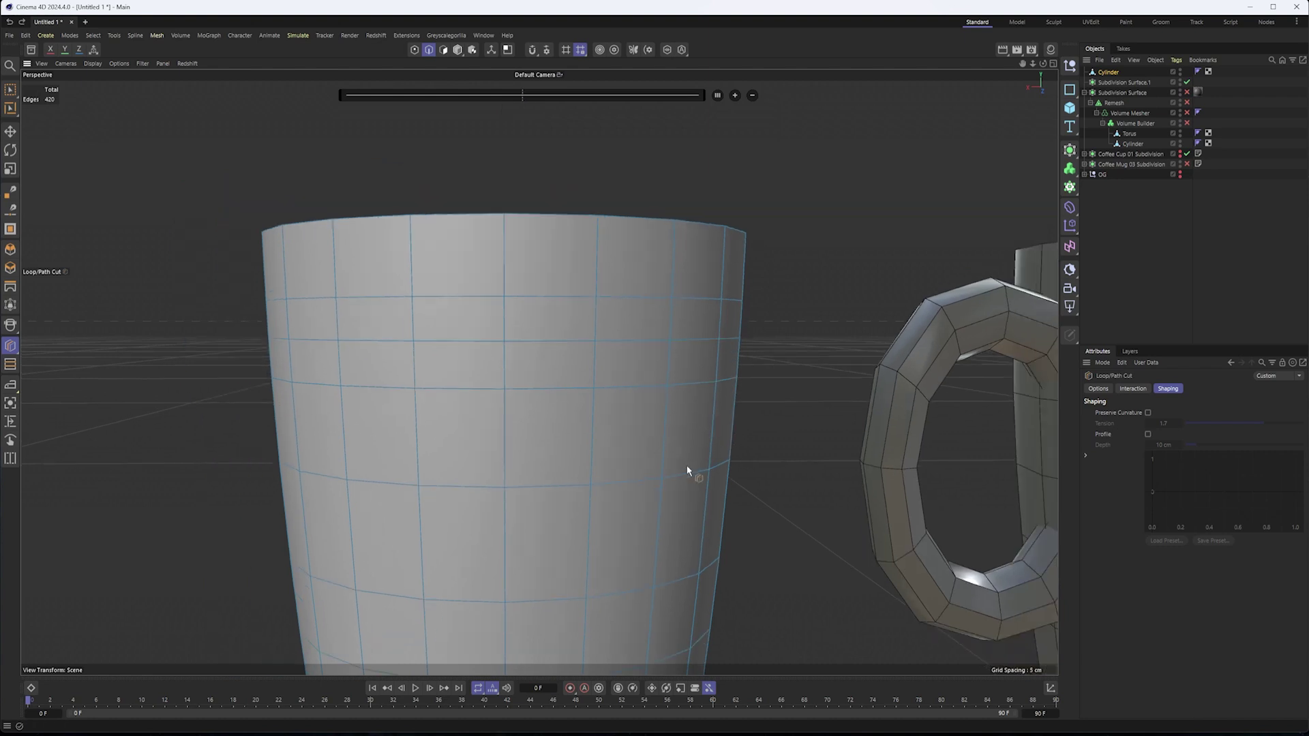
scroll(685, 471, "down", 2)
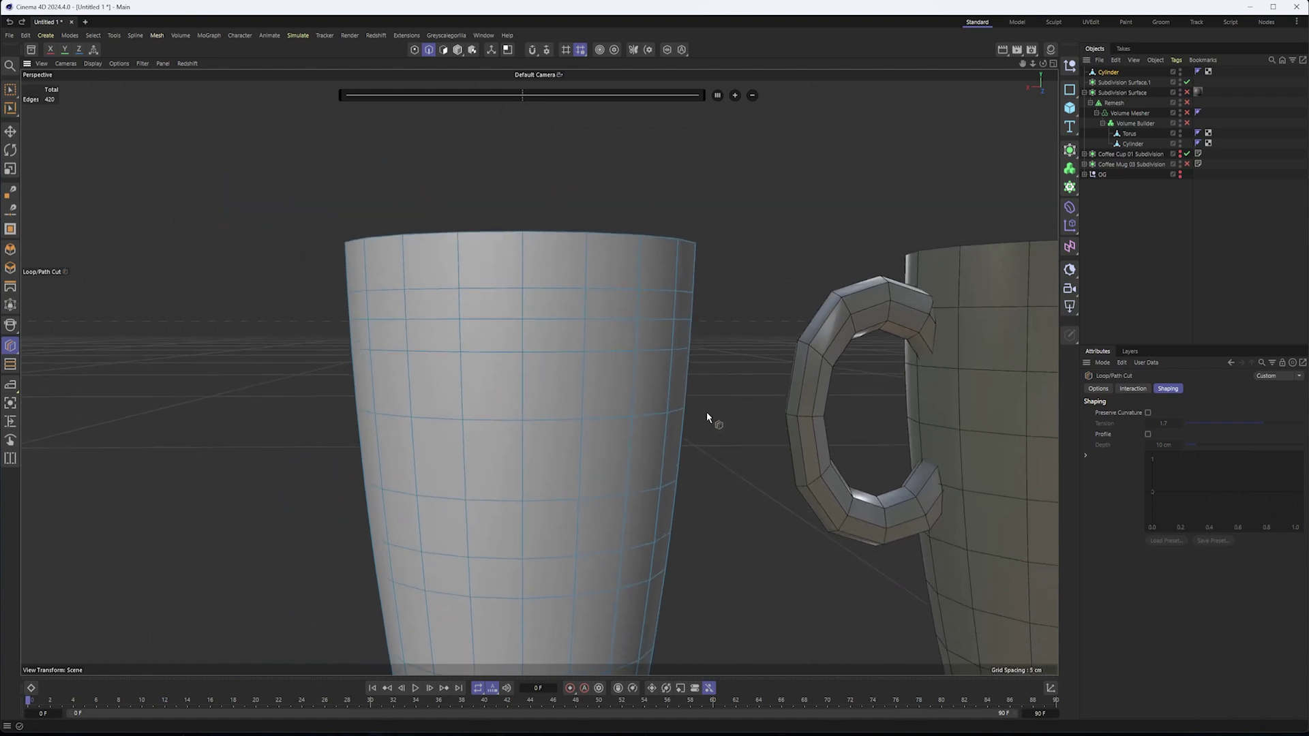
scroll(706, 415, "down", 1)
mouse_move(725, 402)
left_mouse_down("alt")
mouse_move(701, 411)
mouse_move(719, 391)
left_mouse_up("alt")
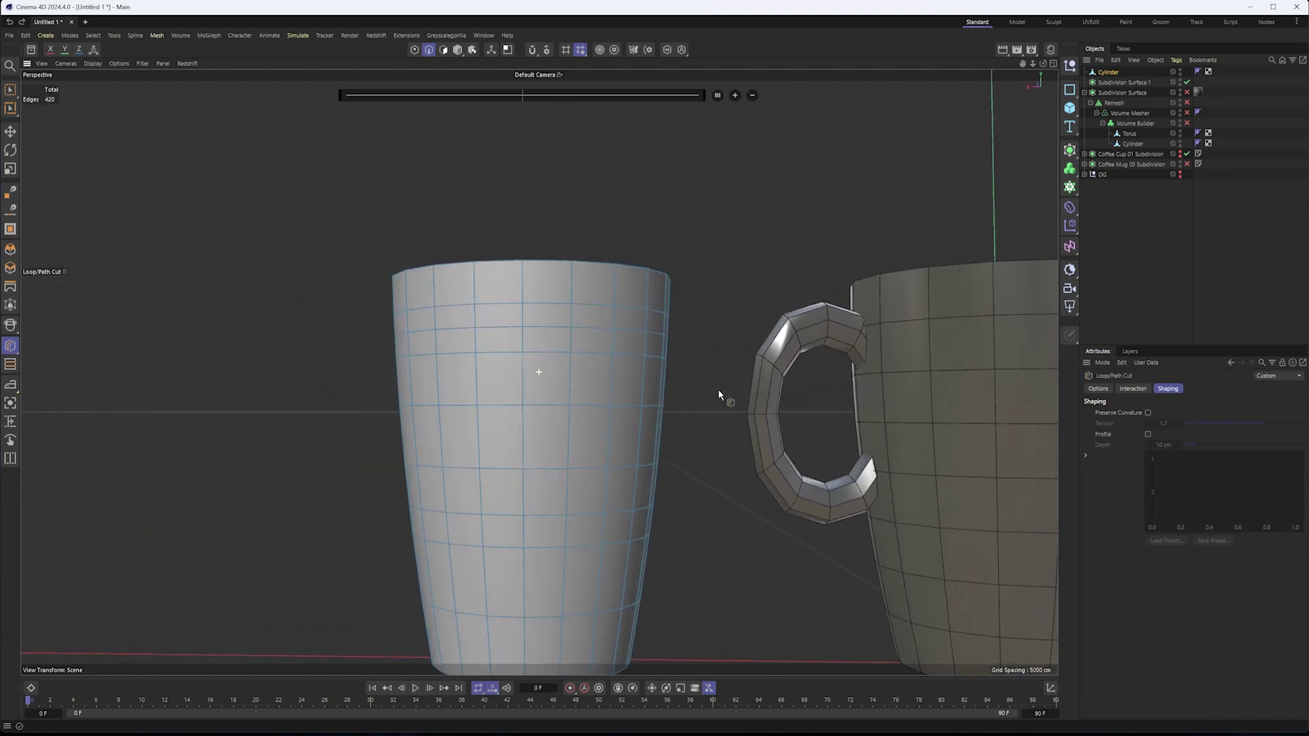
left_click(10, 23)
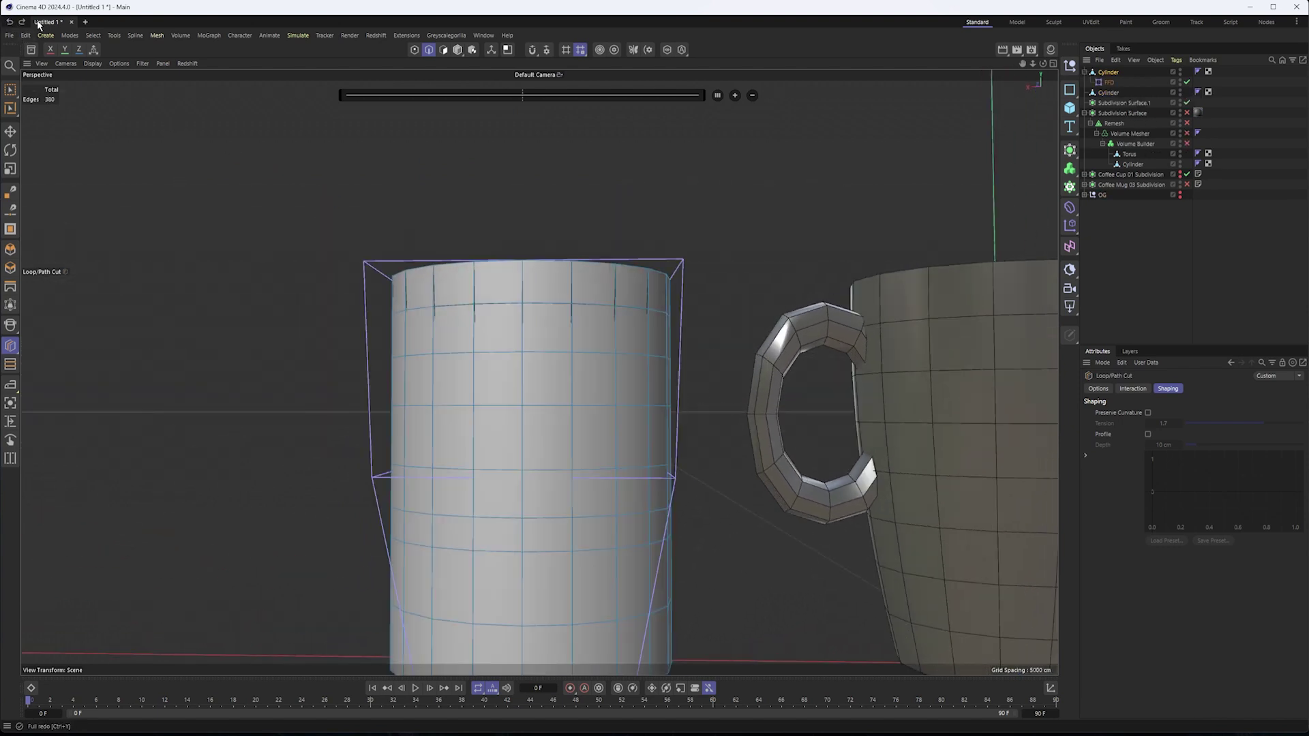
left_click(23, 26)
left_click_drag(440, 319, 503, 378, "alt")
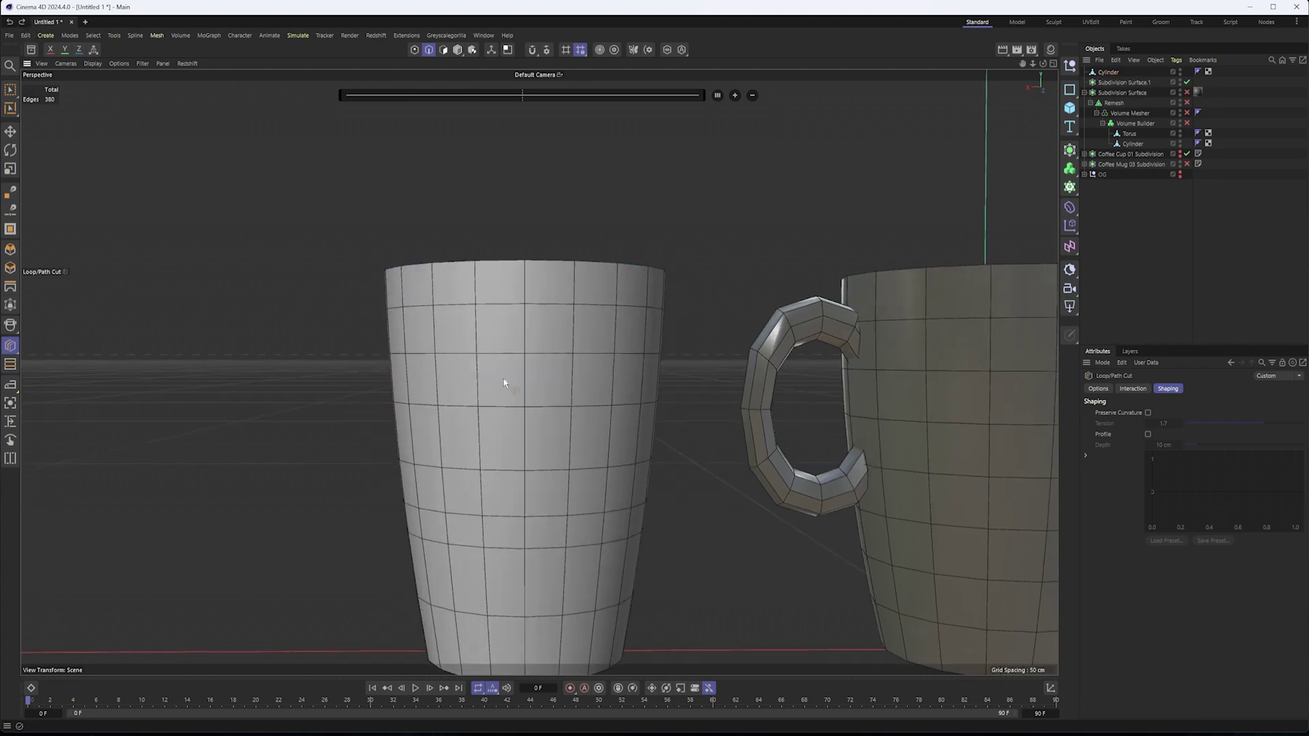
middle_click_drag(503, 378, 428, 312, "alt")
- Brush-select two adjacent polygons in the cylinder's upper side and two more directly below in the lower middle, in polygon mode
key("e")
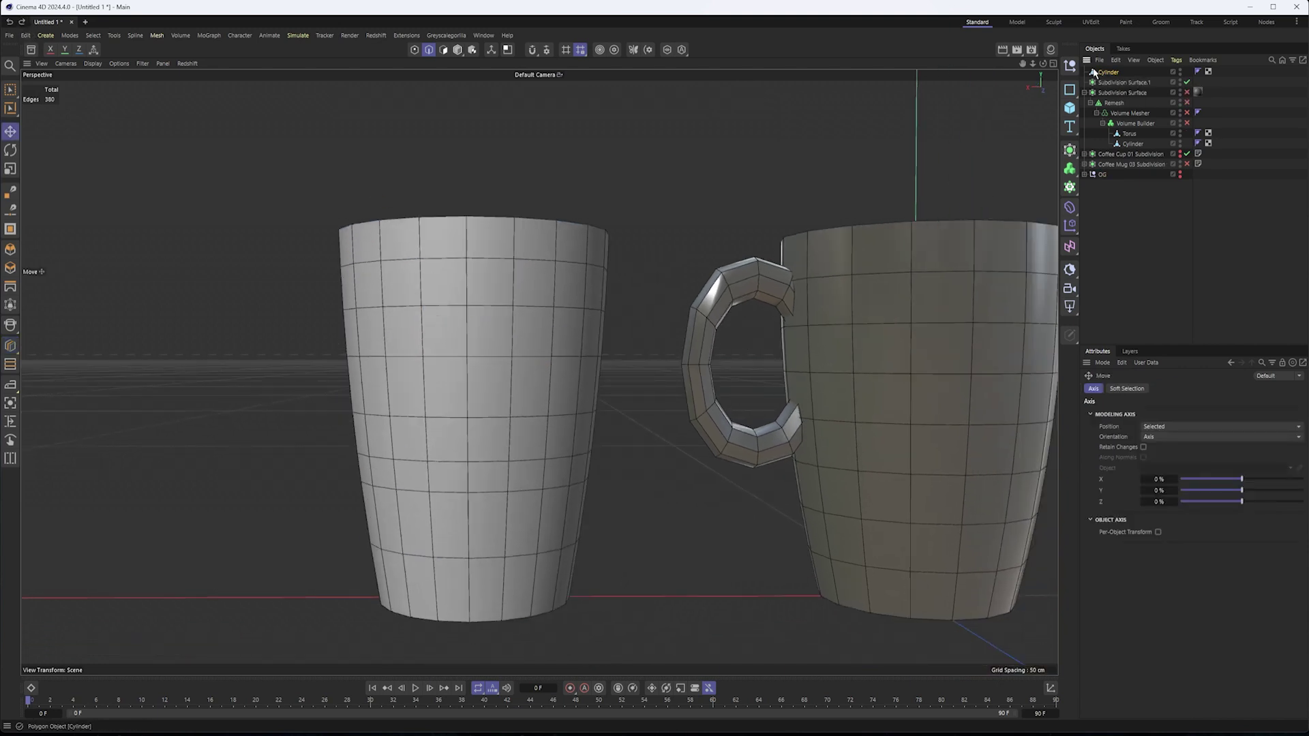
left_click(1095, 72)
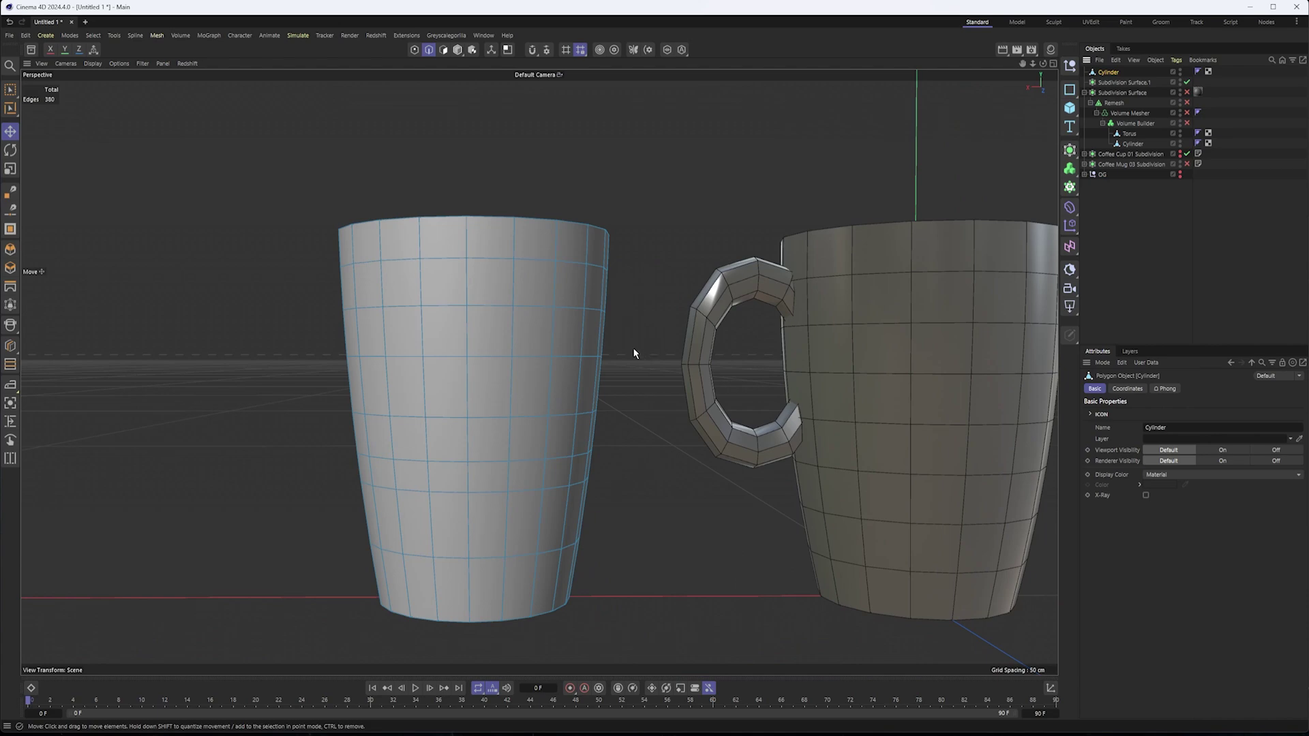
left_click_drag(619, 382, 616, 417, "alt")
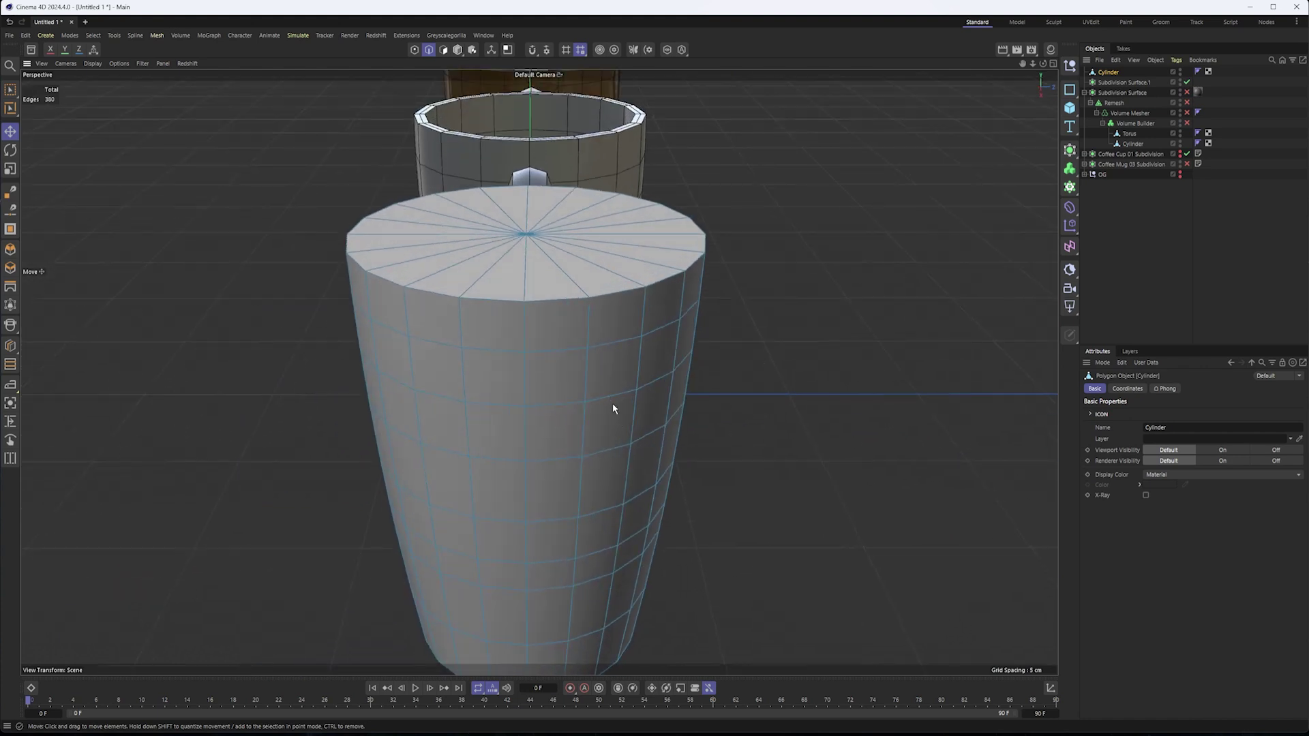
left_click(444, 48)
left_click(10, 90)
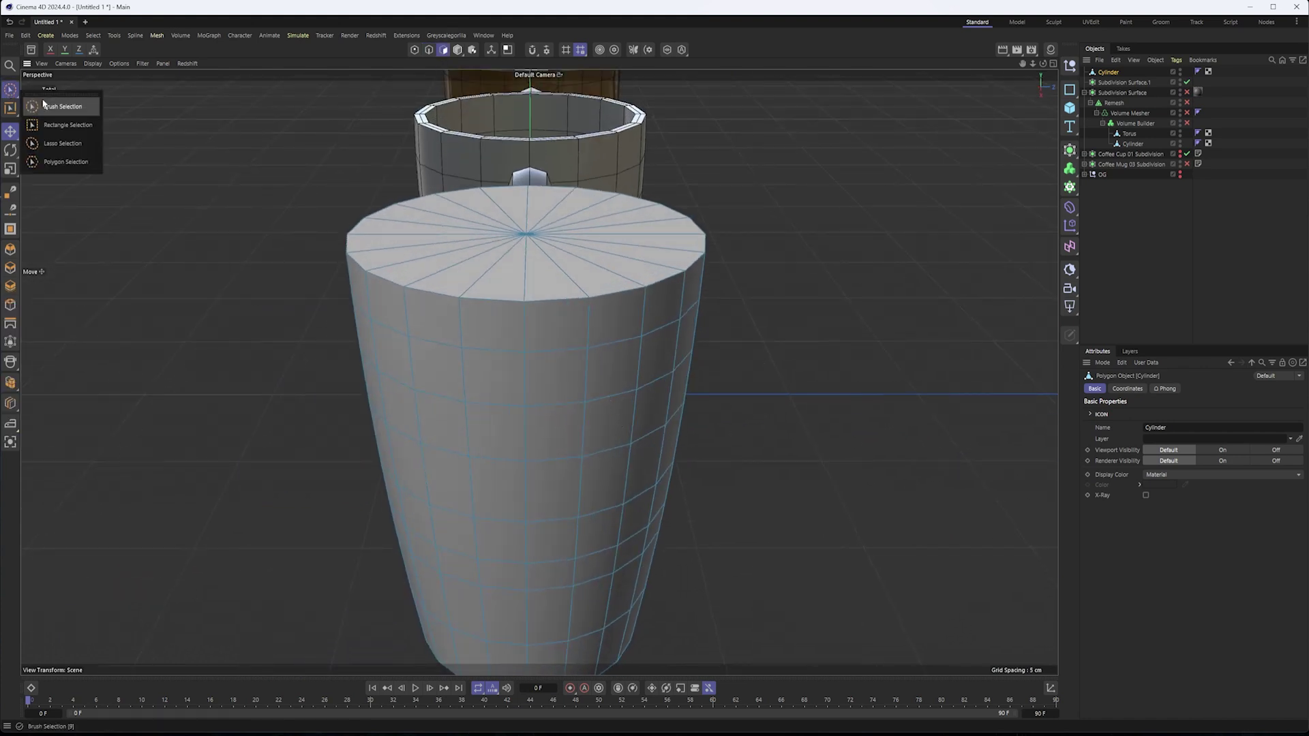
left_click(45, 104)
left_click(524, 373)
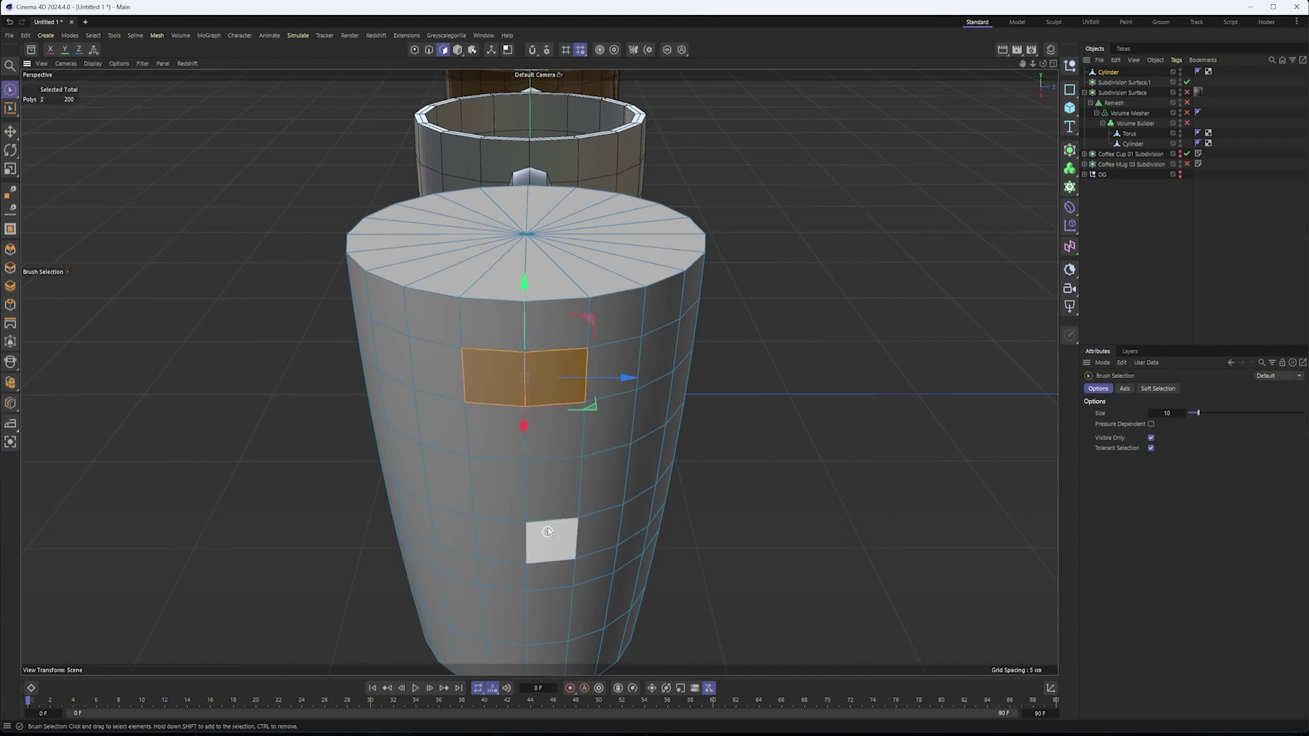
left_click_drag(549, 546, 540, 525, "alt")
left_click(523, 532, "shift")
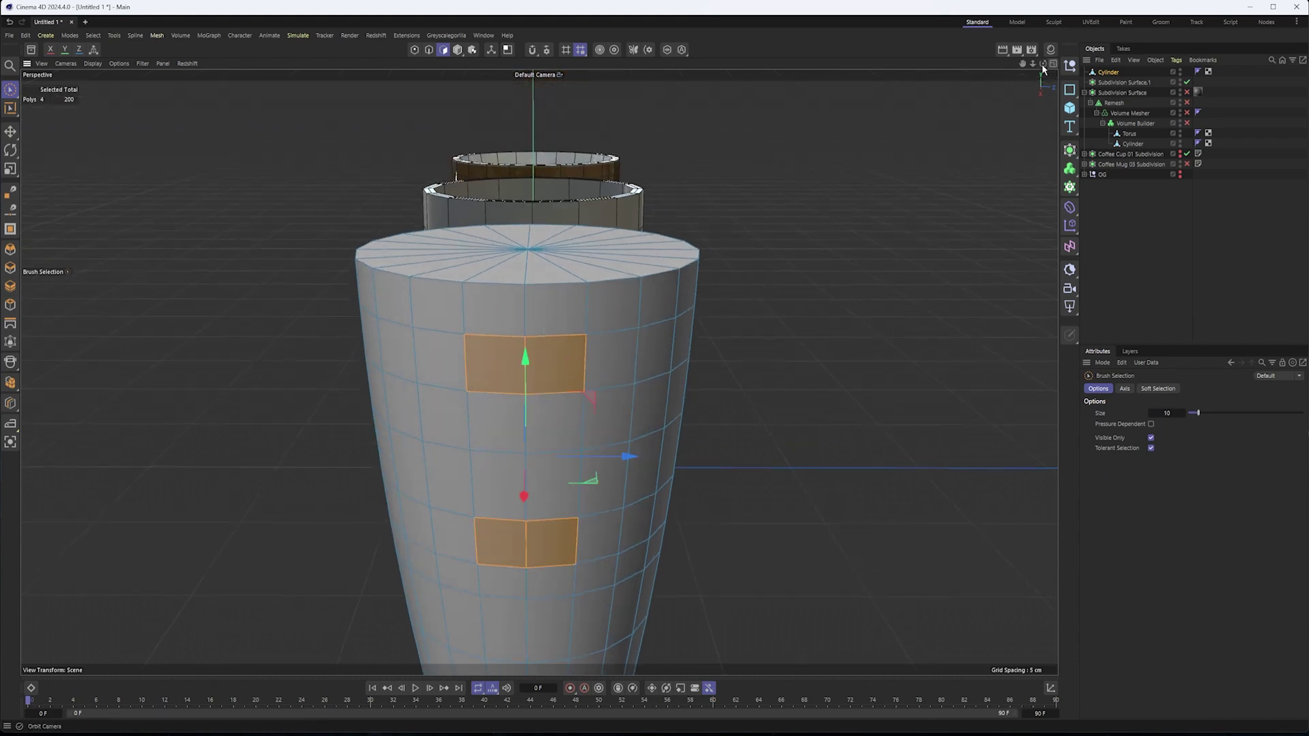
- Examine from above and around the cylinder how the four selected polygons line up for the handle
key("F2")
middle_click_drag(858, 386, 612, 377, "alt")
scroll(614, 377, "up", 2)
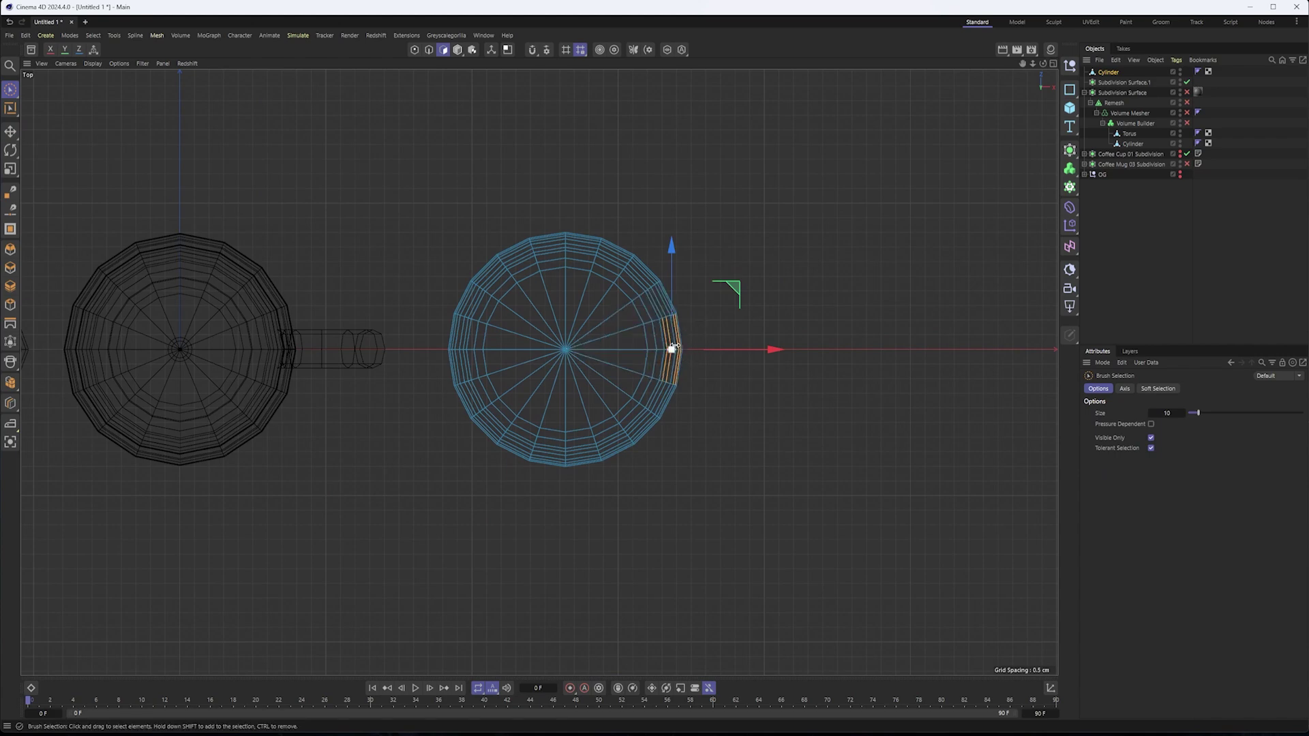
middle_click_drag(678, 356, 672, 357, "alt")
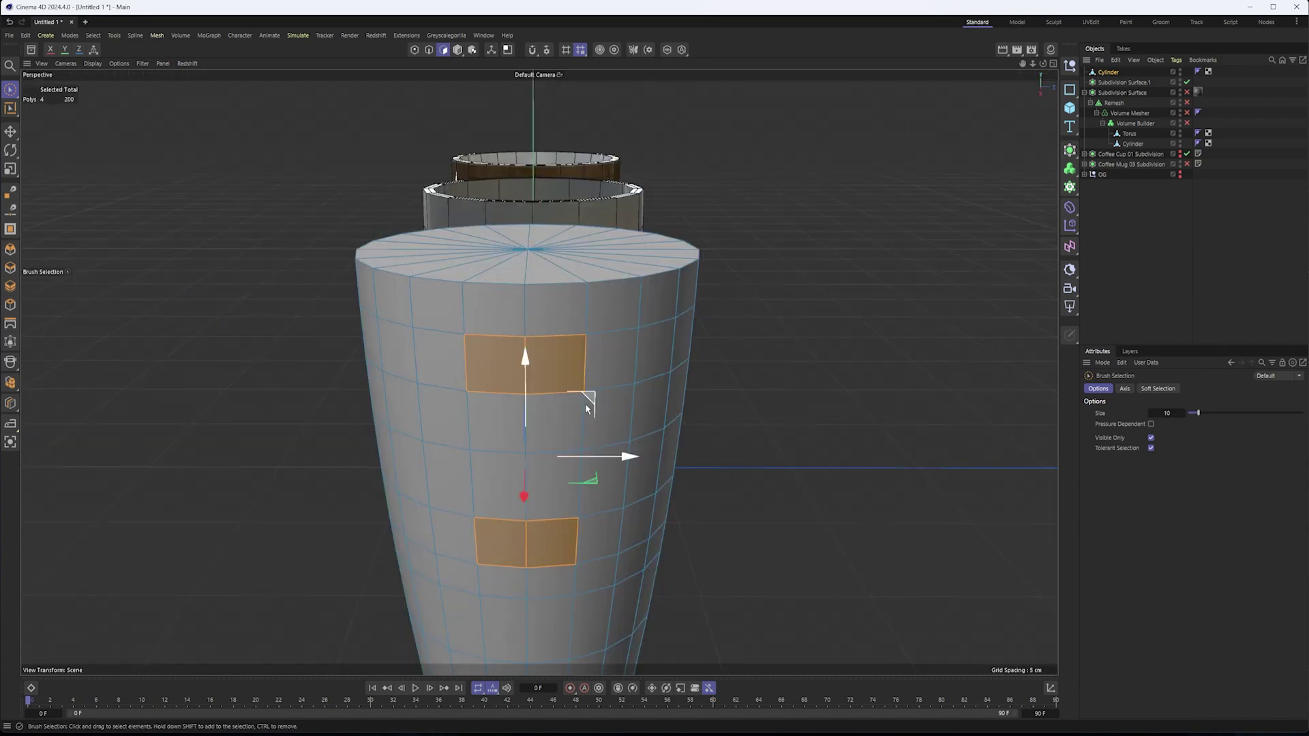
middle_click_drag(585, 409, 595, 379, "alt")
left_click_drag(564, 336, 660, 328, "alt")
middle_click_drag(518, 338, 743, 337, "alt")
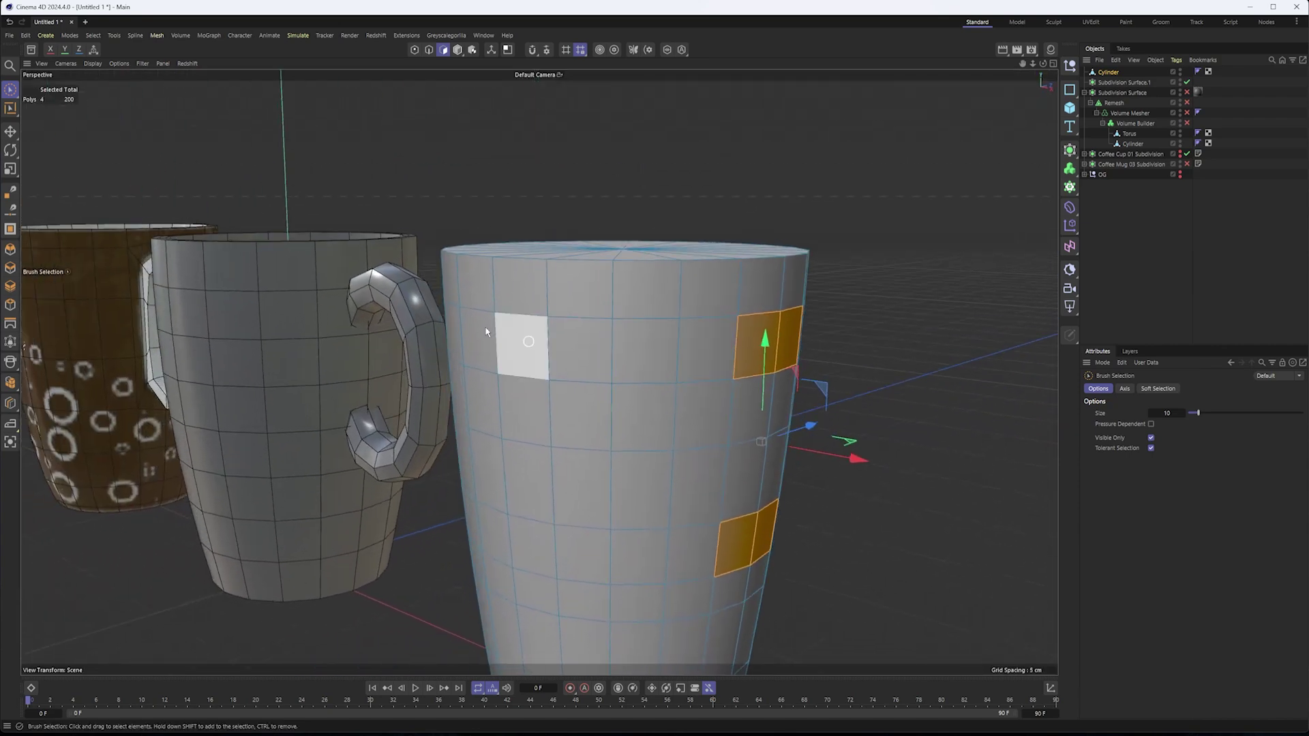
middle_click_drag(622, 310, 600, 309, "alt")
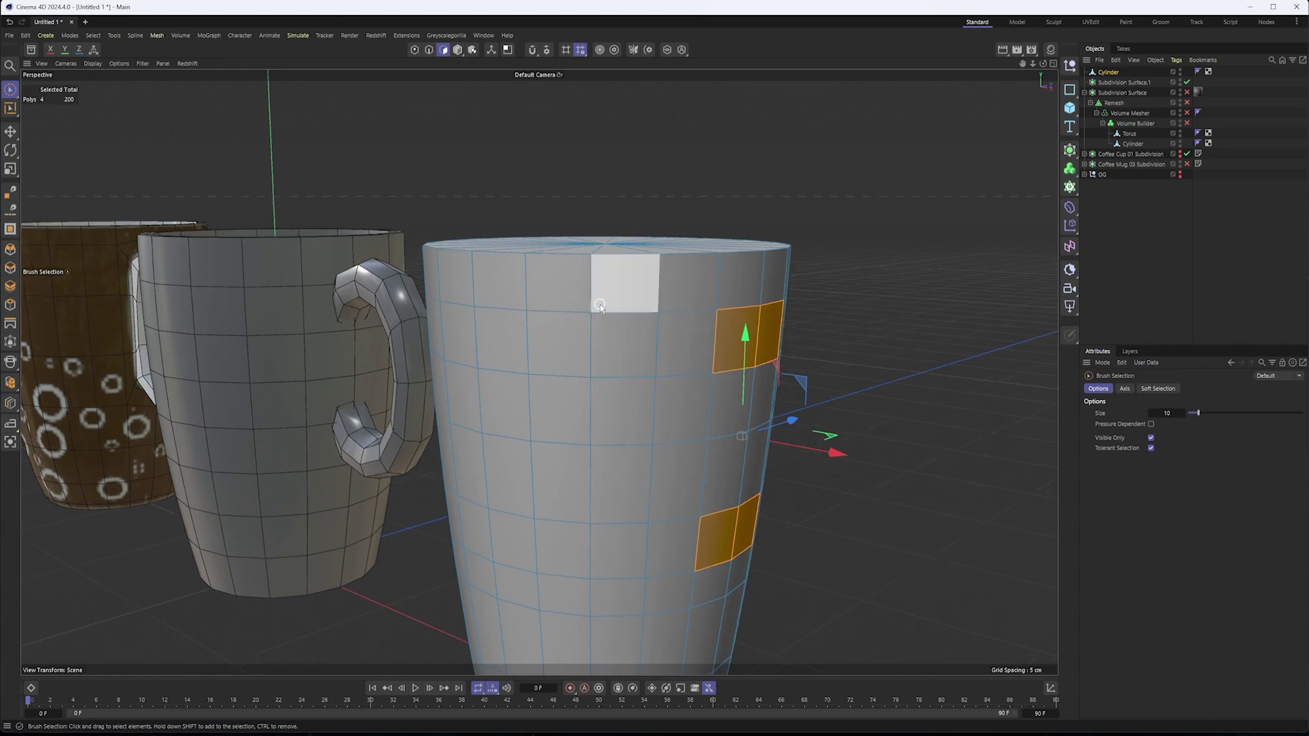
left_click_drag(667, 370, 496, 378, "alt")
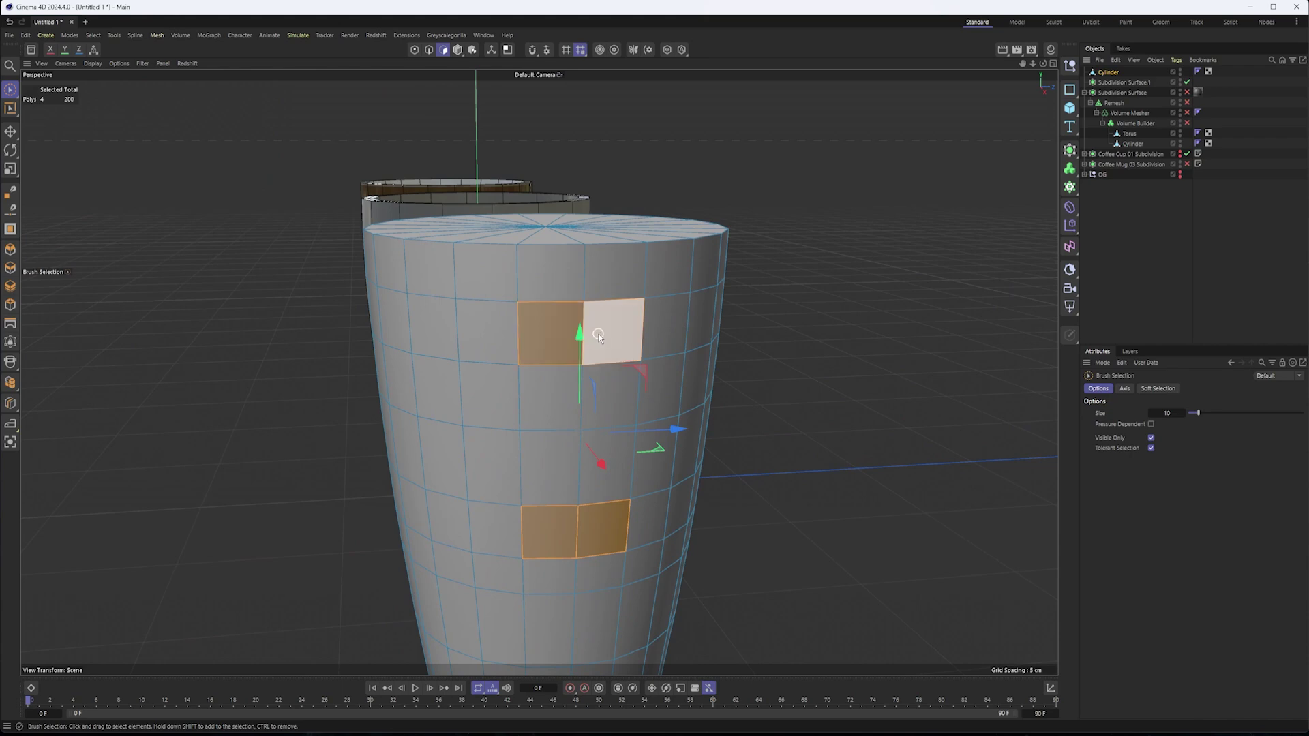
left_click_drag(667, 439, 670, 429, "alt")
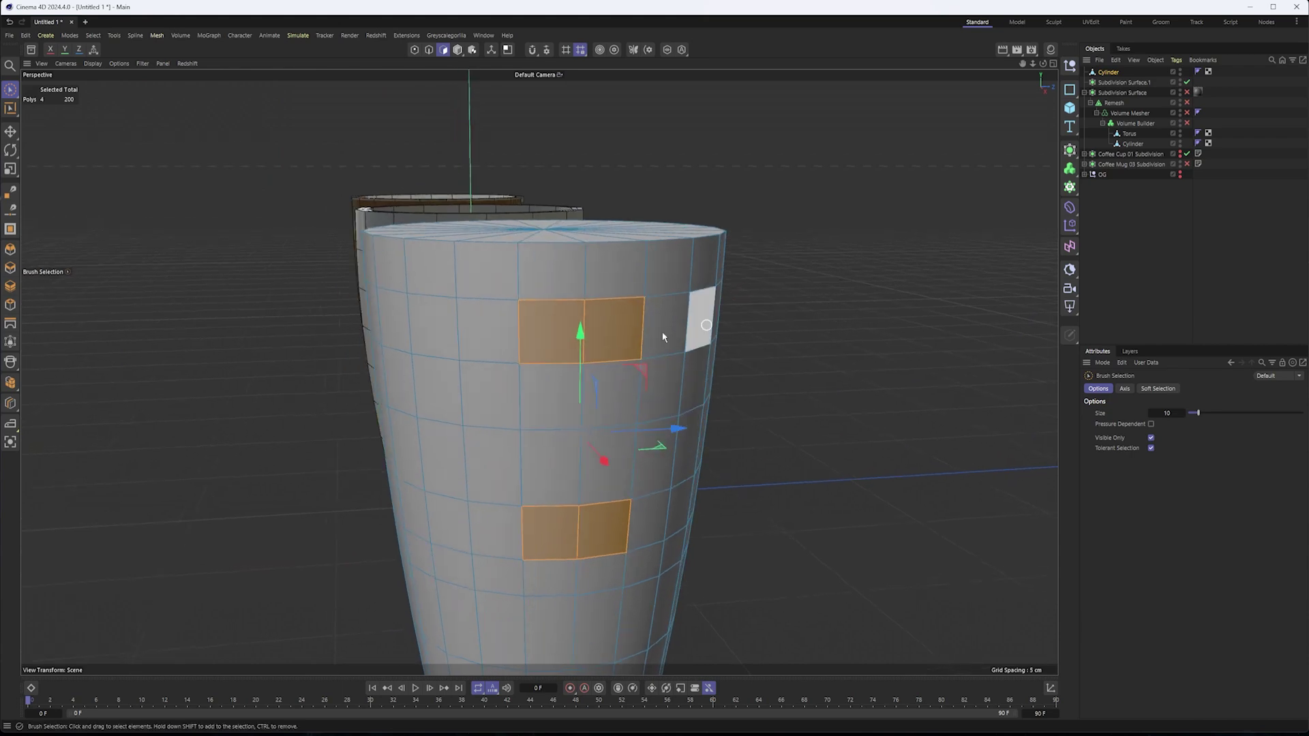
- Compare the selected polygons' positions with the handle attachment areas on the reference mugs
middle_click_drag(422, 337, 616, 372, "alt")
left_click_drag(531, 368, 672, 362, "alt")
middle_click_drag(615, 358, 736, 353, "alt")
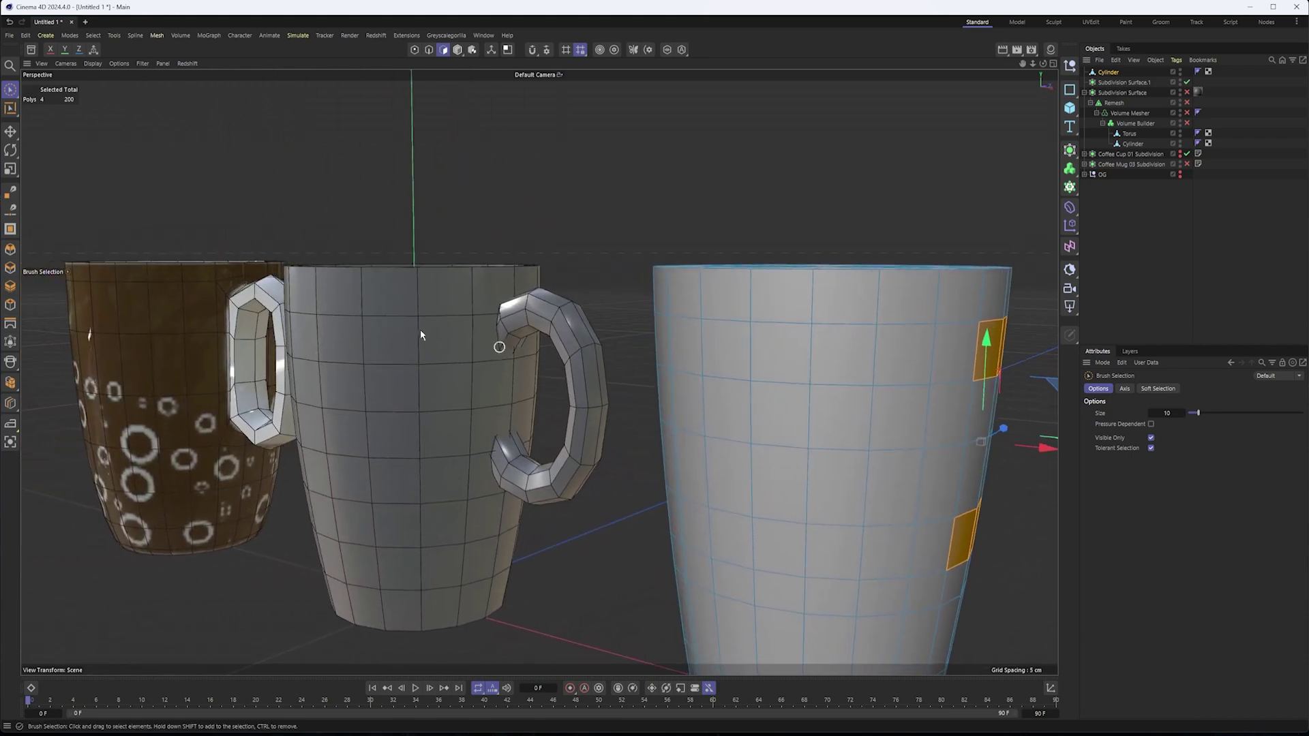
middle_click_drag(266, 315, 431, 364, "alt")
left_click_drag(431, 377, 454, 371, "alt")
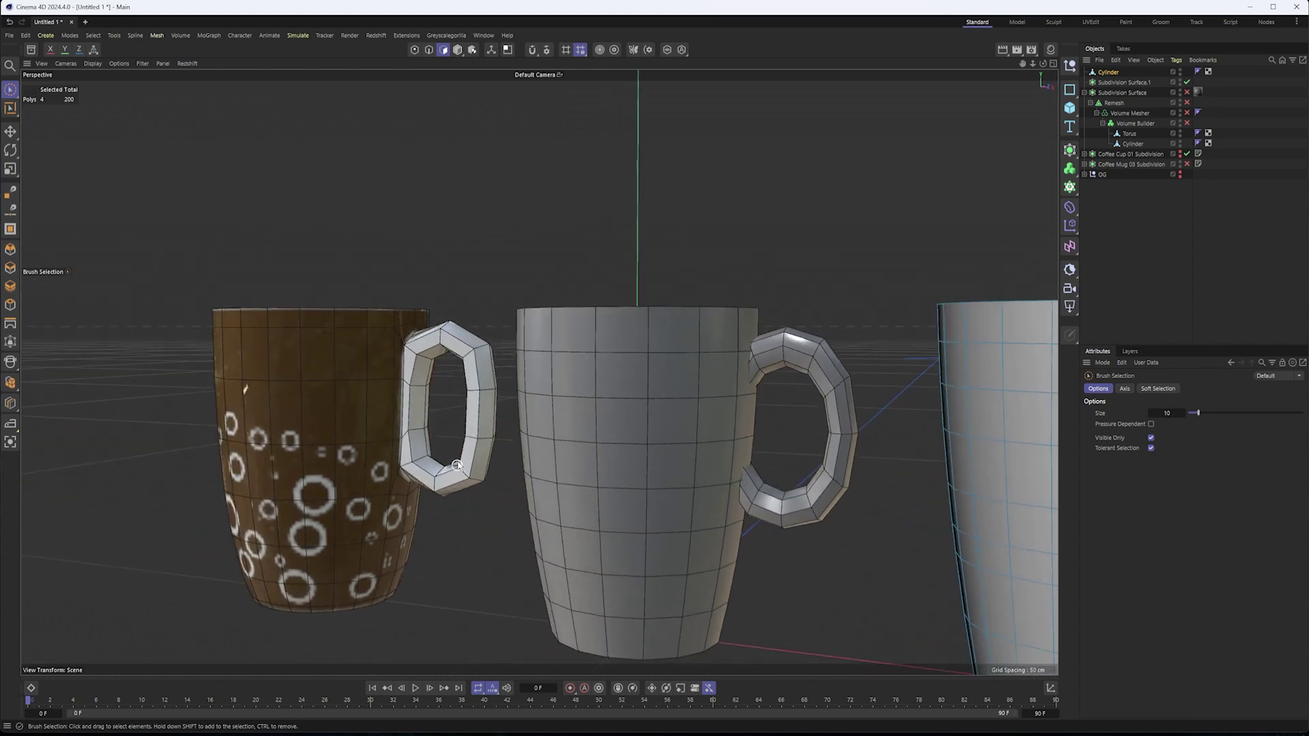
middle_click_drag(745, 401, 726, 397, "alt")
middle_click_drag(872, 405, 494, 392, "alt")
left_click_drag(576, 379, 518, 384, "alt")
middle_click_drag(564, 411, 515, 371, "alt")
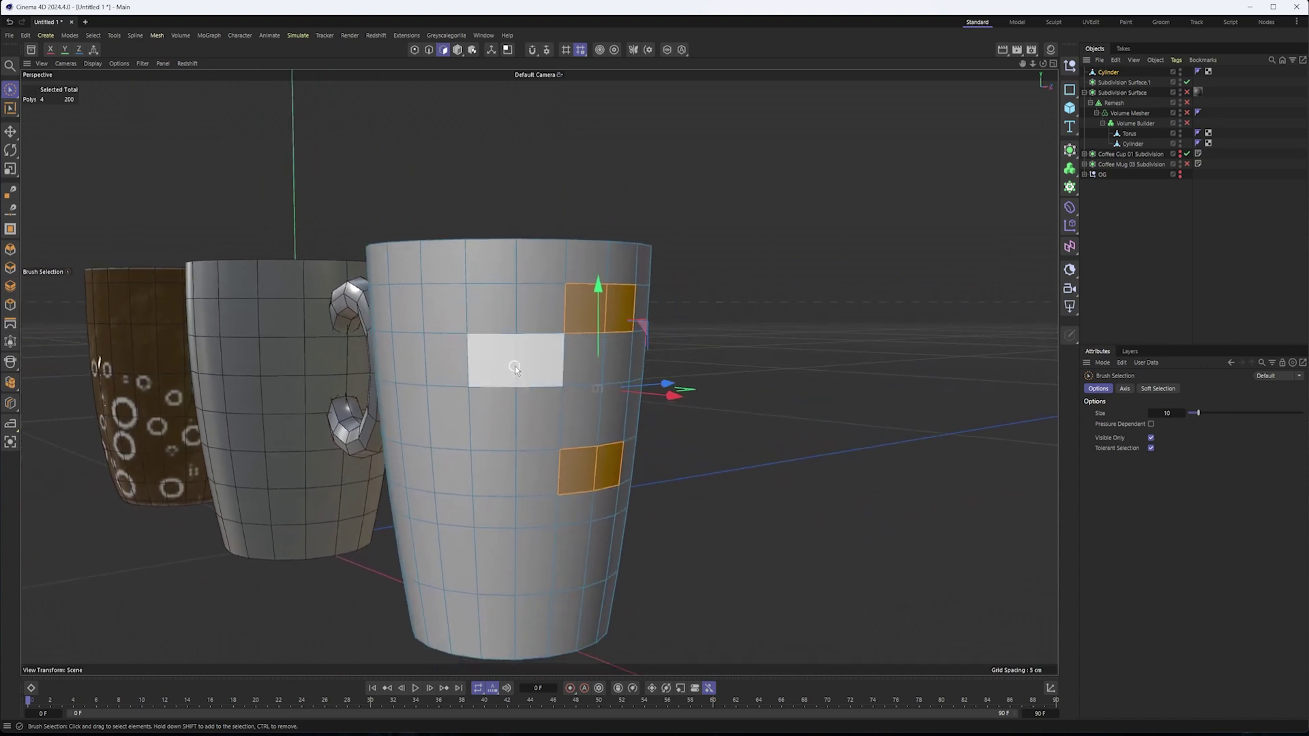
- Inset the two selected polygon pairs by about 0.24 cm with Preserve Groups enabled
left_click_drag(514, 367, 476, 370, "alt")
right_click_drag(549, 365, 621, 359, "alt")
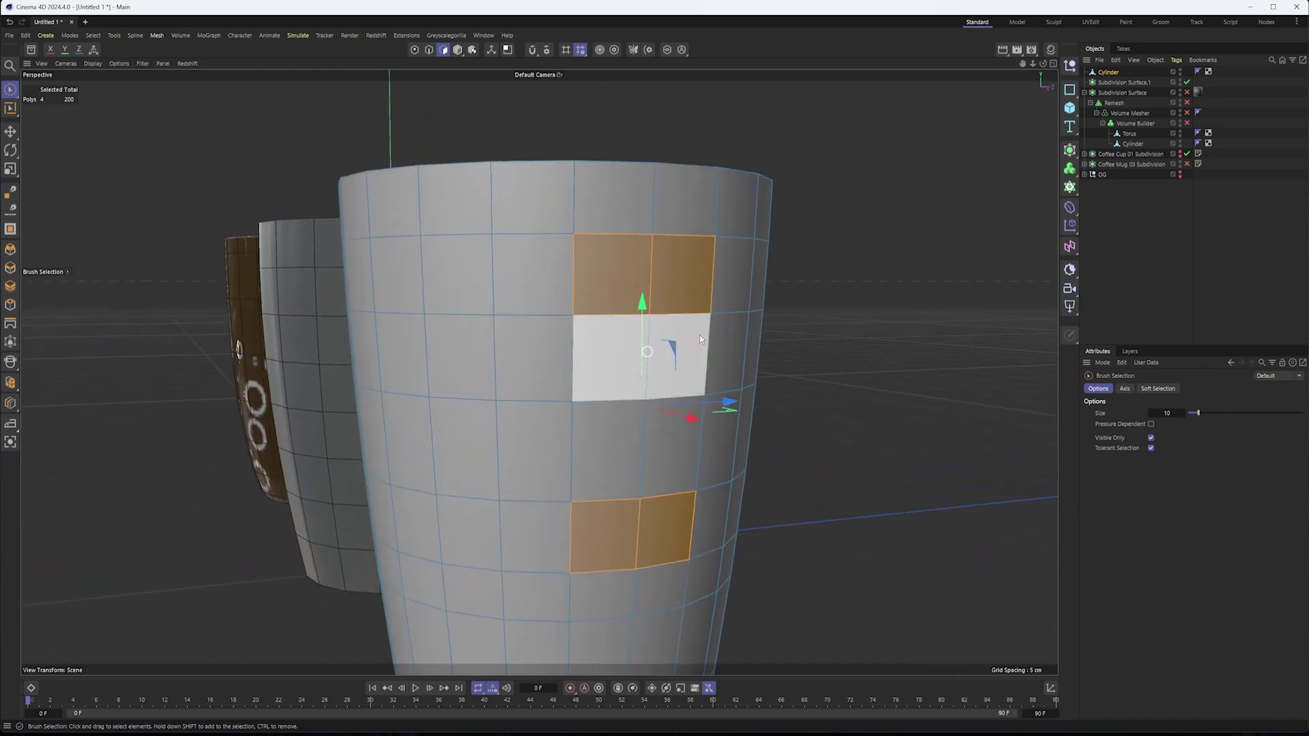
right_click(861, 233)
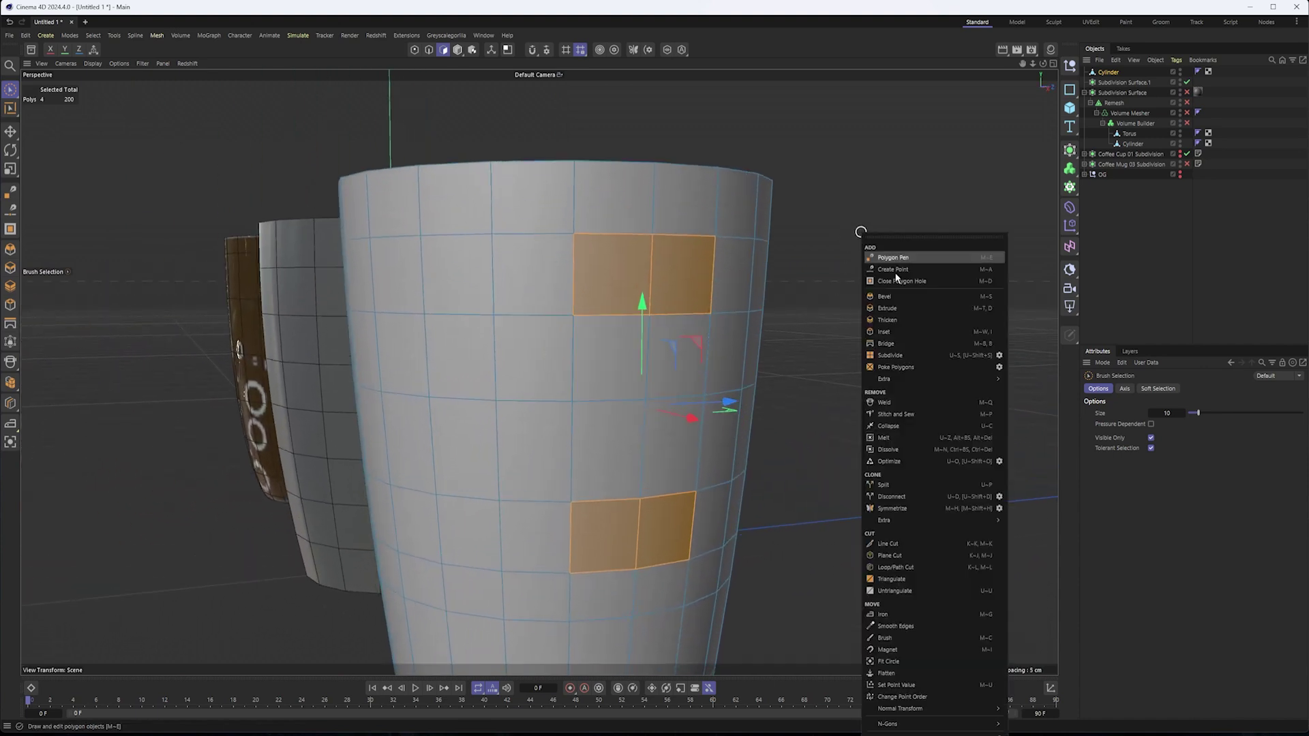
left_click(898, 331)
left_click_drag(906, 321, 918, 321)
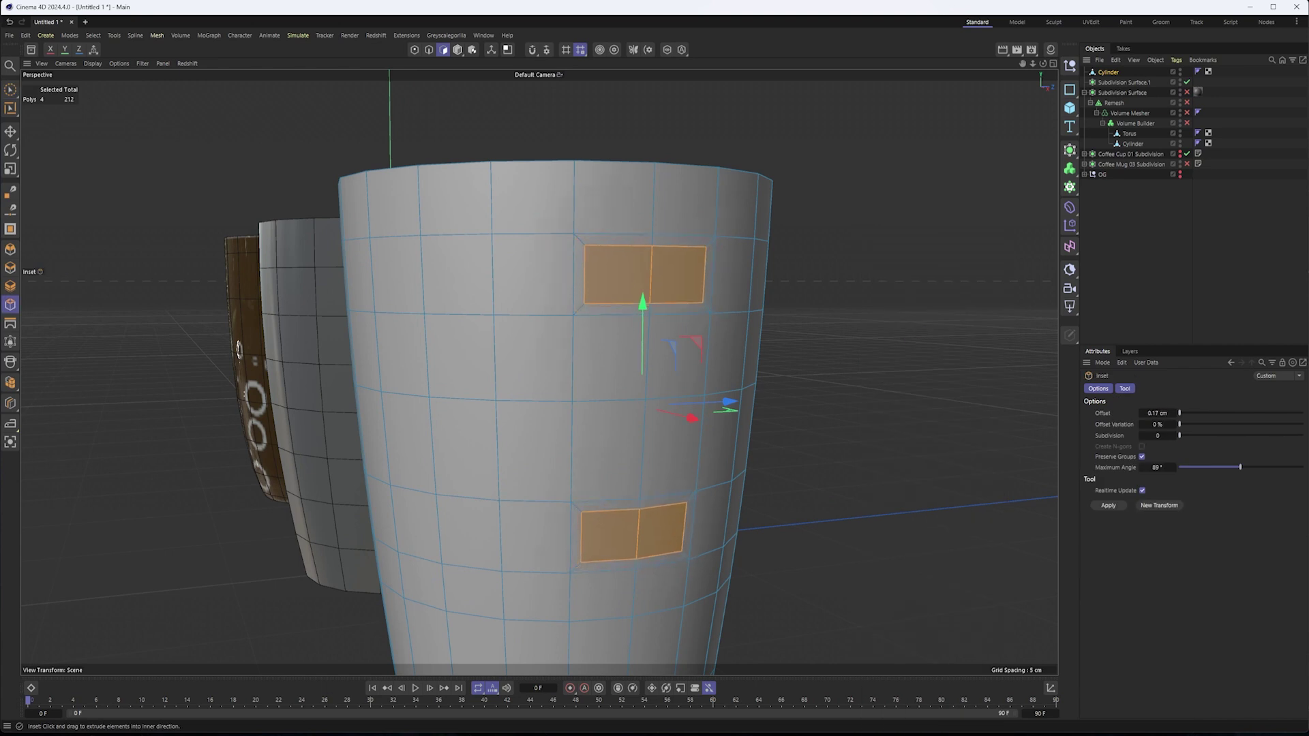
left_click_drag(921, 320, 924, 320)
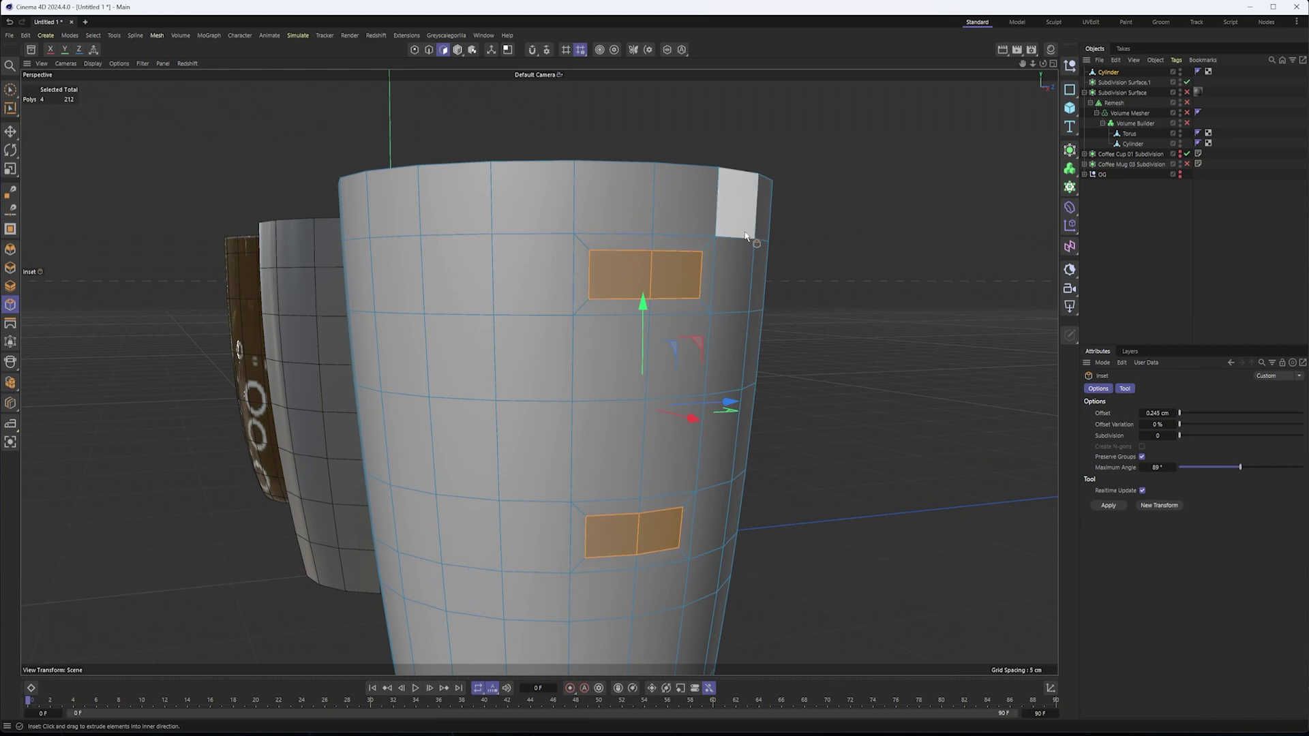
- Switch to Model mode and examine the inset frames and surrounding edge flow on the cylinder's side
right_click_drag(649, 257, 750, 260, "alt")
left_click_drag(690, 244, 721, 249, "alt")
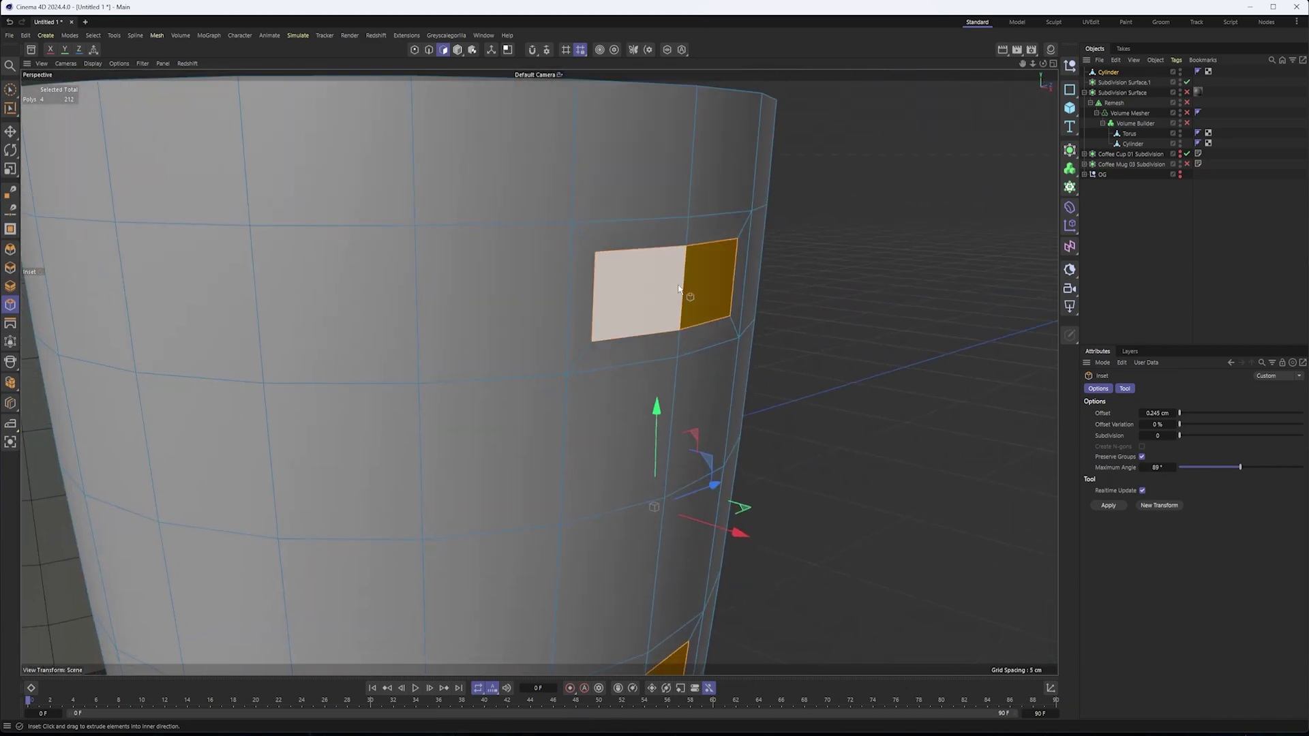
right_click_drag(682, 283, 763, 274, "alt")
left_click_drag(733, 283, 724, 268, "alt")
right_click_drag(815, 278, 795, 283, "alt")
left_click(459, 50)
mouse_move(745, 291)
left_mouse_down("alt")
mouse_move(705, 252)
mouse_move(690, 164)
mouse_move(733, 300)
mouse_move(749, 311)
left_mouse_up("alt")
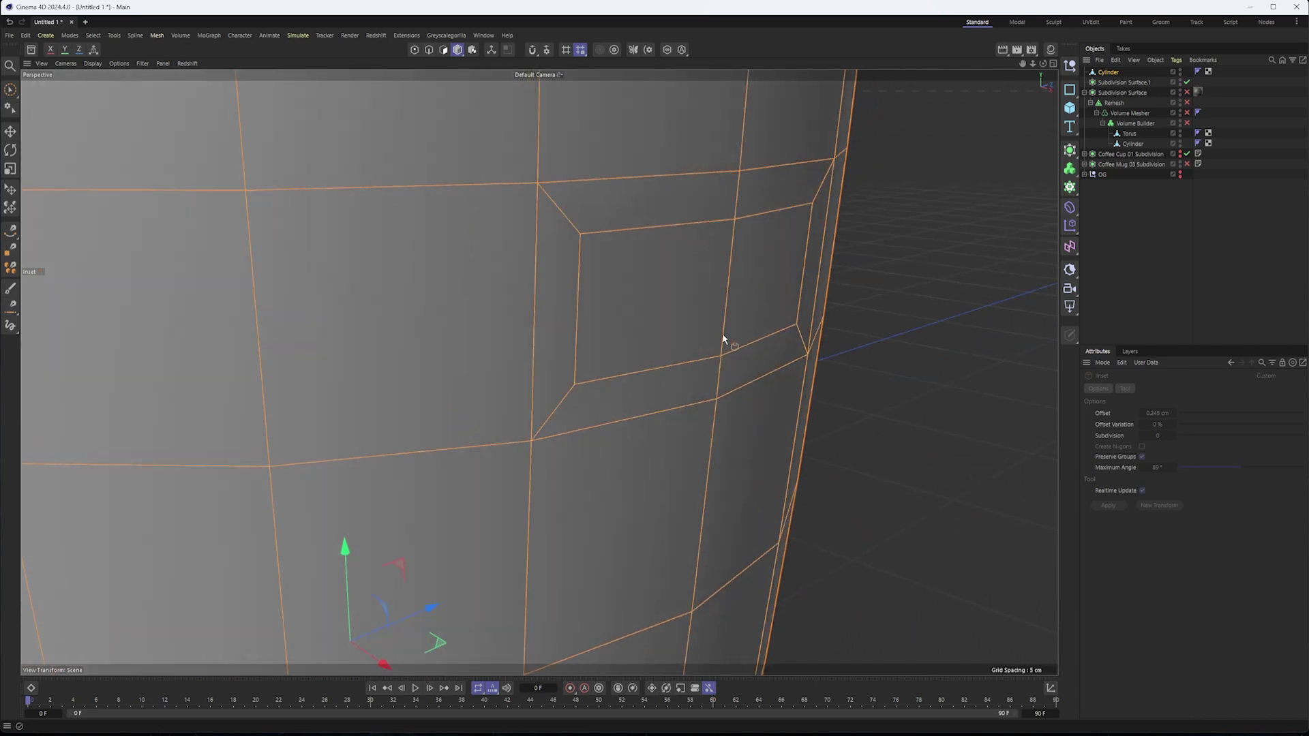
right_click_drag(724, 280, 657, 268, "alt")
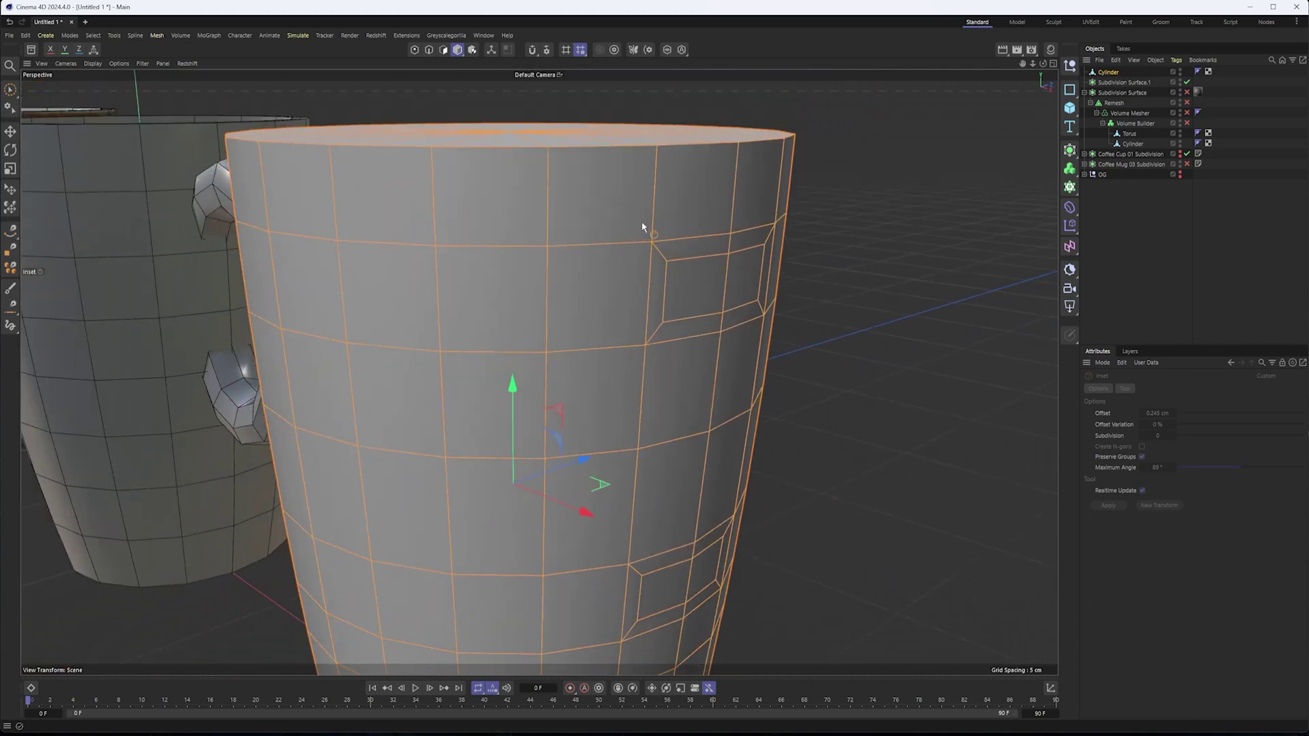
left_click_drag(613, 288, 571, 321, "alt")
middle_click_drag(637, 304, 587, 298, "alt")
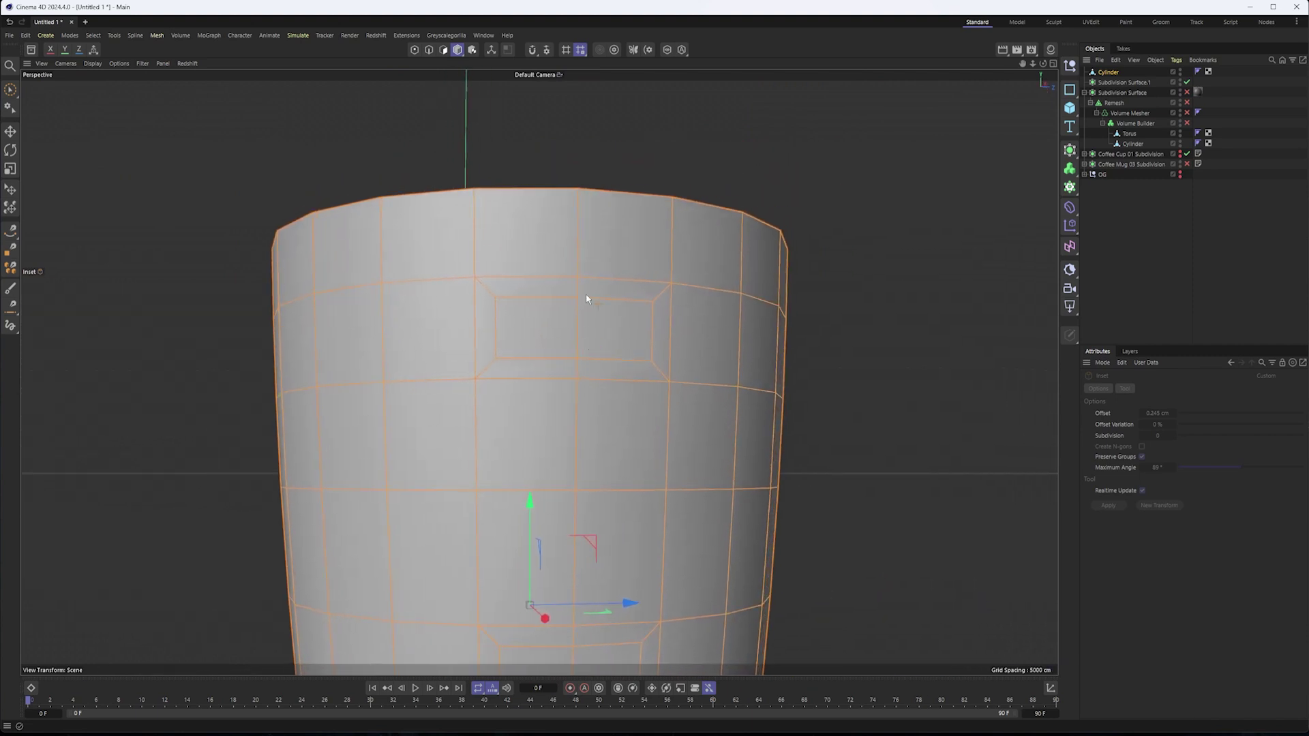
- In Points mode, try a loop cut at 50% offset around the cylinder through the middle of the upper inset area
left_click(415, 51)
right_click_drag(568, 334, 606, 309, "alt")
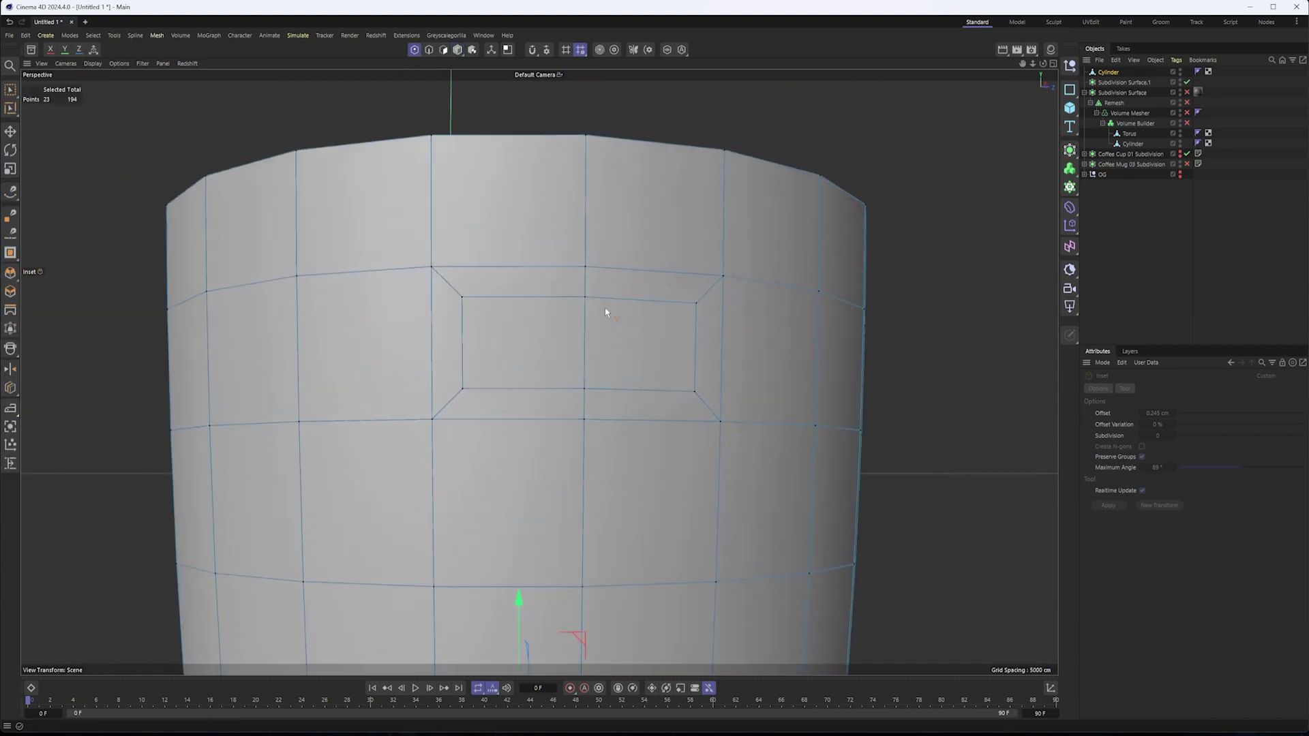
right_click(528, 342)
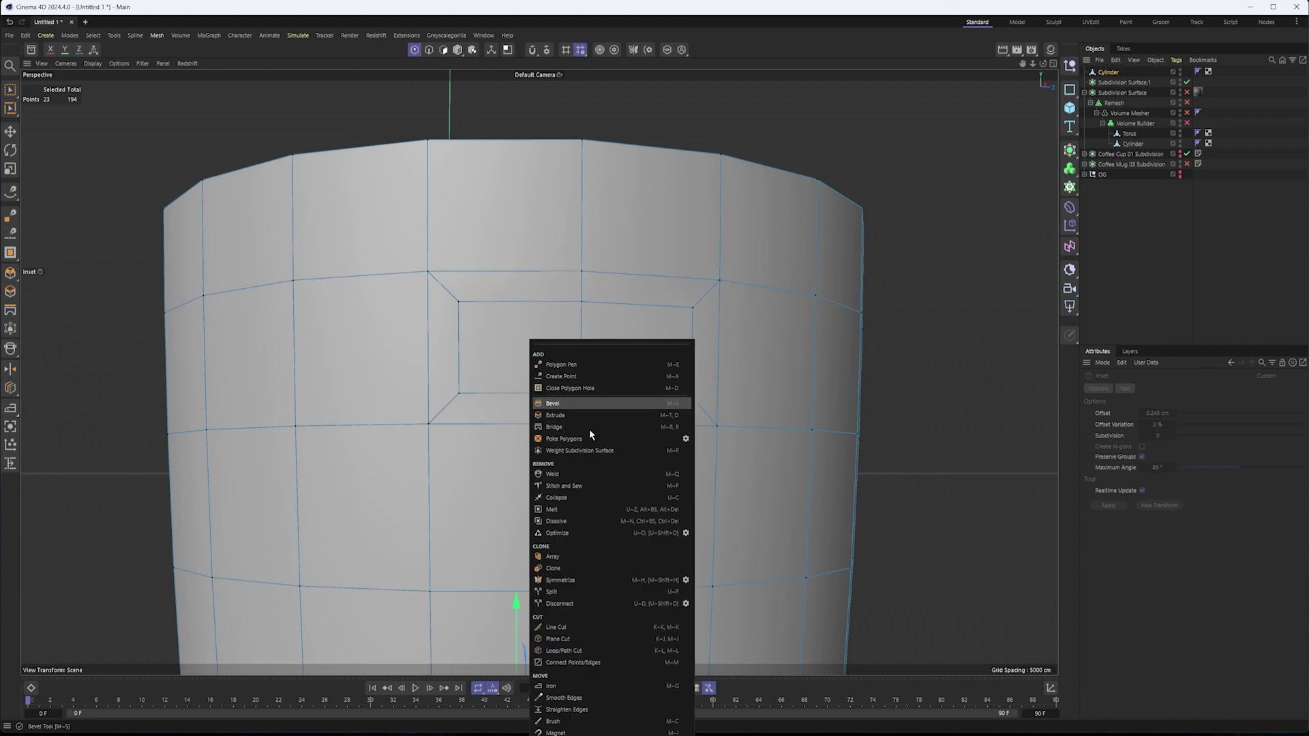
left_click(595, 654)
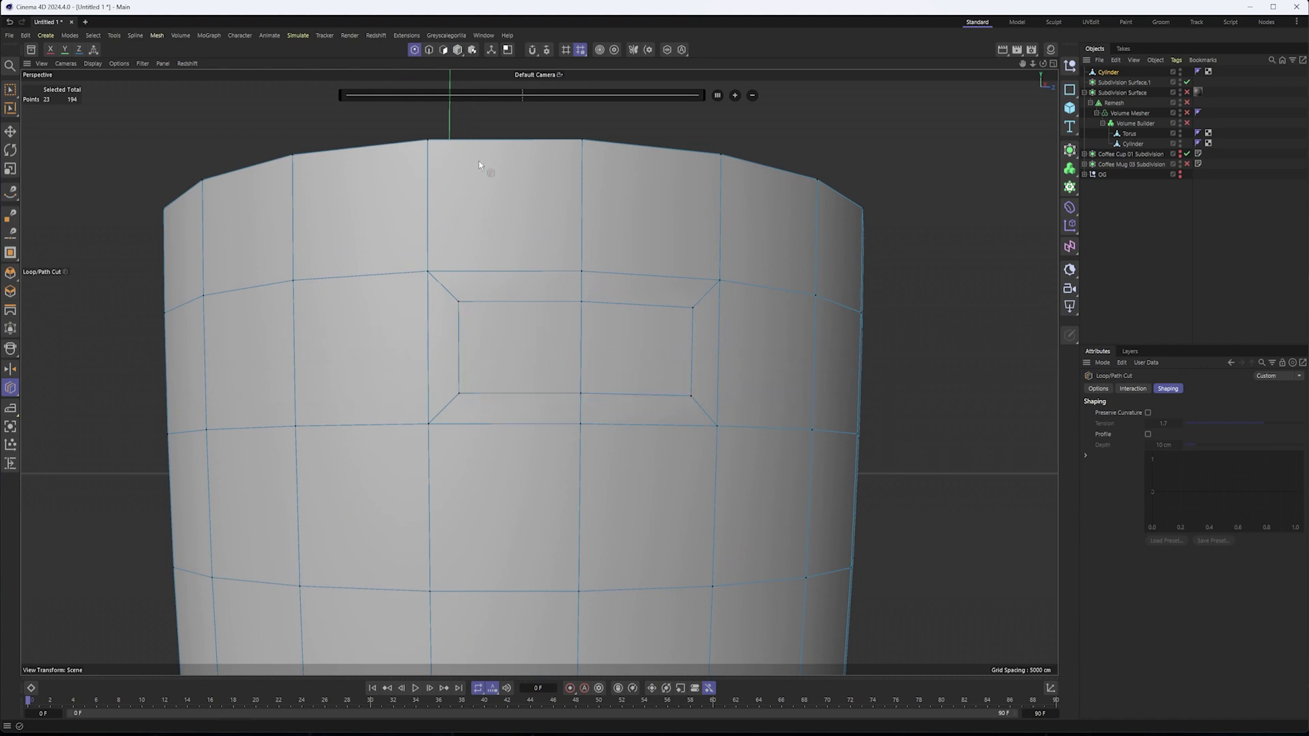
left_click(457, 358)
left_click_drag(876, 357, 894, 389, "alt")
left_click_drag(789, 343, 740, 311, "alt")
left_click(1108, 392)
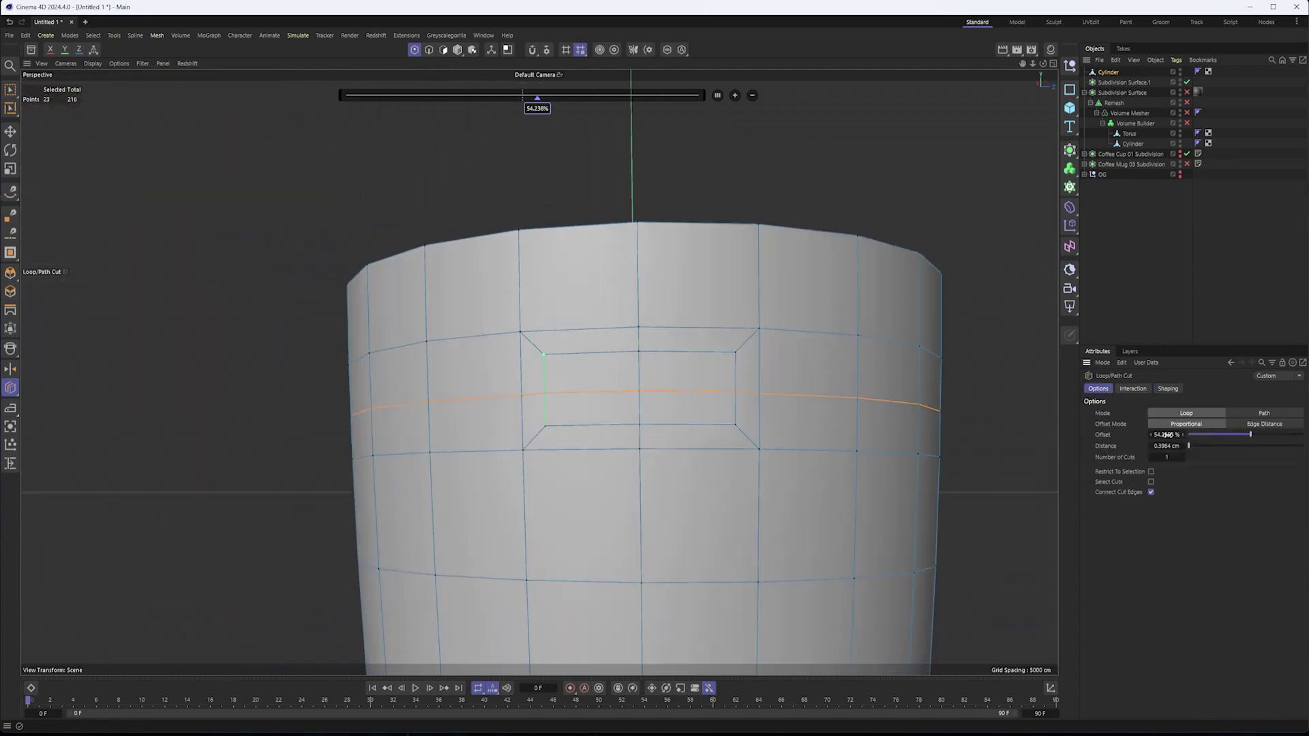
key("Return")
middle_click_drag(796, 576, 801, 409, "alt")
left_click_drag(736, 379, 742, 387, "alt")
middle_click_drag(758, 313, 777, 361, "alt")
left_click_drag(596, 275, 599, 295, "alt")
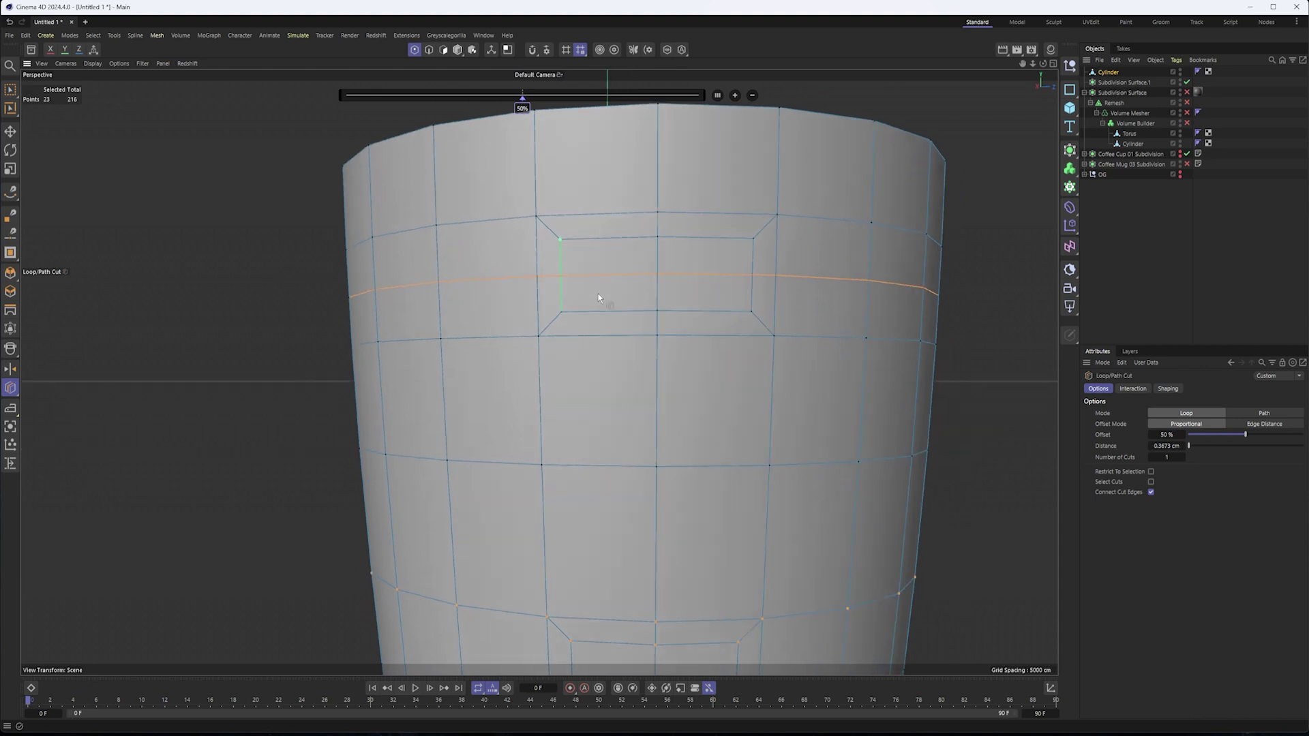
middle_click_drag(599, 295, 606, 313, "alt")
key("Escape")
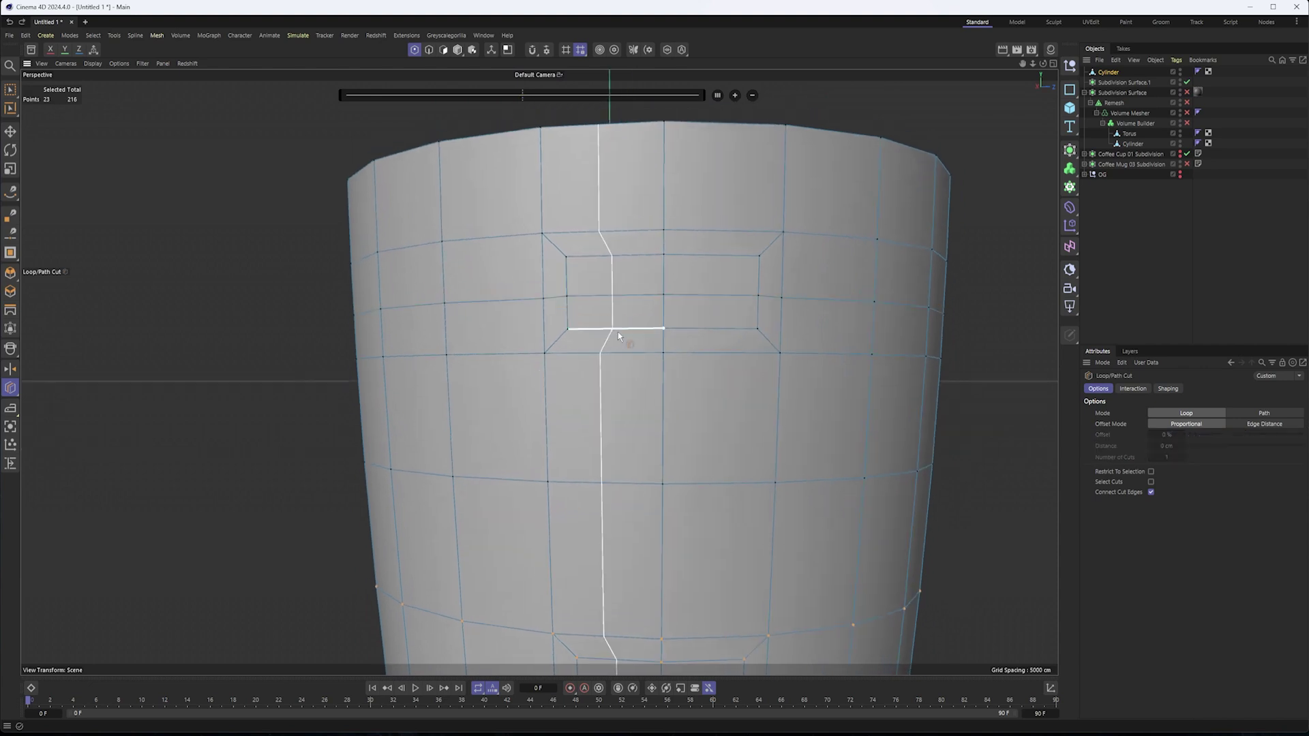
- Retry the full loop cut through the upper inset at 50% offset in Polygon mode and undo it
left_click(445, 51)
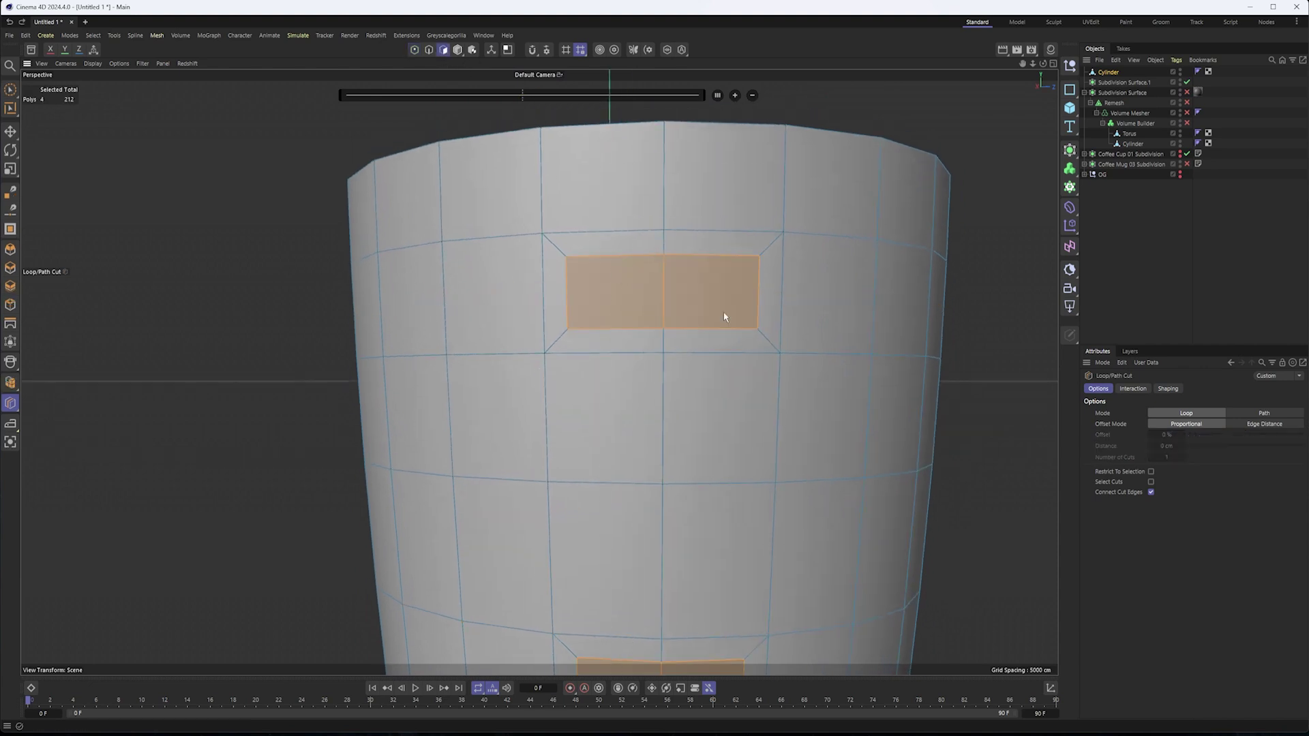
middle_click_drag(745, 362, 701, 359, "alt")
left_click(738, 292)
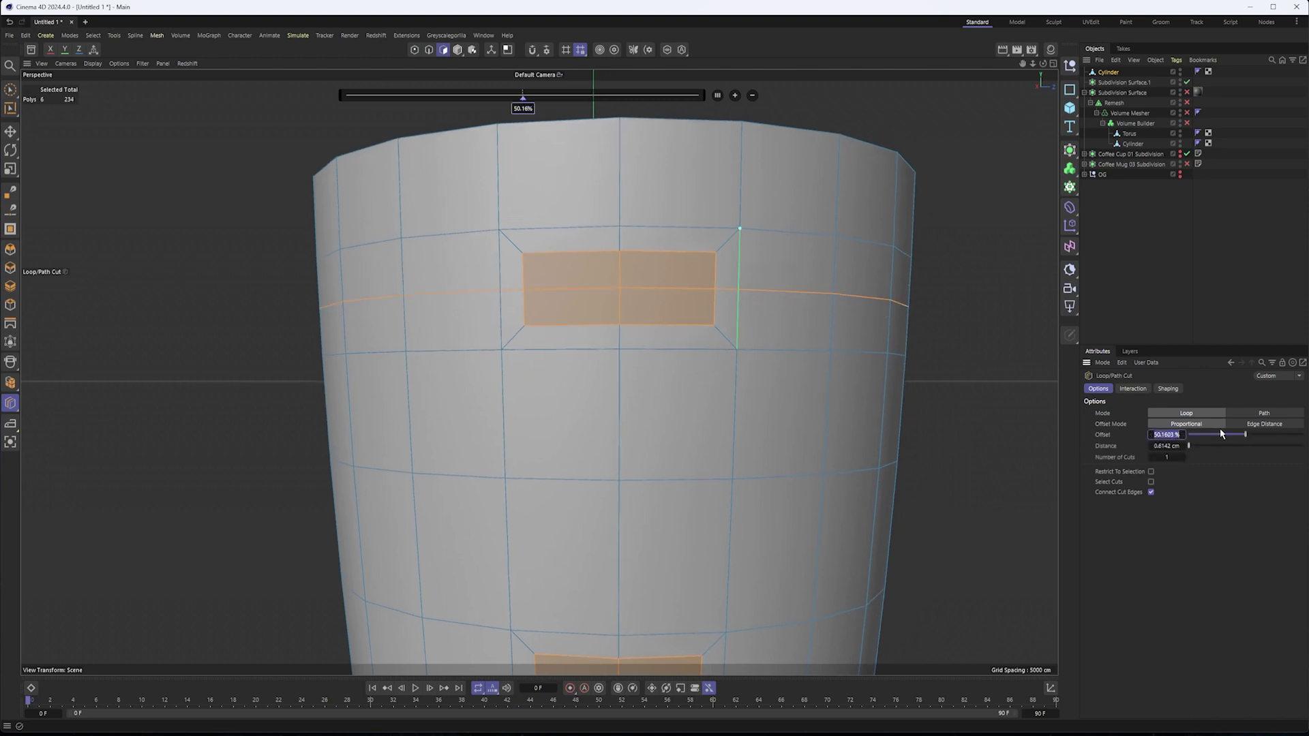
type("50")
key("Return")
left_click_drag(635, 348, 612, 364, "alt")
key("ctrl+z")
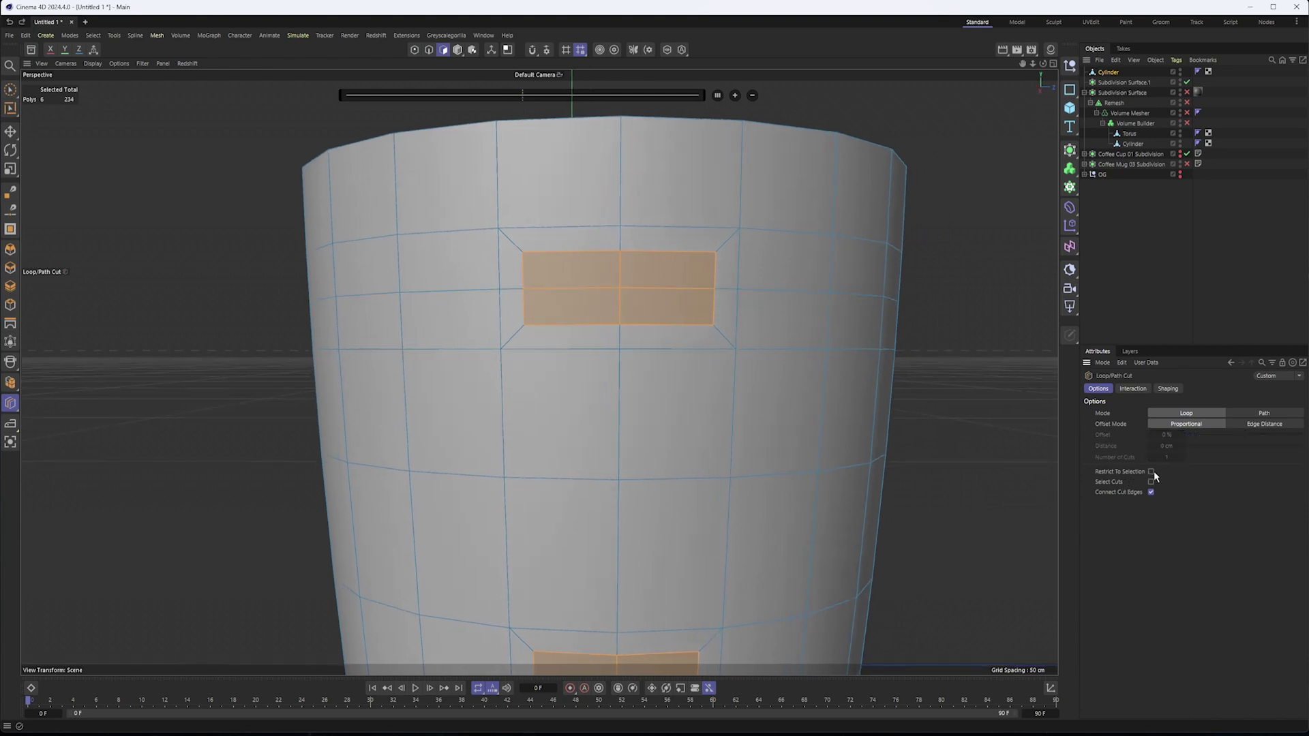
- Enable Restrict To Selection and loop-cut only the selected upper inset polygons horizontally at 50% offset
middle_click_drag(786, 447, 817, 463, "alt")
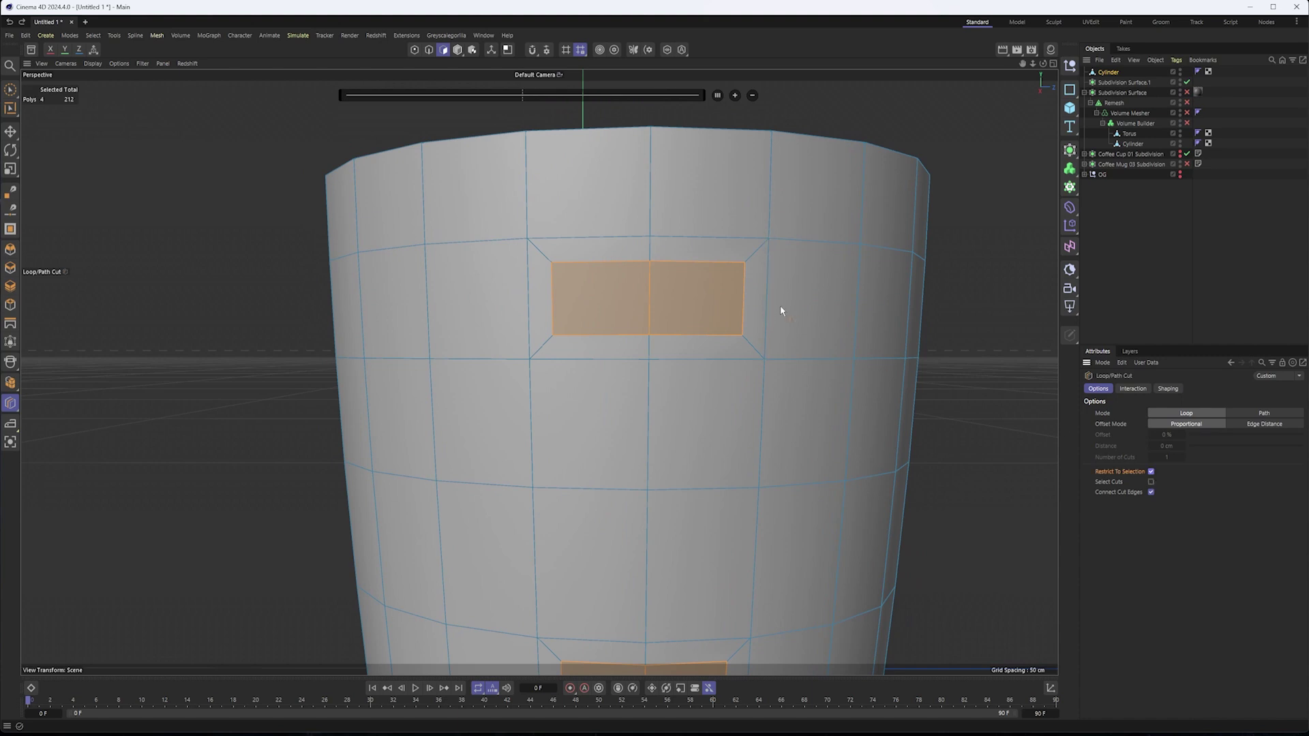
key("shift")
left_click_drag(539, 371, 545, 373, "alt")
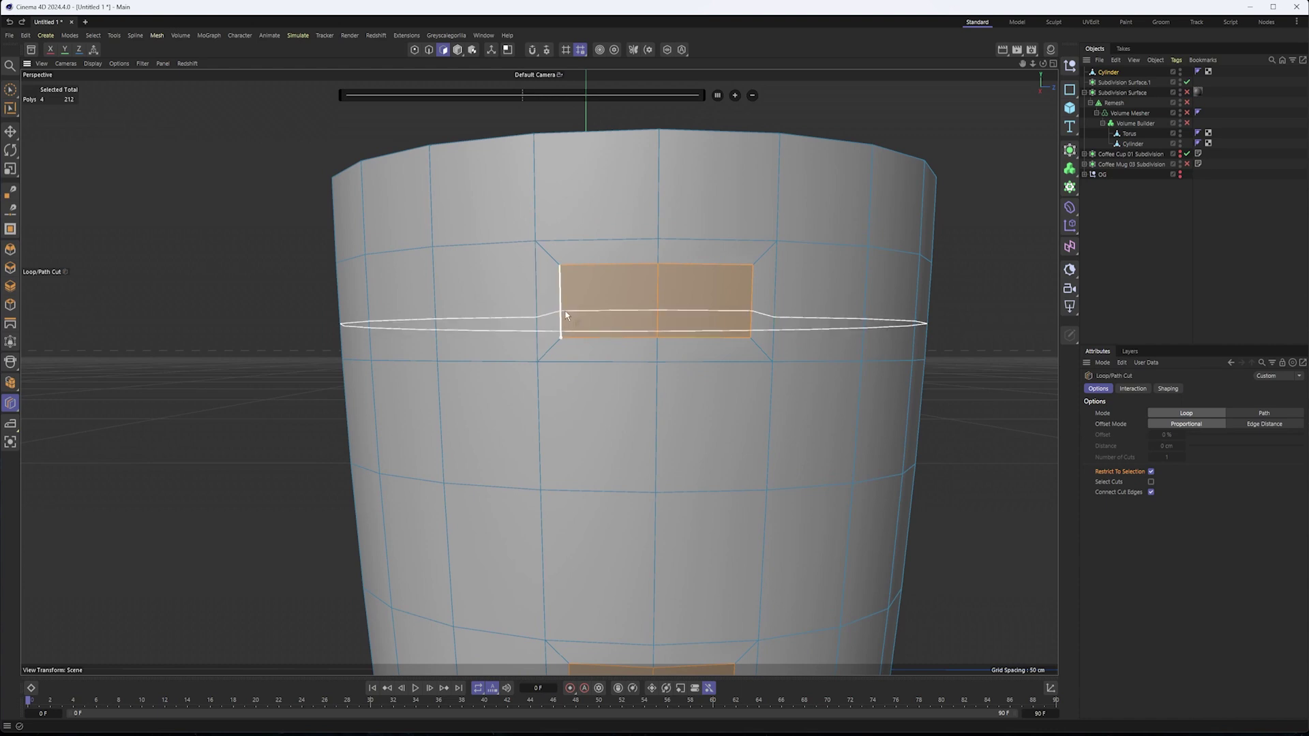
left_click(566, 315)
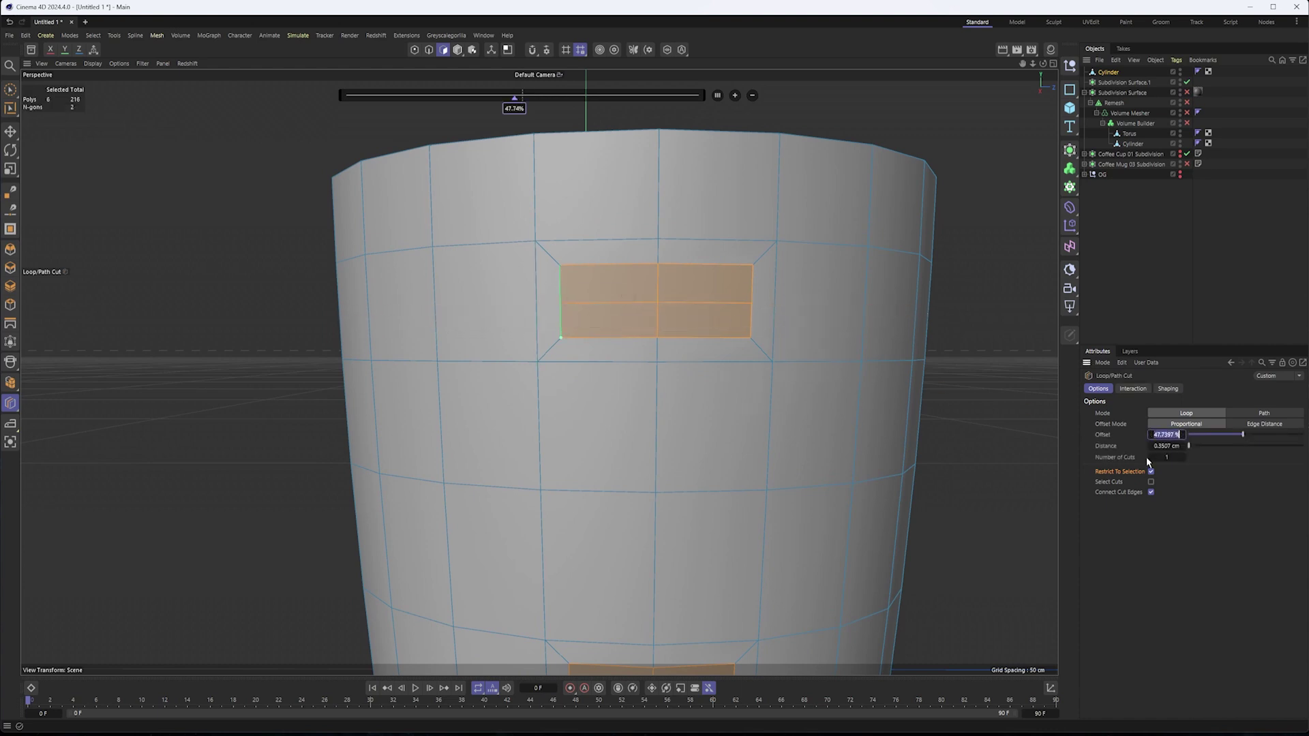
- Loop-cut the selected lower inset polygons horizontally at 50% offset, restricted to the selection
middle_click_drag(754, 459, 736, 319, "alt")
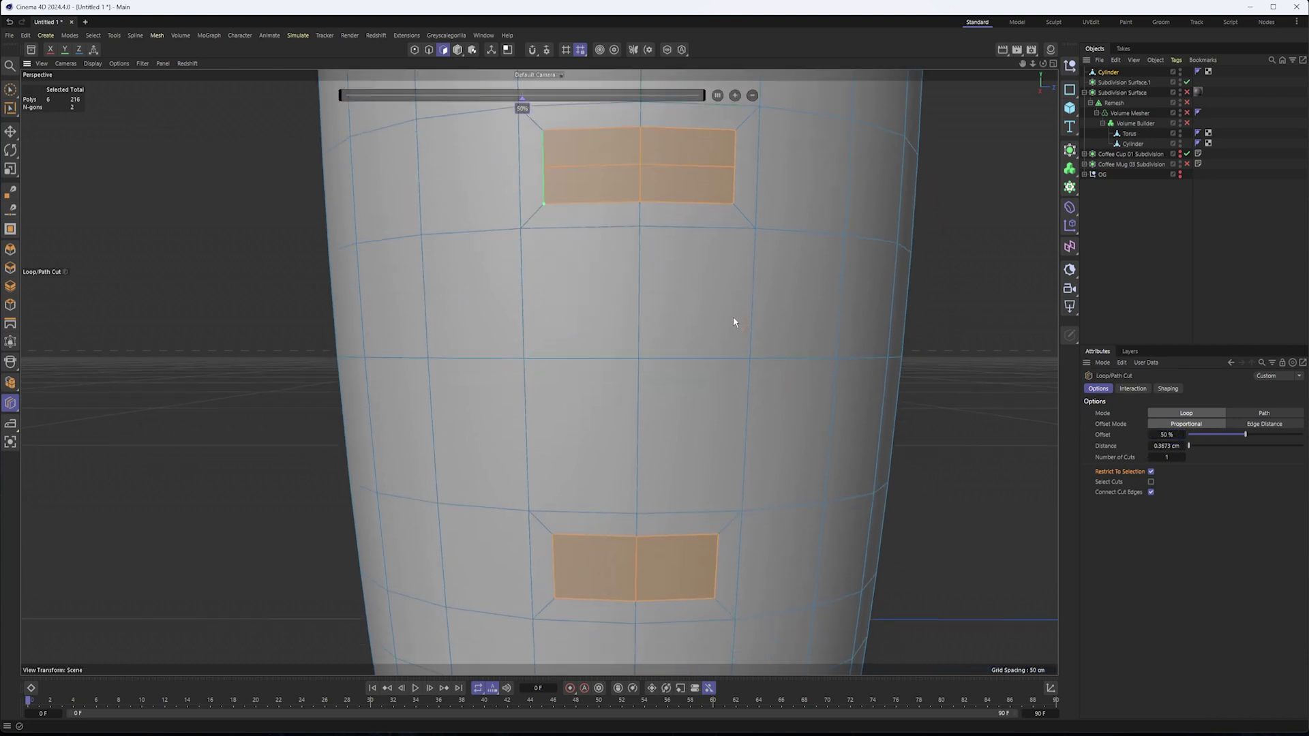
scroll(736, 318, "down", 1)
middle_click_drag(684, 482, 683, 346, "alt")
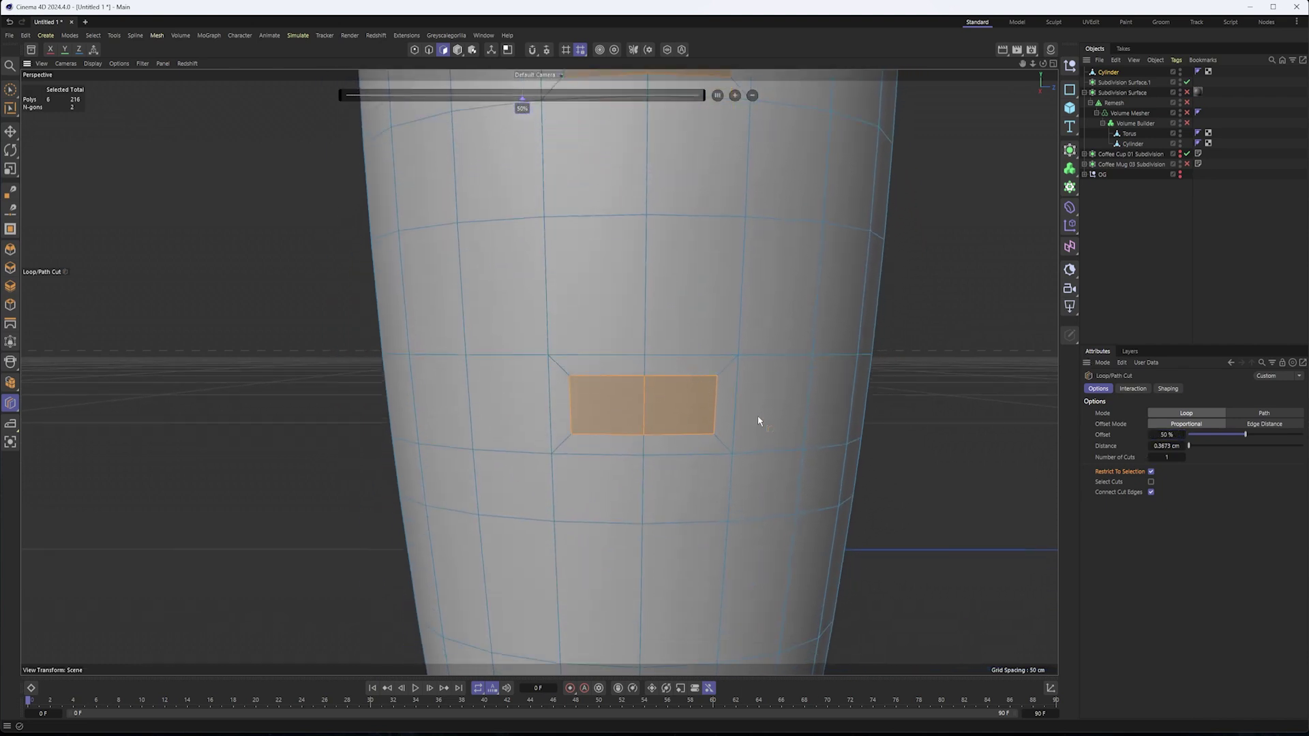
left_click(715, 411)
type("50")
key("Return")
- Examine the cylinder's two cut attachment areas from several angles alongside the reference mugs
middle_click_drag(863, 273, 779, 489, "alt")
left_click_drag(784, 480, 628, 481, "alt")
middle_click_drag(620, 456, 239, 450, "alt")
left_click_drag(570, 458, 623, 448, "alt")
middle_click_drag(622, 448, 603, 453, "alt")
right_click_drag(604, 451, 549, 453, "alt")
left_click_drag(549, 453, 624, 453, "alt")
middle_click_drag(624, 453, 777, 450, "alt")
left_click_drag(647, 436, 695, 417, "alt")
mouse_move(575, 315)
right_mouse_down("alt")
mouse_move(604, 307)
mouse_move(539, 285)
right_mouse_up("alt")
- Switch to Model mode, place the cylinder under a new Subdivision Surface and deselect everything
key("space")
left_click_drag(596, 304, 607, 305, "alt")
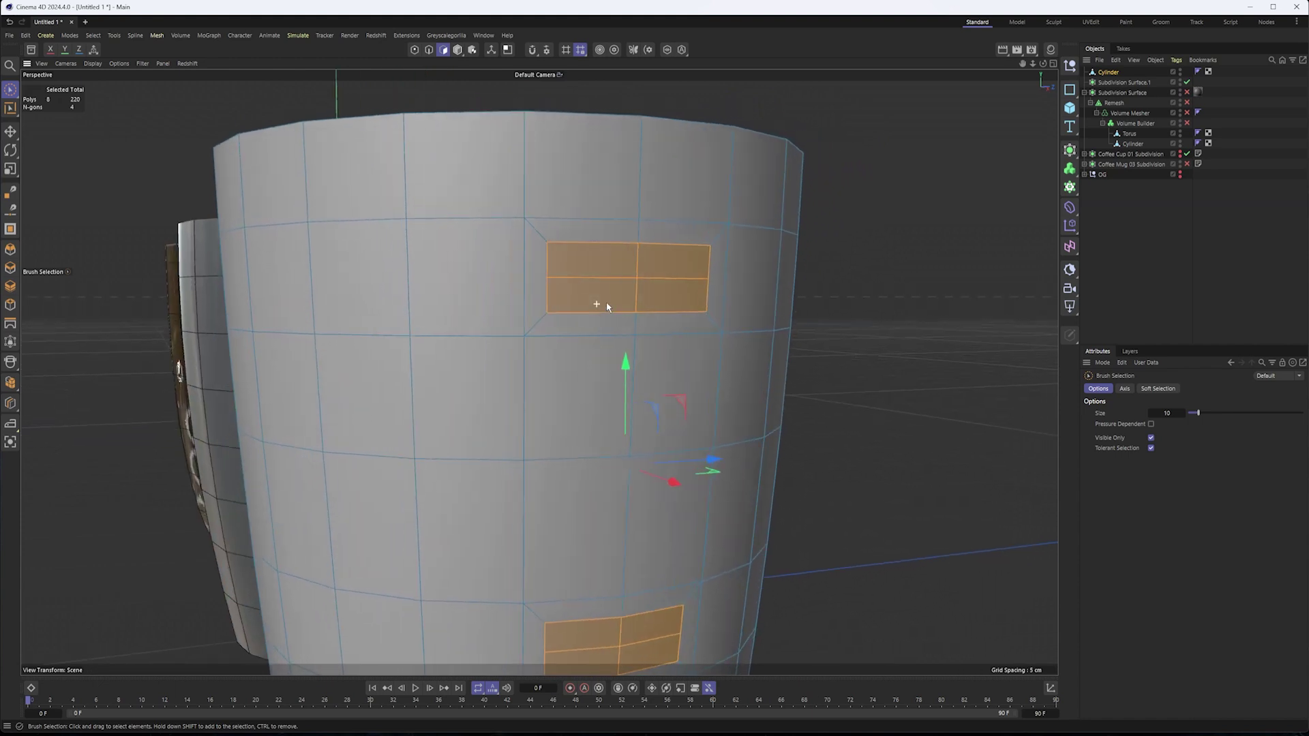
left_click(457, 49)
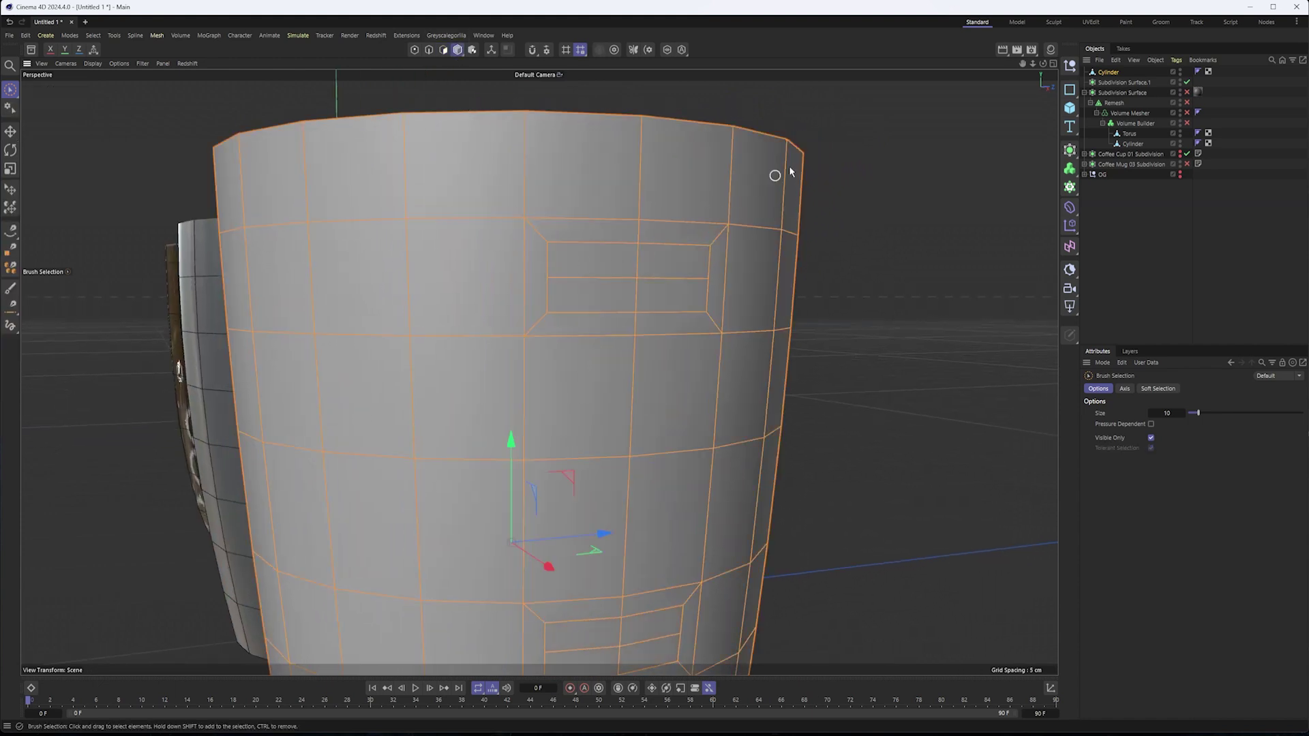
left_click(1072, 154, "alt")
left_click_drag(565, 354, 532, 347, "alt")
left_click(1189, 244)
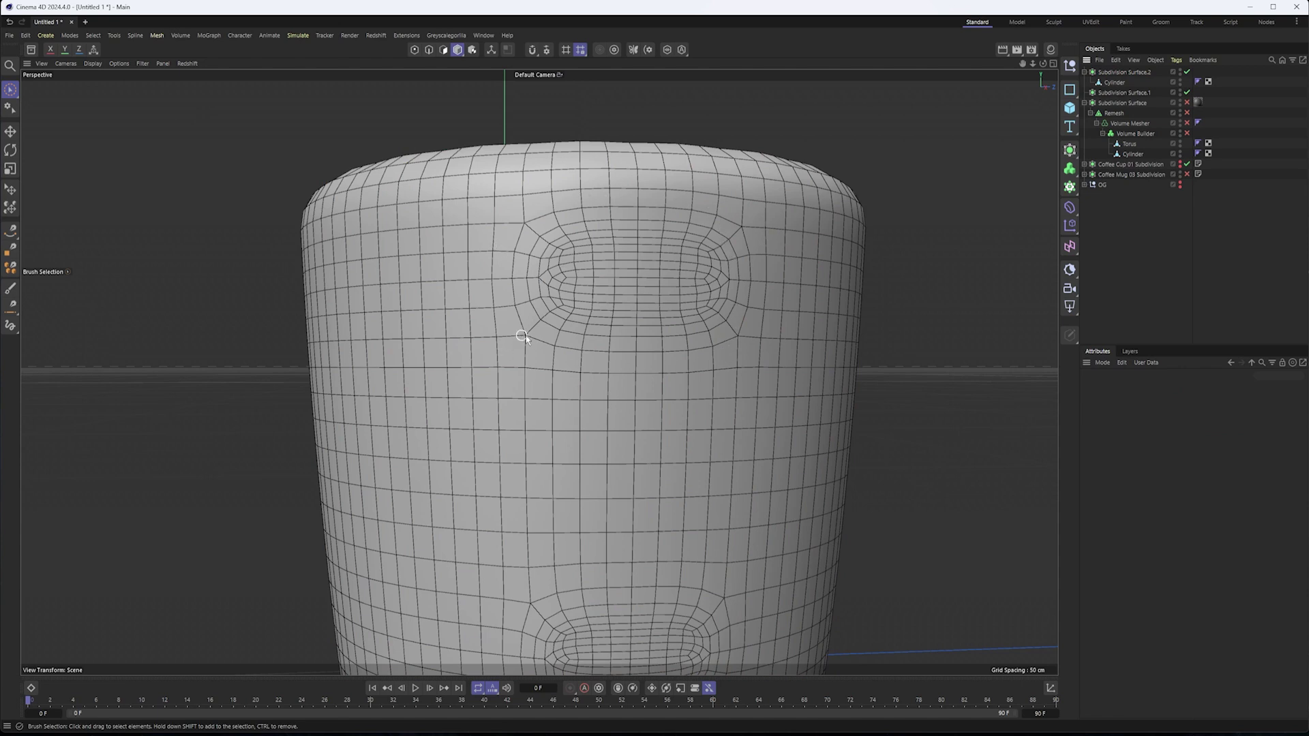
- Change the viewport display to Gouraud Shading and examine the smoothed surface around the attachment areas
left_click(91, 64)
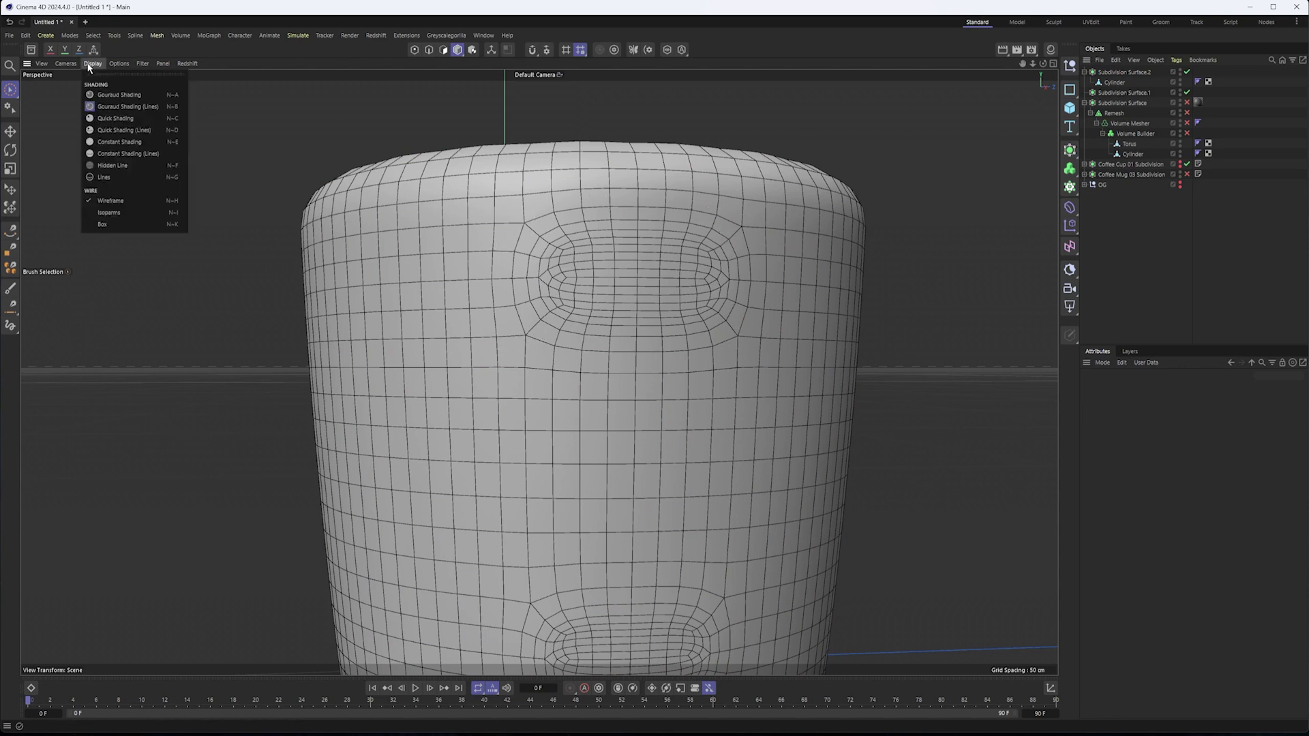
left_click(114, 95)
mouse_move(561, 309)
left_mouse_down("alt")
mouse_move(600, 305)
mouse_move(607, 285)
mouse_move(642, 341)
mouse_move(603, 368)
mouse_move(628, 443)
mouse_move(527, 375)
mouse_move(538, 379)
mouse_move(481, 298)
mouse_move(429, 326)
mouse_move(541, 321)
mouse_move(495, 323)
mouse_move(451, 348)
left_mouse_up("alt")
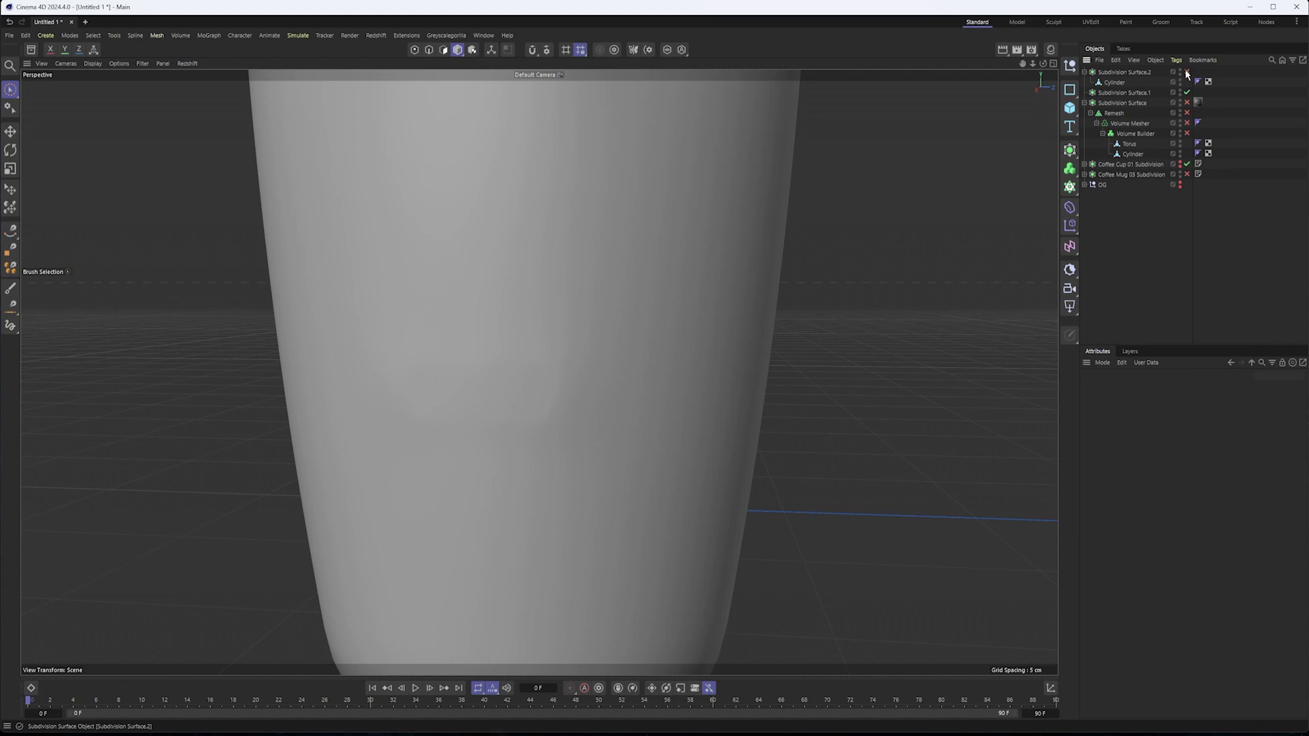
- Disable Subdivision Surface.2, select its cylinder and return to Polygon mode with the inset polygons still selected
left_click(634, 350)
left_click_drag(383, 342, 412, 264, "alt")
right_click_drag(432, 375, 521, 367, "alt")
left_click_drag(459, 362, 486, 406, "alt")
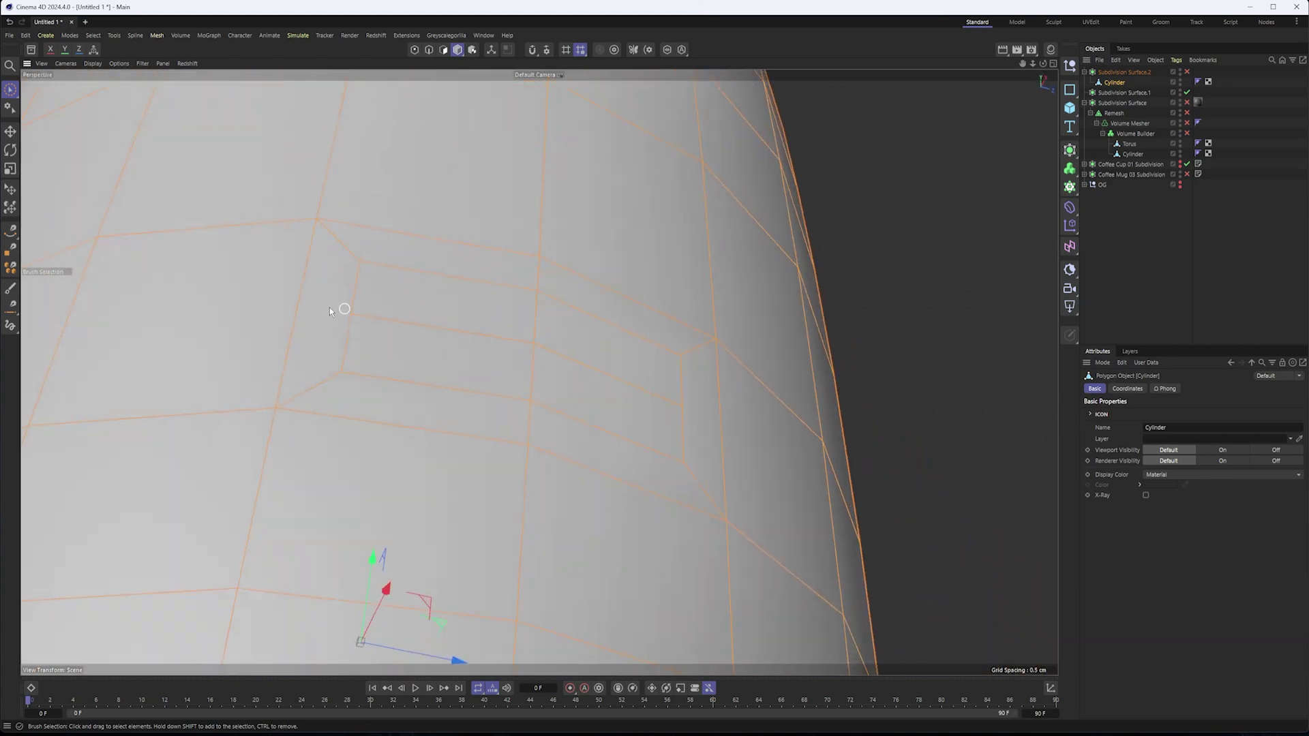
left_click(414, 50)
left_click_drag(535, 249, 544, 339, "alt")
left_click(443, 50)
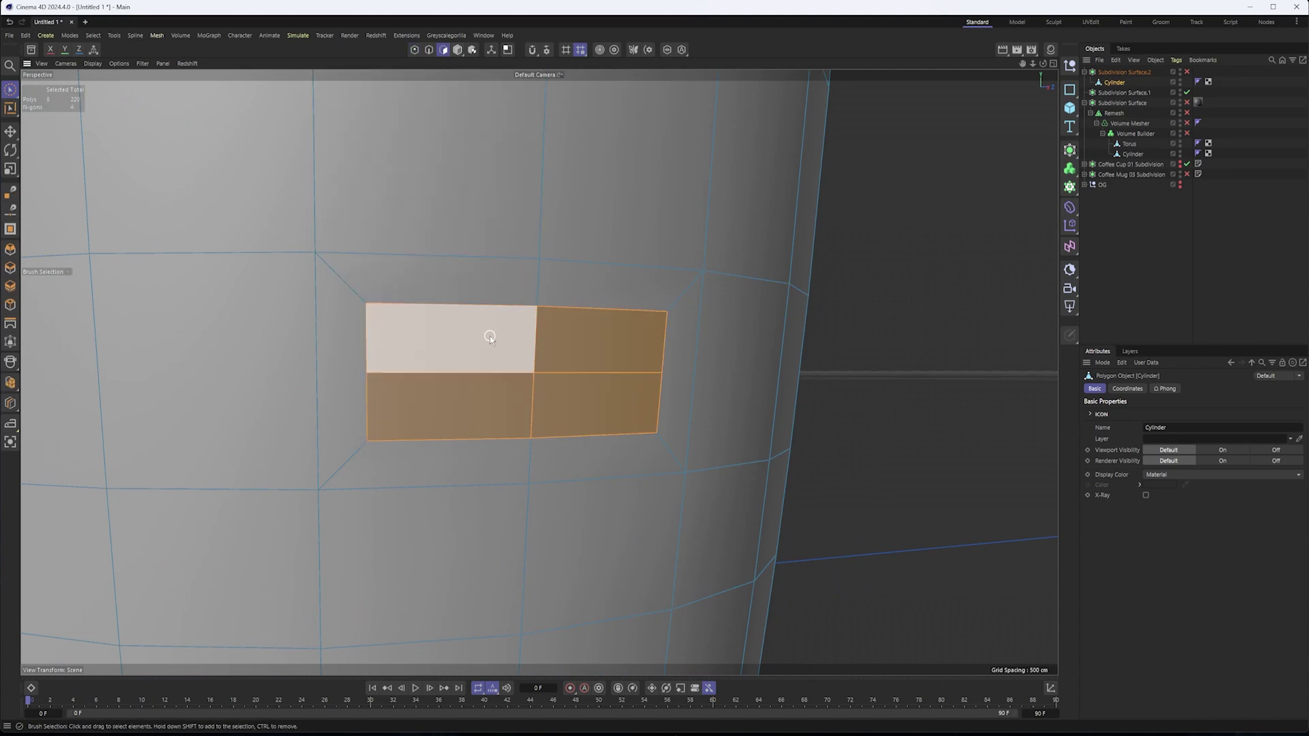
- In the top view, move the selected upper and lower inset polygons outward from the mug wall along X
key("F2")
scroll(682, 331, "up", 10)
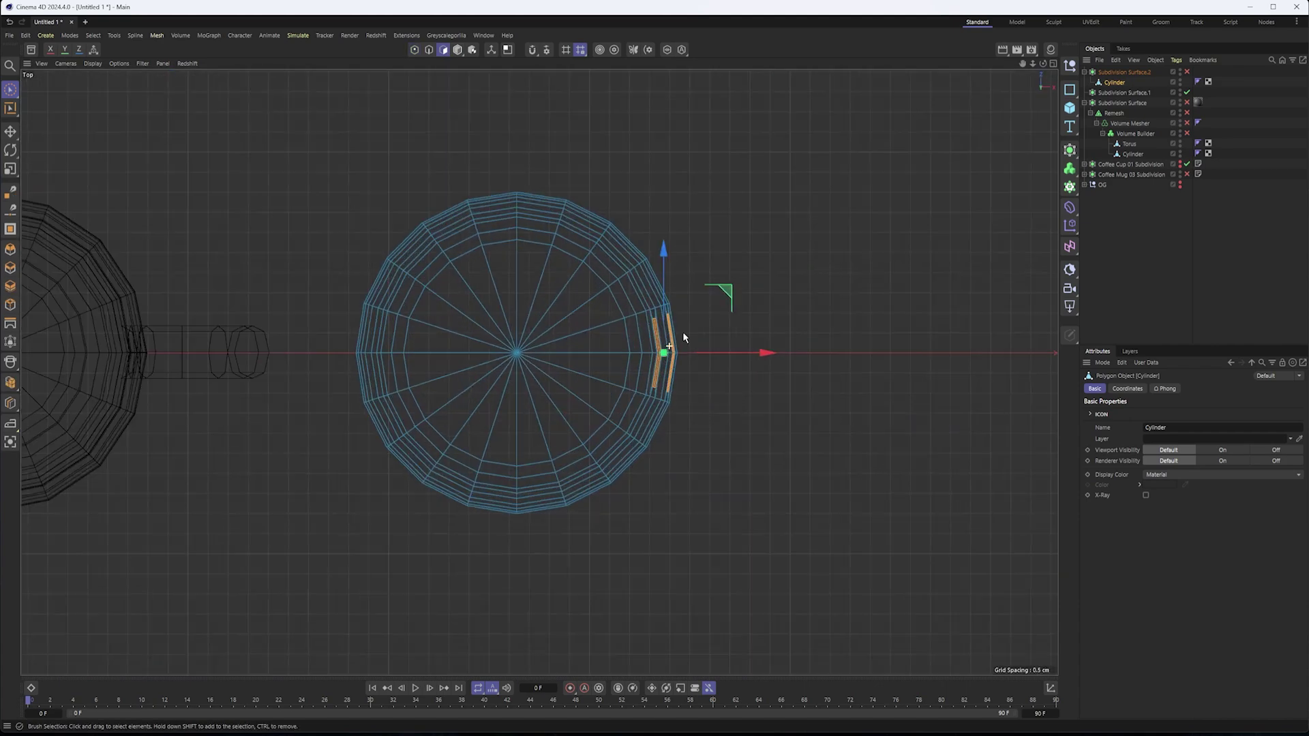
scroll(725, 213, "up", 5)
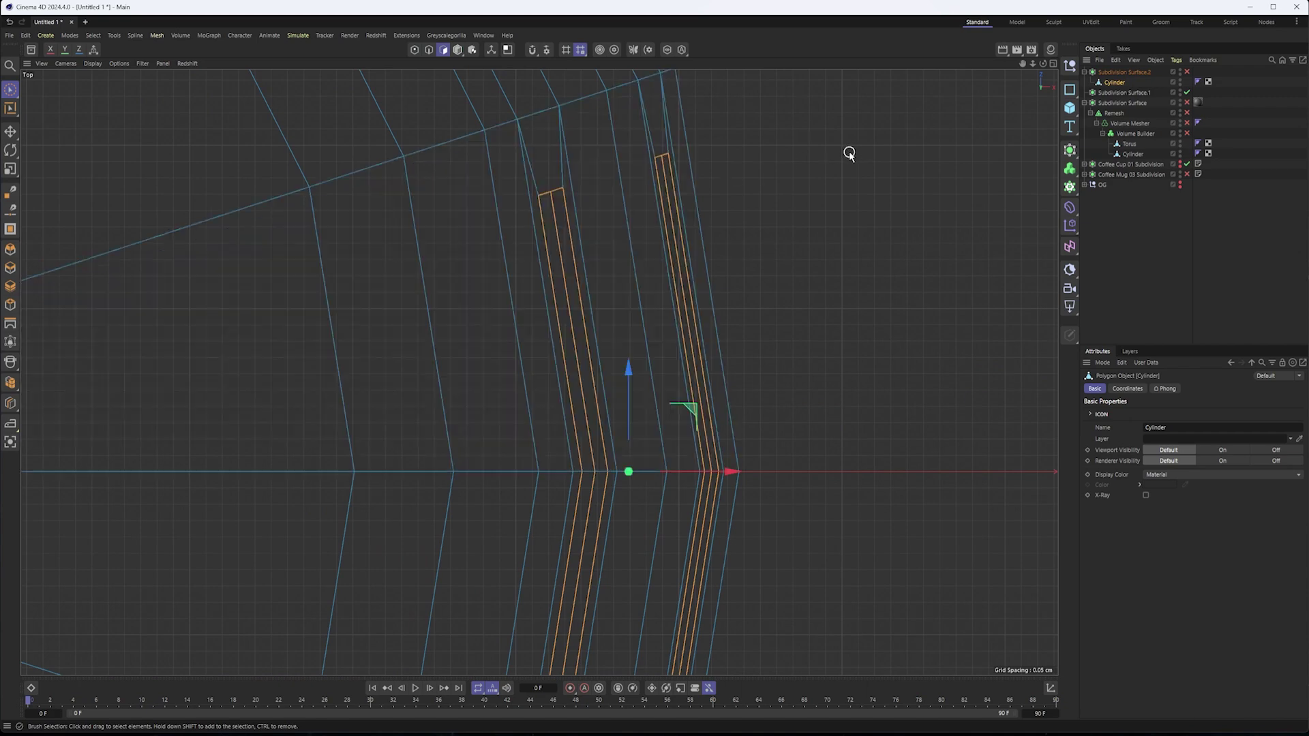
left_click_drag(728, 473, 729, 474)
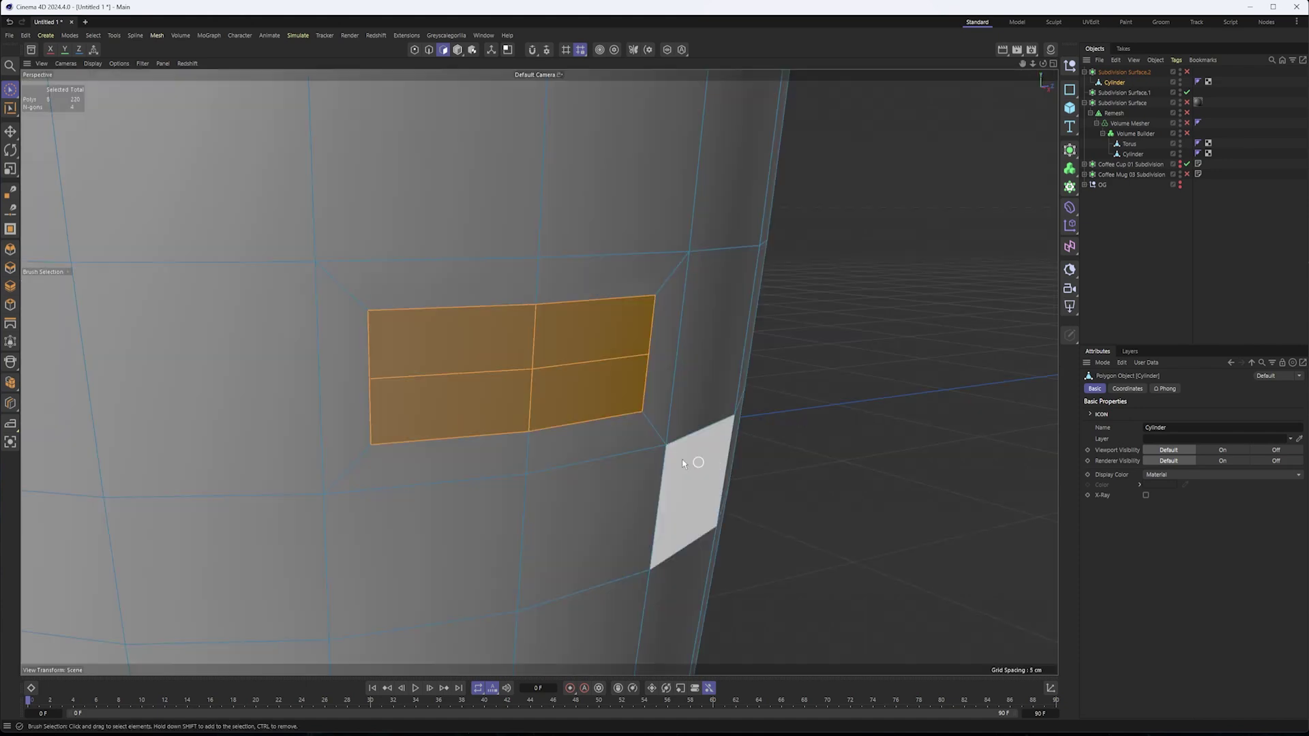
- Fine-tune along X how far the selected attachment polygons protrude from the mug wall
mouse_move(546, 382)
left_mouse_down("alt")
mouse_move(541, 371)
mouse_move(547, 412)
mouse_move(565, 341)
mouse_move(664, 224)
left_mouse_up("alt")
left_click_drag(543, 302, 585, 444, "alt")
scroll(585, 445, "down", 4)
left_click_drag(538, 371, 650, 414, "alt")
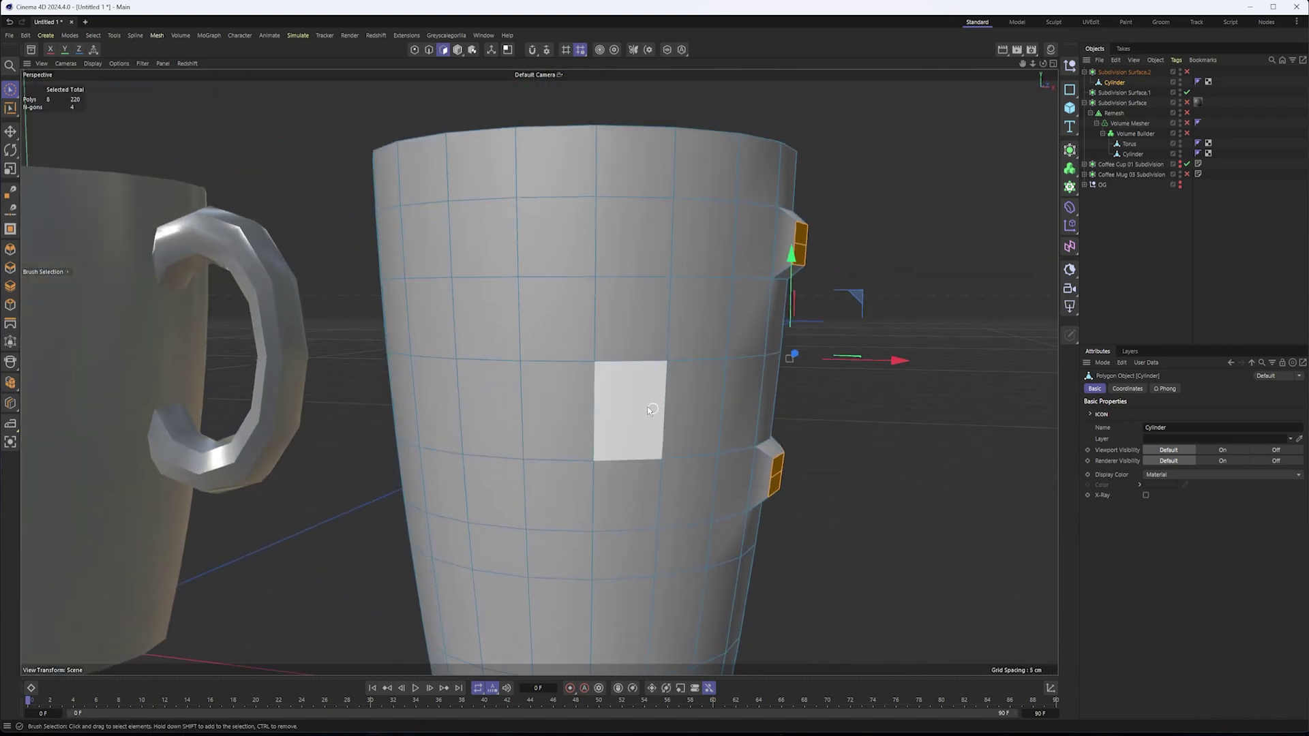
left_click_drag(709, 302, 507, 313, "alt")
middle_click_drag(538, 302, 479, 321, "alt")
right_click_drag(494, 313, 529, 309, "alt")
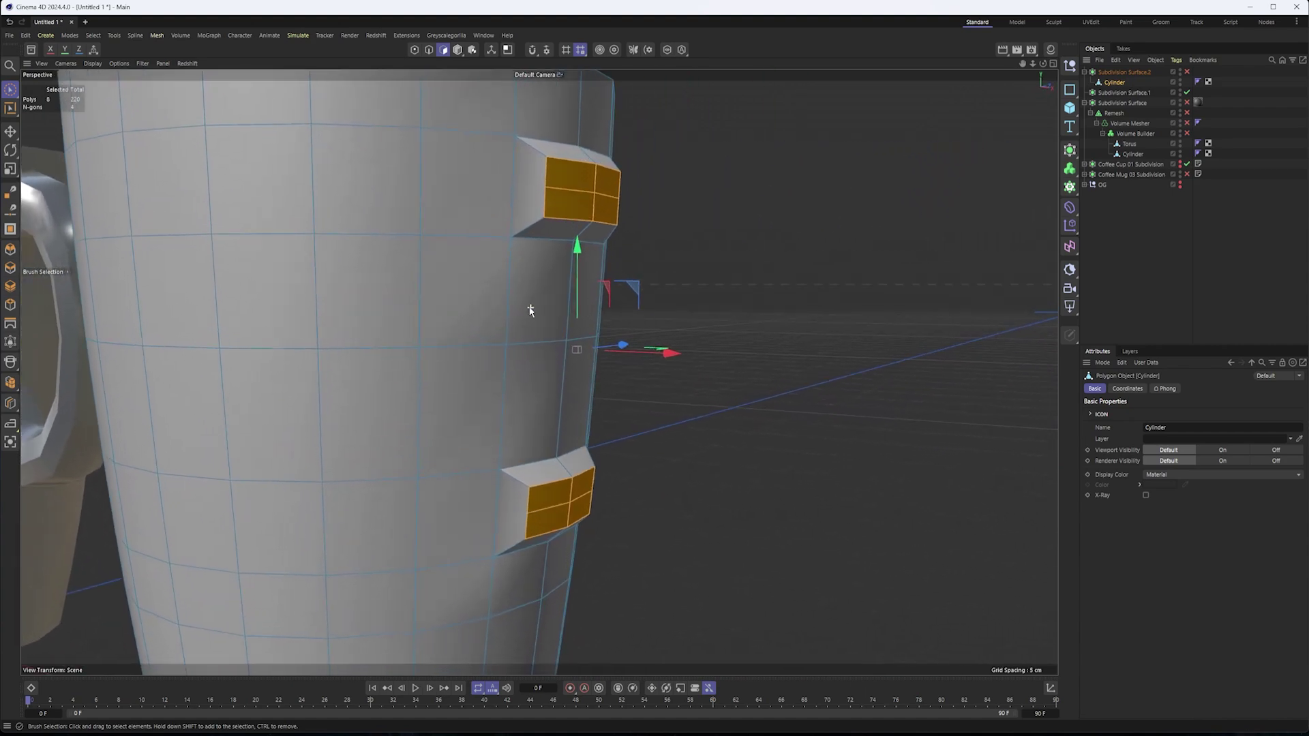
left_click_drag(674, 356, 661, 355)
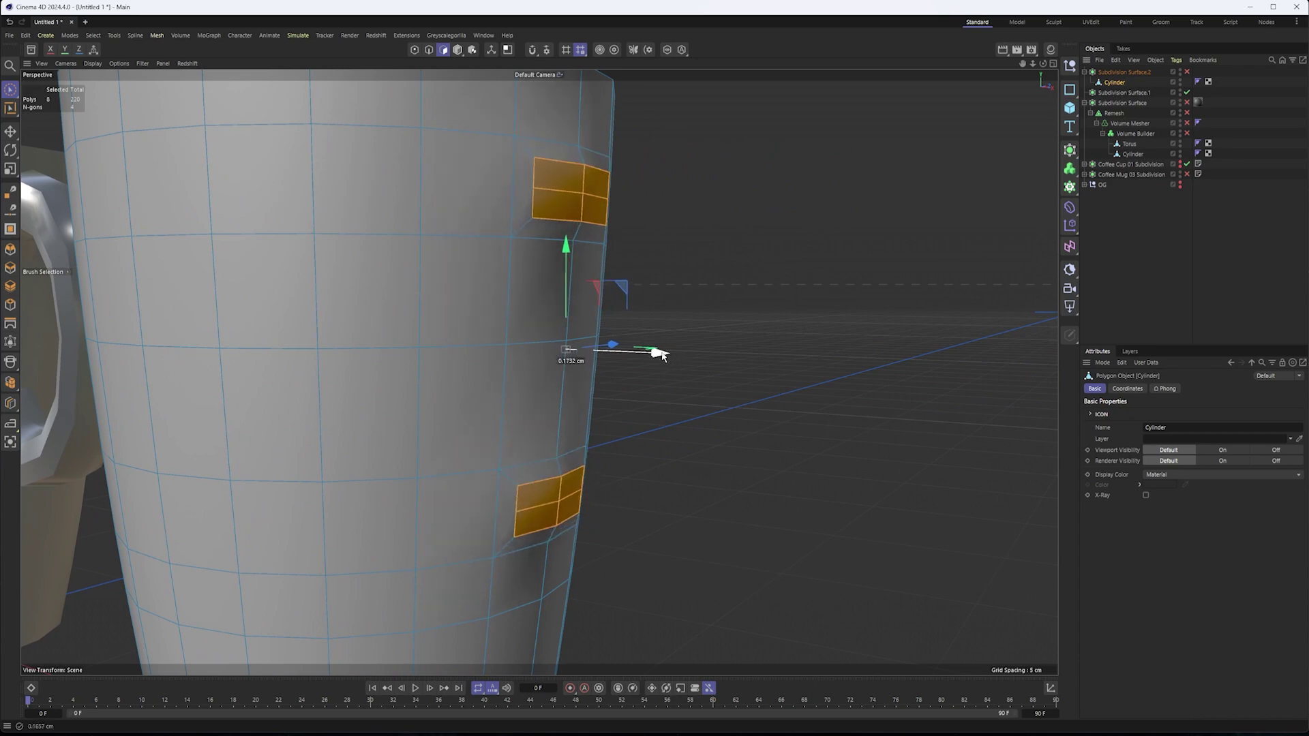
left_click_drag(578, 317, 597, 270, "alt")
left_click_drag(657, 357, 670, 356)
- Select the four outer corner points of the upper protrusion and scale them to about 80% to round its outline
left_click_drag(589, 244, 474, 225, "alt")
right_click_drag(479, 214, 515, 210, "alt")
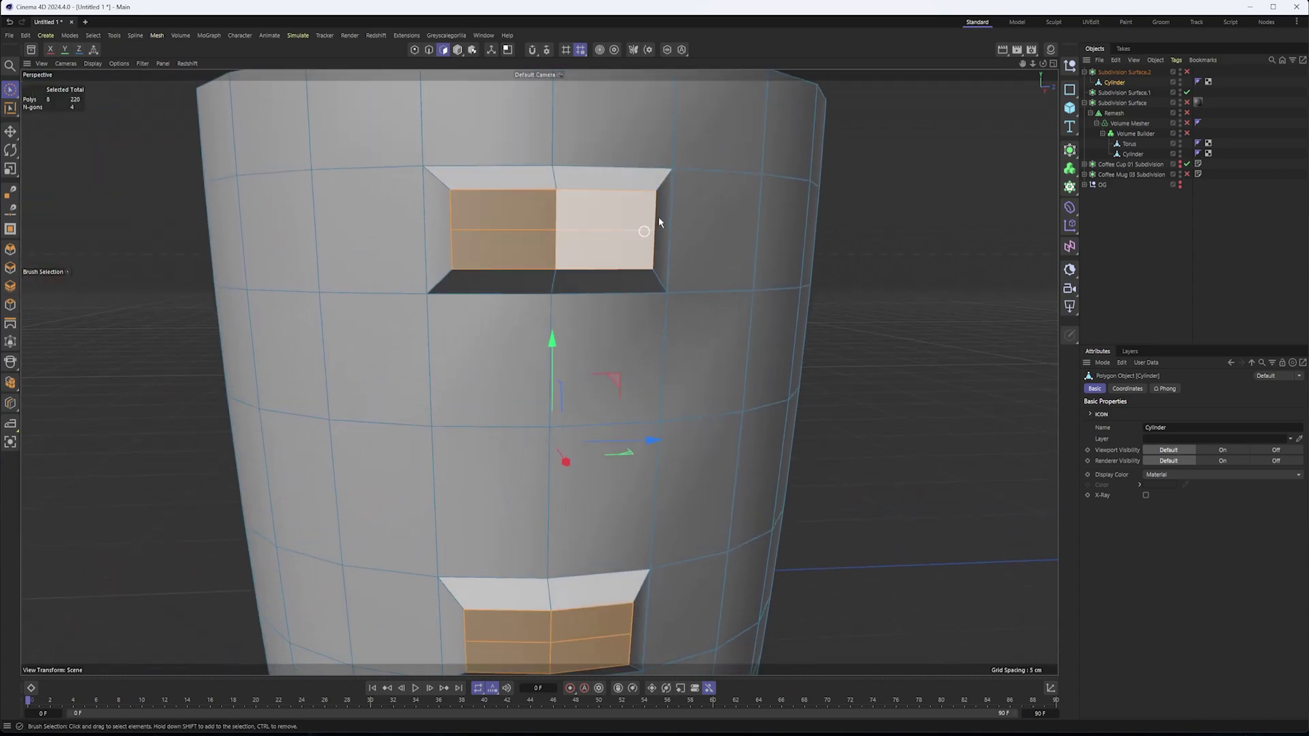
left_click(415, 50)
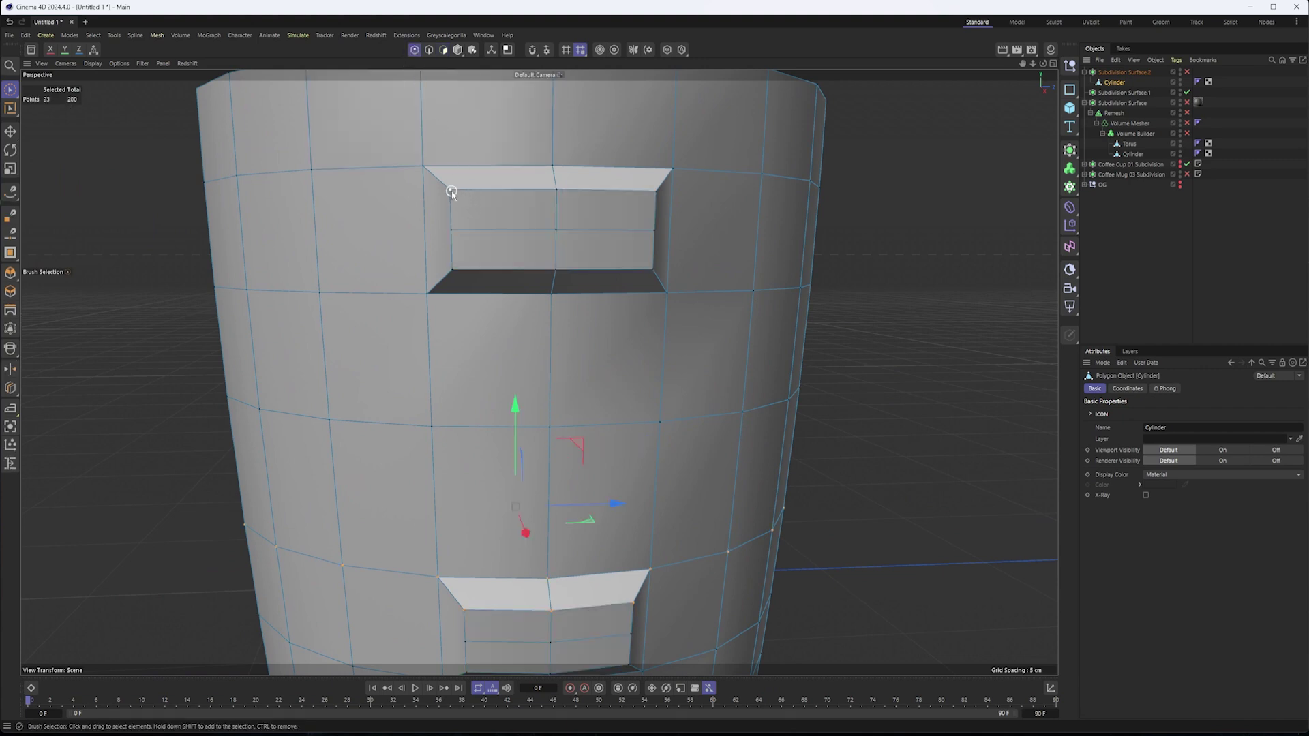
left_click(452, 191)
left_click(653, 194, "shift")
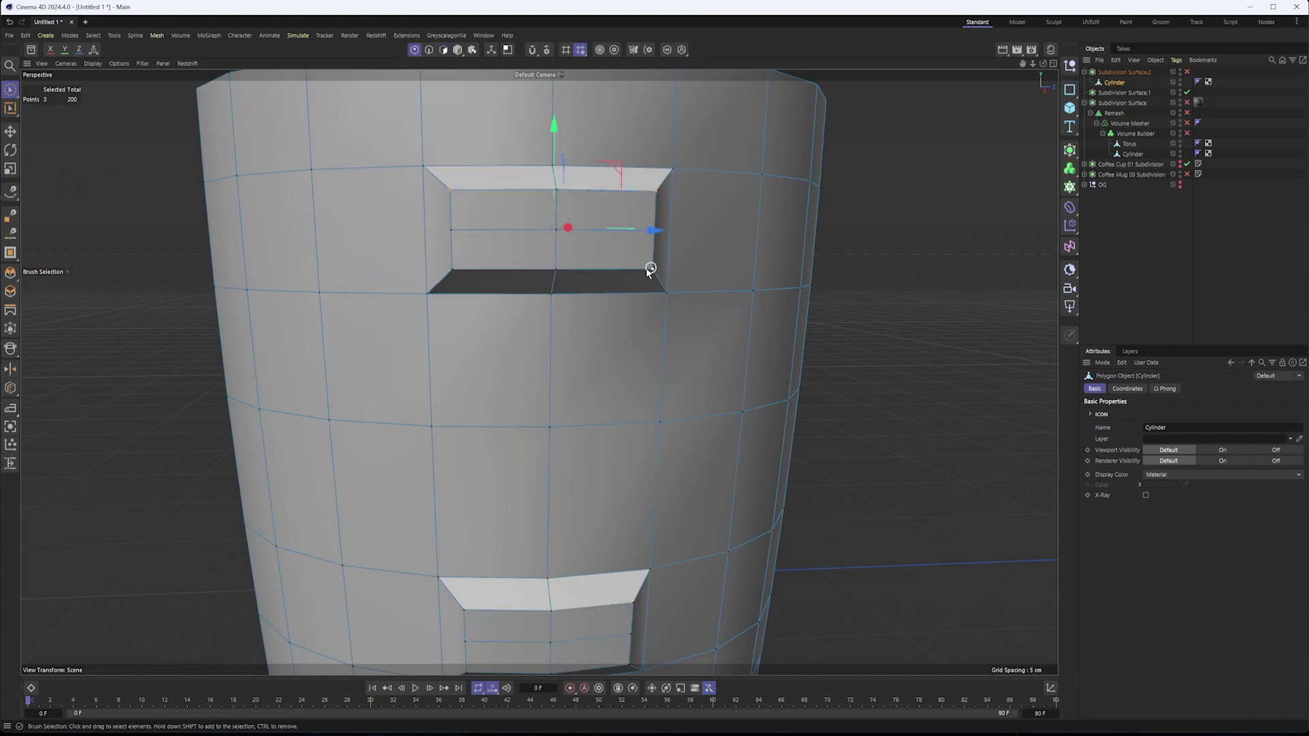
key("t")
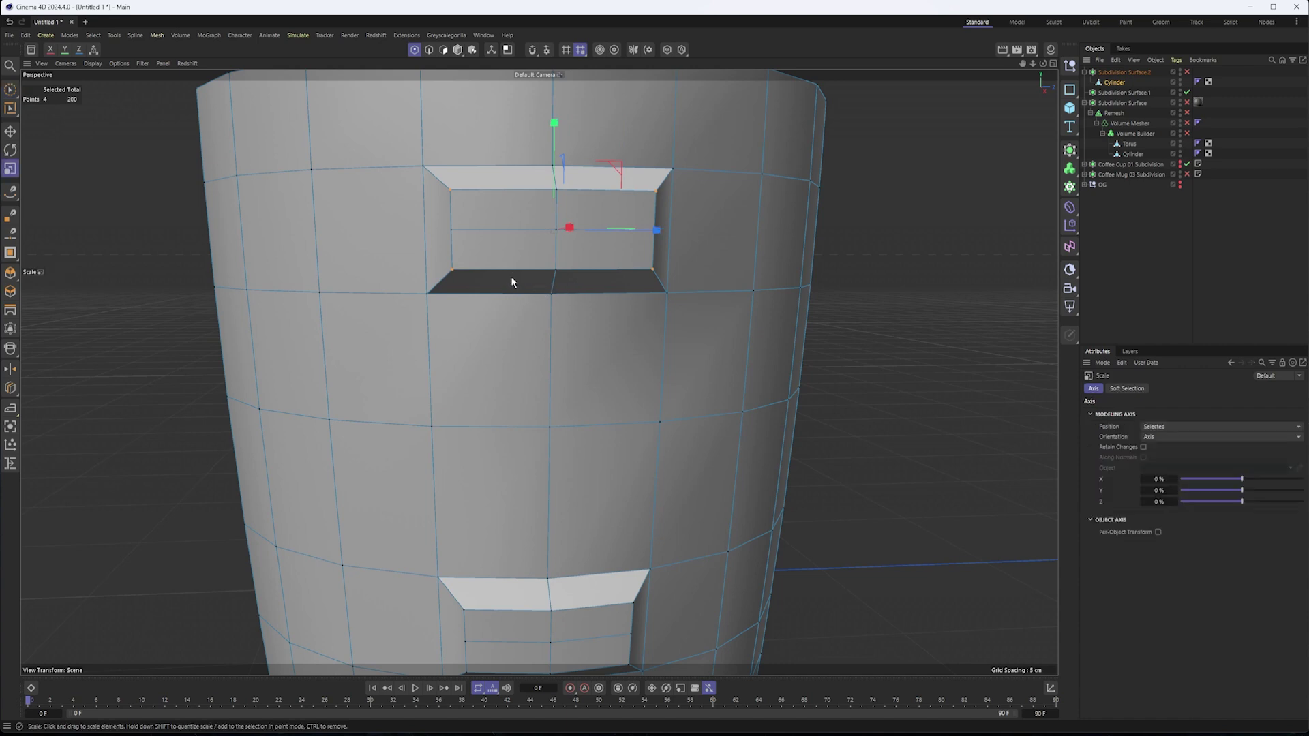
left_click_drag(529, 255, 448, 260)
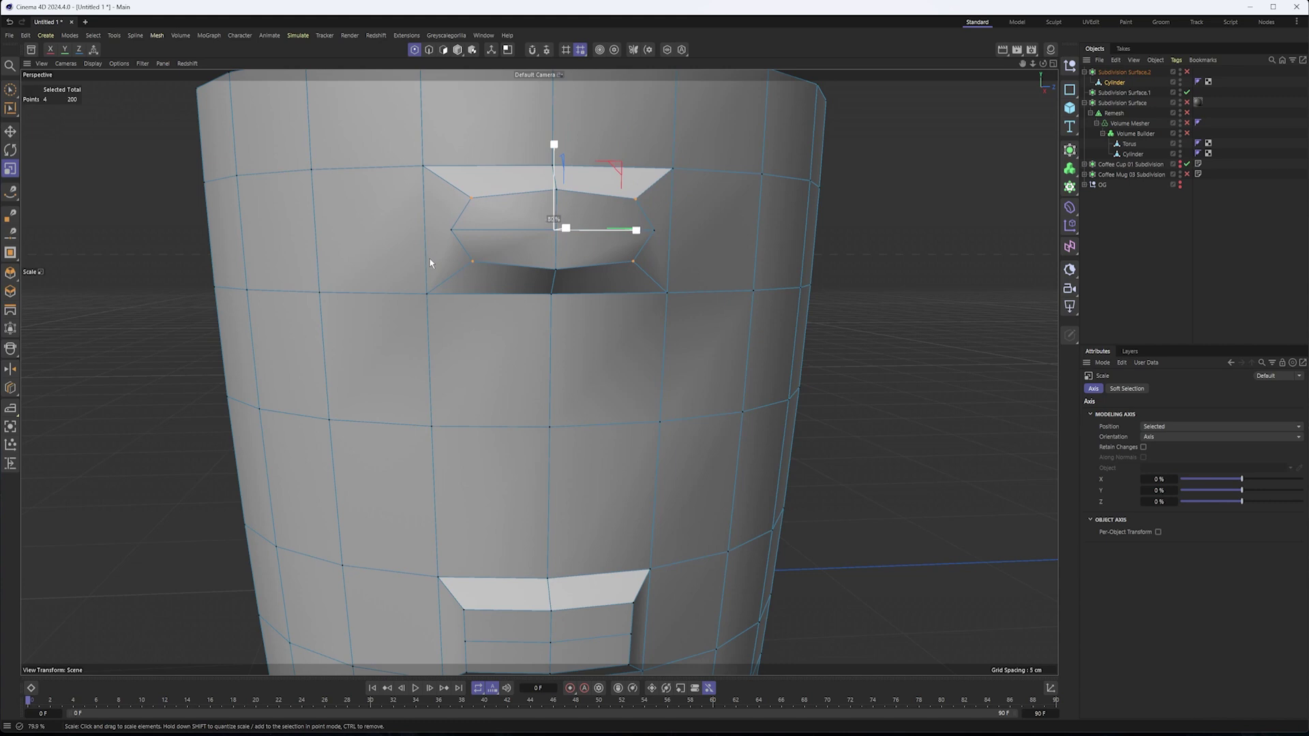
left_click_drag(430, 260, 431, 260)
- Select the four outer corner points of the lower protrusion and scale them inward to match the upper one
scroll(561, 282, "down", 2)
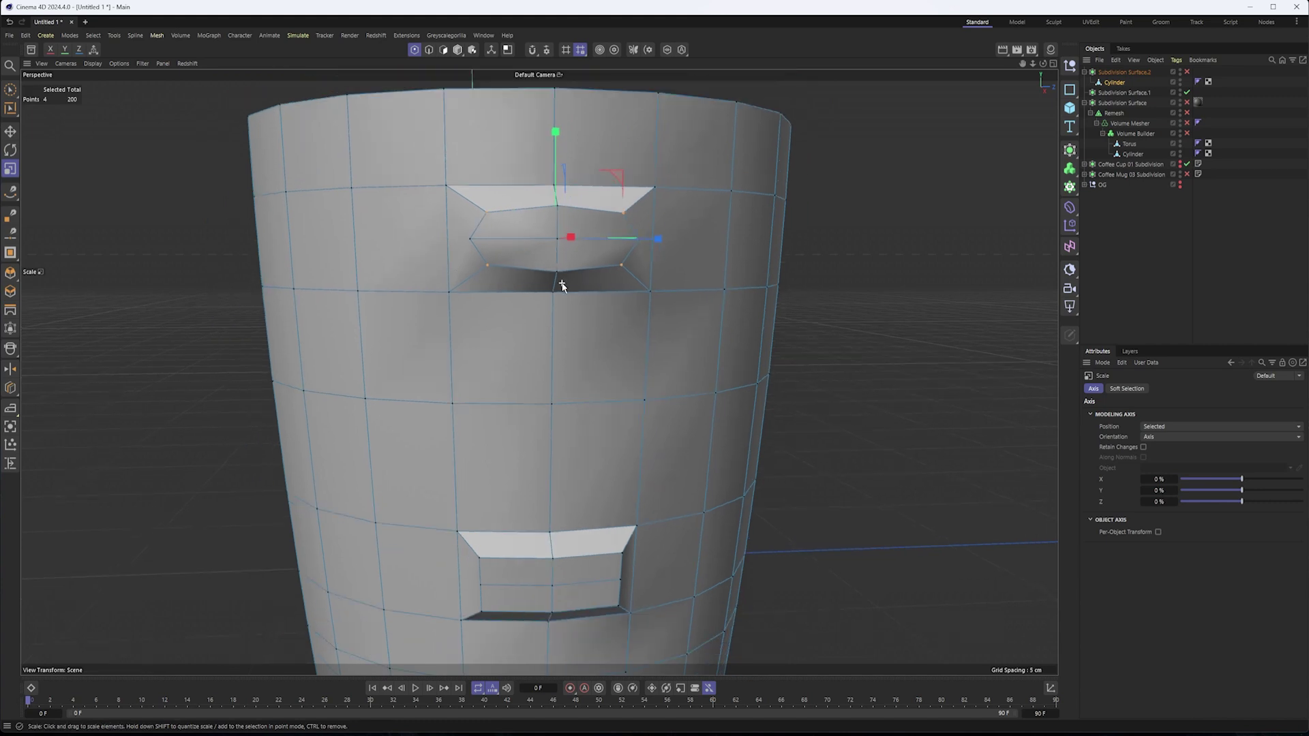
middle_click_drag(572, 434, 555, 290, "alt")
left_click_drag(537, 369, 451, 396, "alt")
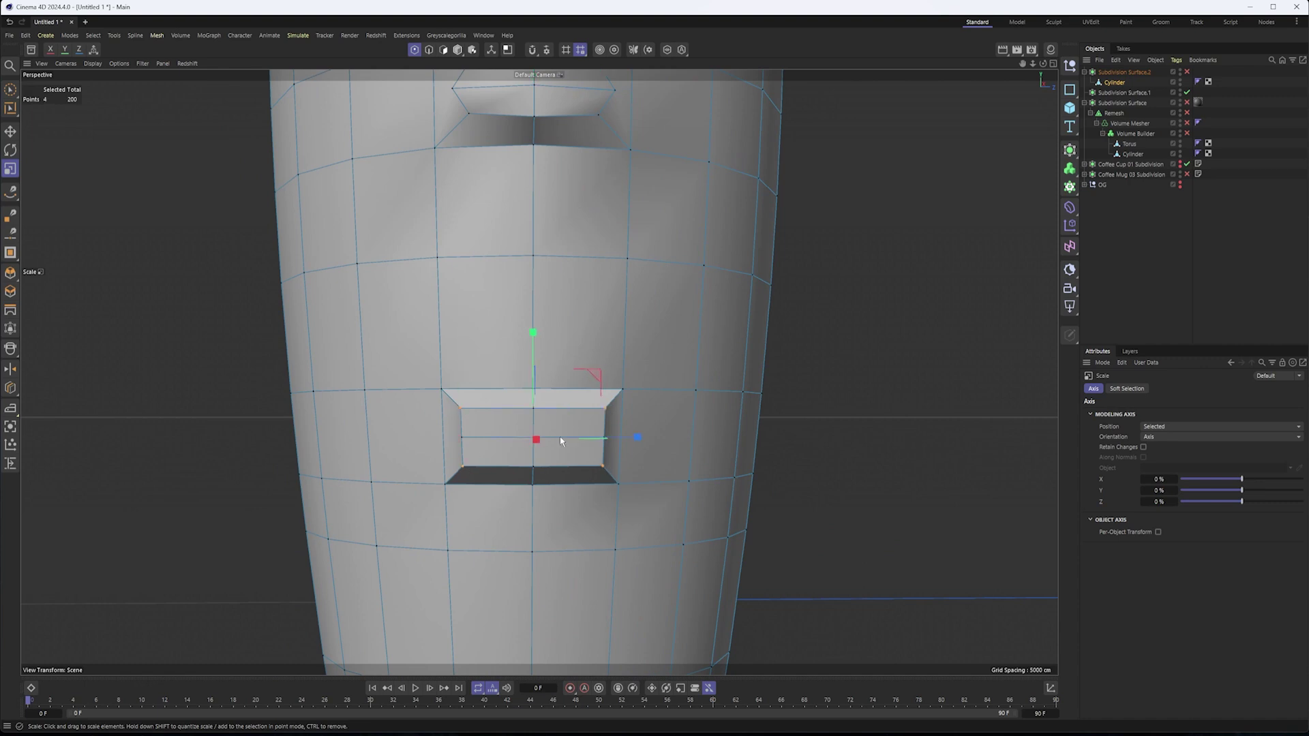
left_click_drag(587, 367, 508, 387)
middle_click_drag(515, 324, 542, 431, "alt")
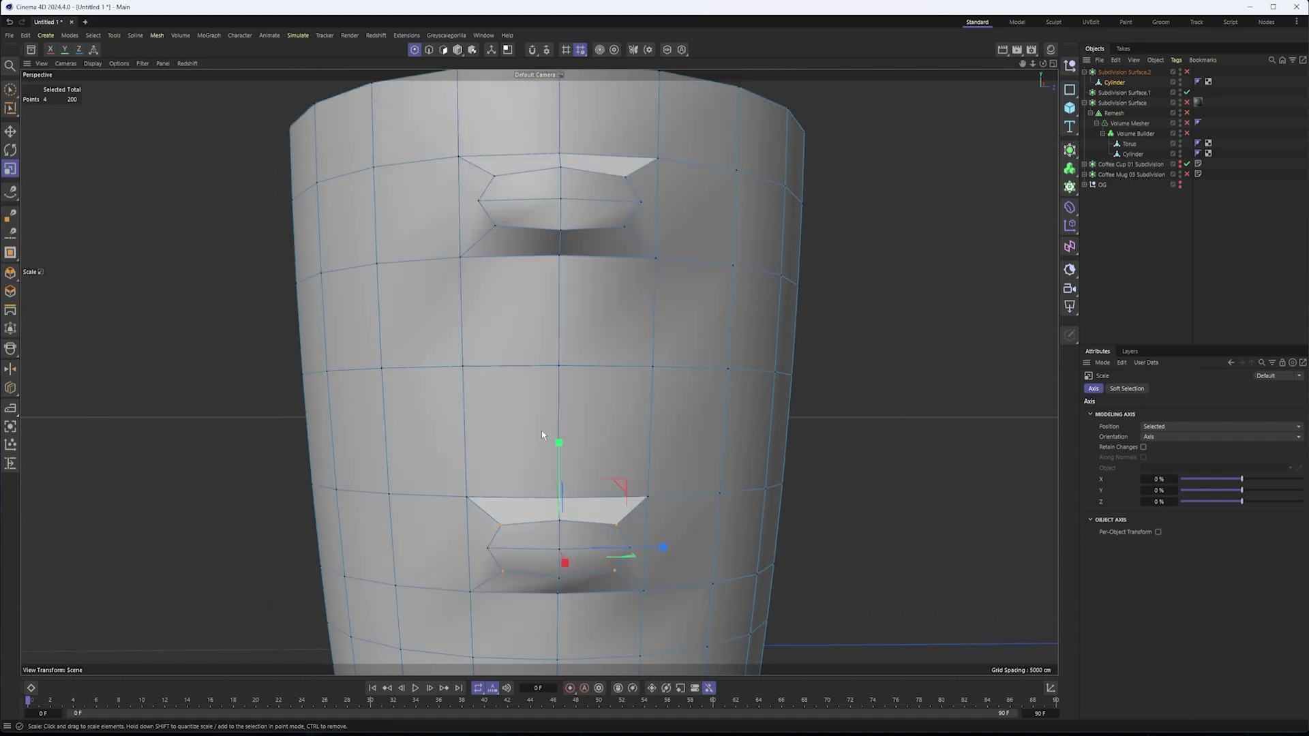
- Try deleting the selected end polygons of both handle protrusions in polygon mode, and undo the deletion
left_click_drag(491, 371, 592, 387, "alt")
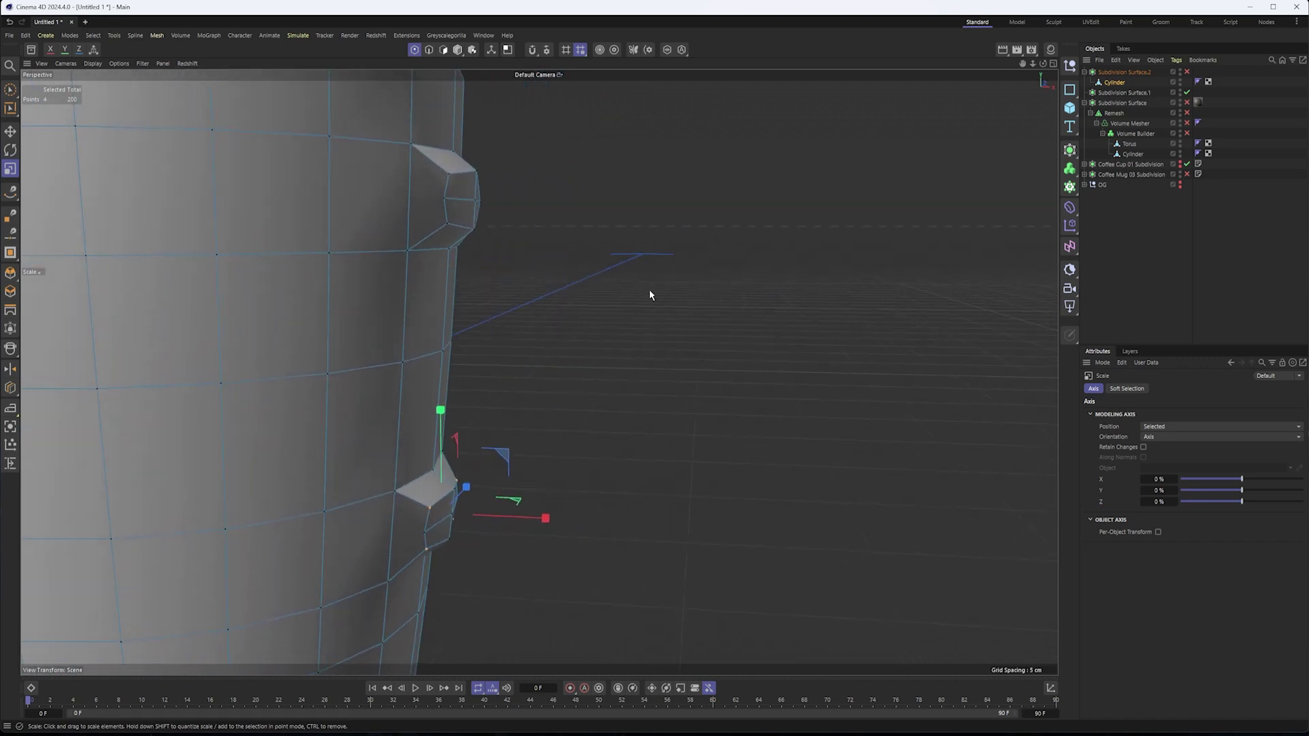
left_click(443, 50)
left_click_drag(487, 228, 434, 232, "alt")
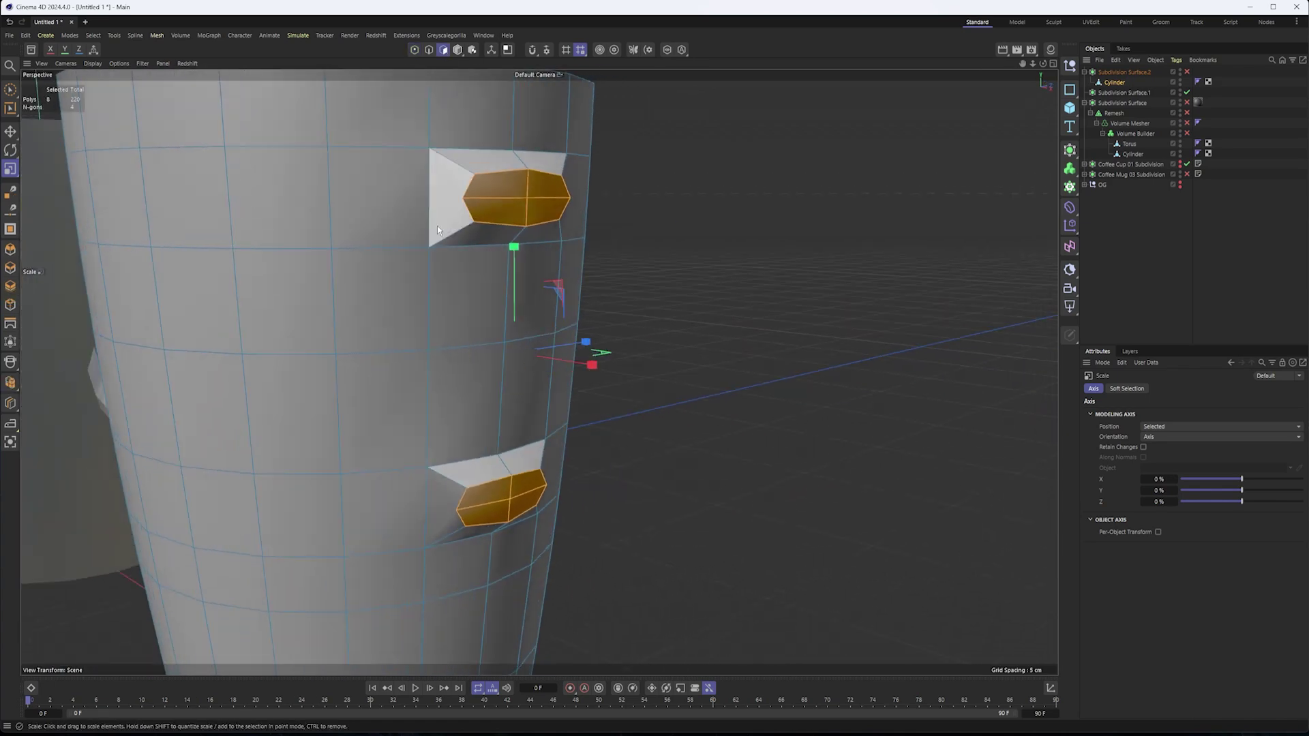
key("Delete")
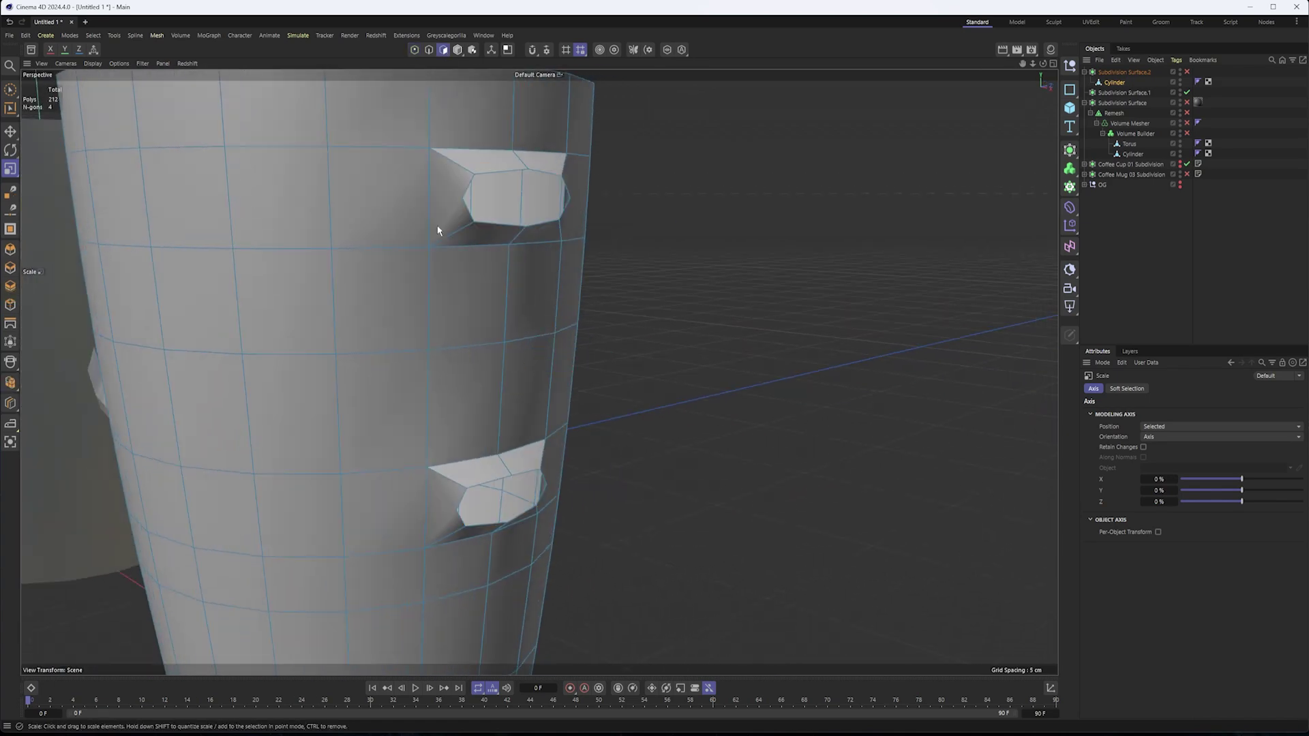
left_click_drag(531, 232, 555, 229, "alt")
key("ctrl+z")
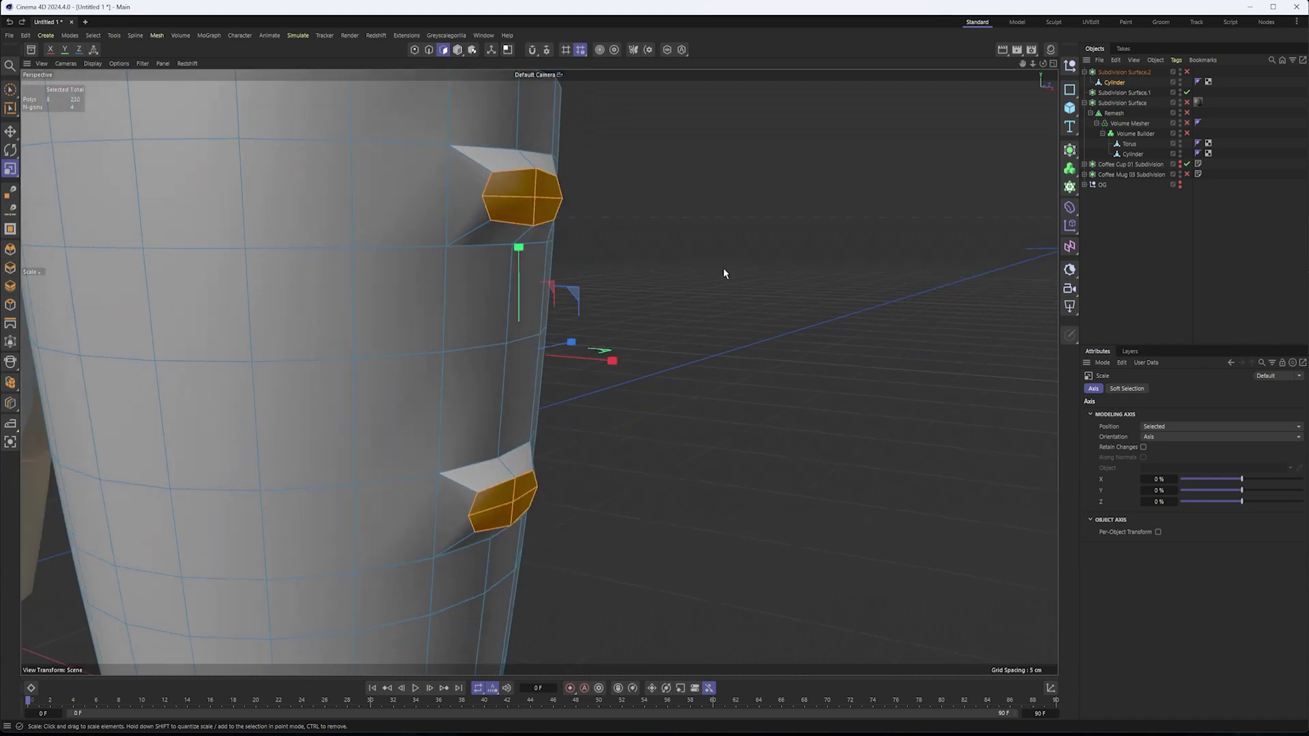
- Try to extrude the selected end polygons of both protrusions outward, and undo the extrusion
right_click(724, 268)
left_click(761, 346)
left_click_drag(761, 348, 992, 348)
key("ctrl+z")
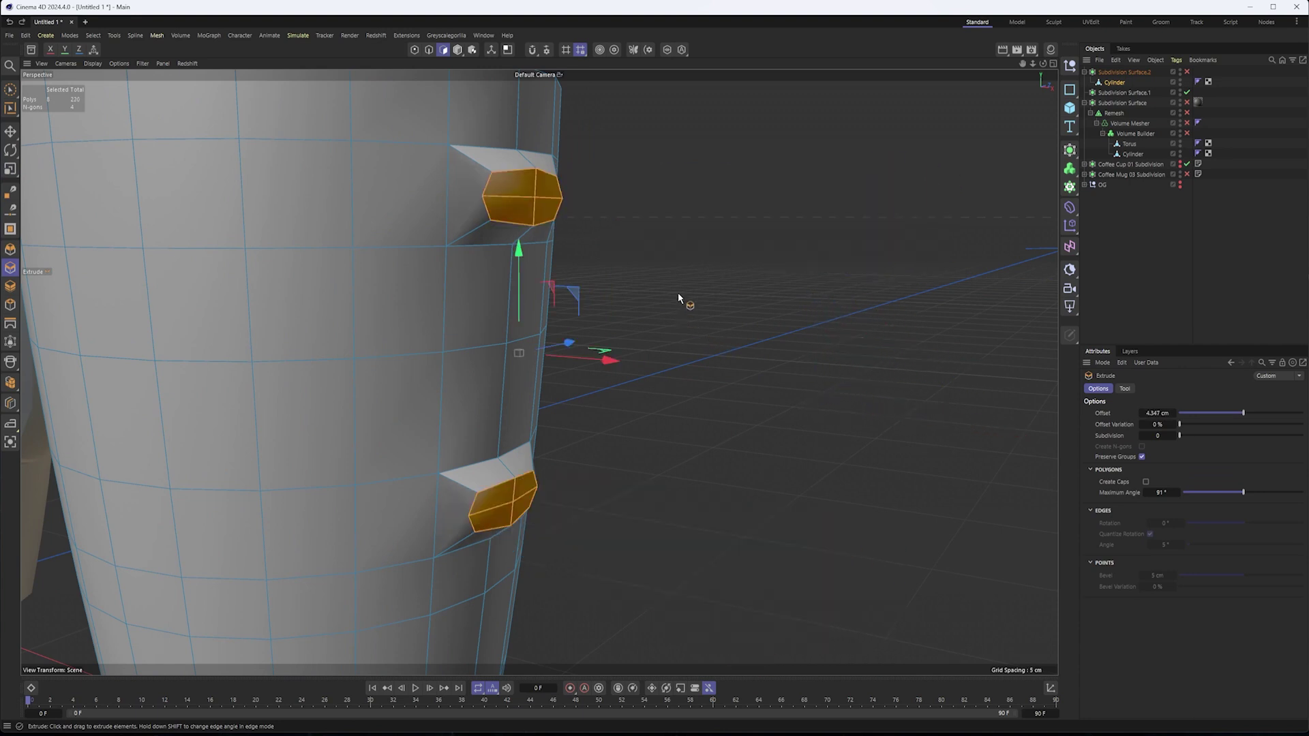
- Delete the end polygons of both protrusions and loop-select the open edge of the upper one in edge mode
key("Delete")
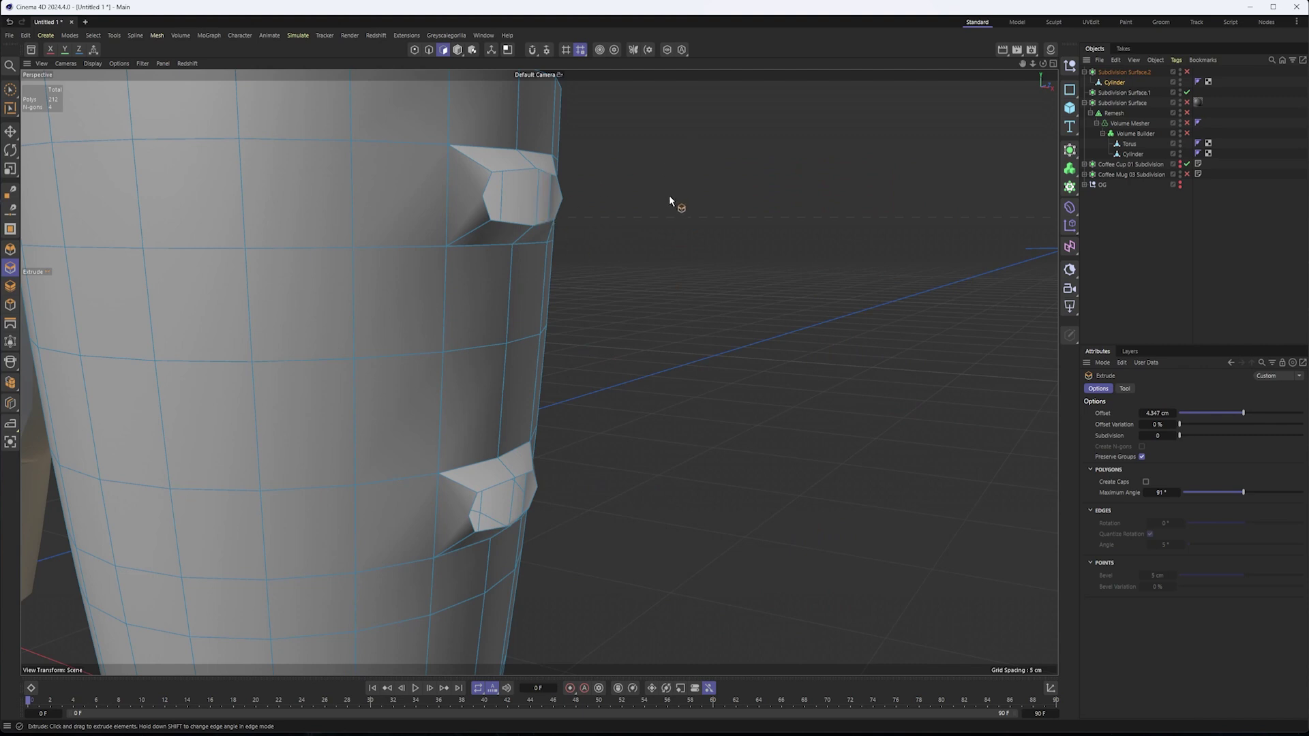
key("u")
key("l")
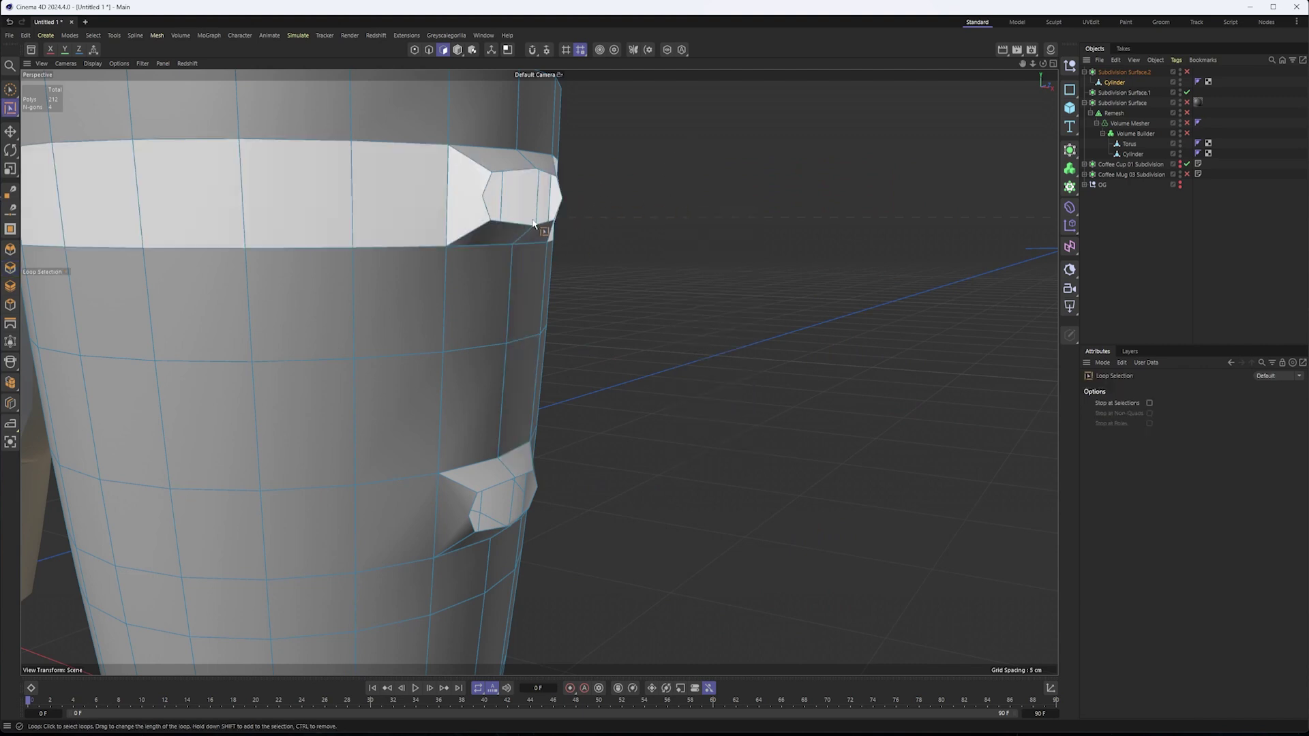
left_click(425, 51)
left_click(505, 225)
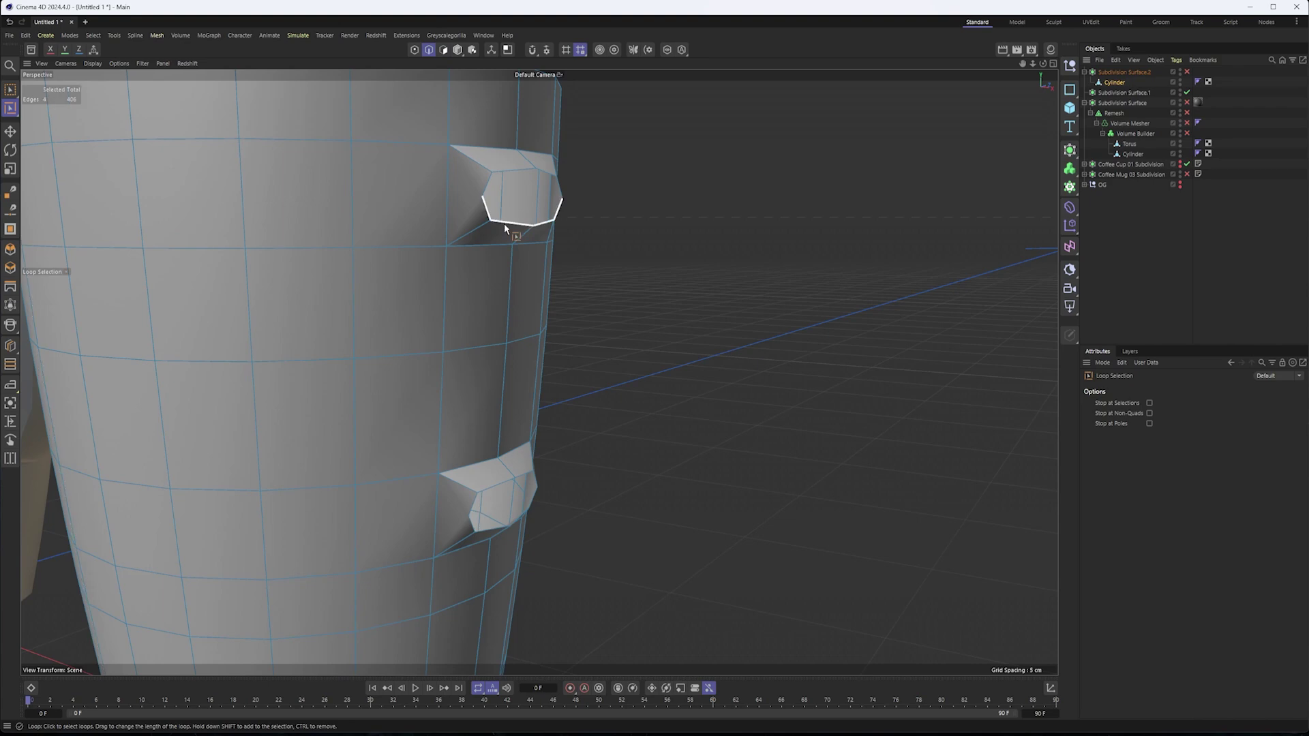
left_click(487, 186)
mouse_move(544, 243)
left_mouse_down("alt")
mouse_move(457, 237)
mouse_move(403, 276)
mouse_move(591, 248)
mouse_move(555, 256)
left_mouse_up("alt")
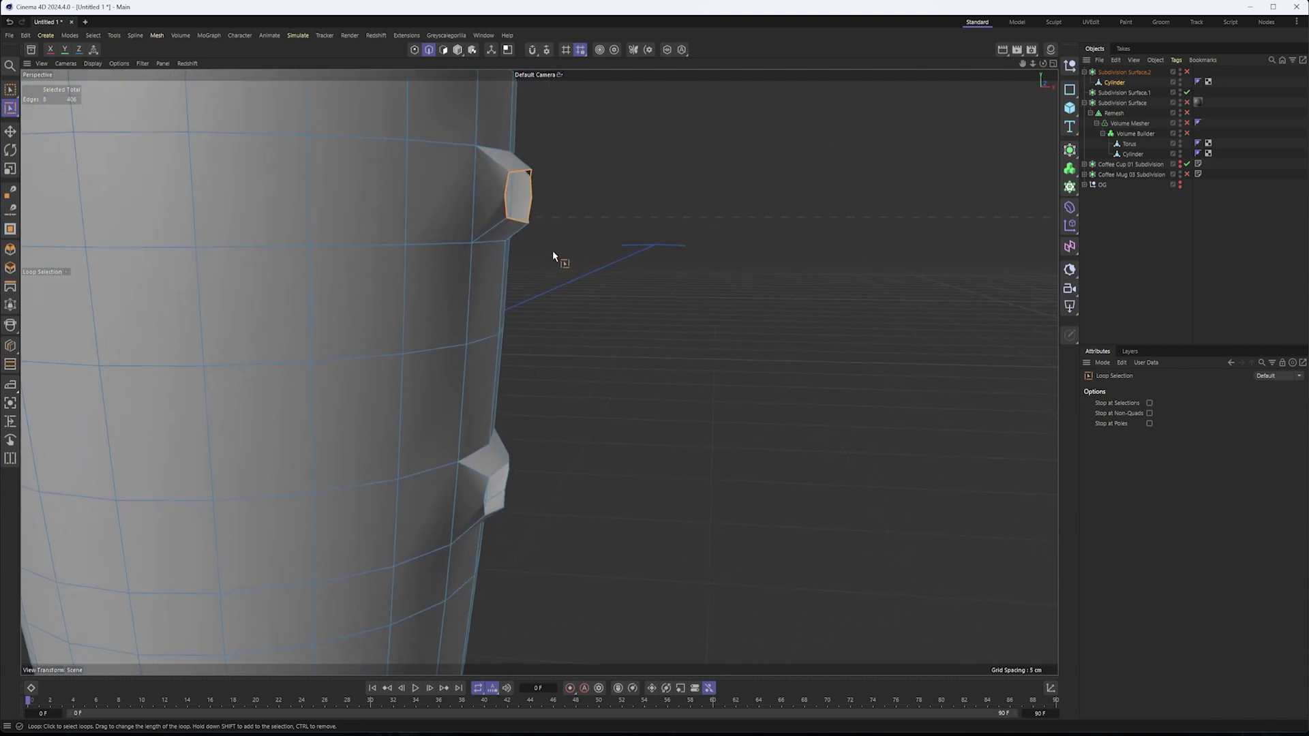
- Extrude the upper opening's edge loop outward along X into a handle stub and flatten it to an X size of 0 cm
key("e")
left_click_drag(623, 196, 741, 200, "ctrl")
left_click_drag(681, 233, 655, 254, "alt")
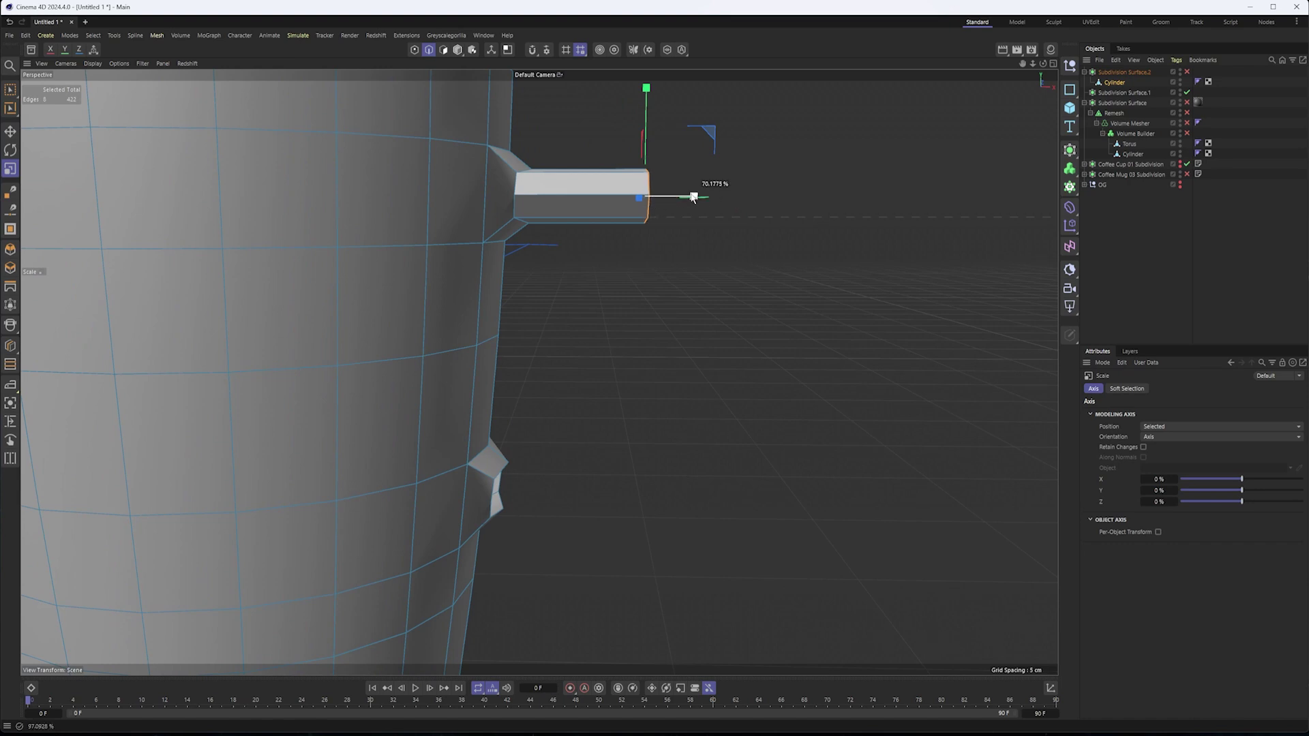
mouse_move(686, 204)
left_mouse_down()
mouse_move(662, 201)
mouse_move(673, 197)
left_mouse_up()
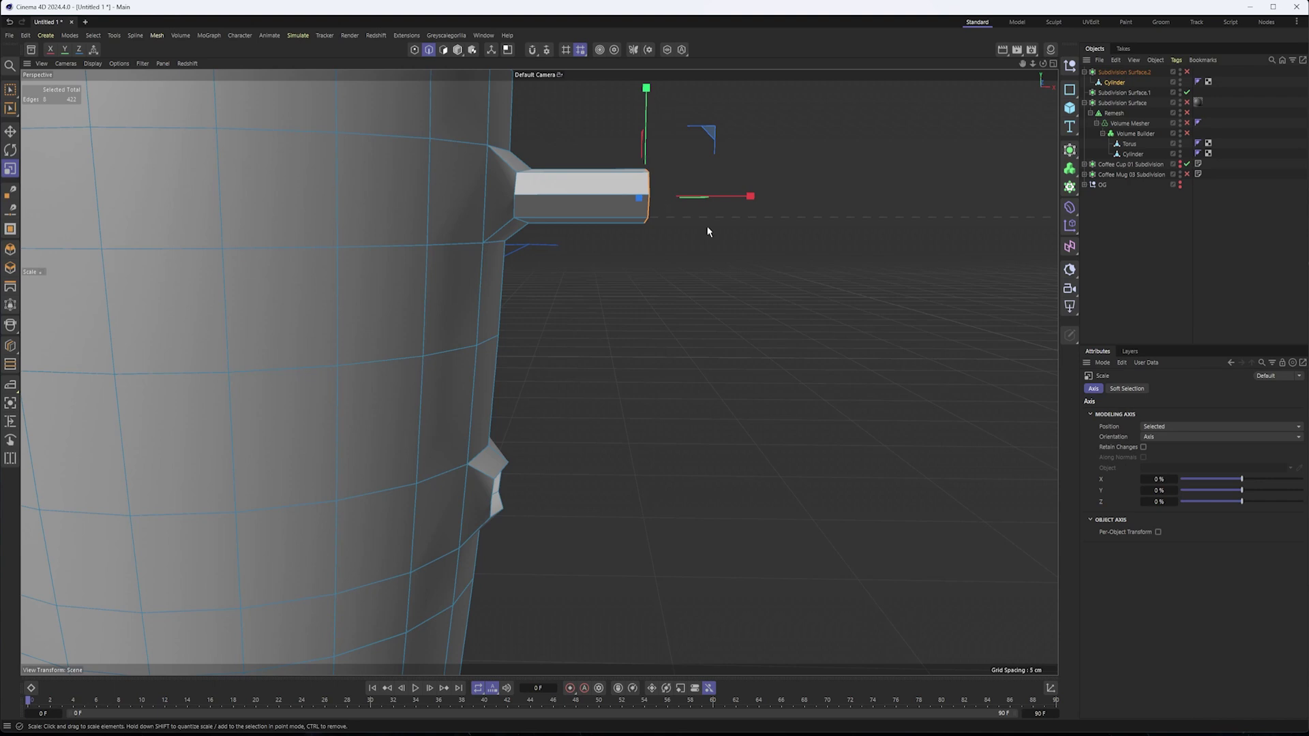
left_click(1049, 690)
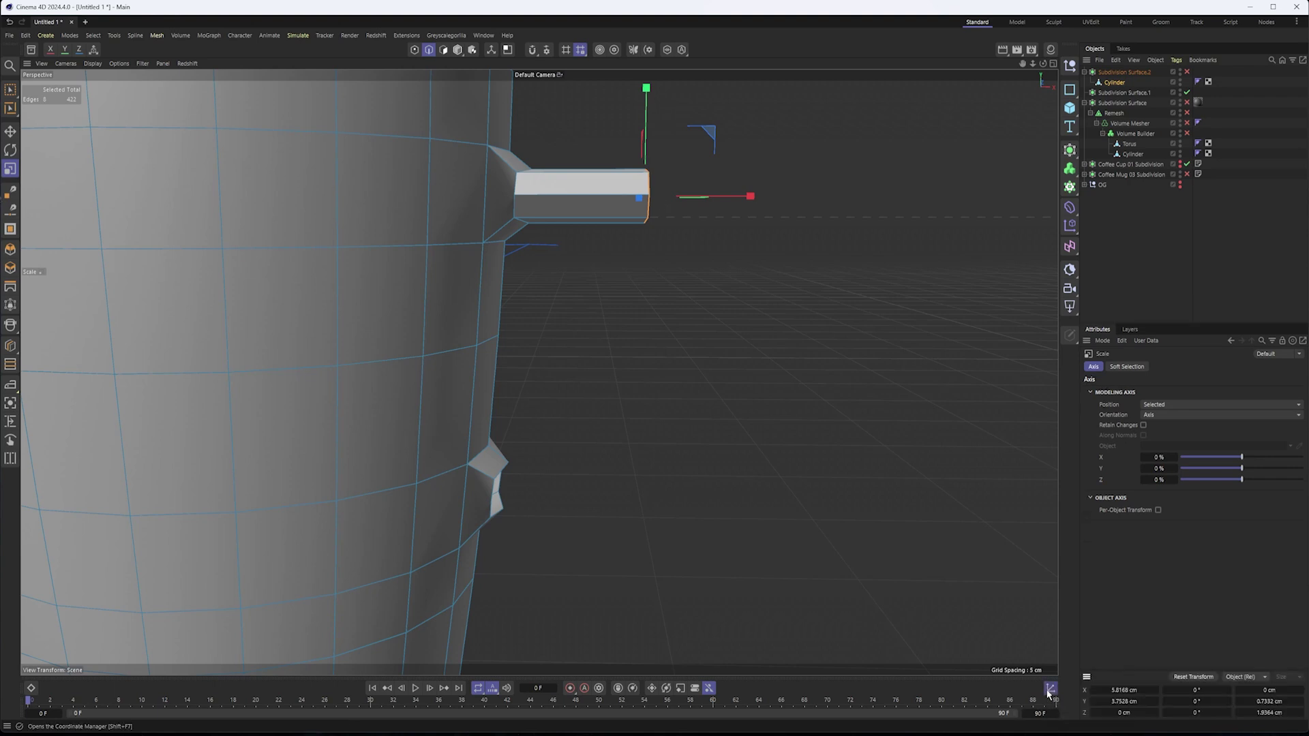
left_click_drag(751, 196, 722, 199)
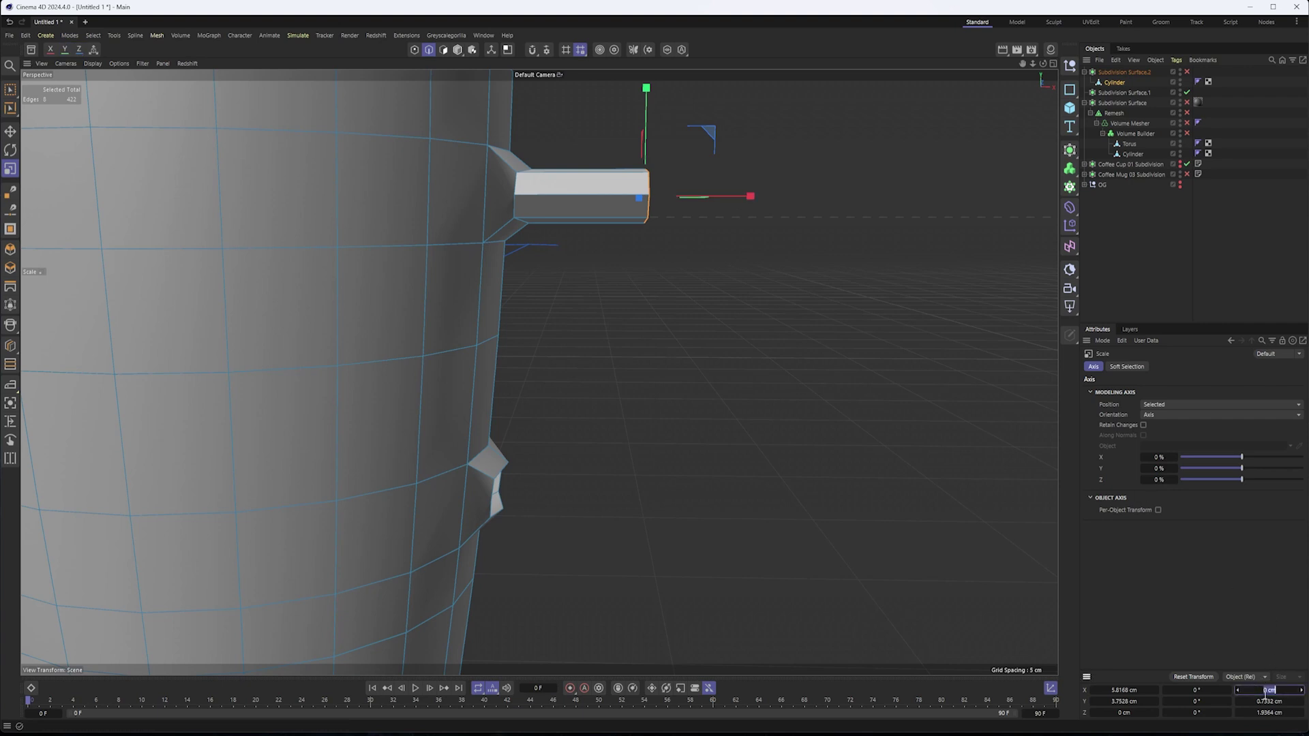
left_click_drag(723, 536, 632, 518, "alt")
- Extrude the lower opening's edge loop outward to about X 5.77 cm and flatten it to an X size of 0 cm
key("v")
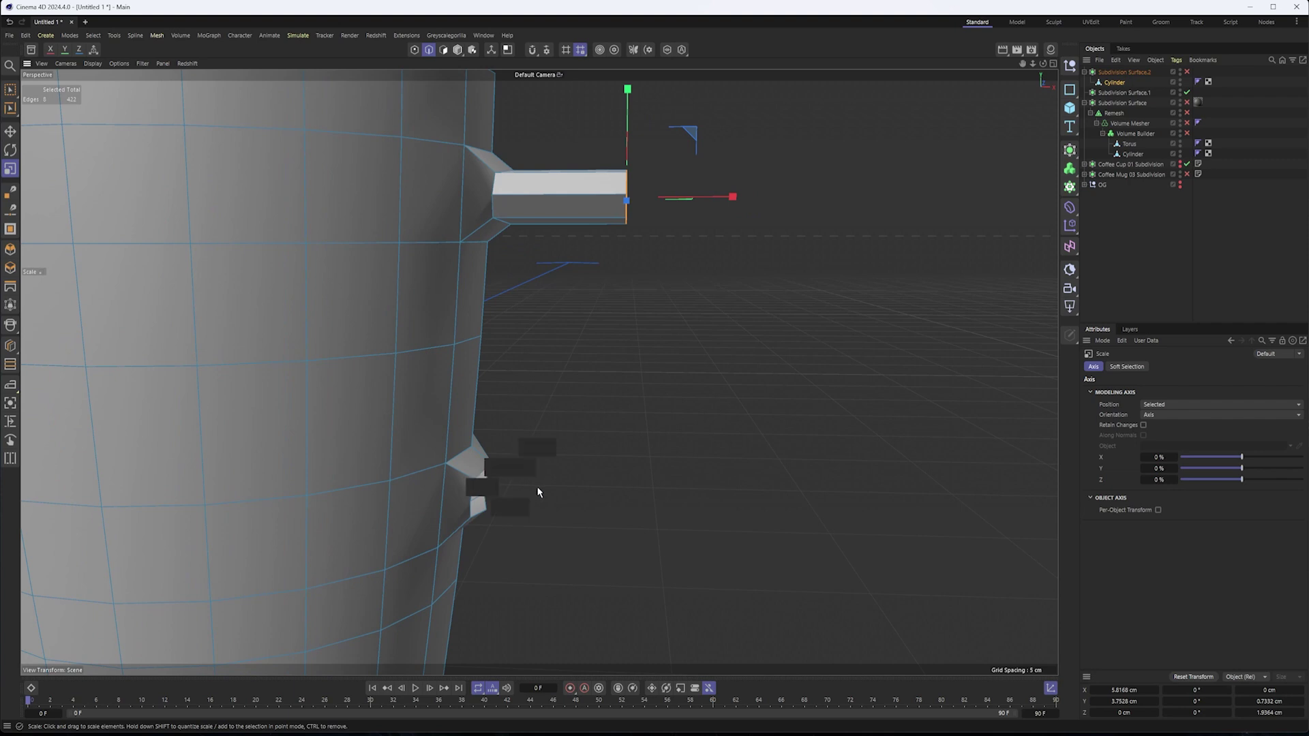
mouse_move(561, 468)
left_click(626, 253)
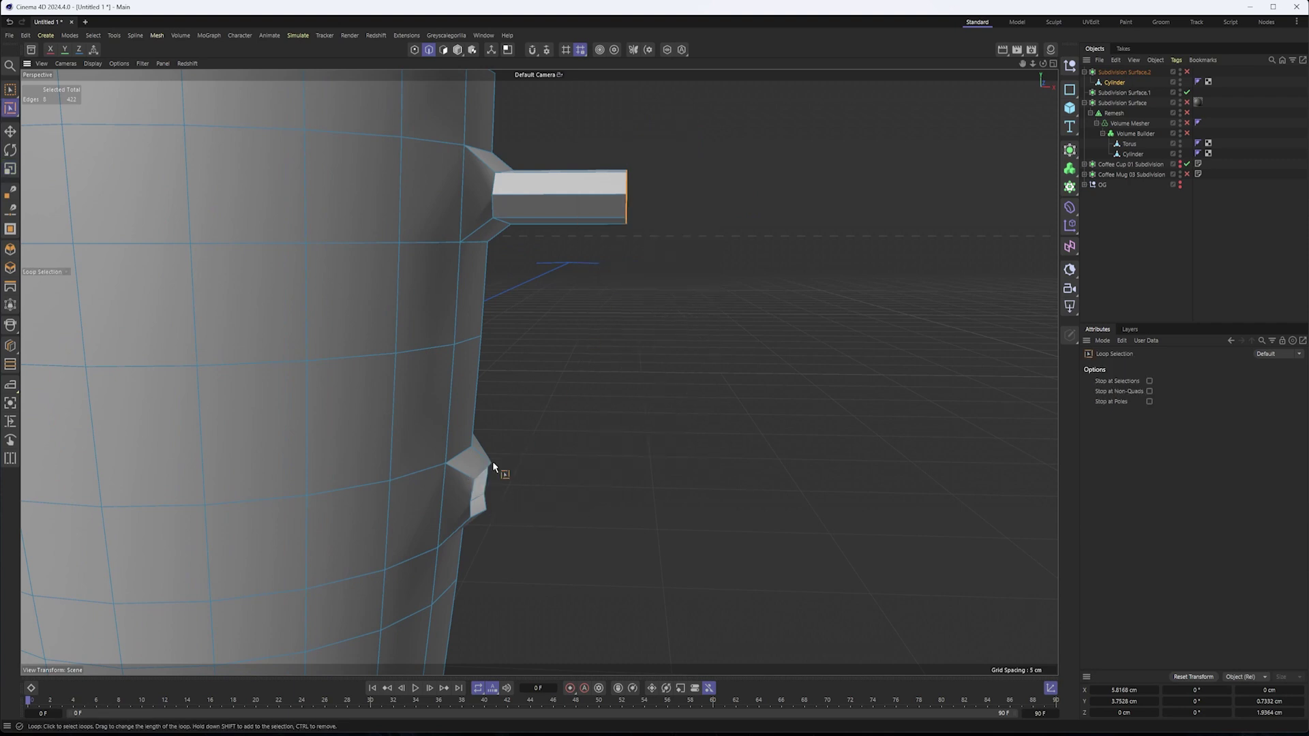
left_click(483, 512)
key("e")
left_click_drag(557, 488, 704, 488, "ctrl")
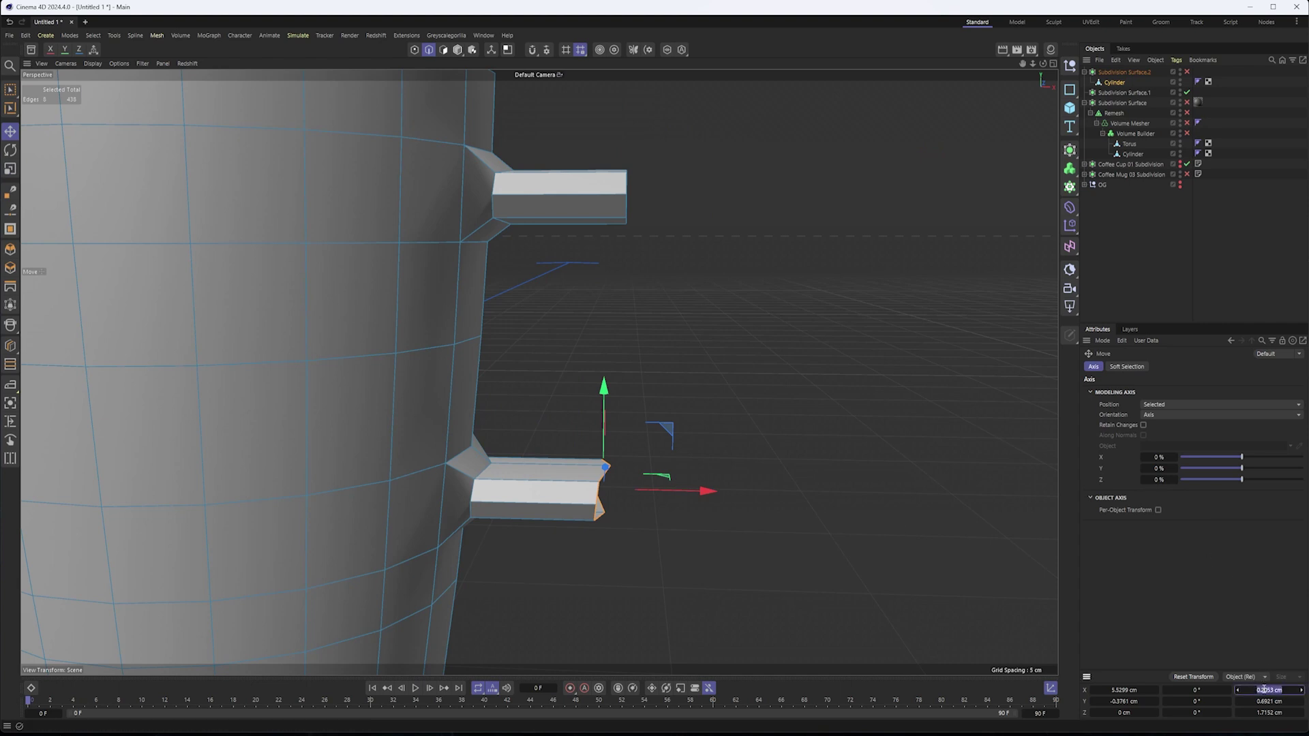
key("Return")
left_click_drag(668, 491, 688, 491)
- Turn on the mug's subdivision with Gouraud Shading (Lines) and examine how the upper handle stub blends into the wall
left_click_drag(592, 305, 505, 231, "alt")
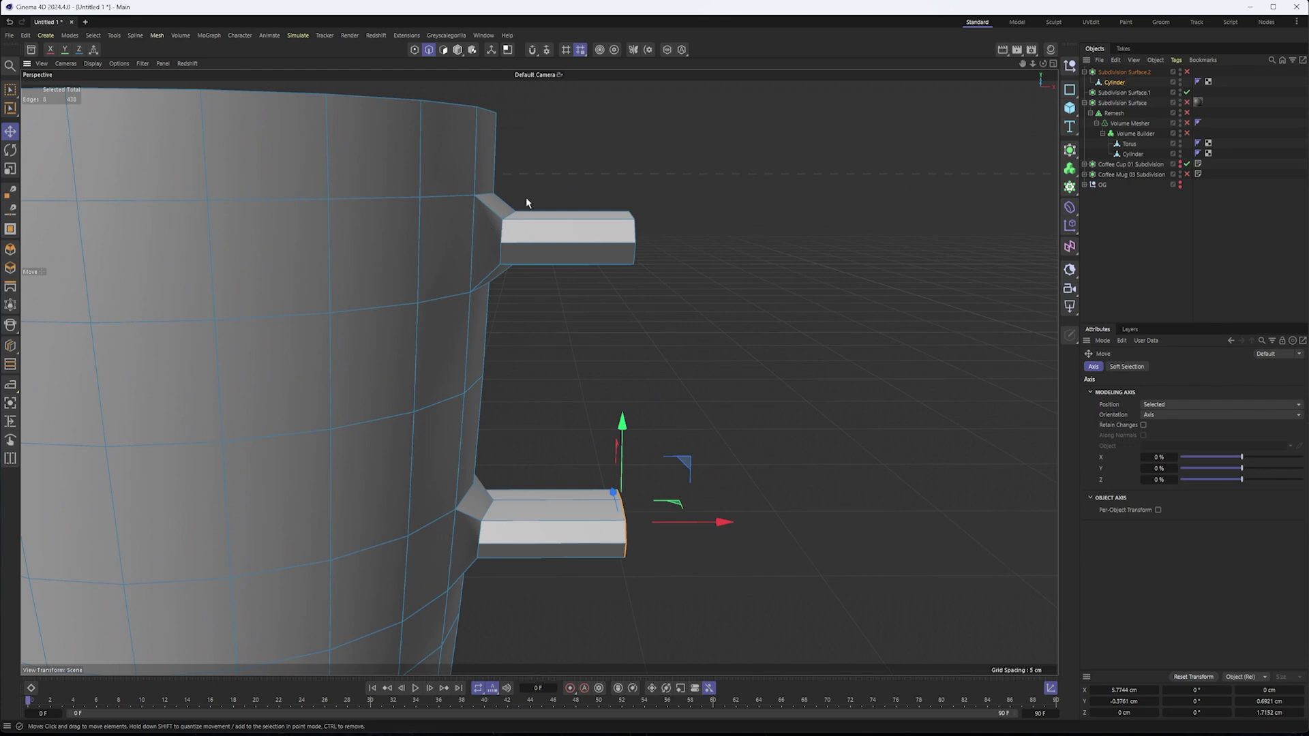
scroll(518, 226, "up", 6)
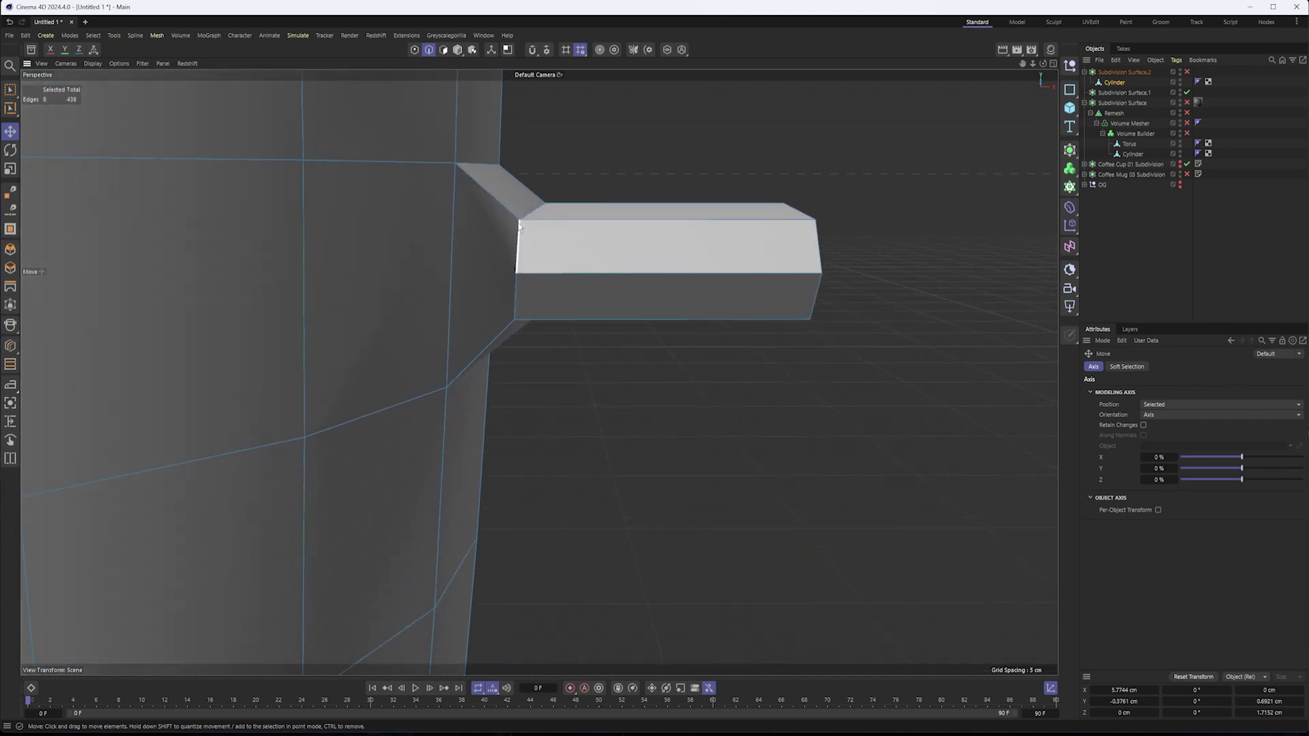
left_click_drag(596, 302, 473, 323, "alt")
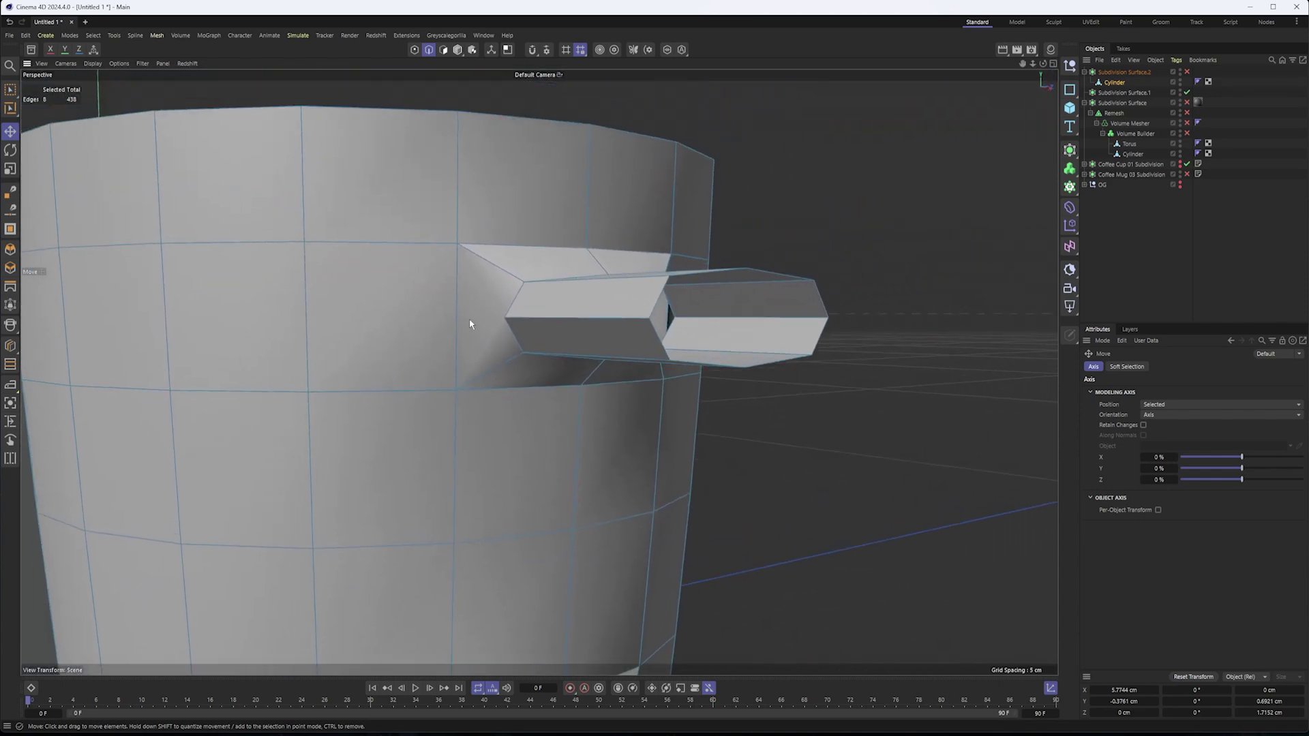
left_click(1187, 72)
left_click_drag(523, 371, 647, 371, "alt")
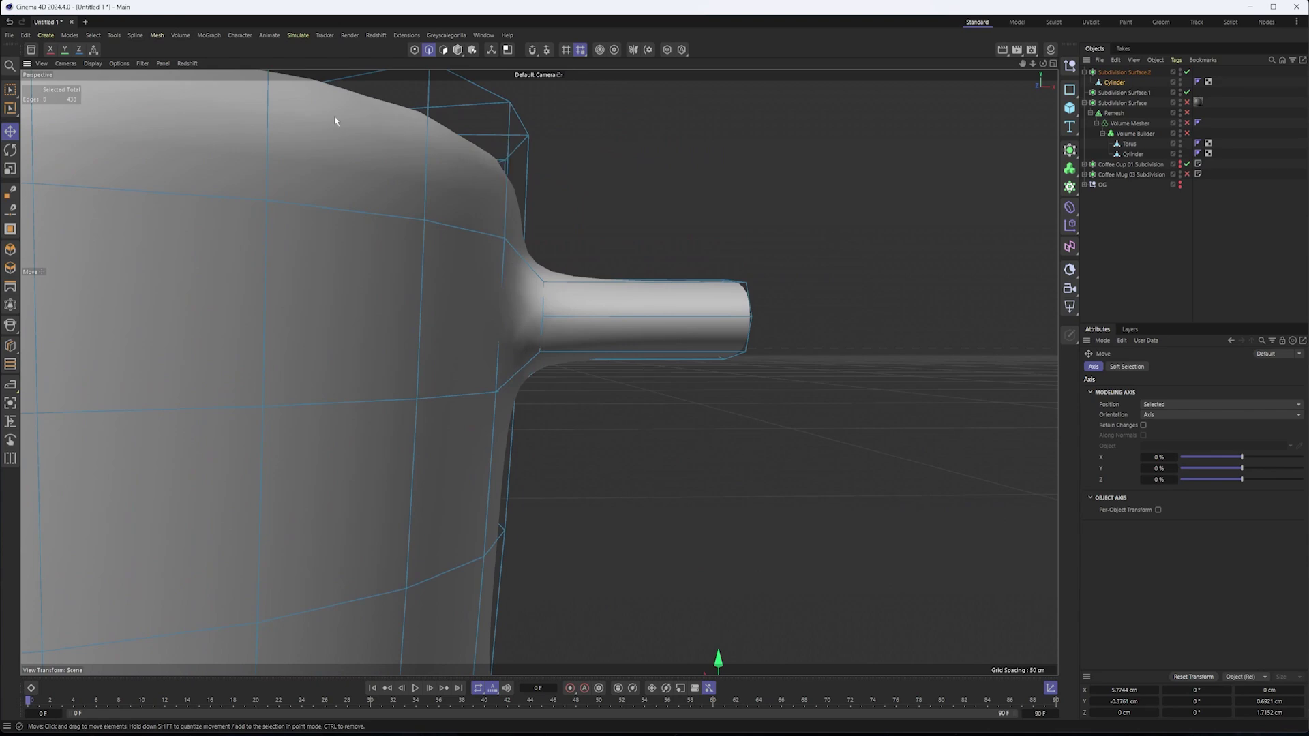
left_click(97, 63)
left_click(119, 107)
left_click_drag(513, 285, 420, 304, "alt")
right_click_drag(576, 351, 598, 347, "alt")
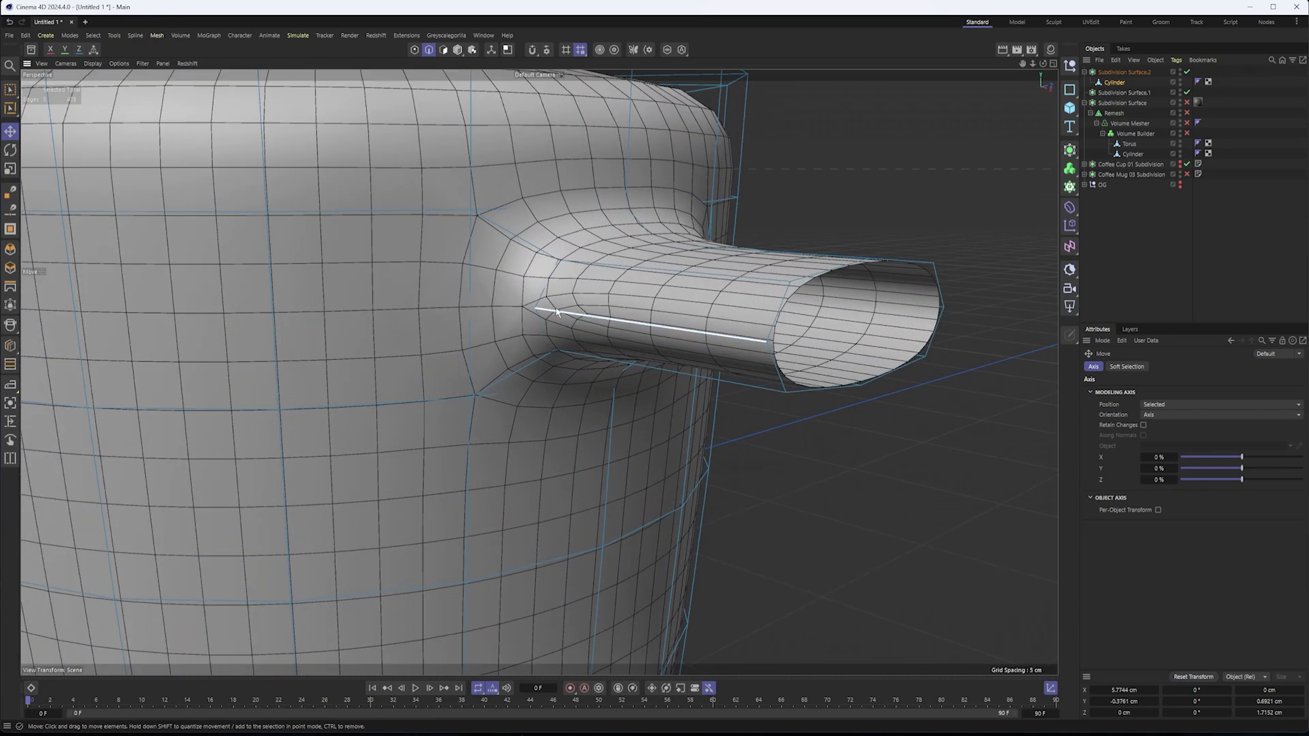
- Turn off the mug's subdivision and loop-cut the wall band level with the upper stub at about 48.5%, with Restrict To Selection off
left_click(1187, 72)
left_click_drag(560, 324, 518, 313, "alt")
right_click(475, 320)
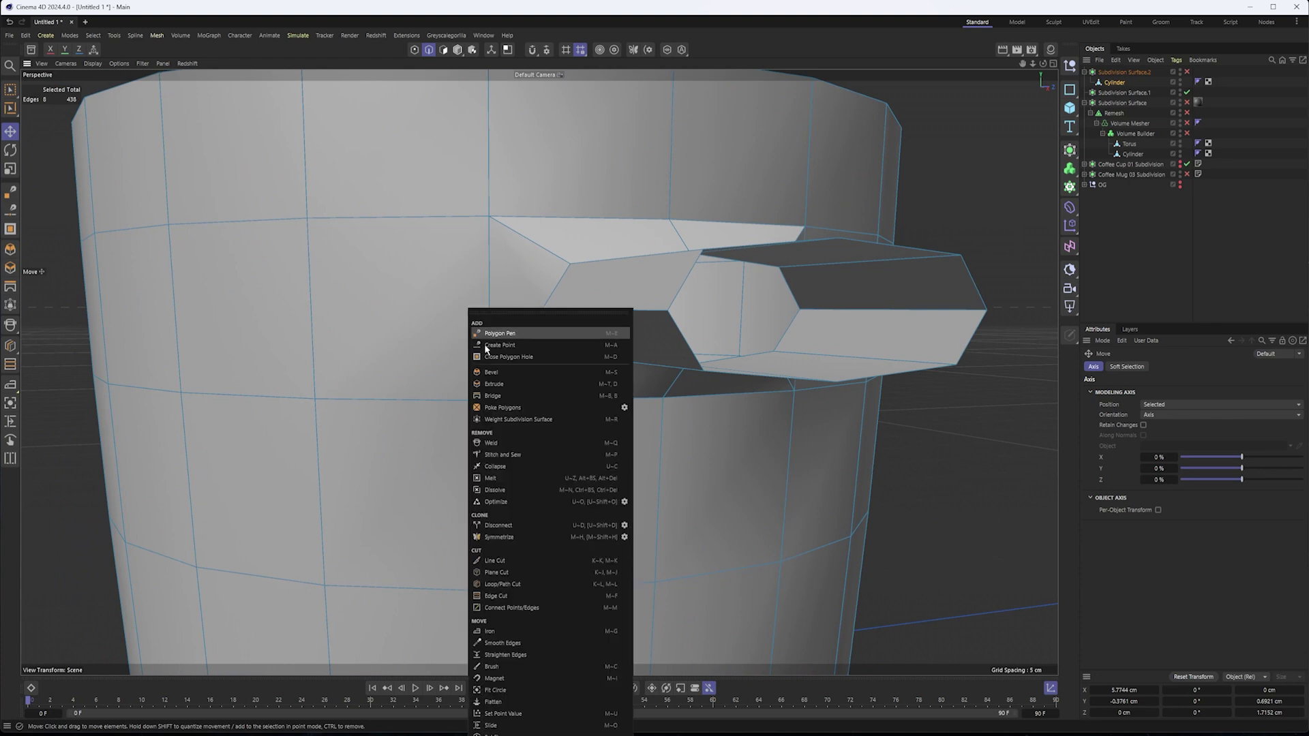
left_click(488, 588)
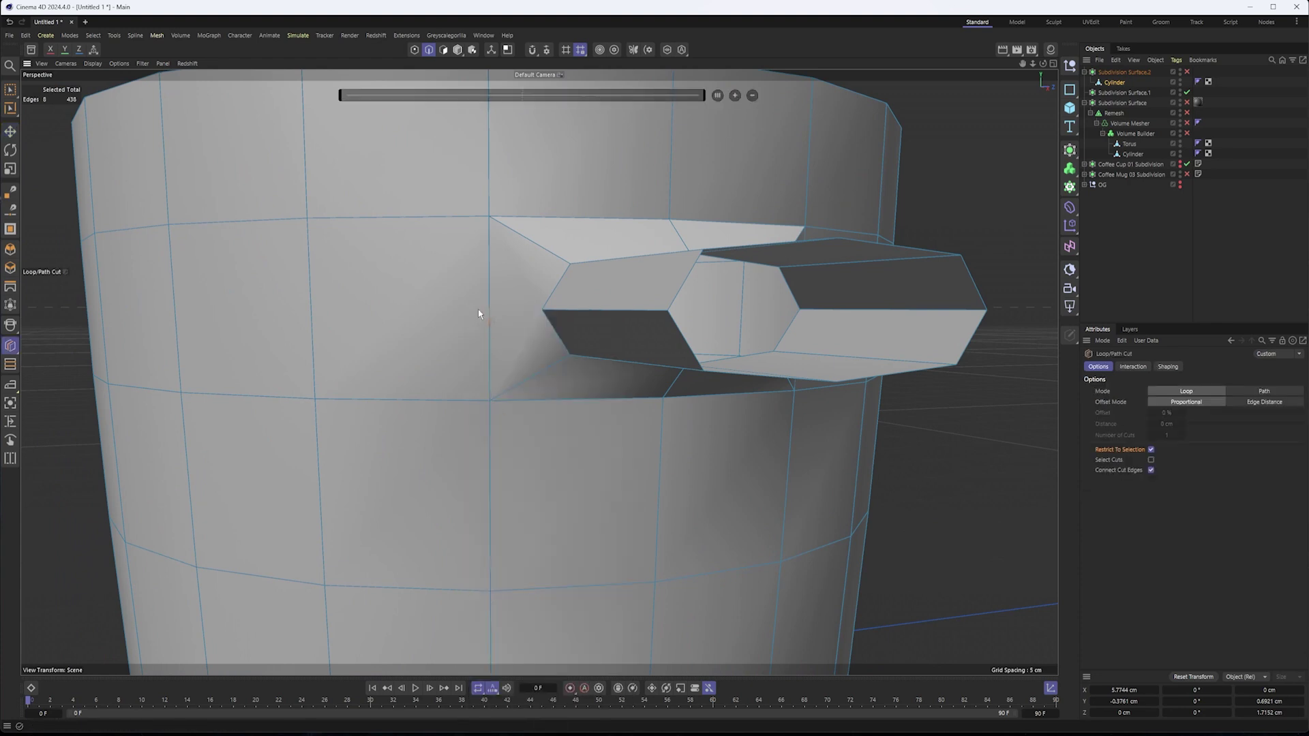
left_click_drag(493, 312, 480, 326, "alt")
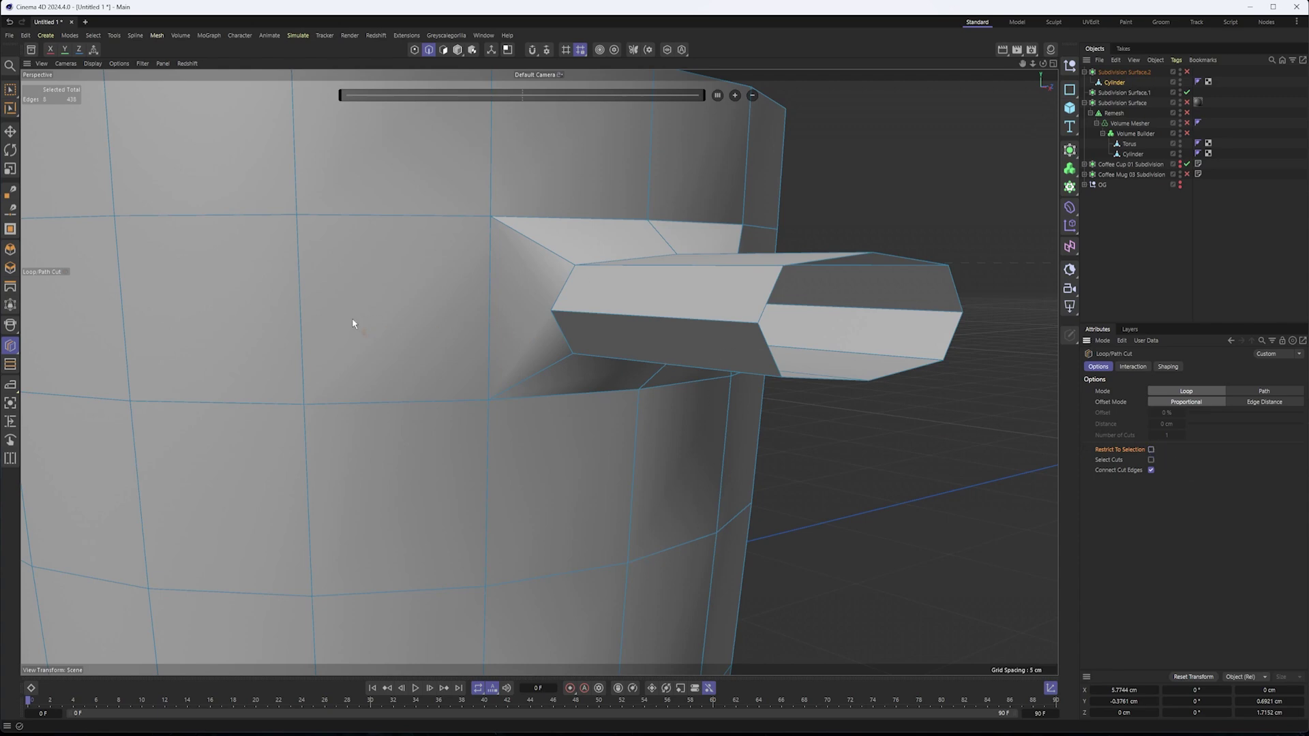
left_click(493, 314)
left_click_drag(611, 354, 457, 364, "alt")
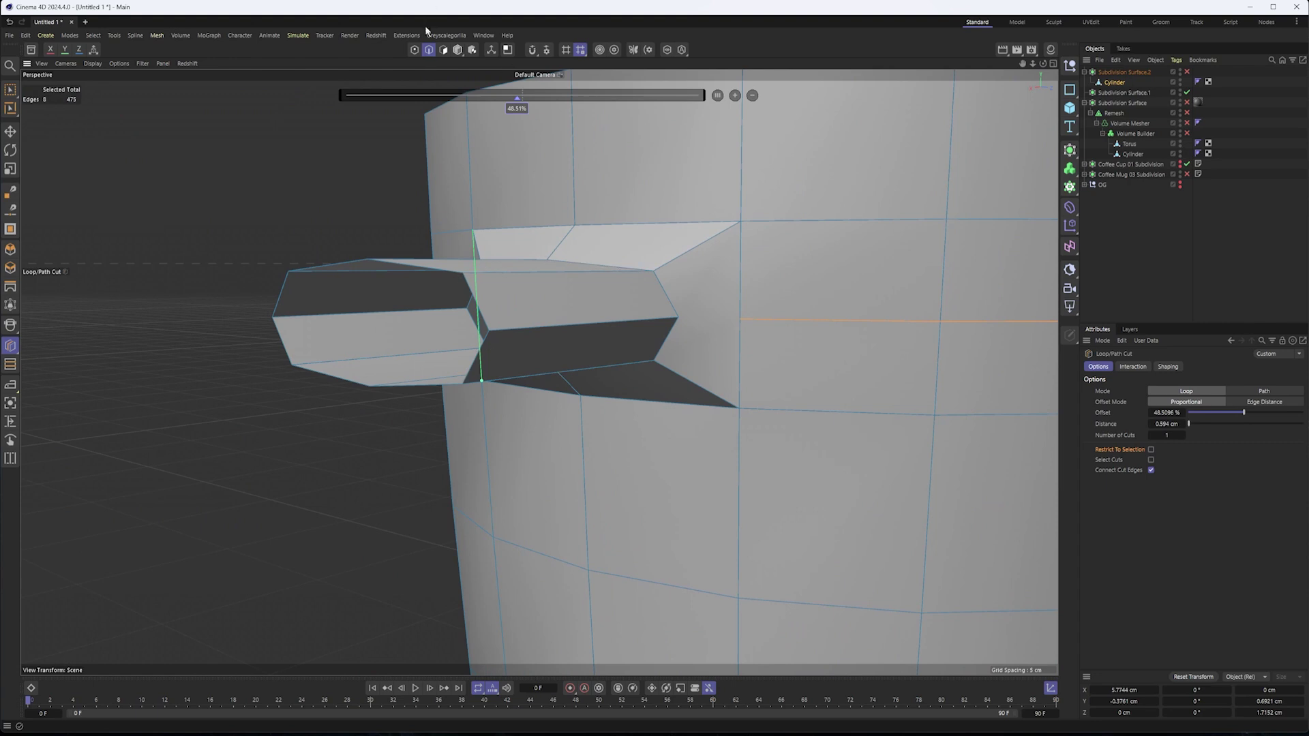
- Connect both ends of the new wall cut to the upper stub's middle side points using Line Cut in point mode
left_click(414, 49)
right_click(716, 312)
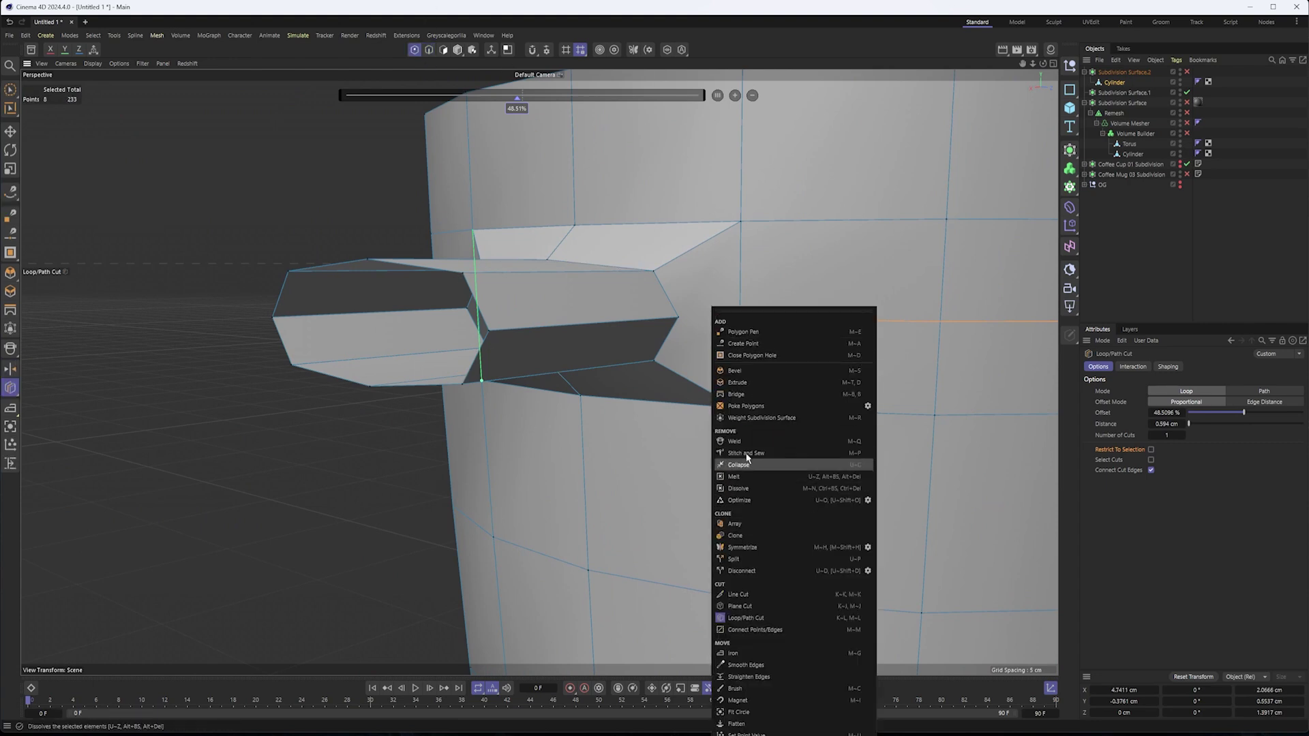
left_click(738, 593)
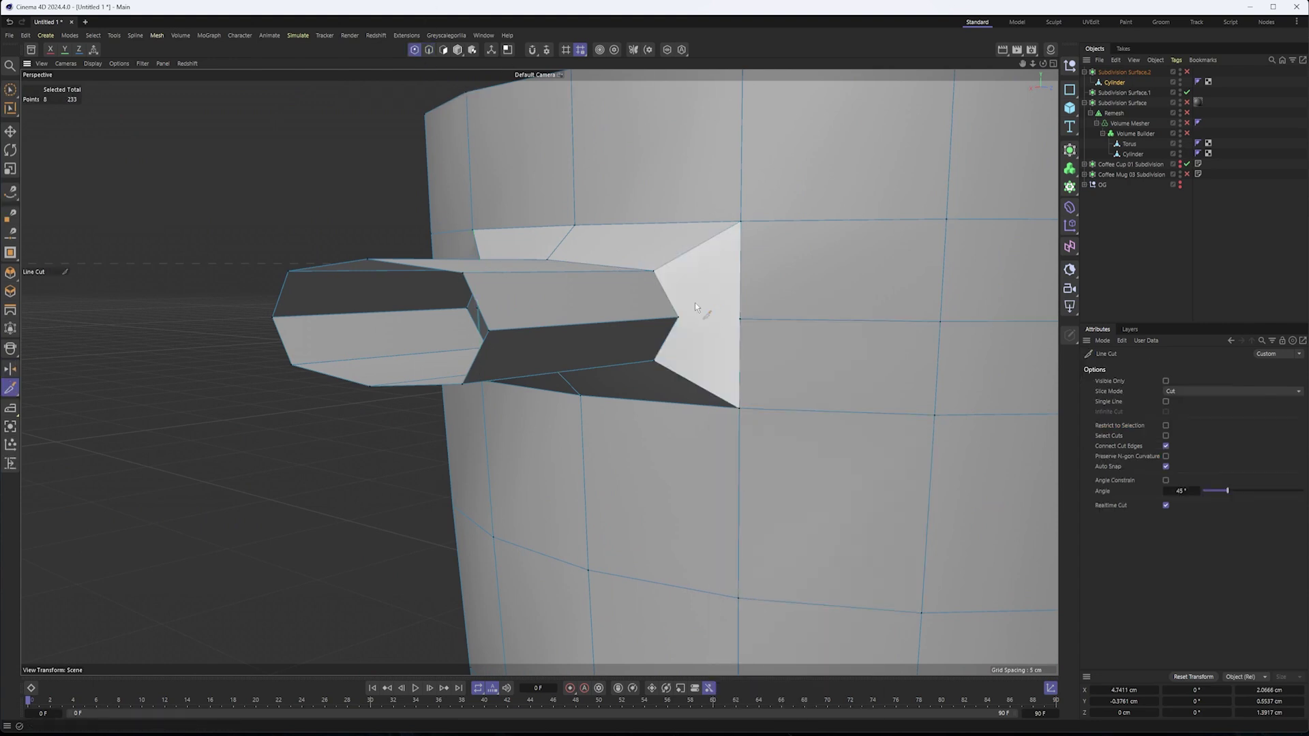
left_click(741, 320)
key("u")
key("l")
left_click_drag(540, 370, 681, 351, "alt")
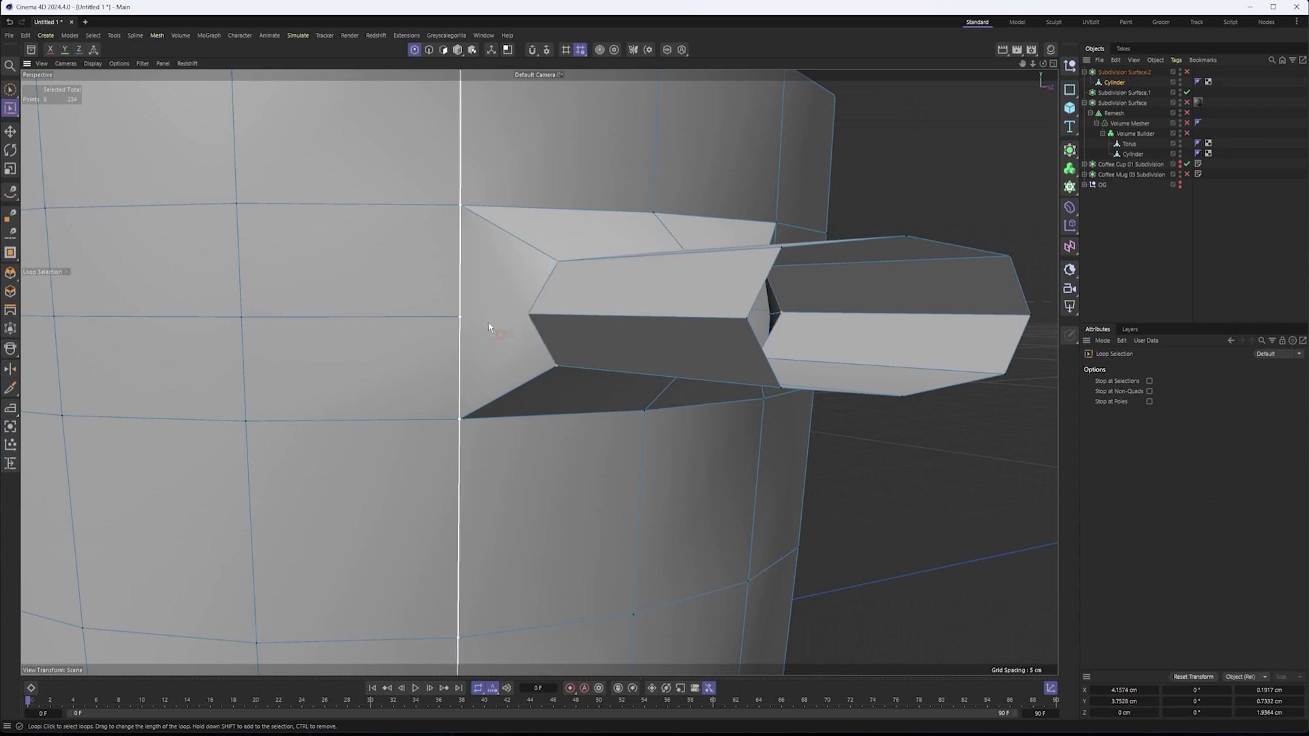
key("k")
key("k")
left_click(530, 316)
key("u")
key("l")
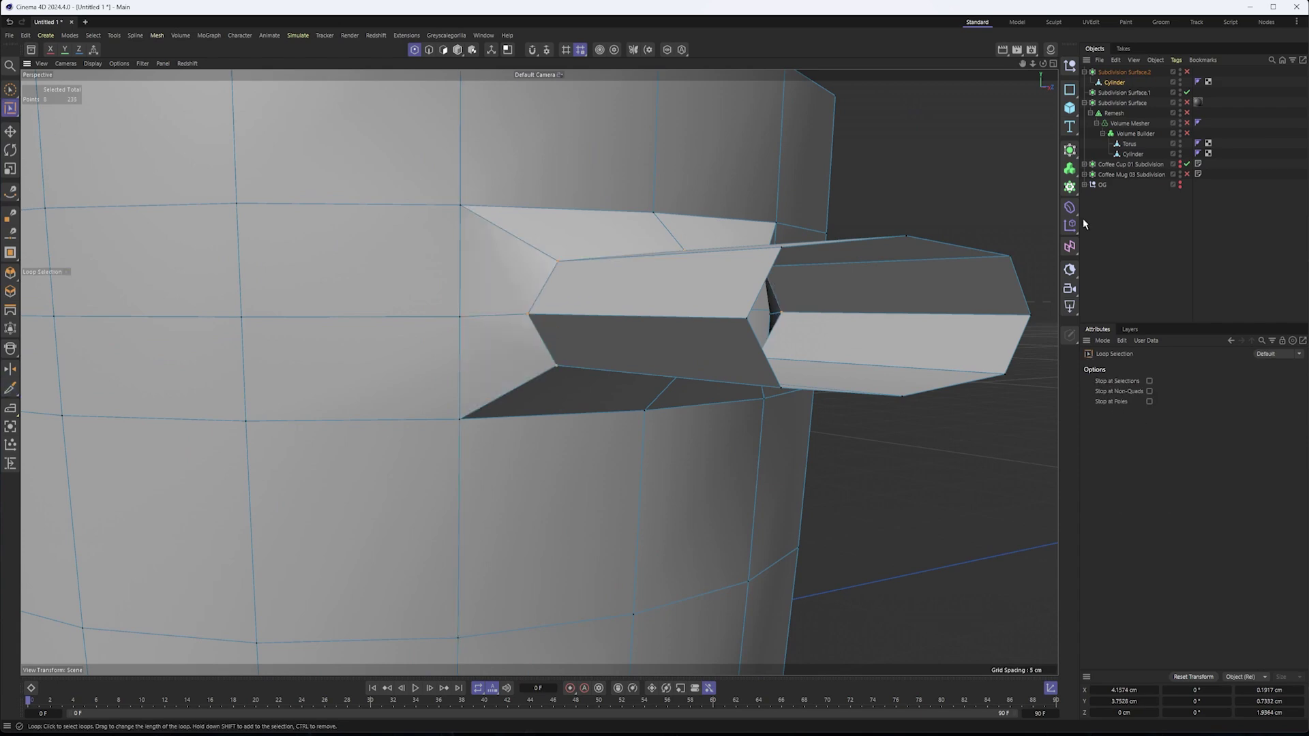
- Turn the mug's subdivision back on and examine the wire flow around the upper and lower handle stubs
left_click(1187, 72)
right_click_drag(686, 282, 607, 303, "alt")
left_click_drag(605, 299, 564, 341, "alt")
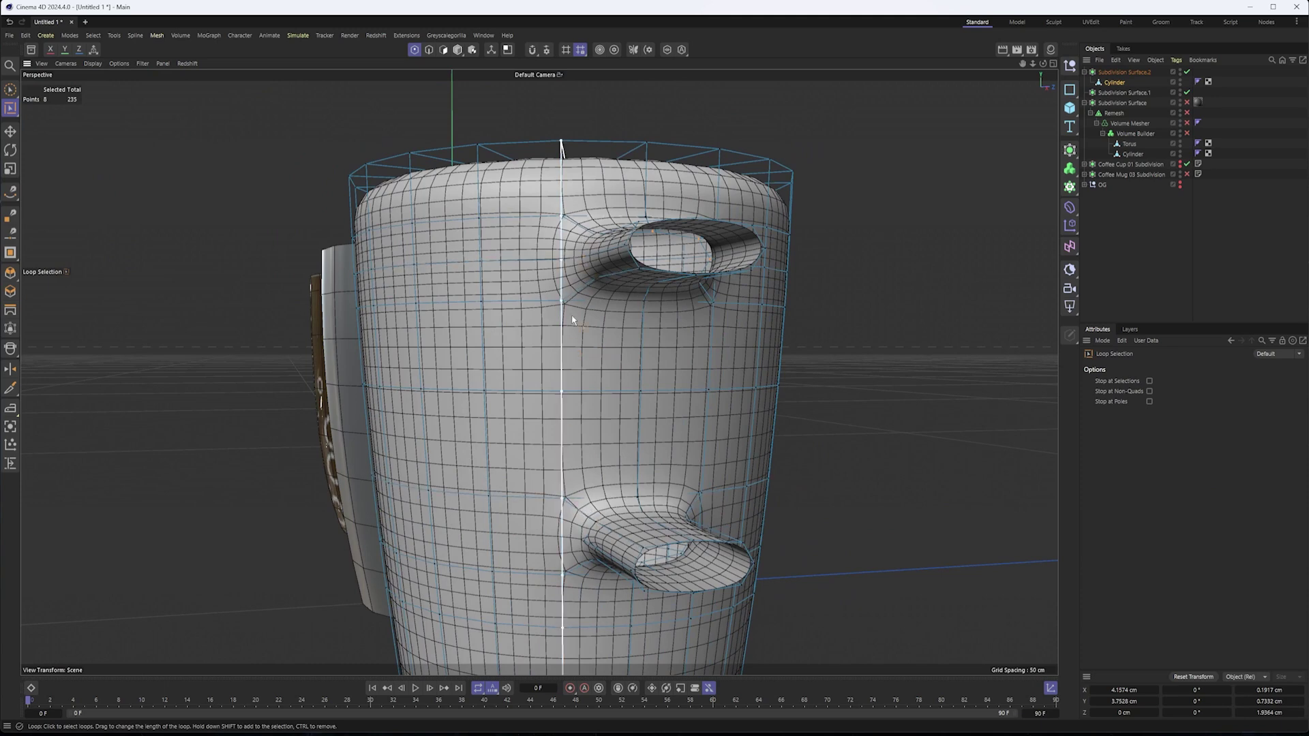
left_click_drag(703, 289, 645, 329, "alt")
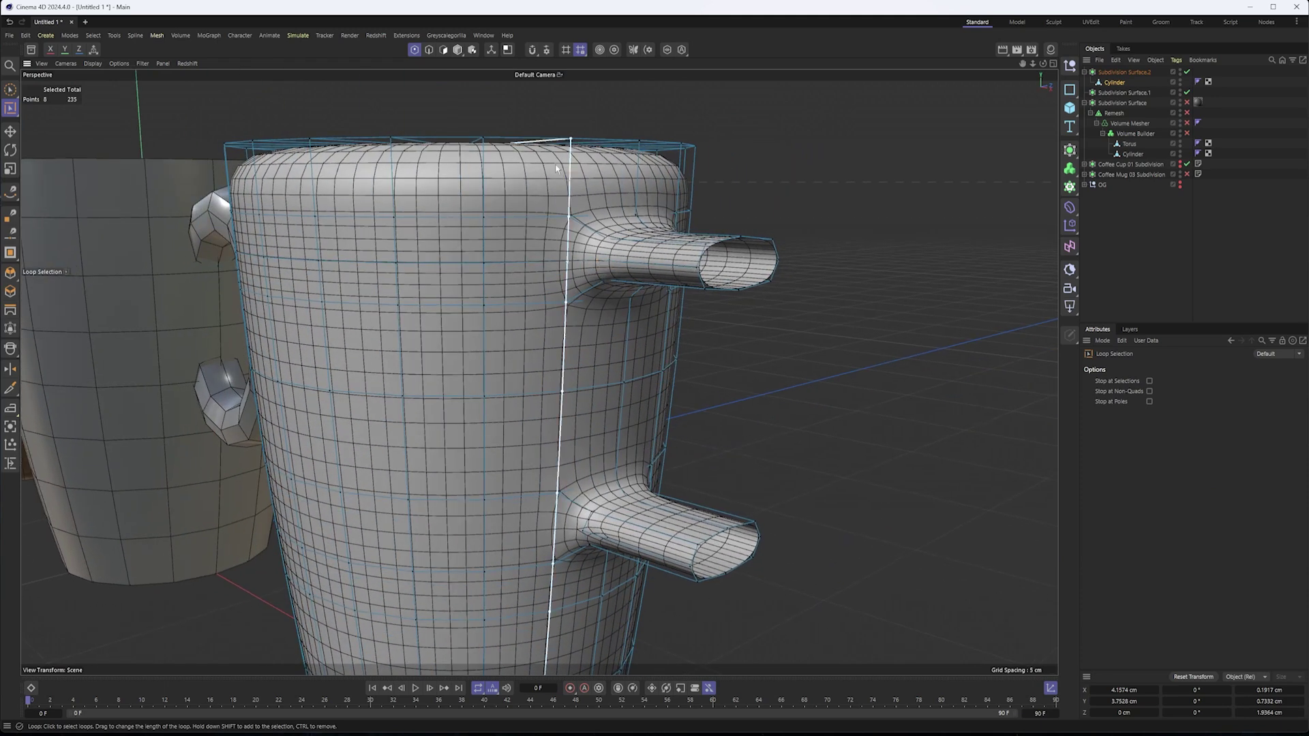
- Deselect the mug in model mode, set the display to plain Gouraud Shading, and examine the smoothness of the stubs and far-side wall
left_click(458, 50)
key("e")
left_click(93, 64)
left_click(116, 98)
left_click_drag(510, 281, 516, 277, "alt")
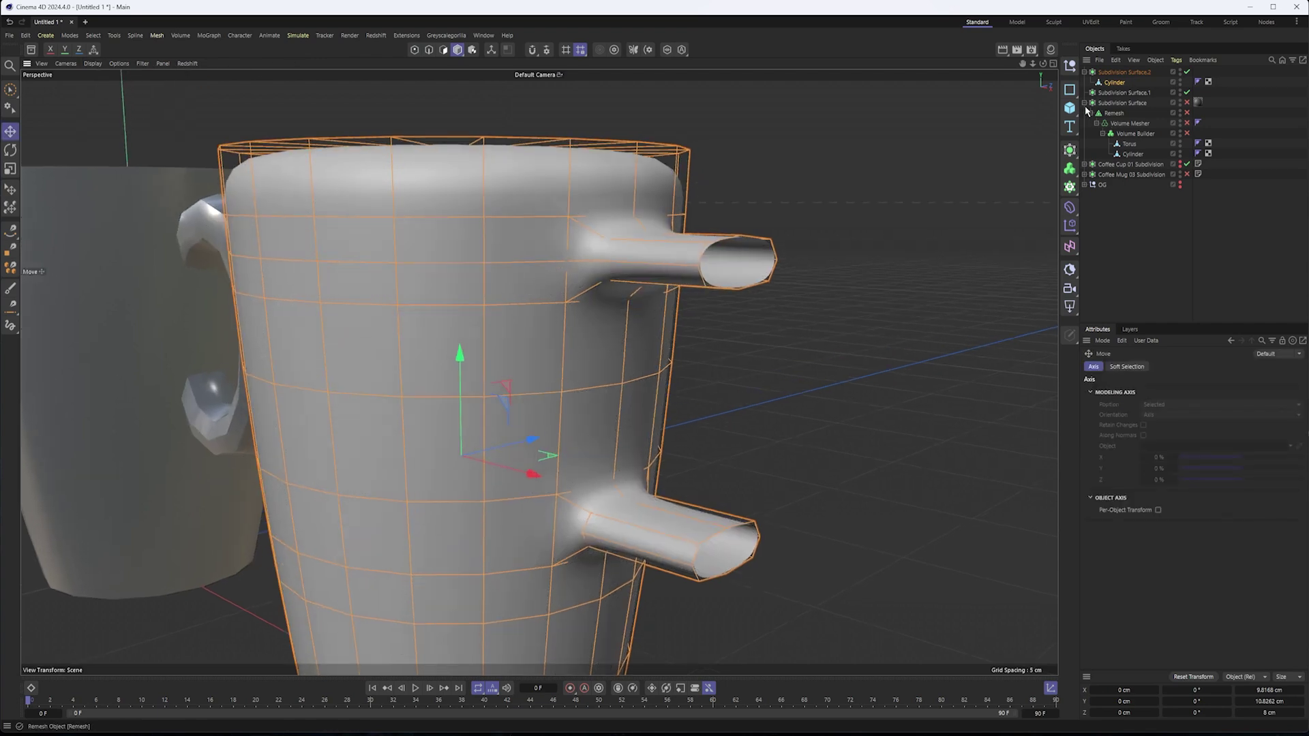
left_click(1163, 231)
left_click_drag(880, 293, 806, 305, "alt")
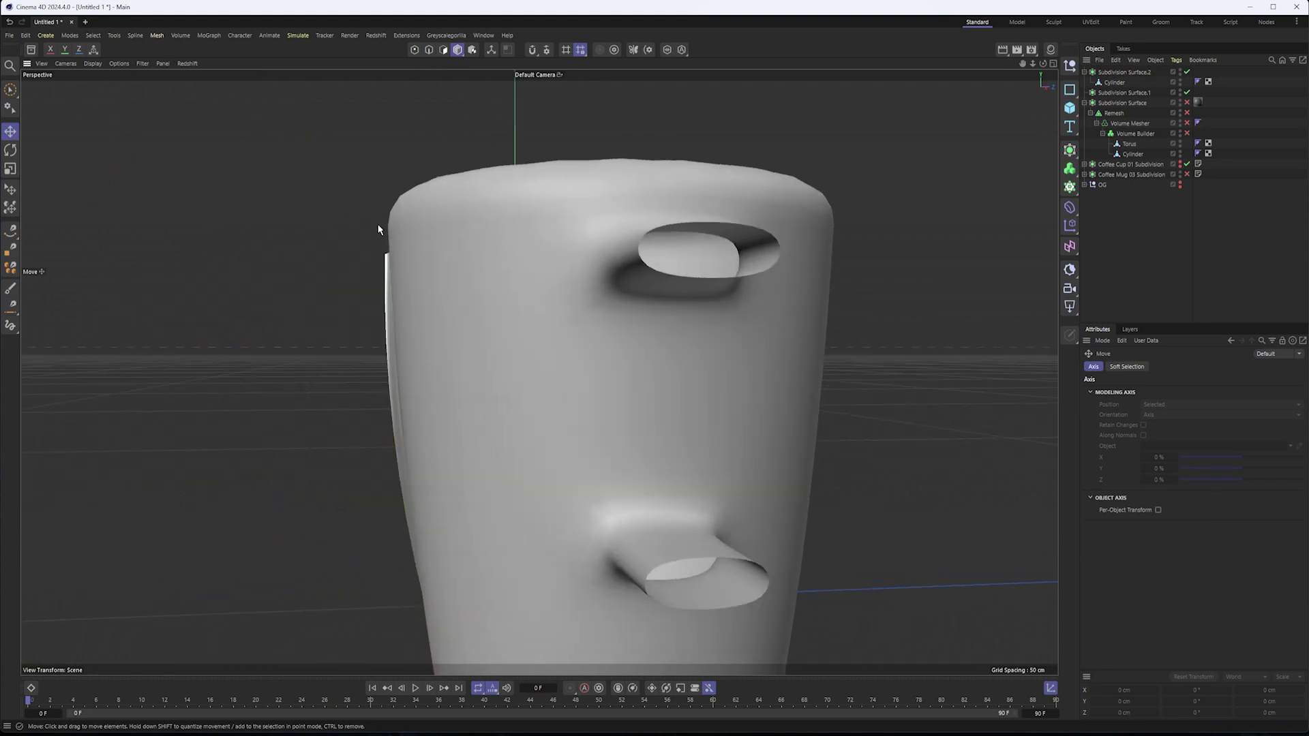
left_click_drag(418, 262, 583, 334, "alt")
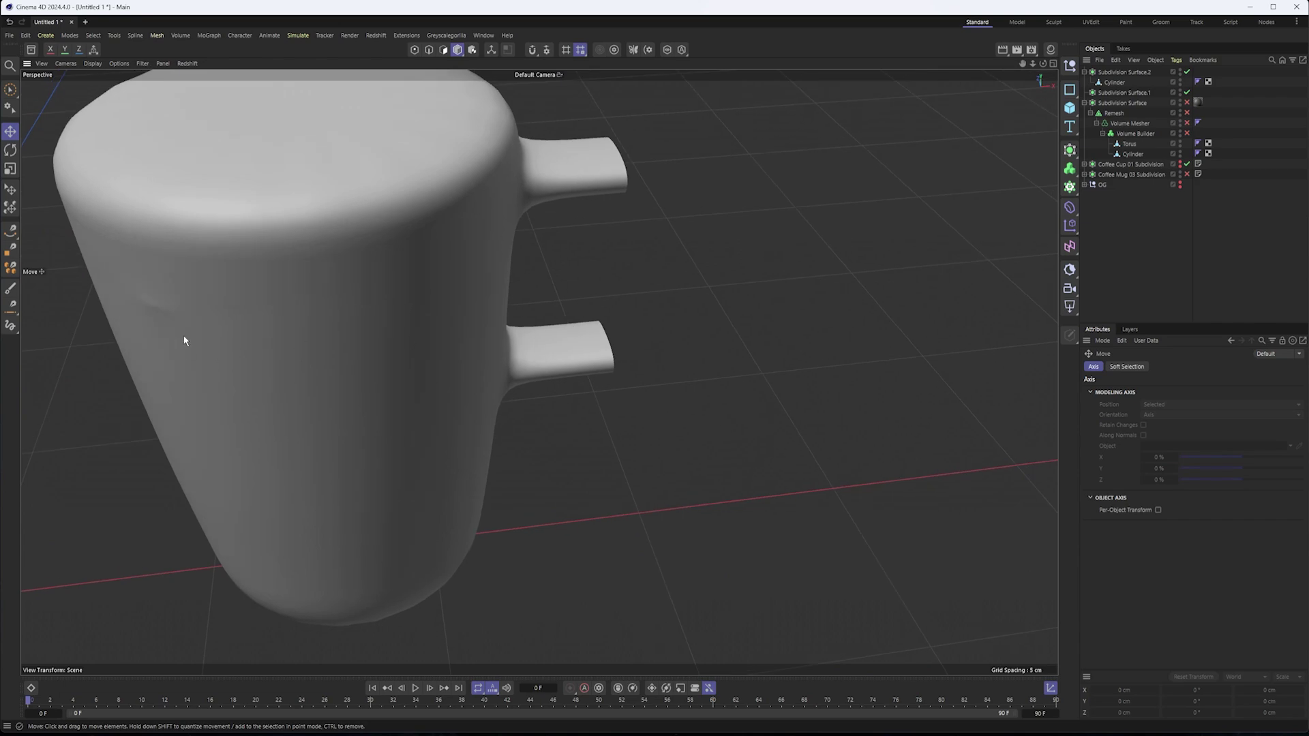
middle_click_drag(216, 313, 382, 332, "alt")
- Show Gouraud Shading (Lines), turn off the mug's subdivision, and examine the cage edges around the wall and both stubs
left_click(100, 65)
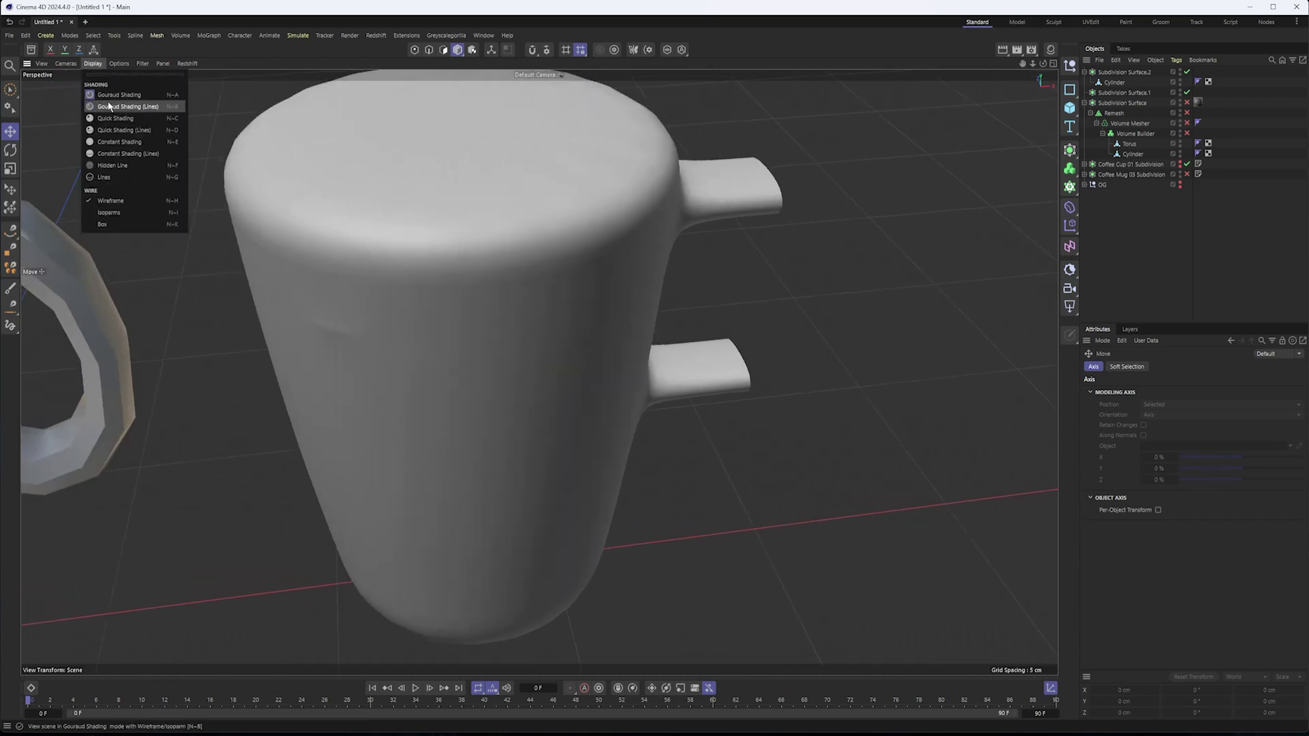
left_click(113, 107)
left_click_drag(345, 338, 385, 288, "alt")
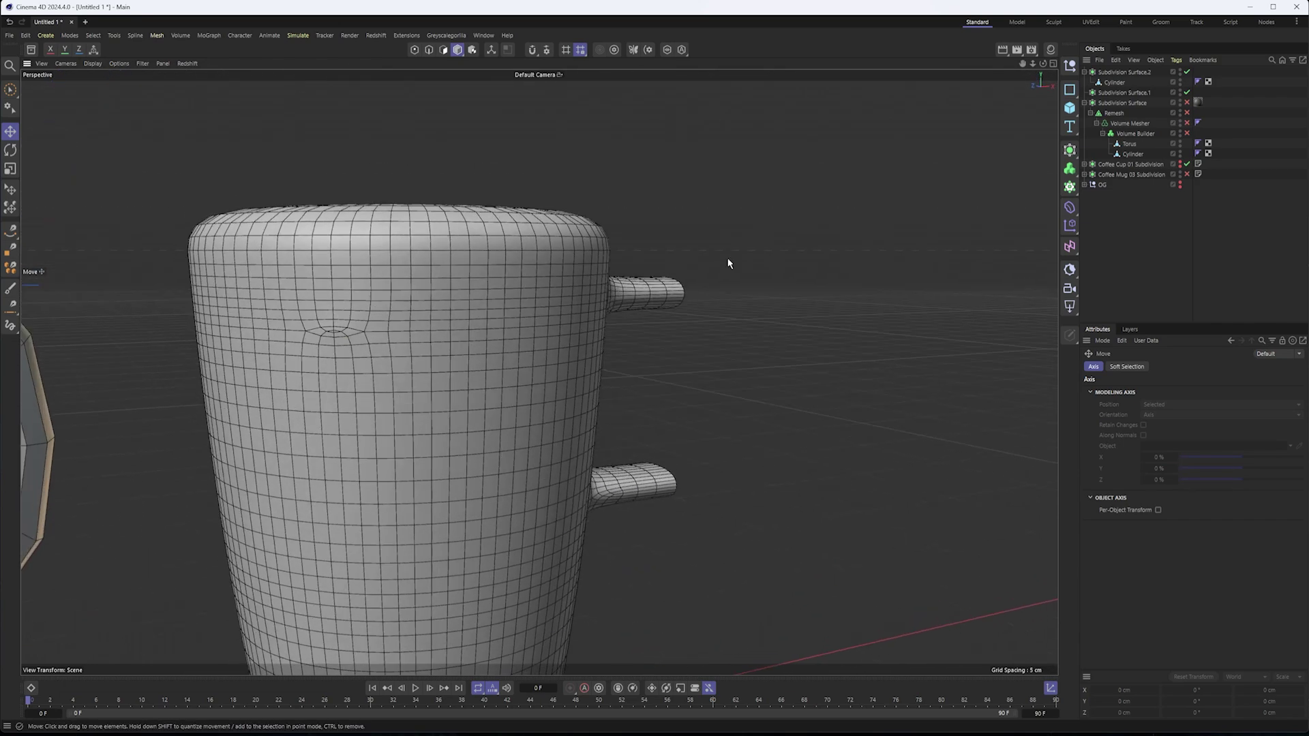
left_click(1186, 72)
left_click_drag(602, 291, 461, 307, "alt")
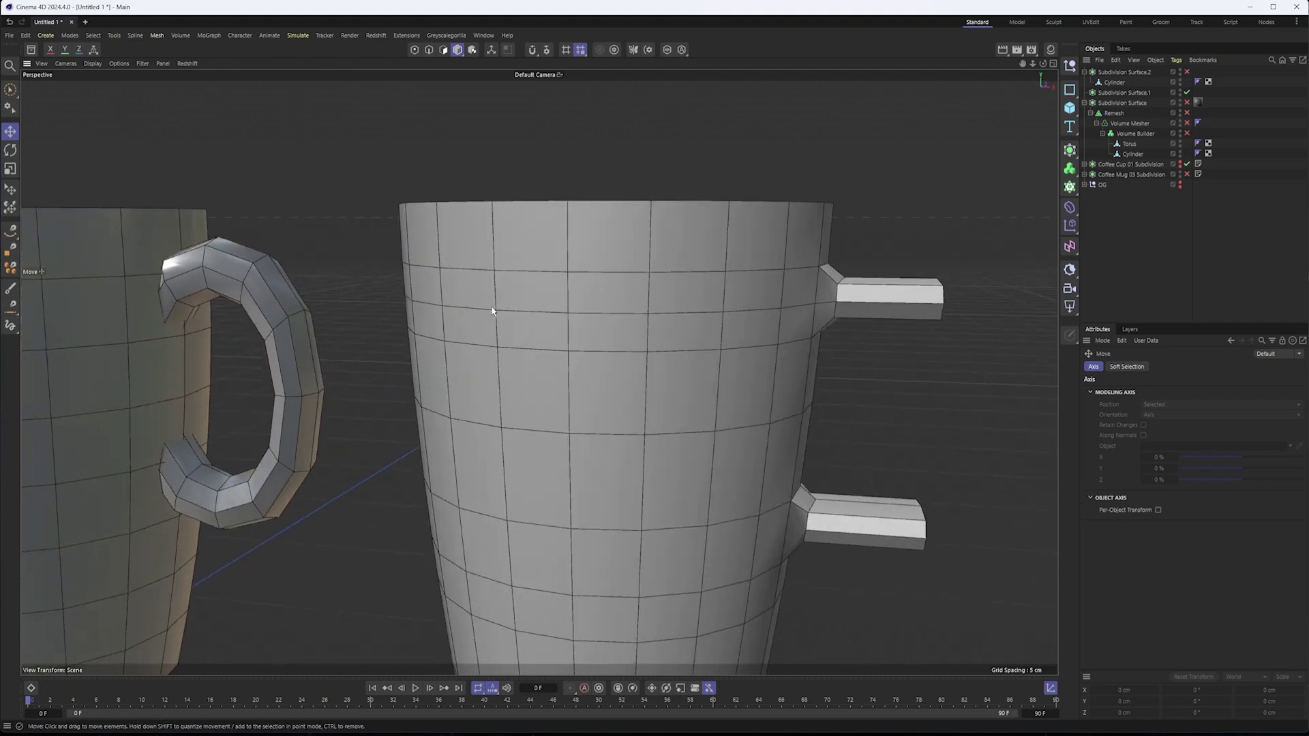
middle_click_drag(759, 322, 619, 259, "alt")
left_click_drag(618, 257, 475, 262, "alt")
middle_click_drag(846, 320, 690, 268, "alt")
left_click_drag(690, 268, 560, 280, "alt")
left_click(1114, 83)
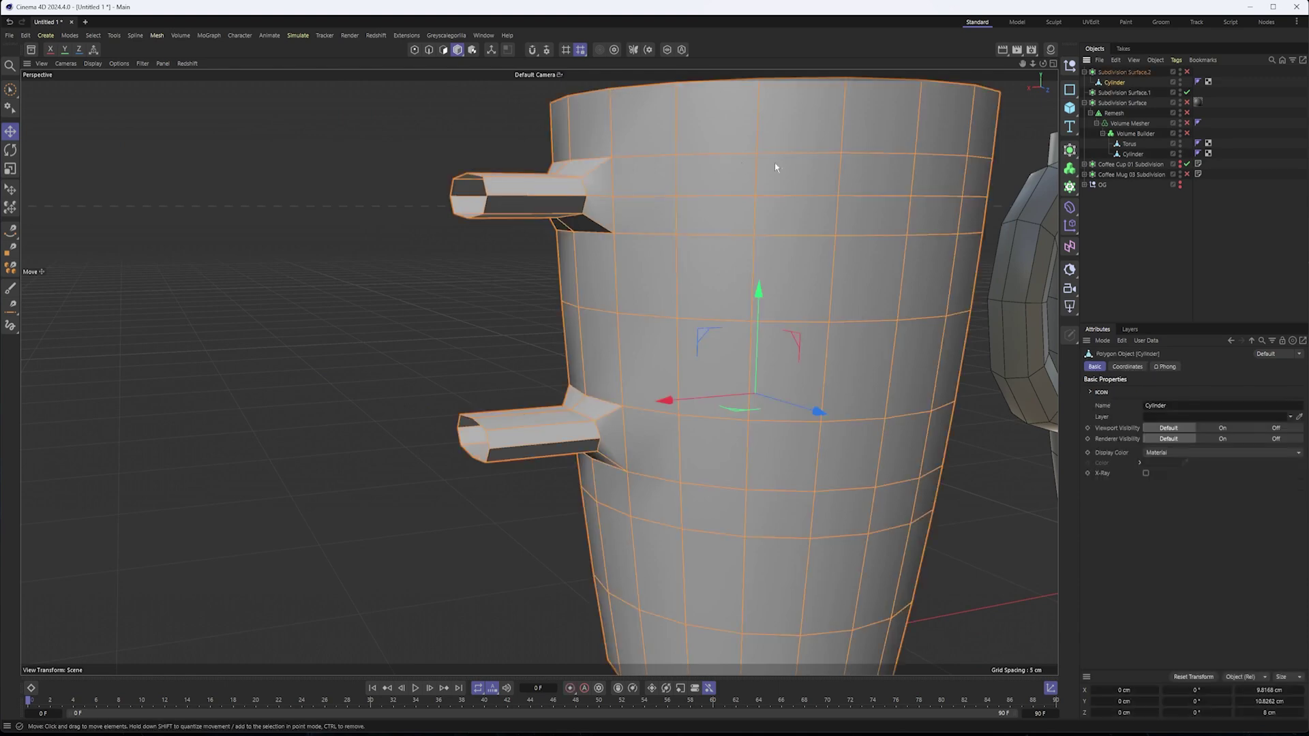
left_click_drag(609, 195, 766, 203, "alt")
middle_click_drag(471, 359, 600, 384, "alt")
left_click_drag(702, 240, 738, 239, "alt")
- Turn the mug's subdivision back on and dissolve the stray point at the pinched spot on the wall away from the stubs
left_click(1187, 71)
middle_click_drag(324, 242, 556, 318, "alt")
left_click_drag(556, 317, 617, 319, "alt")
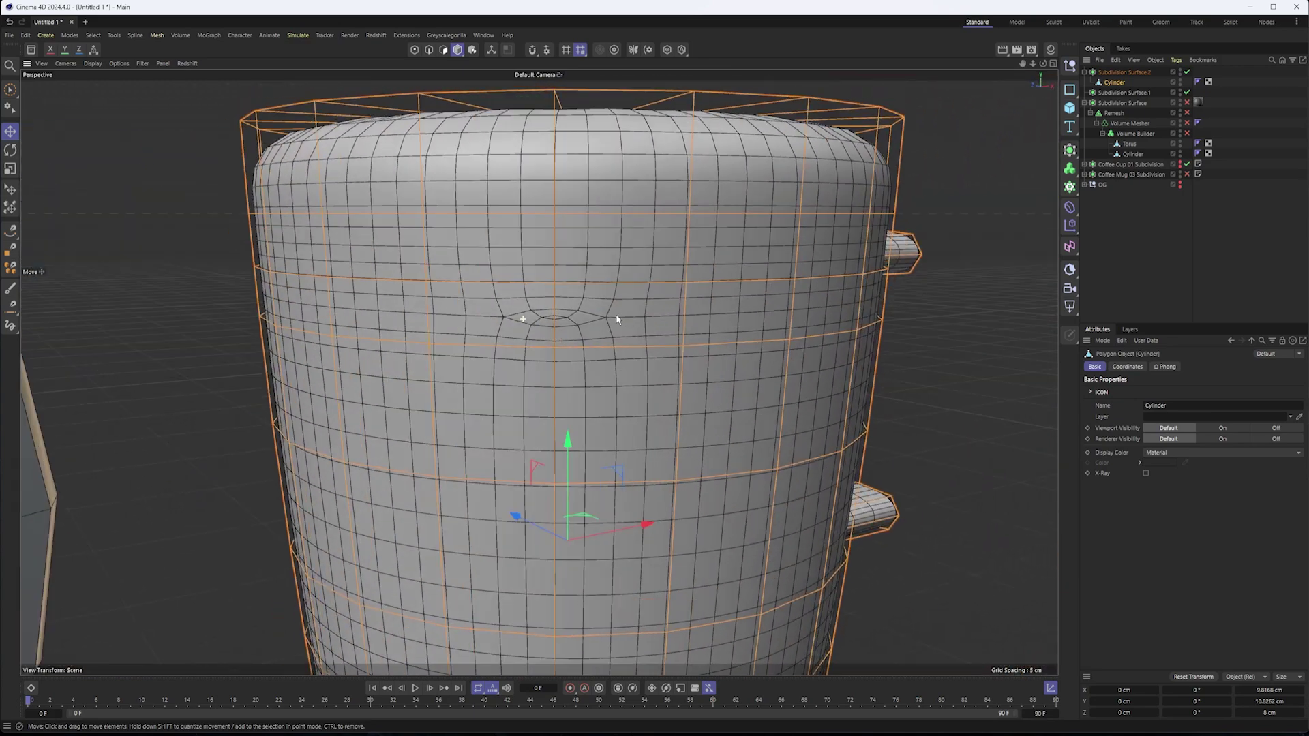
left_click(415, 50)
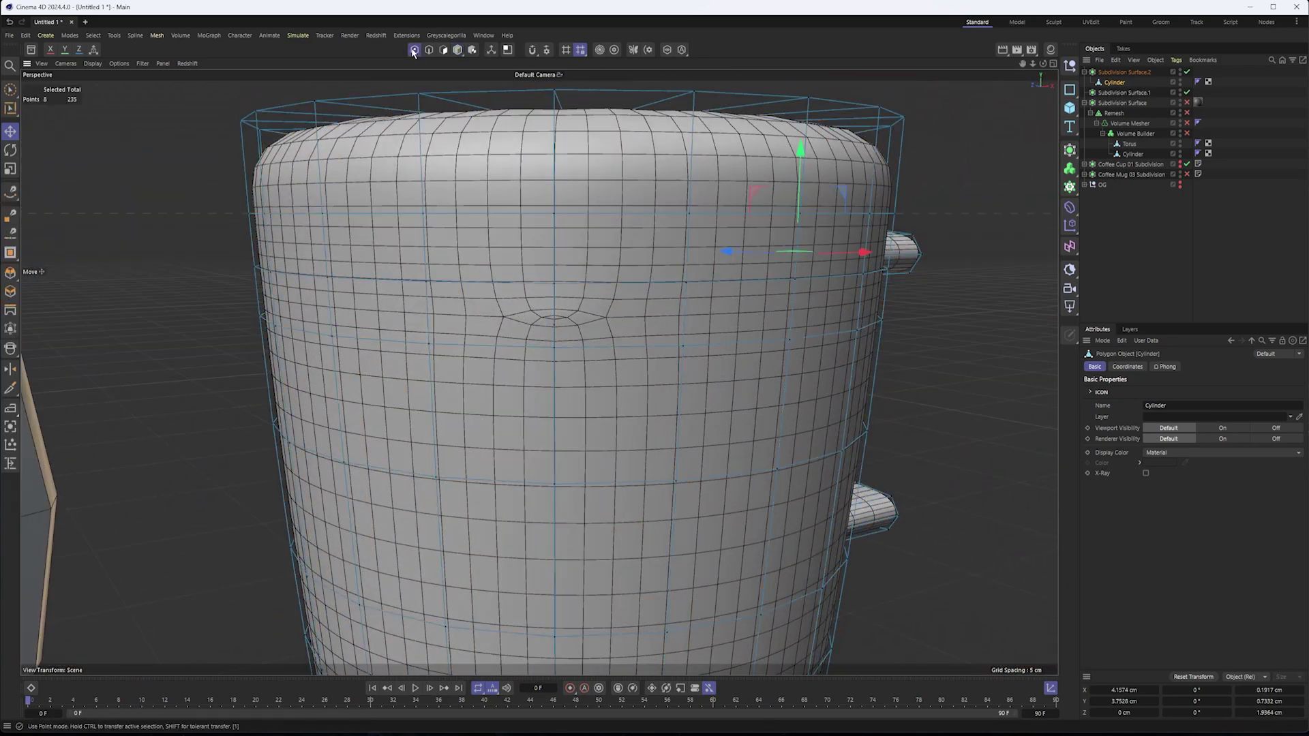
scroll(549, 315, "up", 3)
left_click(557, 332)
left_click_drag(586, 335, 577, 293, "alt")
right_click(666, 227)
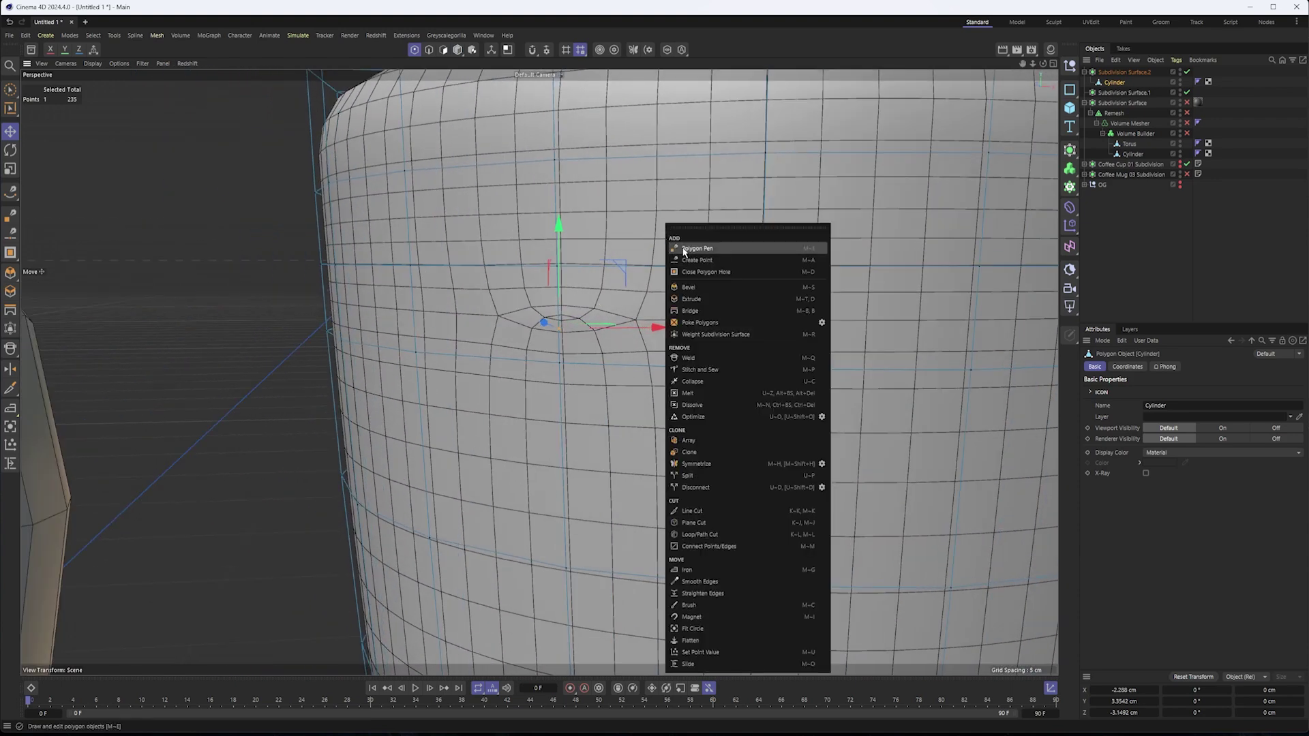
left_click(702, 405)
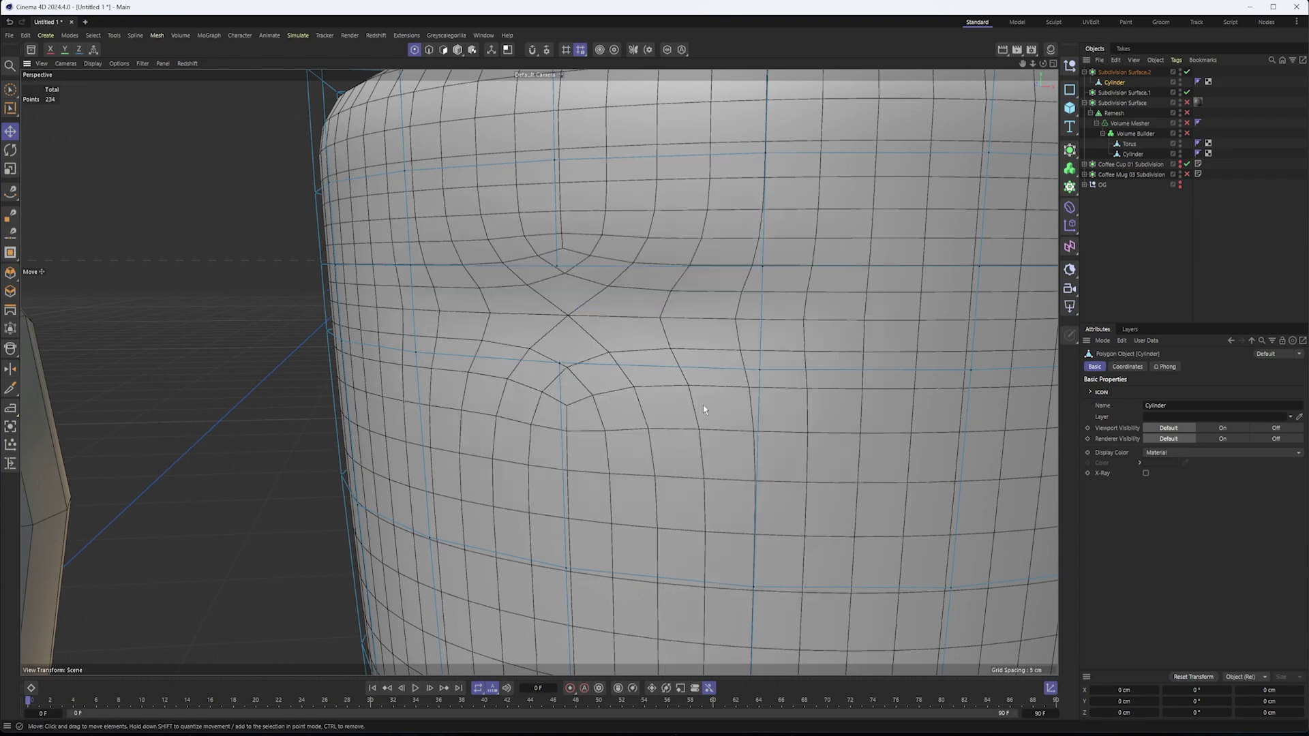
- Turn off the mug's subdivision and reconnect the two points across the wall gap with a vertical Line Cut, using Visible Only
left_click(1187, 72)
left_click_drag(560, 331, 642, 342, "alt")
right_click(651, 320)
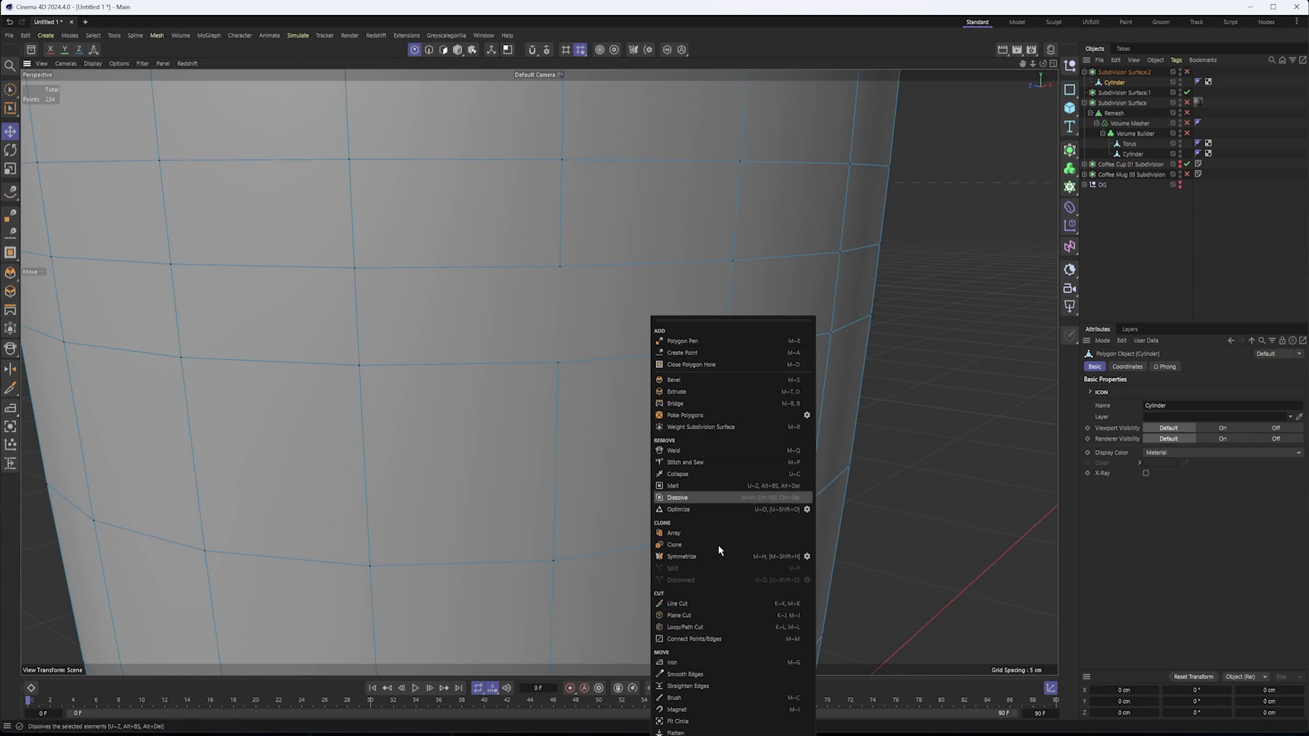
left_click(674, 602)
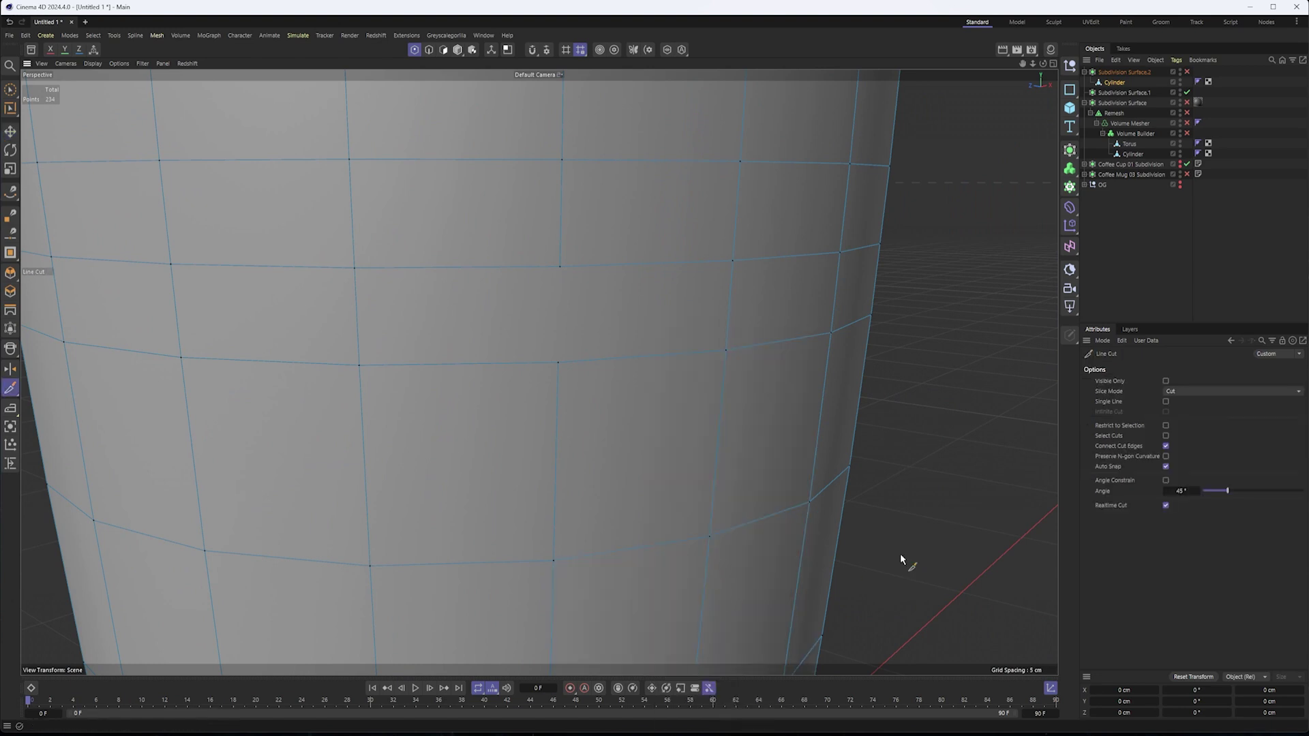
left_click(1166, 381)
left_click(559, 267)
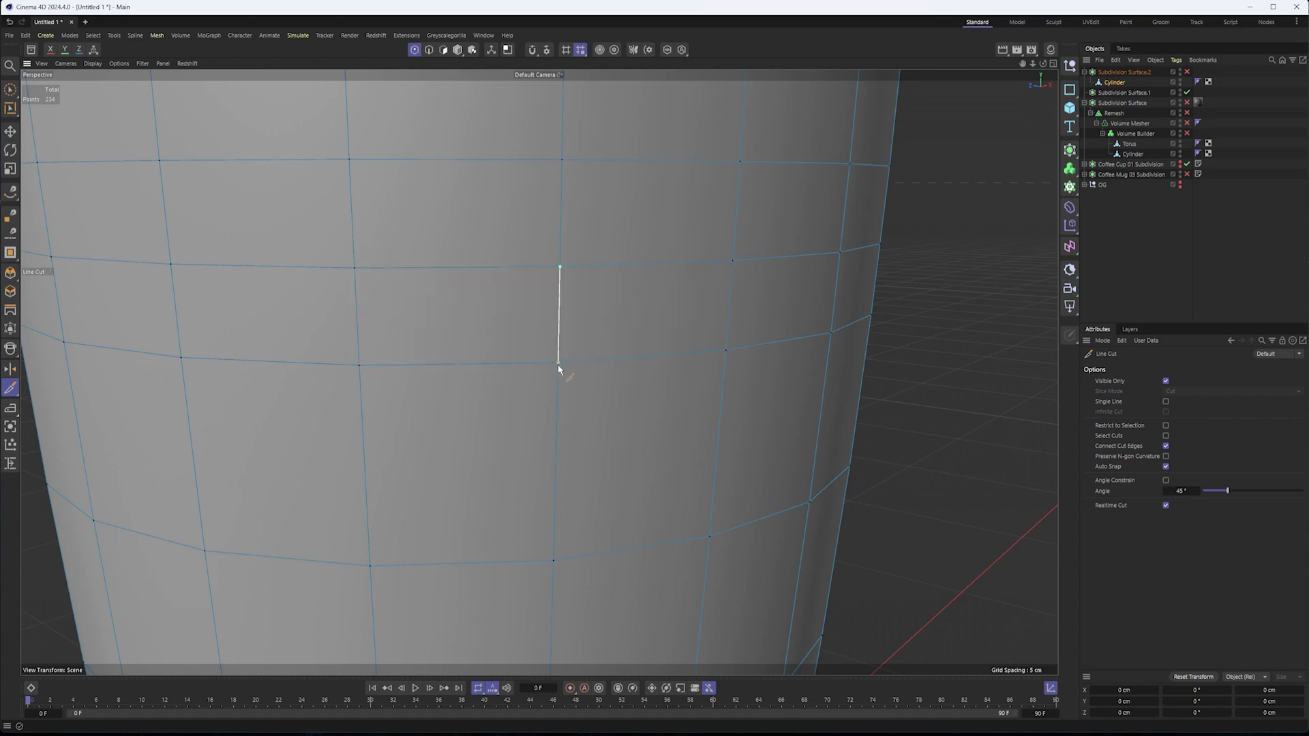
key("space")
- Turn the mug's subdivision back on and examine the wire flow over the repaired wall and around both handle stubs
left_click_drag(602, 433, 611, 432, "alt")
right_click_drag(611, 432, 607, 438, "alt")
left_click_drag(607, 437, 962, 288, "alt")
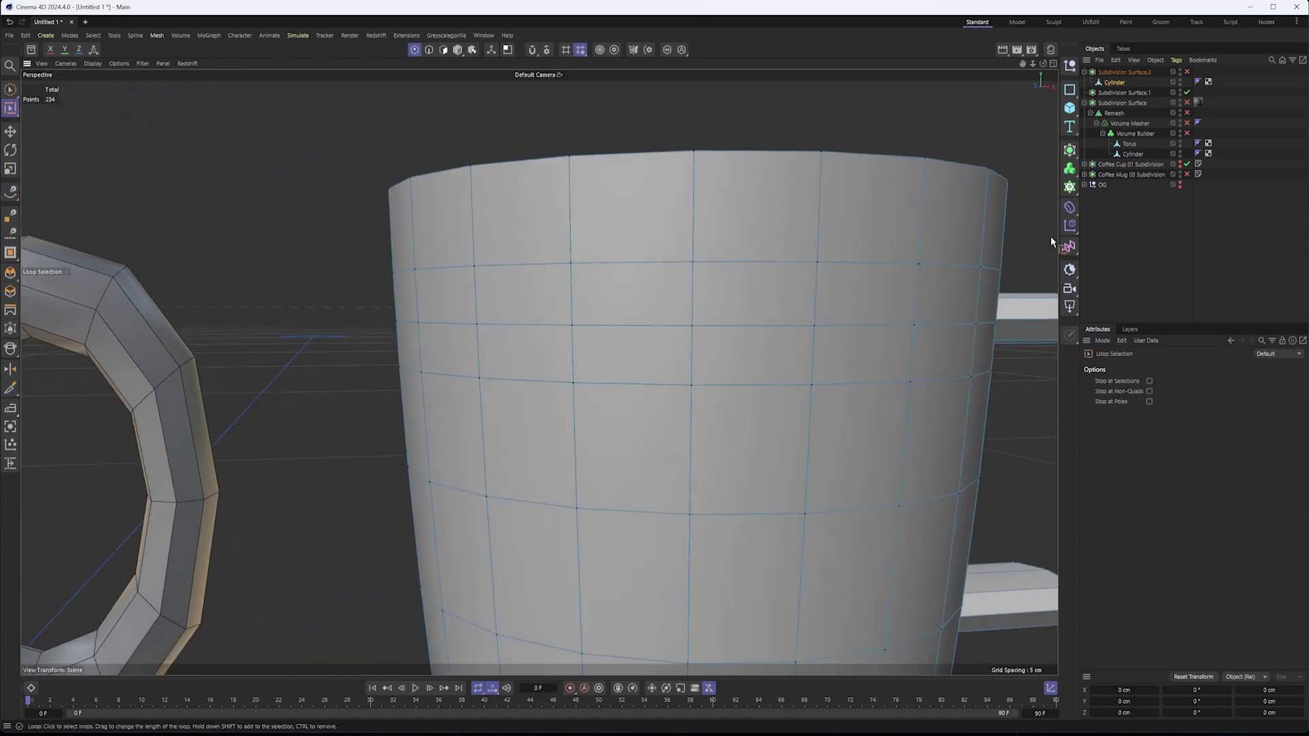
key("space")
left_click(1186, 72)
left_click_drag(756, 357, 784, 366, "alt")
right_click_drag(784, 365, 537, 373, "alt")
left_click_drag(538, 373, 594, 345, "alt")
middle_click_drag(816, 382, 611, 344, "alt")
mouse_move(610, 343)
left_mouse_down("alt")
mouse_move(496, 328)
mouse_move(628, 336)
left_mouse_up("alt")
left_click_drag(635, 227, 533, 192, "alt")
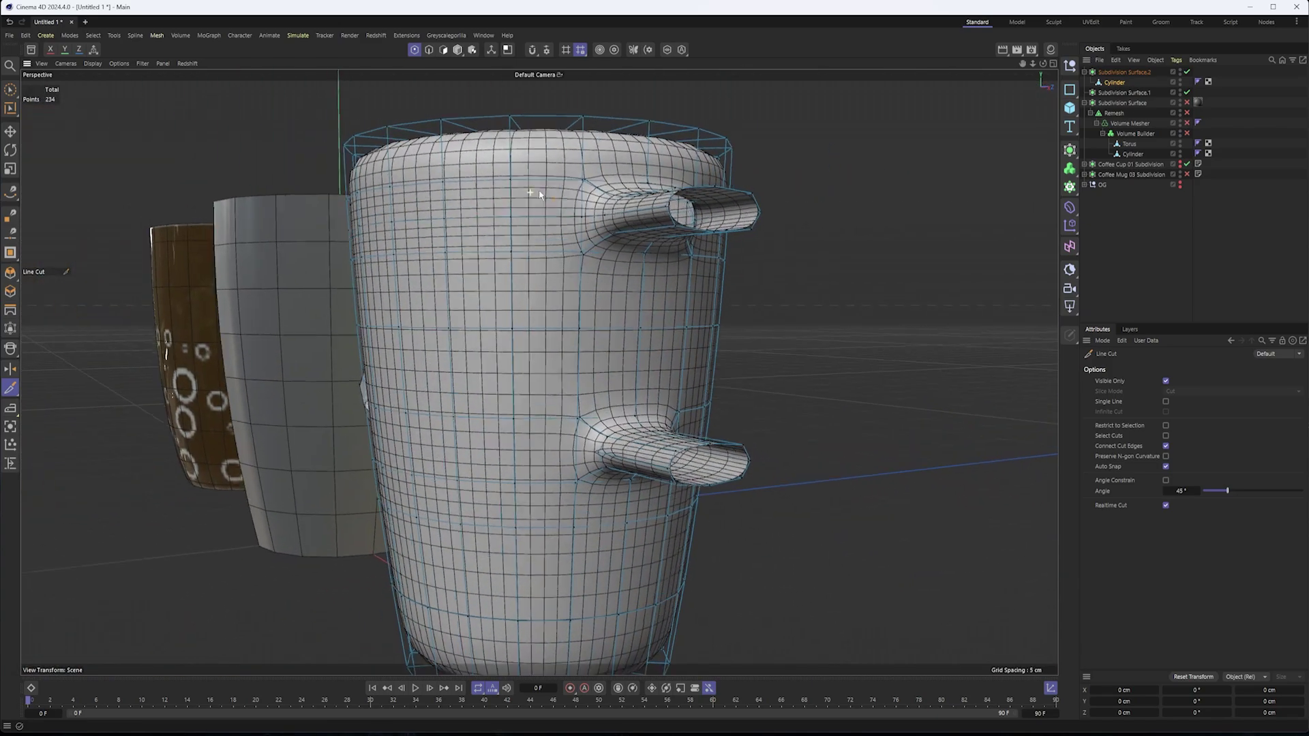
right_click_drag(534, 192, 542, 216, "alt")
left_click_drag(501, 210, 547, 219, "alt")
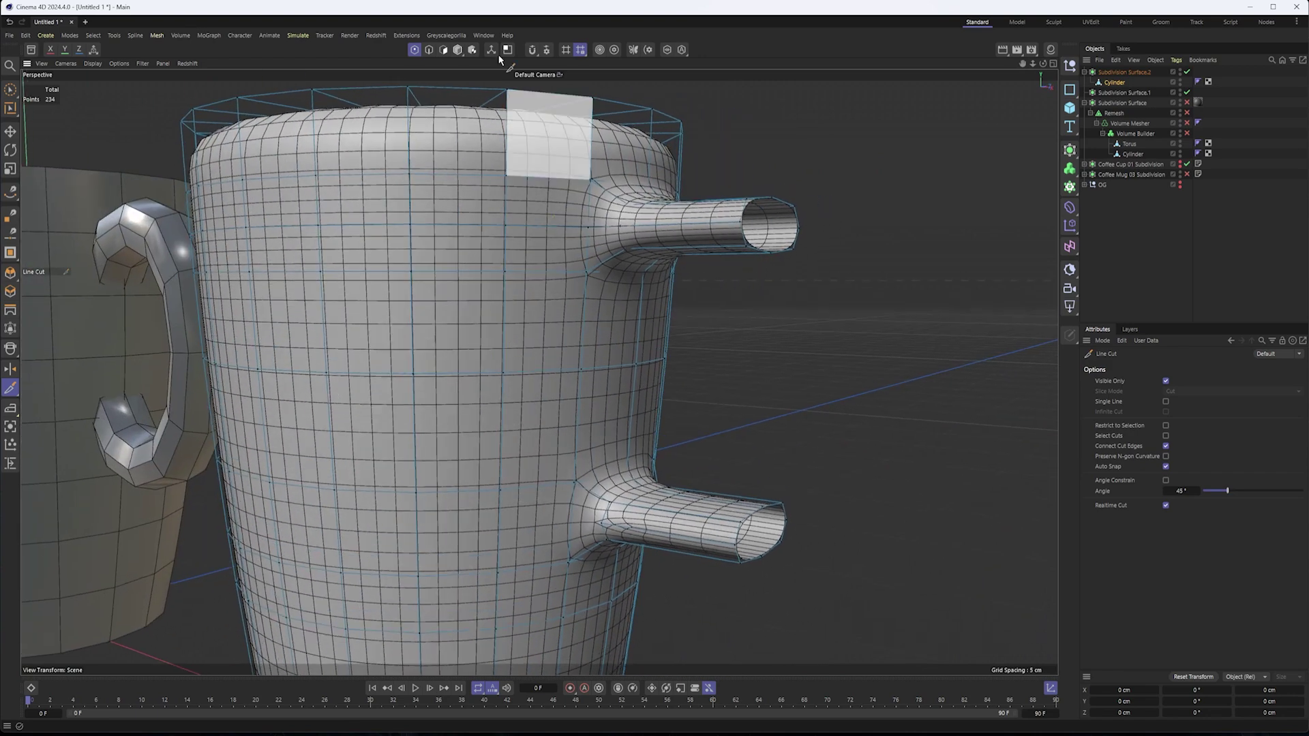
- Turn off the mug's subdivision and loop-select the horizontal edge loop running through the upper stub's middle in edge mode
left_click(430, 51)
left_click(544, 227)
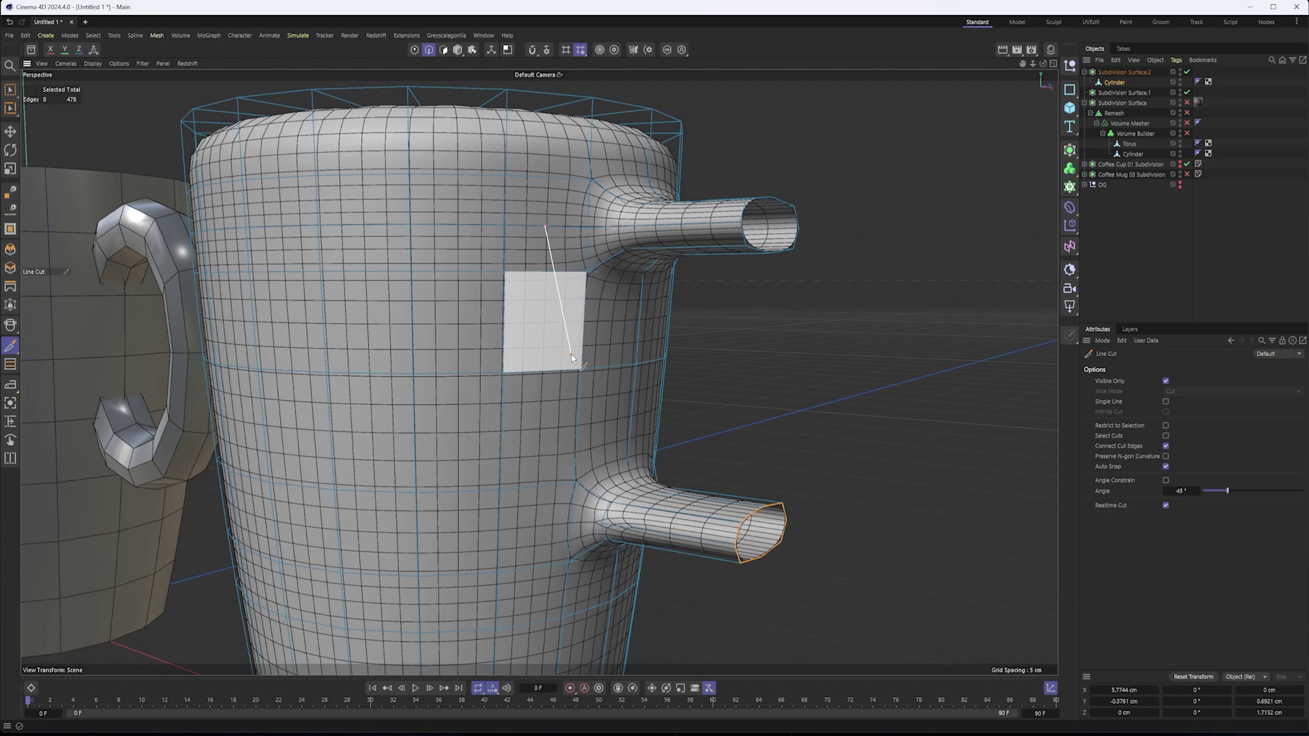
key("Escape")
left_click(1112, 82)
key("e")
left_click(1155, 190)
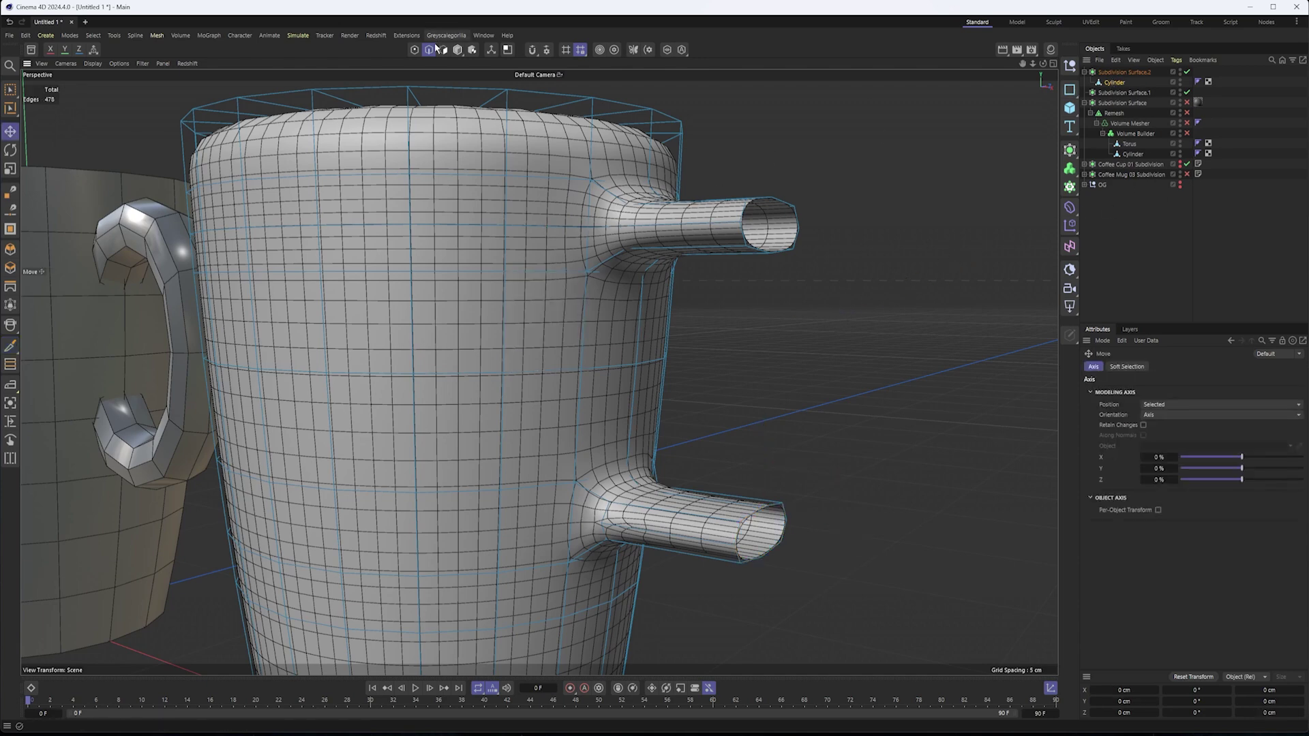
left_click(1187, 72)
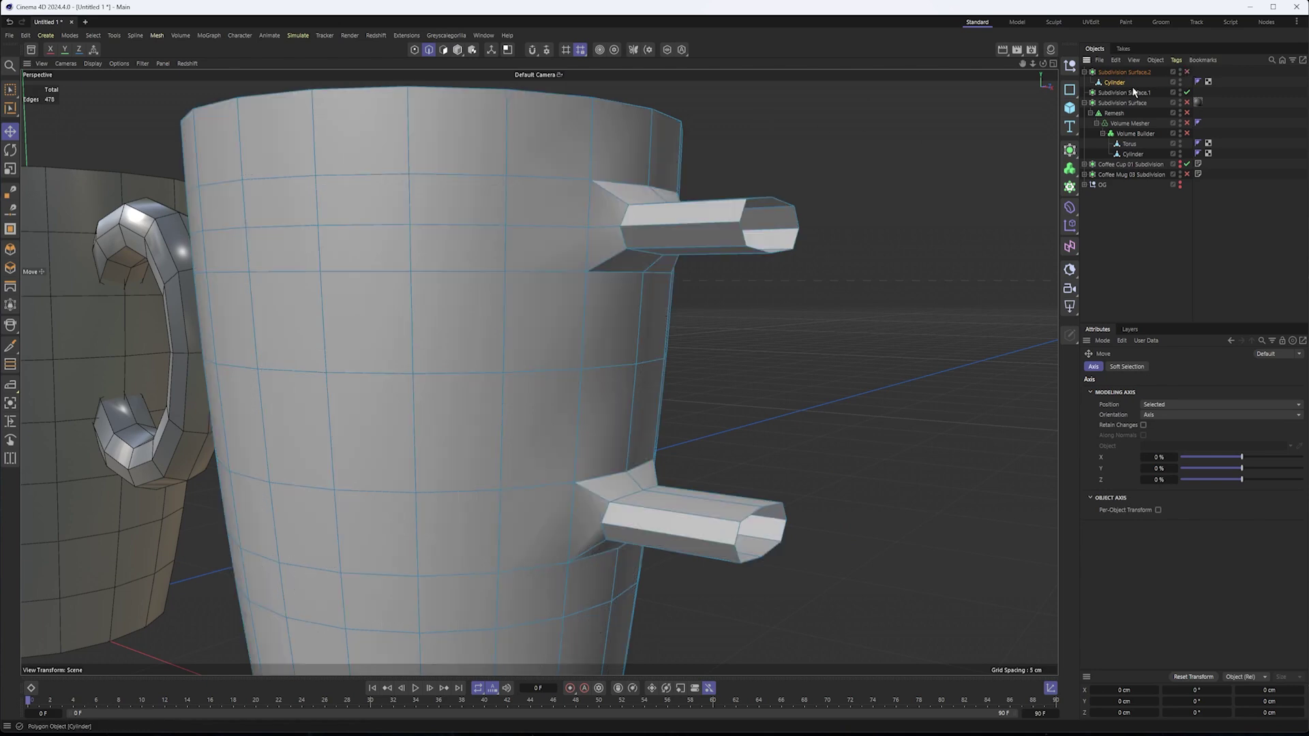
key("v")
mouse_move(551, 215)
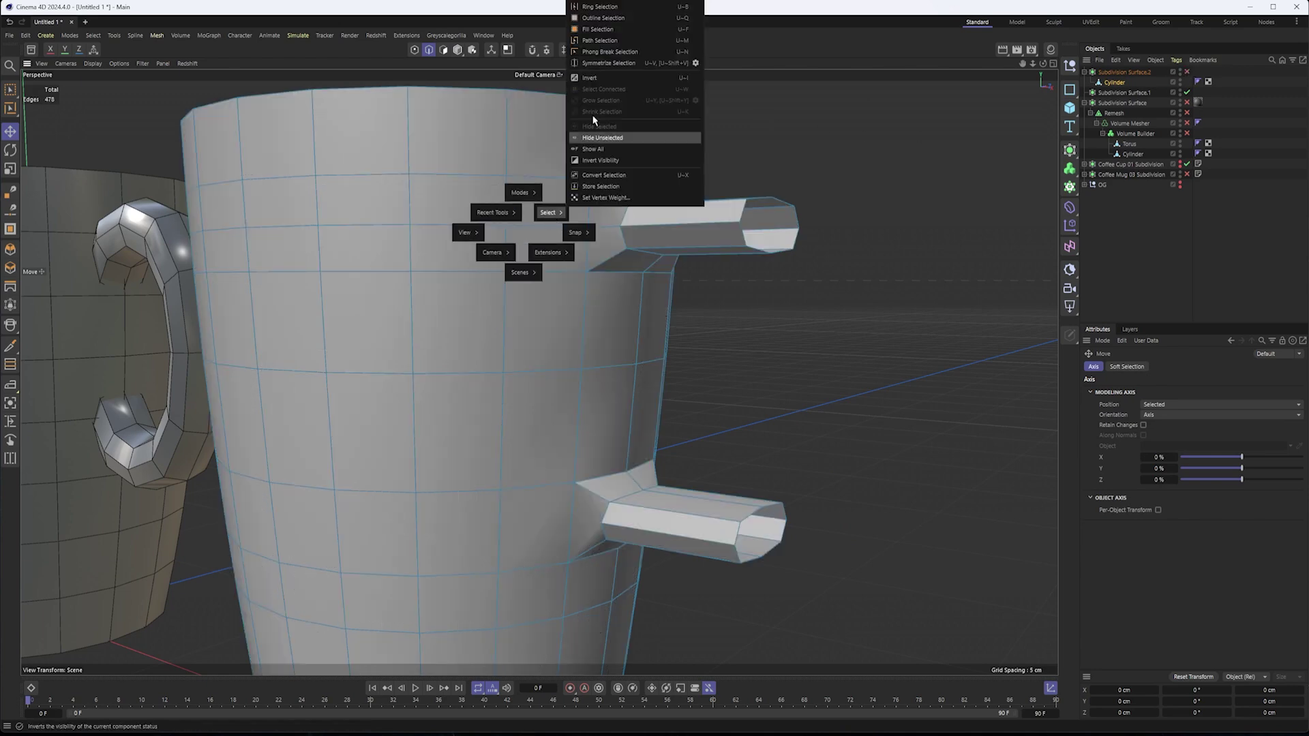
left_click(605, 2)
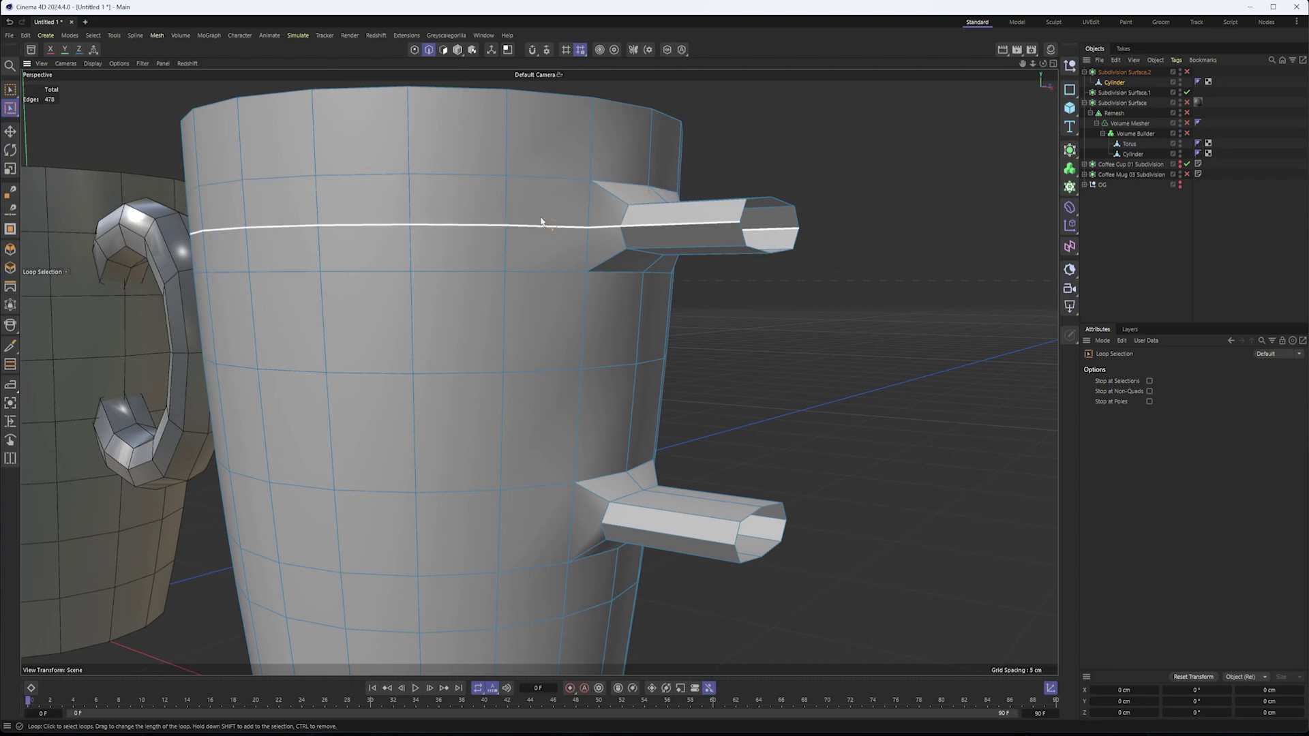
left_click(537, 228)
- Remove the upper stub's side edges from the loop using Brush Selection and dissolve the remaining selected edges around the wall
left_click_drag(602, 230, 660, 250, "alt")
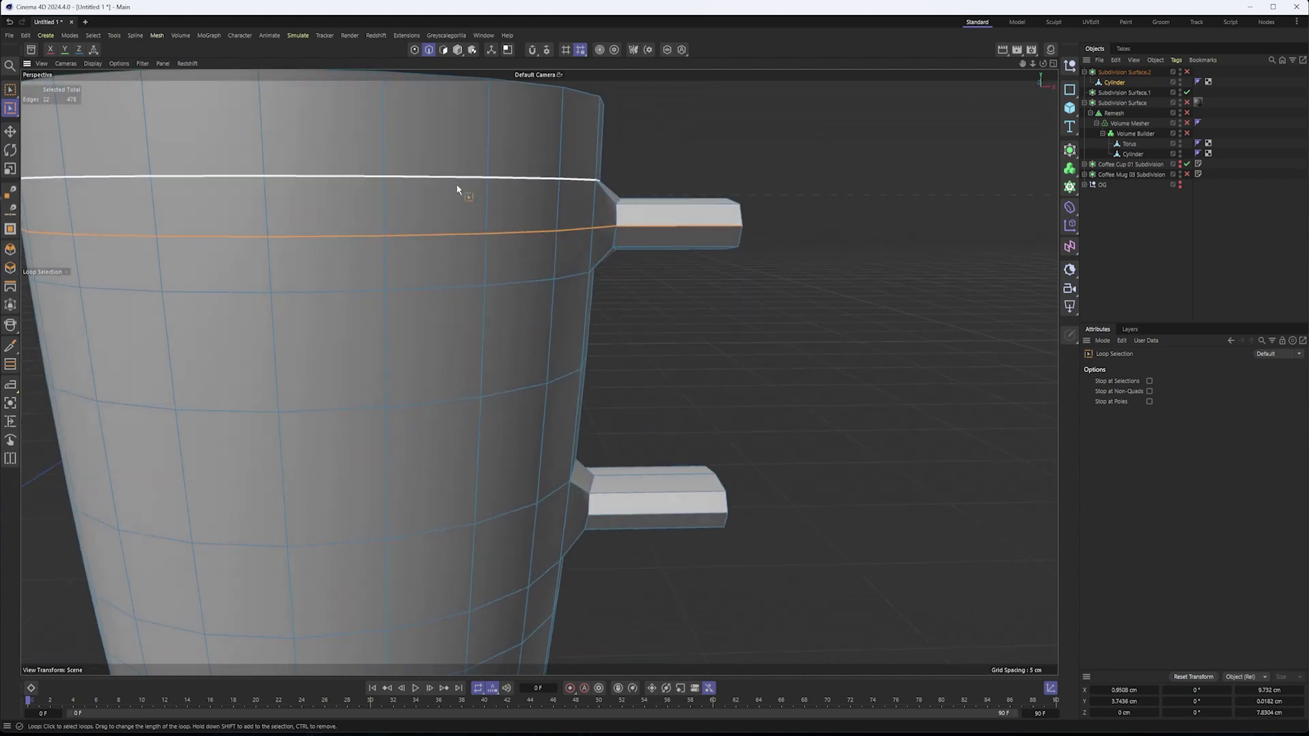
left_click_drag(10, 94, 33, 108)
middle_click_drag(544, 238, 494, 224, "alt")
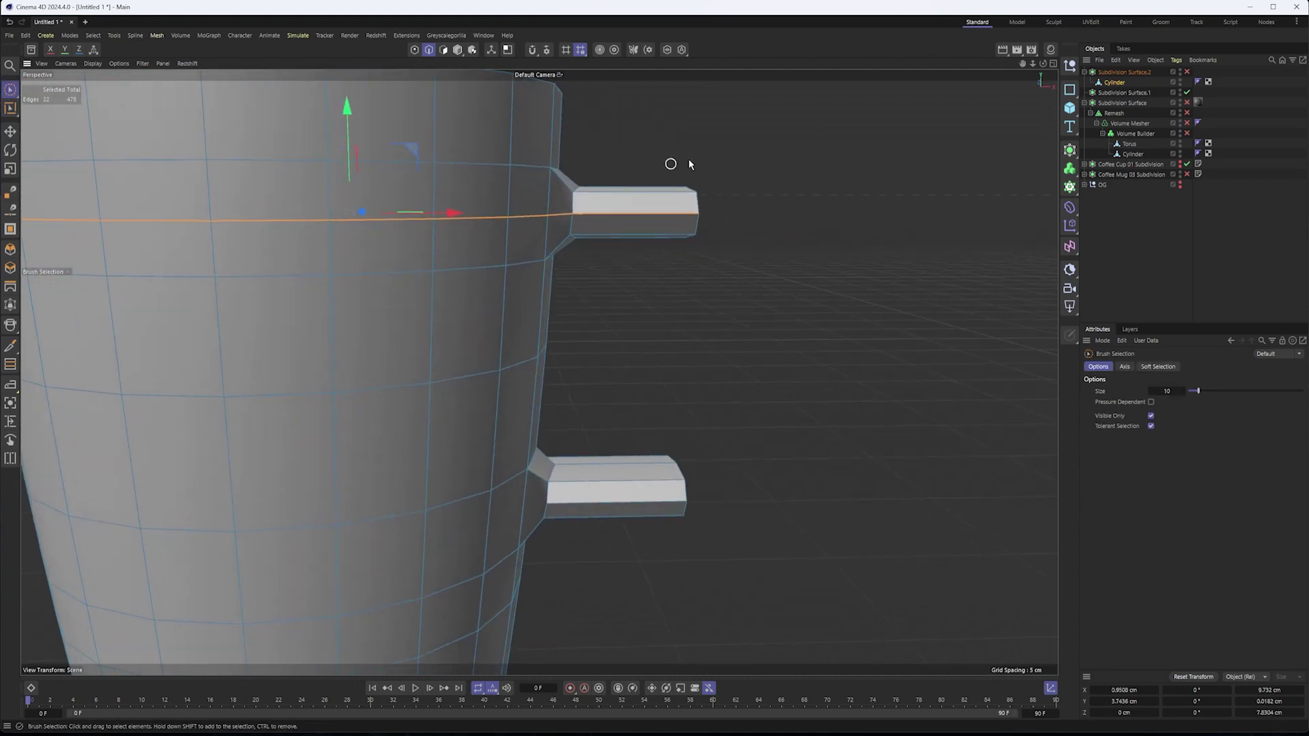
left_click_drag(652, 218, 361, 225, "alt")
right_click(591, 234)
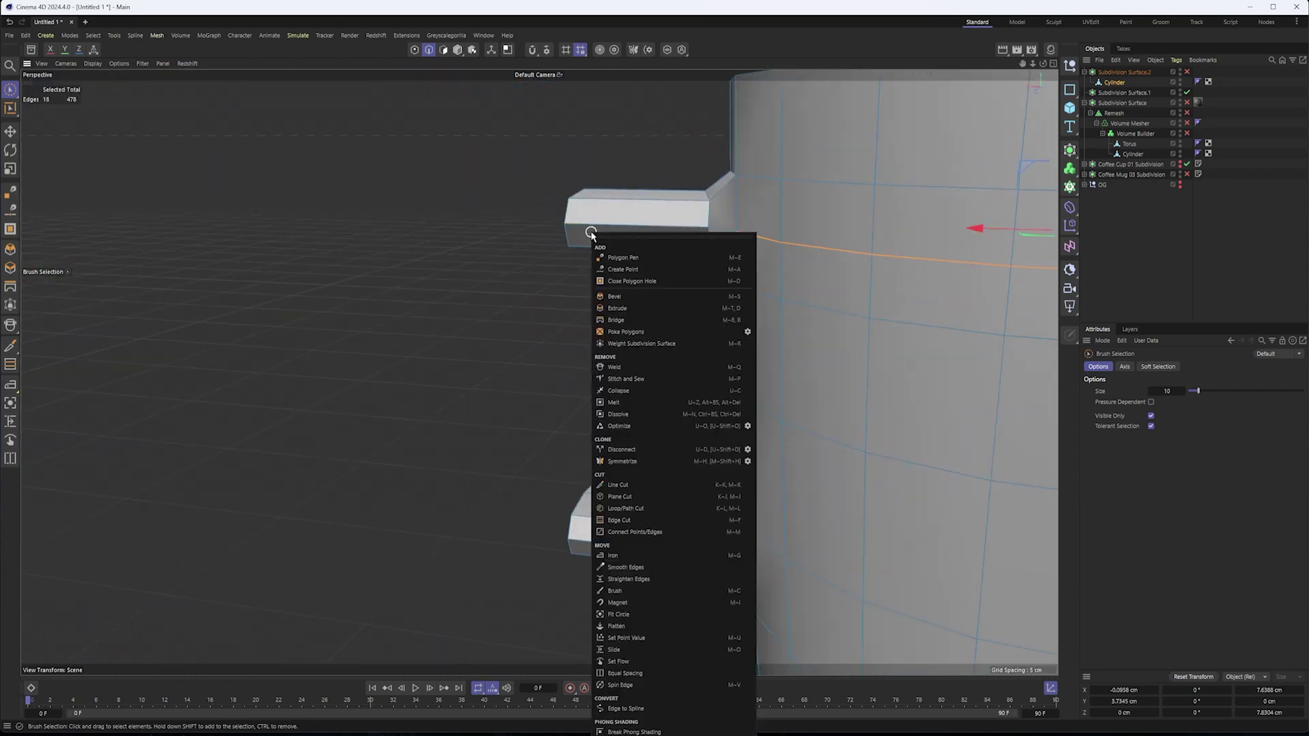
left_click(630, 415)
left_click_drag(587, 384, 710, 367, "alt")
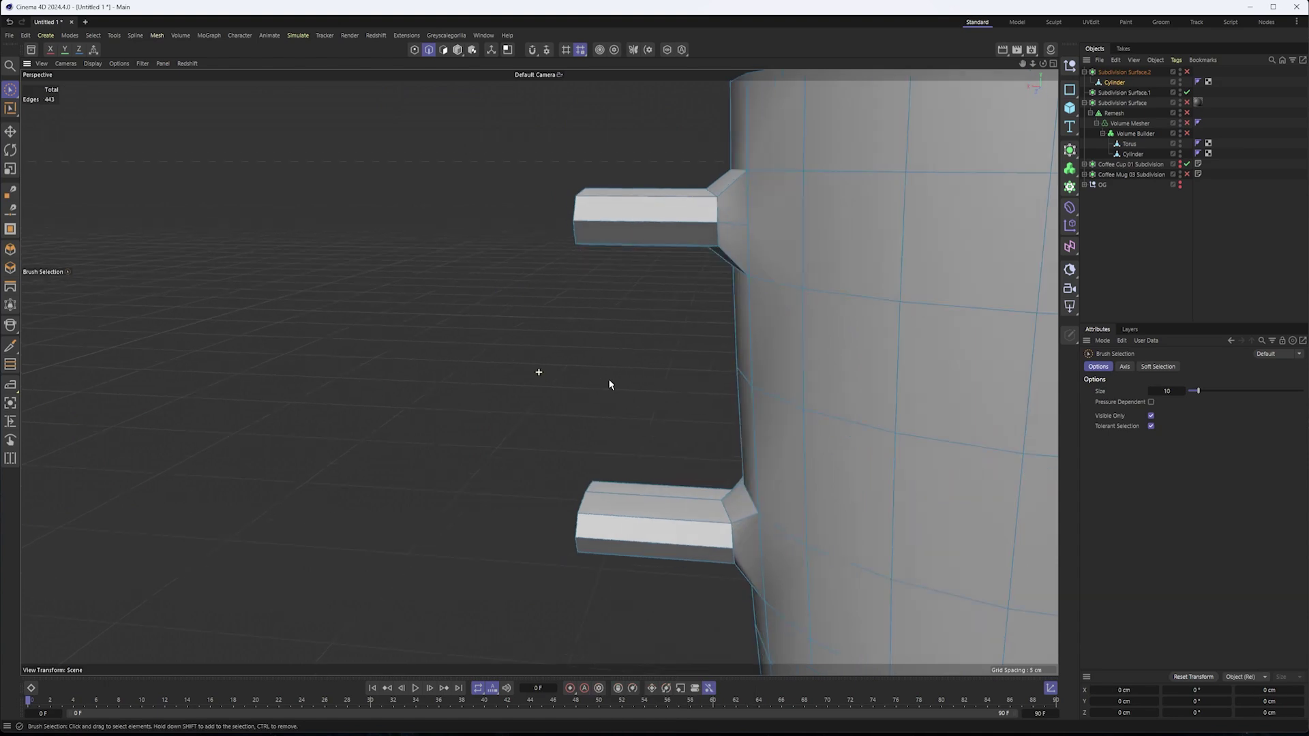
middle_click_drag(729, 267, 654, 369, "alt")
scroll(654, 368, "up", 3)
left_click_drag(674, 352, 726, 365, "alt")
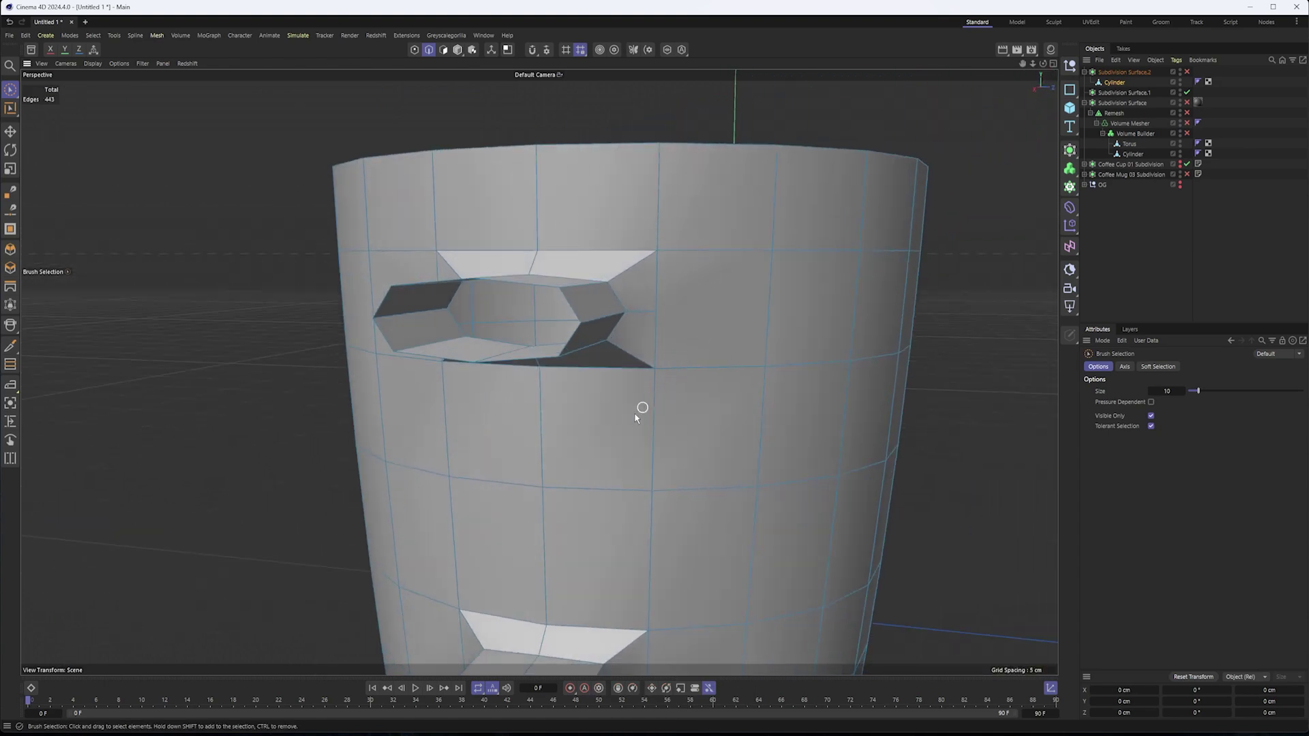
left_click_drag(433, 283, 487, 276, "alt")
left_click_drag(432, 327, 565, 263, "alt")
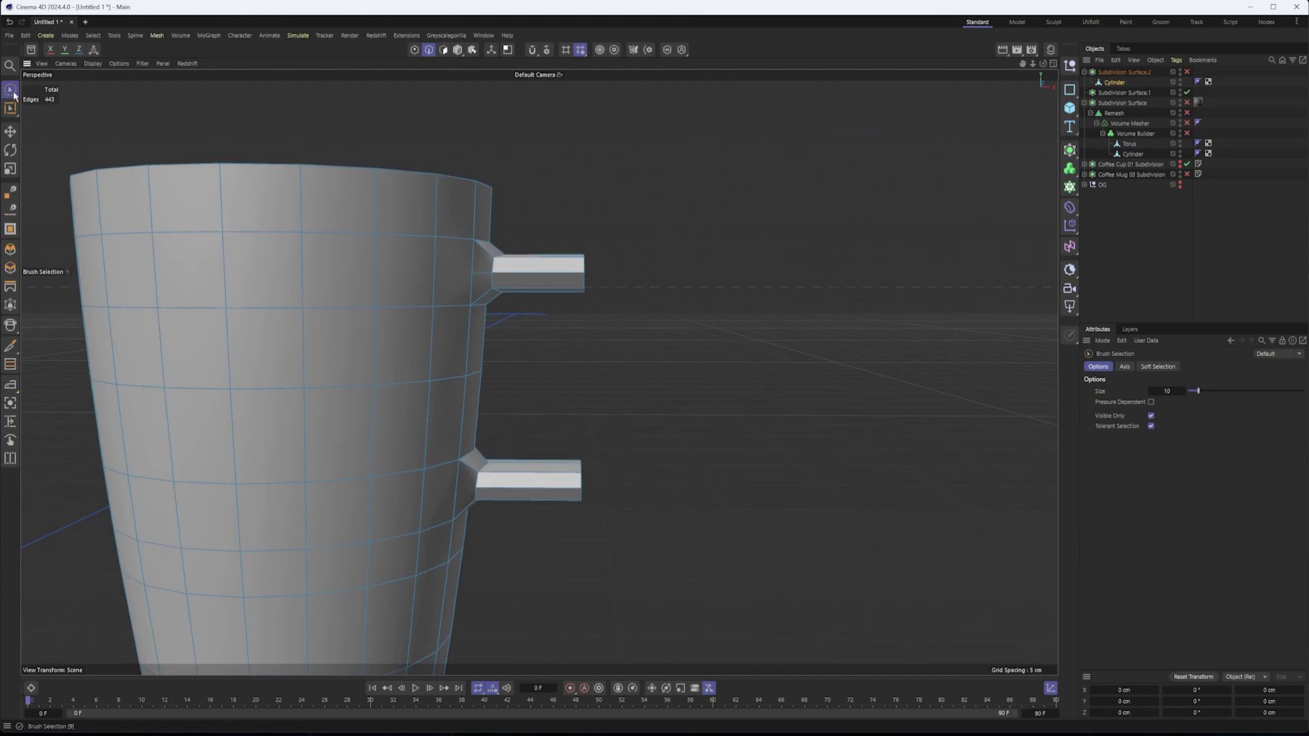
key("v")
mouse_move(608, 116)
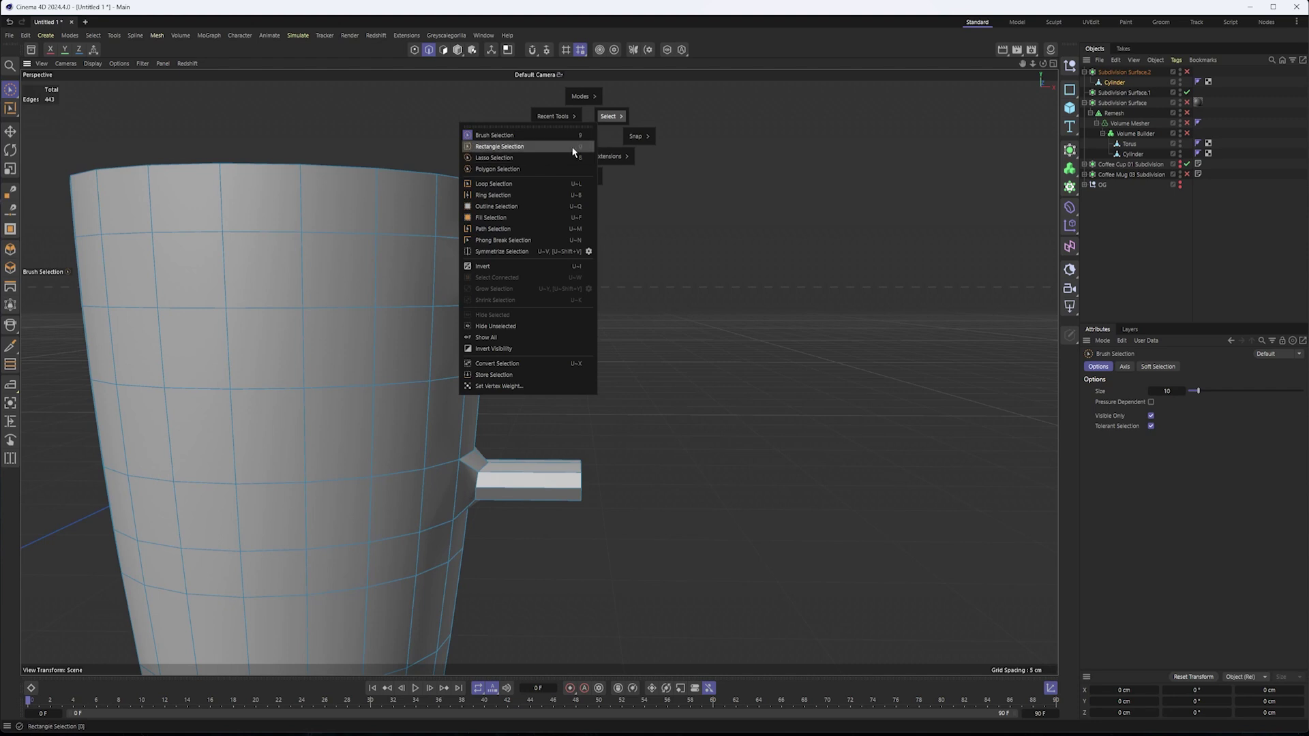
left_click(553, 157)
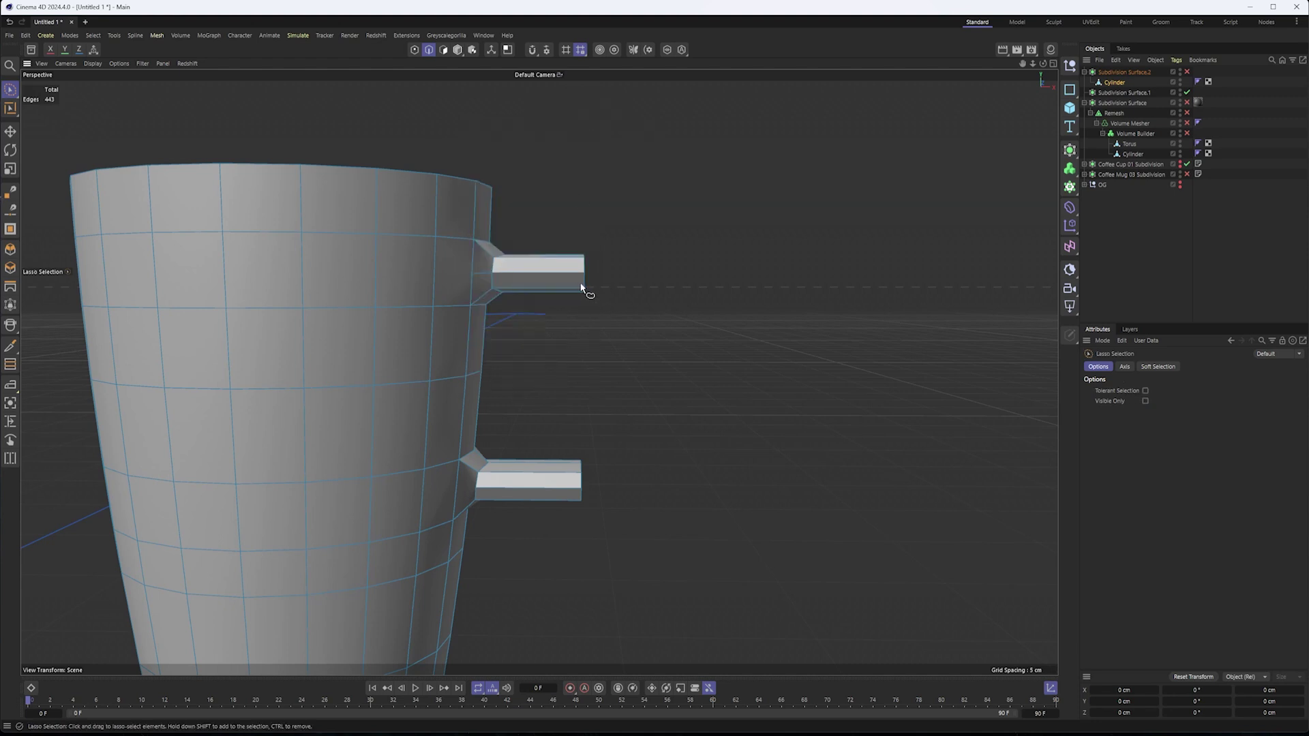
key("e")
- Loop-select the upper stub's open end and move it toward the wall in the front view, to about 5.32 cm in X
key("v")
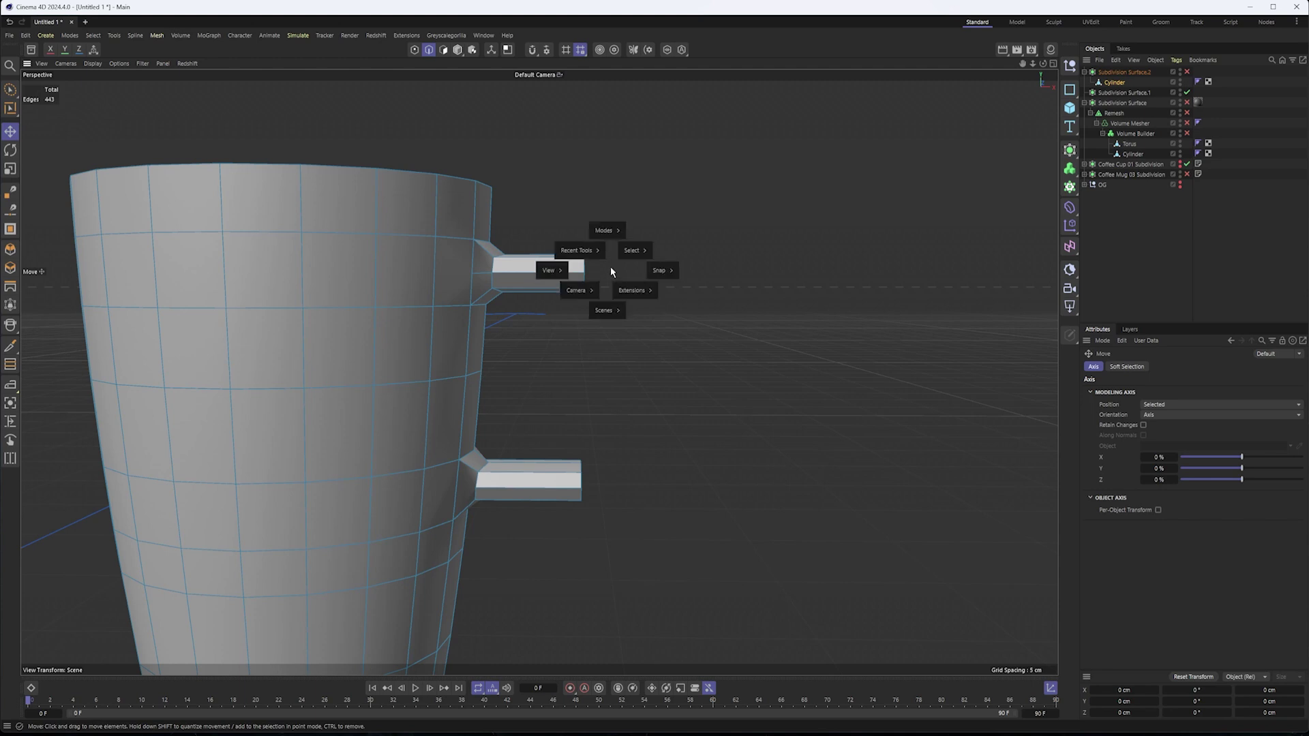
mouse_move(636, 250)
left_click(682, 34)
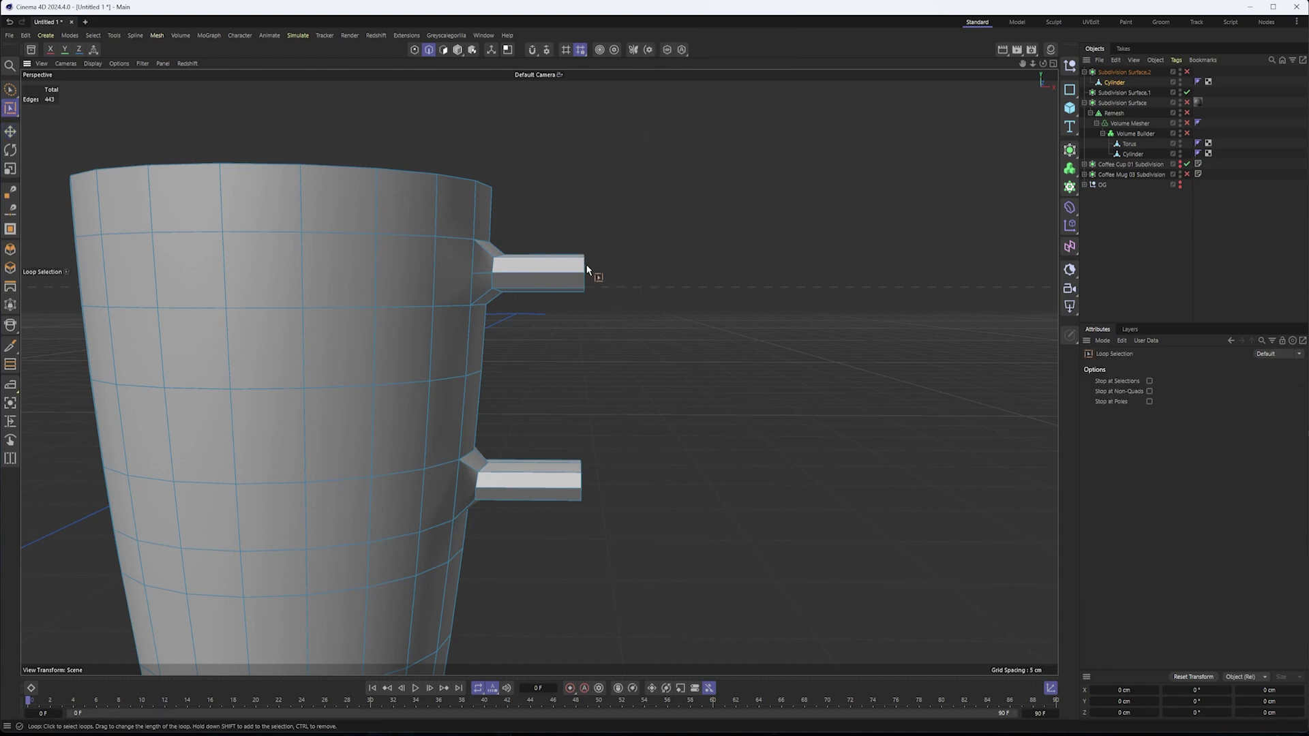
left_click(585, 272)
key("e")
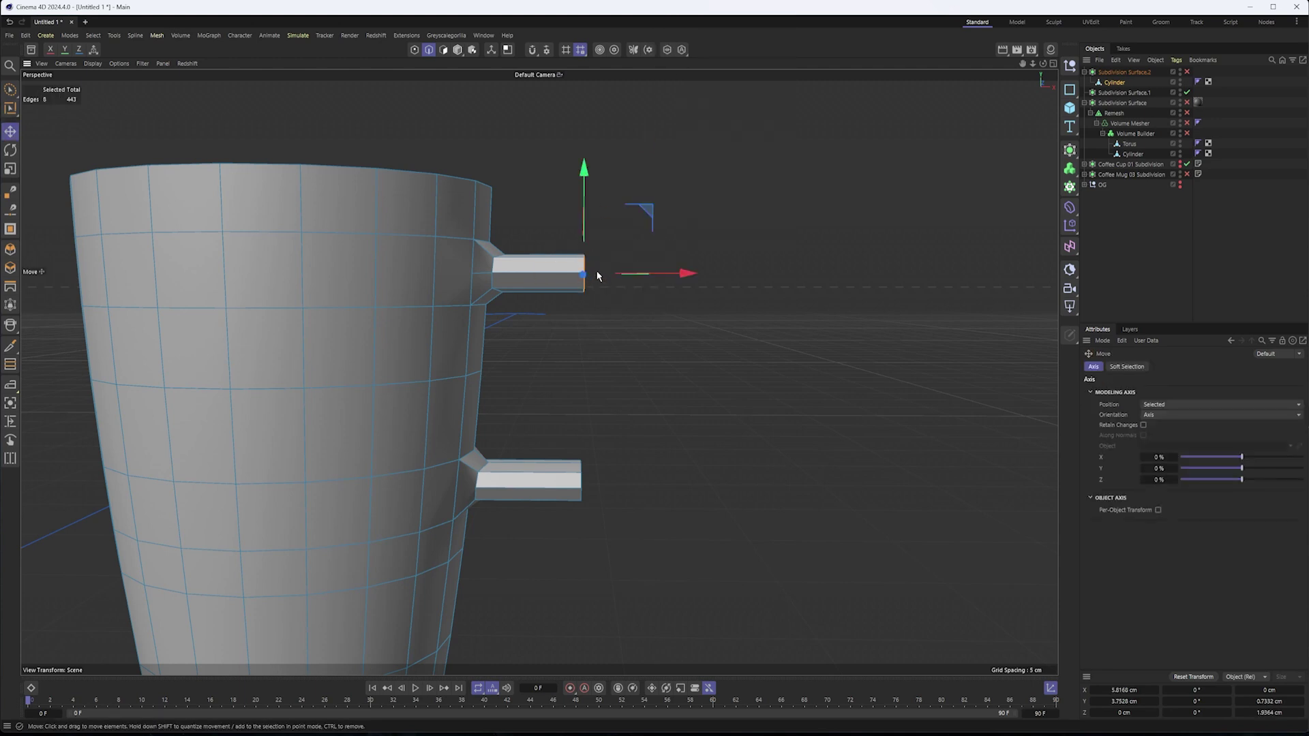
key("F4")
middle_click_drag(769, 345, 518, 358, "alt")
scroll(685, 296, "up", 6)
left_click_drag(725, 289, 685, 293)
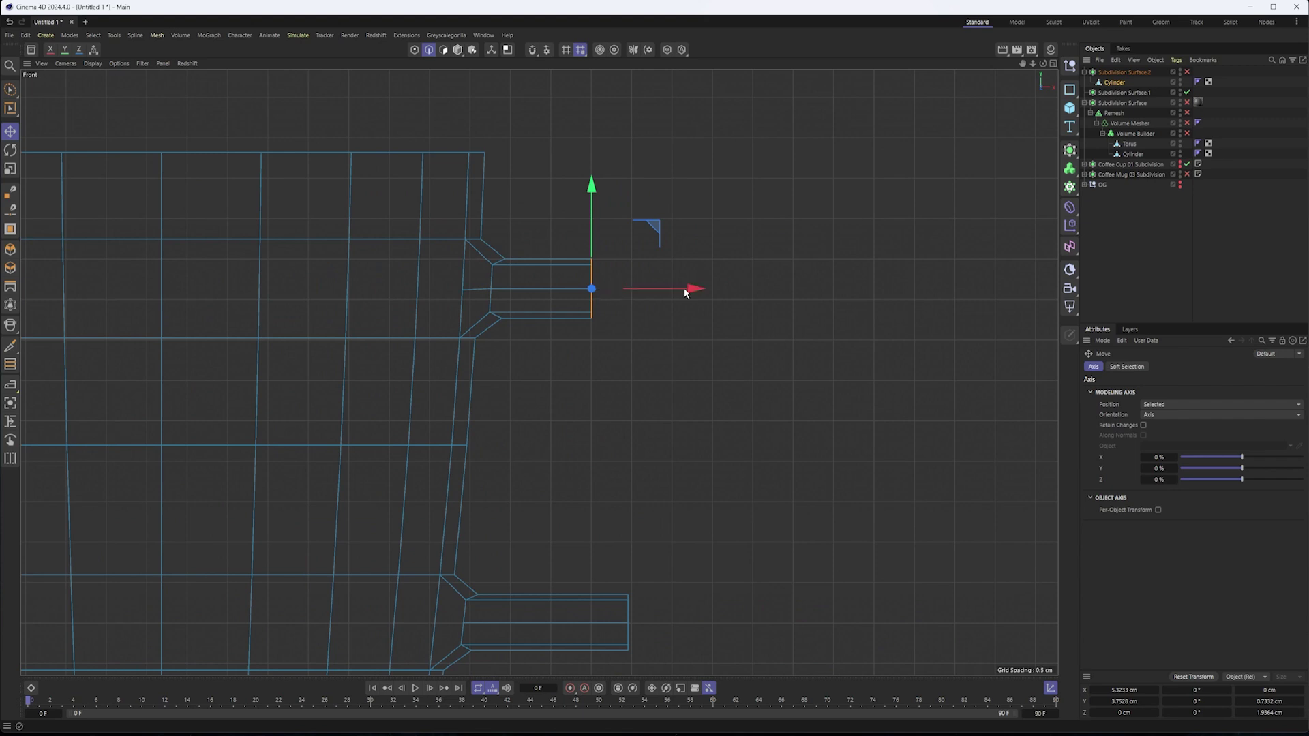
middle_click_drag(616, 345, 587, 300, "alt")
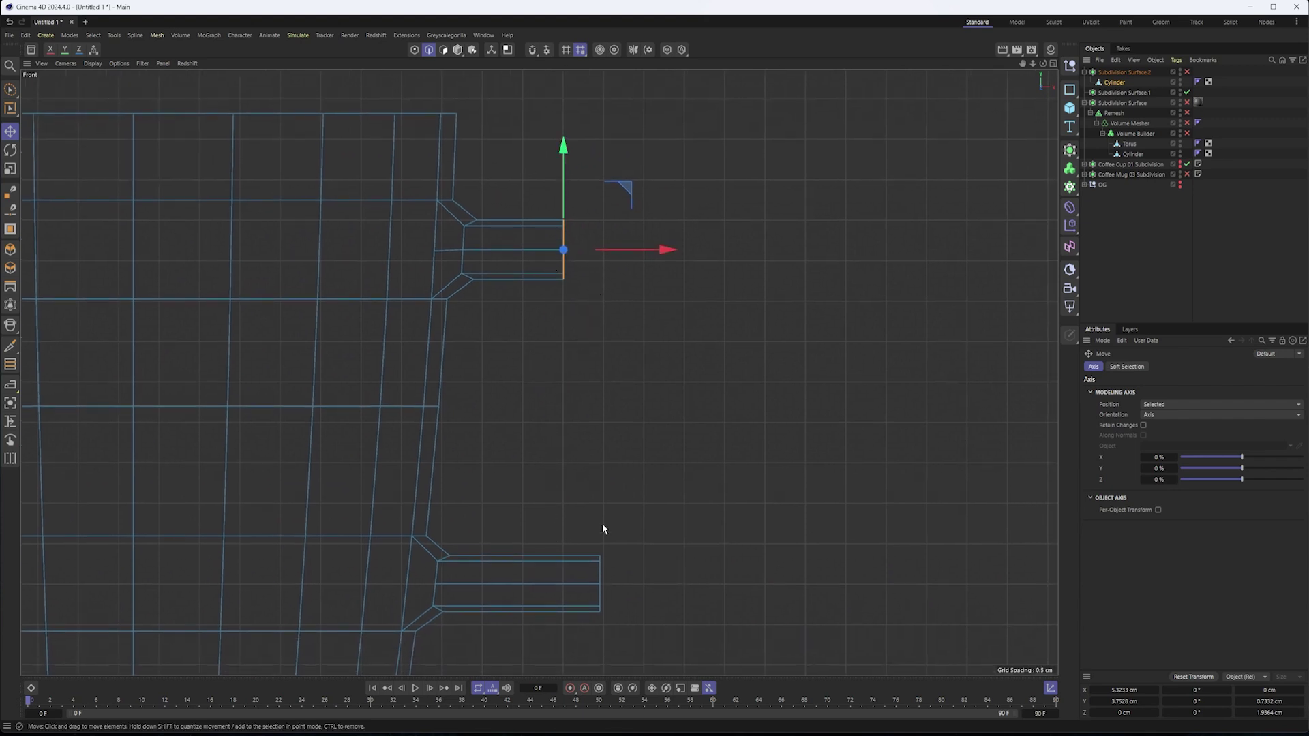
- Extrude the upper stub's open end outward about 1.02 cm, rotate it about 45° and lower it to about 3.12 cm in Y
scroll(628, 327, "down", 2)
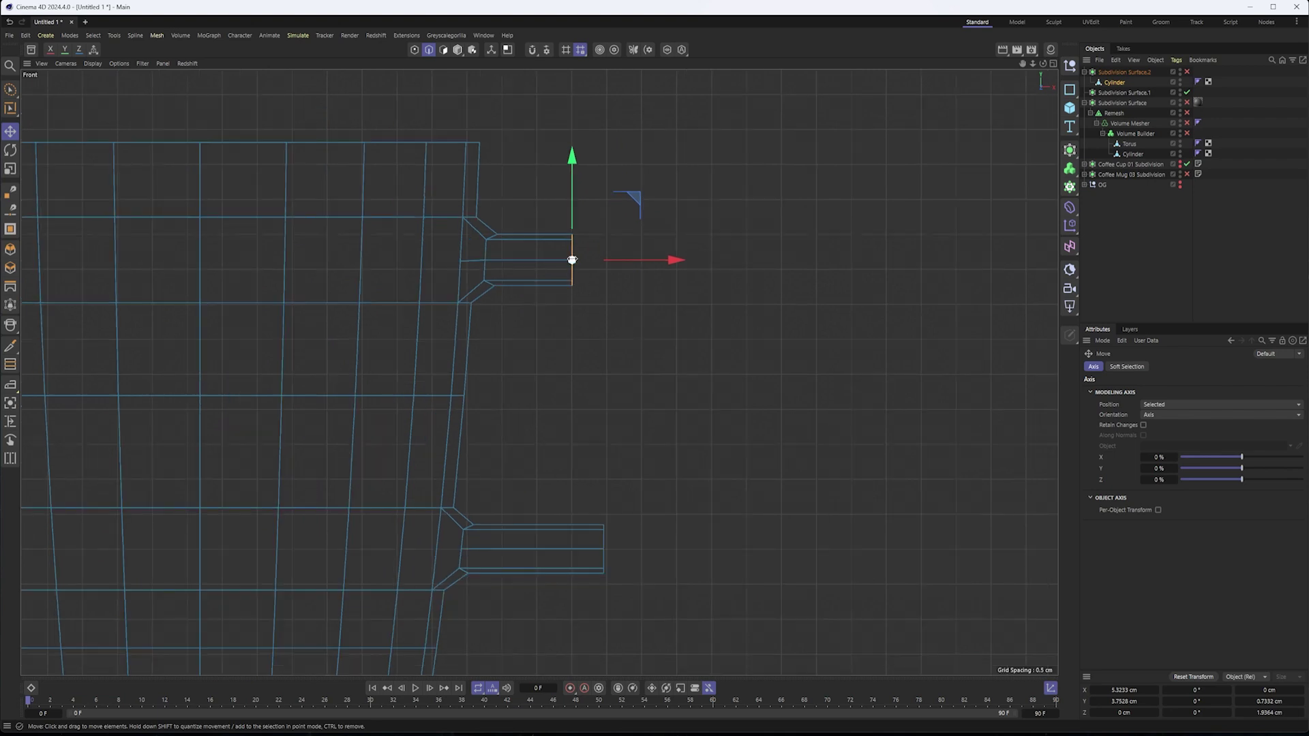
left_click_drag(644, 262, 716, 264)
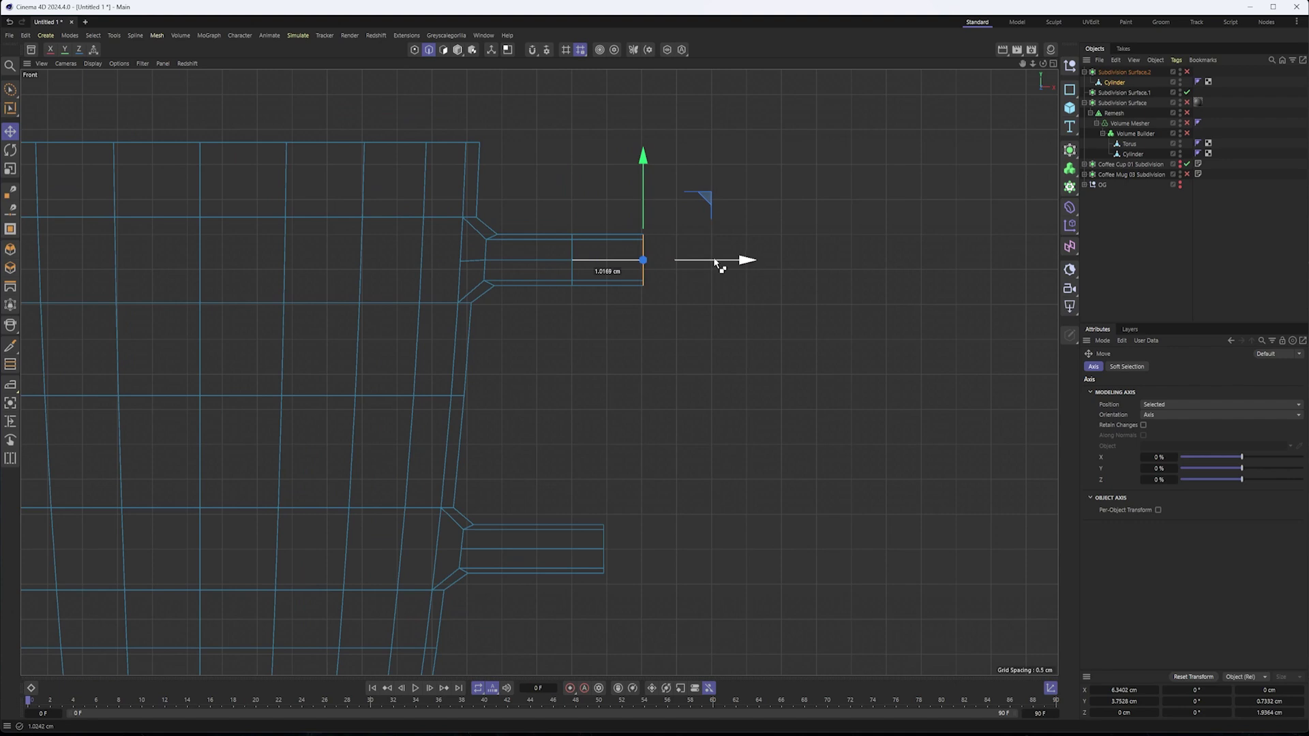
key("r")
left_click_drag(680, 211, 717, 252)
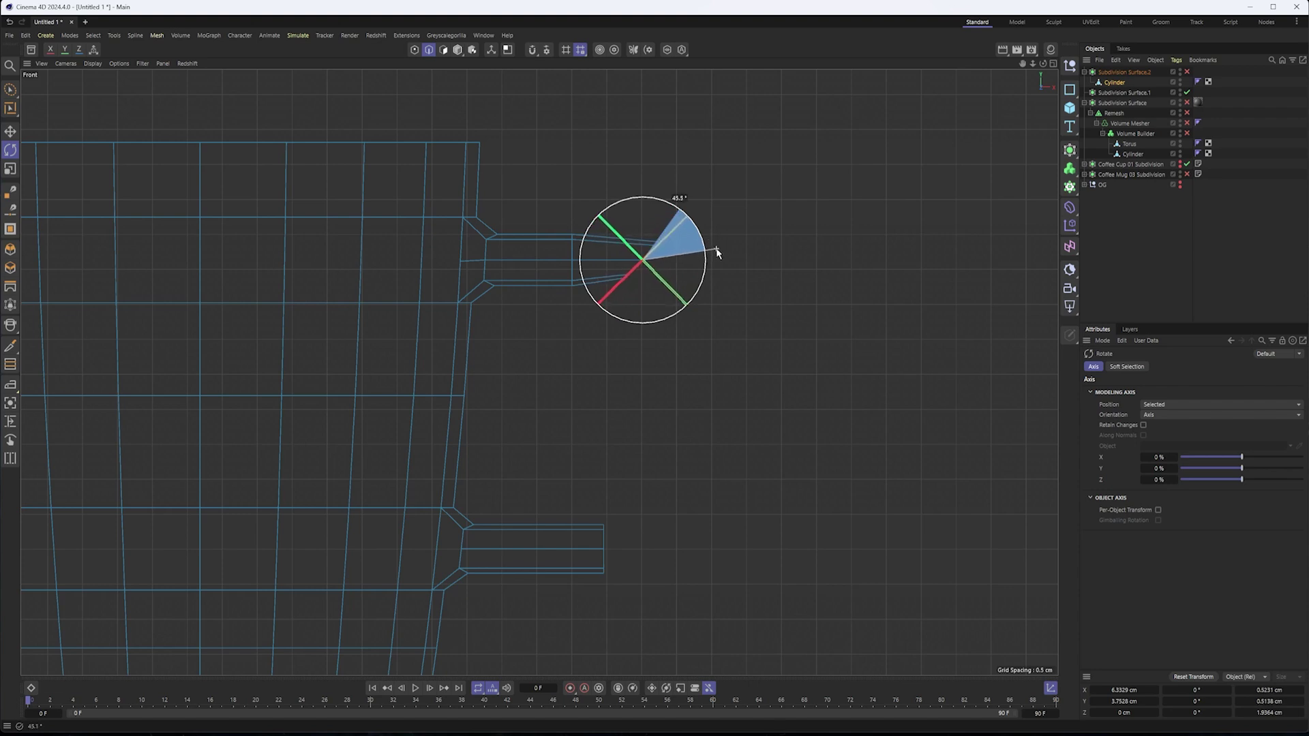
left_click_drag(716, 252, 716, 252)
key("e")
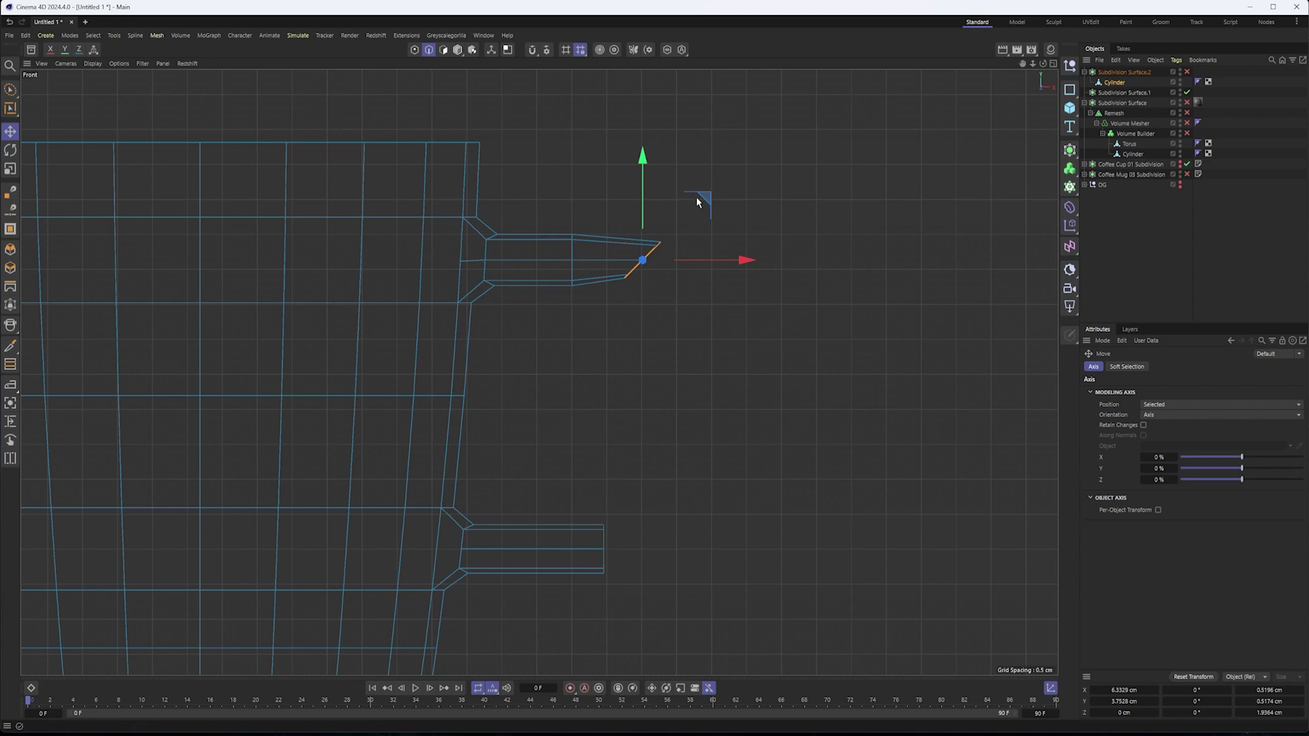
left_click_drag(643, 186, 649, 227)
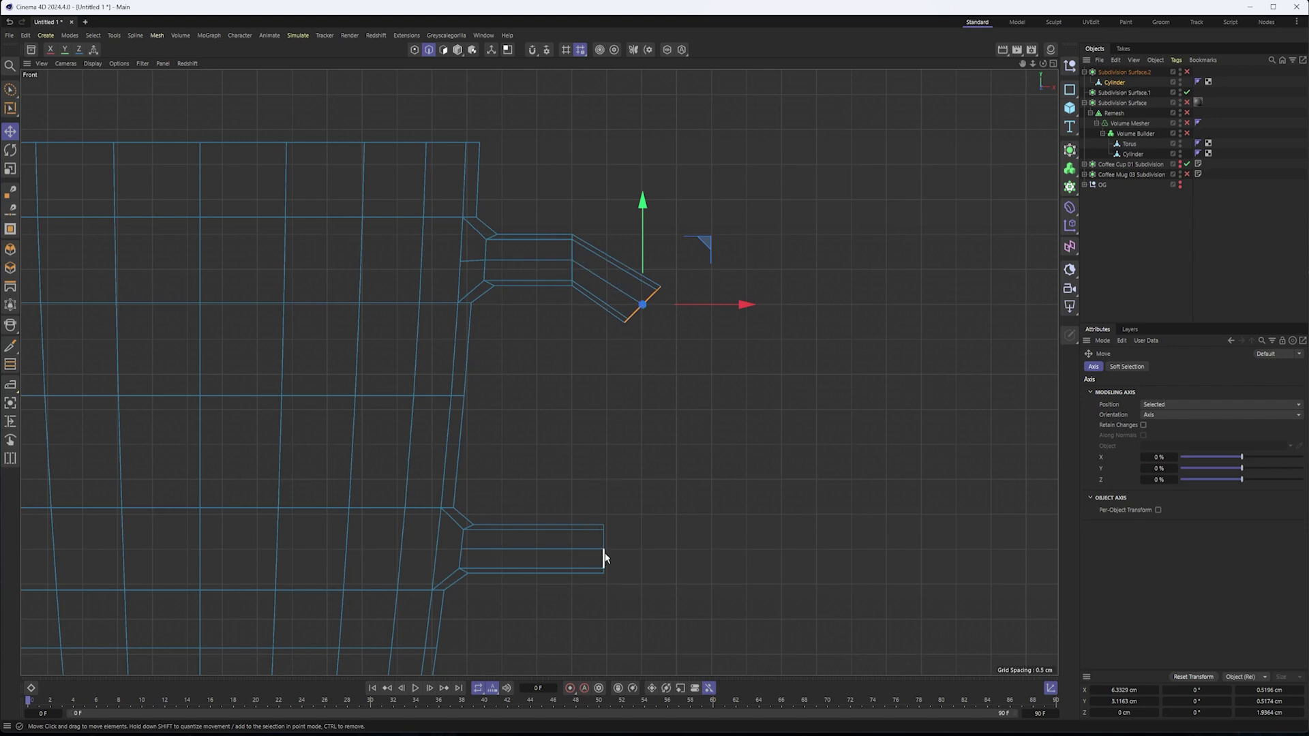
- Loop-select the lower stub's open end and extrude it outward to about 6.31 cm in X
left_click(11, 90)
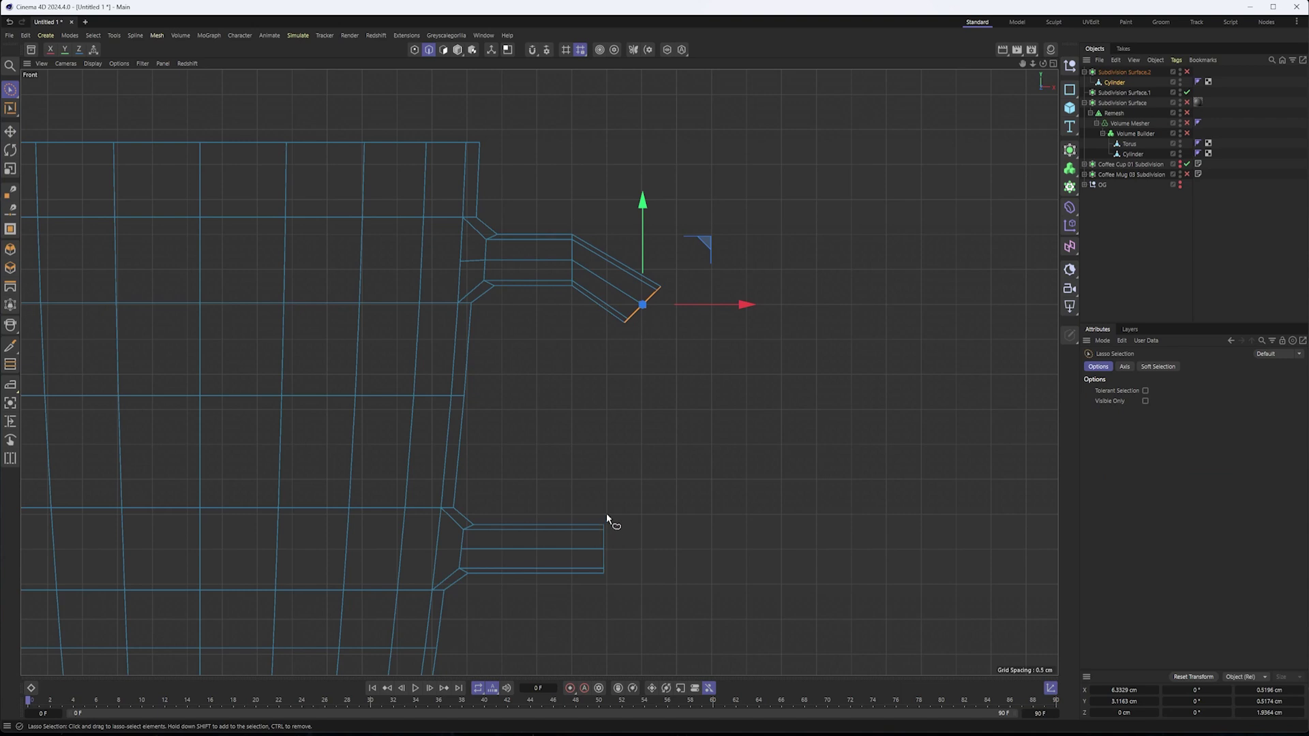
key("v")
mouse_move(630, 494)
left_click(683, 277)
left_click(604, 549)
key("e")
left_click_drag(673, 549, 699, 542)
- Rotate the lower stub's extruded end about 45° toward the upper stub and raise it about 0.45 cm
key("r")
left_click_drag(671, 496, 620, 489)
key("e")
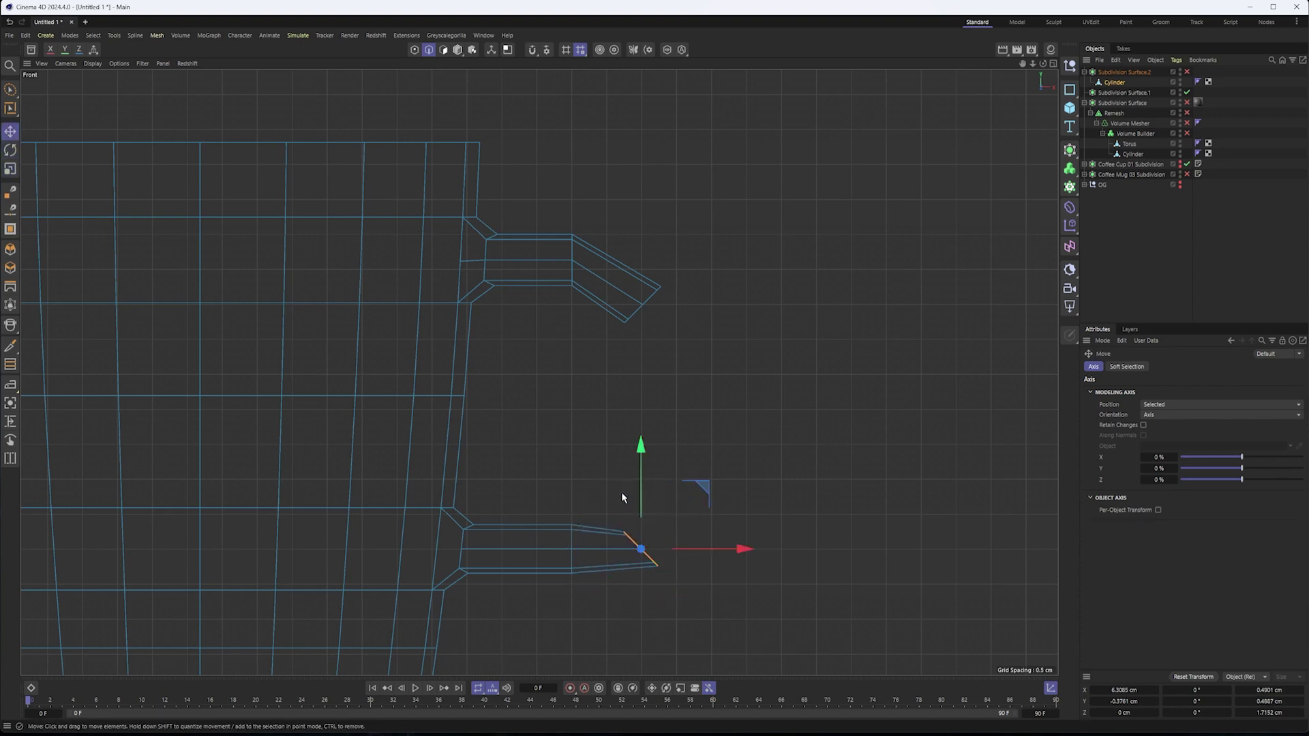
left_click_drag(642, 478, 650, 452)
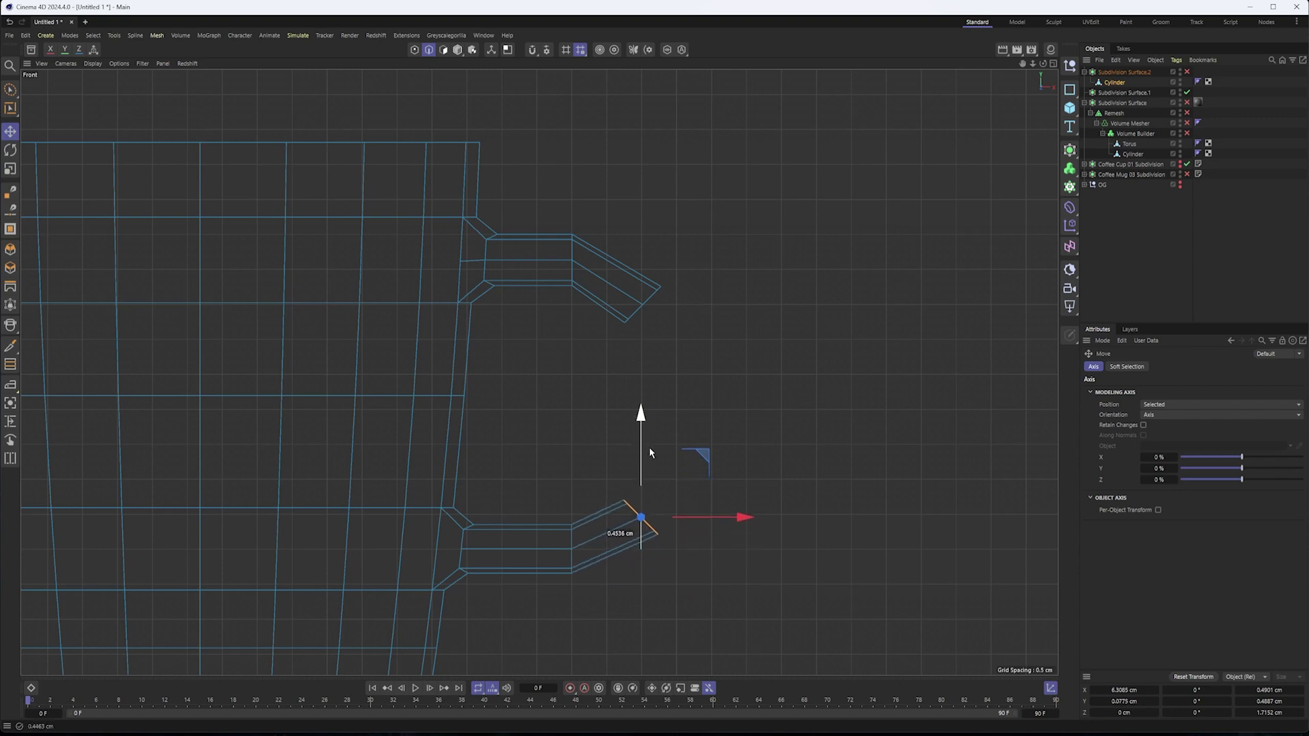
left_click_drag(649, 449, 650, 449)
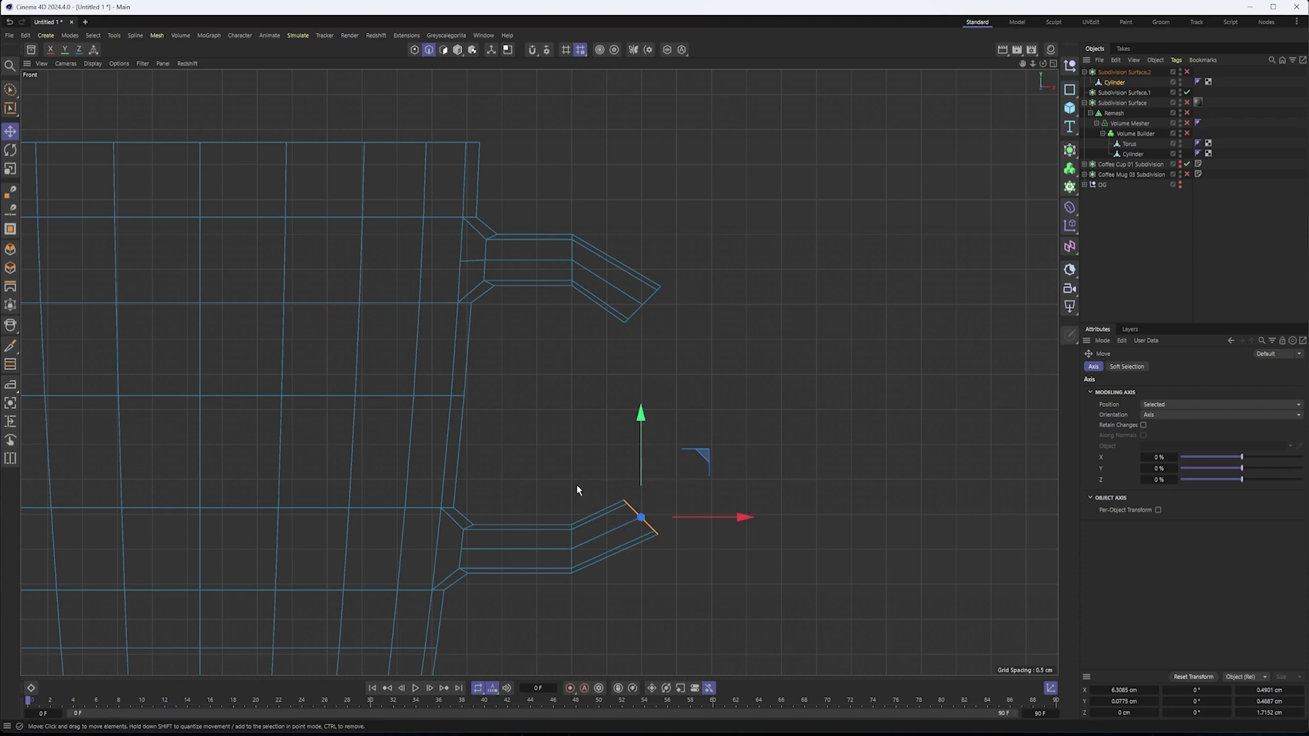
- Extrude the lower handle end to about X 6.82 cm, Y 1.10 cm, rotate it horizontal and flatten it in Y
left_click_drag(710, 467, 668, 389)
key("r")
key("e")
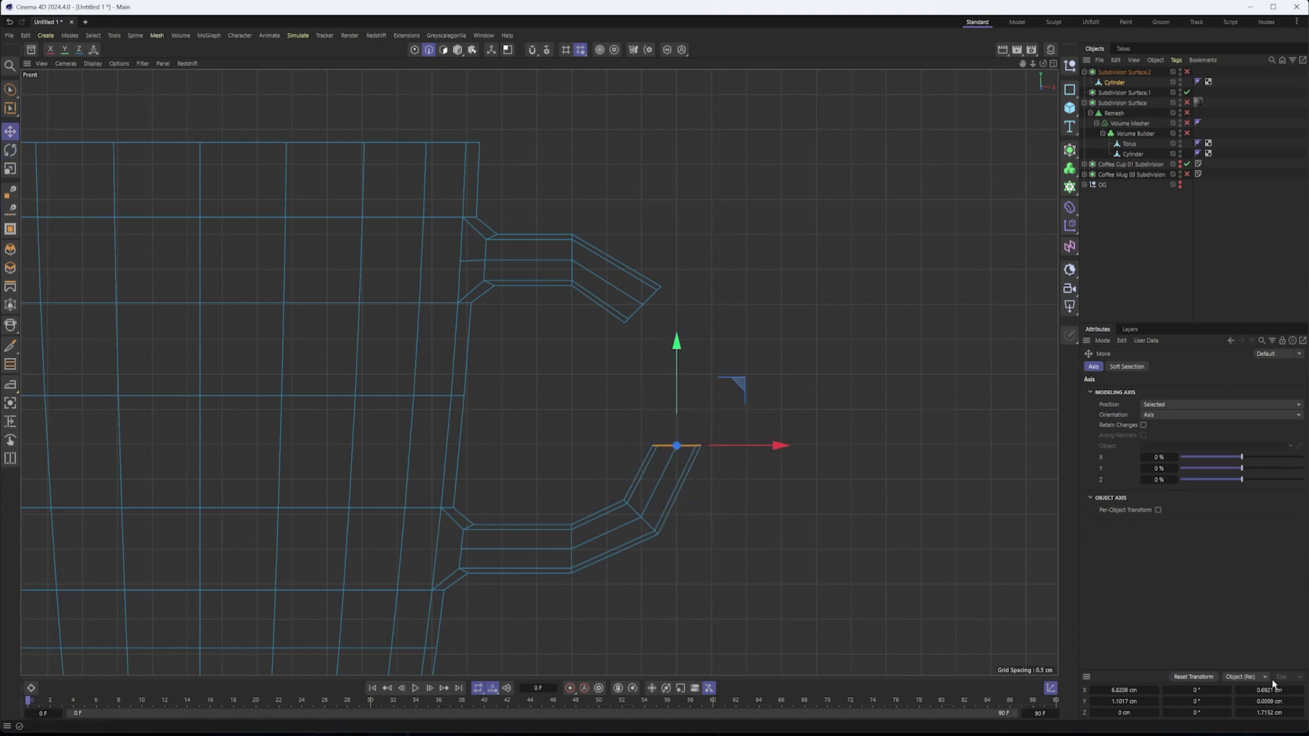
key("Return")
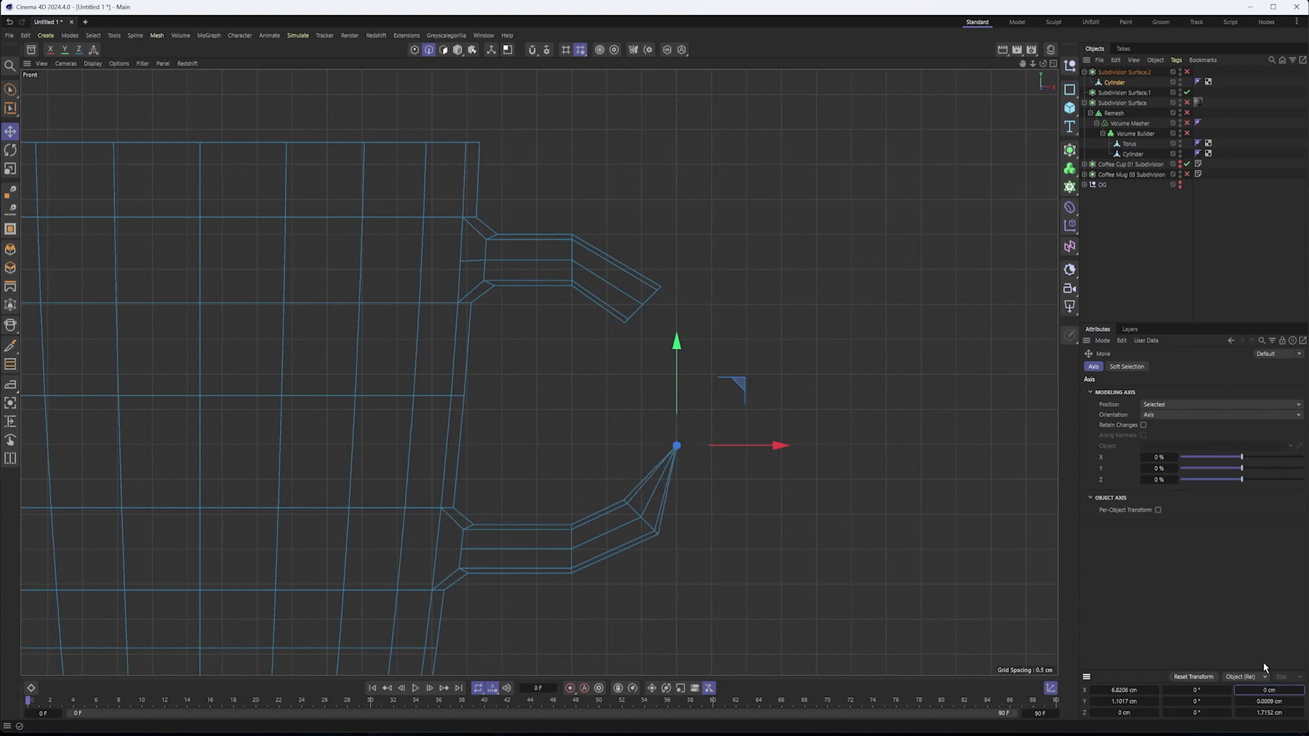
scroll(673, 430, "up", 3)
key("t")
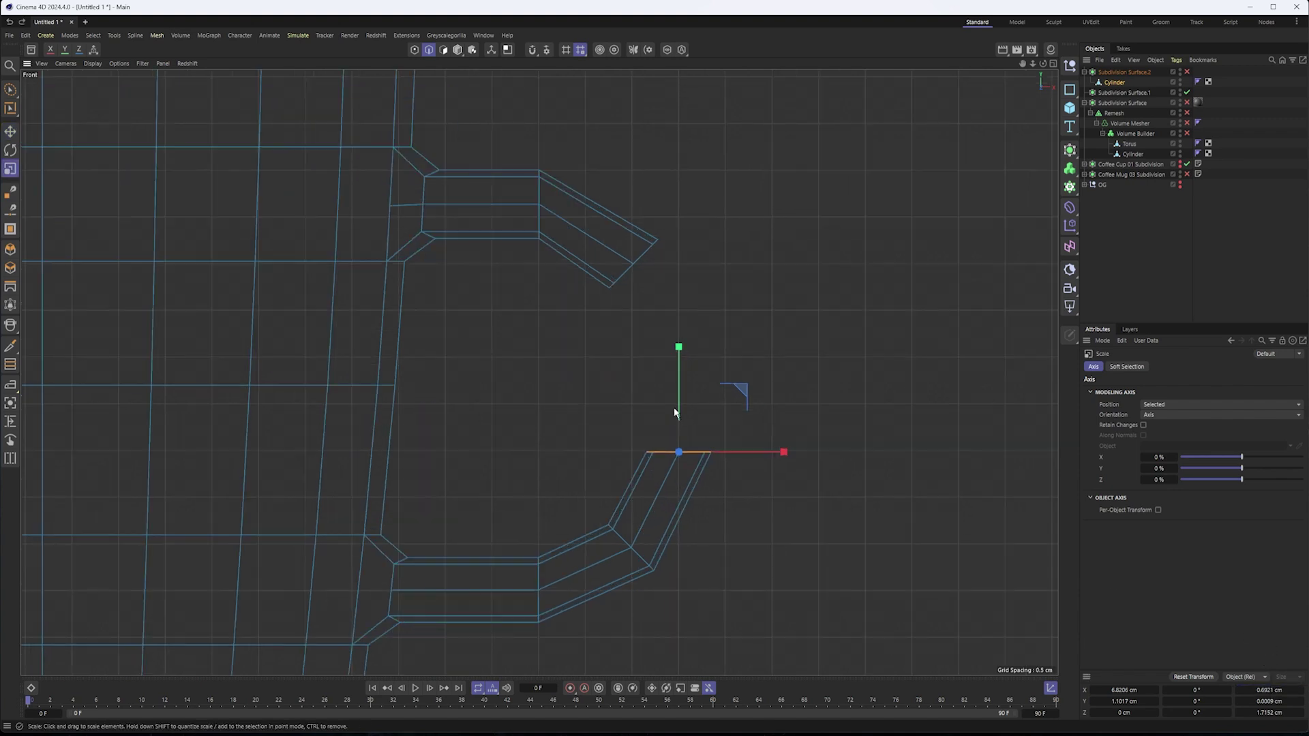
left_click_drag(682, 348, 683, 375)
- Loop-select the upper handle end, extrude it down to meet the lower end at about X 6.83 cm, Y 1.11 cm, and level it
key("v")
mouse_move(621, 220)
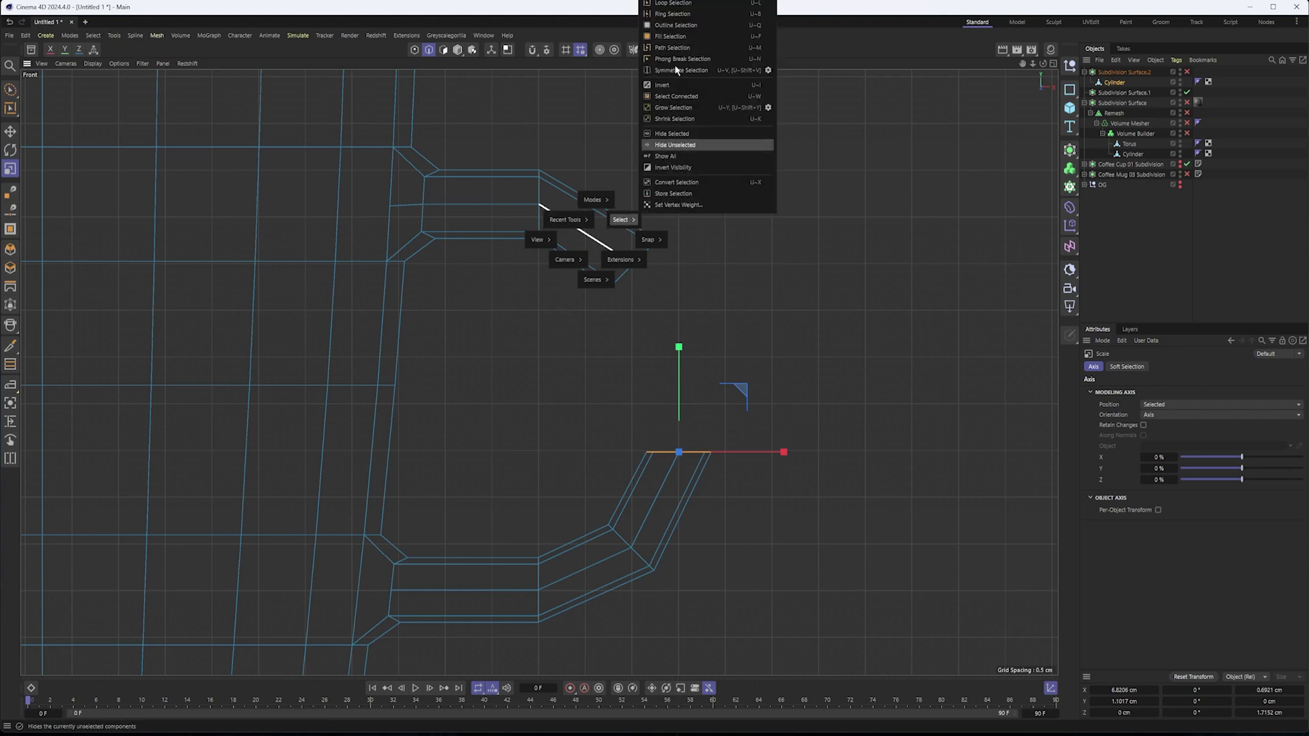
left_click(673, 3)
left_click(638, 256)
key("e")
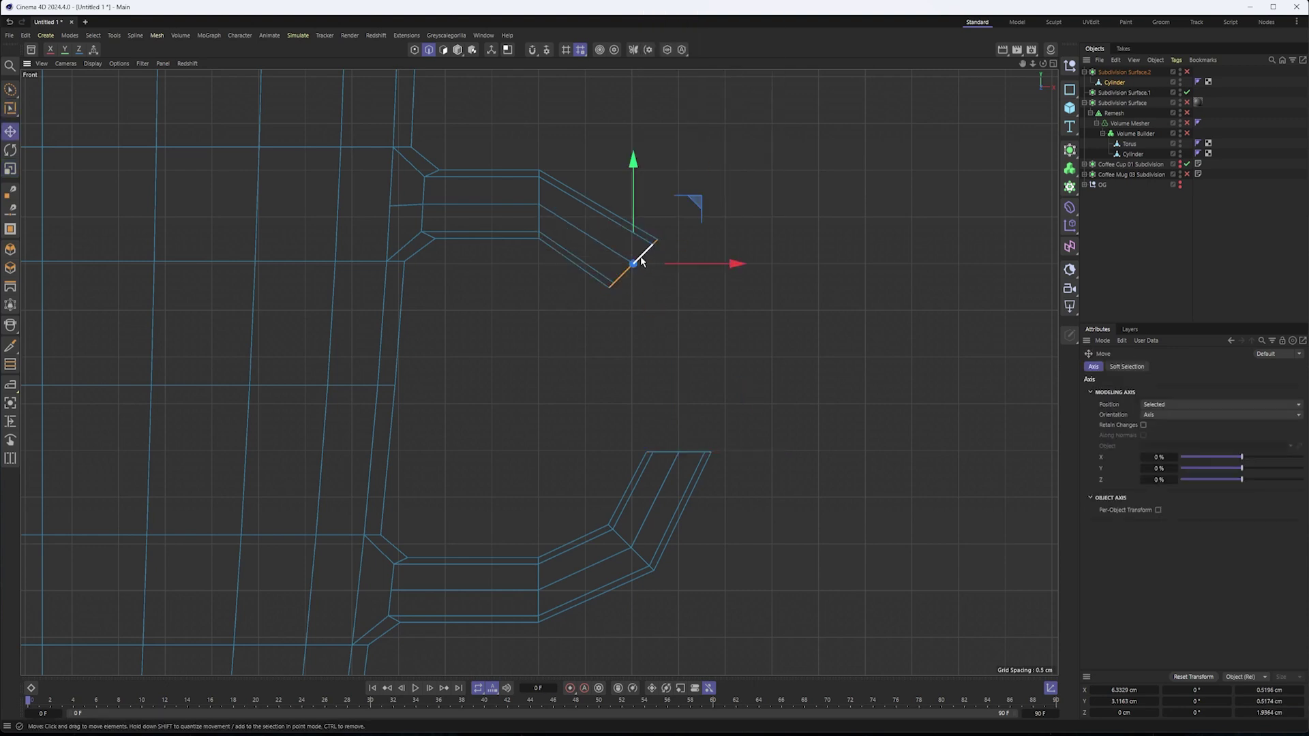
left_click_drag(692, 200, 748, 377)
key("r")
key("e")
left_click_drag(685, 310, 677, 372)
scroll(702, 459, "up", 5)
left_click_drag(763, 455, 748, 450)
- In the perspective view, raise the upper handle end to about 1.24 cm in Y to leave a small gap above the lower end
key("F1")
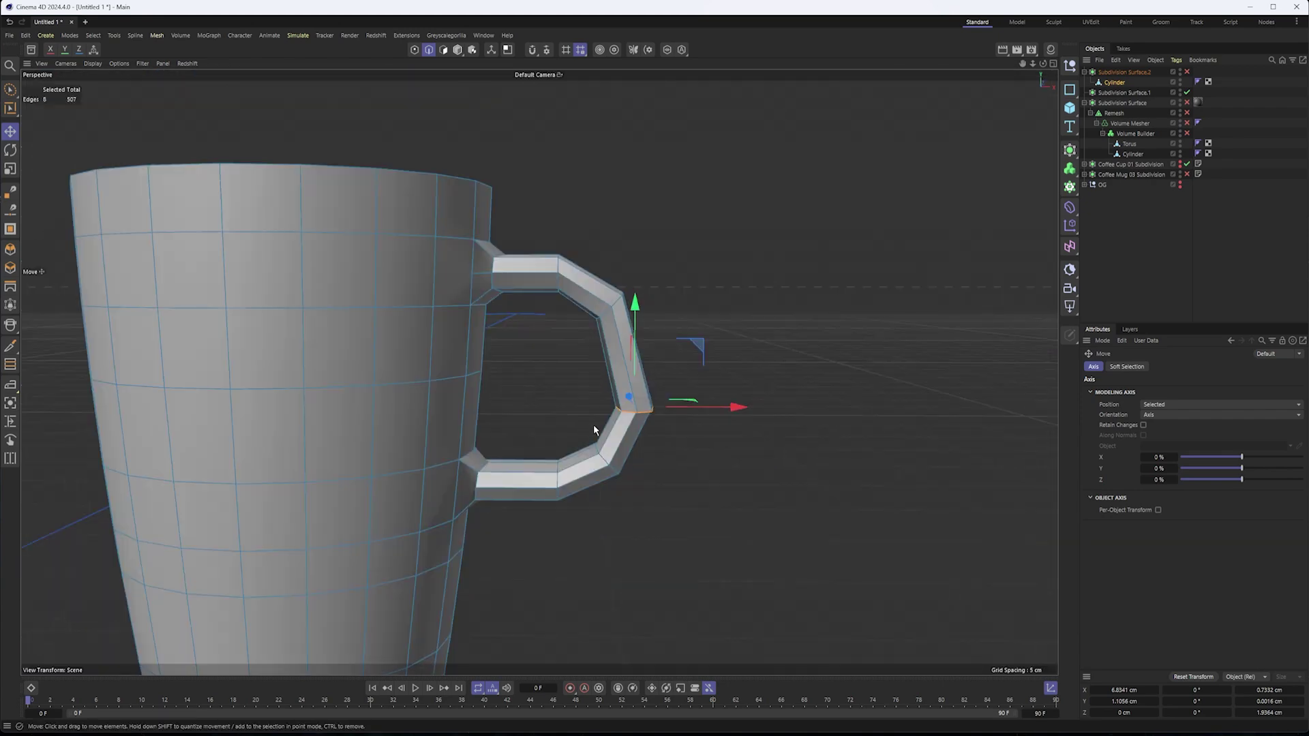
right_click_drag(611, 414, 784, 398, "alt")
mouse_move(691, 402)
left_mouse_down("alt")
mouse_move(833, 421)
mouse_move(764, 373)
mouse_move(680, 390)
left_mouse_up("alt")
left_click_drag(758, 340, 752, 310)
left_click_drag(822, 392, 588, 446, "alt")
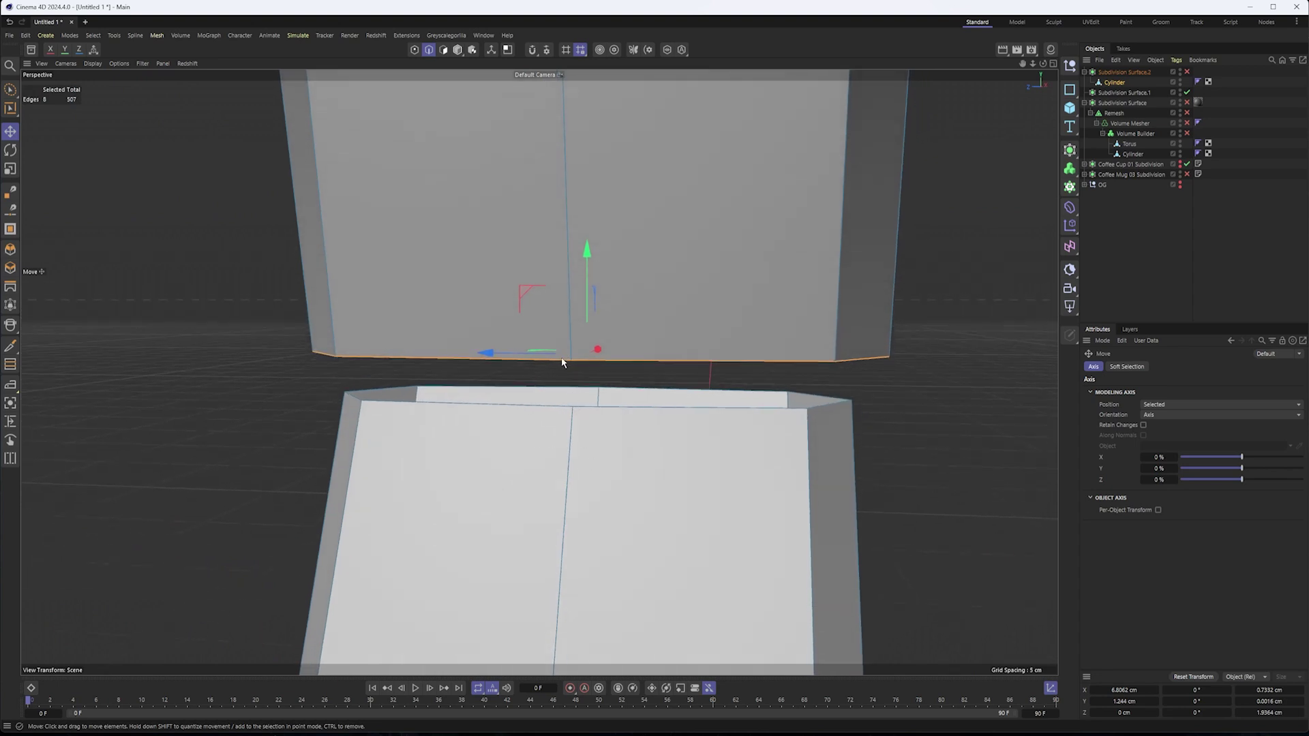
- In point mode, rectangle-select the middle point pair across the handle gap and weld it at the lower end's point
left_click(415, 50)
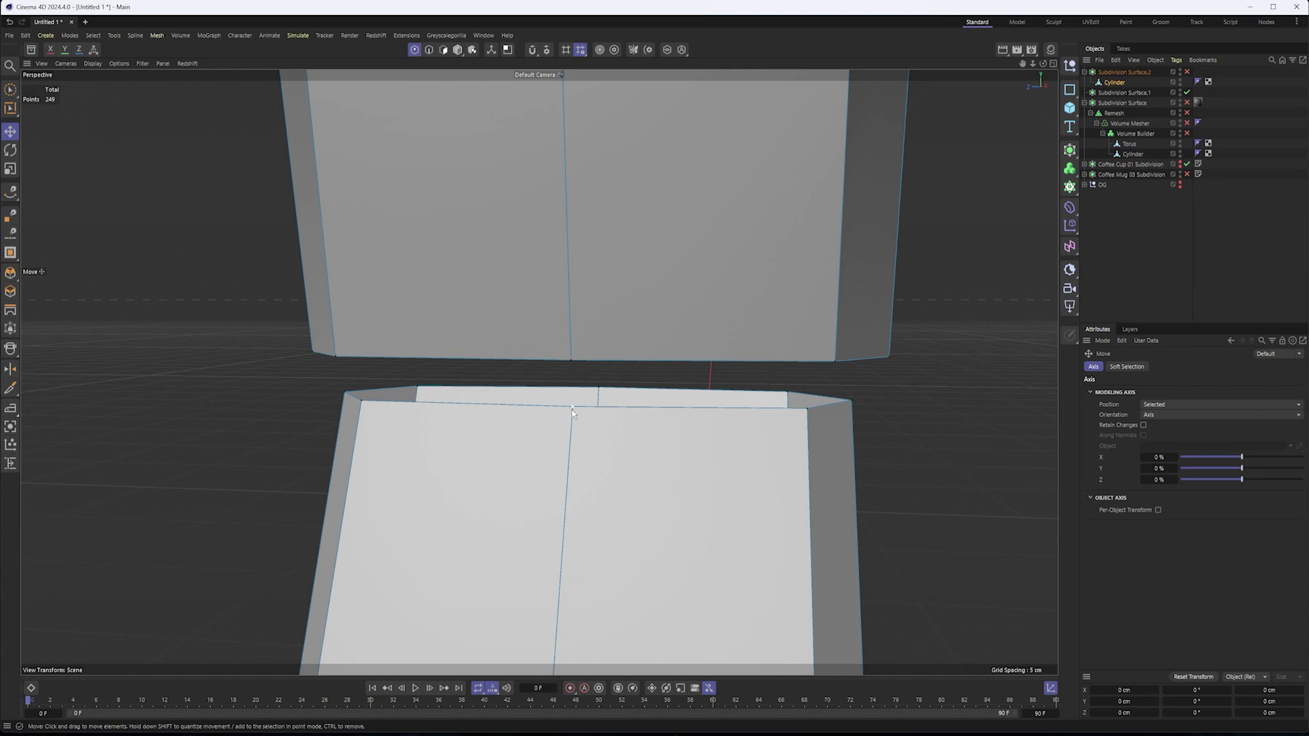
left_click(10, 90)
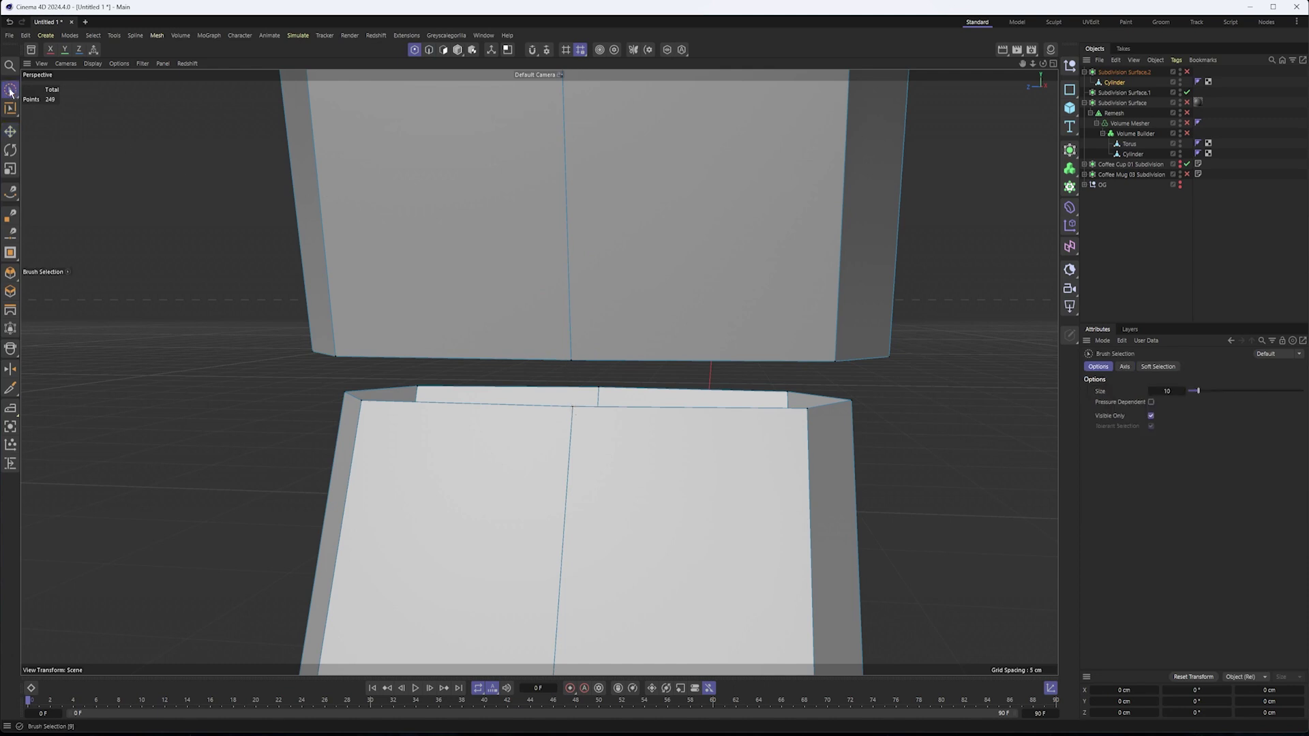
left_click_drag(10, 90, 46, 125)
left_click_drag(574, 360, 538, 358, "alt")
left_click_drag(554, 334, 602, 414)
right_click(620, 360)
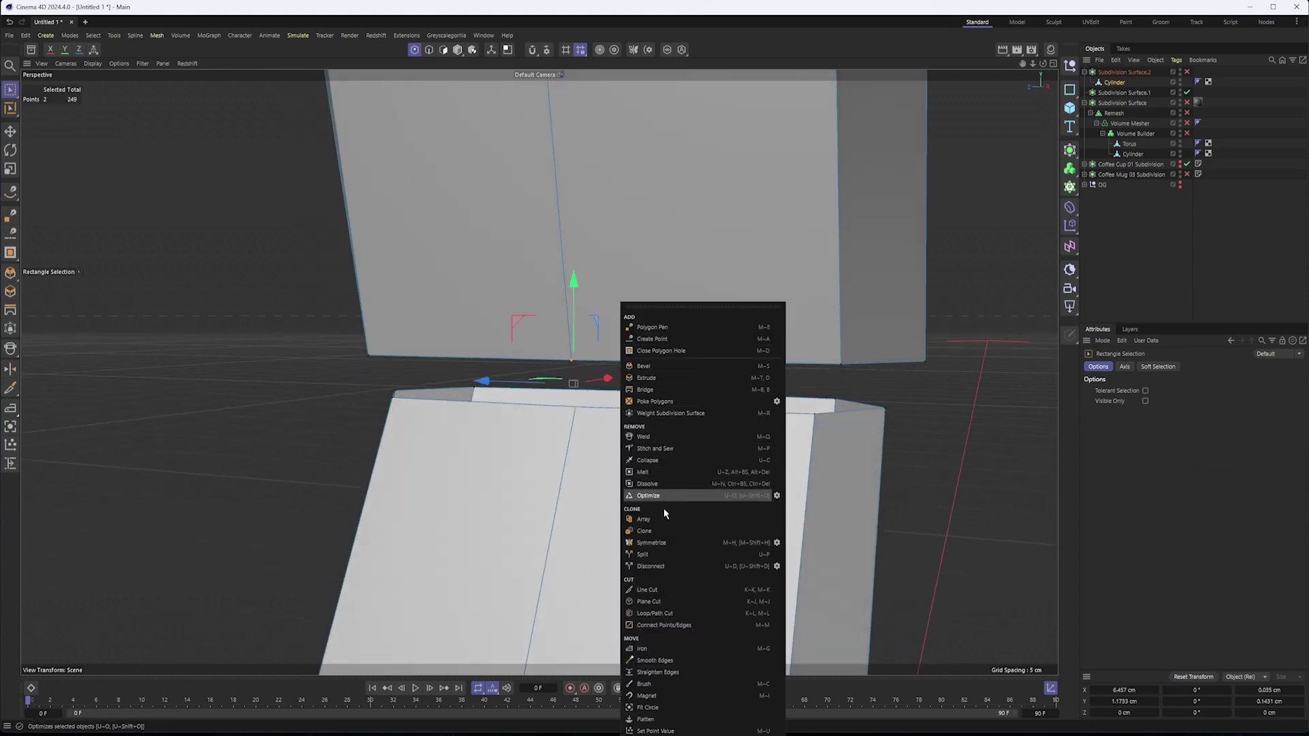
left_click(655, 436)
left_click(573, 360)
key("ctrl+z")
left_click(575, 384)
key("ctrl+z")
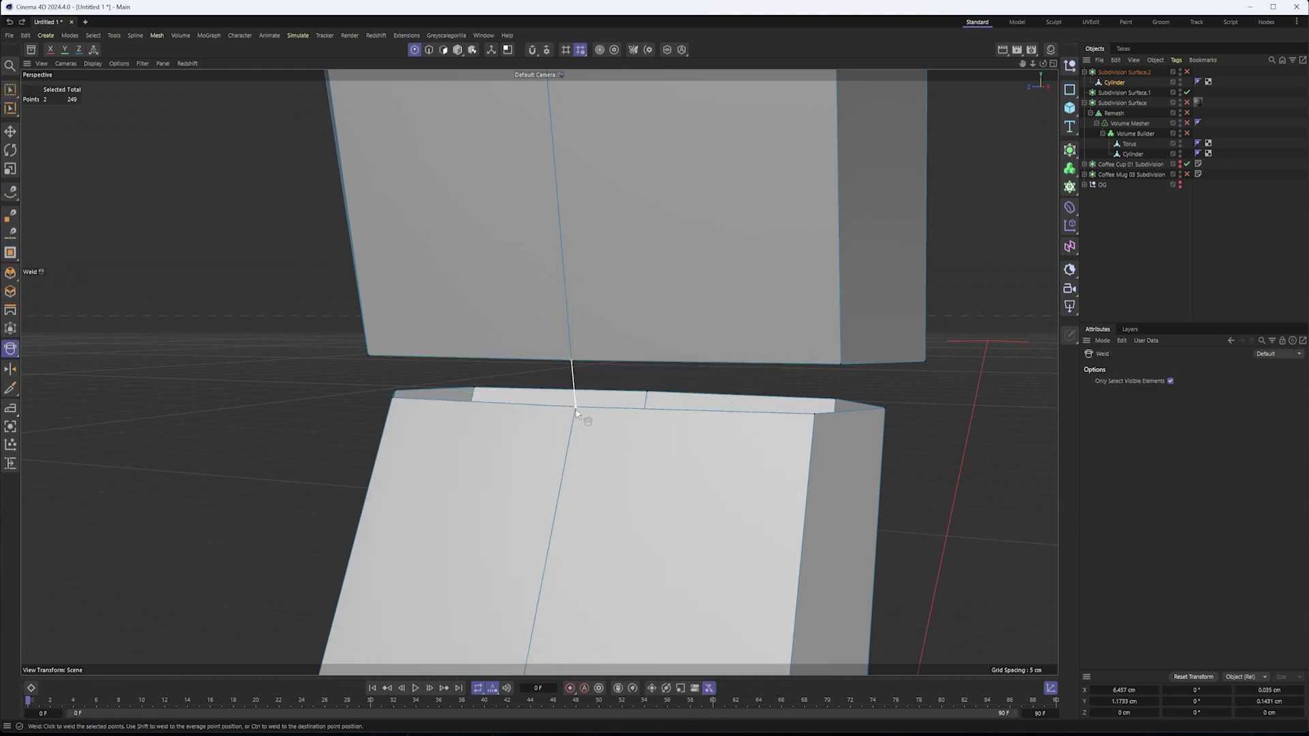
left_click(576, 411)
- Weld the next two point pairs around the handle gap onto the lower end's points
left_click_drag(753, 419, 705, 433, "alt")
middle_click_drag(705, 433, 549, 417, "alt")
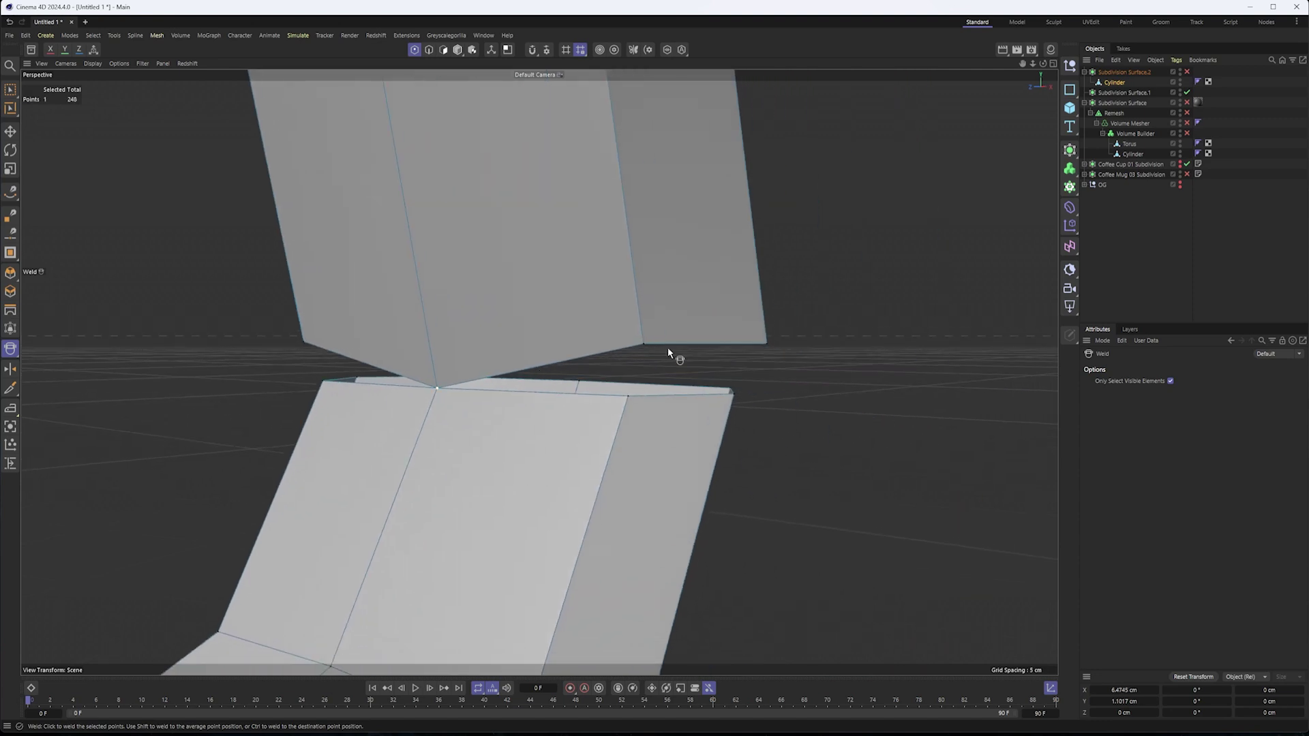
key("space")
left_click_drag(655, 377, 695, 373)
key("space")
left_click(637, 398)
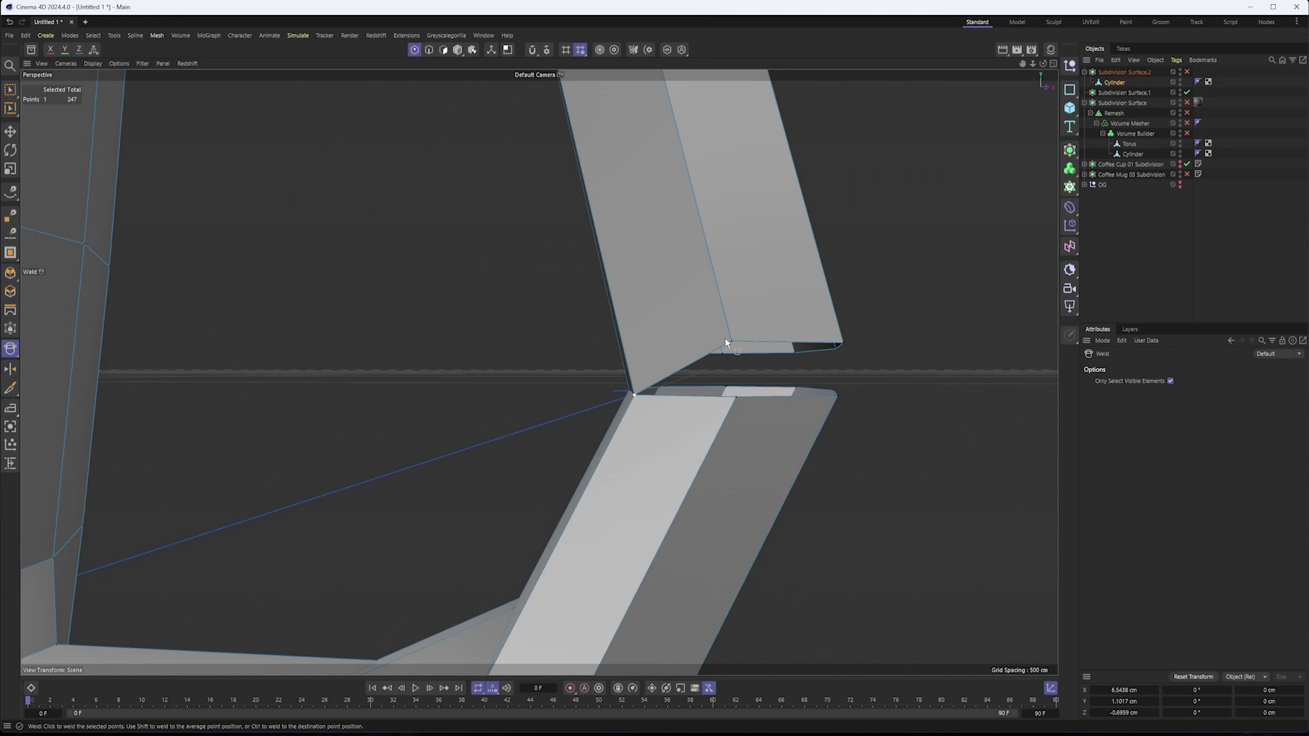
key("space")
left_click(734, 395, "shift")
key("space")
left_click(739, 406)
- Continue around the handle gap and weld two more upper points onto their matching lower points
left_click_drag(757, 410, 490, 428, "alt")
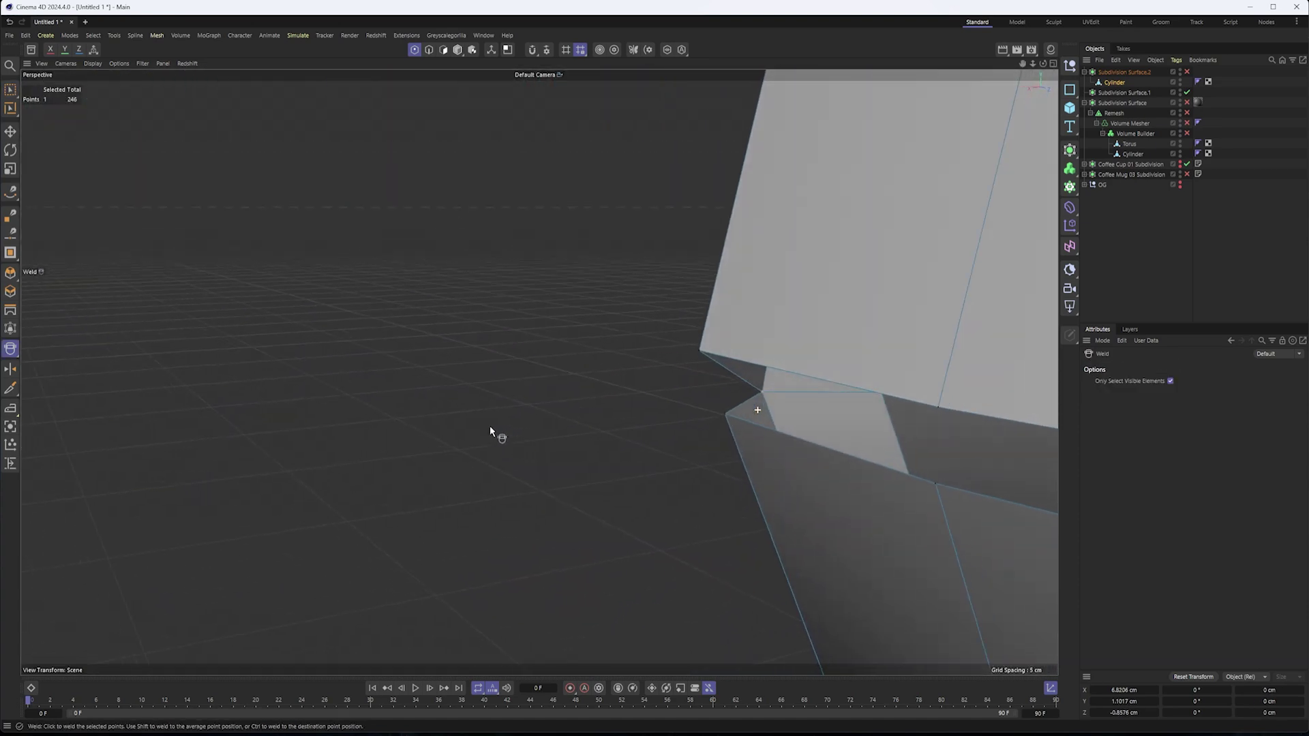
key("space")
left_click_drag(673, 330, 576, 388)
key("space")
left_click(729, 415)
left_click_drag(576, 389, 729, 417, "alt")
key("space")
left_click_drag(734, 329, 365, 438)
key("space")
left_click(712, 399)
- Weld the remaining three point pairs to close the handle gap completely
key("space")
left_click_drag(306, 400, 318, 476)
key("space")
left_click(346, 445)
key("space")
left_click_drag(253, 504, 442, 470)
key("space")
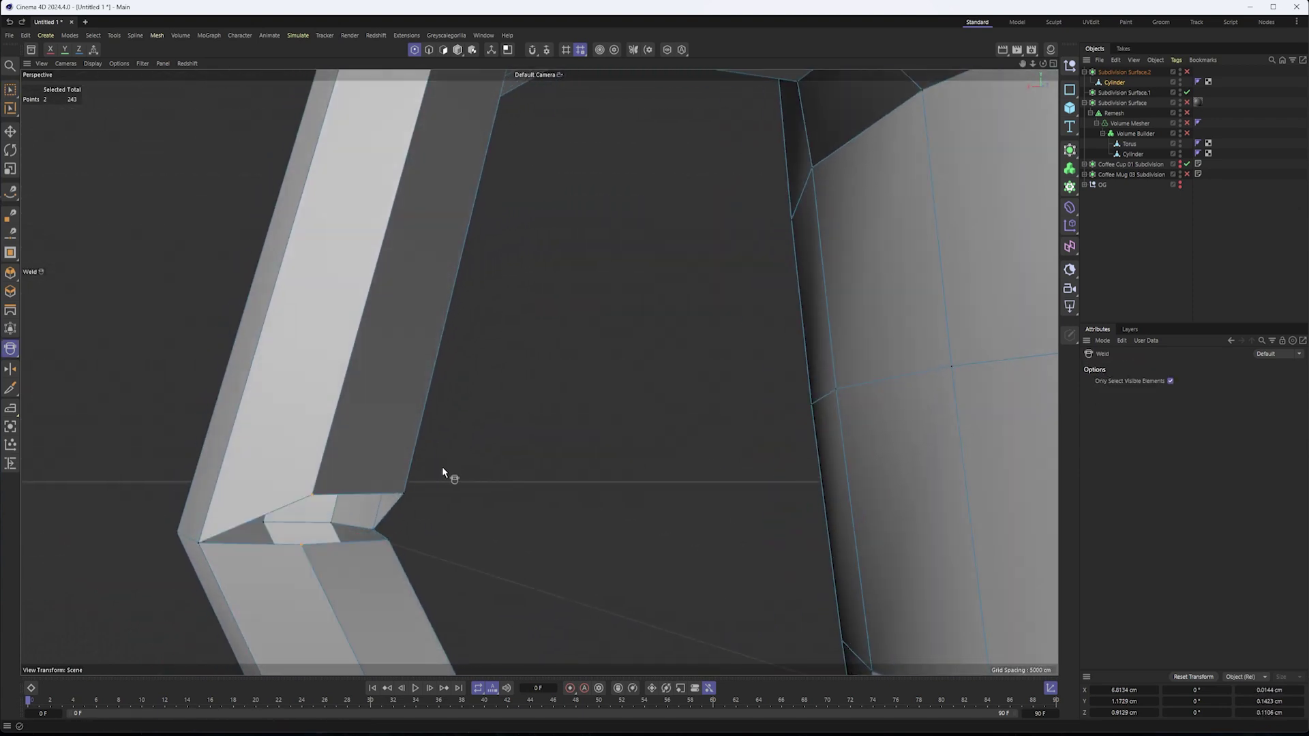
left_click(305, 546)
mouse_move(307, 547)
left_mouse_down("alt")
mouse_move(293, 568)
mouse_move(220, 578)
mouse_move(288, 534)
left_mouse_up("alt")
left_click(379, 547)
left_click_drag(379, 547, 563, 508, "alt")
scroll(532, 532, "down", 5)
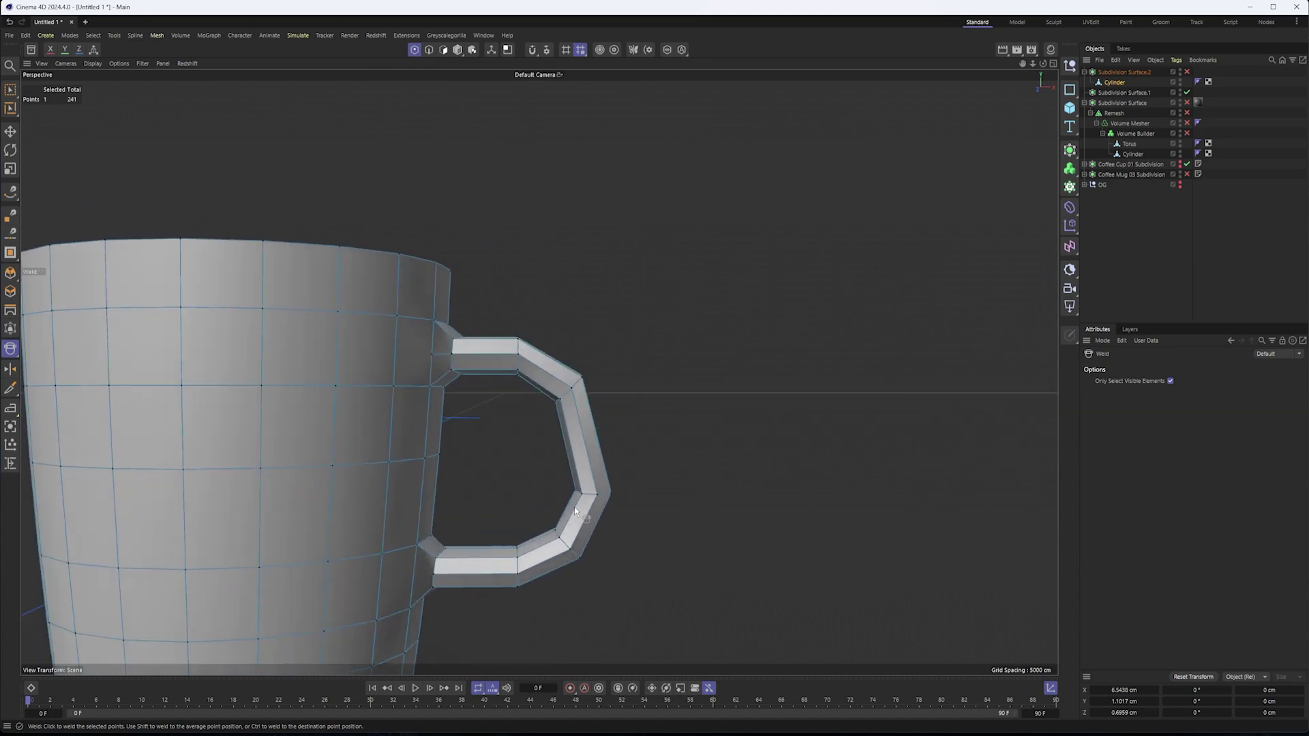
- Try to scale the rectangle-selected points at the handle's upper bend in the front view
right_click_drag(583, 512, 670, 497, "alt")
mouse_move(584, 482)
left_mouse_down("alt")
mouse_move(620, 491)
mouse_move(590, 493)
left_mouse_up("alt")
right_click_drag(590, 493, 513, 467, "alt")
key("F3")
key("F4")
right_click_drag(576, 362, 563, 353, "alt")
middle_click_drag(562, 353, 611, 379, "alt")
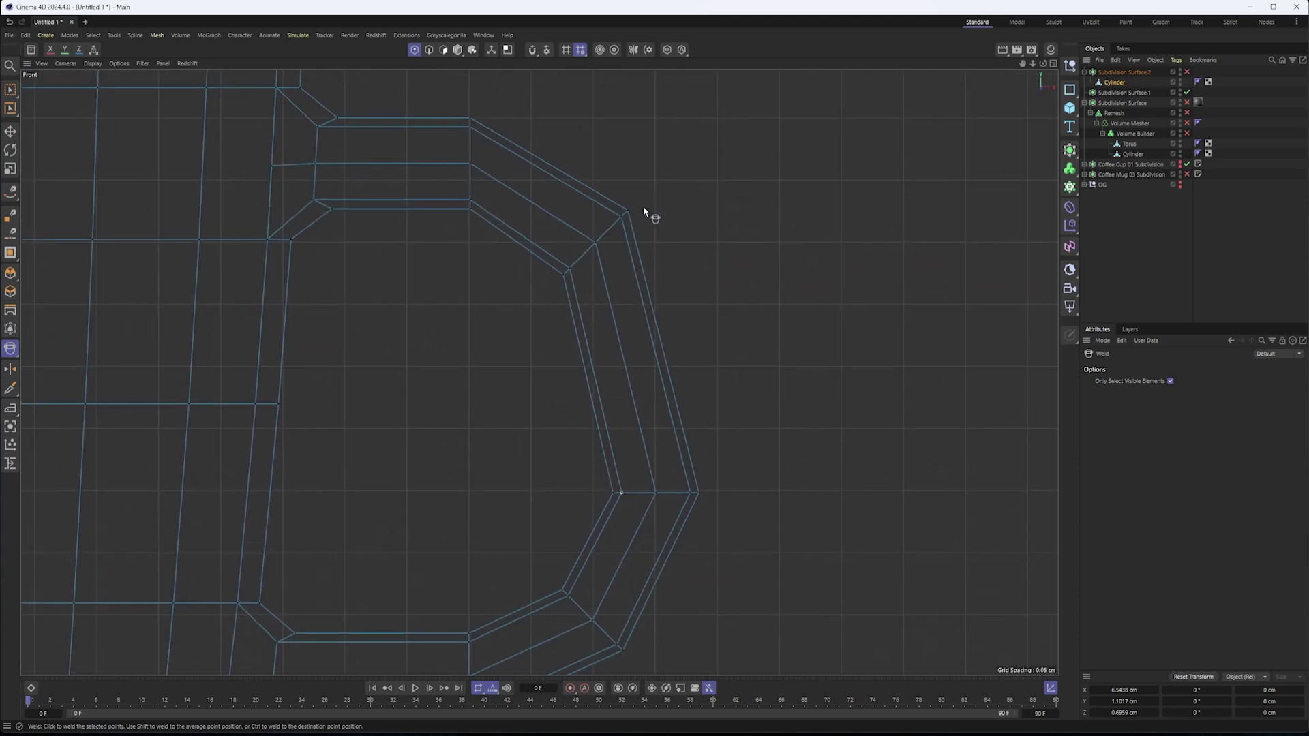
left_click(10, 89)
left_click(61, 126)
left_click_drag(668, 173, 635, 271)
key("t")
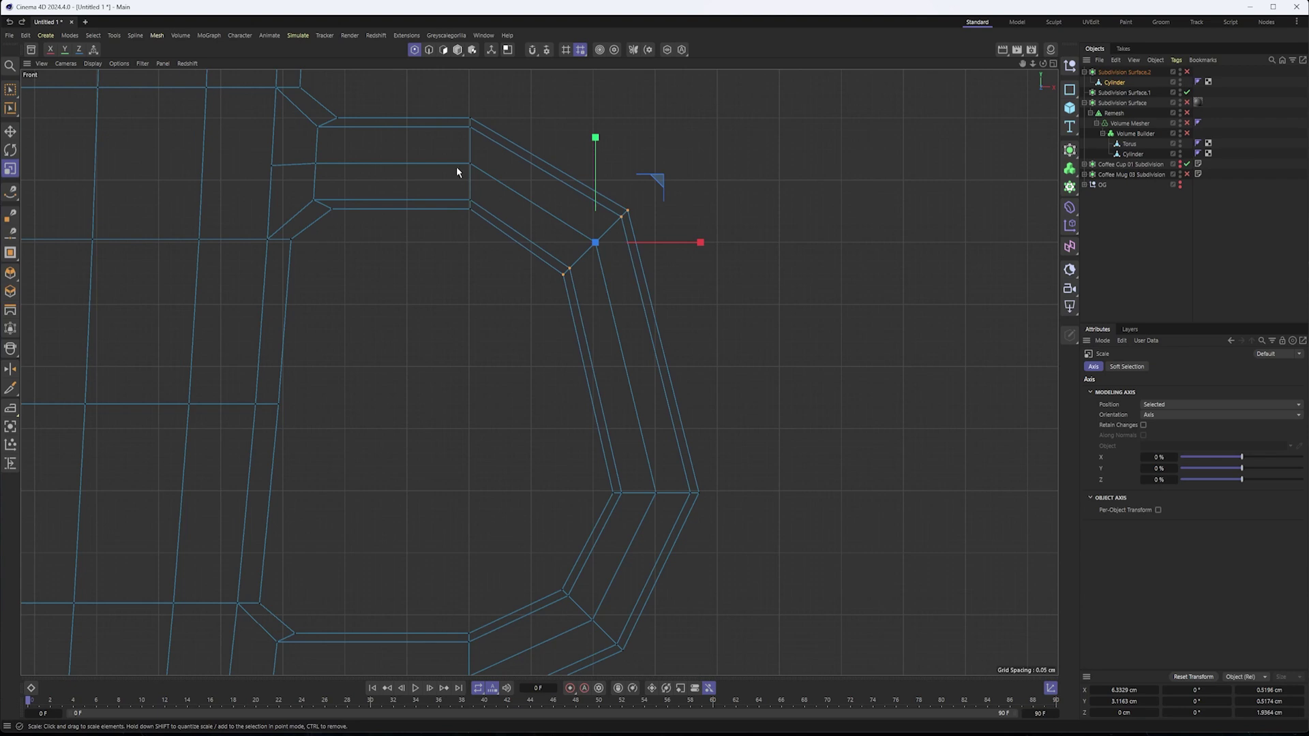
left_click_drag(794, 195, 756, 198)
key("ctrl+z")
scroll(571, 362, "down", 4)
middle_click_drag(548, 386, 610, 407, "alt")
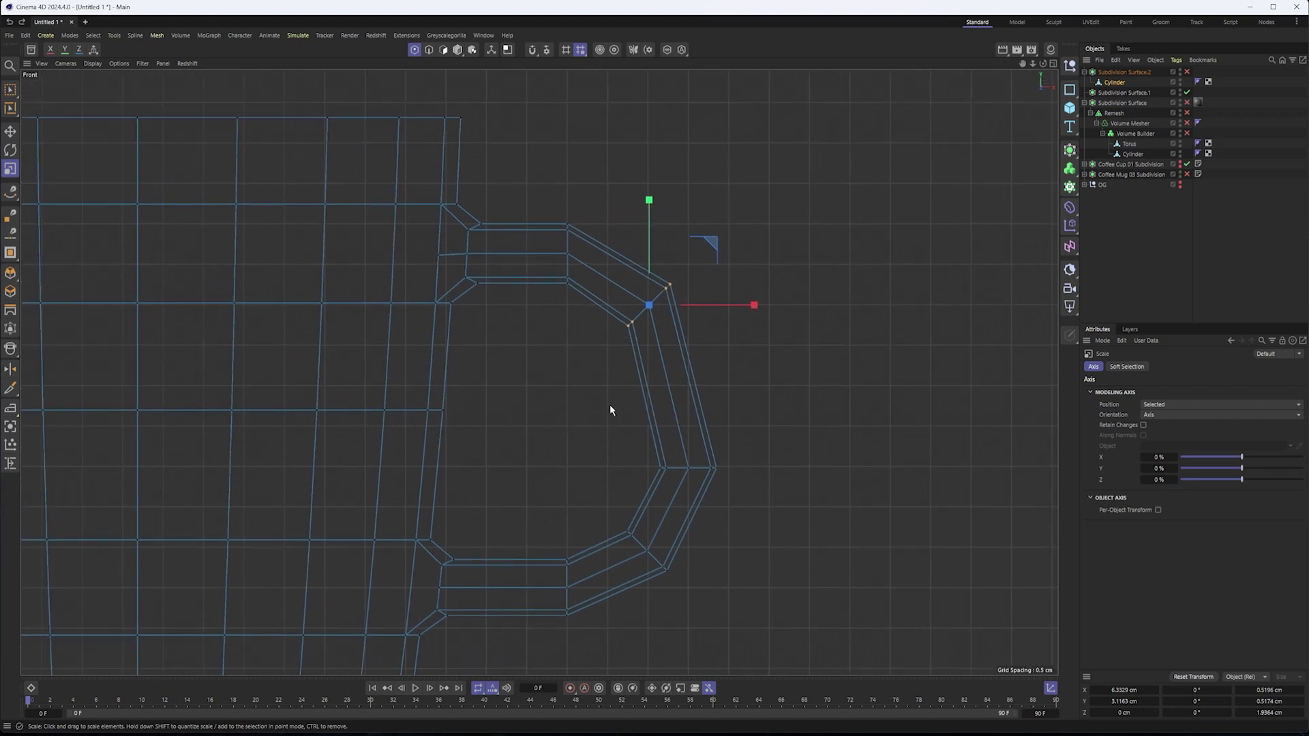
- Turn the mug's subdivision on in the perspective view to examine the joined handle, and turn it back off
key("F1")
left_click_drag(593, 372, 530, 397, "alt")
scroll(529, 397, "down", 2)
middle_click_drag(529, 397, 620, 393, "alt")
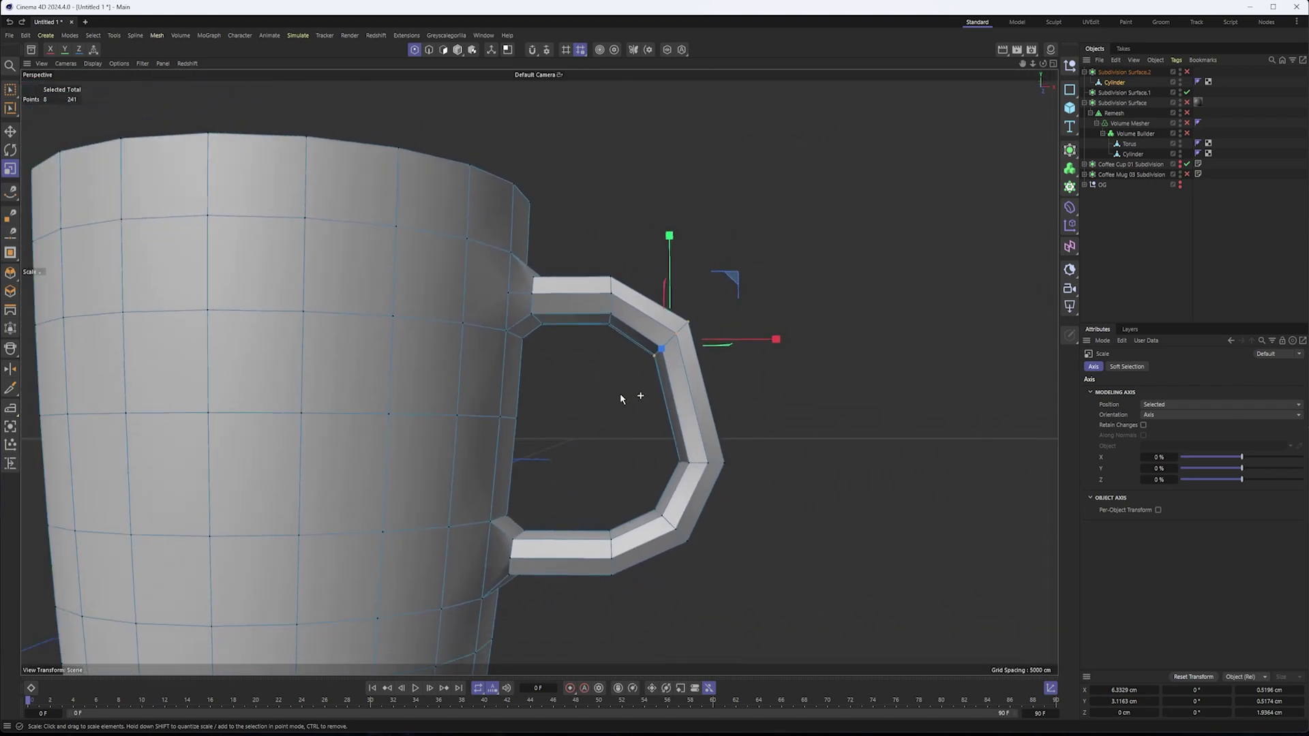
left_click(1187, 72)
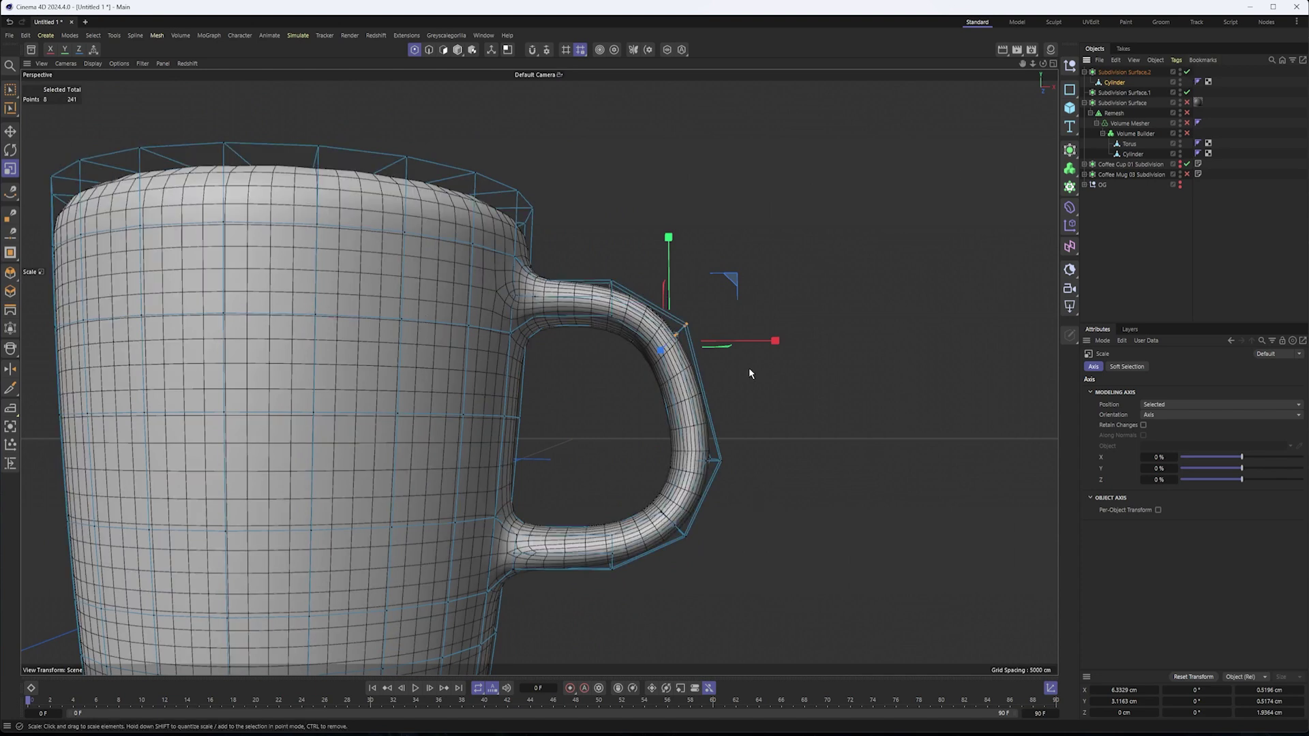
left_click(1187, 73)
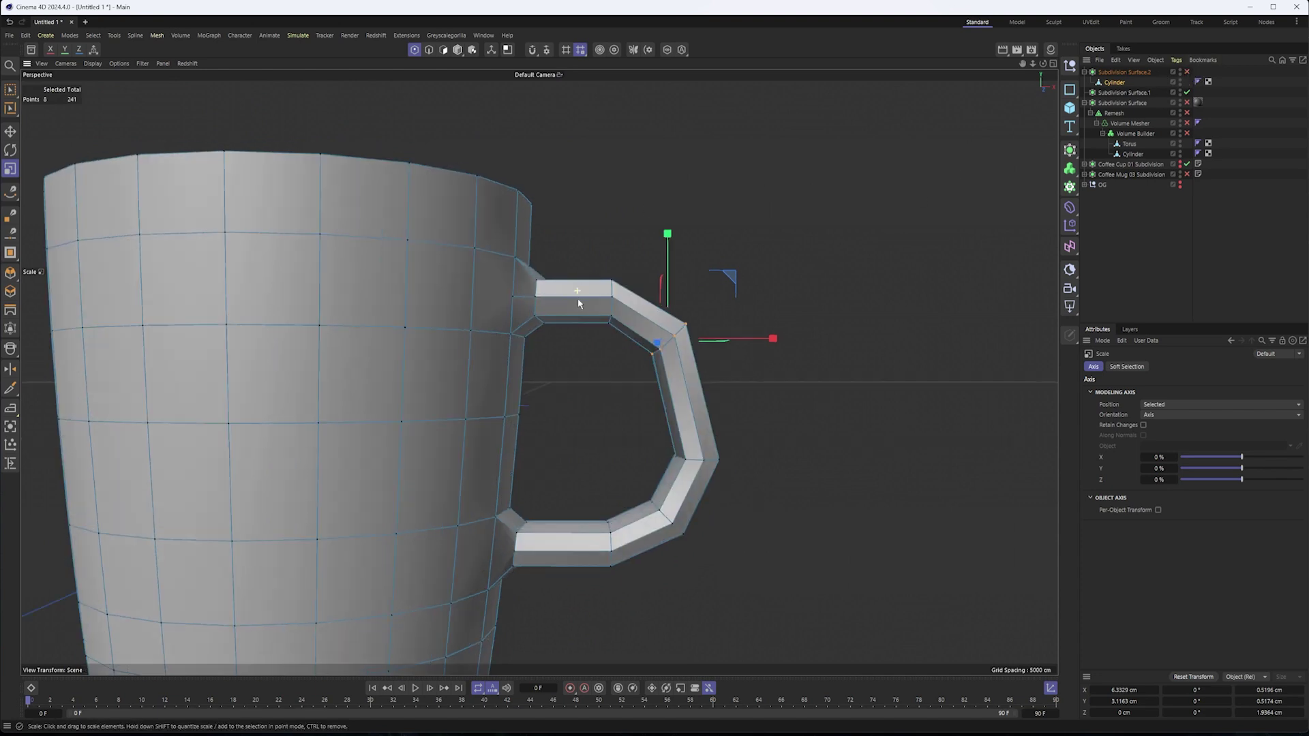
- Try to dissolve the edge loop where the handle's upper end meets the mug wall
scroll(577, 281, "up", 5)
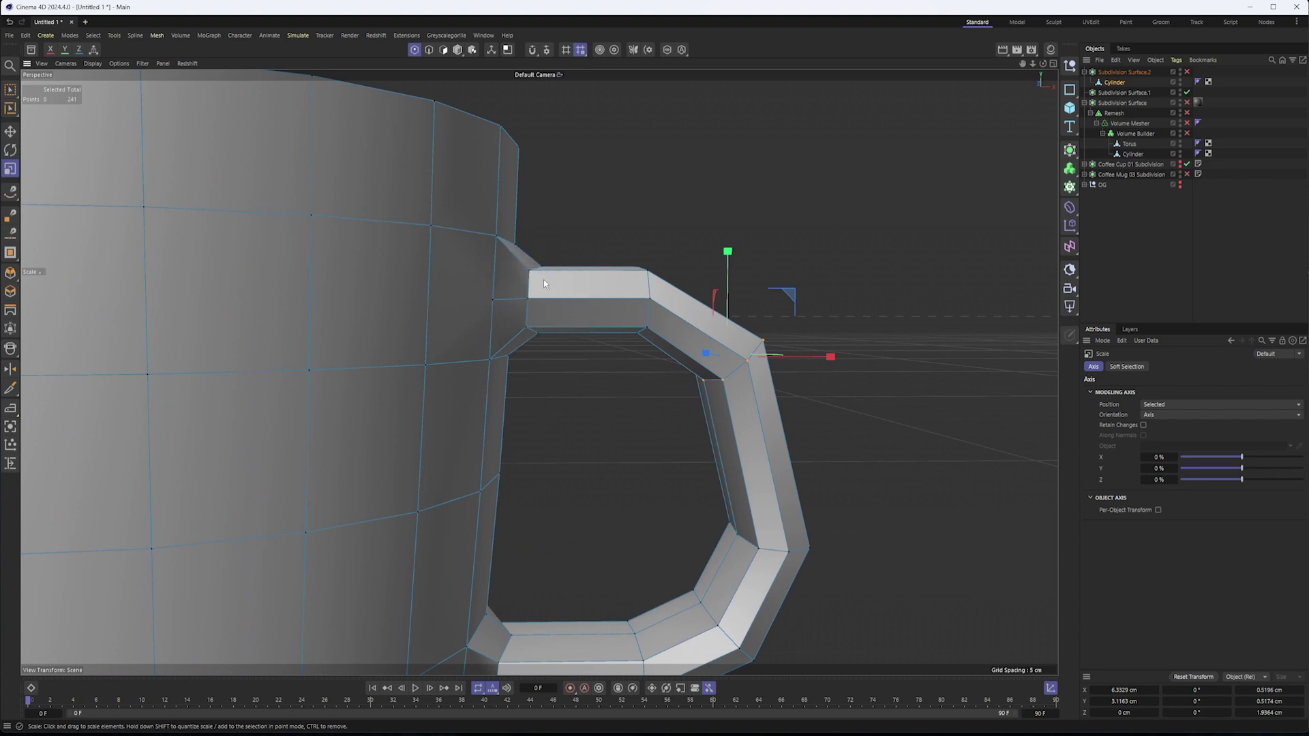
mouse_move(574, 261)
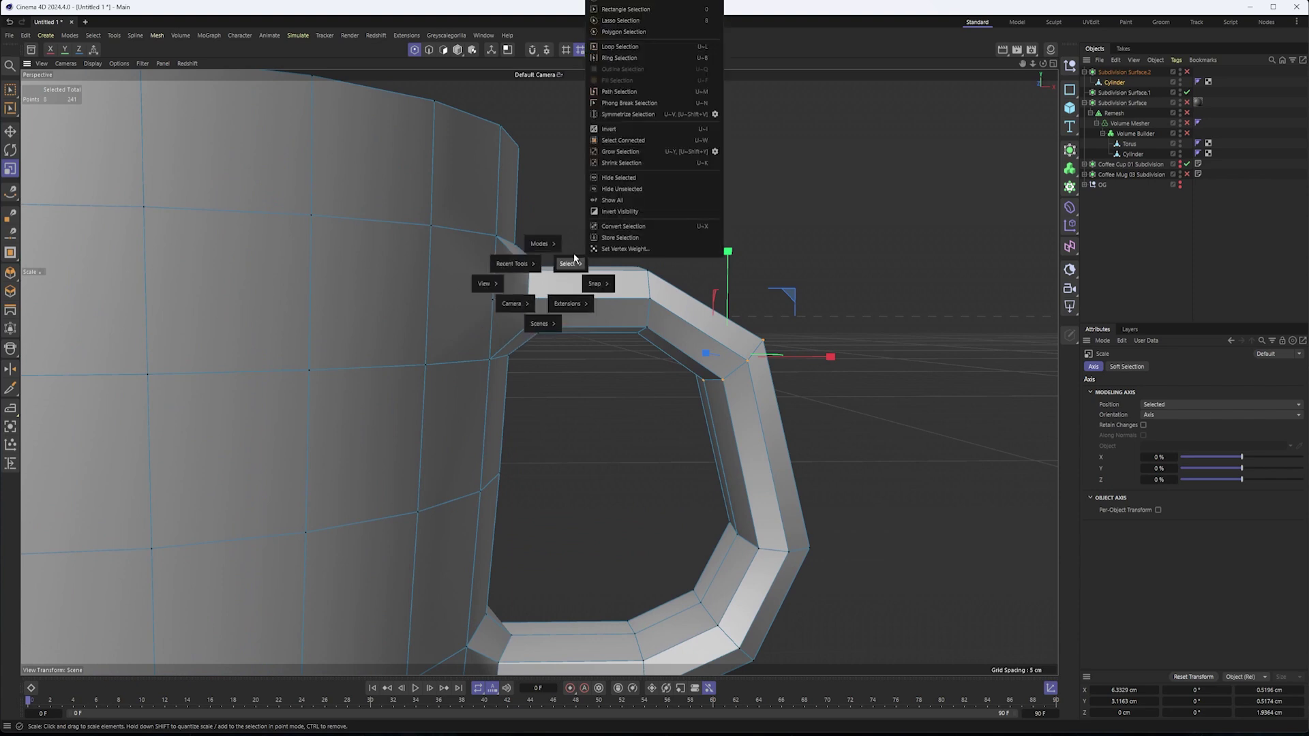
left_click(636, 46)
right_click(638, 177)
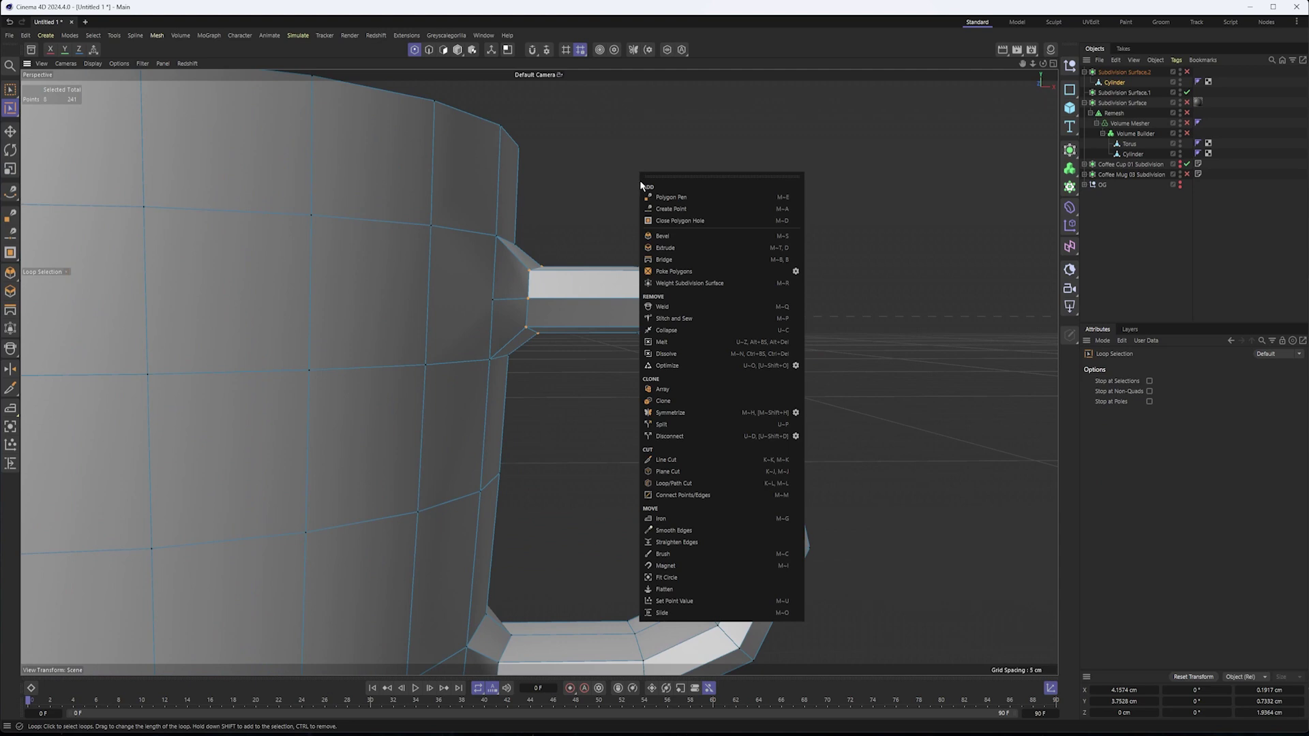
left_click(429, 50)
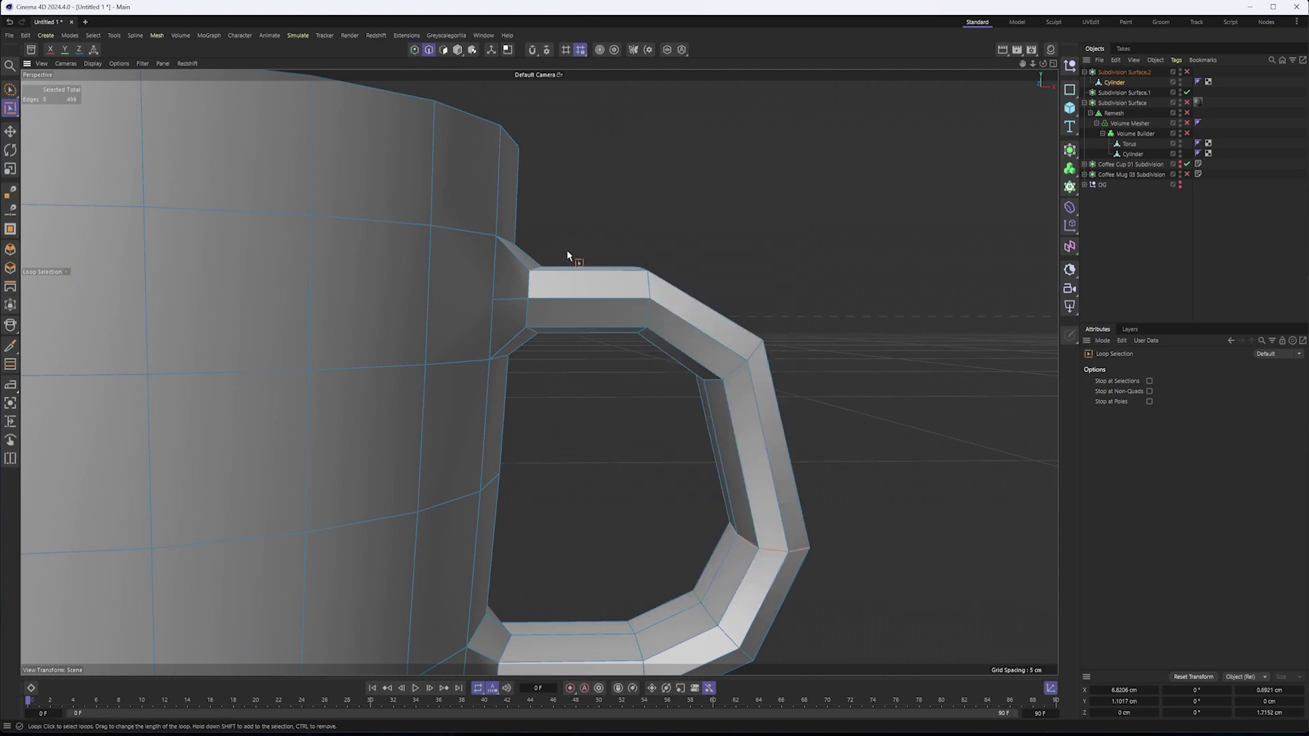
right_click(654, 154)
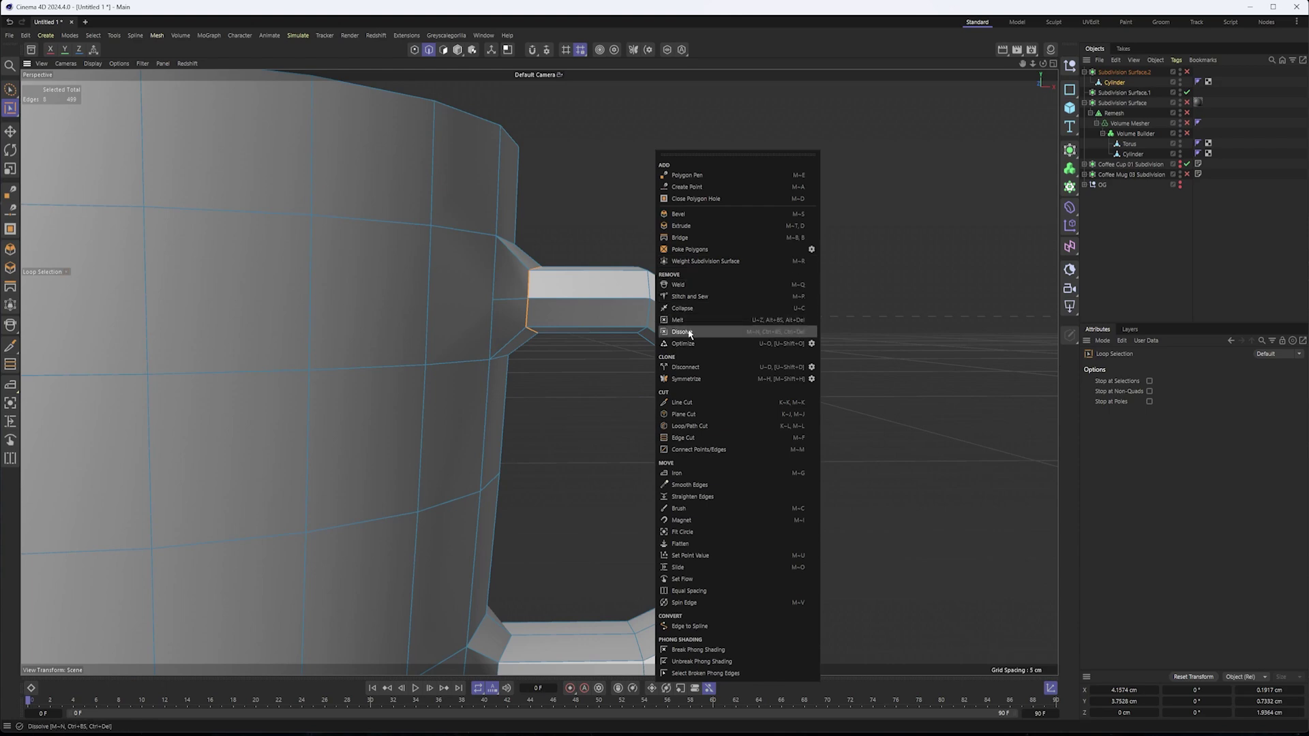
left_click(682, 332)
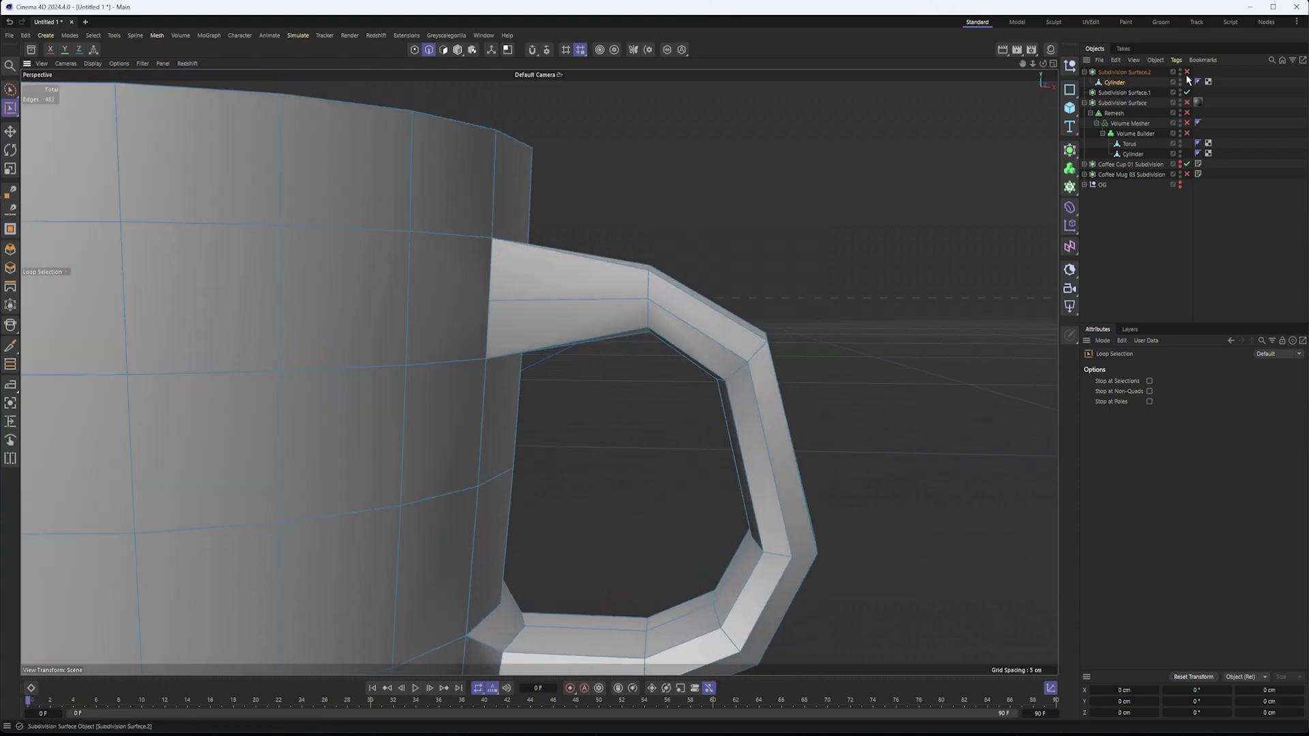
- Turn the mug's subdivision on to examine the dissolved upper joint, turn it back off and undo the dissolve
left_click(1187, 73)
middle_click_drag(680, 363, 703, 257, "alt")
mouse_move(703, 257)
left_mouse_down("alt")
mouse_move(676, 277)
mouse_move(714, 267)
left_mouse_up("alt")
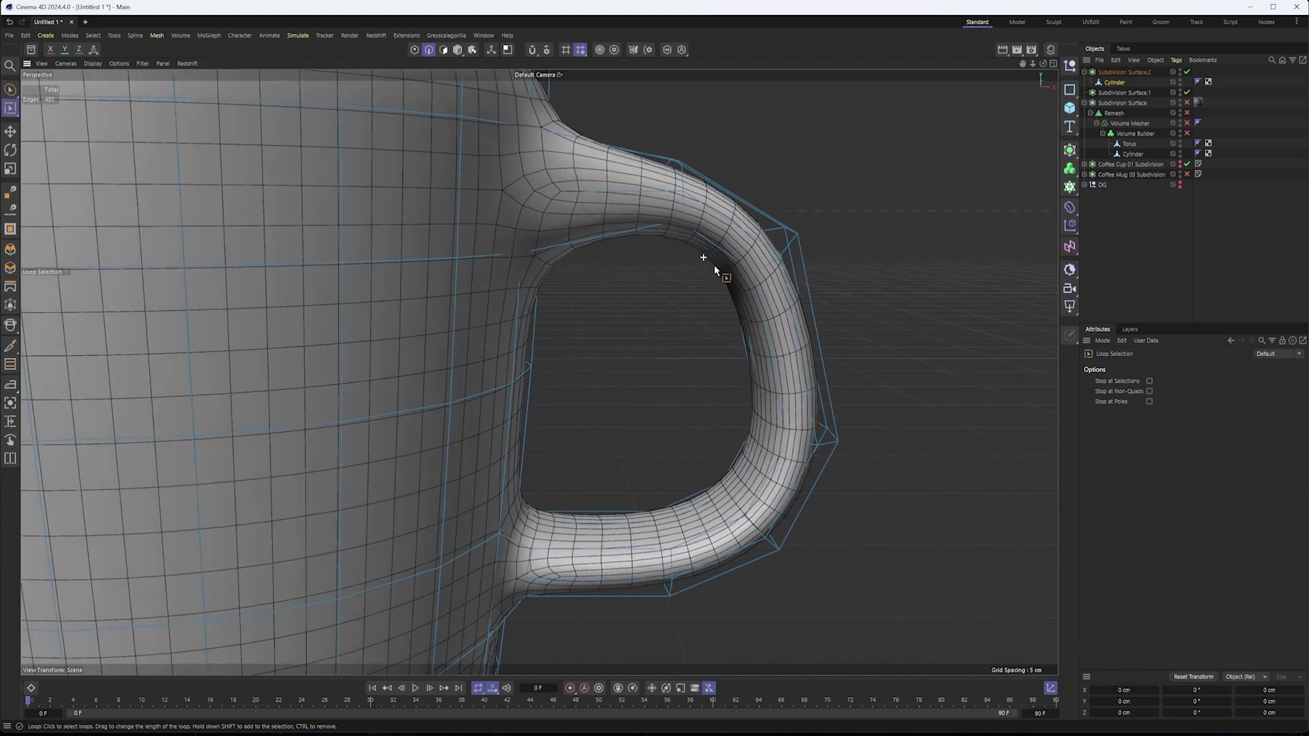
left_click_drag(649, 194, 644, 219, "alt")
key("q")
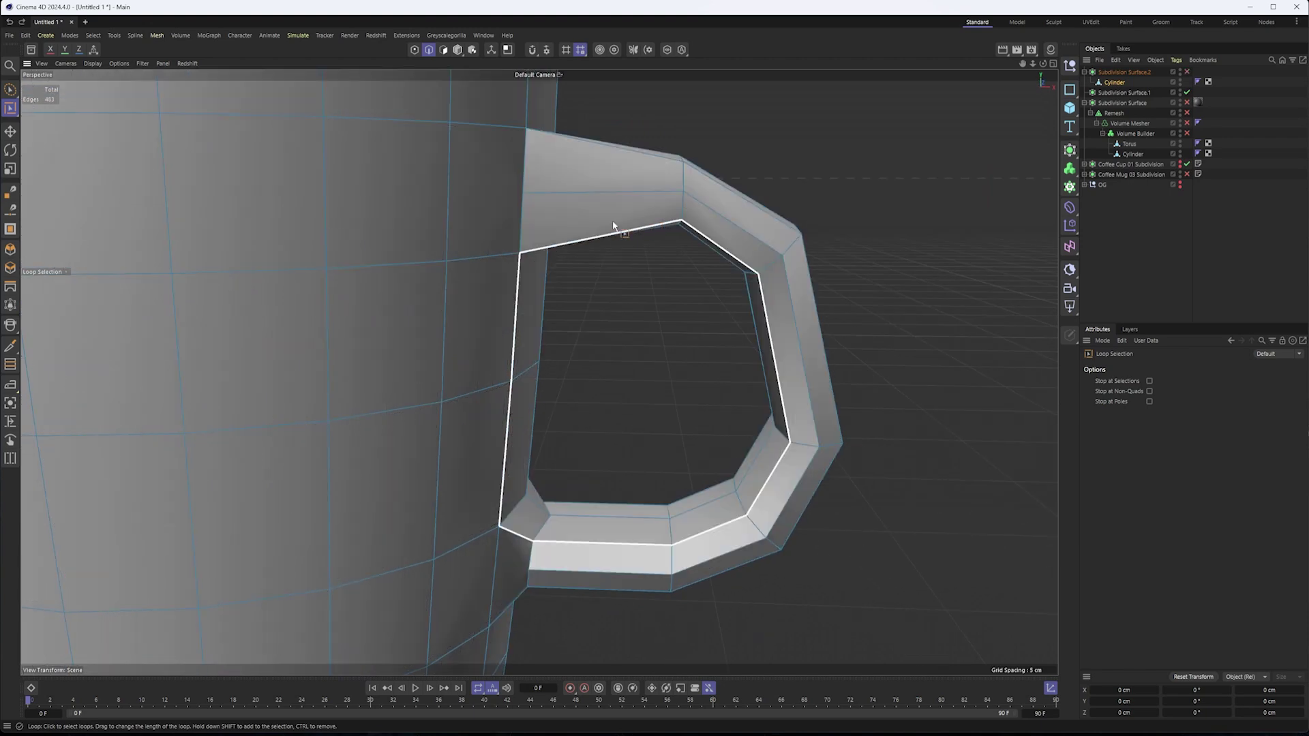
key("ctrl+z")
middle_click_drag(611, 223, 658, 279, "alt")
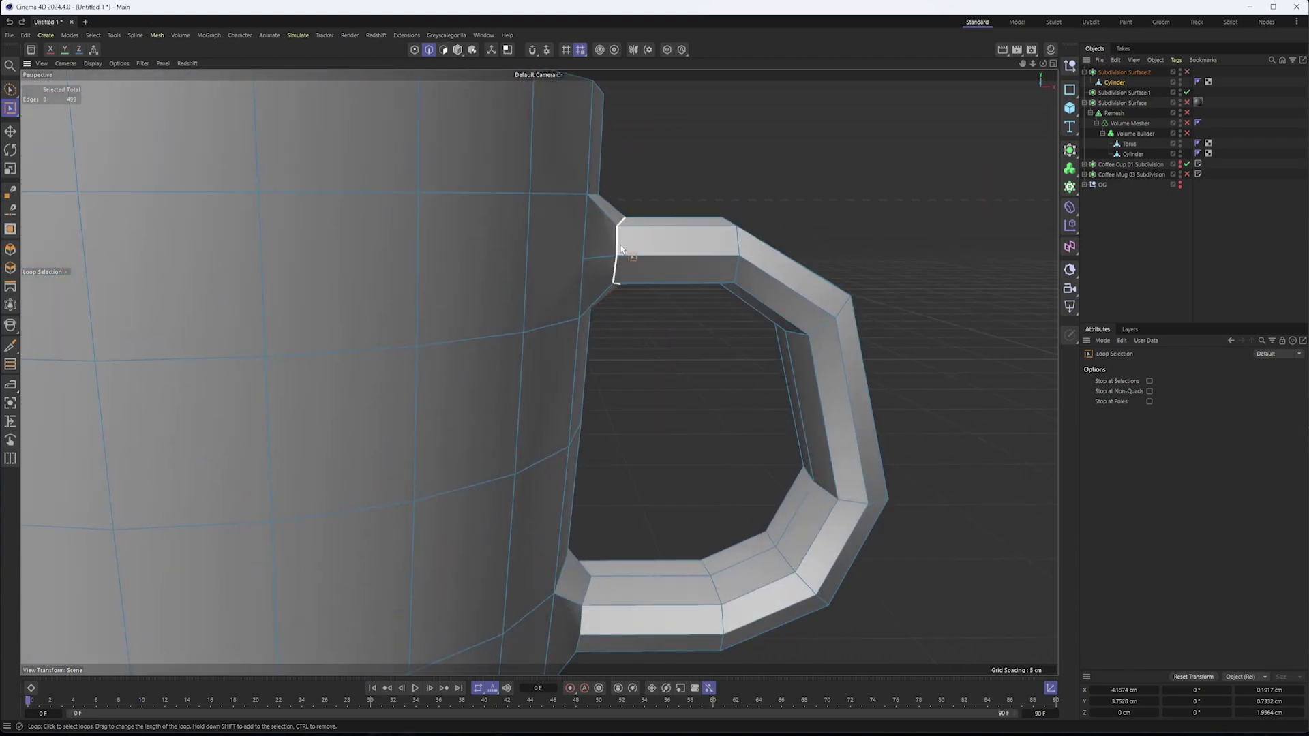
- Scale the handle's upper joint edge loop flat along the X axis
key("t")
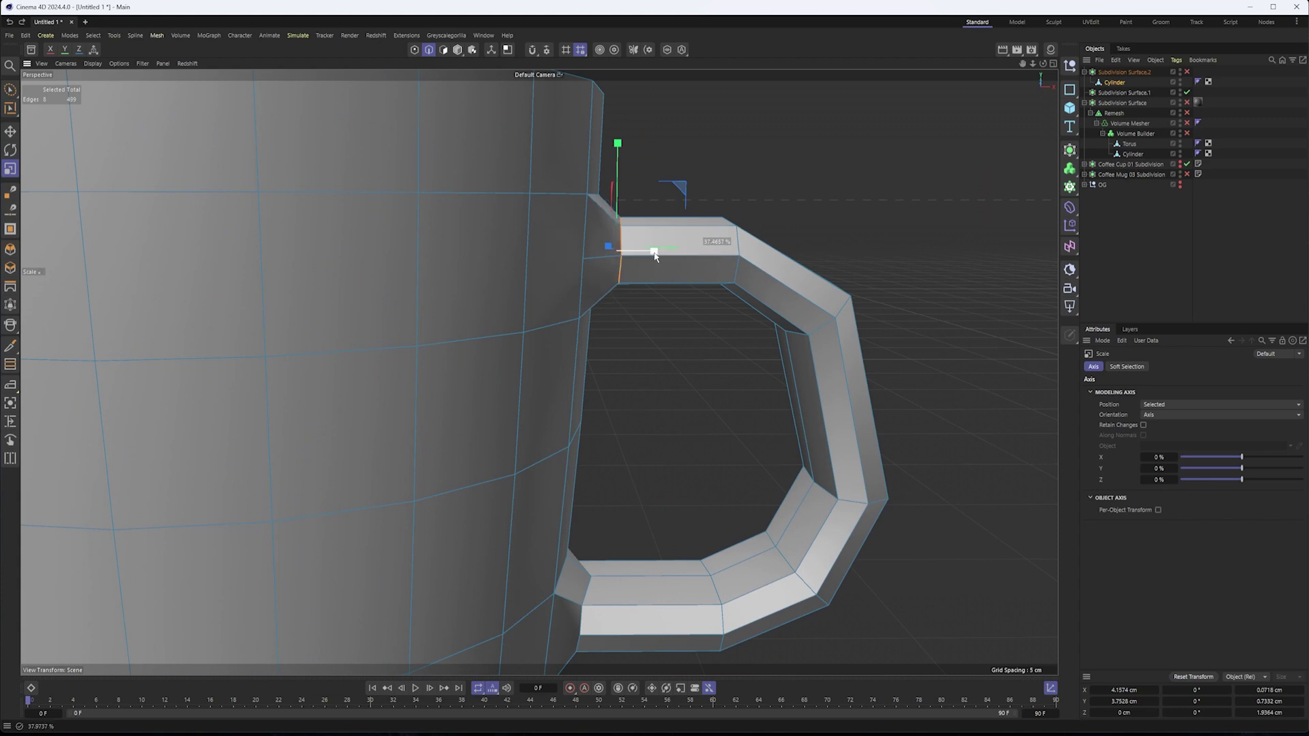
left_click_drag(687, 251, 665, 251)
left_click_drag(643, 316, 685, 319)
key("ctrl+z")
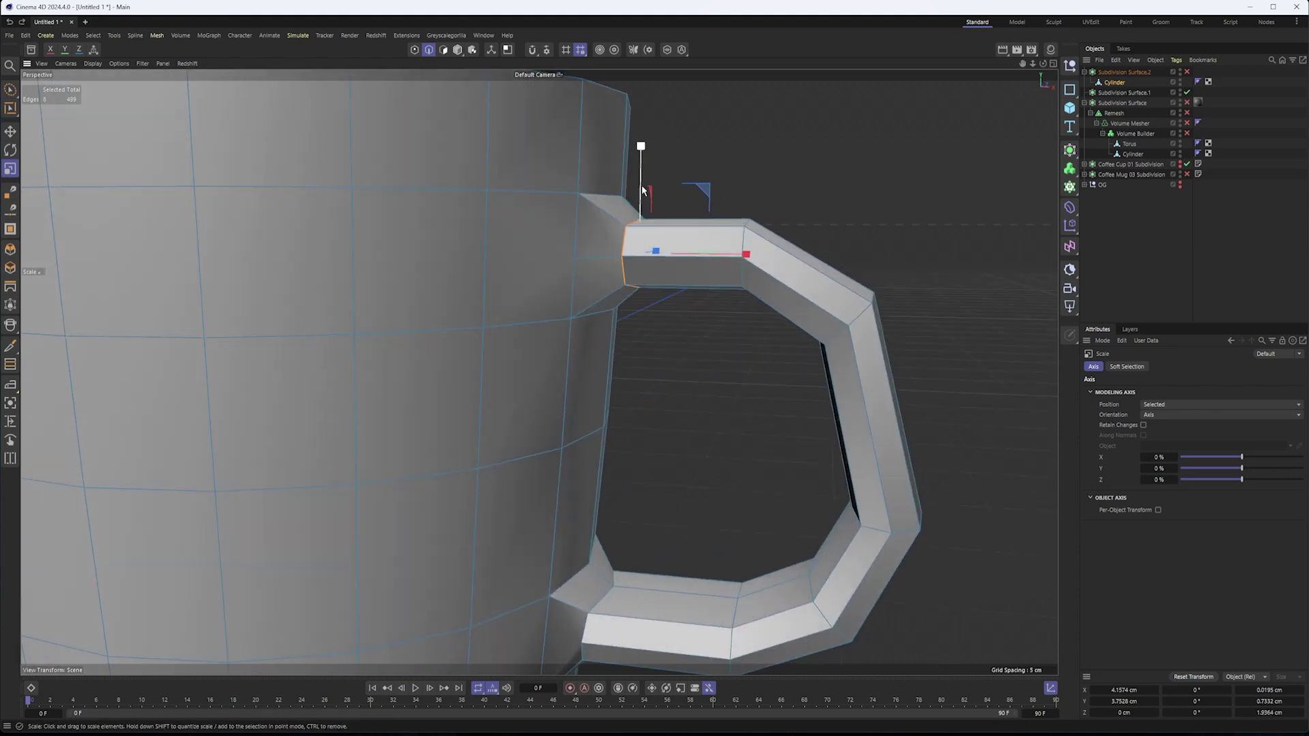
- Scale the upper joint edge loop taller along Y and check the result with subdivision turned on and back off
left_click_drag(641, 178, 642, 159)
left_click_drag(597, 235, 615, 222, "alt")
mouse_move(659, 270)
left_mouse_down("alt")
mouse_move(686, 244)
mouse_move(659, 255)
left_mouse_up("alt")
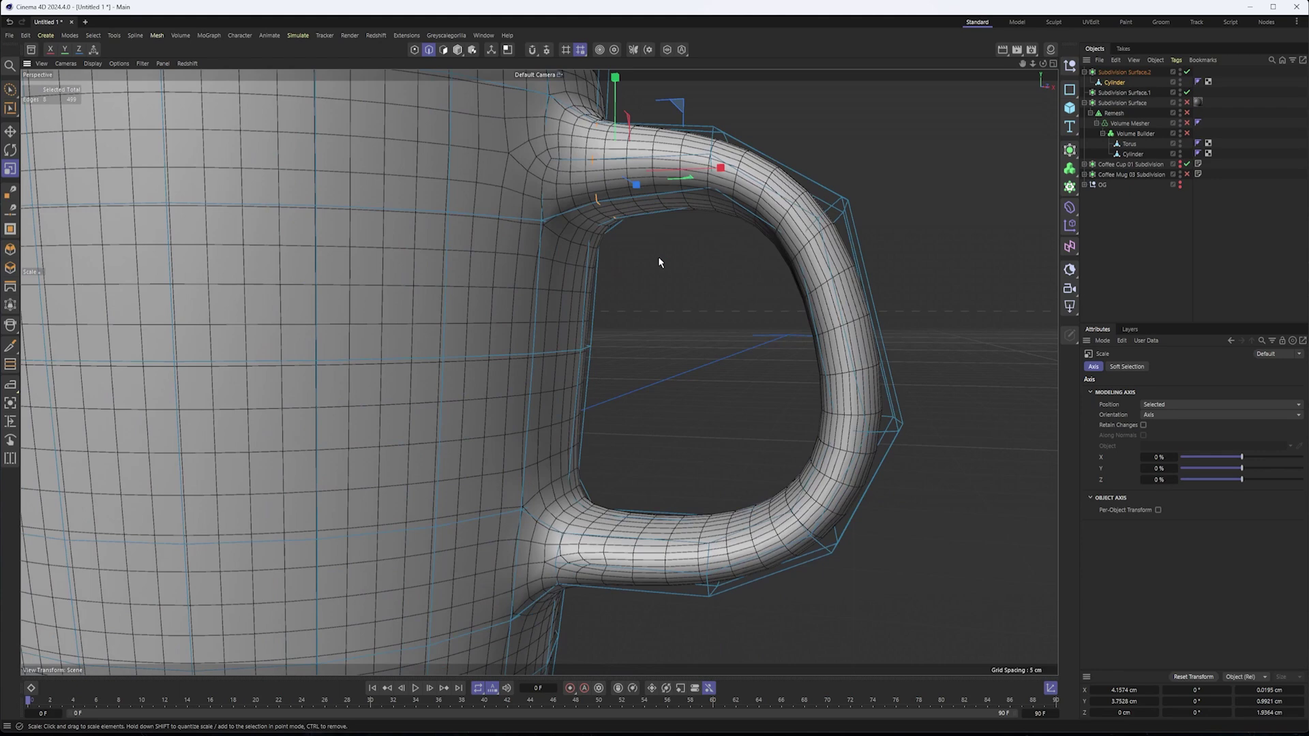
key("q")
left_click_drag(660, 304, 711, 350, "alt")
- In the front view, rectangle-select the points of the handle's outermost loop and move them up to about the handle's mid-height
key("F3")
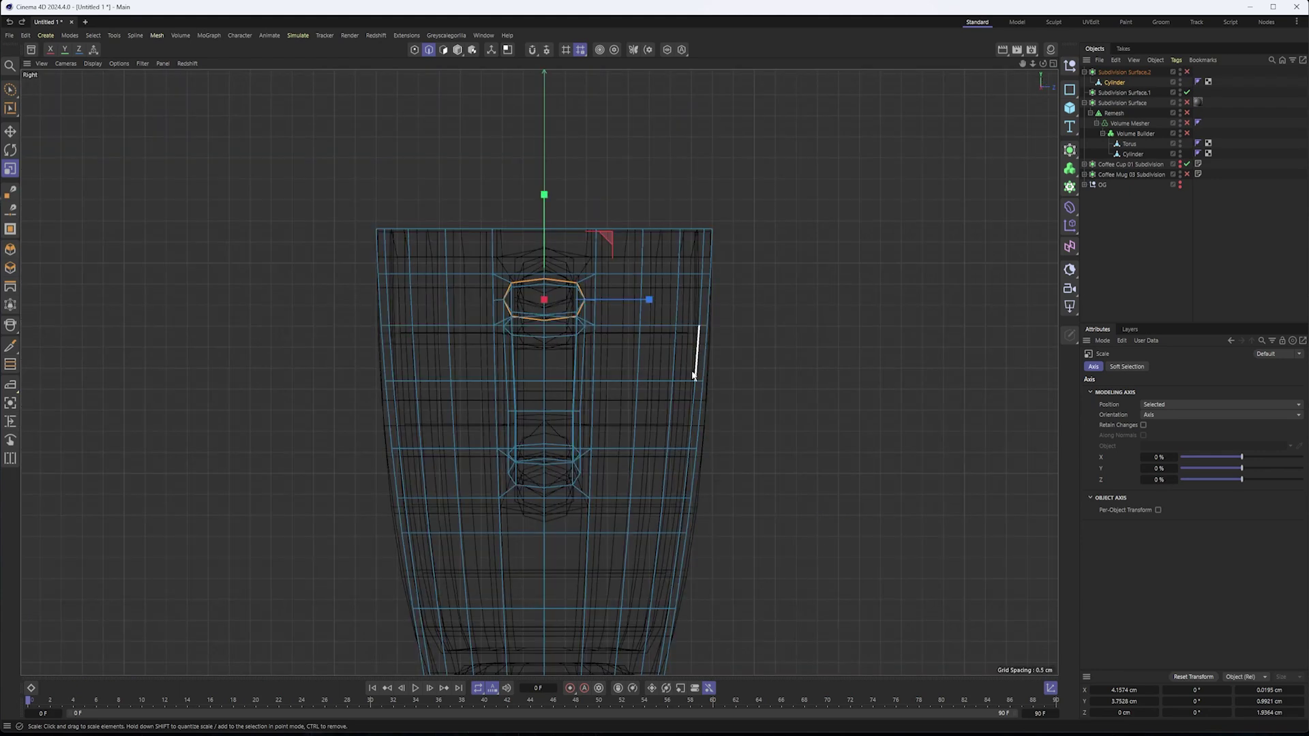
key("F4")
middle_click_drag(622, 402, 628, 371, "alt")
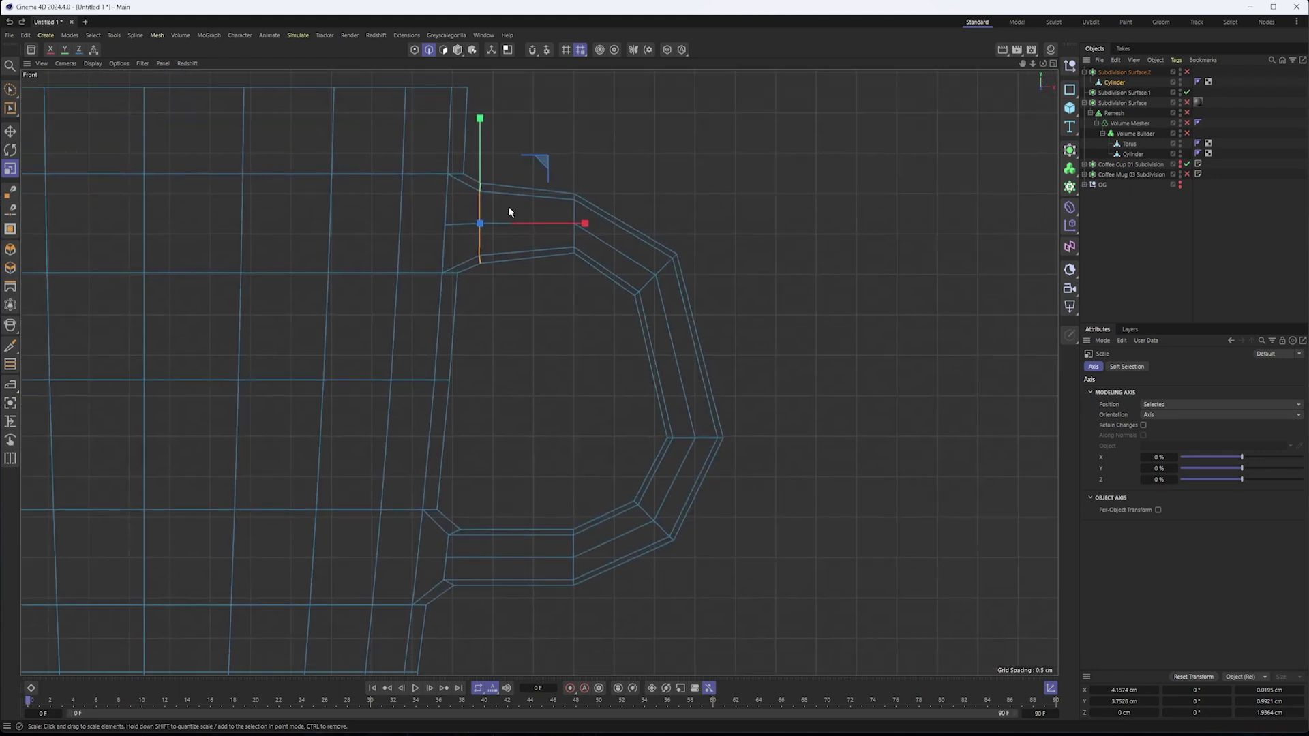
right_click_drag(612, 410, 584, 387, "alt")
left_click_drag(10, 90, 46, 126)
left_click(415, 50)
left_click_drag(645, 429, 729, 447)
left_click_drag(684, 372, 684, 338)
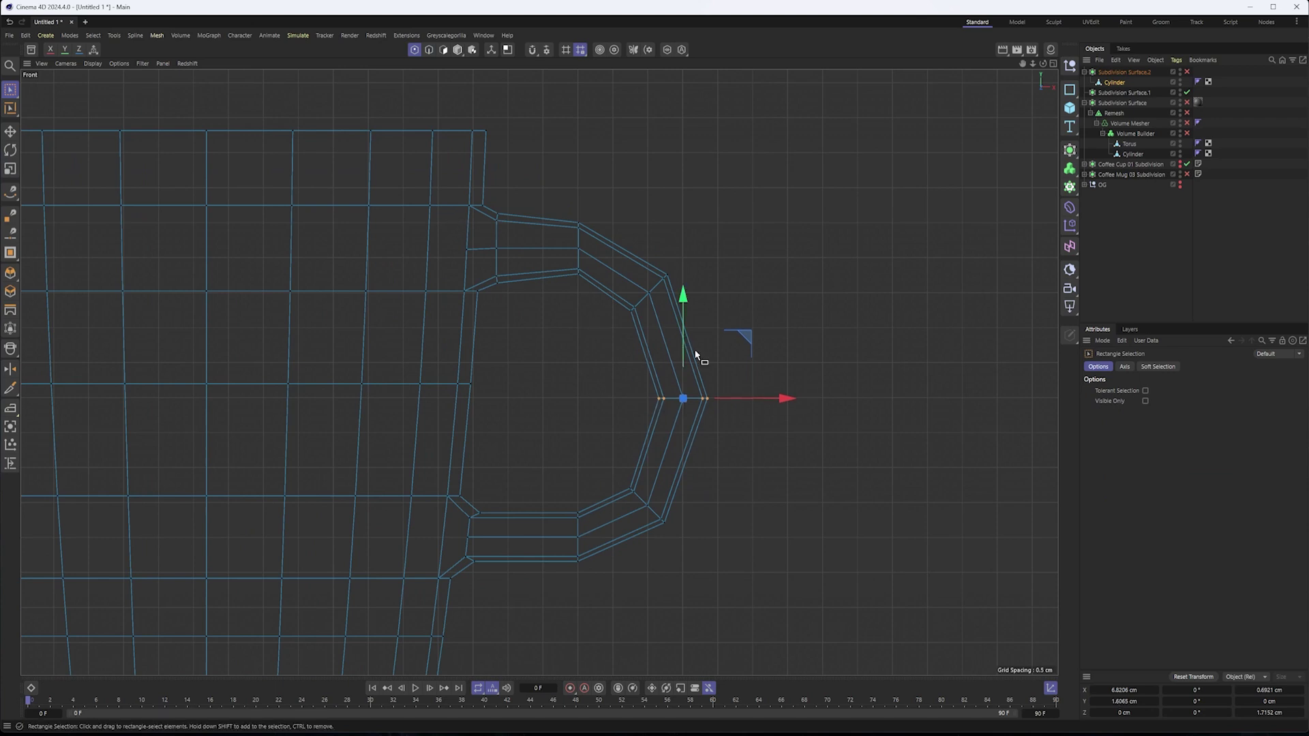
- Select only the points of the handle's lower joint loop, excluding the mug wall, then flatten the loop along X and scale it taller
key("space")
left_click(489, 506)
key("space")
left_click_drag(498, 496, 461, 591)
key("space")
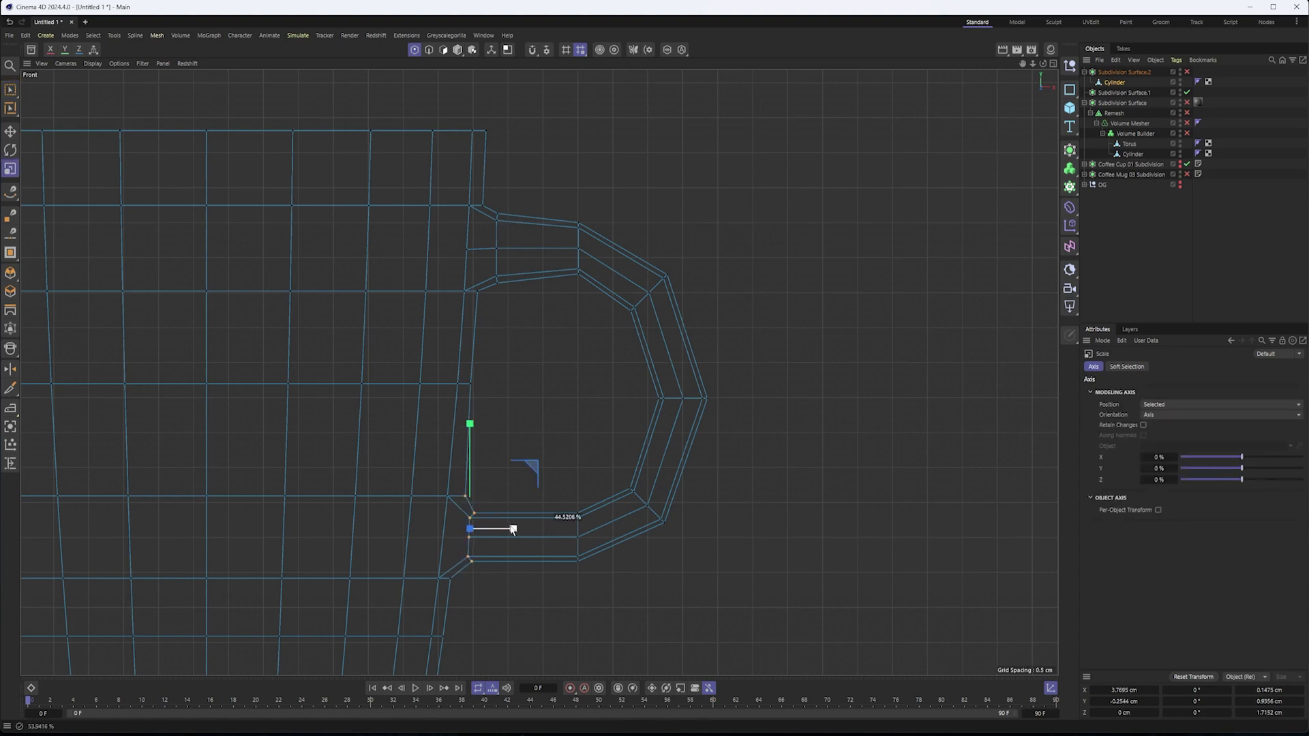
left_click_drag(493, 530, 493, 529)
key("ctrl+z")
key("space")
left_click_drag(418, 465, 485, 504, "ctrl")
key("space")
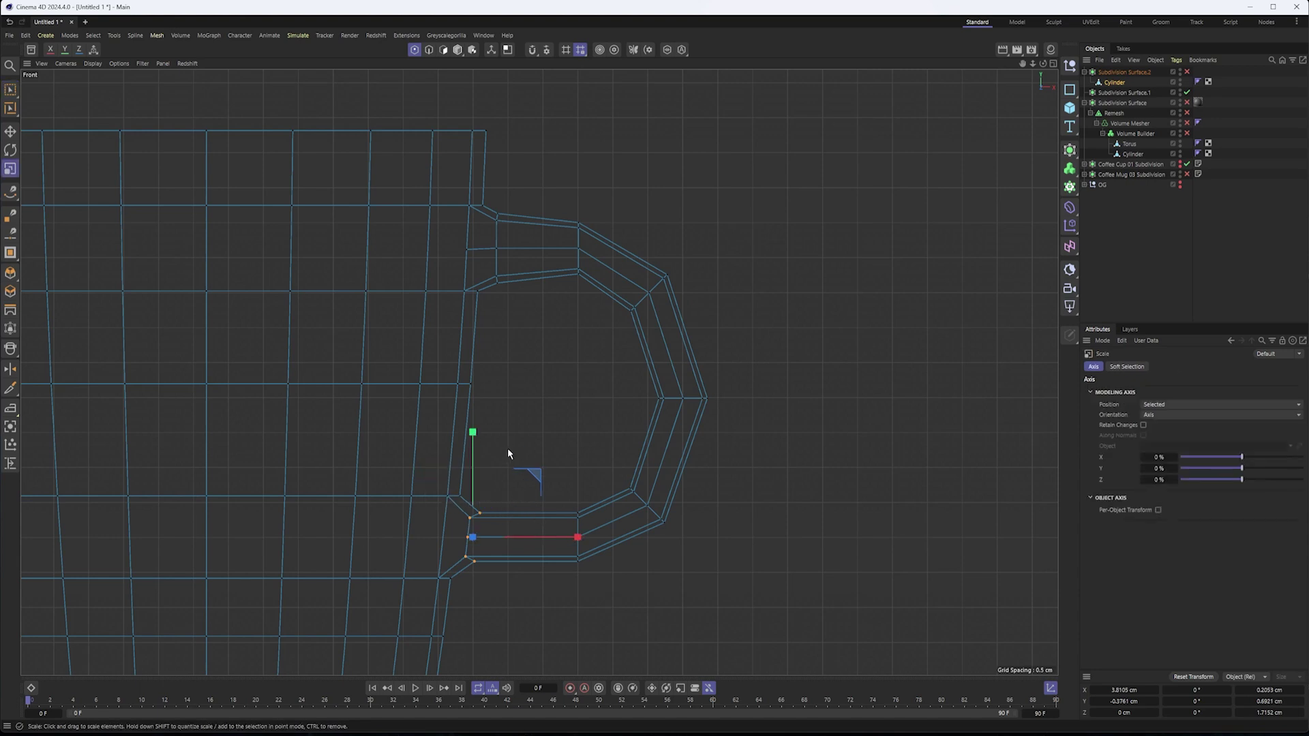
mouse_move(574, 547)
left_mouse_down()
mouse_move(499, 556)
mouse_move(562, 547)
left_mouse_up()
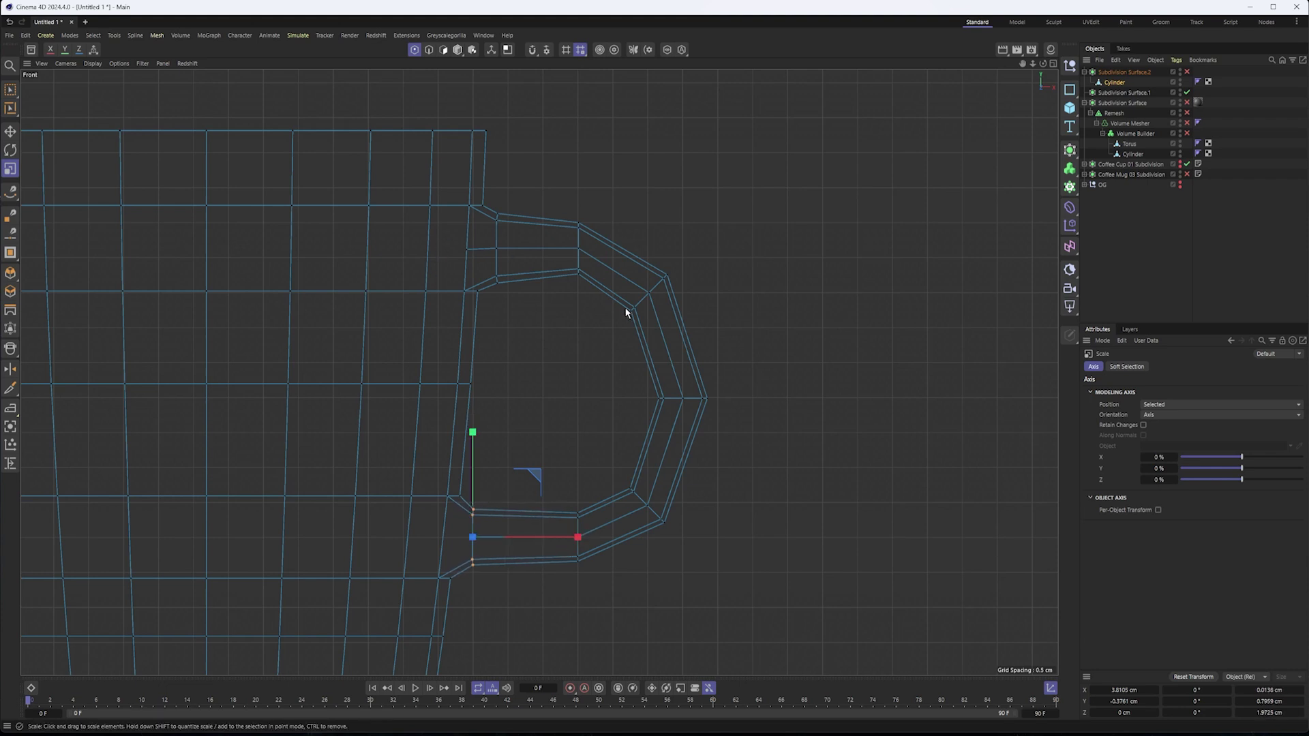
- Turn the mug's subdivision on in the perspective view, examine the whole mug and handle from several sides, and turn it back off
key("F1")
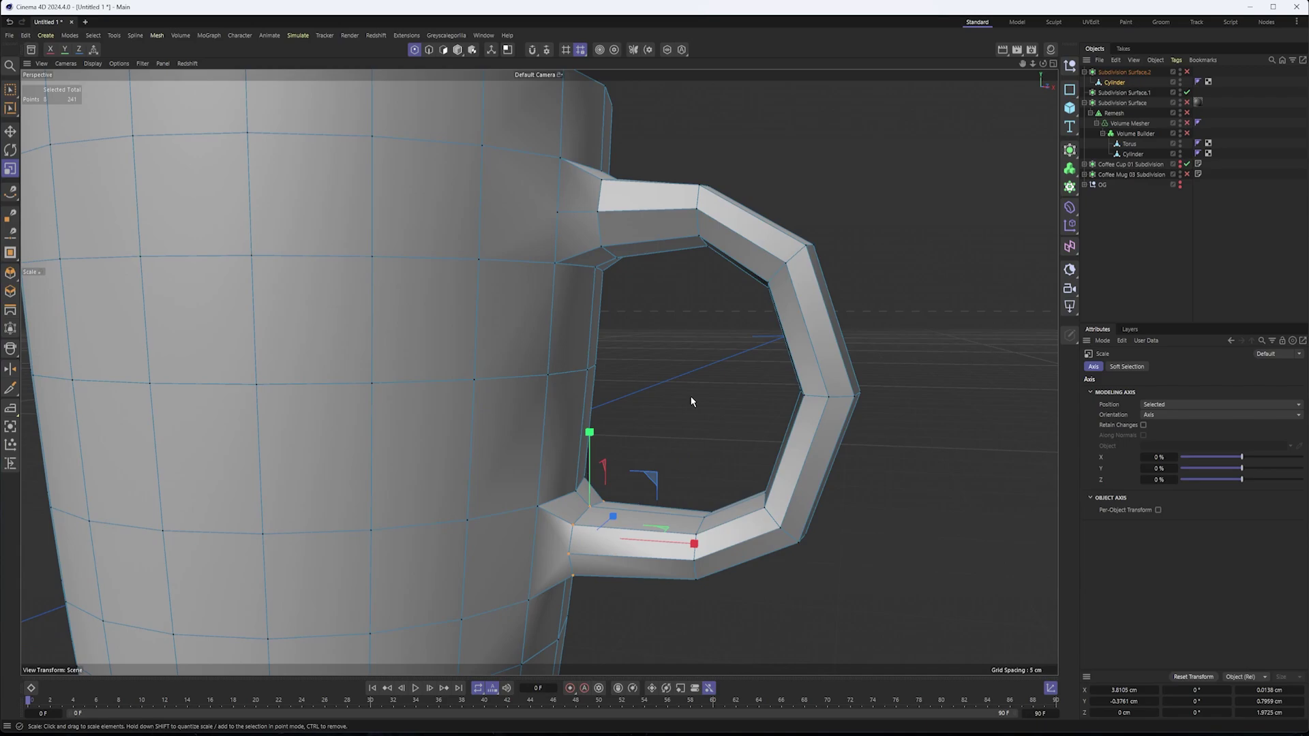
left_click(1188, 72)
left_click_drag(742, 419, 454, 428, "alt")
scroll(454, 428, "down", 4)
scroll(454, 428, "down", 3)
middle_click_drag(456, 429, 529, 342, "alt")
left_click_drag(563, 342, 828, 363, "alt")
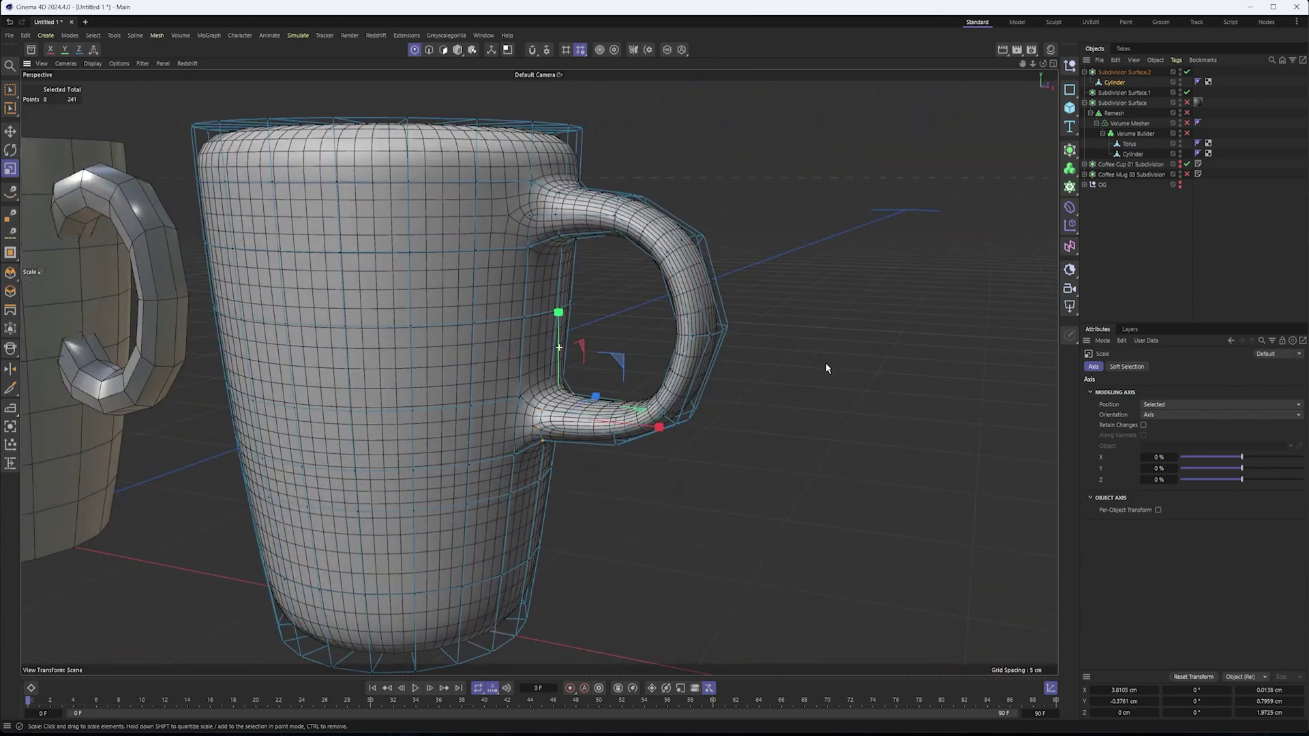
right_click_drag(789, 365, 724, 366, "alt")
middle_click_drag(724, 366, 804, 381, "alt")
left_click_drag(804, 383, 701, 269, "alt")
left_click(1153, 73)
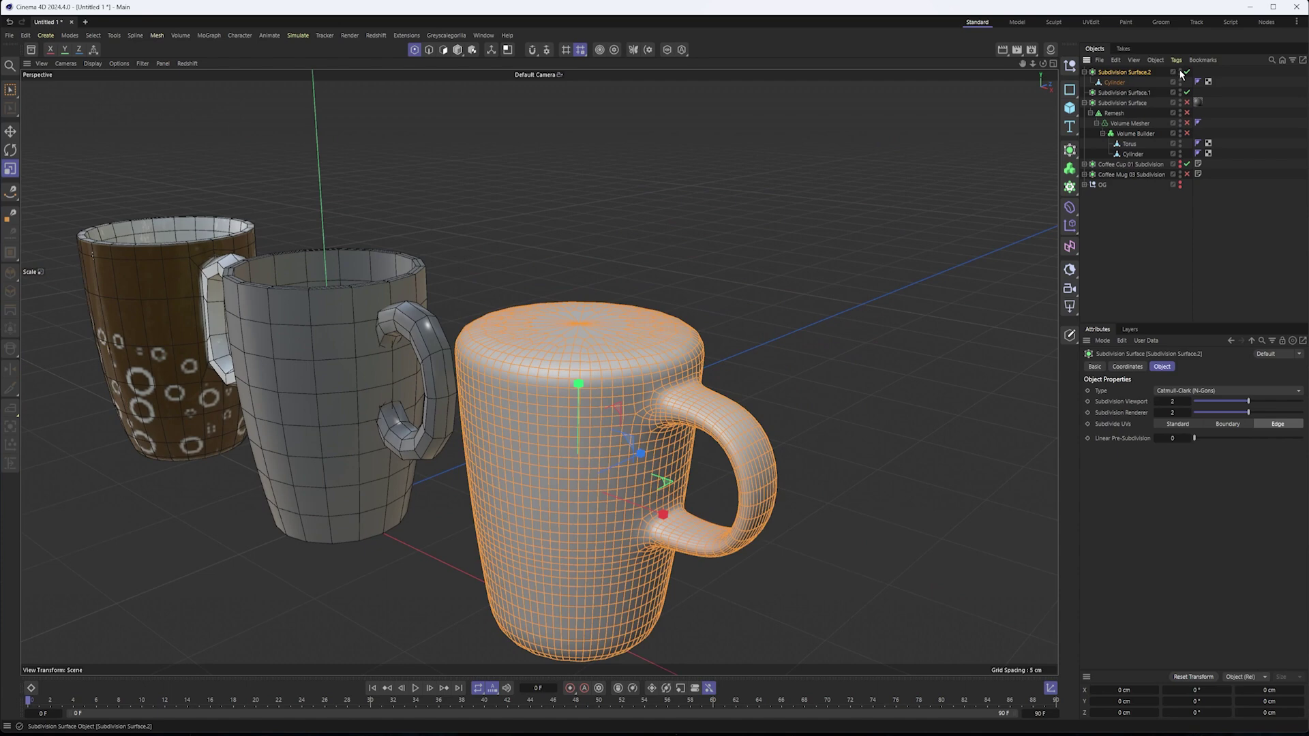
left_click(1187, 72)
- Select the cylinder's top cap polygons and delete them to open the mug
left_click_drag(604, 327, 702, 331, "alt")
left_click(1114, 82)
left_click_drag(769, 303, 636, 396, "alt")
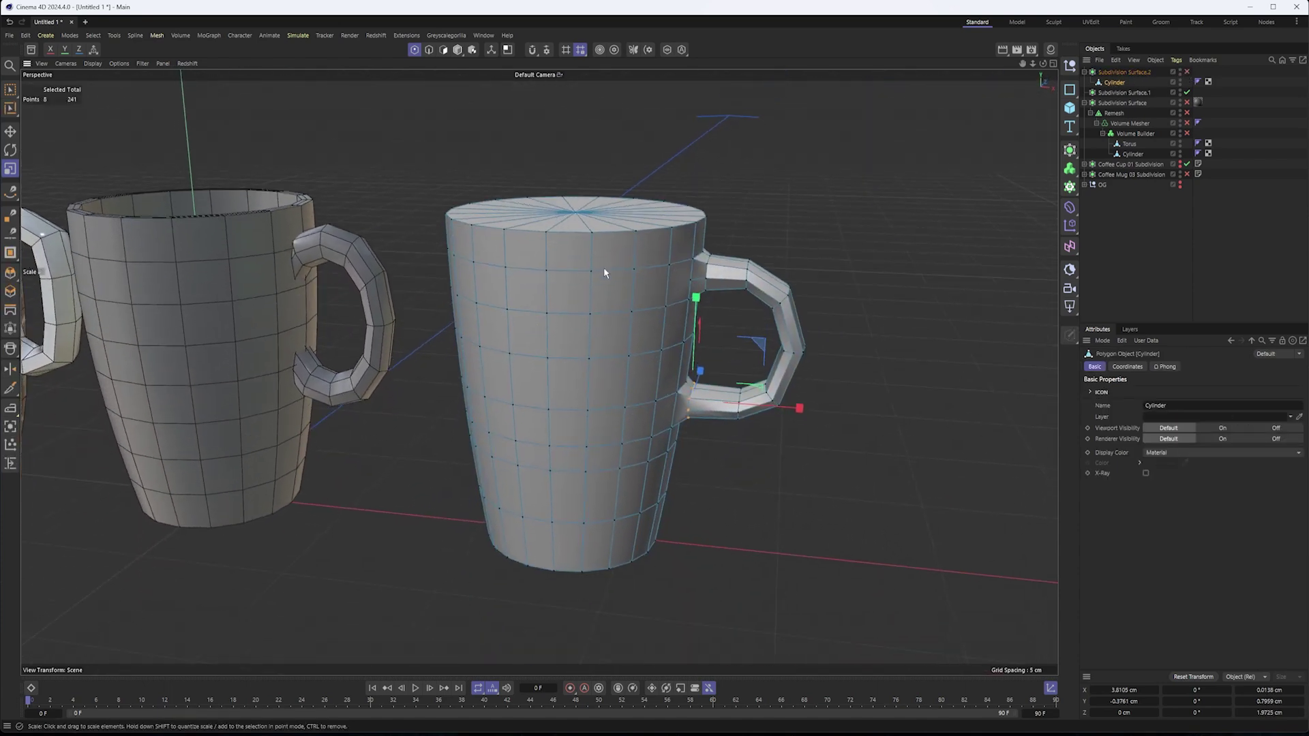
left_click(448, 52)
left_click_drag(624, 221, 628, 267, "alt")
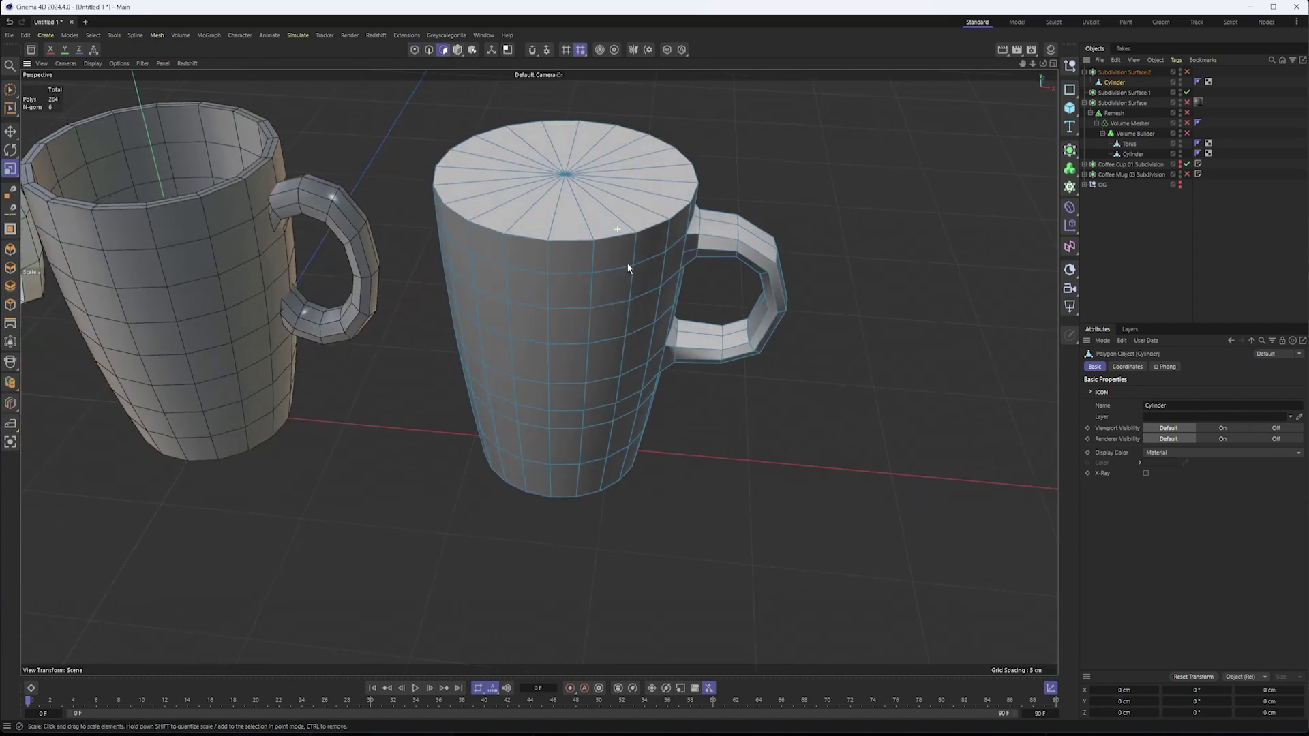
left_click(15, 92)
middle_click_drag(641, 198, 615, 341, "alt")
mouse_move(615, 341)
left_mouse_down()
mouse_move(506, 339)
mouse_move(537, 344)
mouse_move(538, 409)
mouse_move(534, 187)
mouse_move(535, 298)
left_mouse_up()
key("Delete")
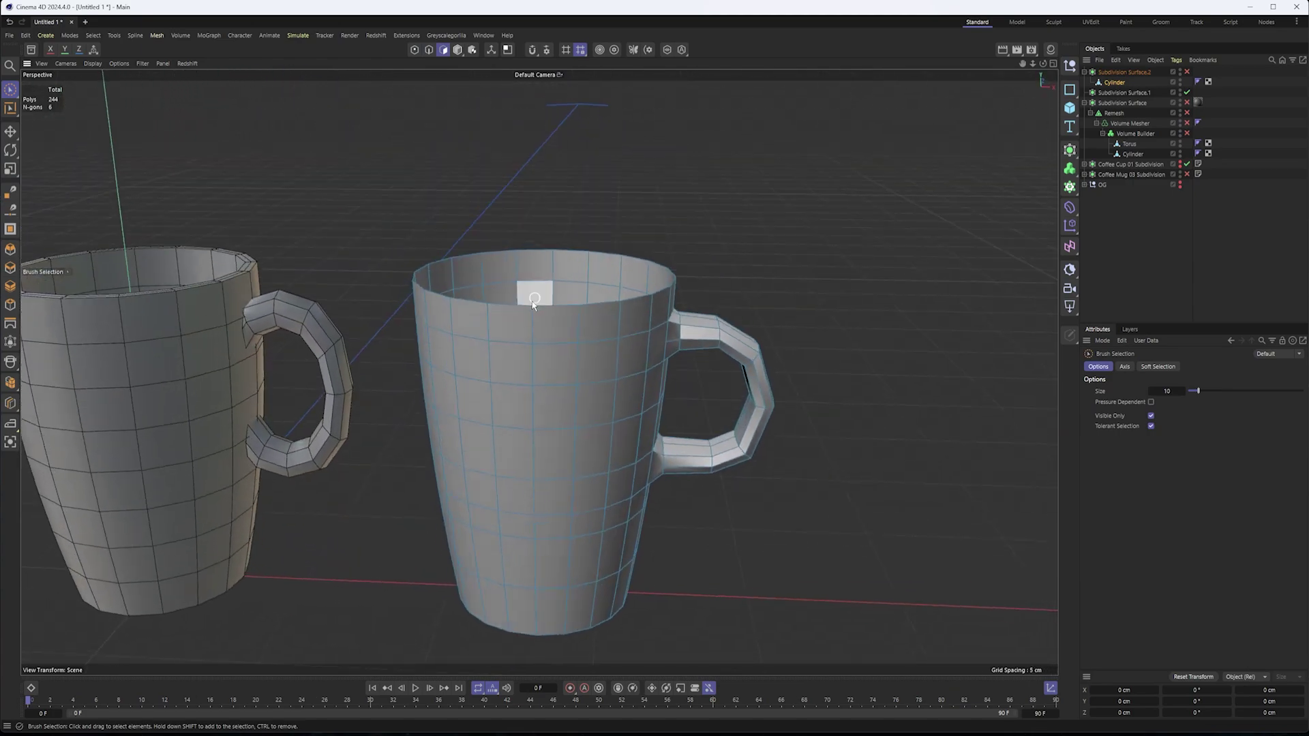
- Examine the opened mug beside the reference mugs and around its handle
scroll(534, 298, "down", 2)
middle_click_drag(549, 462, 742, 436, "alt")
left_click_drag(501, 389, 545, 300, "alt")
left_click_drag(736, 345, 737, 292, "alt")
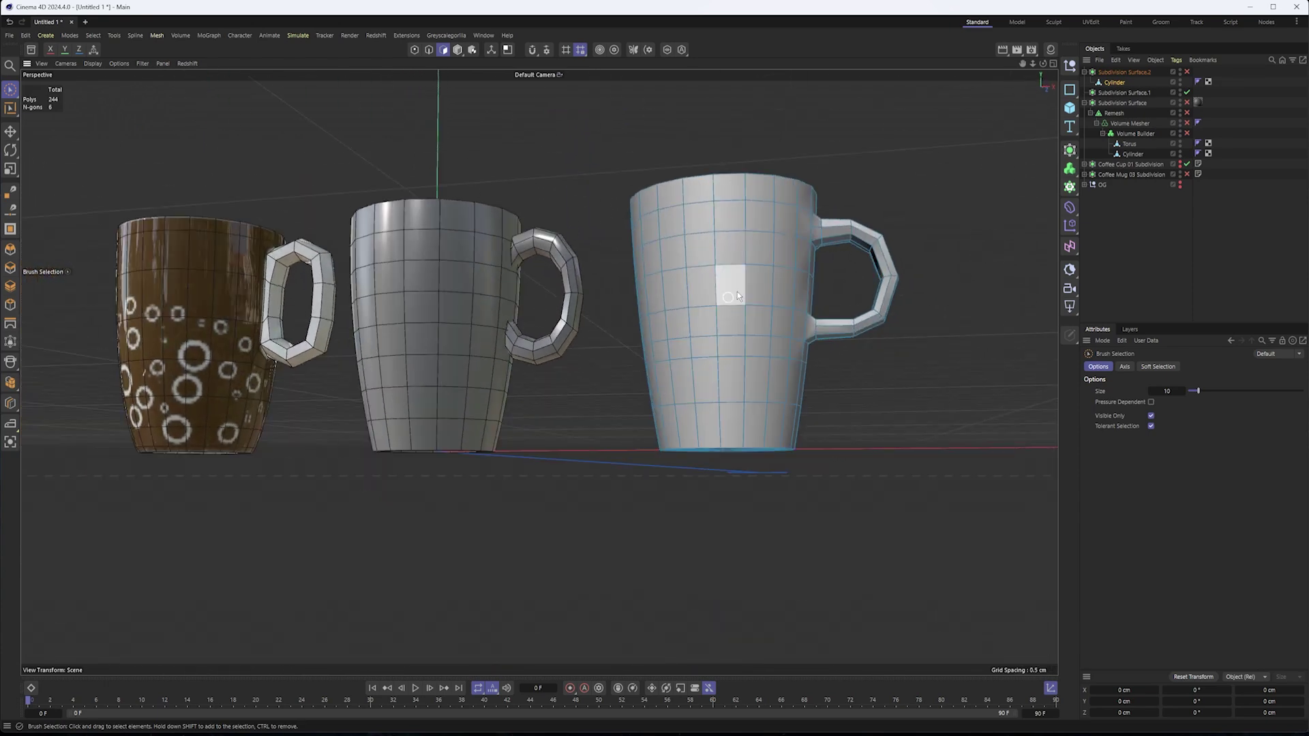
middle_click_drag(738, 292, 637, 354, "alt")
left_click_drag(637, 354, 625, 367, "alt")
right_click_drag(678, 324, 742, 310, "alt")
left_click_drag(729, 315, 812, 330, "alt")
left_click(1187, 72)
middle_click_drag(762, 324, 609, 383, "alt")
mouse_move(608, 384)
left_mouse_down("alt")
mouse_move(615, 372)
mouse_move(622, 381)
left_mouse_up("alt")
- Loop-select the five edge rings around the handle's bends
left_click(429, 50)
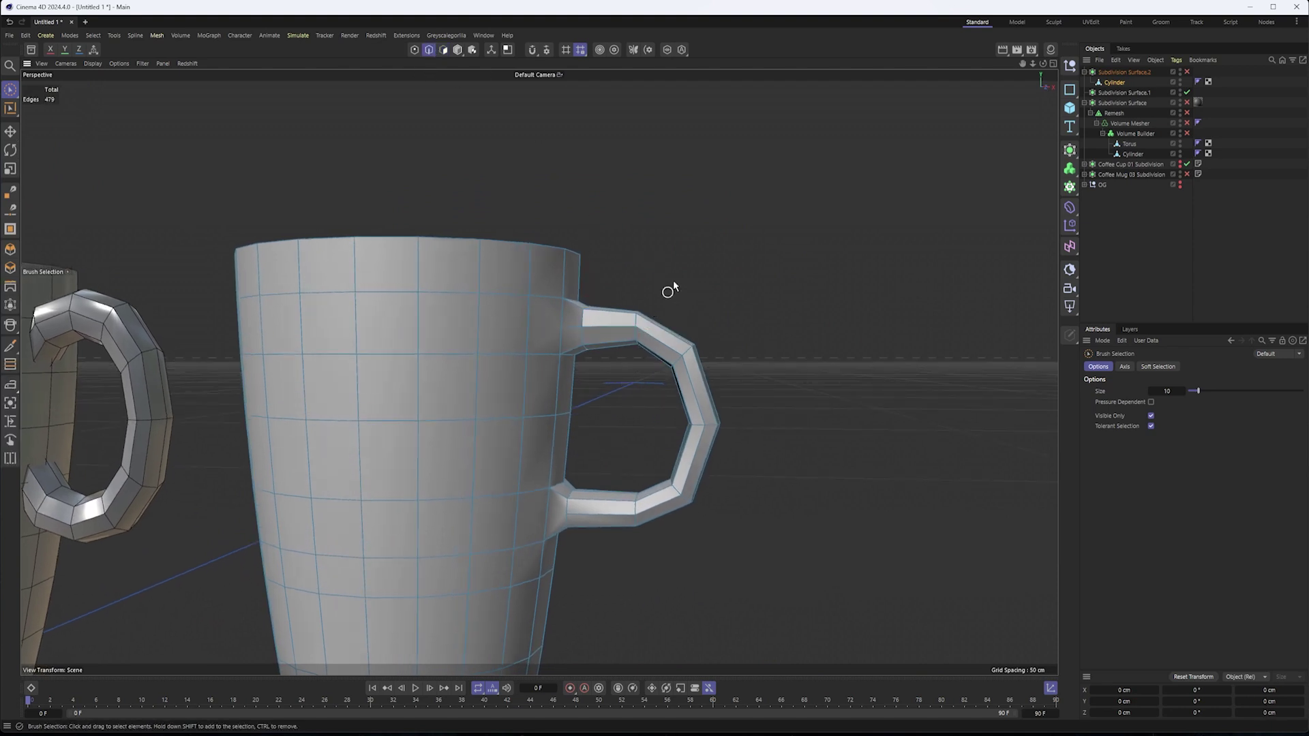
key("u")
key("l")
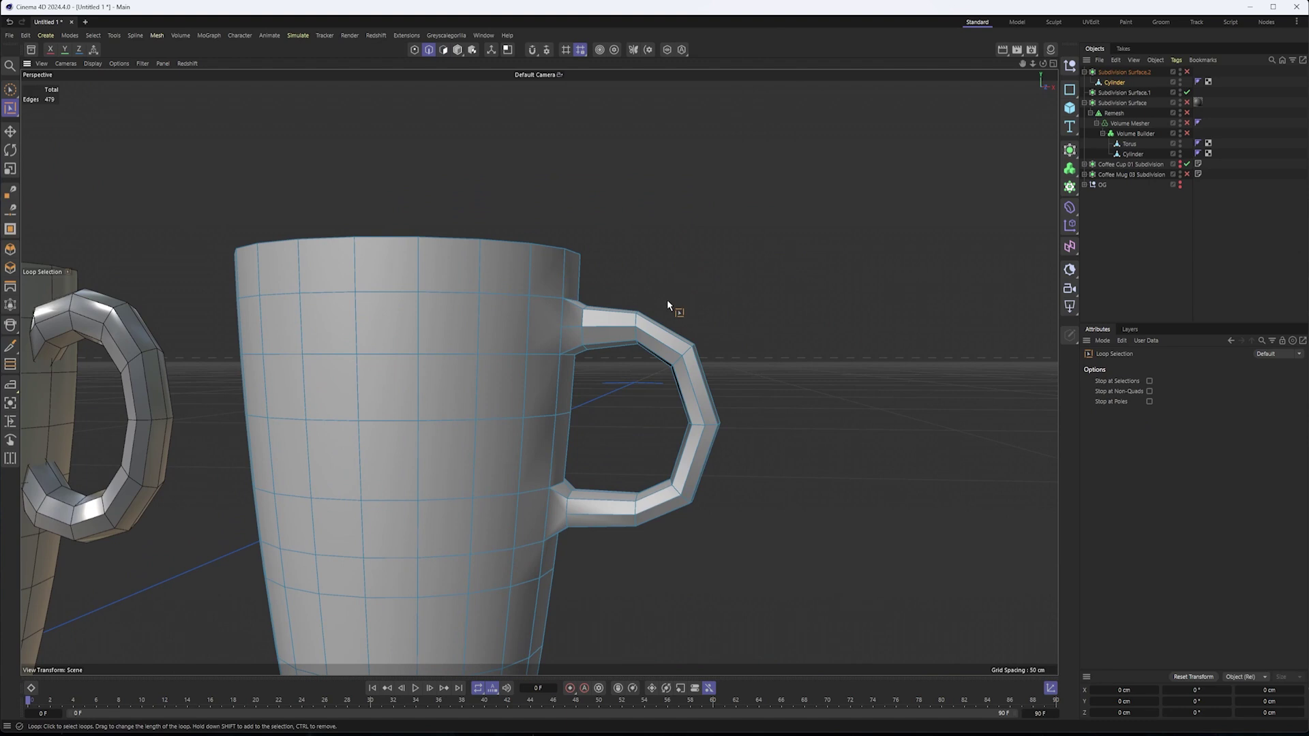
left_click(636, 330)
left_click(687, 355, "shift")
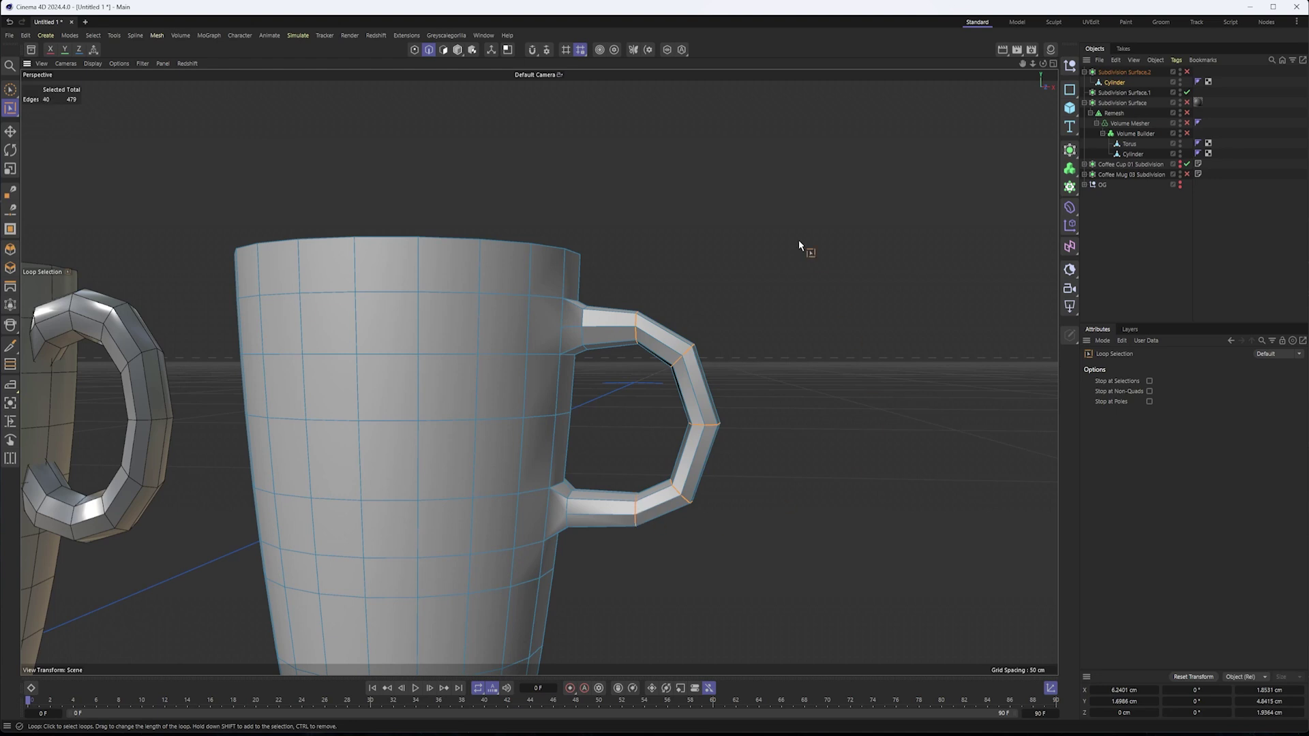
- Try to bevel the selected handle edge loops with 2 subdivisions, inspect the handle from behind, and undo the bevel
right_click(799, 244)
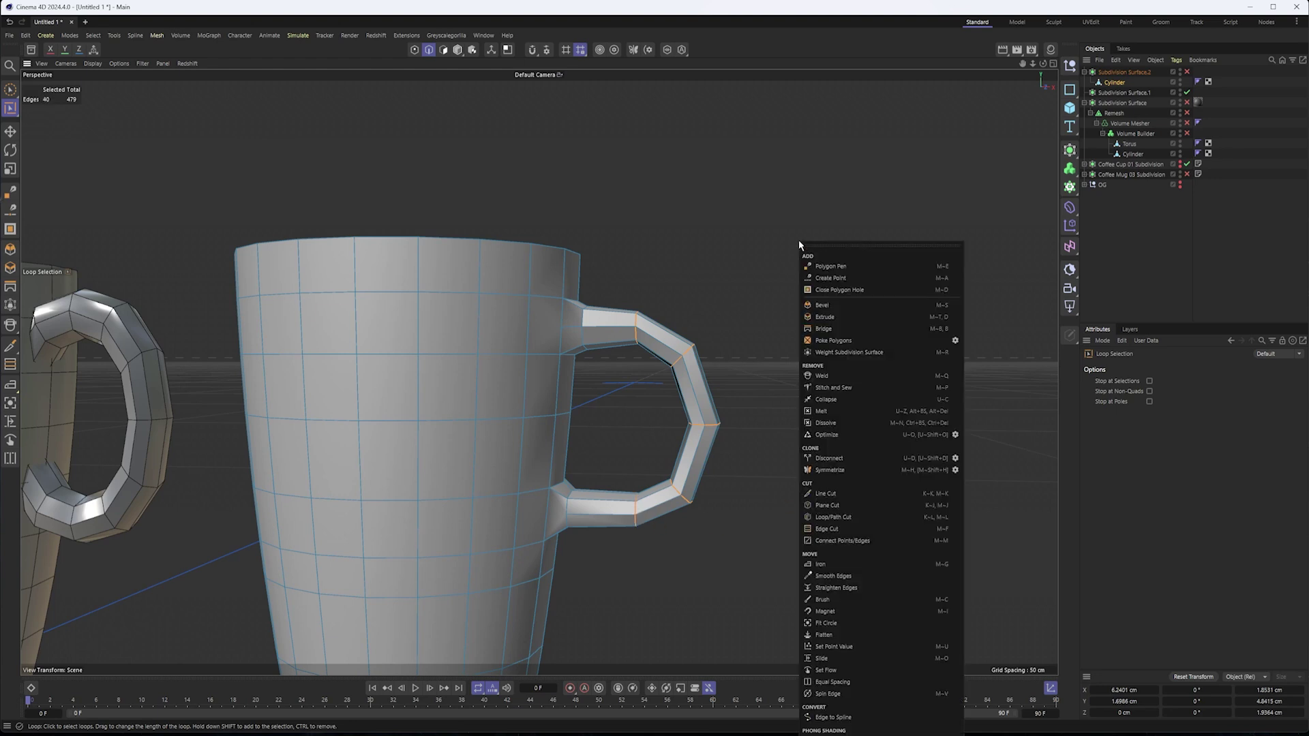
left_click(828, 307)
left_click_drag(785, 305, 879, 305)
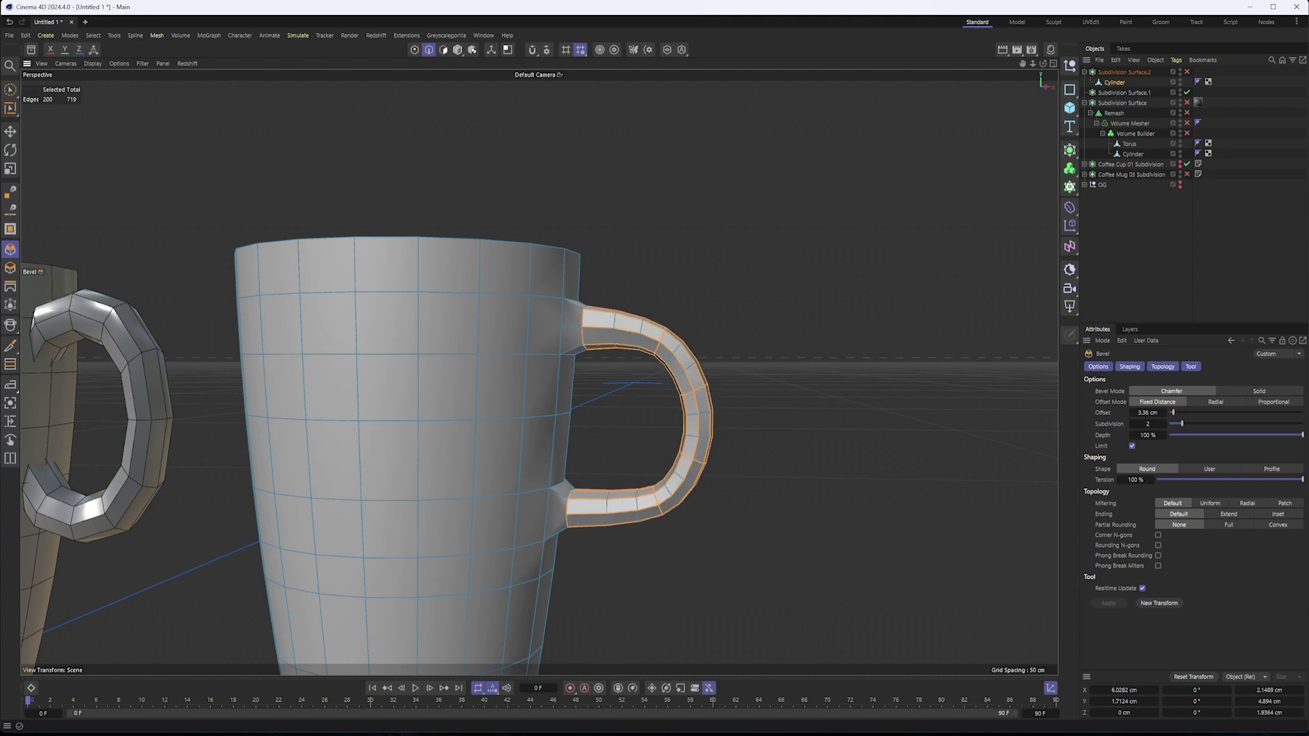
left_click_drag(714, 555, 458, 572, "alt")
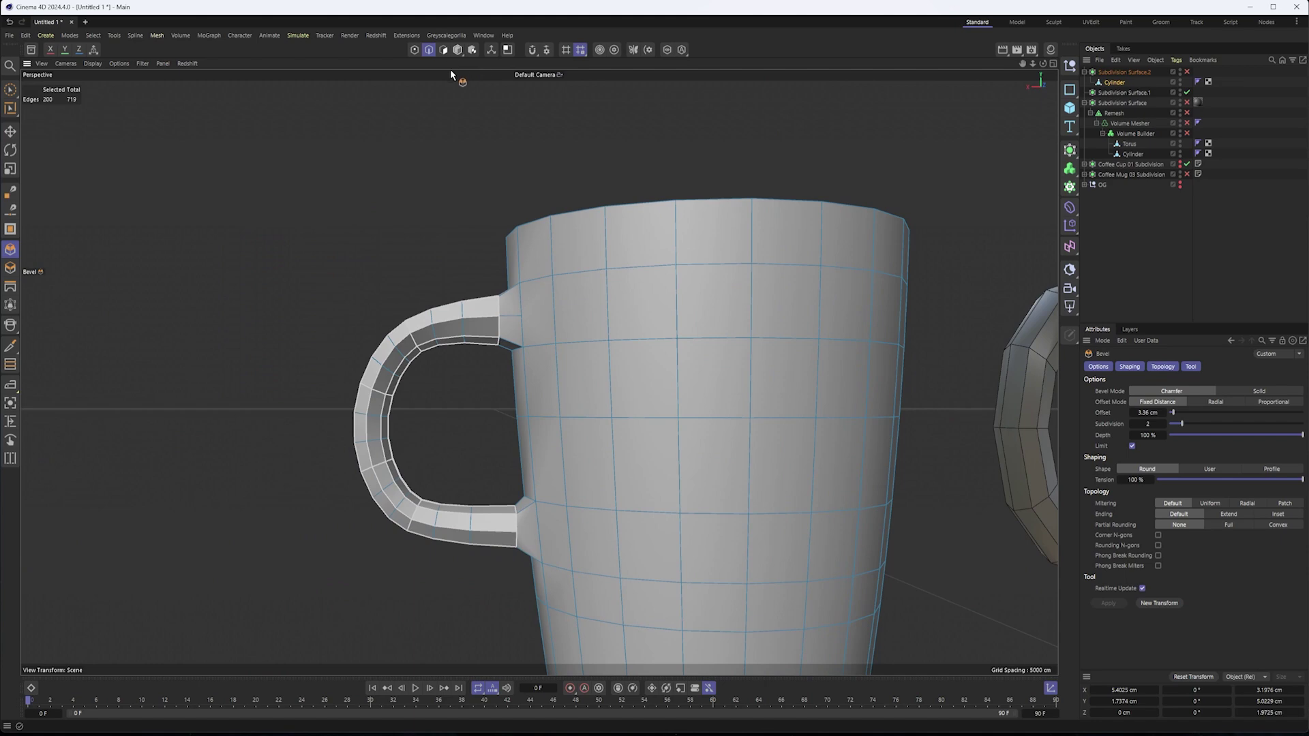
key("ctrl+z")
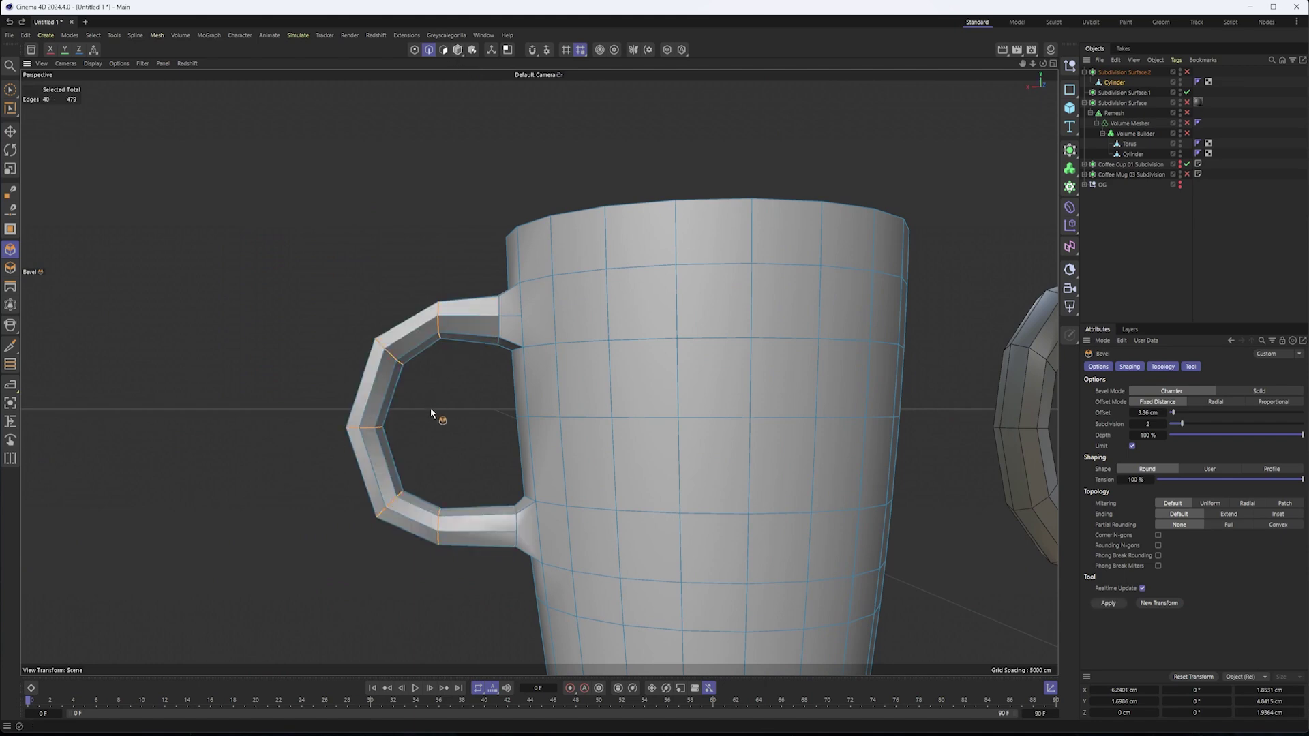
left_click_drag(423, 422, 734, 436, "alt")
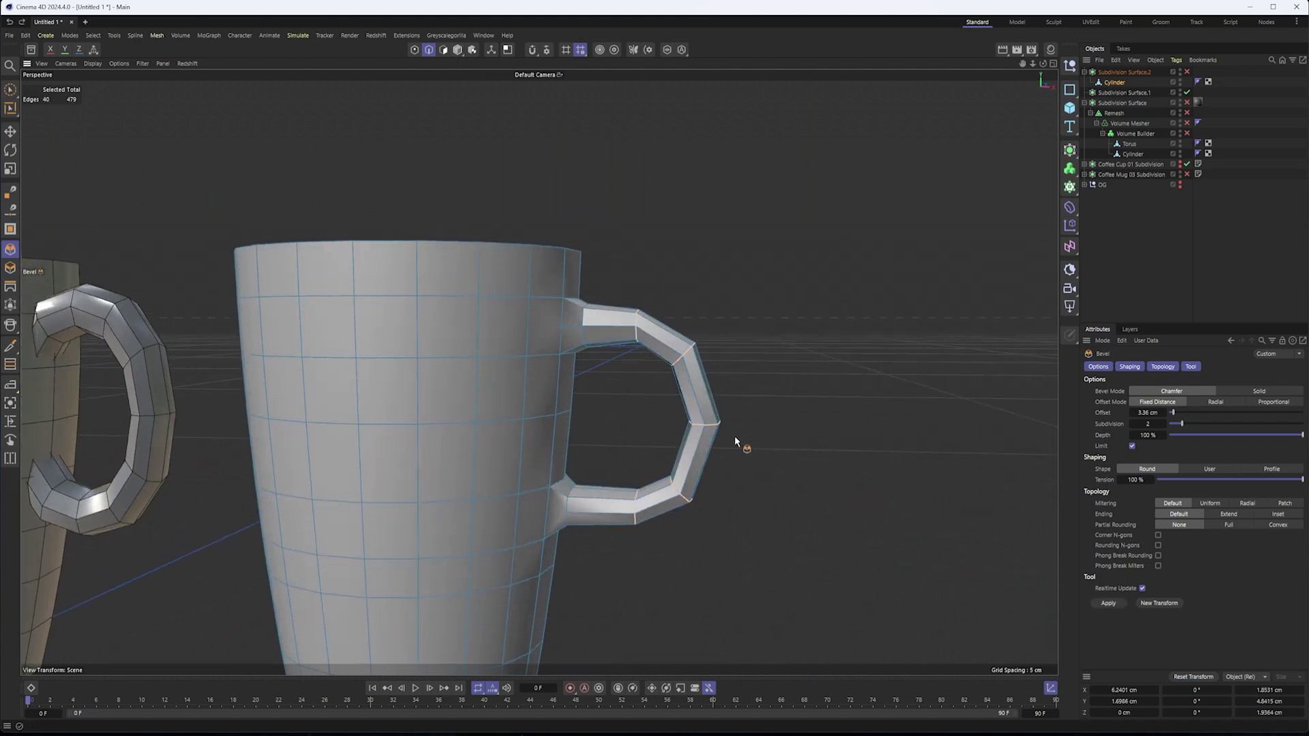
- Return to the front view with the Move tool and clear the handle's edge loop selection
key("e")
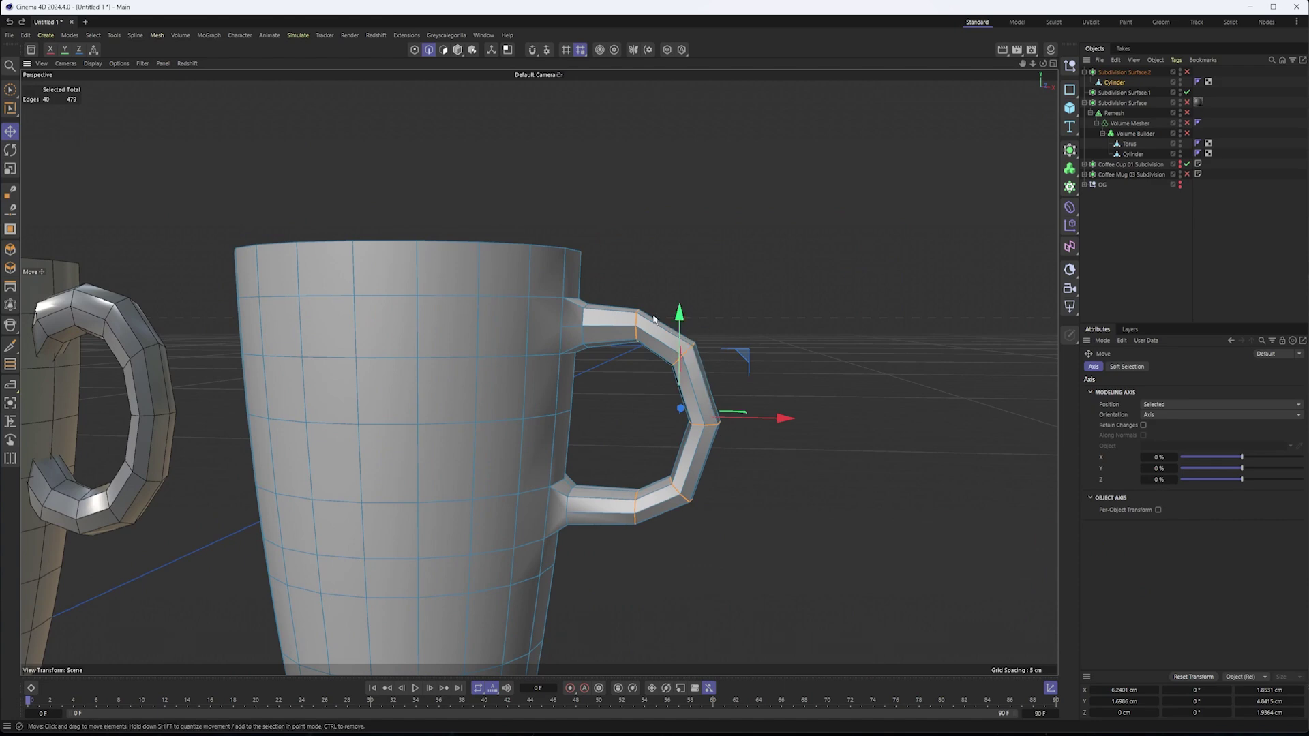
key("F3")
scroll(676, 368, "down", 8)
key("F4")
left_click(682, 109)
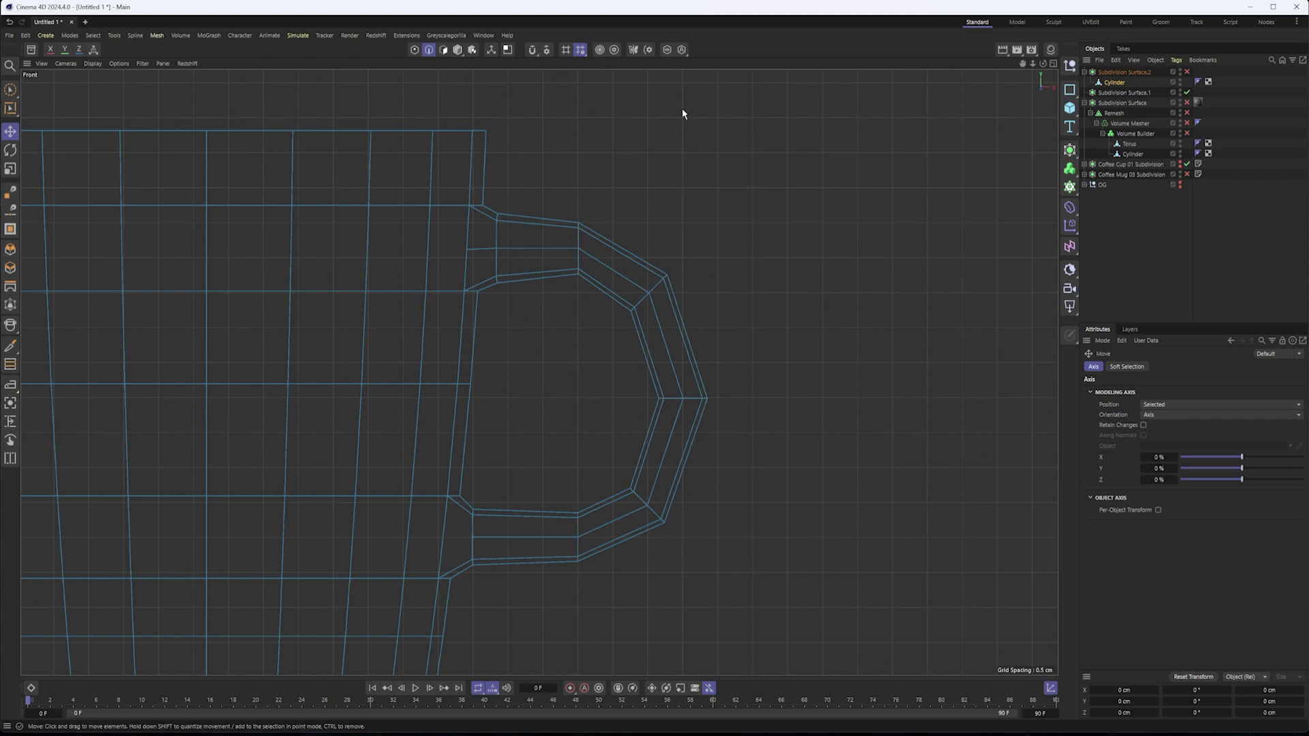
- Add a loop cut across the middle of the handle's upper diagonal segment
right_click(676, 138)
left_click(713, 413)
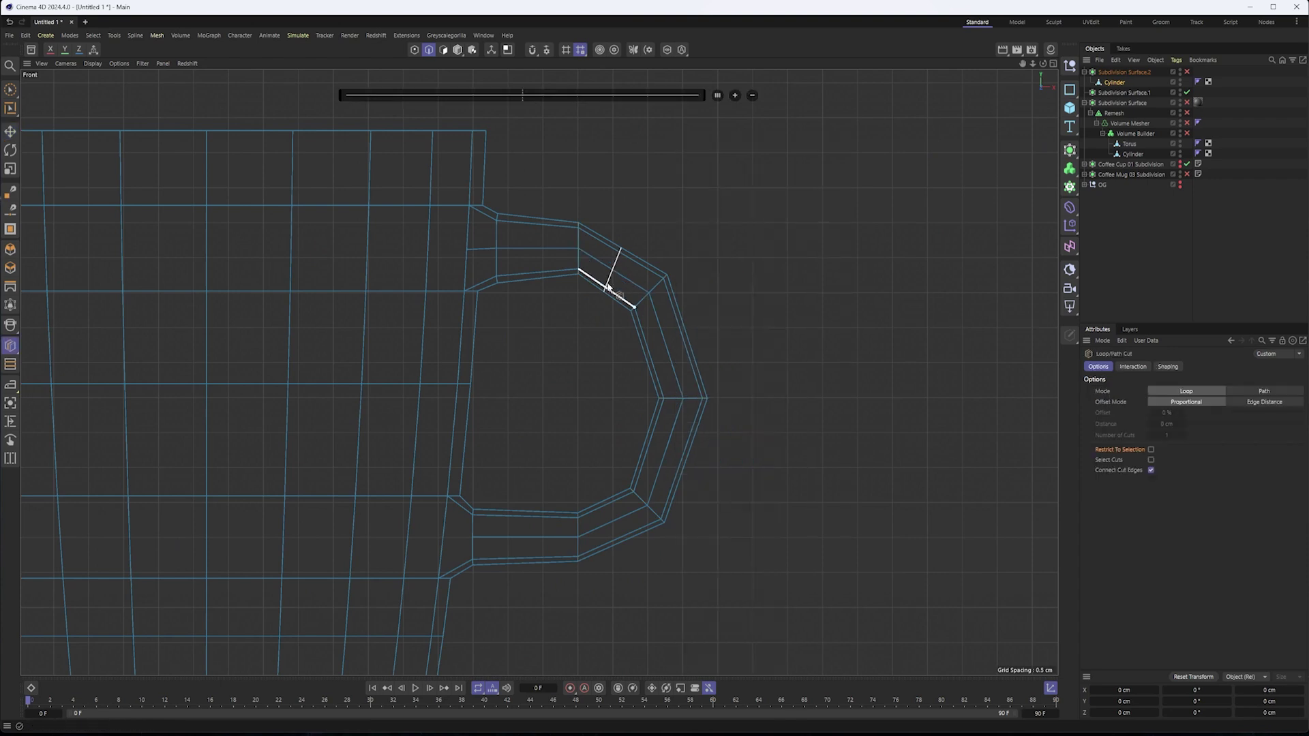
left_click(610, 293)
key("e")
scroll(620, 273, "up", 5)
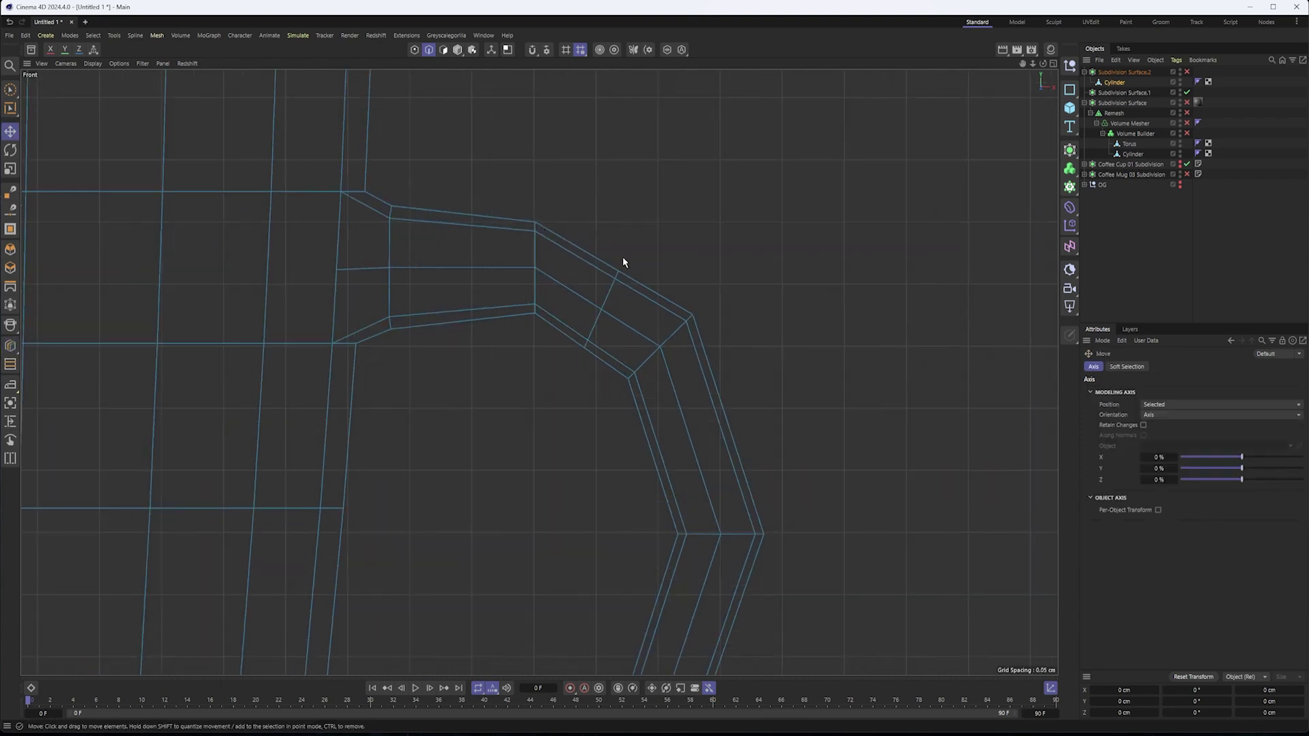
- Rectangle-select the new cut's points and move them outward to round the handle's upper bend
left_click(10, 90)
left_click(43, 124)
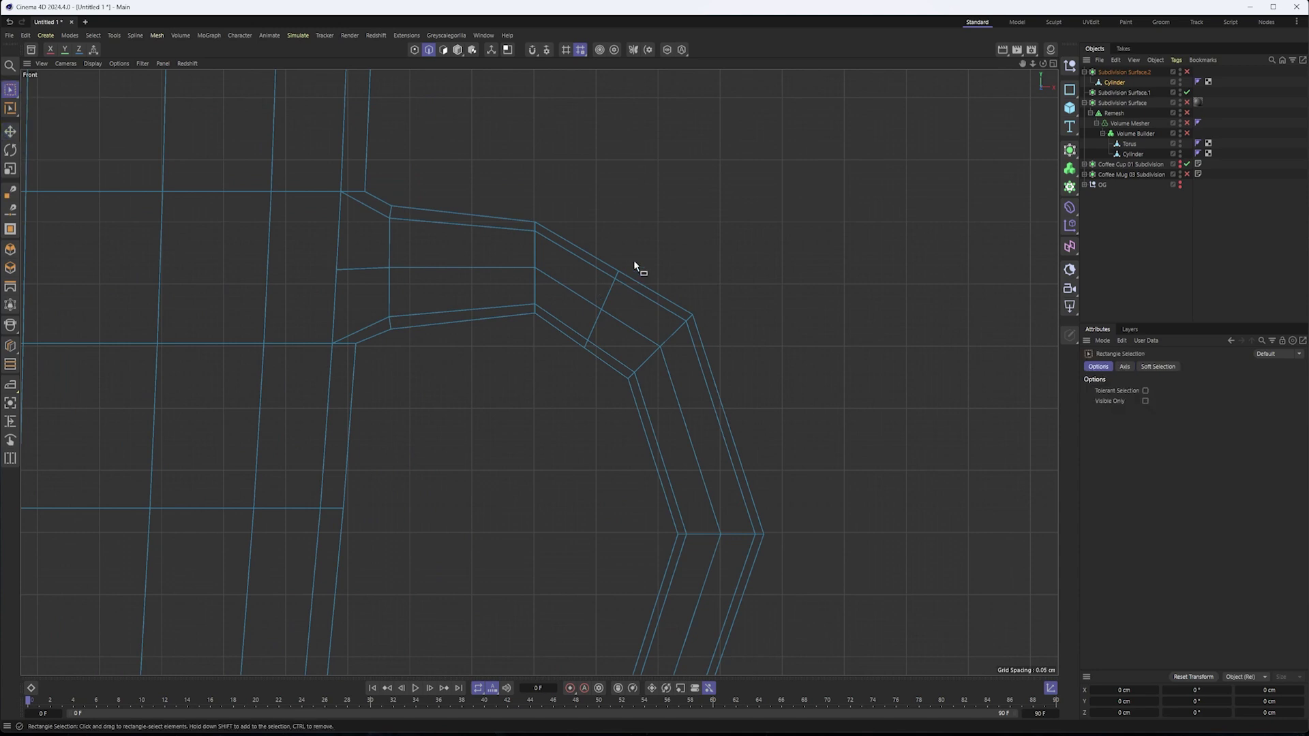
left_click(414, 49)
left_click_drag(642, 241, 561, 369)
left_click_drag(660, 245, 661, 229)
scroll(587, 329, "down", 2)
- Loop-cut the segment just above the handle's outermost bend and move the new points outward to continue the curve
right_click(611, 403)
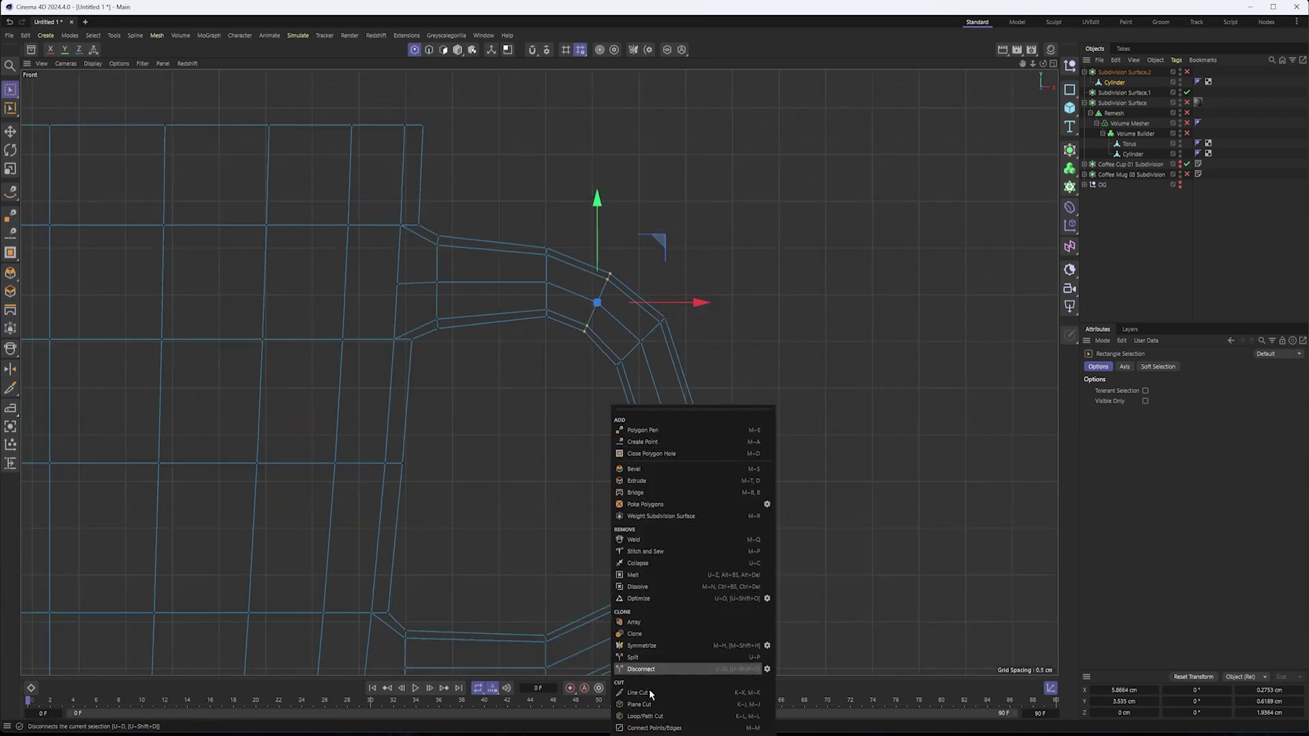
left_click(658, 710)
left_click(640, 423)
key("space")
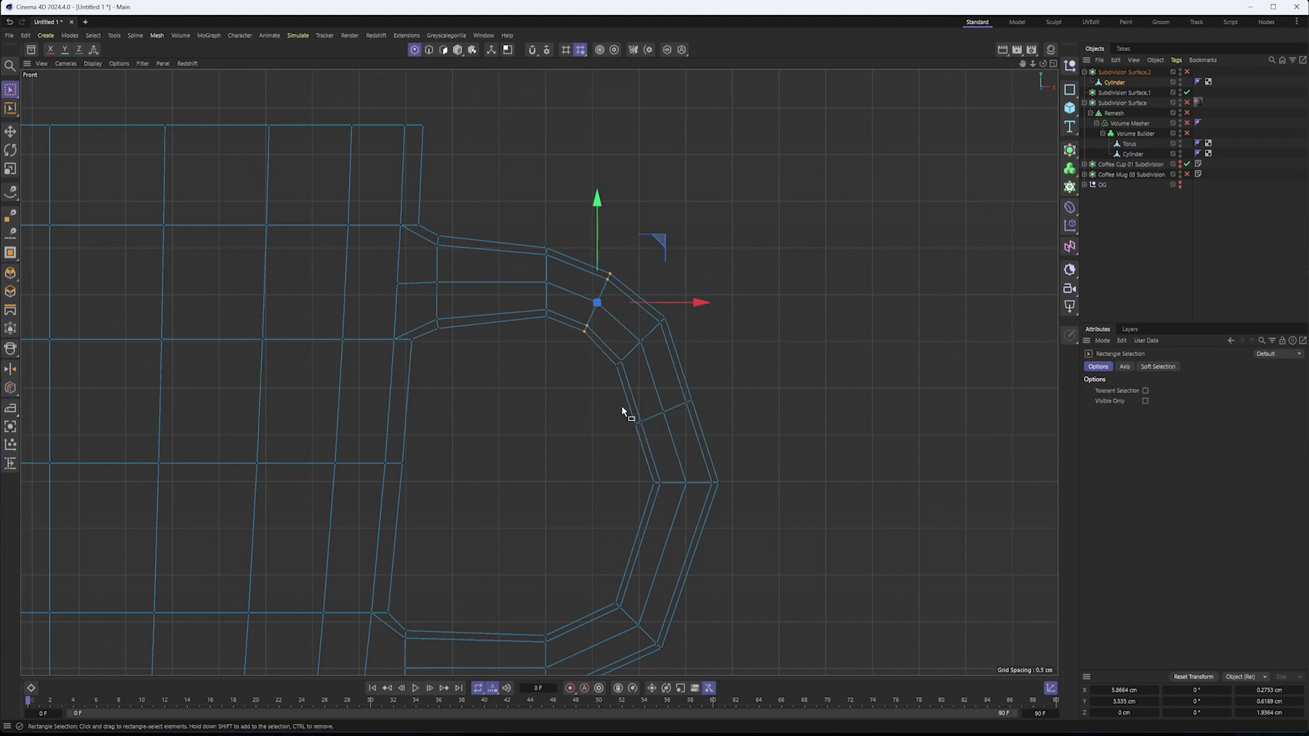
left_click_drag(587, 374, 747, 443)
key("e")
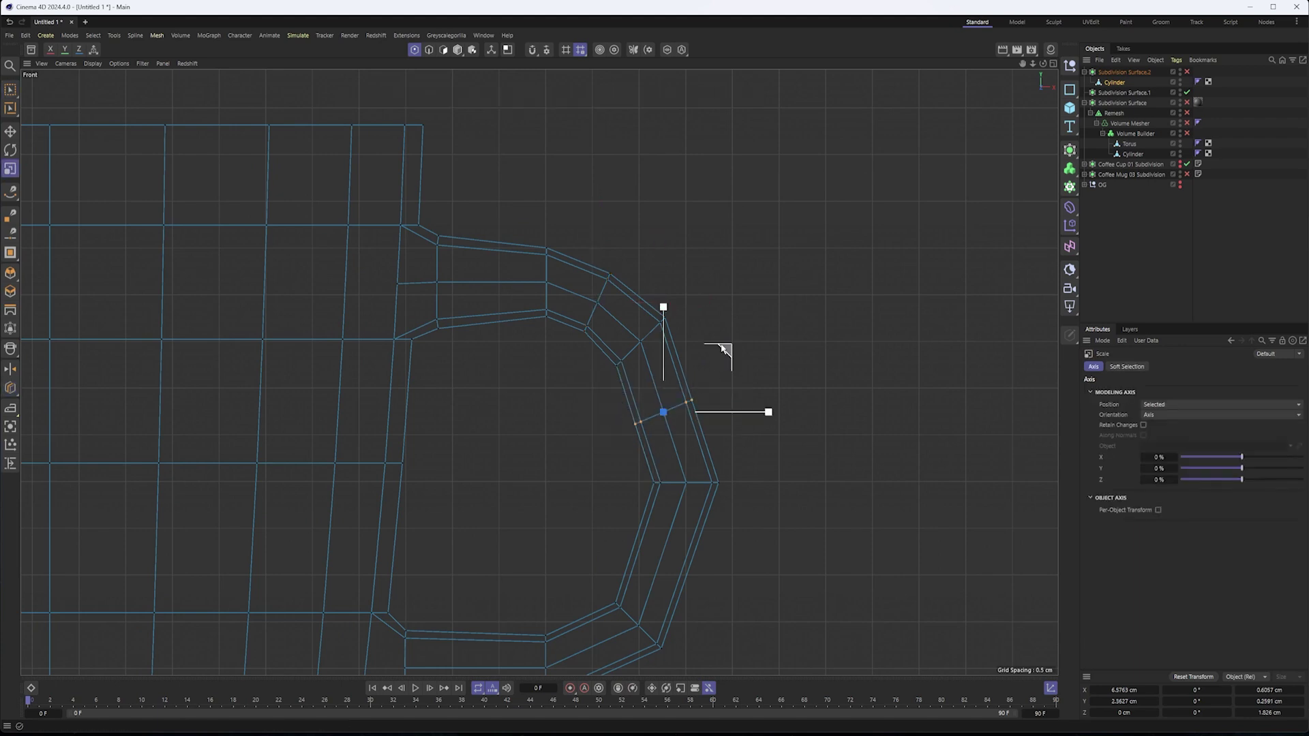
left_click_drag(724, 353, 734, 353)
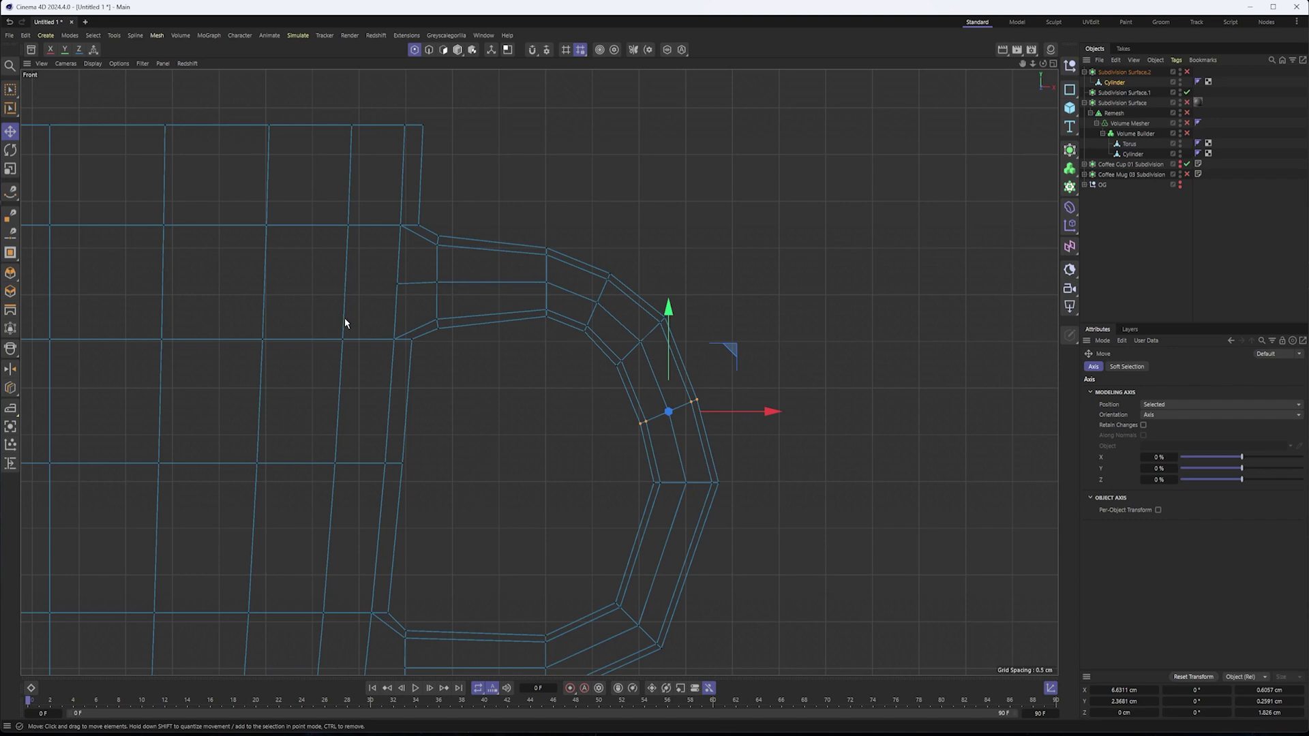
- Rotate the points of the upper added loop slightly to follow the handle's curve, and clear the selection
left_click_drag(623, 254, 562, 357)
key("r")
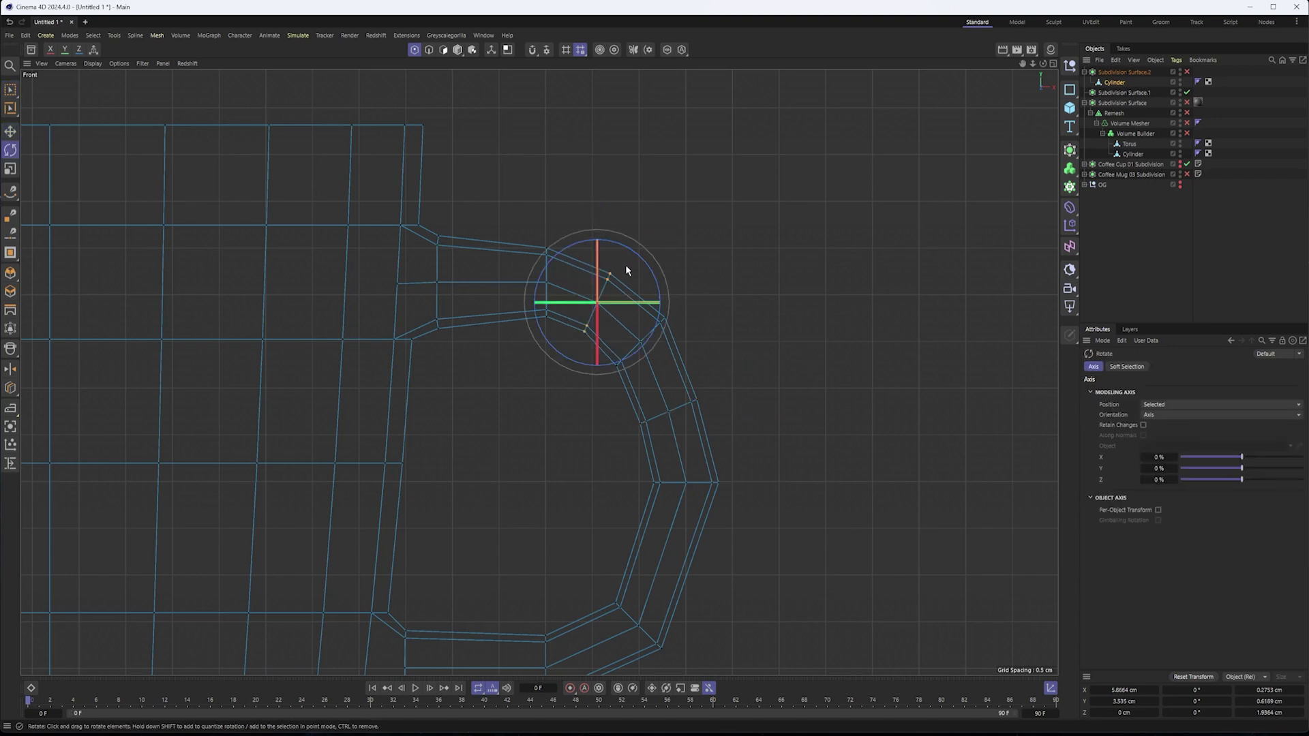
left_click_drag(635, 258, 641, 257)
left_click(618, 255)
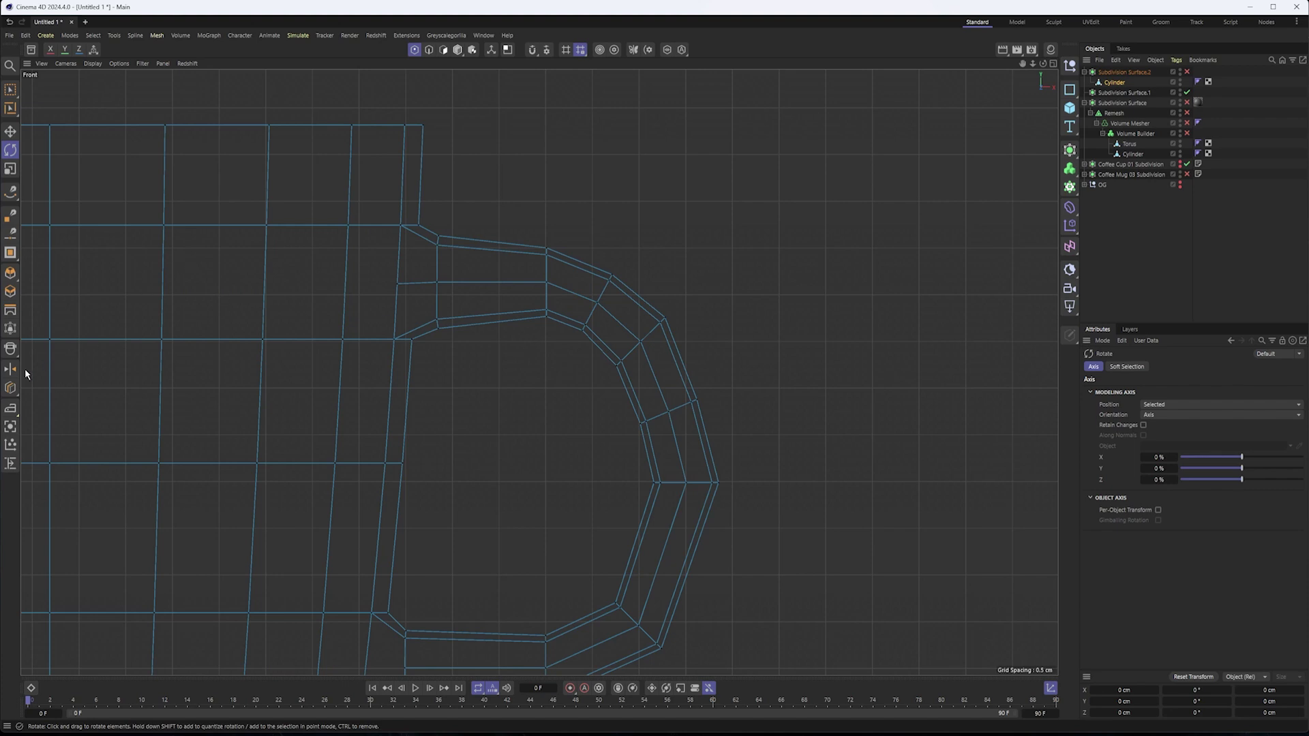
- Sketch doodle guide lines fanning out from the handle opening's centre through its upper edge loops
left_click(458, 50)
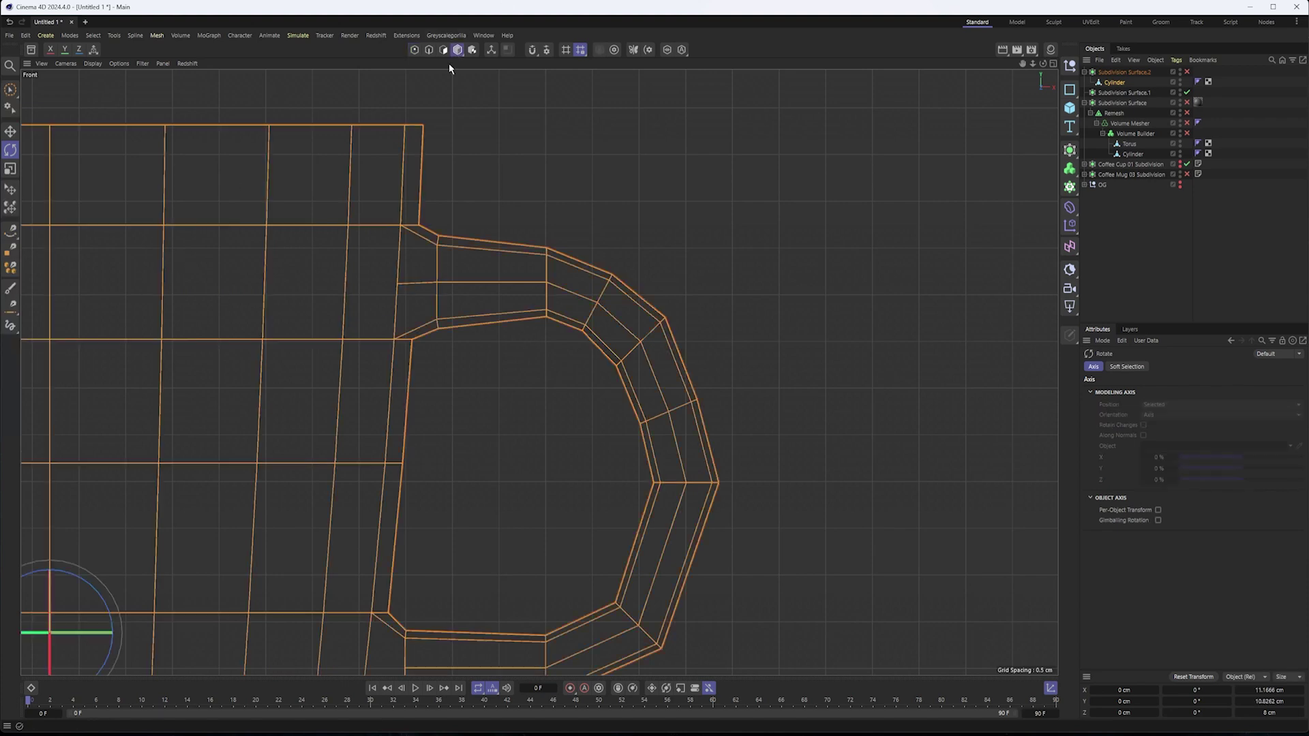
left_click(10, 325)
left_click_drag(546, 256, 549, 419)
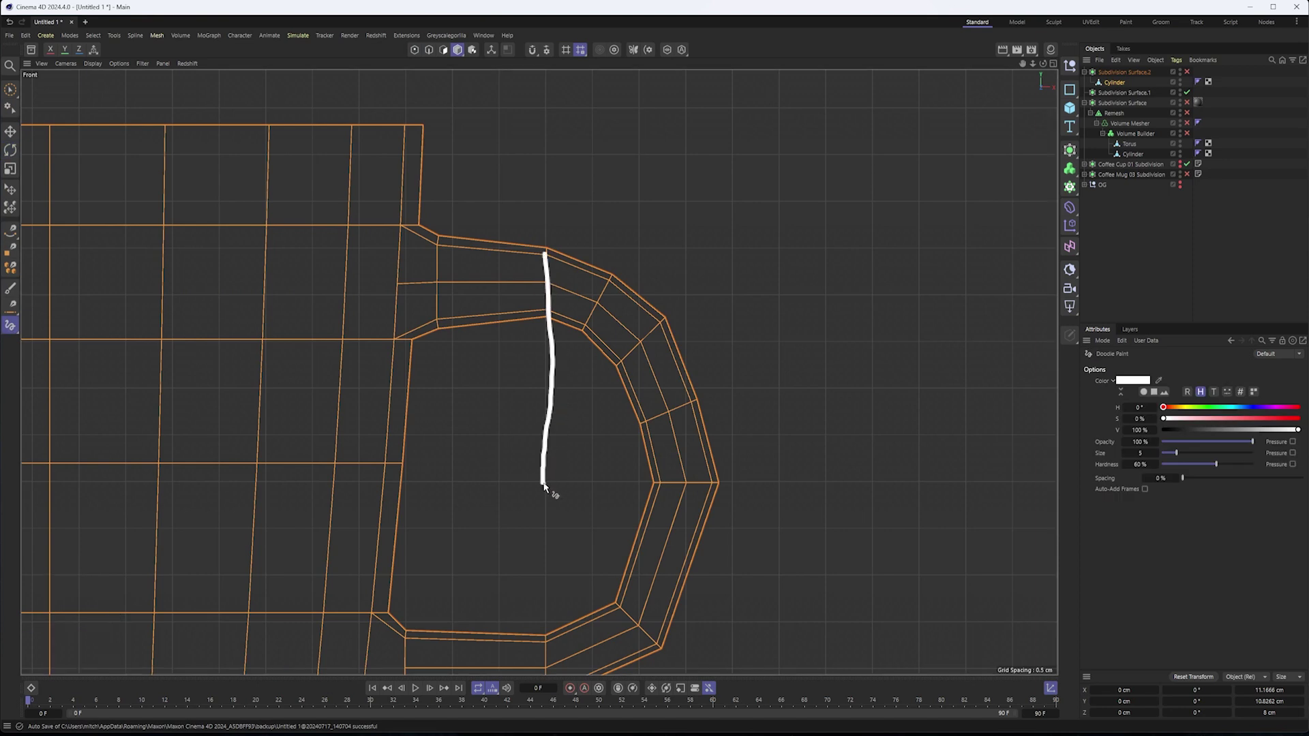
left_click_drag(707, 485, 719, 484)
left_click_drag(544, 482, 656, 337)
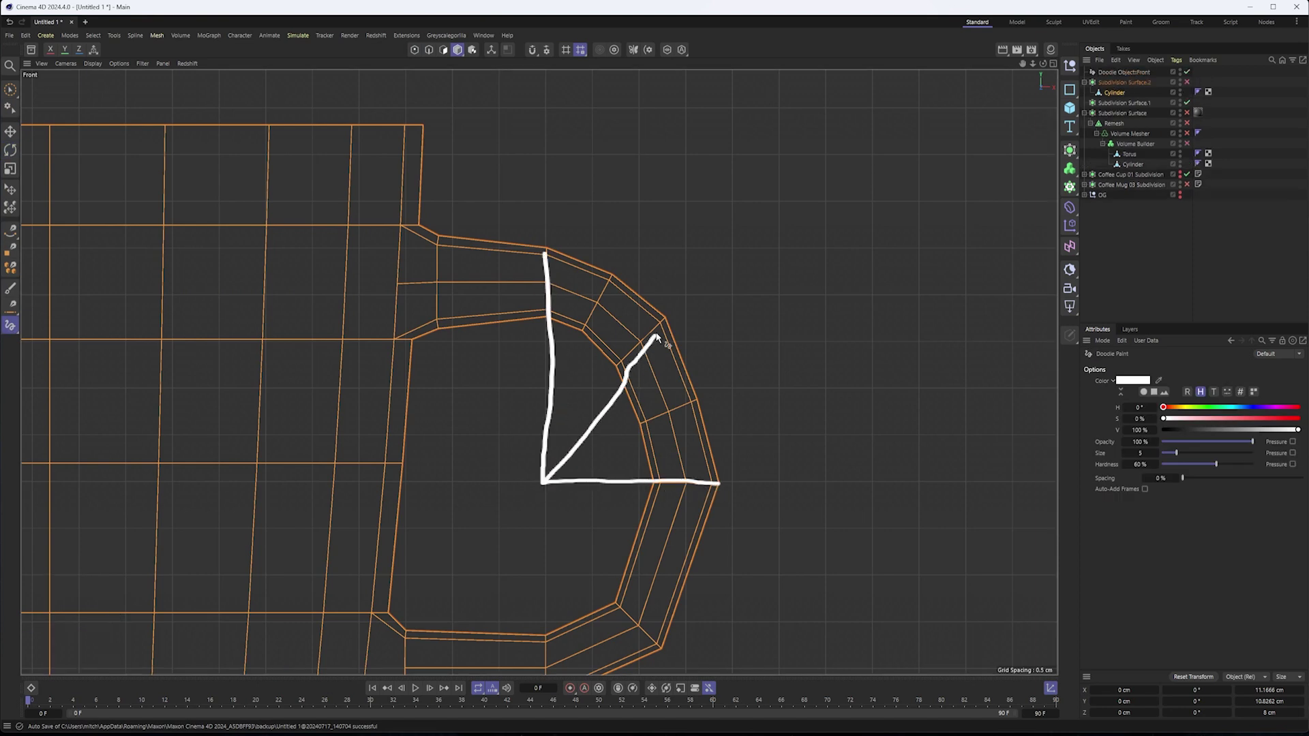
left_click_drag(542, 481, 592, 331)
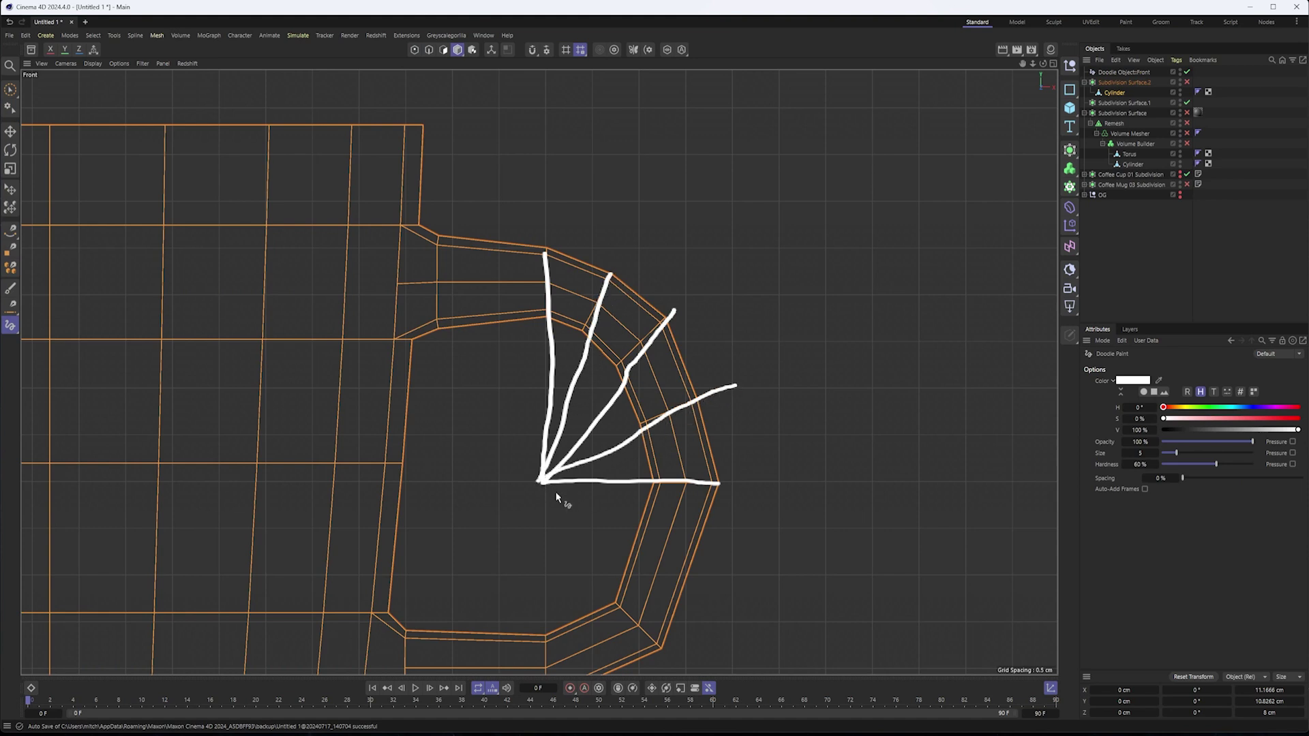
left_click_drag(543, 482, 621, 333)
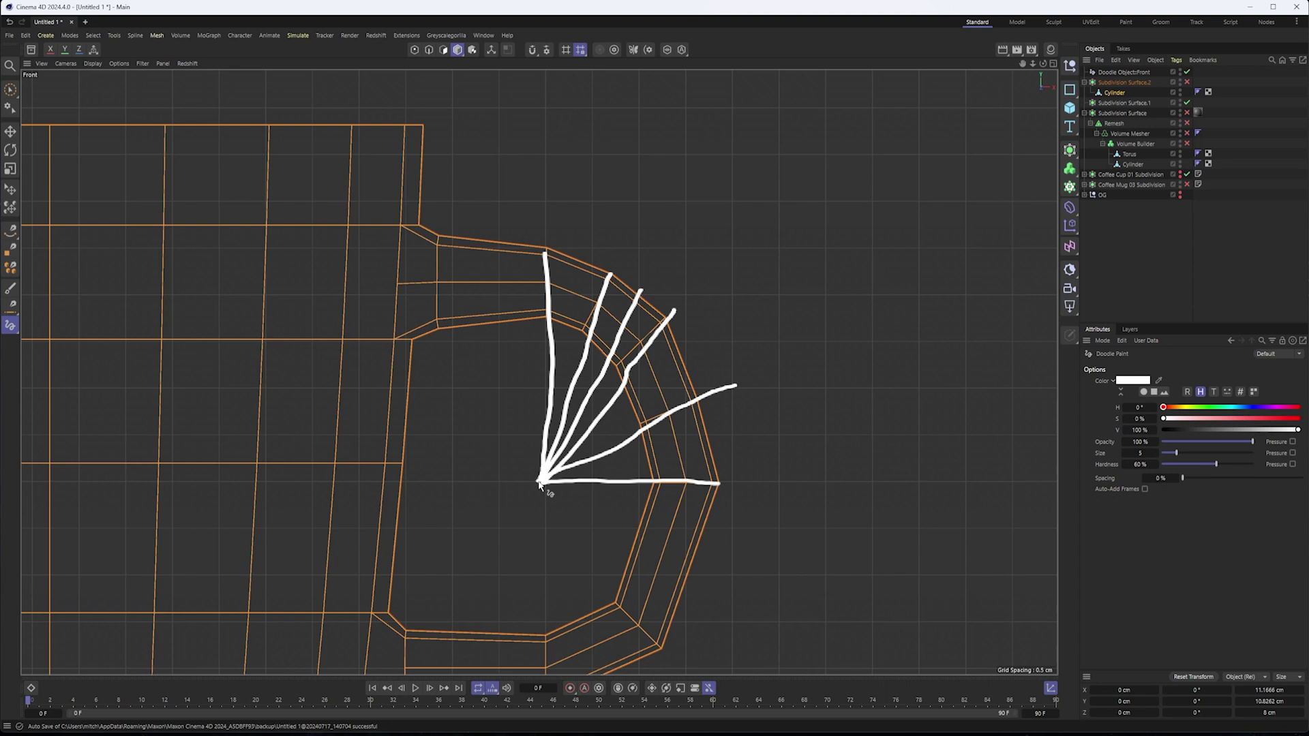
left_click_drag(584, 475, 707, 449)
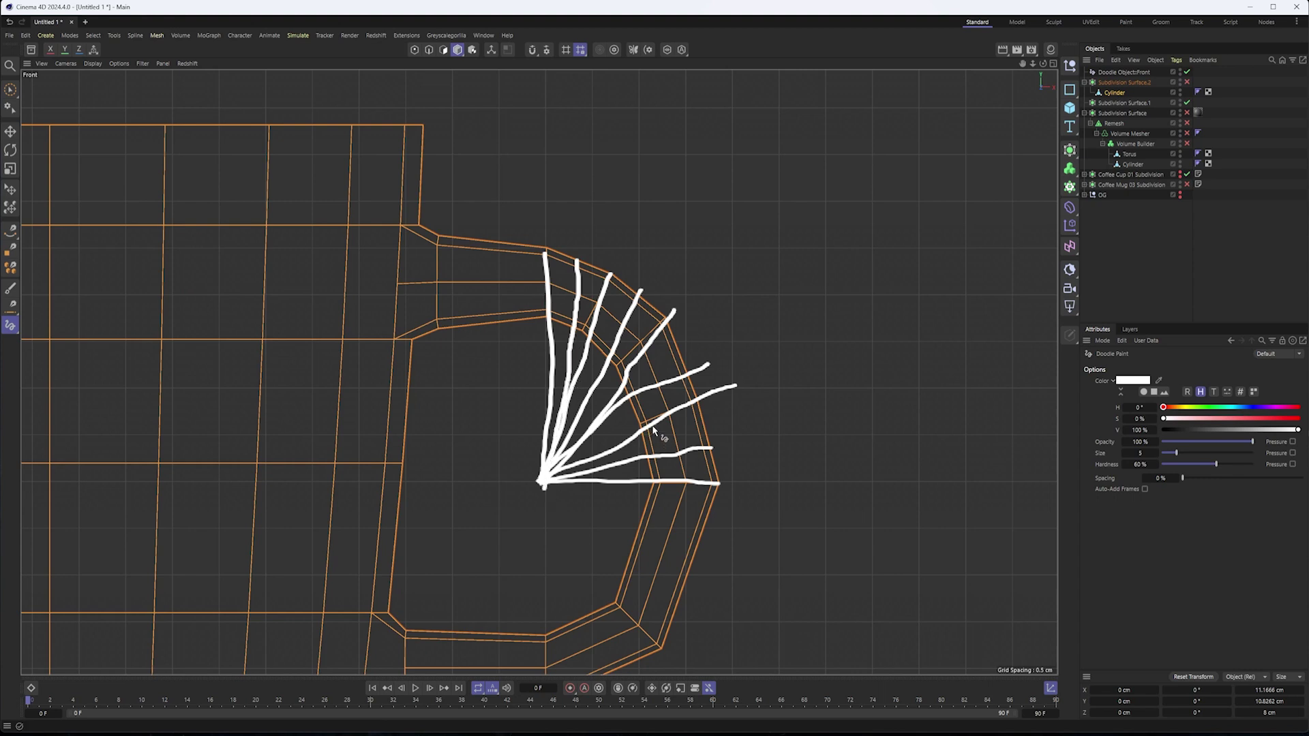
- Undo the doodle guide lines drawn over the handle
key("ctrl+z")
key("ctrl+z")
key("ctrl+z")
key("ctrl+z")
key("ctrl+z")
key("ctrl+z")
key("ctrl+z")
key("ctrl+z")
key("ctrl+z")
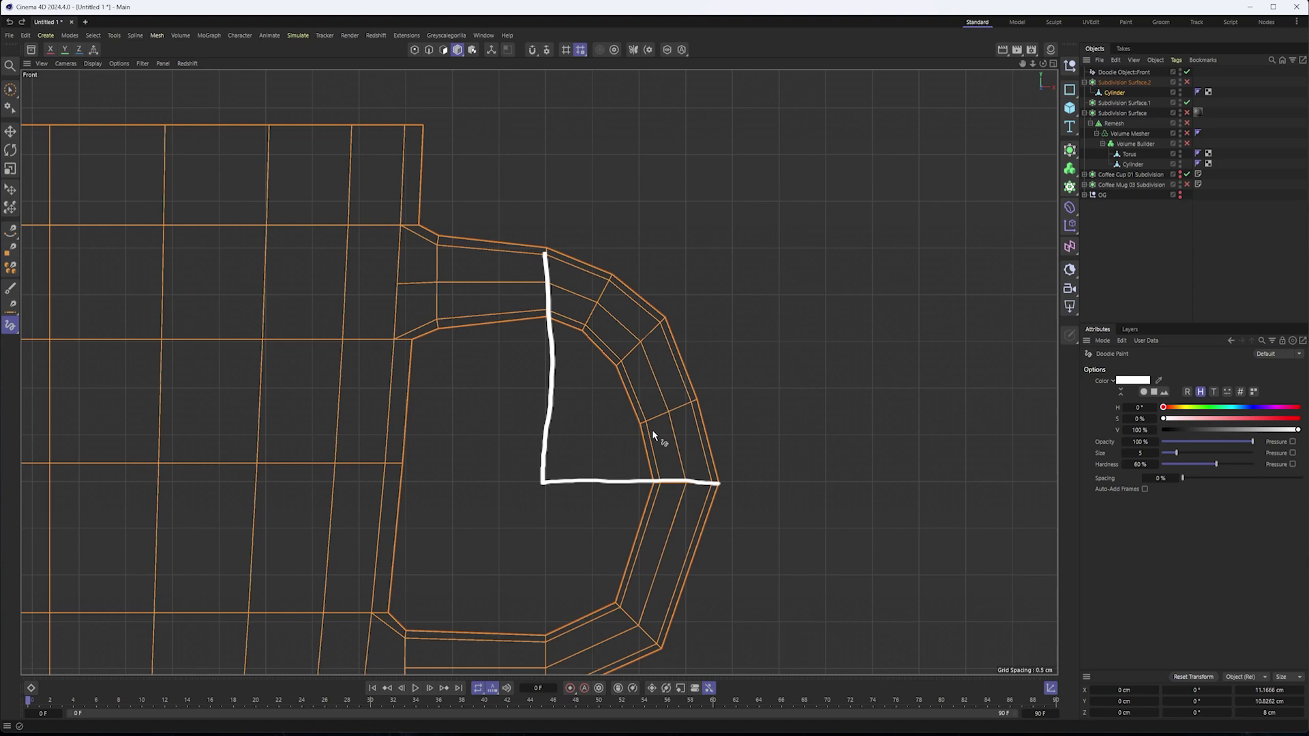
- Examine the rounded handle in the perspective view beside the reference mugs
scroll(561, 460, "down", 2)
middle_click_drag(564, 460, 669, 431, "alt")
scroll(656, 434, "down", 1)
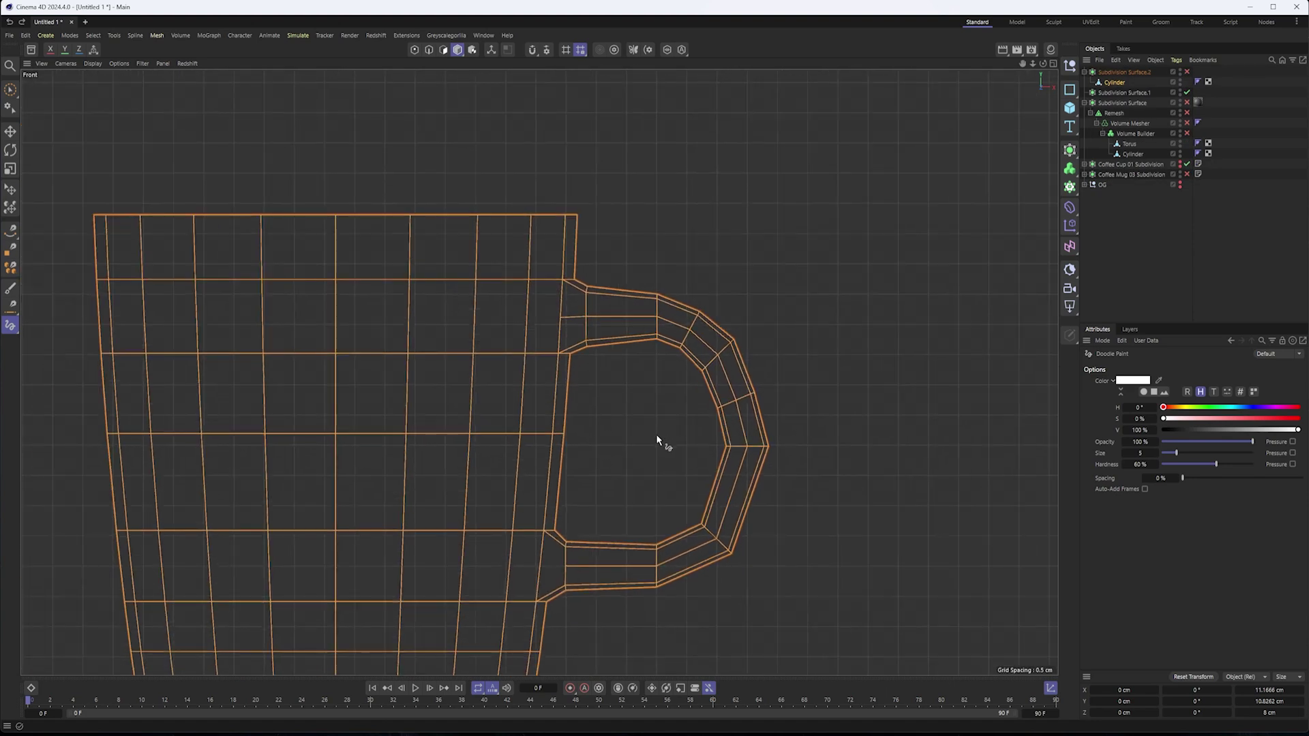
key("F1")
left_click_drag(648, 425, 382, 453, "alt")
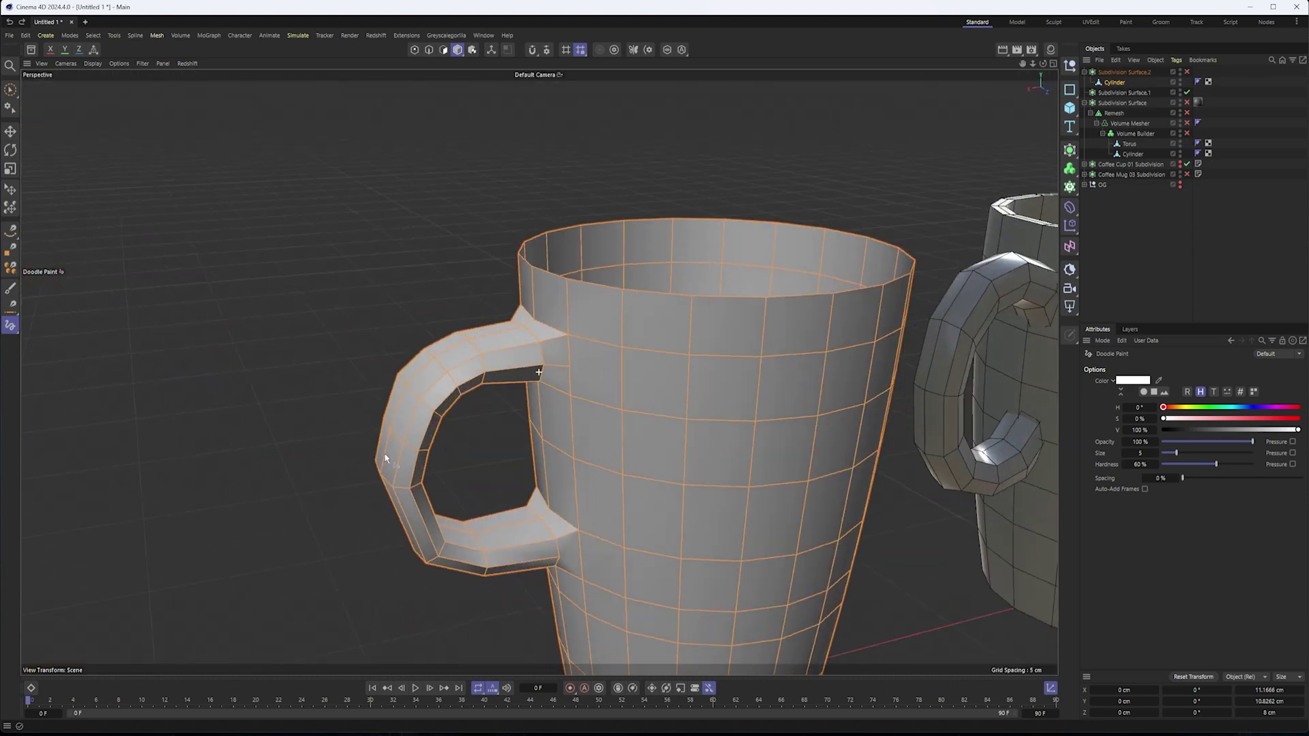
scroll(576, 470, "down", 2)
middle_click_drag(575, 470, 512, 343, "alt")
left_click_drag(512, 340, 569, 356, "alt")
right_click_drag(569, 356, 397, 363, "alt")
middle_click_drag(703, 343, 561, 416, "alt")
mouse_move(590, 414)
right_mouse_down("alt")
mouse_move(399, 395)
mouse_move(594, 391)
mouse_move(585, 400)
right_mouse_up("alt")
middle_click_drag(472, 433, 585, 400, "alt")
left_click_drag(520, 421, 507, 390, "alt")
right_click_drag(462, 397, 519, 387, "alt")
left_click(414, 50)
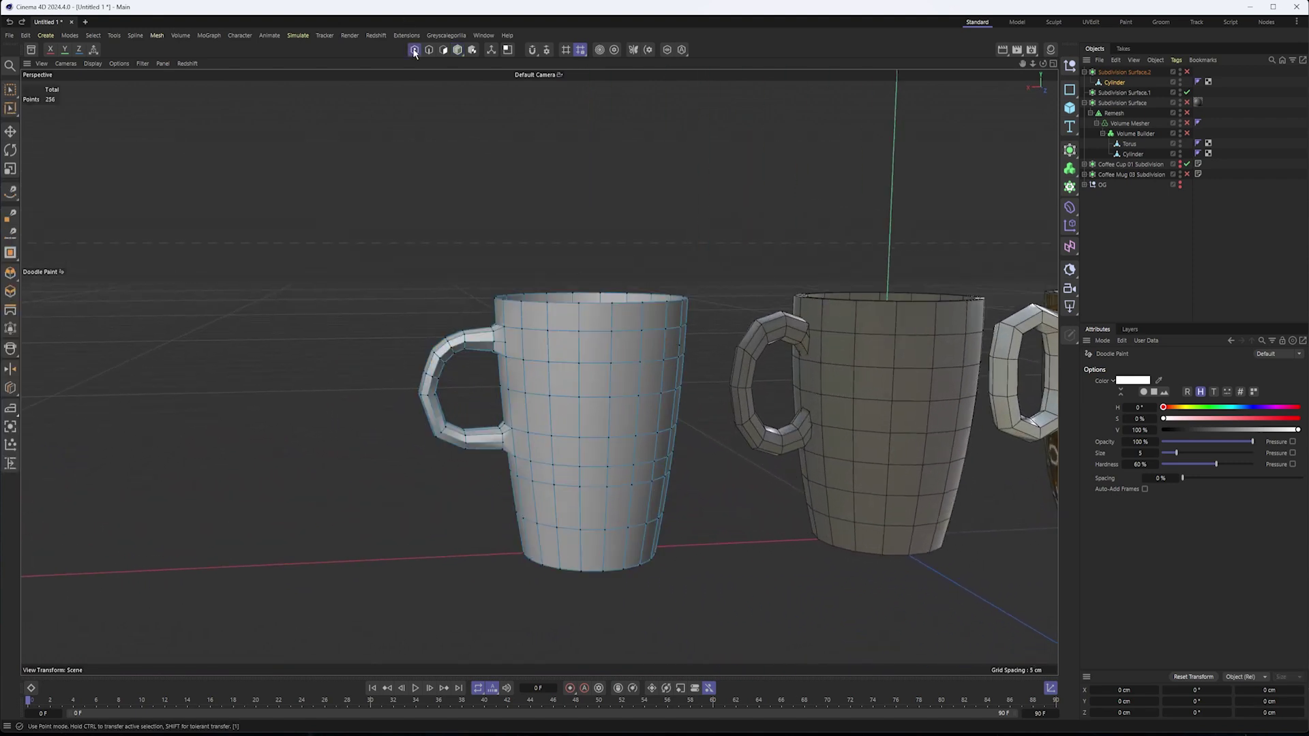
left_click(457, 50)
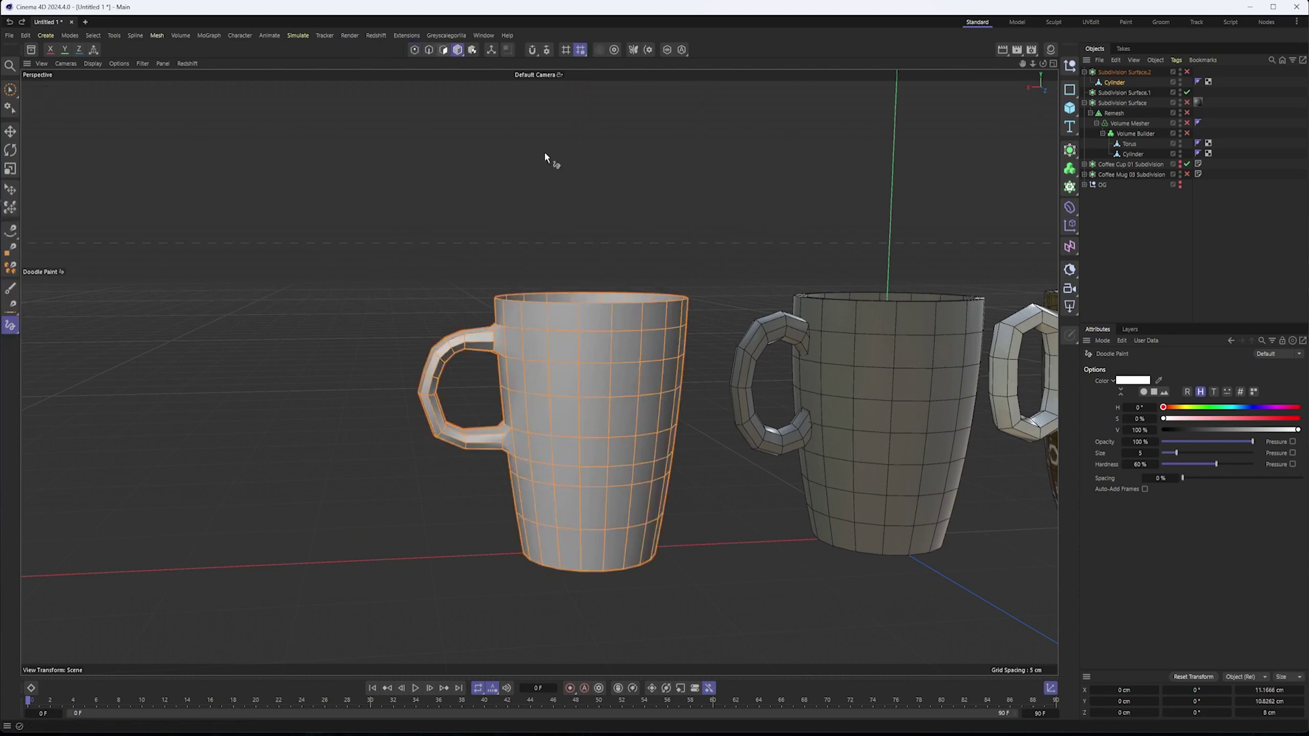
- Display the mugs shaded without wireframe lines and inspect the handle's shape
left_click(93, 64)
left_click(102, 93)
right_click_drag(503, 331, 543, 324, "alt")
left_click(1183, 231)
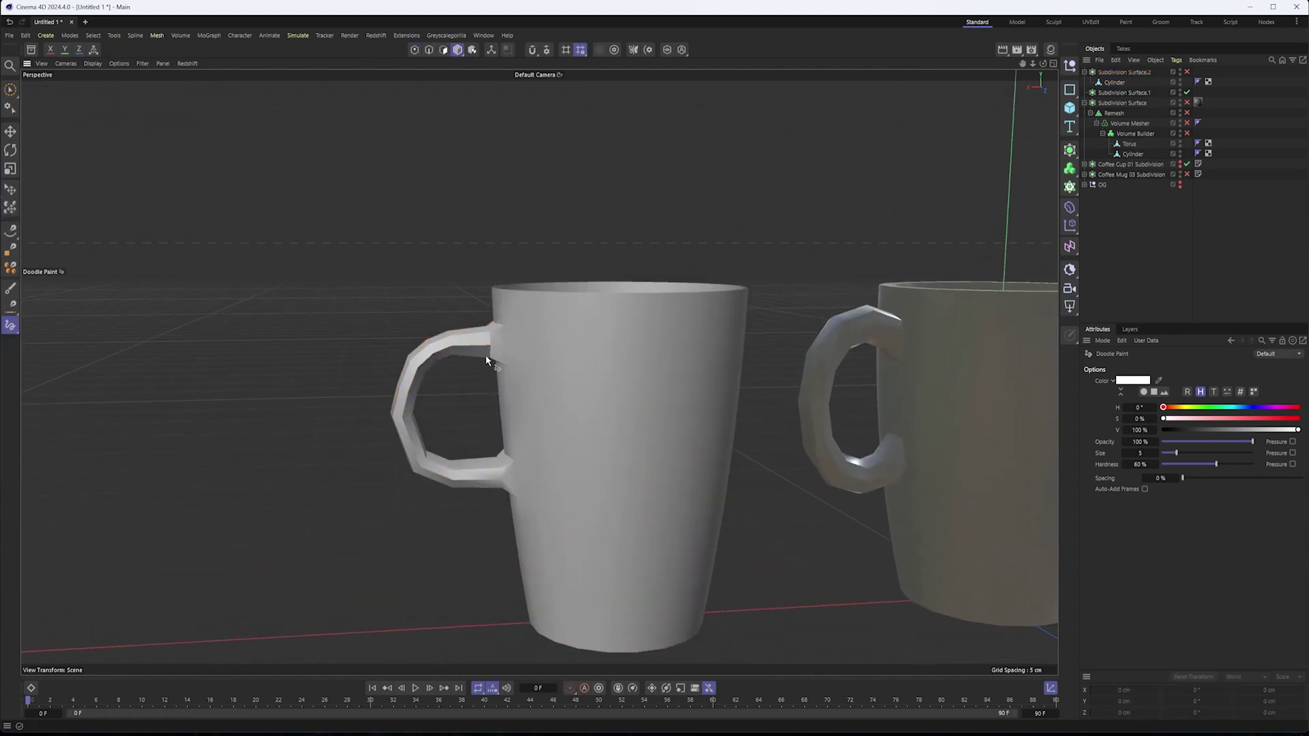
left_click_drag(486, 361, 452, 347, "alt")
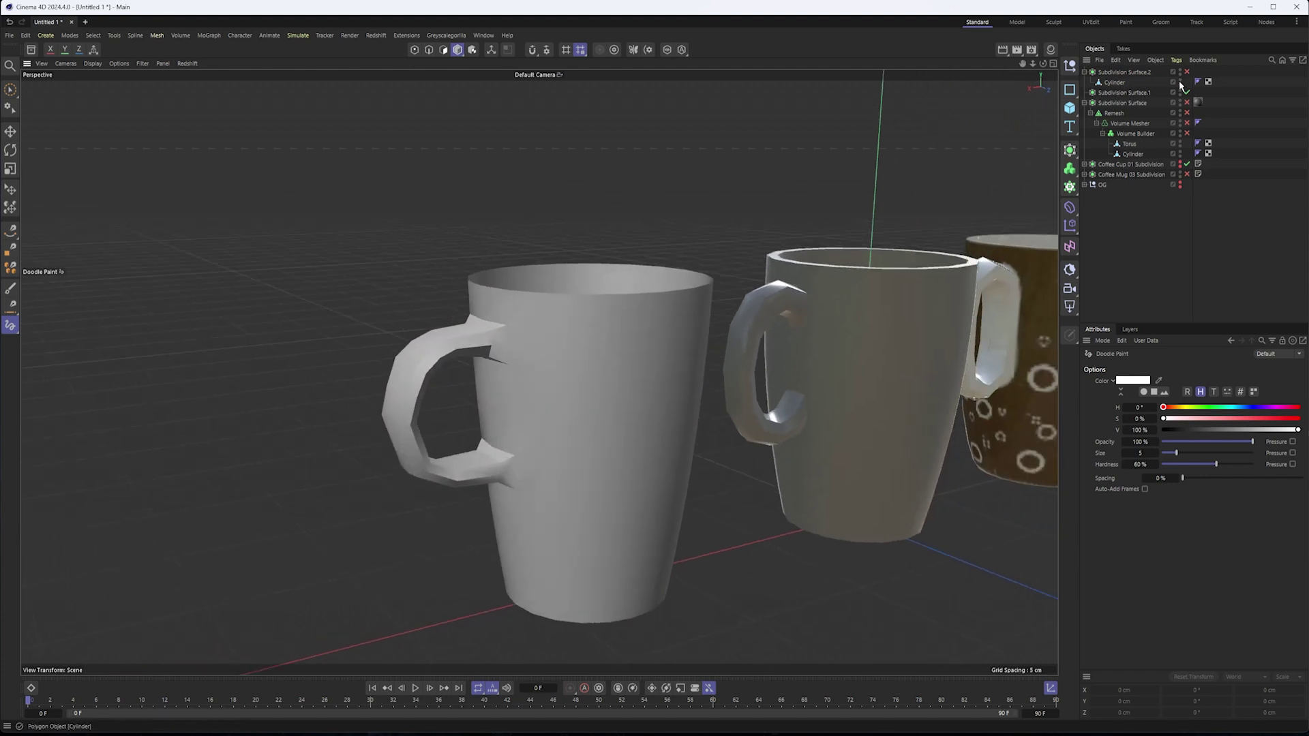
left_click(1207, 82)
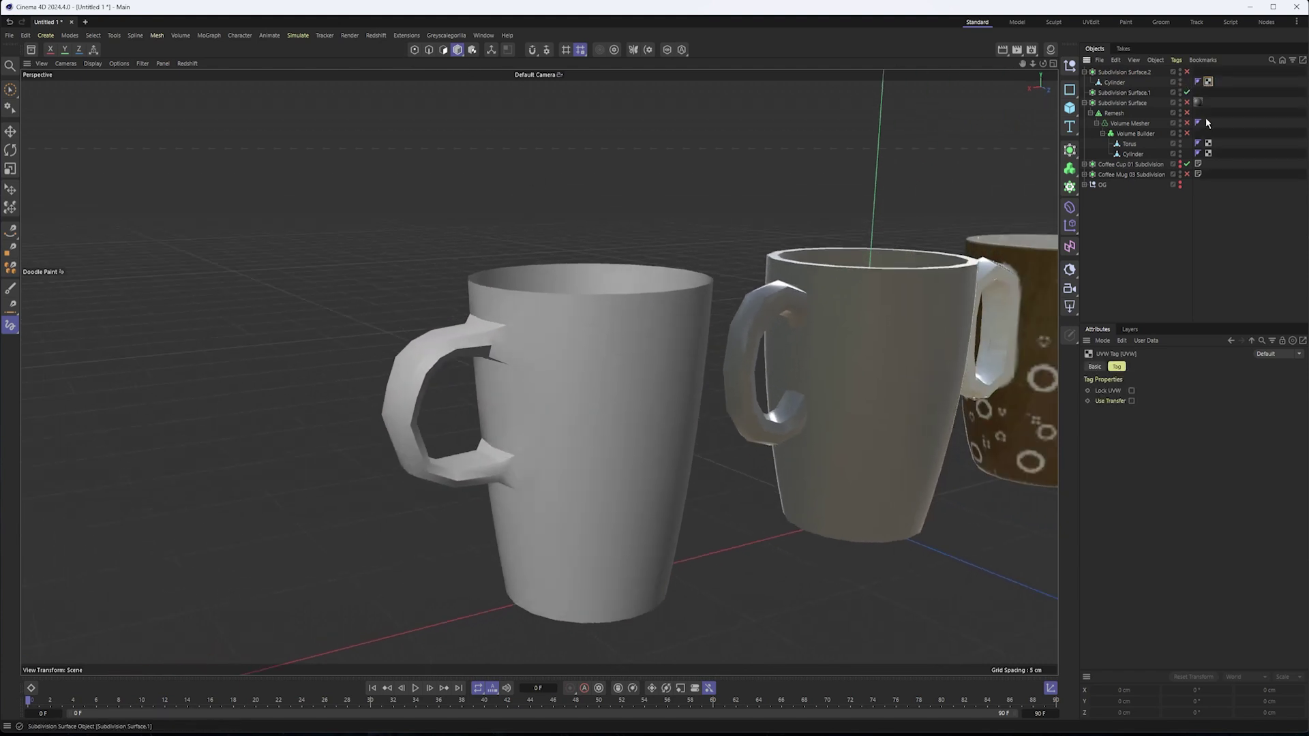
- Enable the new mug's Subdivision Surface and inspect the smoothed handle, first plain and again with wireframe lines
left_click(1187, 71)
left_click_drag(523, 164, 692, 295, "alt")
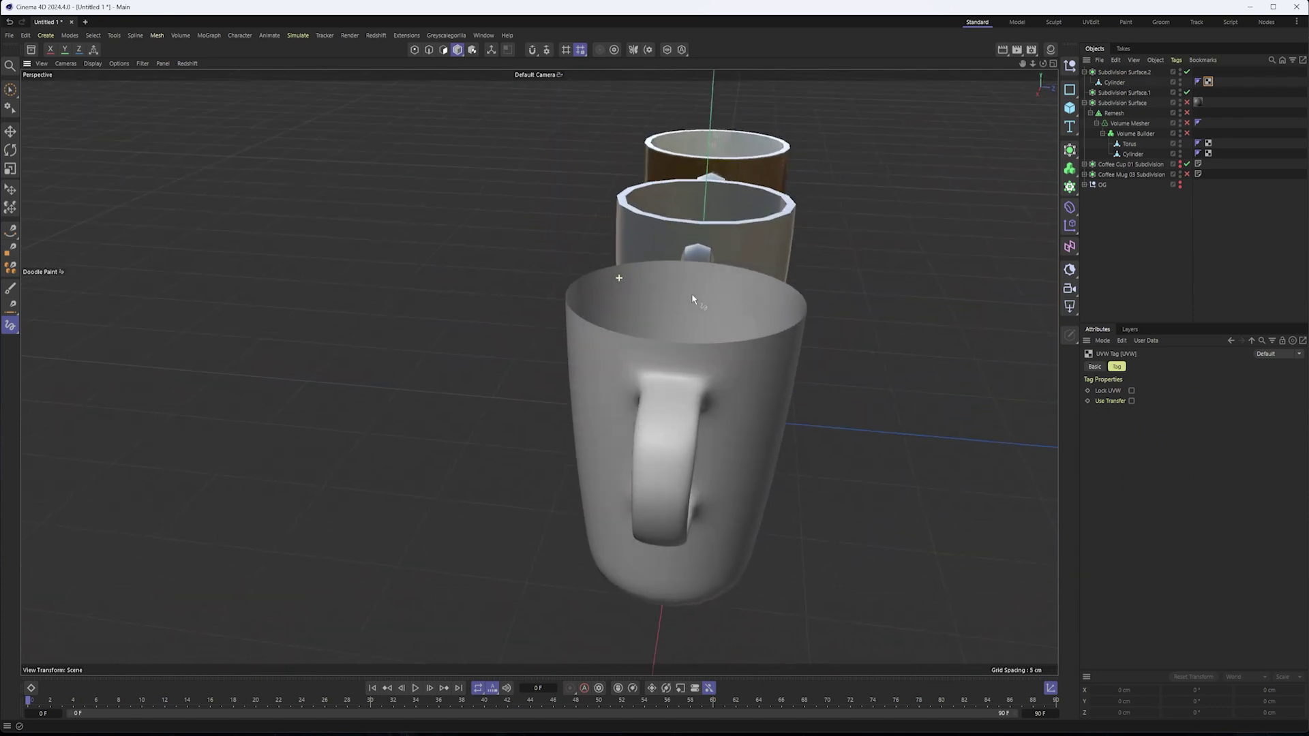
left_click_drag(658, 463, 740, 470, "alt")
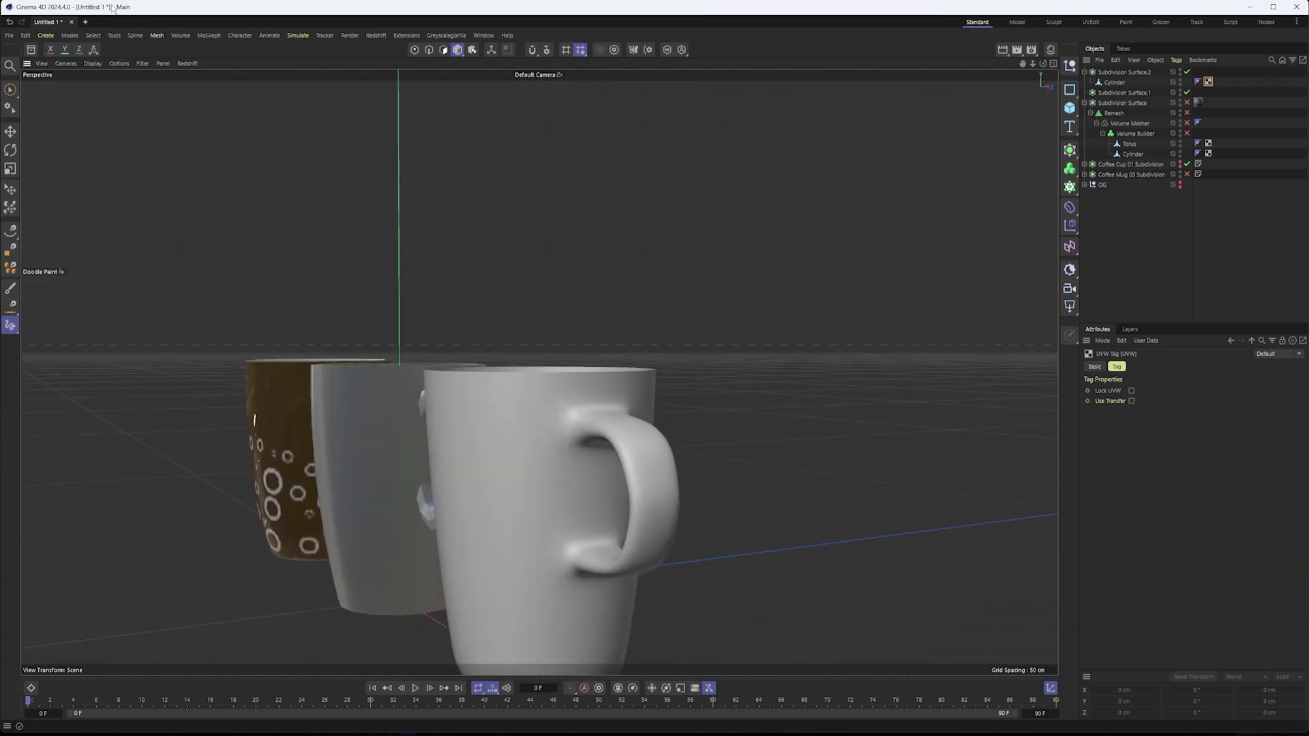
left_click(93, 63)
left_click(120, 110)
middle_click_drag(541, 372, 505, 246, "alt")
mouse_move(567, 363)
left_mouse_down("alt")
mouse_move(521, 381)
mouse_move(435, 379)
mouse_move(546, 380)
mouse_move(530, 338)
left_mouse_up("alt")
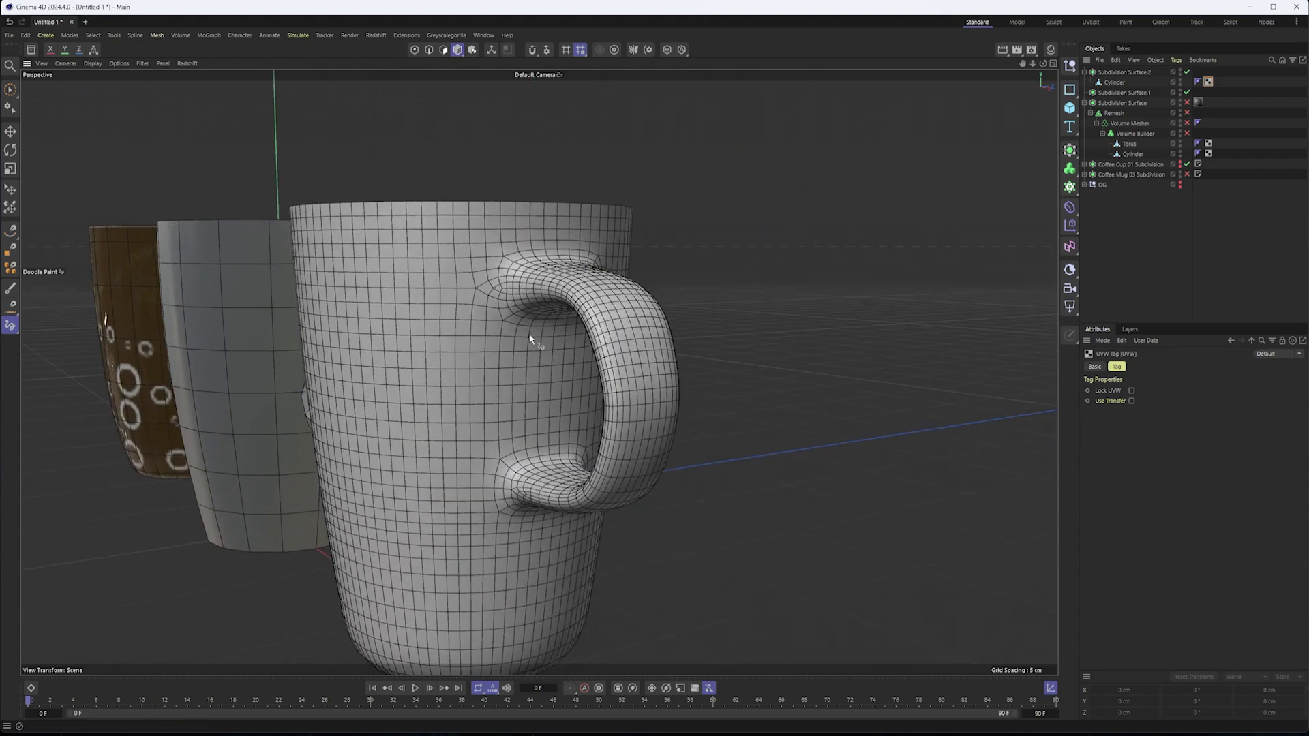
- Turn the mug's Subdivision Surface off and raise its Phong Angle to about 52°
left_click(1187, 71)
scroll(537, 296, "up", 2)
left_click_drag(536, 308, 442, 306, "alt")
middle_click_drag(761, 294, 604, 289, "alt")
left_click_drag(604, 289, 501, 311, "alt")
left_click(1198, 81)
left_click_drag(1205, 404, 1217, 401)
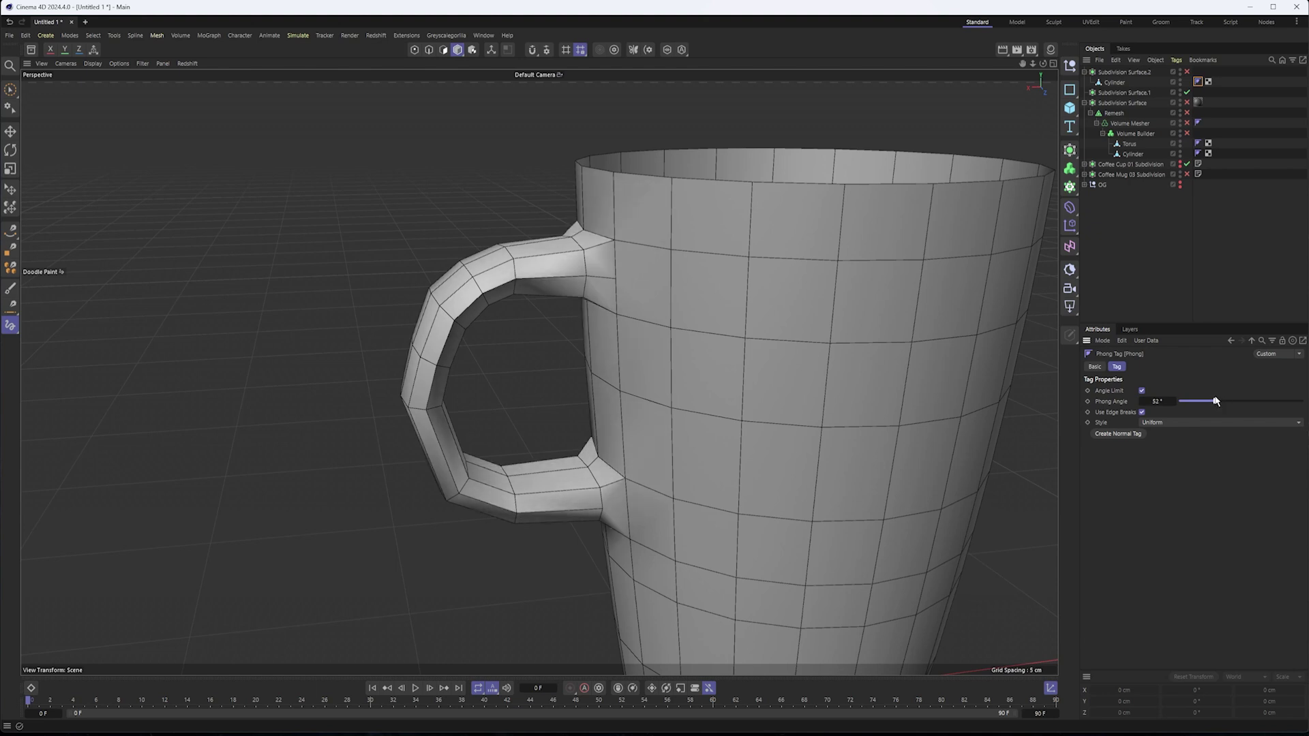
- Select the mug's polygon object in edge mode and examine its wireframe beside the reference mugs
left_click(428, 49)
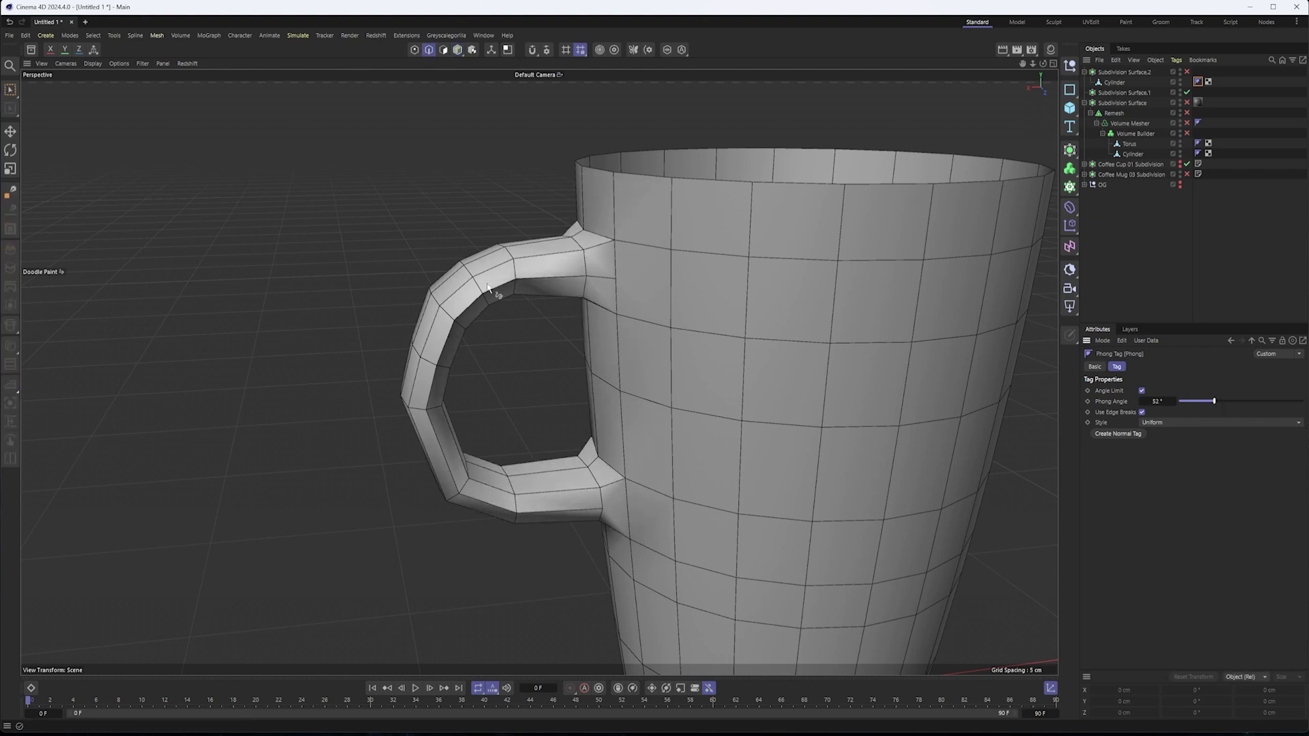
left_click(1114, 83)
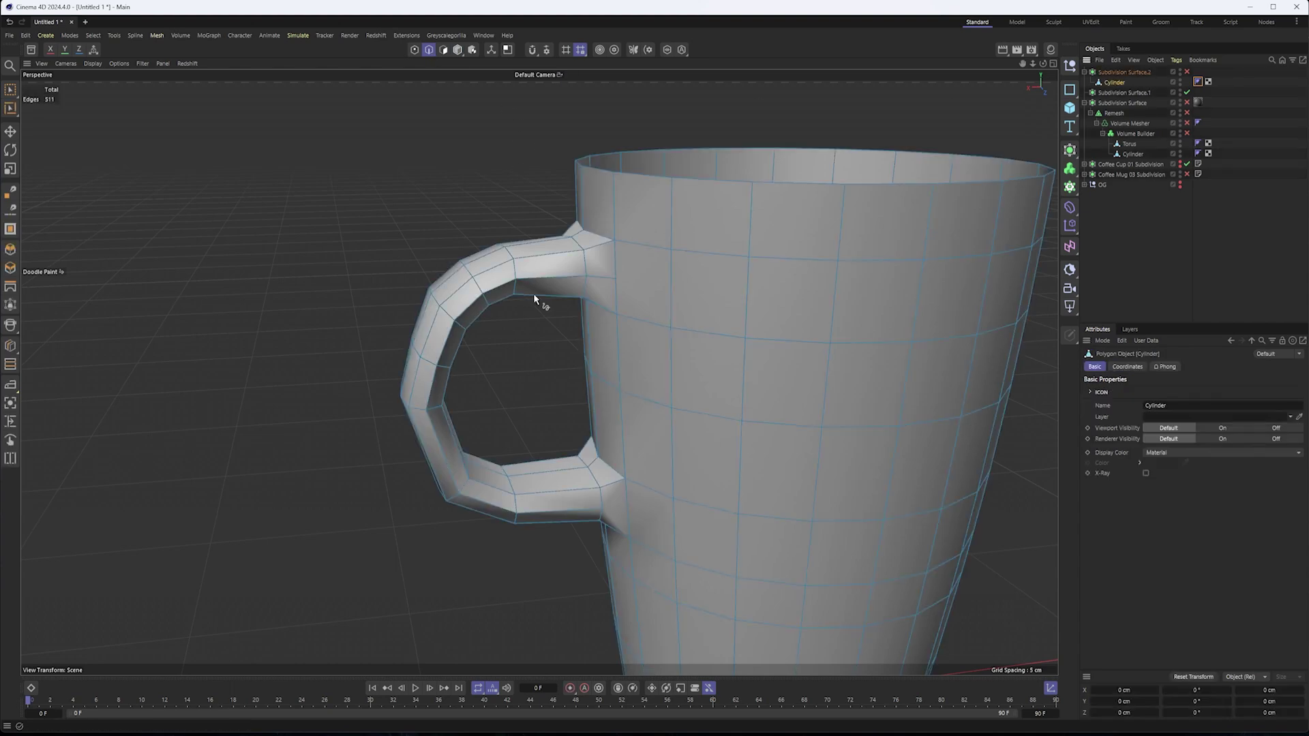
left_click_drag(553, 319, 723, 325, "alt")
right_click_drag(723, 325, 718, 296, "alt")
left_click_drag(718, 296, 718, 331, "alt")
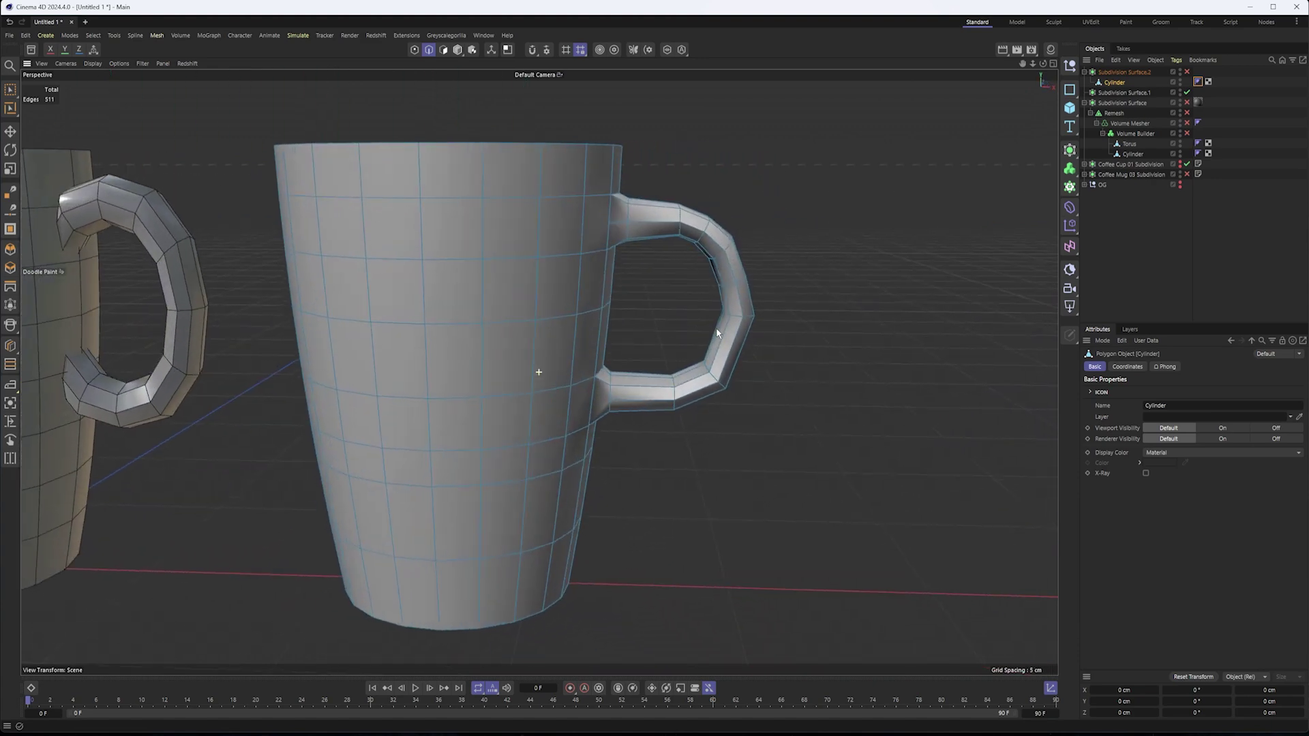
right_click_drag(717, 332, 656, 334, "alt")
mouse_move(656, 334)
left_mouse_down("alt")
mouse_move(678, 357)
mouse_move(657, 359)
mouse_move(656, 332)
left_mouse_up("alt")
right_click_drag(656, 332, 629, 337, "alt")
middle_click_drag(629, 336, 648, 361, "alt")
left_click_drag(648, 361, 637, 351, "alt")
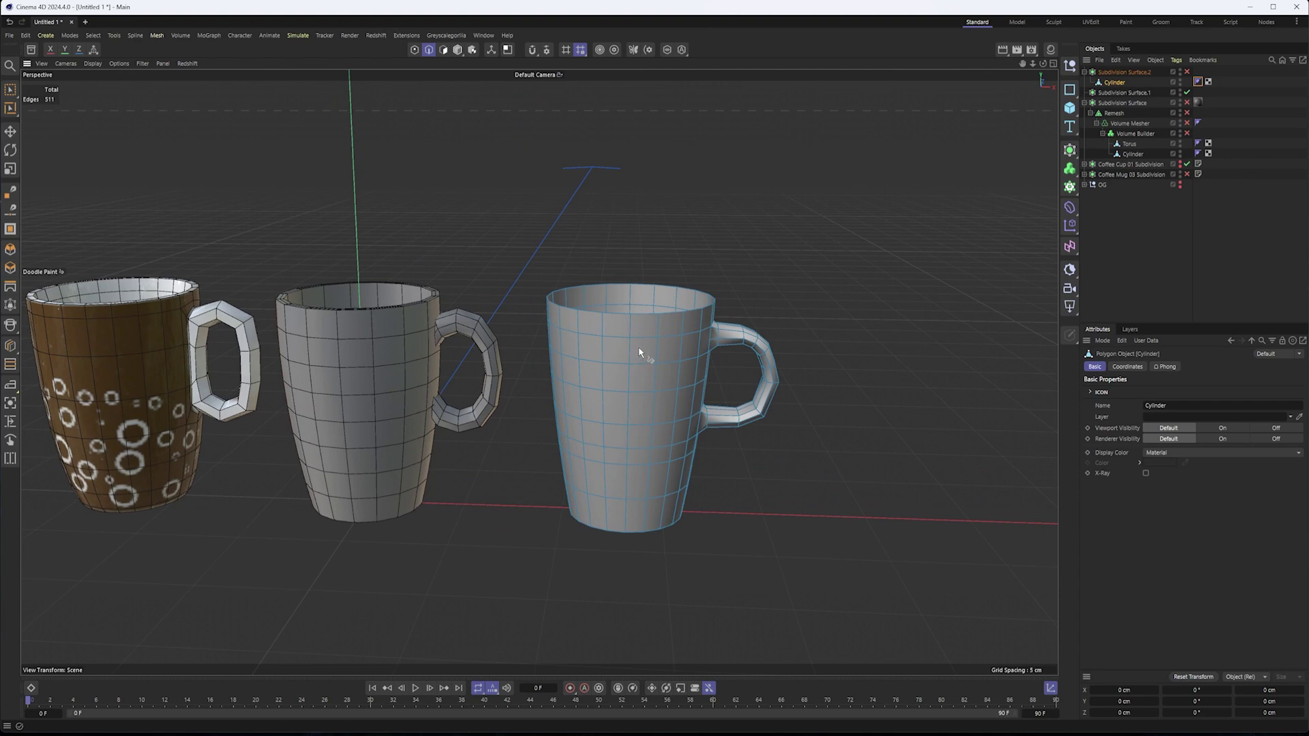